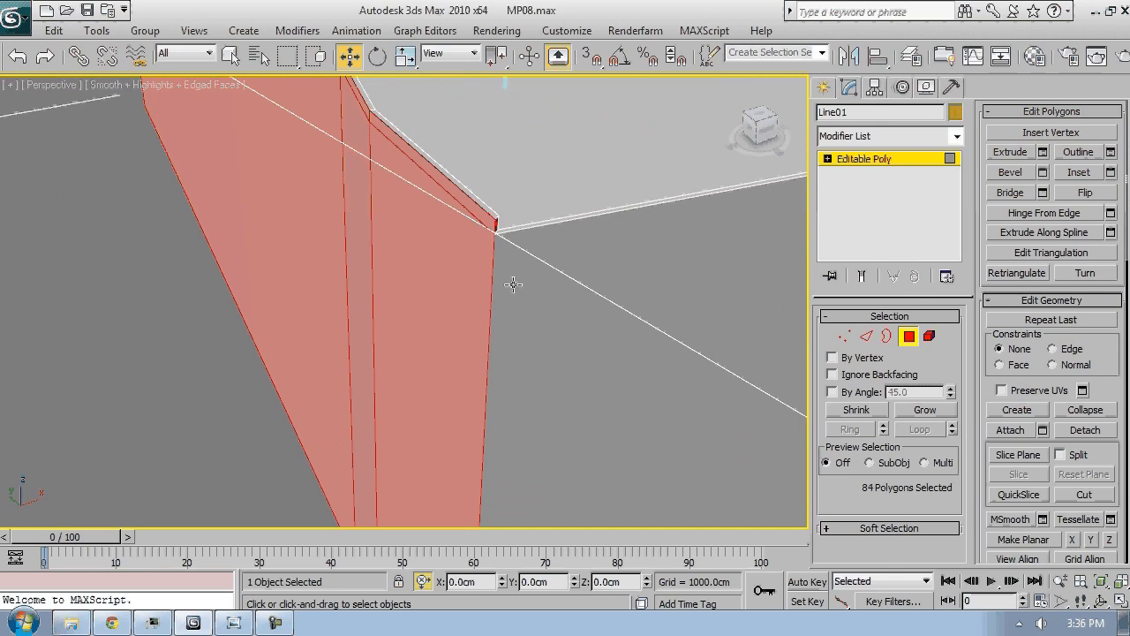
# Assign the first sample material, VRayMtl_1, to the selected side-wall polygons of the opera house base
pyautogui.scroll(-5, 512, 285)
pyautogui.keyDown('alt'); pyautogui.moveTo(412, 282); pyautogui.dragTo(786, 307, button='middle'); pyautogui.keyUp('alt')
pyautogui.scroll(3, 308, 307)
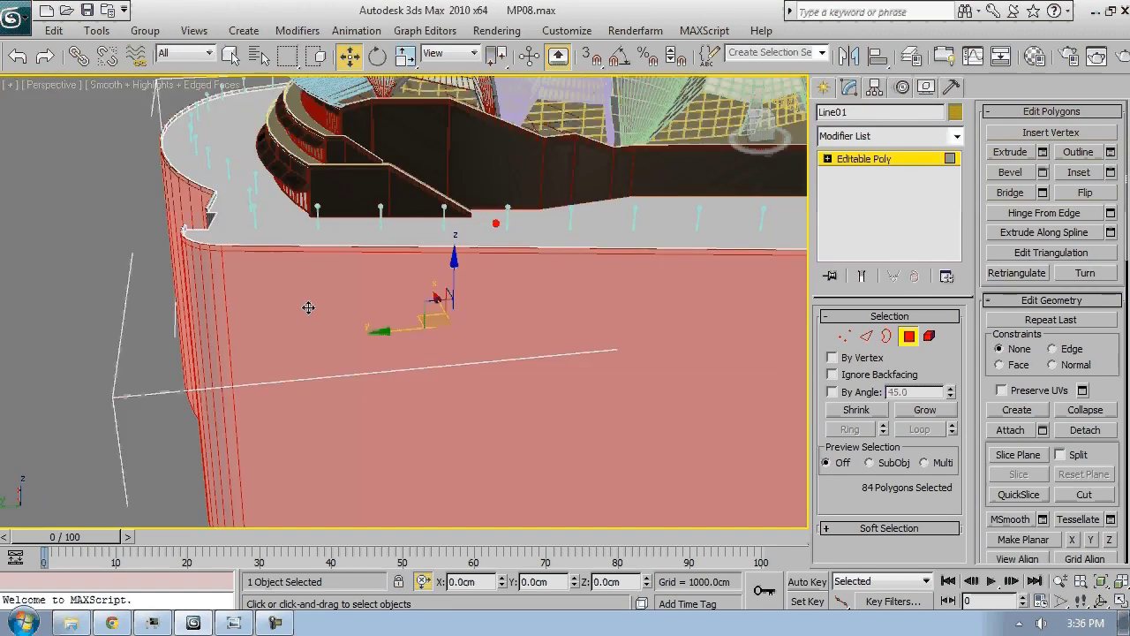
pyautogui.keyDown('alt'); pyautogui.moveTo(308, 307); pyautogui.dragTo(326, 429, button='middle'); pyautogui.keyUp('alt')
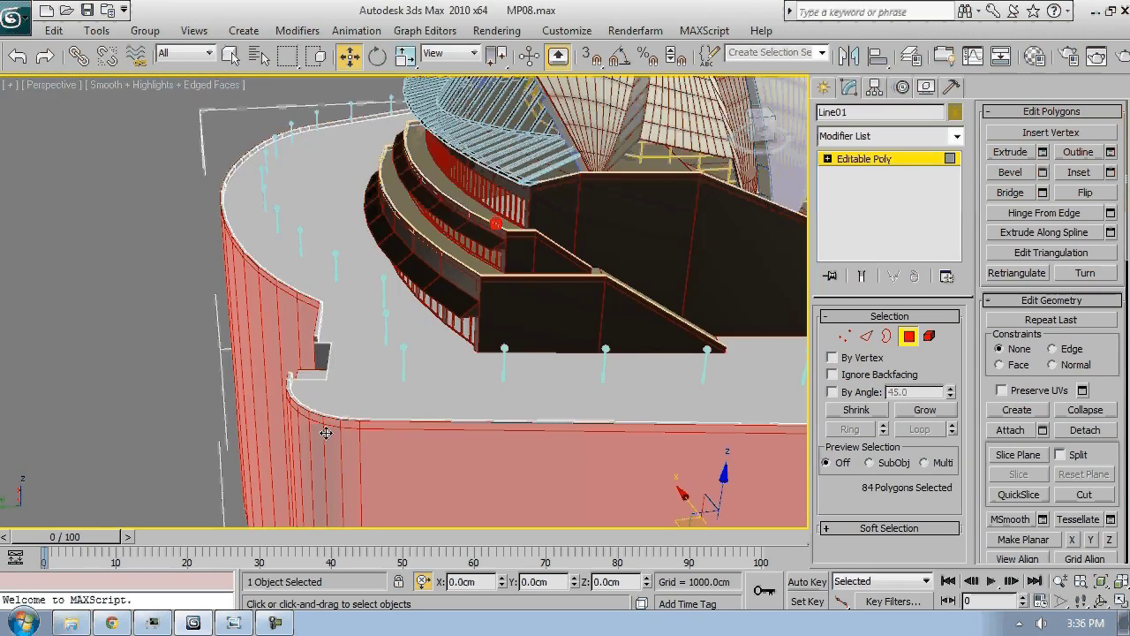
pyautogui.moveTo(496, 222); pyautogui.dragTo(532, 208, button='middle')
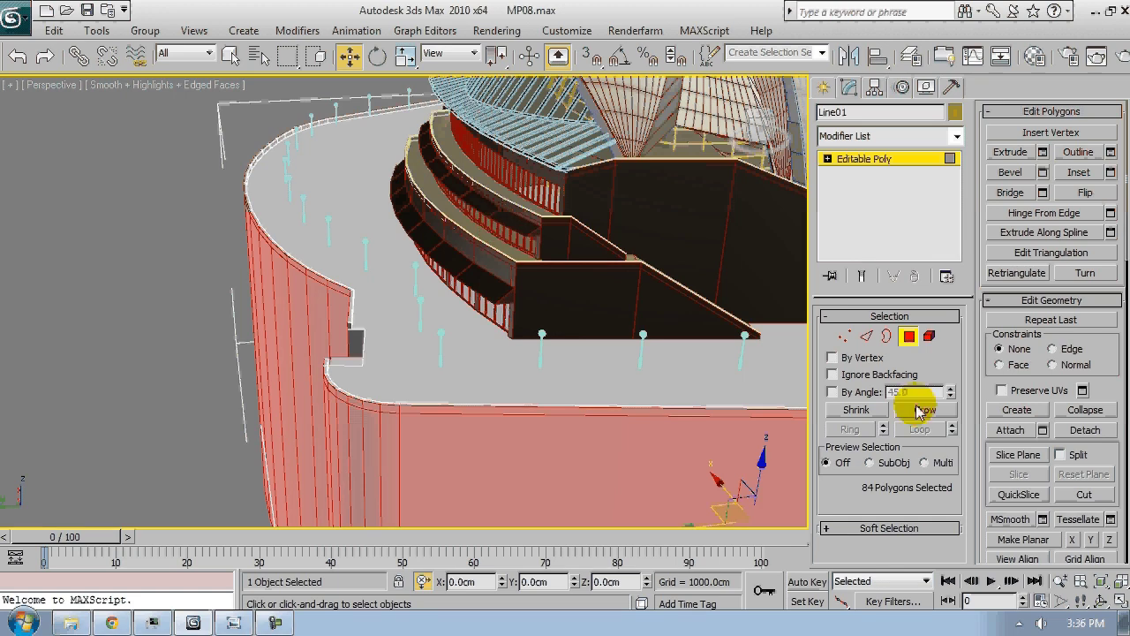
pyautogui.moveTo(434, 347); pyautogui.dragTo(330, 339, button='middle')
pyautogui.press('m')
pyautogui.keyDown('alt'); pyautogui.moveTo(469, 290); pyautogui.dragTo(319, 313, button='middle'); pyautogui.keyUp('alt')
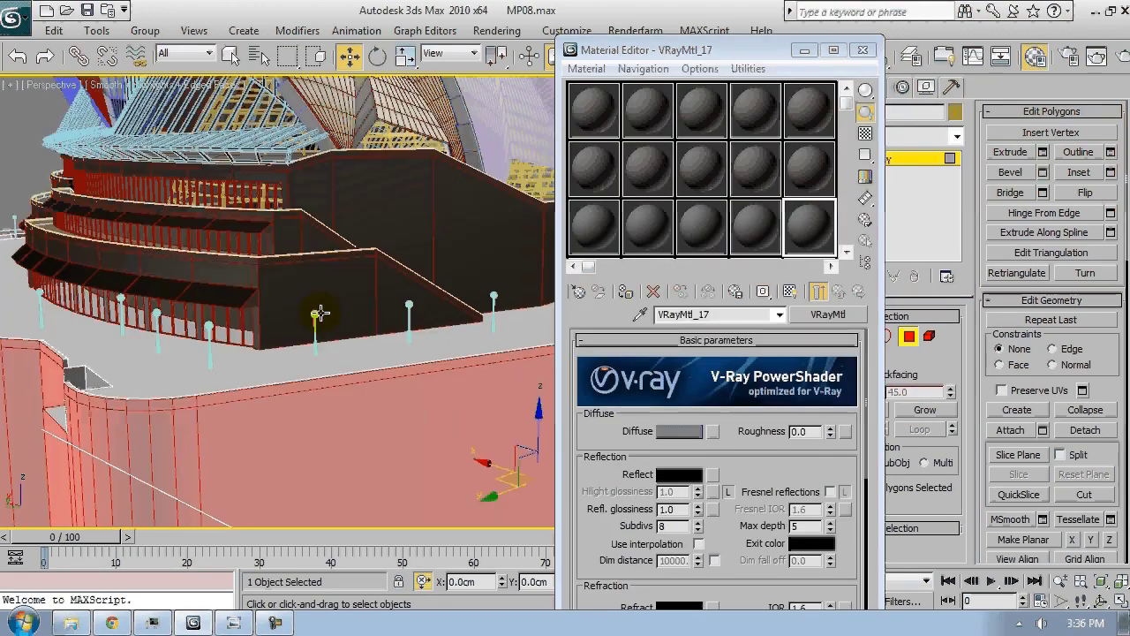
pyautogui.click(600, 115)
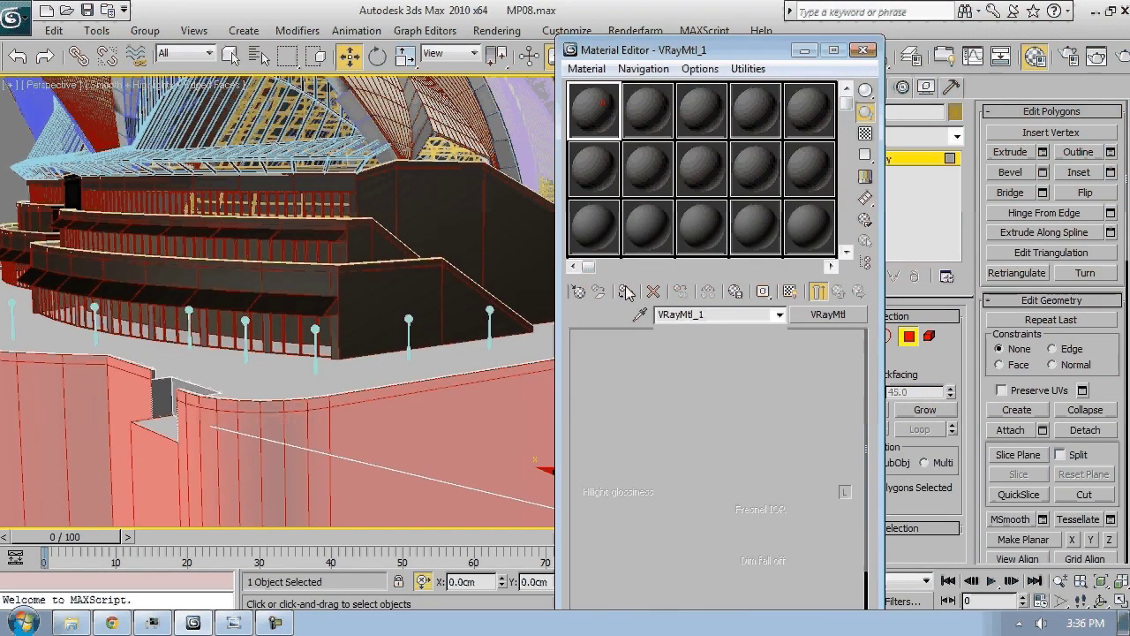
pyautogui.click(625, 291)
pyautogui.scroll(3, 396, 355)
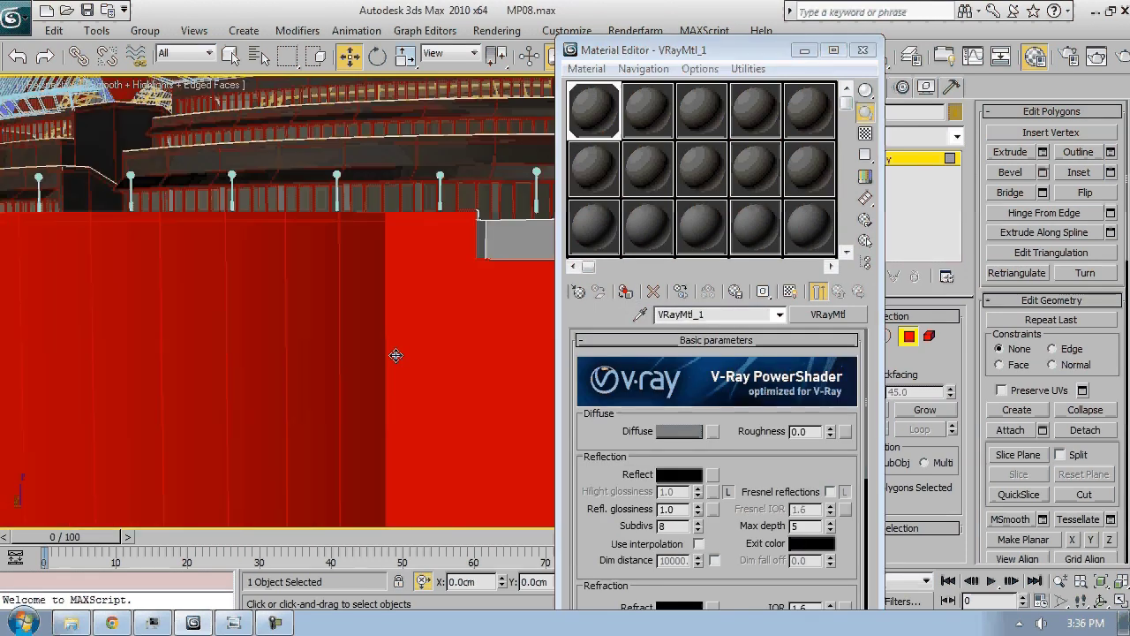
# Add a Tiles map to the material's diffuse channel and show the map in the viewport
pyautogui.click(712, 432)
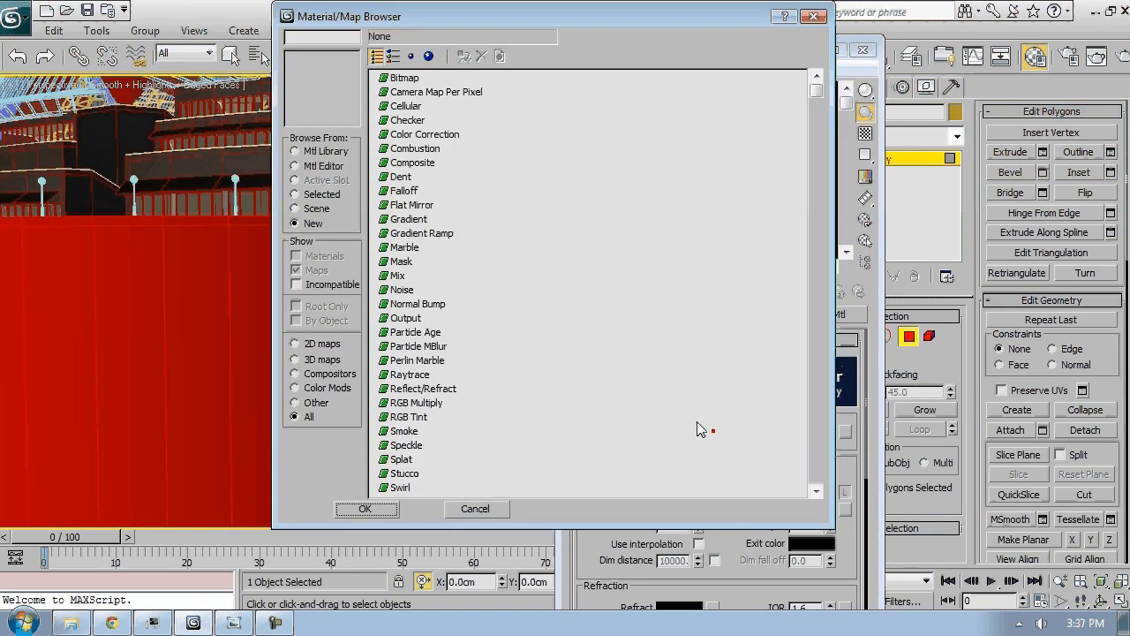
pyautogui.scroll(-2, 462, 388)
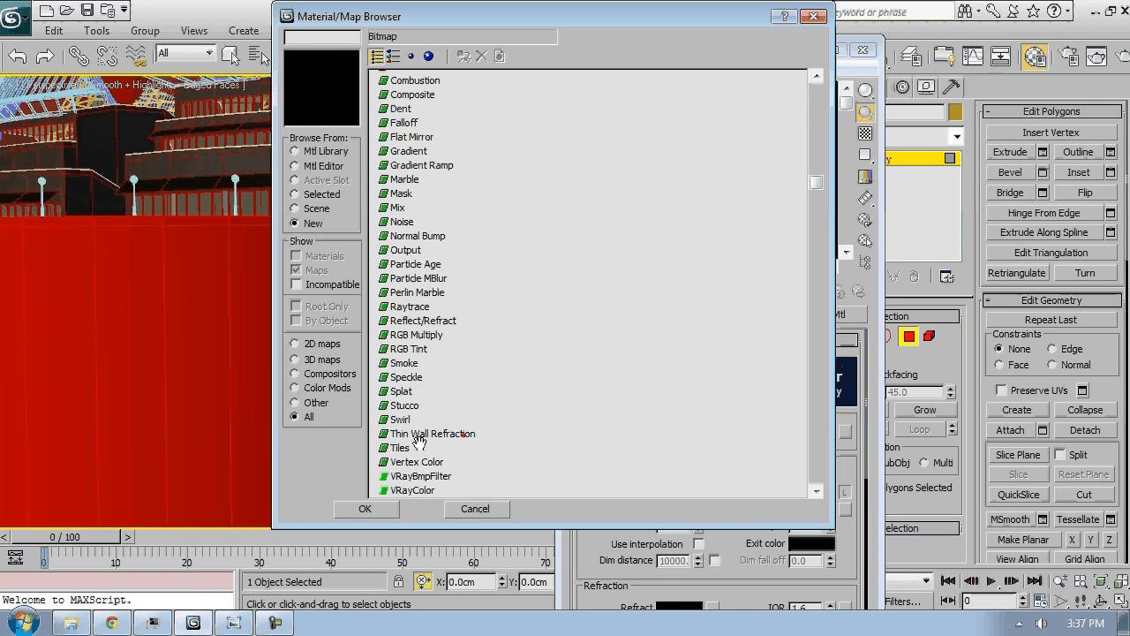
pyautogui.click(398, 447)
pyautogui.click(397, 508)
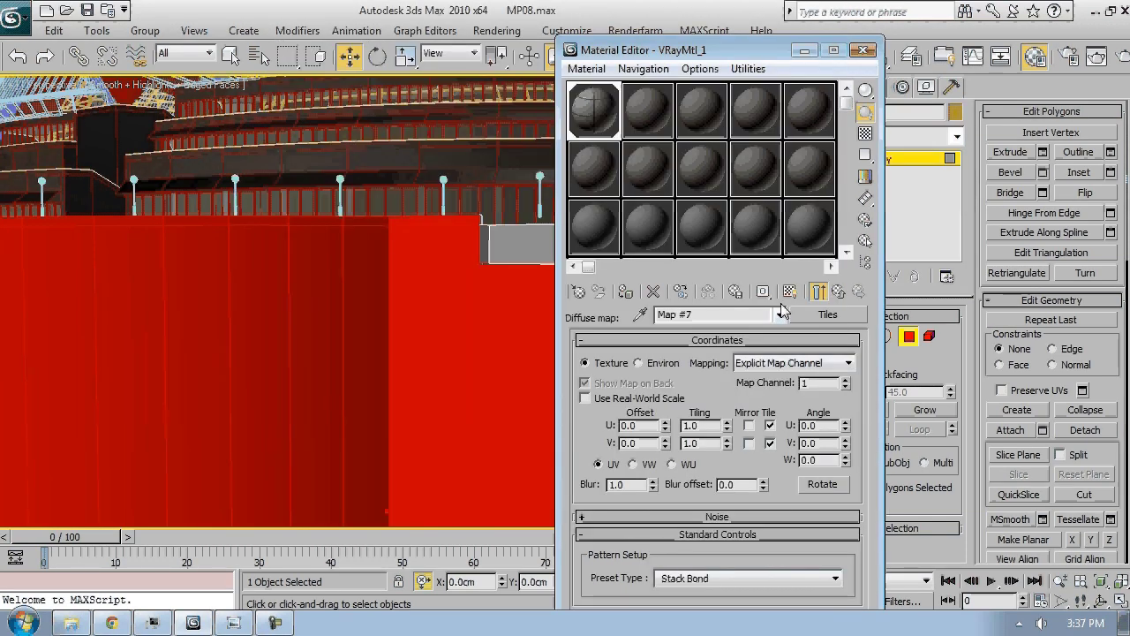
pyautogui.click(790, 292)
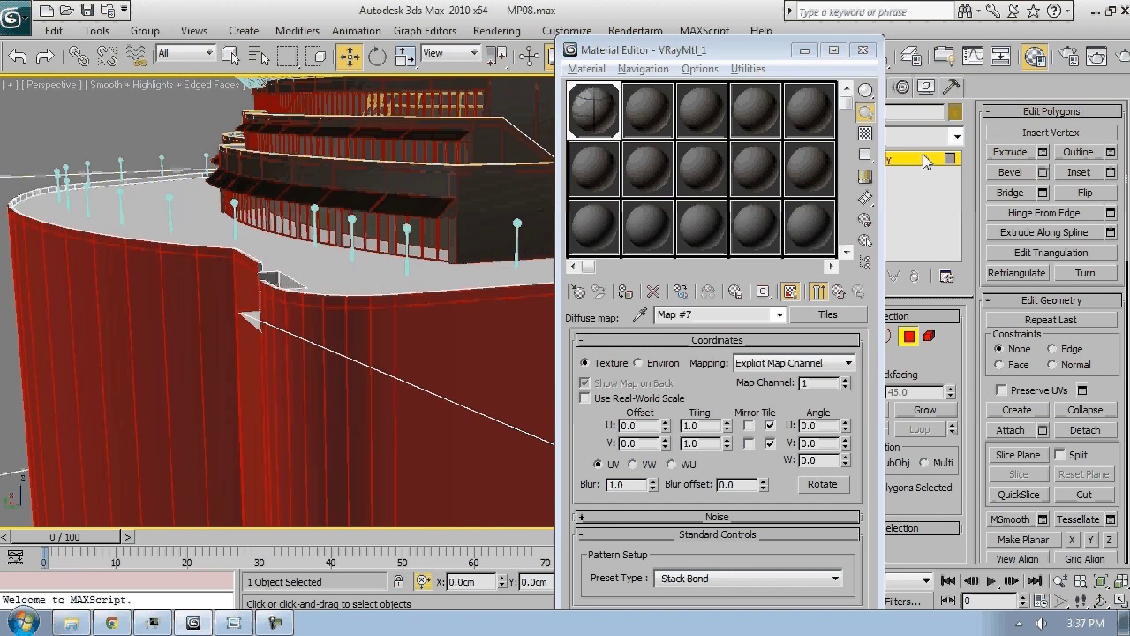
pyautogui.click(864, 50)
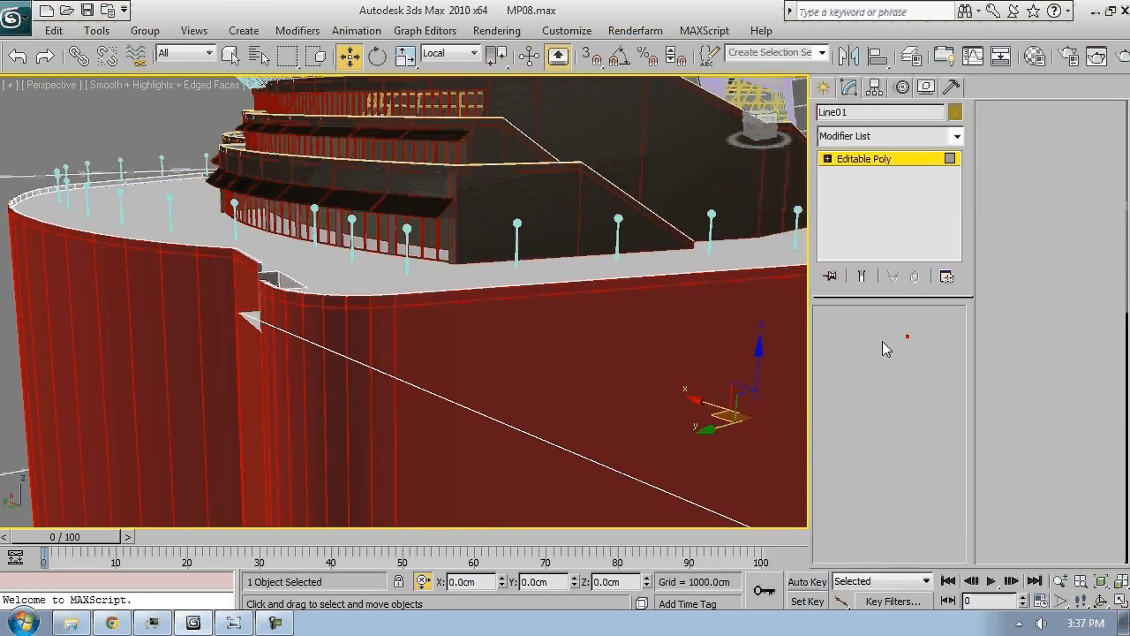
# Leave polygon editing, hide the edged faces, and apply a UVW Mapping modifier with Box mapping to Line01
pyautogui.click(908, 336)
pyautogui.press('F4')
pyautogui.keyDown('alt'); pyautogui.moveTo(530, 315); pyautogui.dragTo(569, 294, button='middle'); pyautogui.keyUp('alt')
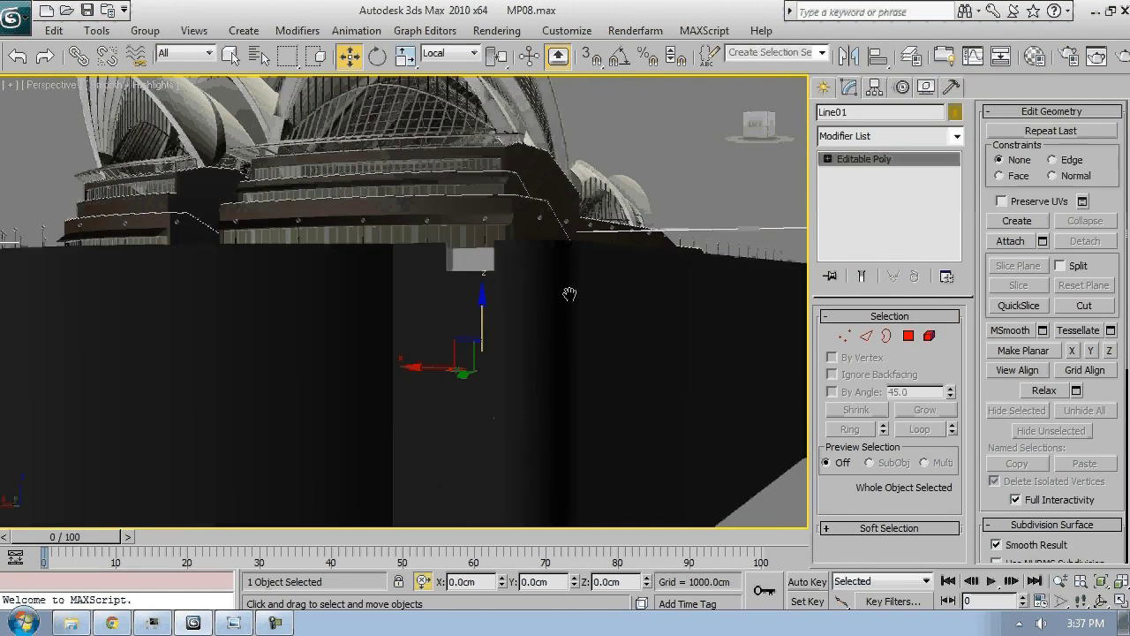
pyautogui.hotkey('shift', 'z')
pyautogui.hotkey('shift', 'z')
pyautogui.click(907, 136)
pyautogui.scroll(-10, 864, 472)
pyautogui.click(861, 433)
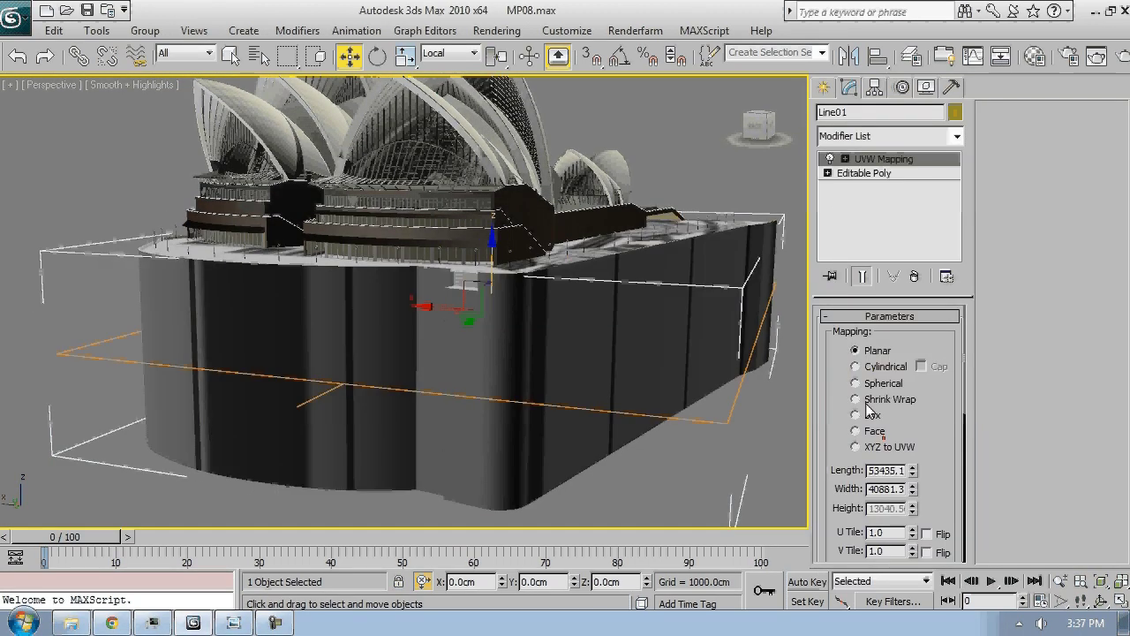
pyautogui.click(869, 414)
# Set the box mapping's length, width and height to 1000 cm
pyautogui.doubleClick(887, 470)
pyautogui.write('1000')
pyautogui.press('Tab')
pyautogui.write('1000')
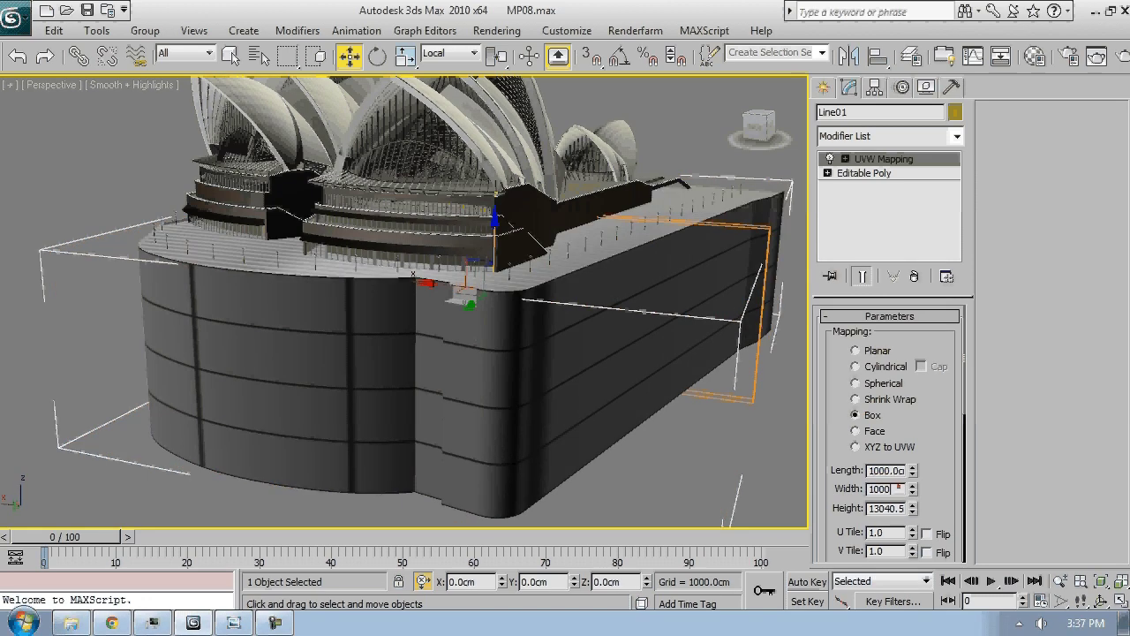
pyautogui.press('Return')
pyautogui.doubleClick(895, 506)
pyautogui.write('1000')
pyautogui.press('Return')
pyautogui.keyDown('alt'); pyautogui.moveTo(549, 393); pyautogui.dragTo(487, 344, button='middle'); pyautogui.keyUp('alt')
pyautogui.scroll(3, 529, 366)
pyautogui.scroll(3, 497, 308)
pyautogui.scroll(3, 515, 300)
pyautogui.keyDown('alt'); pyautogui.moveTo(515, 300); pyautogui.dragTo(495, 349, button='middle'); pyautogui.keyUp('alt')
pyautogui.scroll(3, 496, 373)
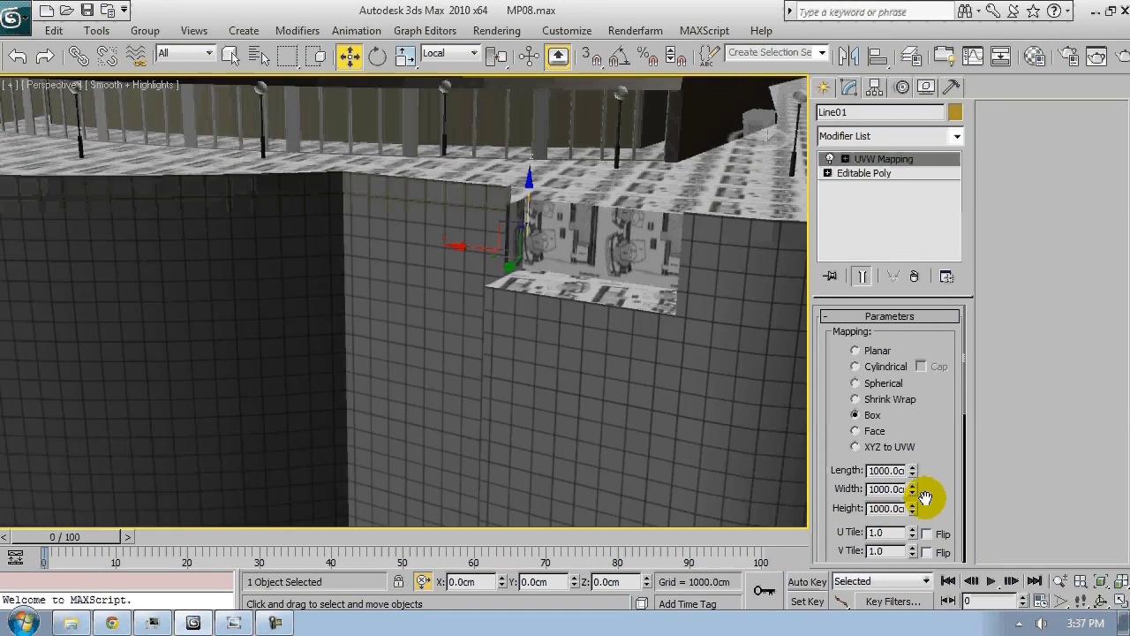
# Set the box mapping's length, width and height to 5000 cm
pyautogui.write('5')
pyautogui.moveTo(877, 489); pyautogui.dragTo(868, 490)
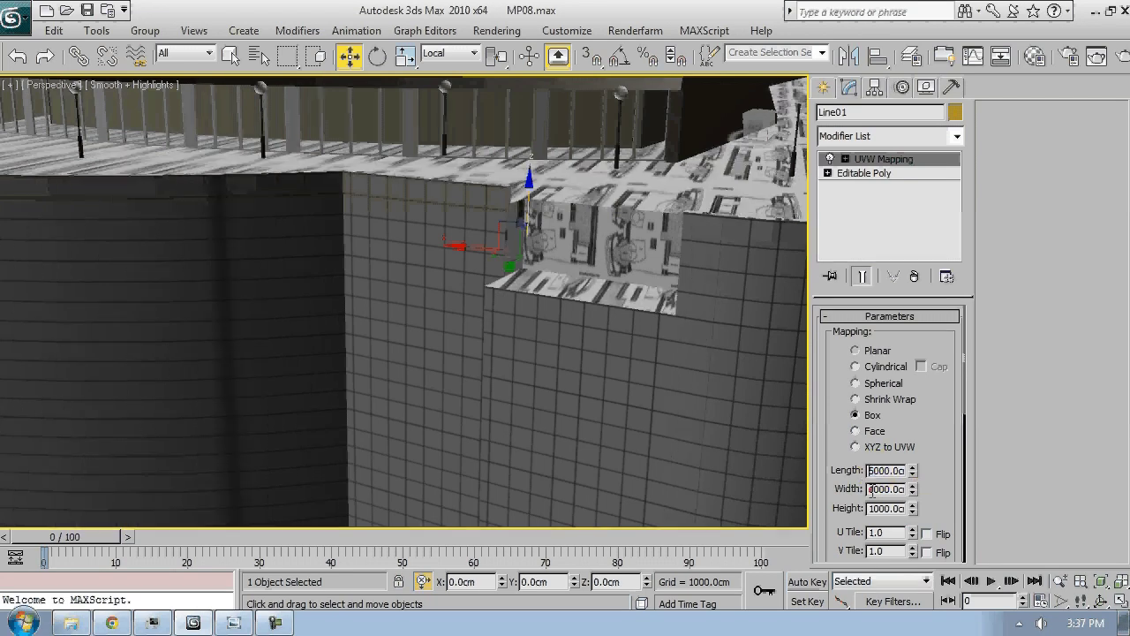
pyautogui.write('5')
pyautogui.doubleClick(872, 507)
pyautogui.scroll(-3, 607, 436)
pyautogui.keyDown('alt'); pyautogui.moveTo(575, 381); pyautogui.dragTo(626, 388, button='middle'); pyautogui.keyUp('alt')
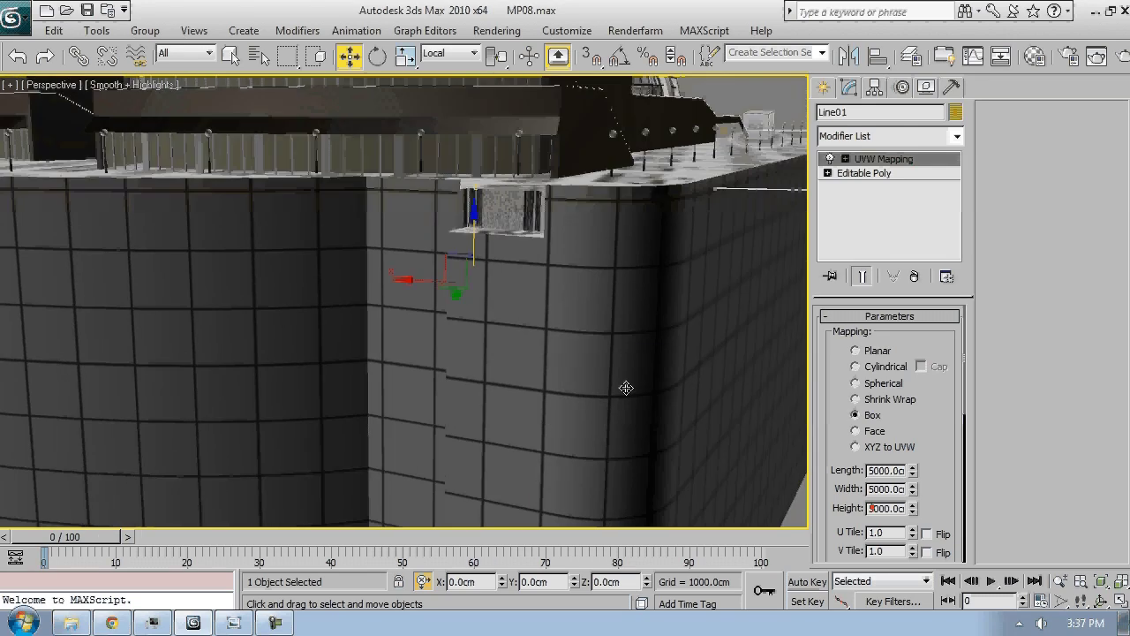
# Set the box mapping's length, width and height to 2000 cm
pyautogui.moveTo(877, 470); pyautogui.dragTo(853, 511)
pyautogui.write('222')
pyautogui.press('Return')
pyautogui.keyDown('alt'); pyautogui.moveTo(568, 368); pyautogui.dragTo(507, 336, button='middle'); pyautogui.keyUp('alt')
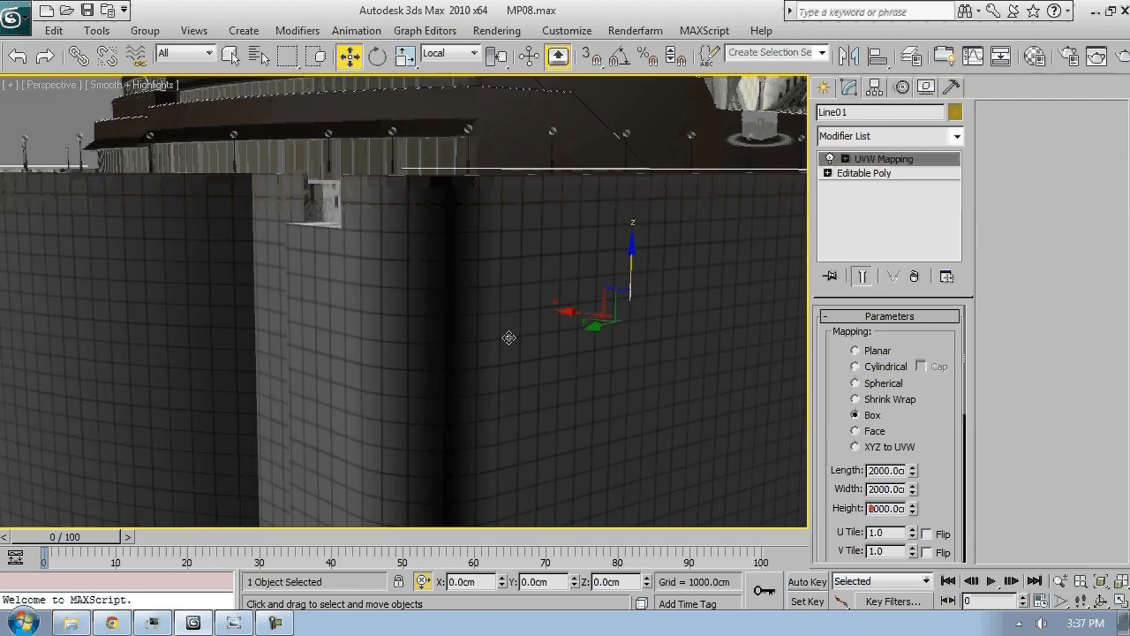
# Set the Tiles map's vertical count to 0 in its advanced controls
pyautogui.press('m')
pyautogui.moveTo(673, 55); pyautogui.dragTo(678, 28)
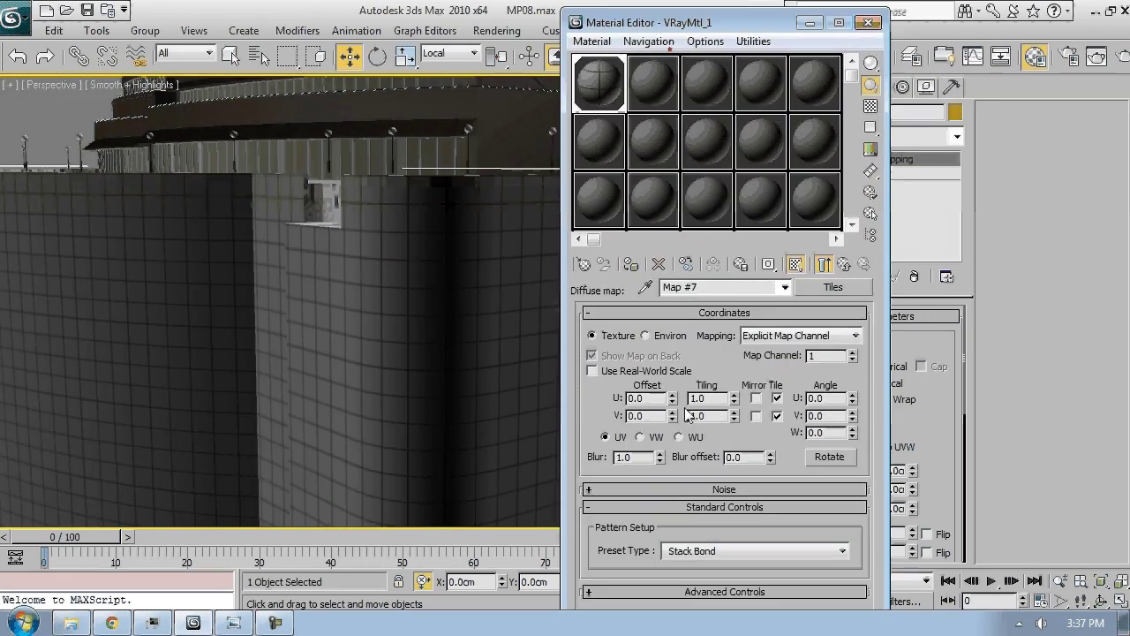
pyautogui.scroll(-5, 691, 531)
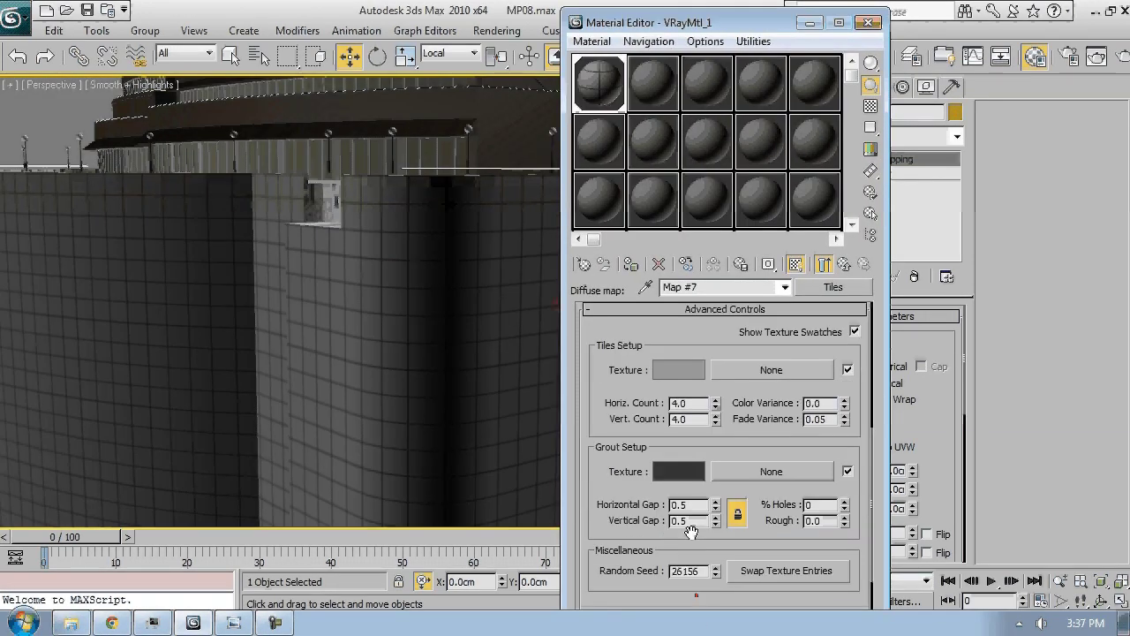
pyautogui.scroll(1, 692, 530)
pyautogui.rightClick(716, 402)
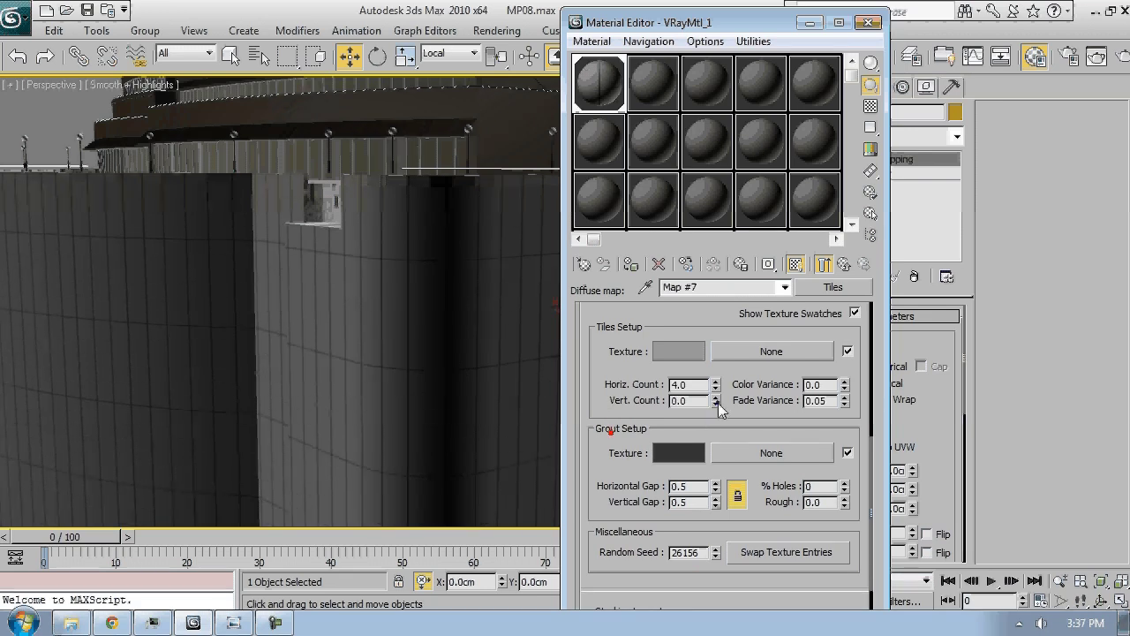
pyautogui.scroll(3, 510, 352)
pyautogui.keyDown('alt'); pyautogui.moveTo(511, 353); pyautogui.dragTo(496, 362, button='middle'); pyautogui.keyUp('alt')
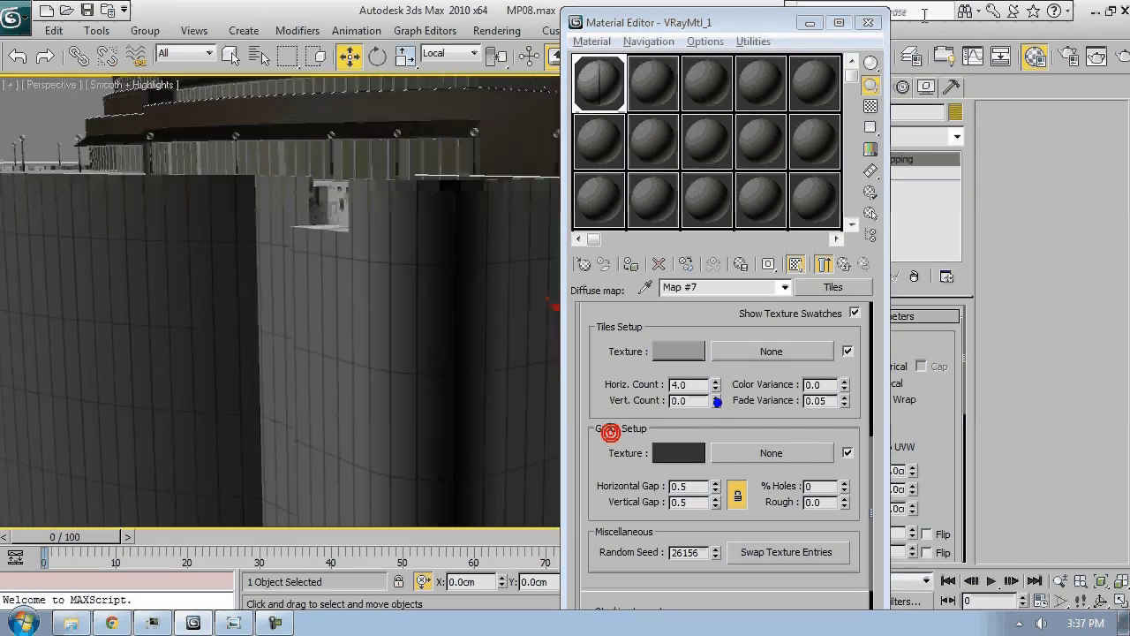
pyautogui.click(868, 23)
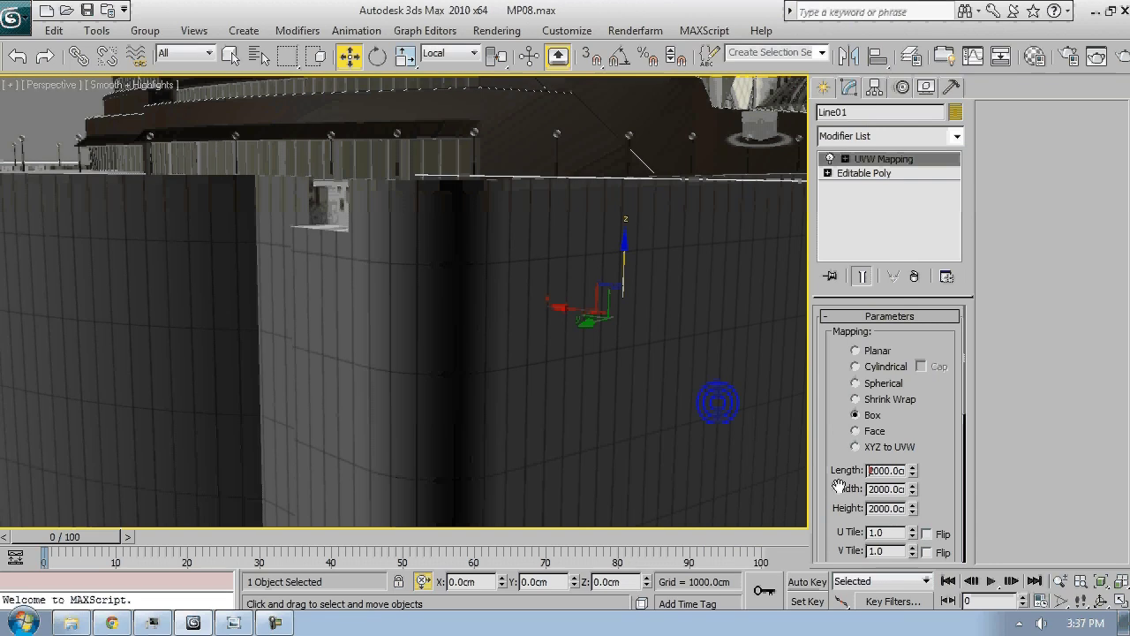
# Set the box mapping's length and width to 1000 cm
pyautogui.moveTo(872, 491); pyautogui.dragTo(863, 507)
pyautogui.write('1')
pyautogui.click(873, 510)
pyautogui.write('1')
pyautogui.keyDown('alt'); pyautogui.moveTo(481, 304); pyautogui.dragTo(539, 307, button='middle'); pyautogui.keyUp('alt')
# Stretch the UVW Mapping gizmo along Z to space the horizontal tile joints farther apart
pyautogui.click(879, 161)
pyautogui.press('r')
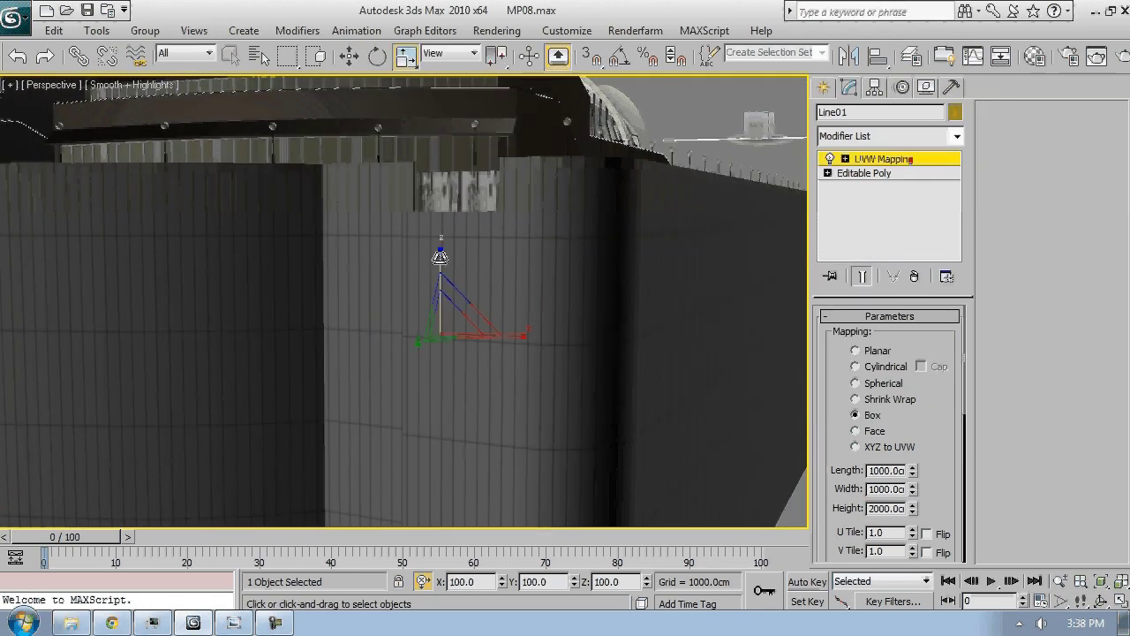
pyautogui.moveTo(440, 256); pyautogui.dragTo(440, 172)
# Shift the mapping gizmo vertically to reposition the horizontal joint on the wall, and finish editing the gizmo
pyautogui.press('w')
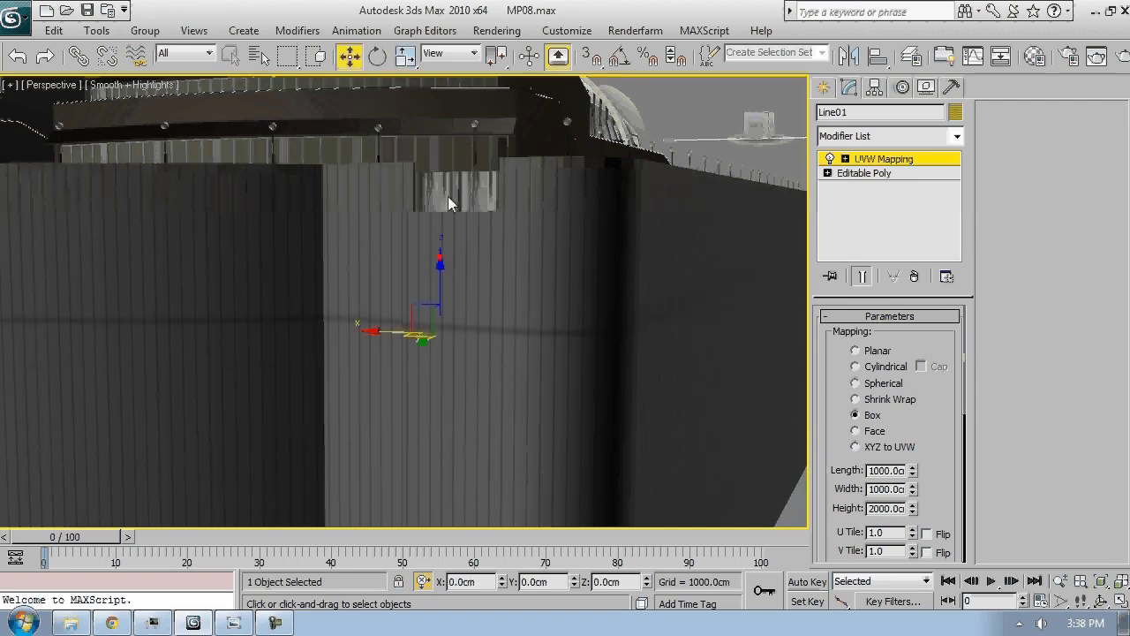
pyautogui.moveTo(441, 263); pyautogui.dragTo(436, 356)
pyautogui.keyDown('alt'); pyautogui.moveTo(520, 330); pyautogui.dragTo(459, 376, button='middle'); pyautogui.keyUp('alt')
pyautogui.moveTo(571, 234); pyautogui.dragTo(561, 187)
pyautogui.press('r')
pyautogui.keyDown('alt'); pyautogui.moveTo(540, 371); pyautogui.dragTo(568, 327, button='middle'); pyautogui.keyUp('alt')
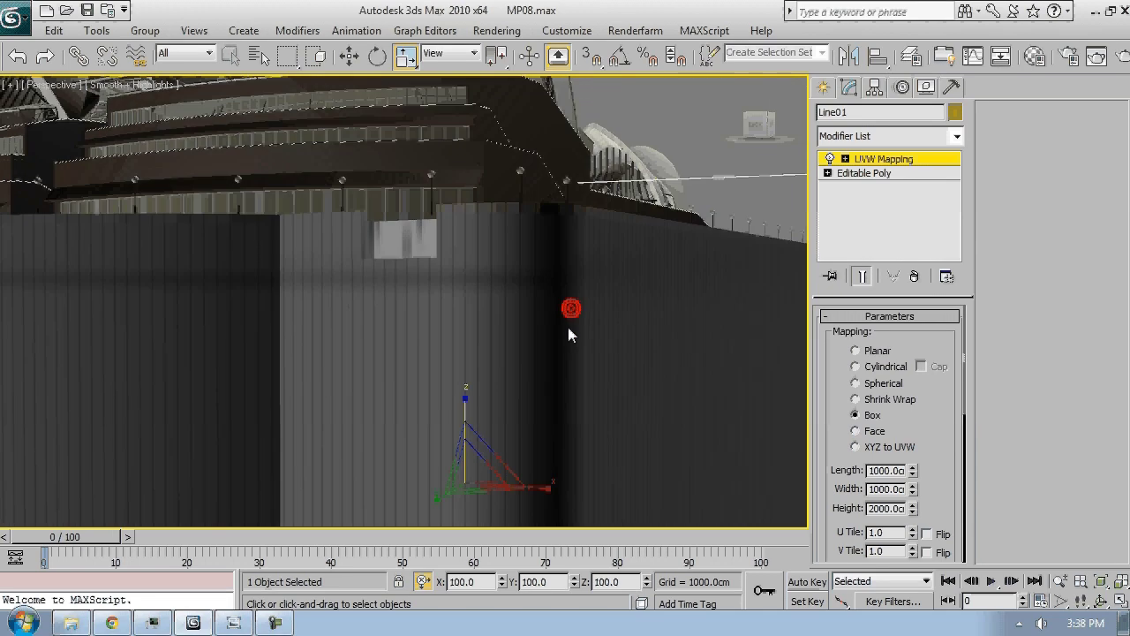
pyautogui.click(912, 160)
pyautogui.press('z')
pyautogui.scroll(4, 507, 248)
pyautogui.moveTo(507, 248)
pyautogui.keyDown('alt'); pyautogui.mouseDown(button='middle')
pyautogui.moveTo(469, 317)
pyautogui.moveTo(437, 322)
pyautogui.moveTo(522, 324)
pyautogui.moveTo(455, 325)
pyautogui.mouseUp(button='middle'); pyautogui.keyUp('alt')
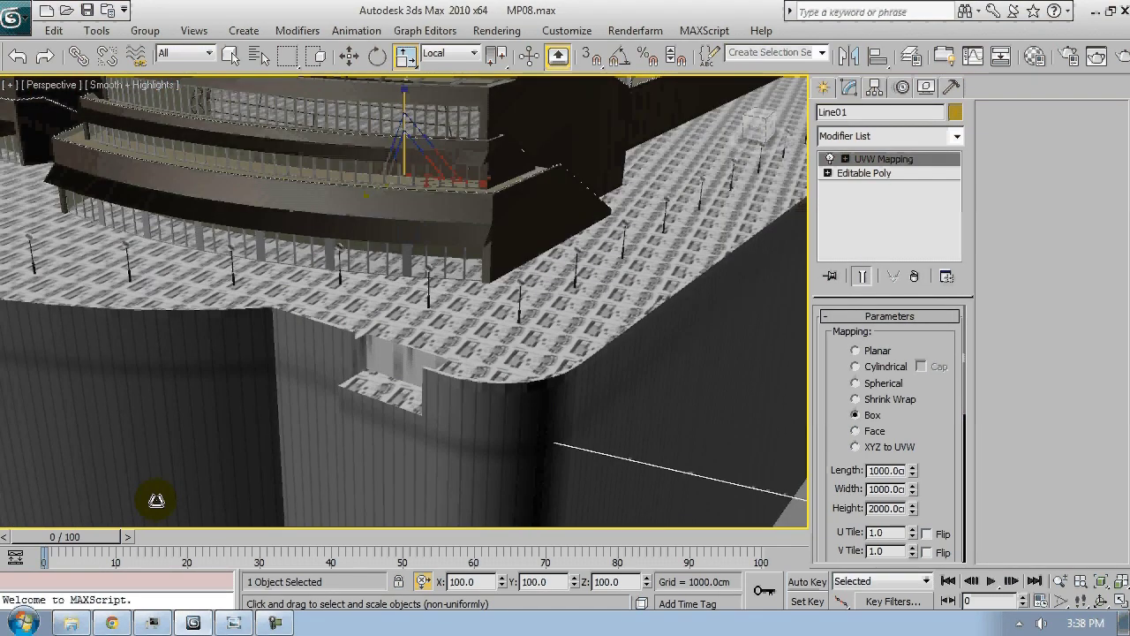
# Check the wall panels in the Sydney_Opera_House_Sails photo in Windows Photo Viewer, and return to 3ds Max
pyautogui.click(226, 618)
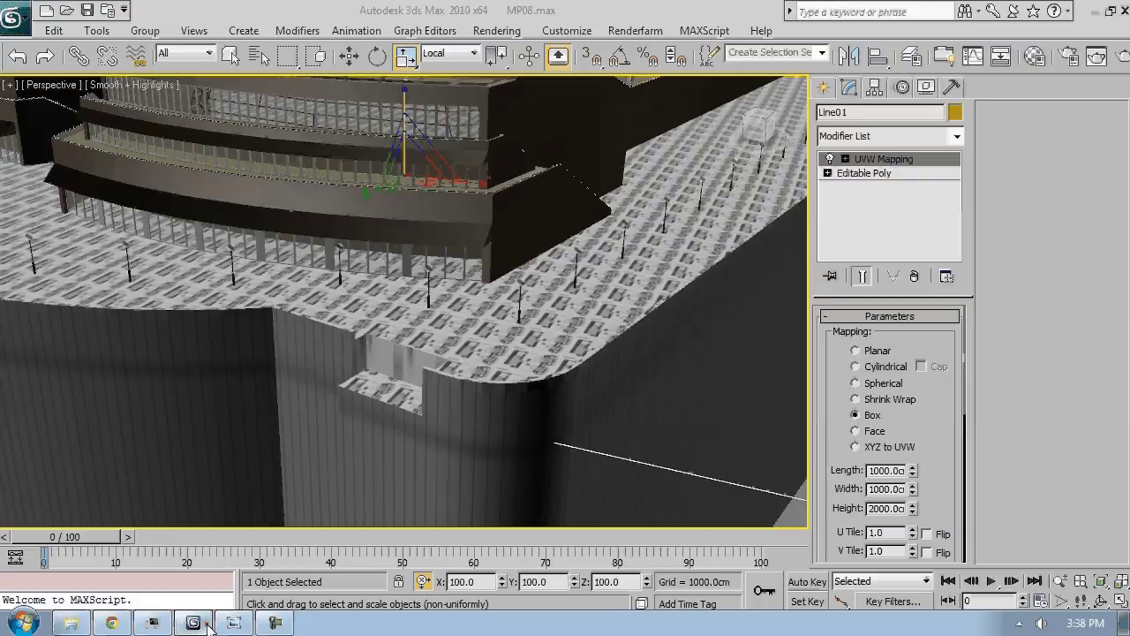
pyautogui.click(194, 624)
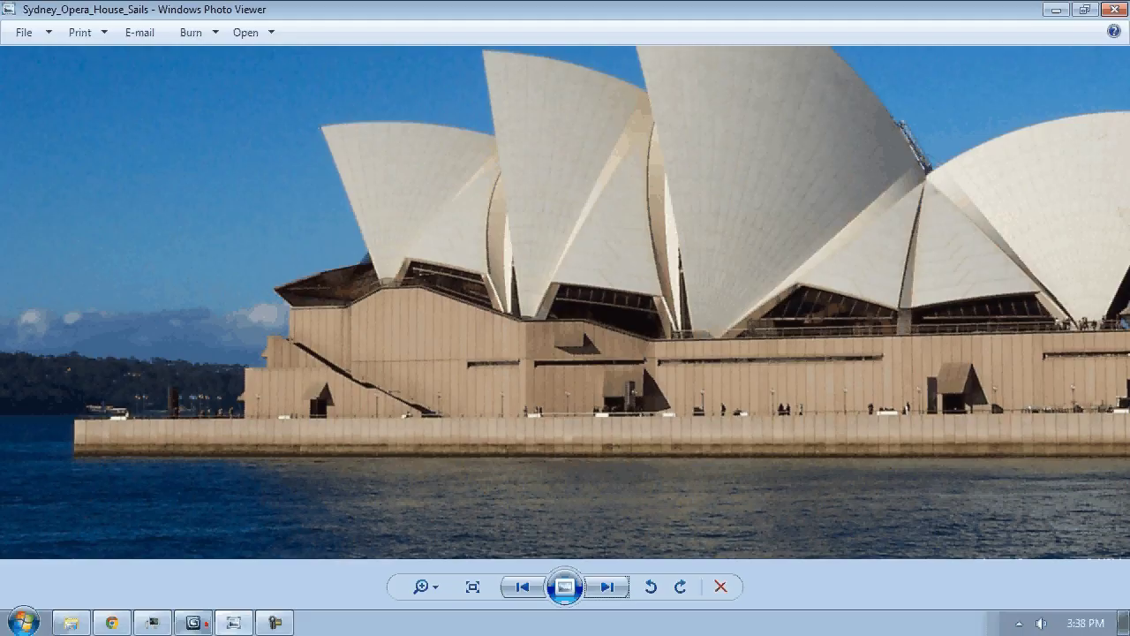
pyautogui.click(194, 623)
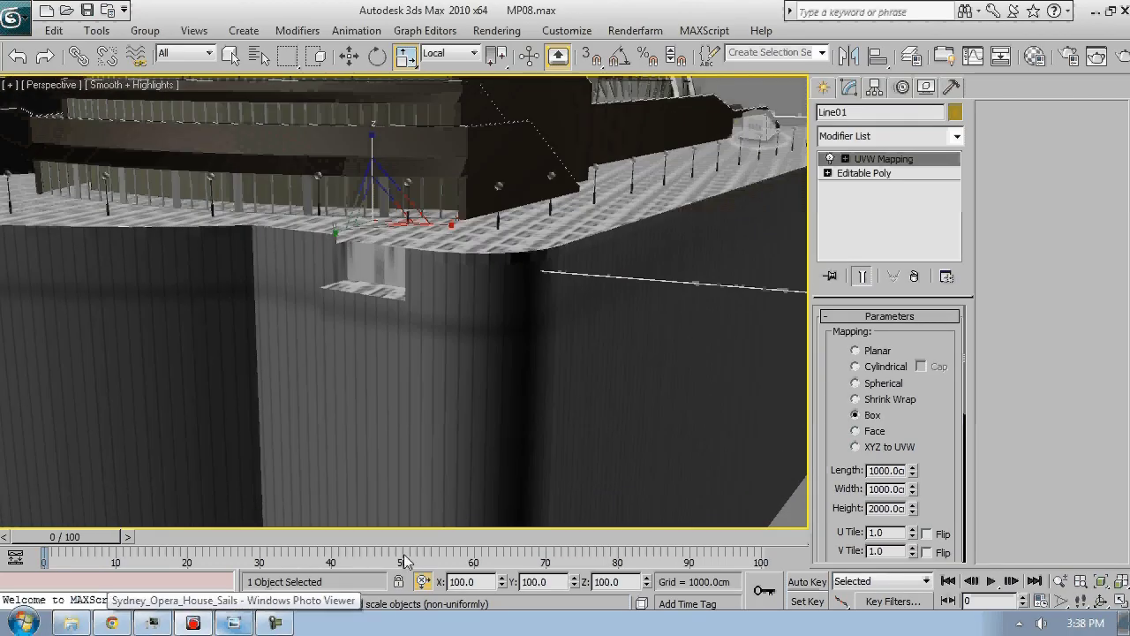
# Set the Tiles map's tile texture color to a muted olive brown, Red 144, Green 129, Blue 85
pyautogui.press('m')
pyautogui.scroll(-5, 674, 417)
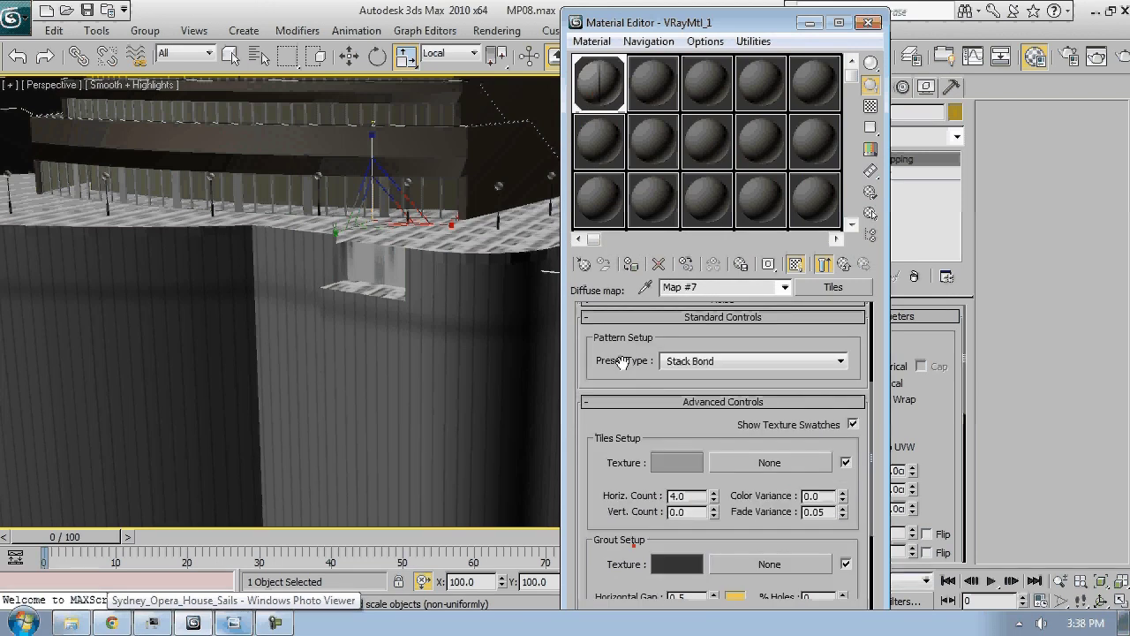
pyautogui.click(674, 415)
pyautogui.click(378, 202)
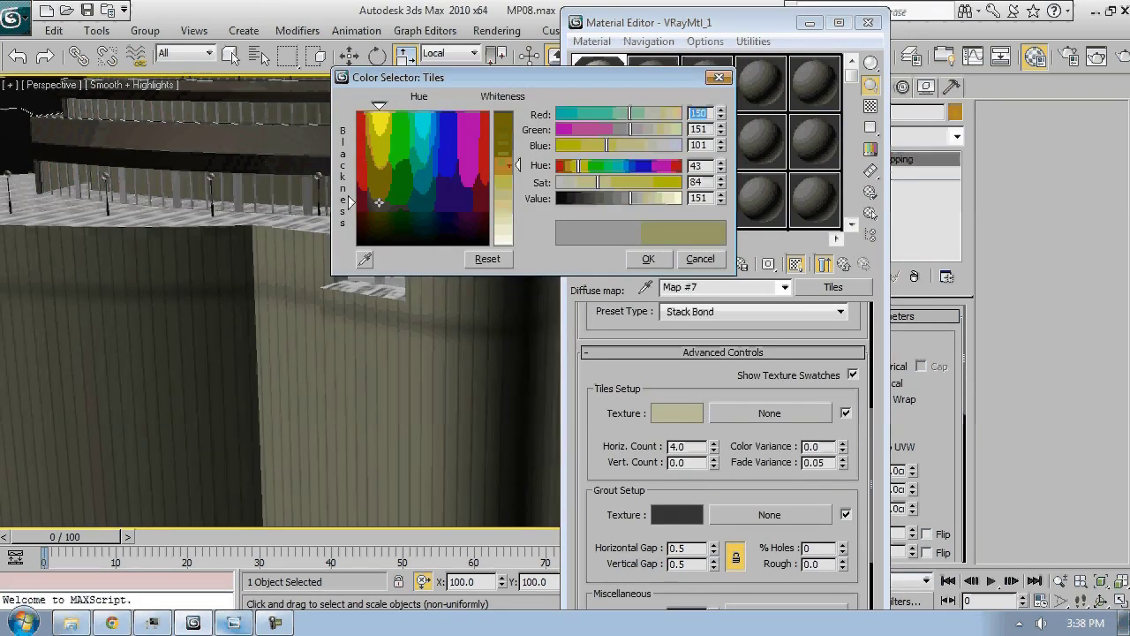
pyautogui.moveTo(509, 165); pyautogui.dragTo(509, 144)
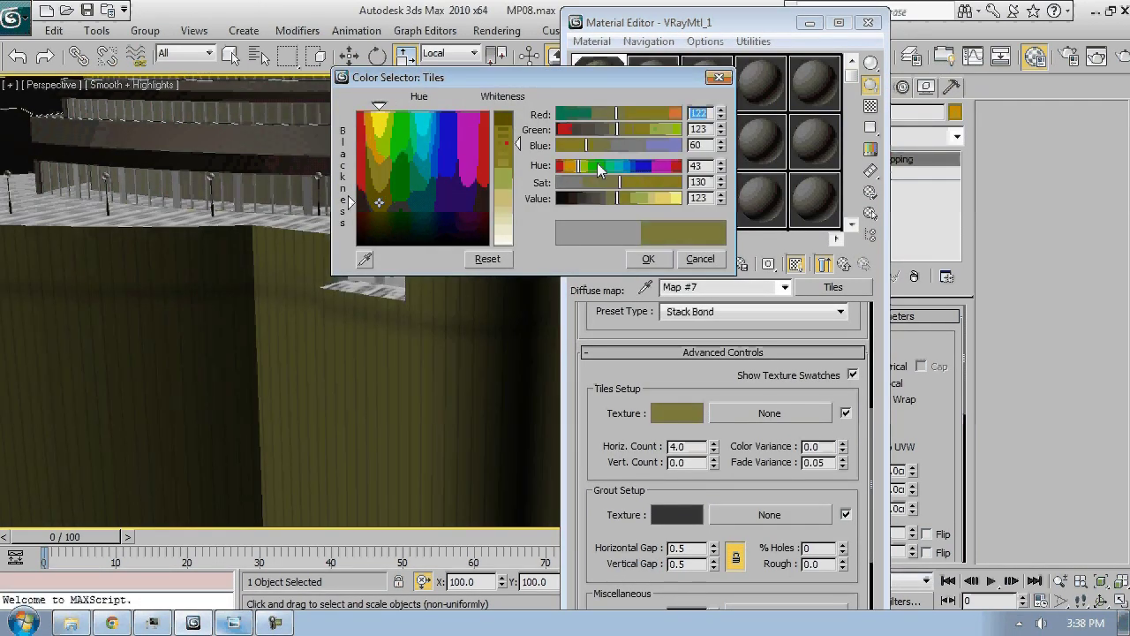
pyautogui.moveTo(617, 115); pyautogui.dragTo(631, 117)
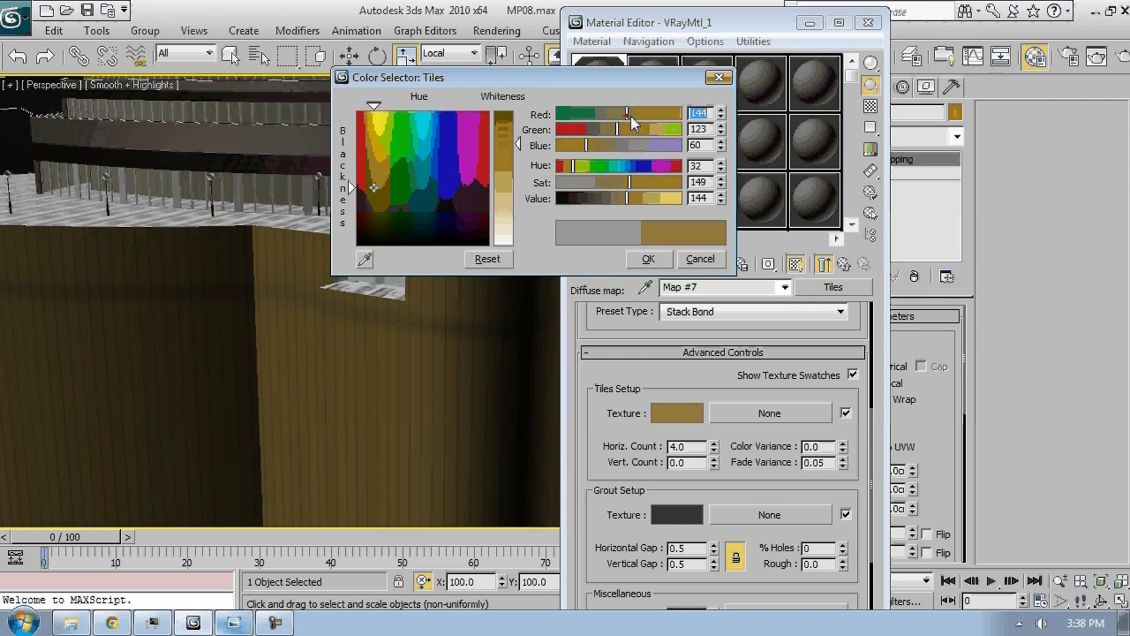
pyautogui.click(607, 184)
# Unhide the Water object by name and accept the tile color
pyautogui.moveTo(433, 388); pyautogui.dragTo(389, 417, button='middle')
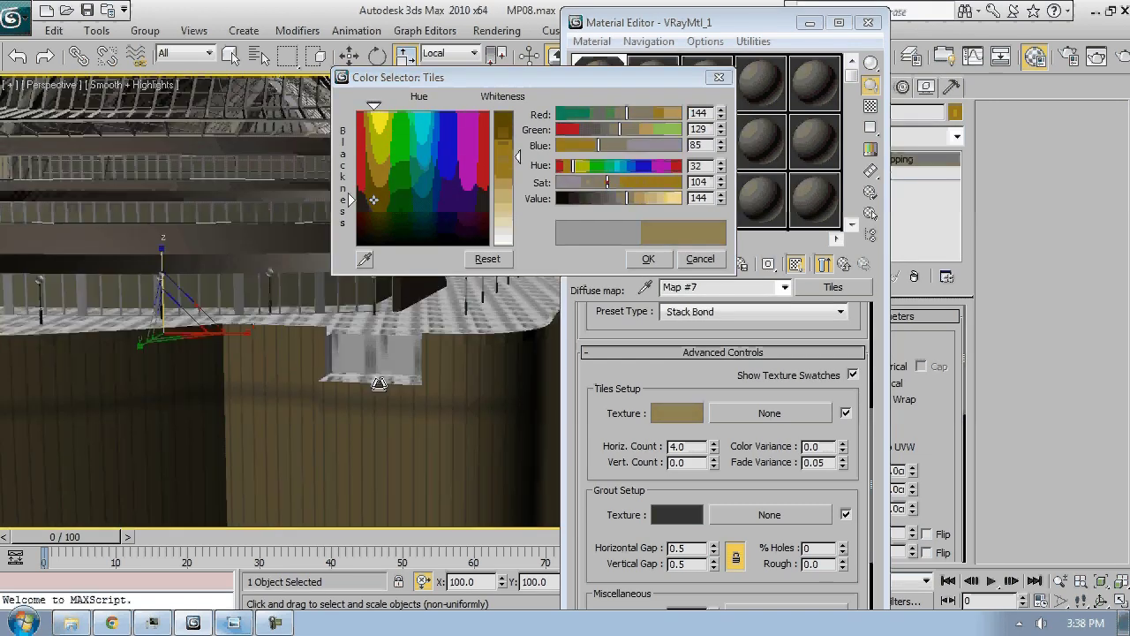
pyautogui.rightClick(333, 360)
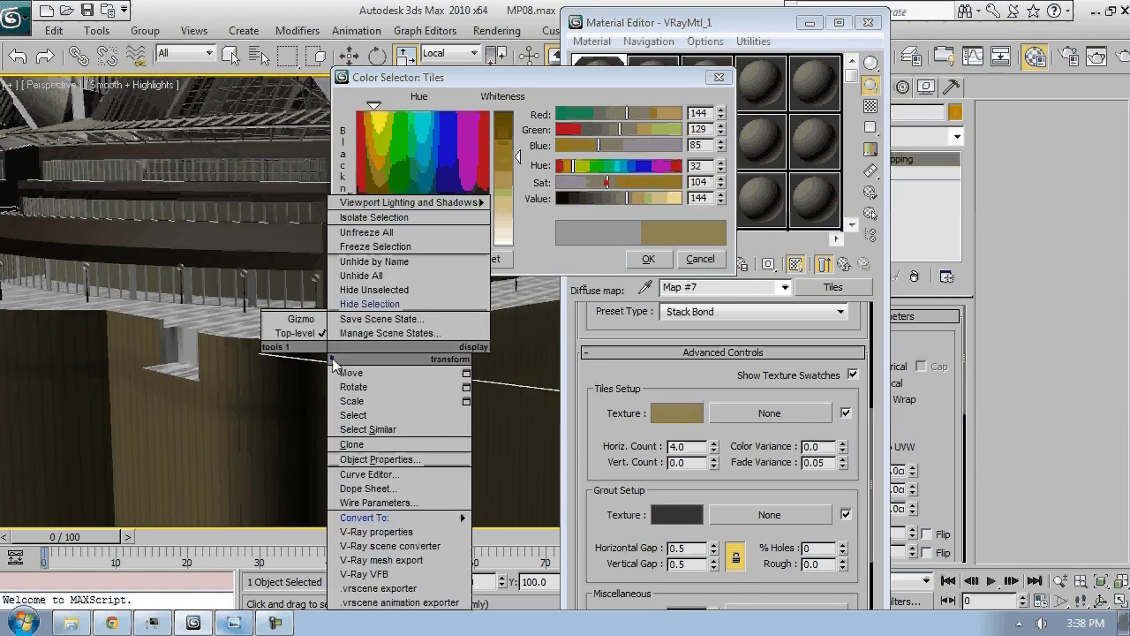
pyautogui.click(385, 262)
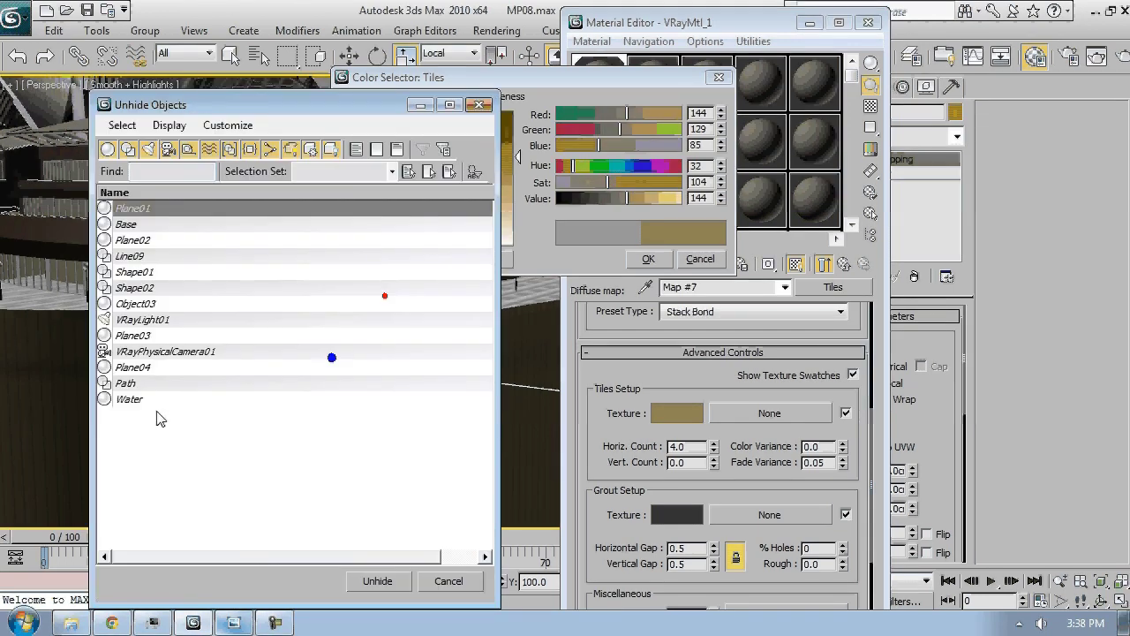
pyautogui.click(144, 402)
pyautogui.doubleClick(144, 402)
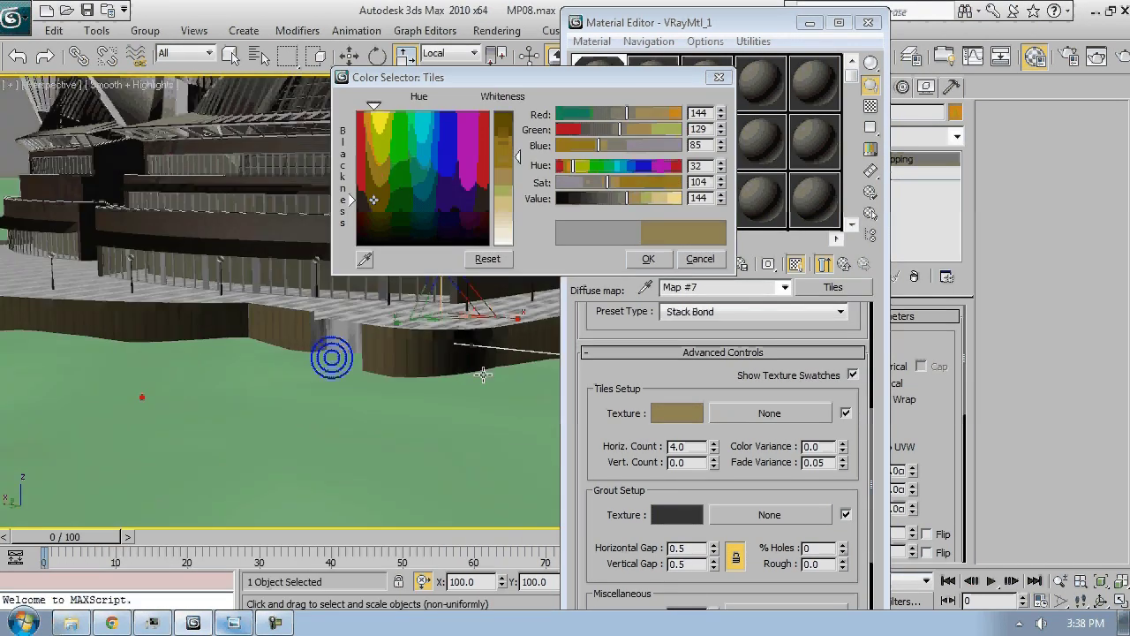
pyautogui.click(648, 259)
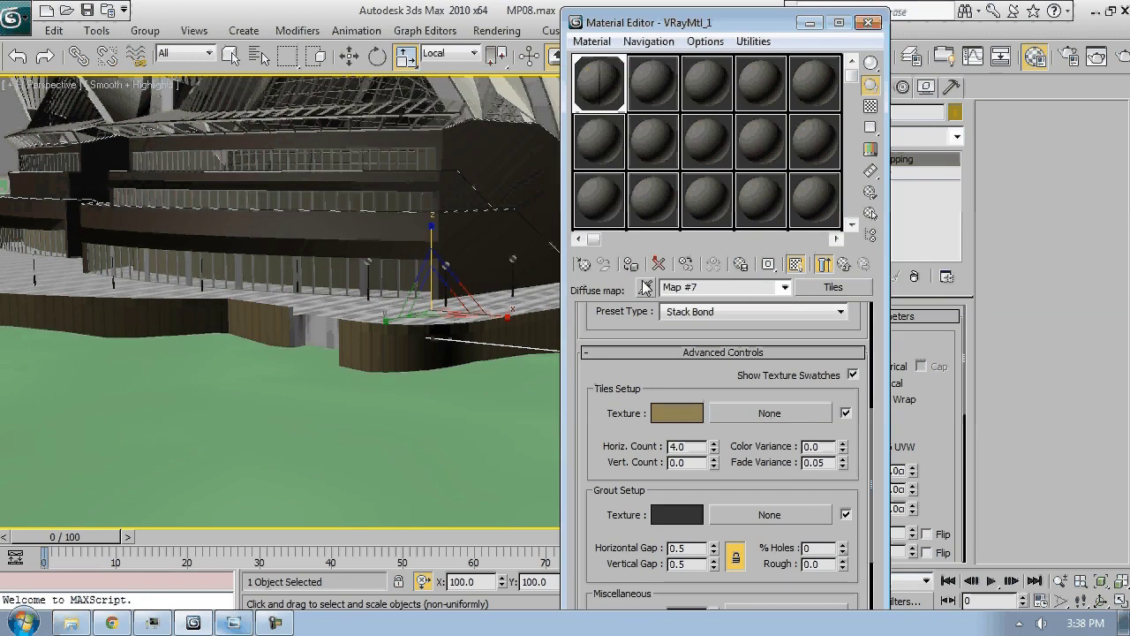
# Raise the UVW Mapping gizmo of the base walls slightly along Z, and finish editing the gizmo
pyautogui.click(920, 162)
pyautogui.press('w')
pyautogui.moveTo(525, 399); pyautogui.dragTo(526, 390)
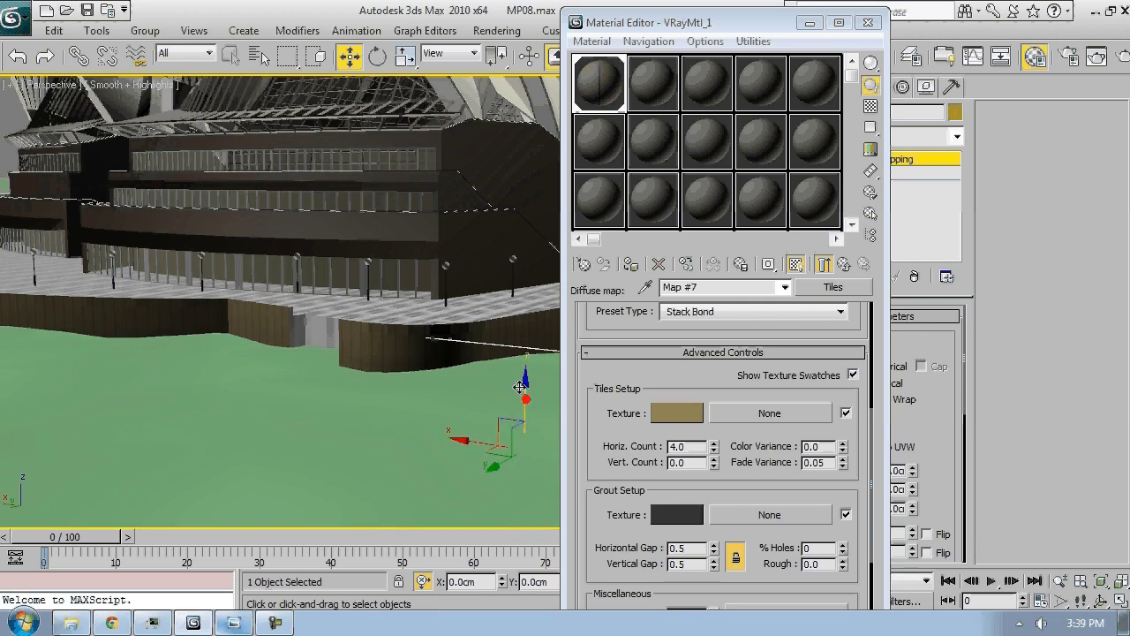
pyautogui.click(913, 161)
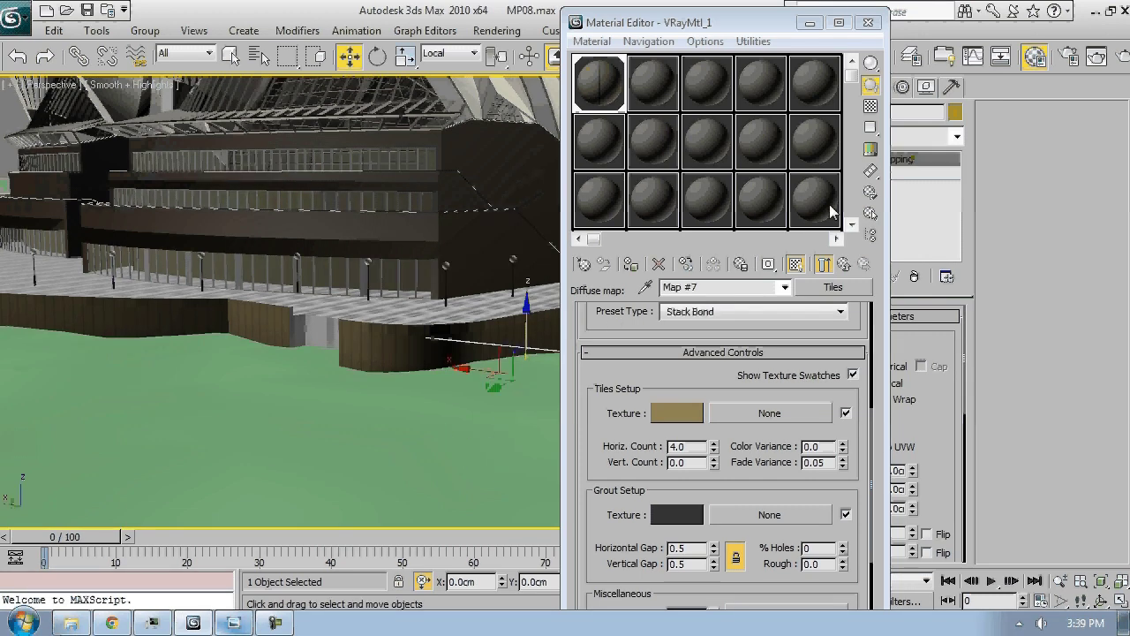
# Close the Material Editor and isolate the base wall object Line01
pyautogui.keyDown('alt'); pyautogui.moveTo(389, 377); pyautogui.dragTo(500, 326, button='middle'); pyautogui.keyUp('alt')
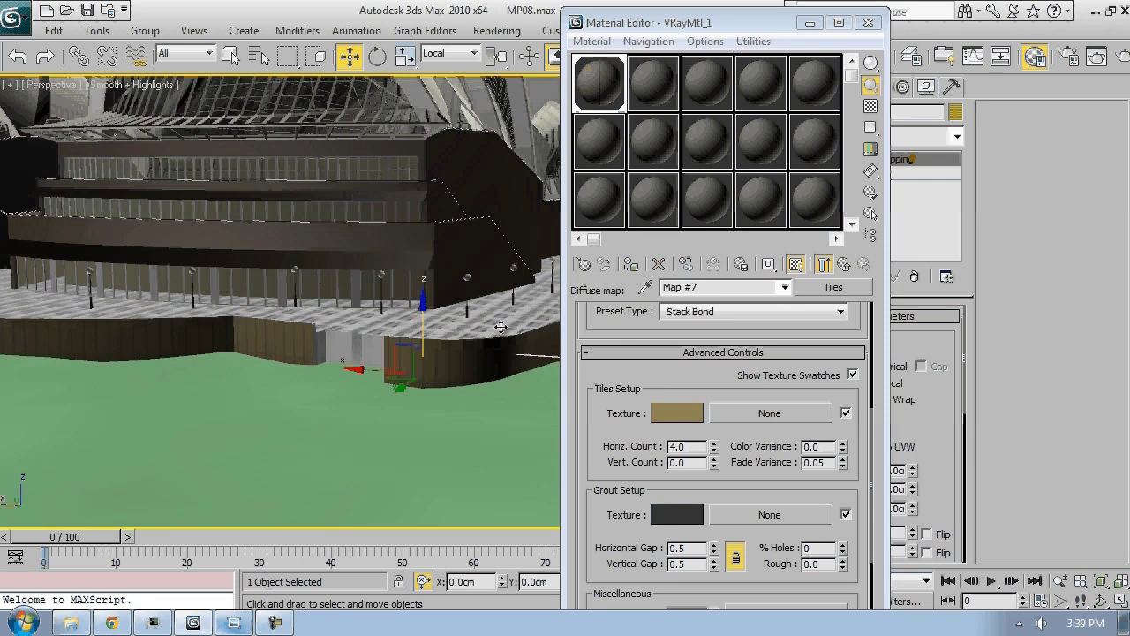
pyautogui.click(869, 24)
pyautogui.keyDown('alt'); pyautogui.moveTo(604, 367); pyautogui.dragTo(572, 378, button='middle'); pyautogui.keyUp('alt')
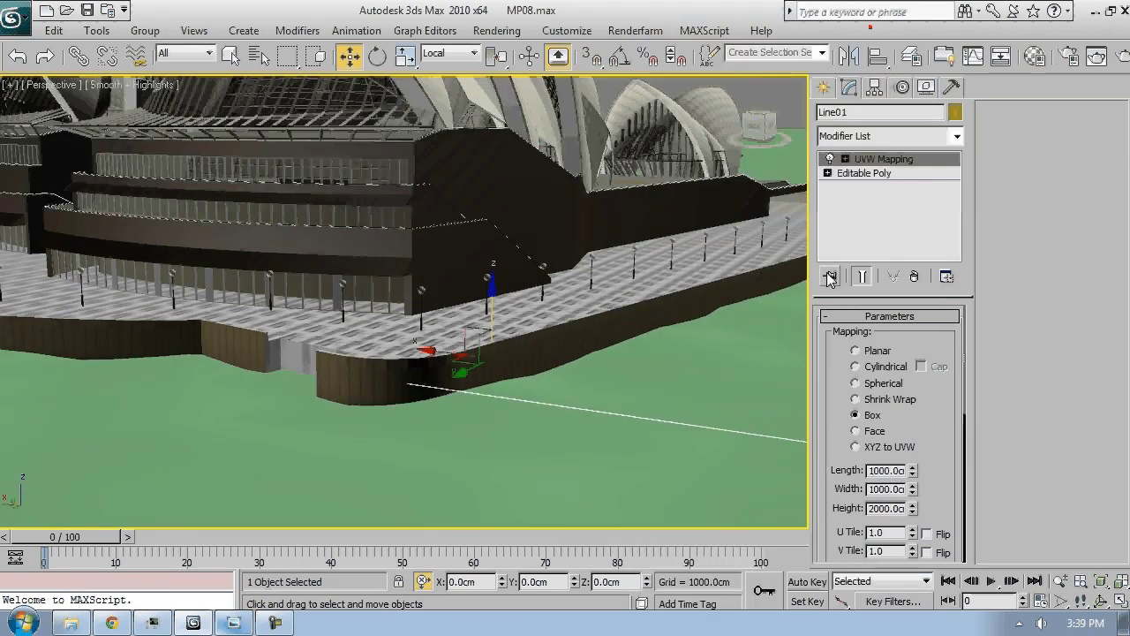
pyautogui.hotkey('alt', 'q')
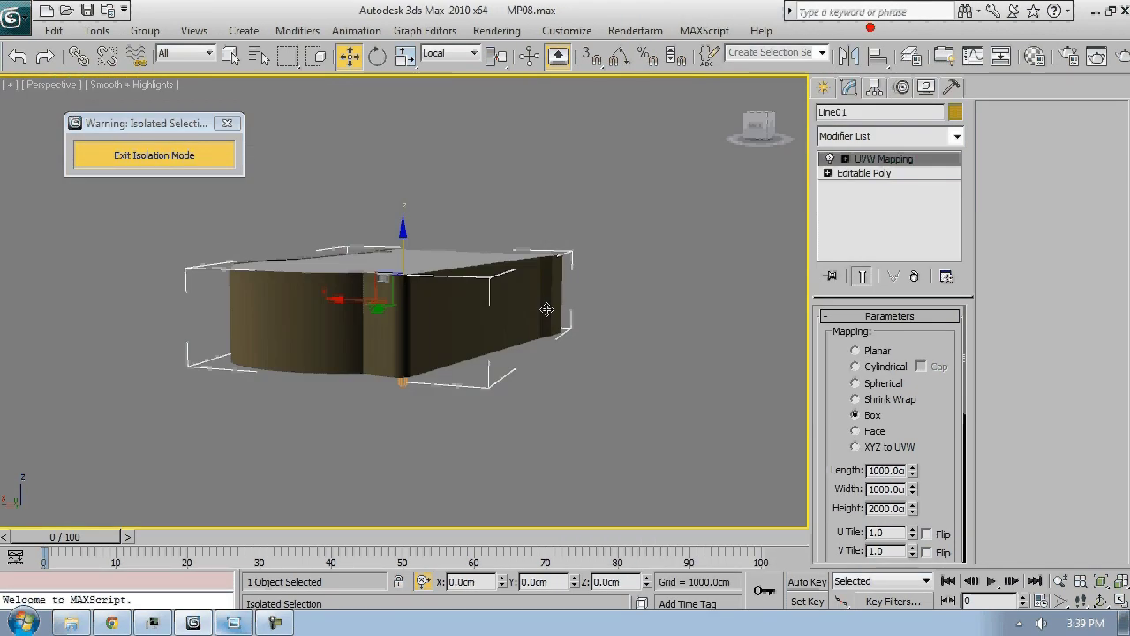
# Edit the UVW Mapping gizmo on the isolated base and move it down along Z
pyautogui.scroll(5, 546, 309)
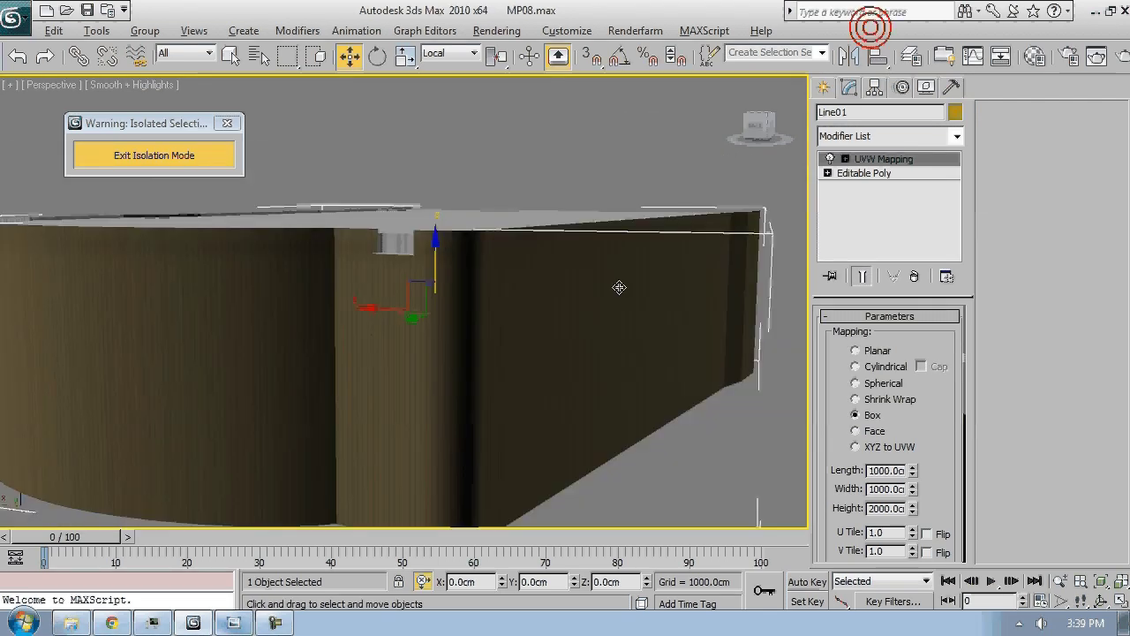
pyautogui.keyDown('alt'); pyautogui.moveTo(619, 287); pyautogui.dragTo(899, 172, button='middle'); pyautogui.keyUp('alt')
pyautogui.click(899, 164)
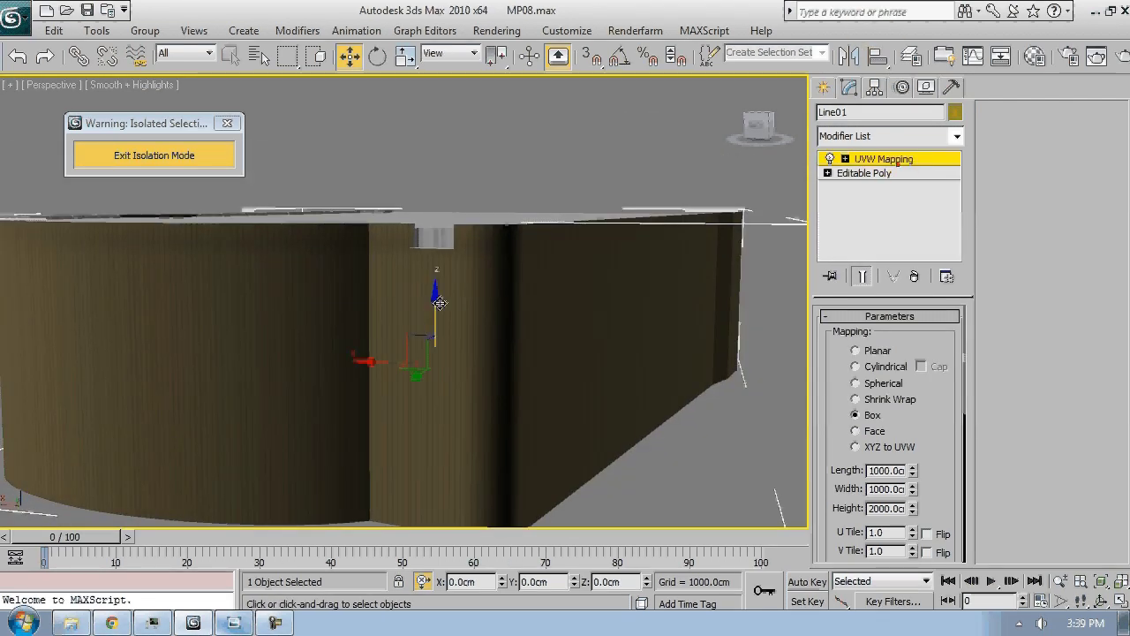
pyautogui.moveTo(426, 455); pyautogui.dragTo(418, 500)
pyautogui.scroll(3, 473, 376)
pyautogui.moveTo(473, 376); pyautogui.dragTo(439, 376, button='middle')
pyautogui.scroll(3, 443, 364)
pyautogui.scroll(-3, 441, 375)
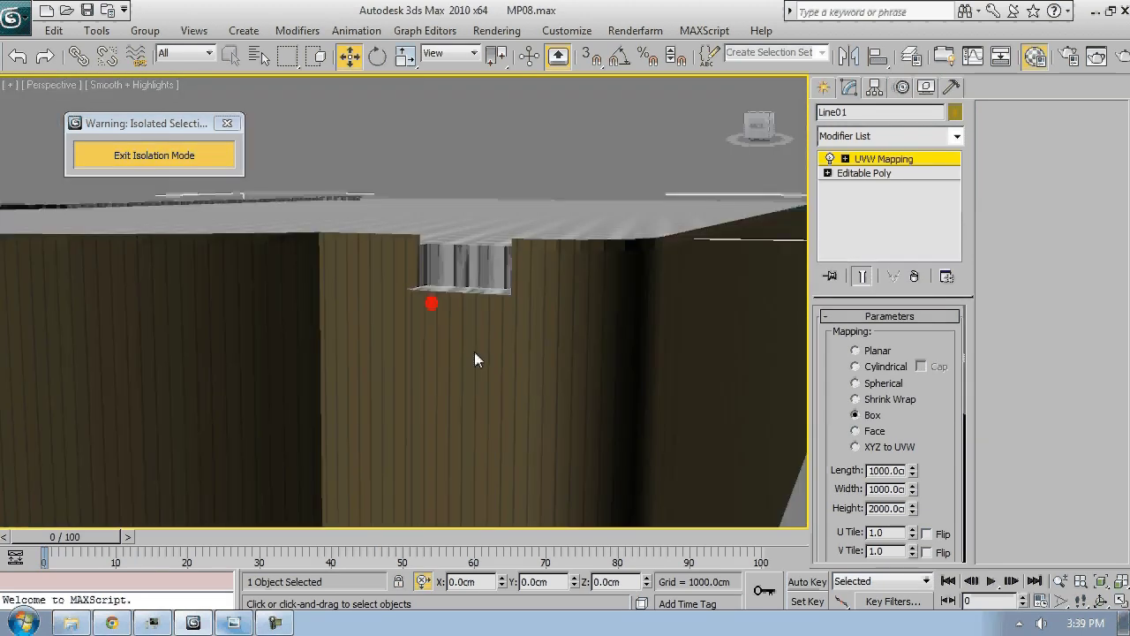
# Change the tile texture color of the diffuse Tiles map to a light beige, Red 177, Green 164, Blue 142
pyautogui.press('m')
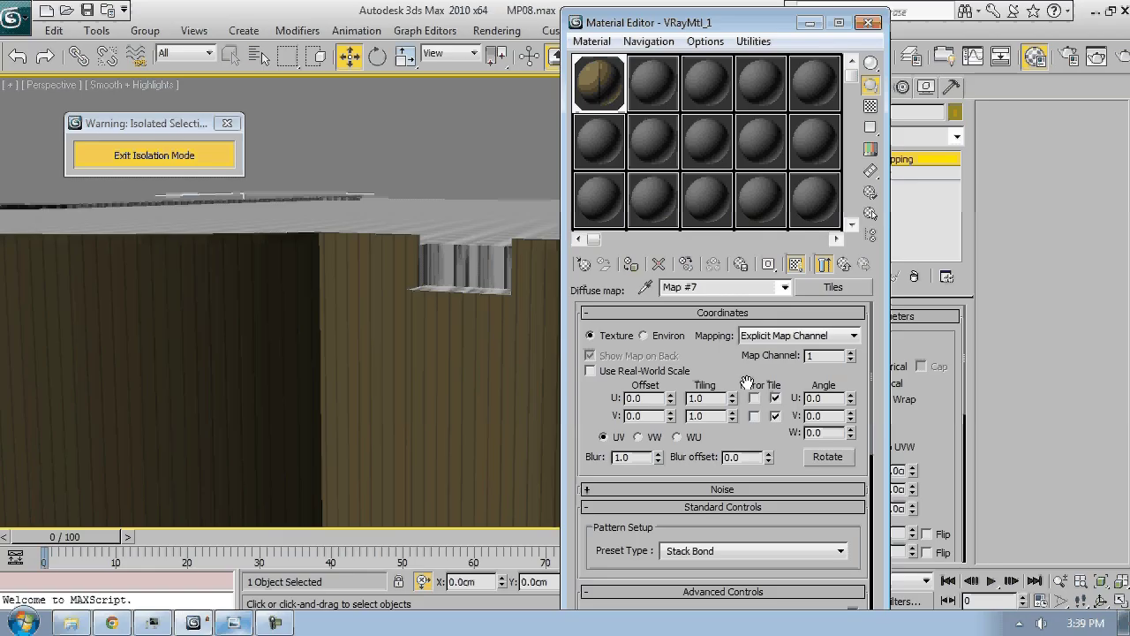
pyautogui.scroll(-5, 746, 383)
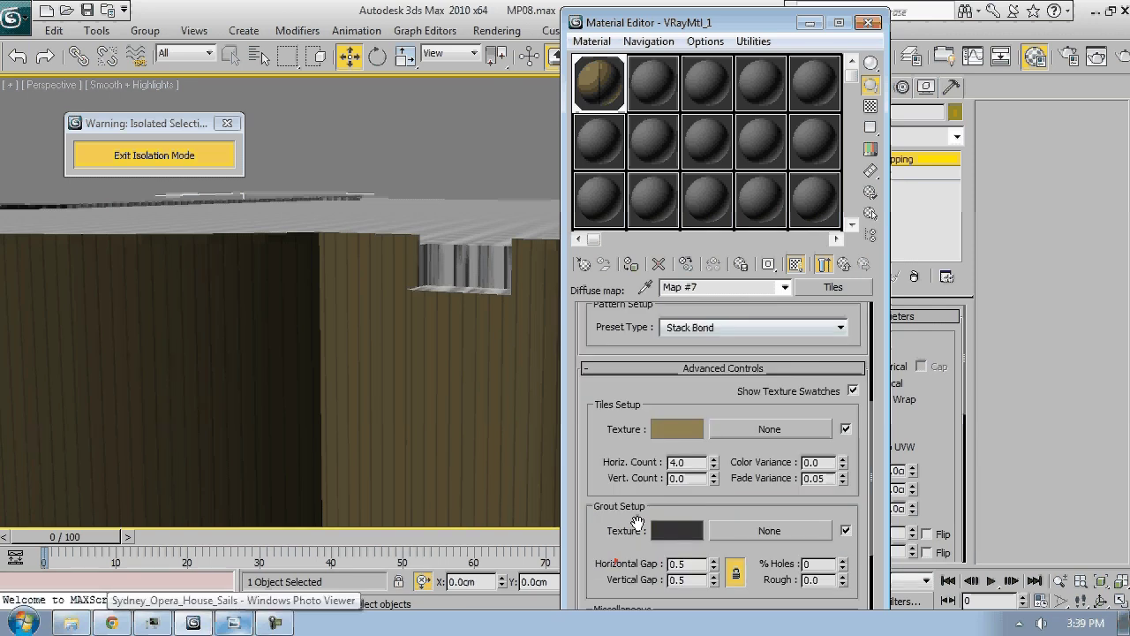
pyautogui.click(677, 430)
pyautogui.moveTo(374, 106); pyautogui.dragTo(363, 106)
pyautogui.scroll(3, 341, 383)
pyautogui.moveTo(342, 383); pyautogui.dragTo(254, 413, button='middle')
pyautogui.scroll(-3, 253, 412)
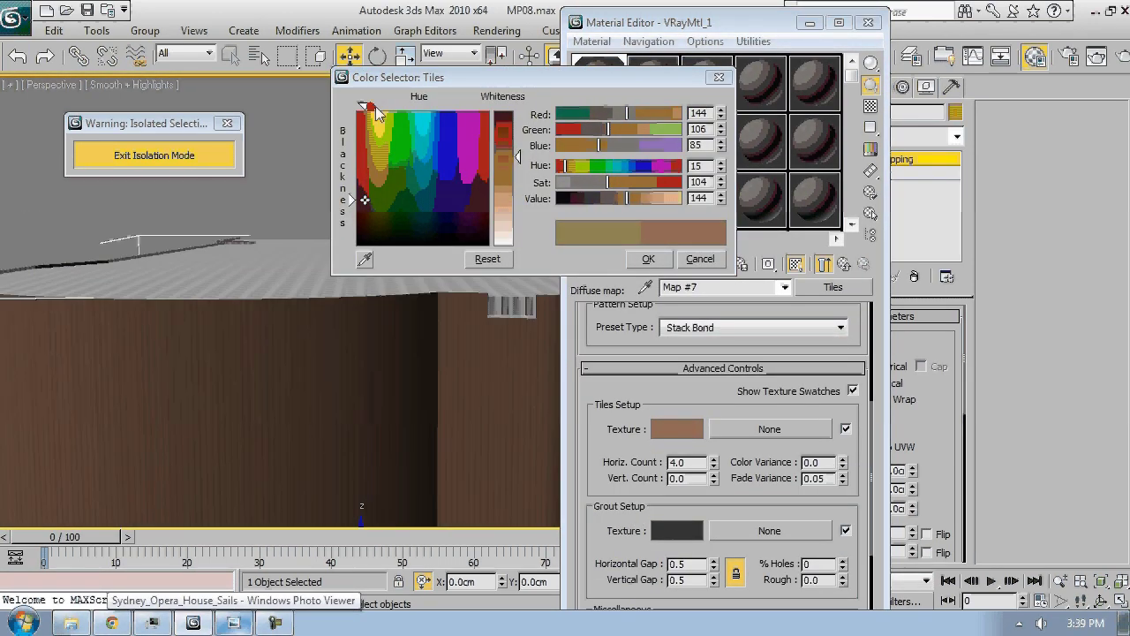
pyautogui.moveTo(363, 106); pyautogui.dragTo(366, 106)
pyautogui.keyDown('alt'); pyautogui.moveTo(388, 387); pyautogui.dragTo(526, 397, button='middle'); pyautogui.keyUp('alt')
pyautogui.moveTo(627, 199)
pyautogui.mouseDown()
pyautogui.moveTo(642, 200)
pyautogui.moveTo(581, 183)
pyautogui.mouseUp()
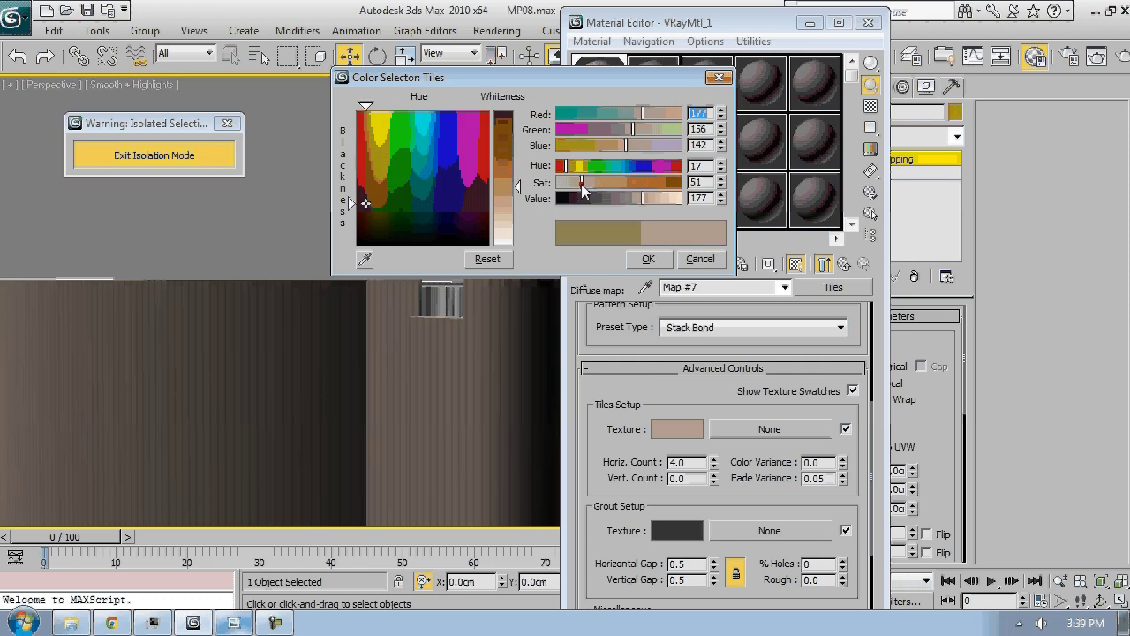
pyautogui.click(371, 209)
pyautogui.click(370, 204)
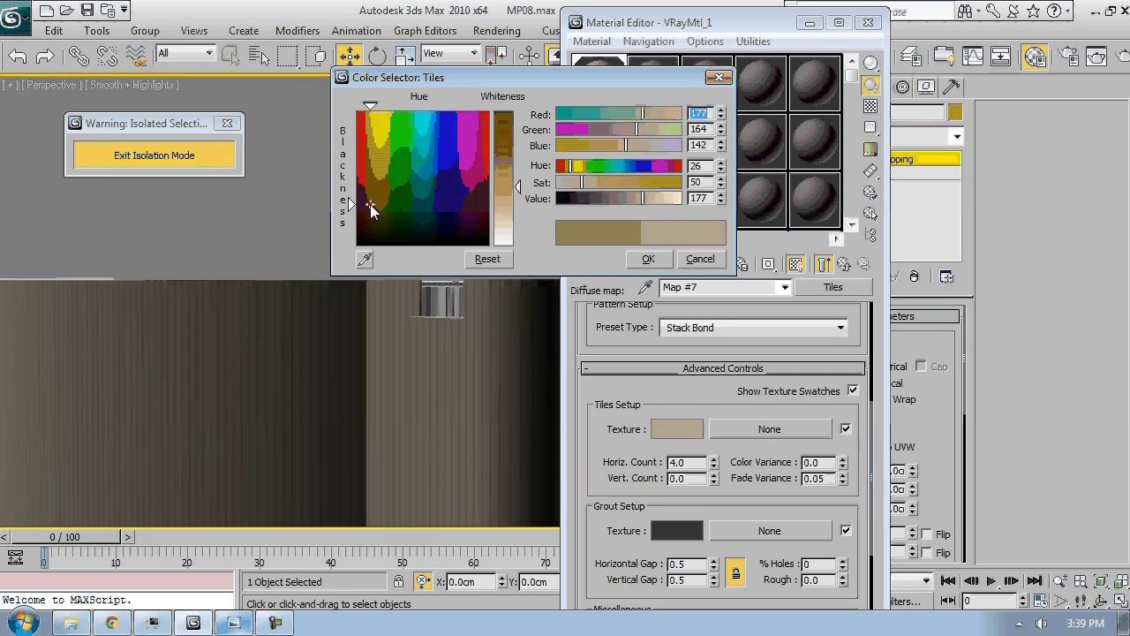
pyautogui.keyDown('alt'); pyautogui.moveTo(389, 459); pyautogui.dragTo(503, 300, button='middle'); pyautogui.keyUp('alt')
pyautogui.click(649, 258)
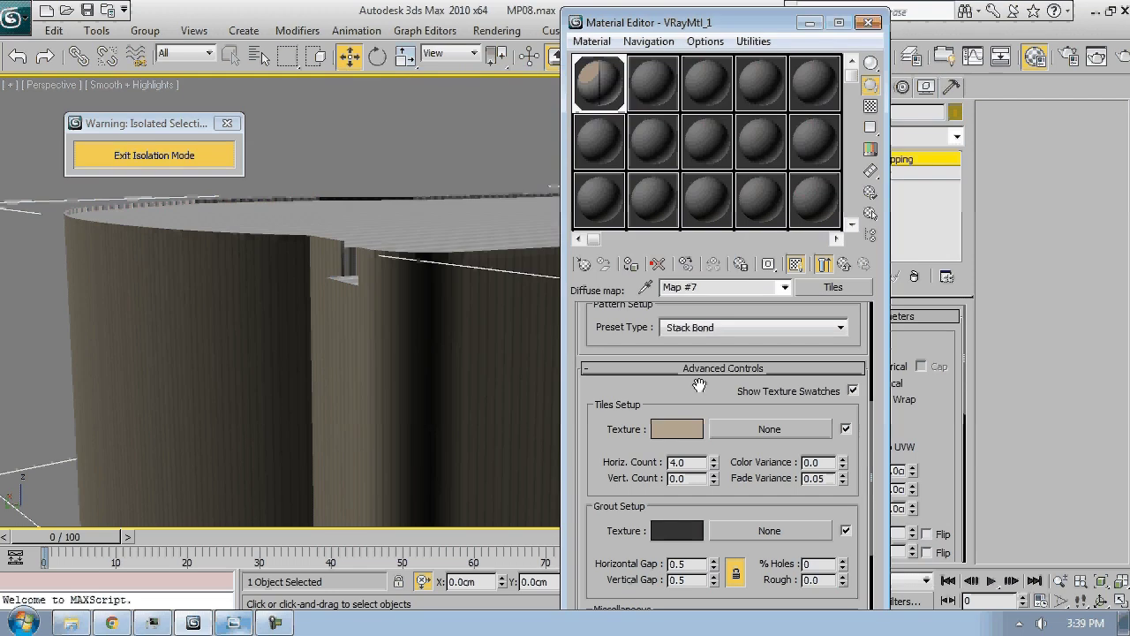
# Set the tiles' color variance to 0.1, then try a horizontal count of 8 and settle on 6
pyautogui.click(843, 460)
pyautogui.keyDown('alt'); pyautogui.moveTo(397, 375); pyautogui.dragTo(454, 372, button='middle'); pyautogui.keyUp('alt')
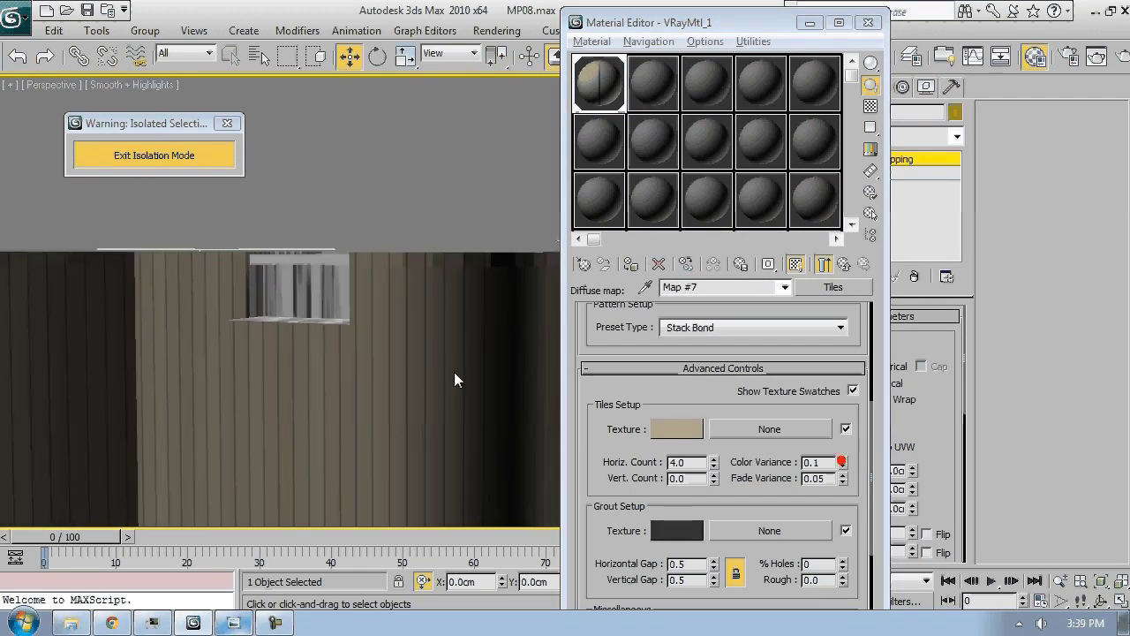
pyautogui.moveTo(698, 462); pyautogui.dragTo(442, 443)
pyautogui.write('8')
pyautogui.press('Return')
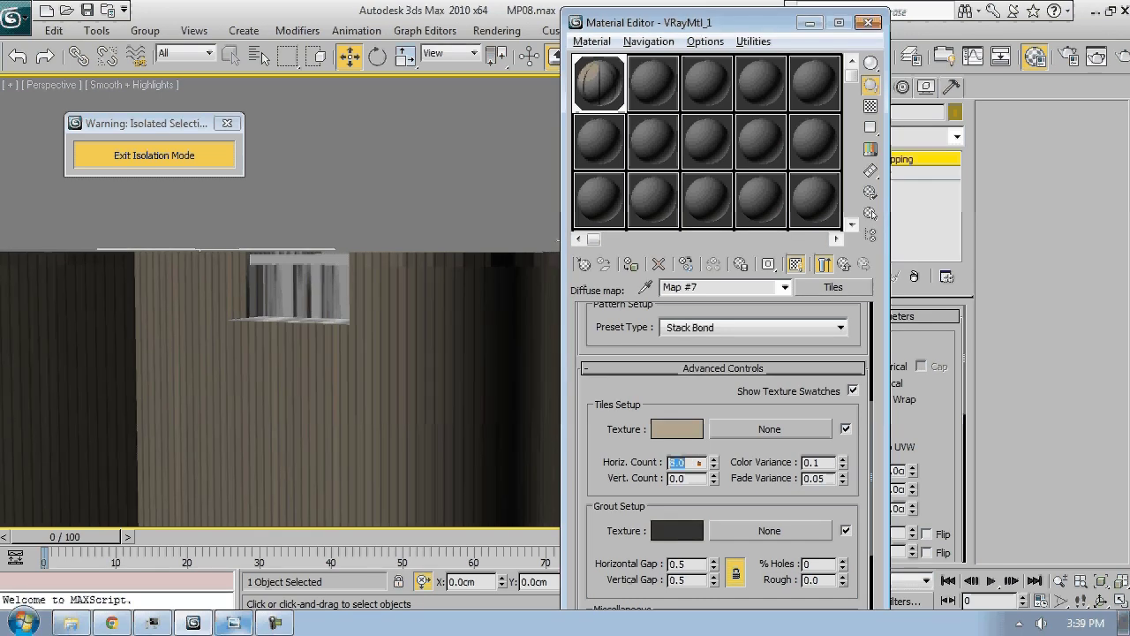
pyautogui.moveTo(290, 410); pyautogui.dragTo(435, 372, button='middle')
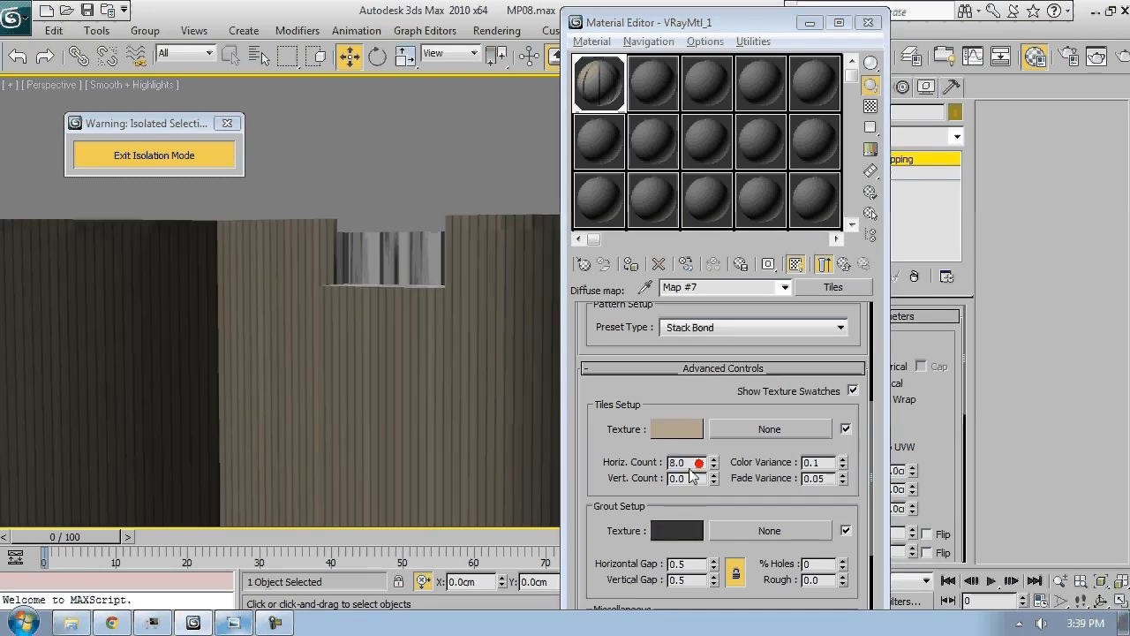
pyautogui.moveTo(694, 463); pyautogui.dragTo(525, 480)
pyautogui.write('6')
pyautogui.press('Return')
# Set the grout's horizontal and vertical gaps to 0.2 and slightly adjust the grout color
pyautogui.click(716, 568)
pyautogui.click(716, 568)
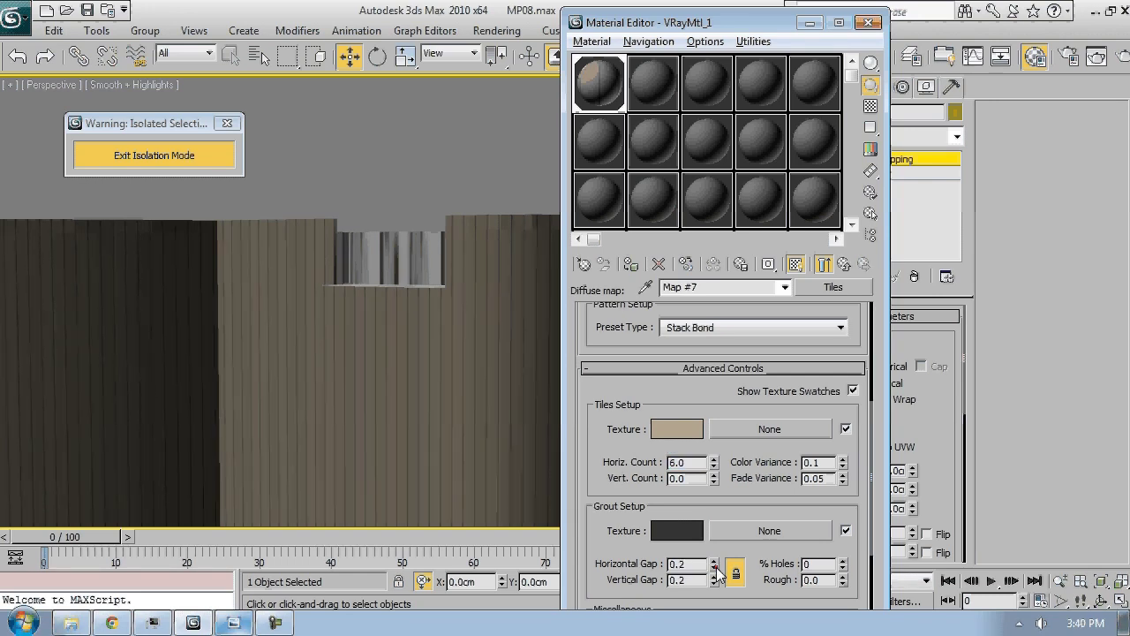
pyautogui.click(684, 536)
pyautogui.moveTo(518, 142)
pyautogui.mouseDown()
pyautogui.moveTo(511, 125)
pyautogui.moveTo(514, 143)
pyautogui.mouseUp()
pyautogui.click(648, 258)
pyautogui.moveTo(467, 326); pyautogui.dragTo(266, 333, button='middle')
# Return to the parent V-Ray material and duplicate the diffuse Tiles map into the Bump slot as a copy
pyautogui.click(847, 267)
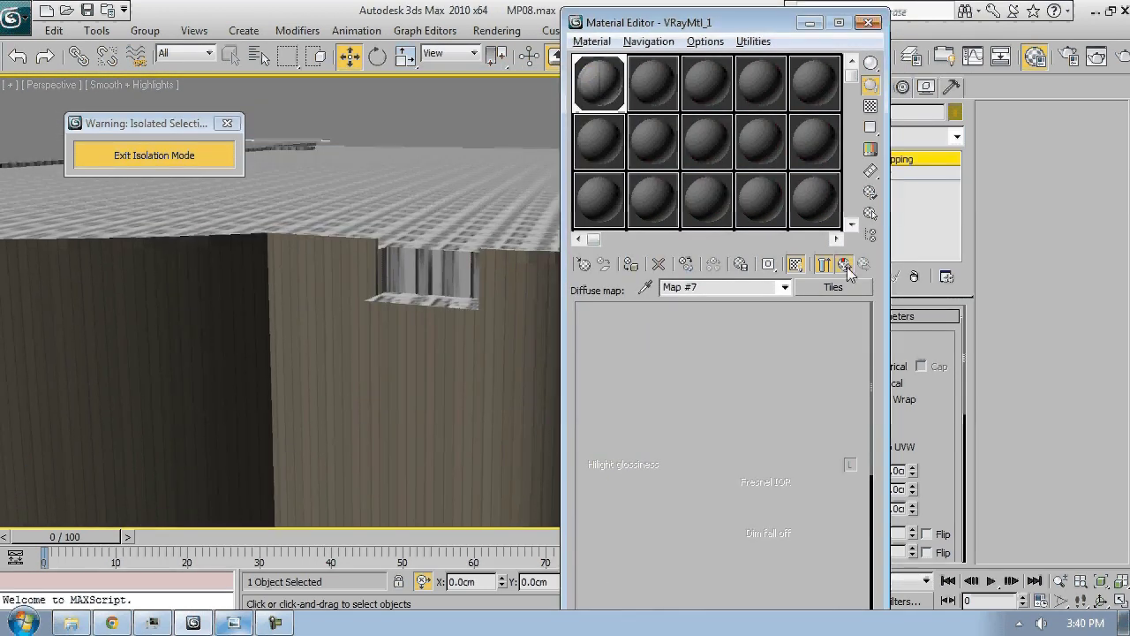
pyautogui.scroll(-10, 753, 465)
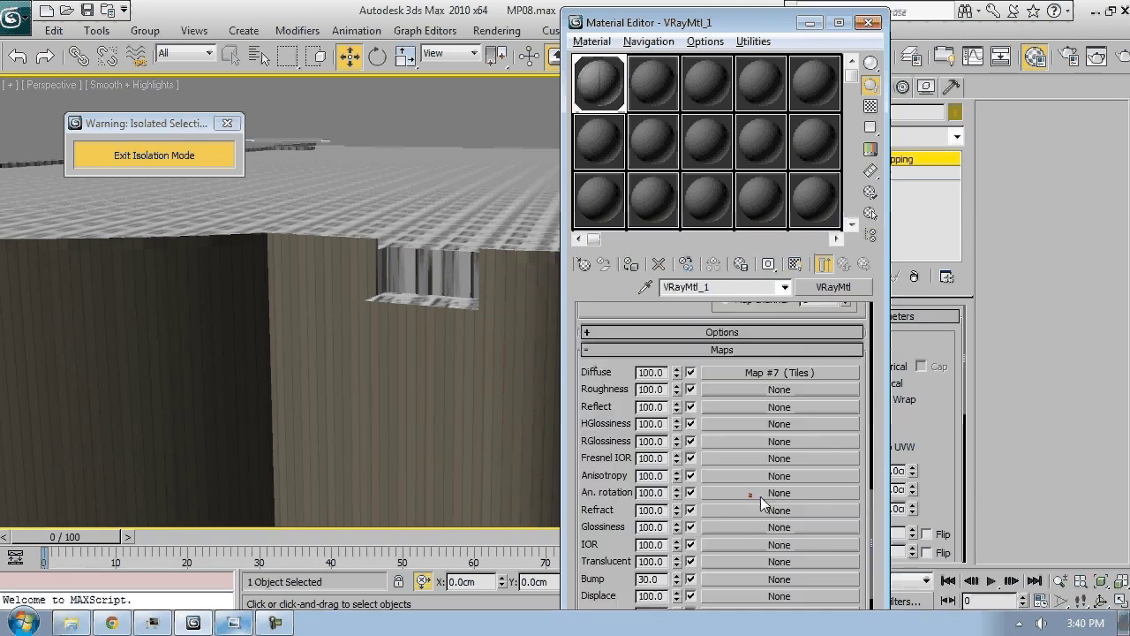
pyautogui.moveTo(610, 464); pyautogui.dragTo(610, 448)
pyautogui.moveTo(753, 358); pyautogui.dragTo(732, 564)
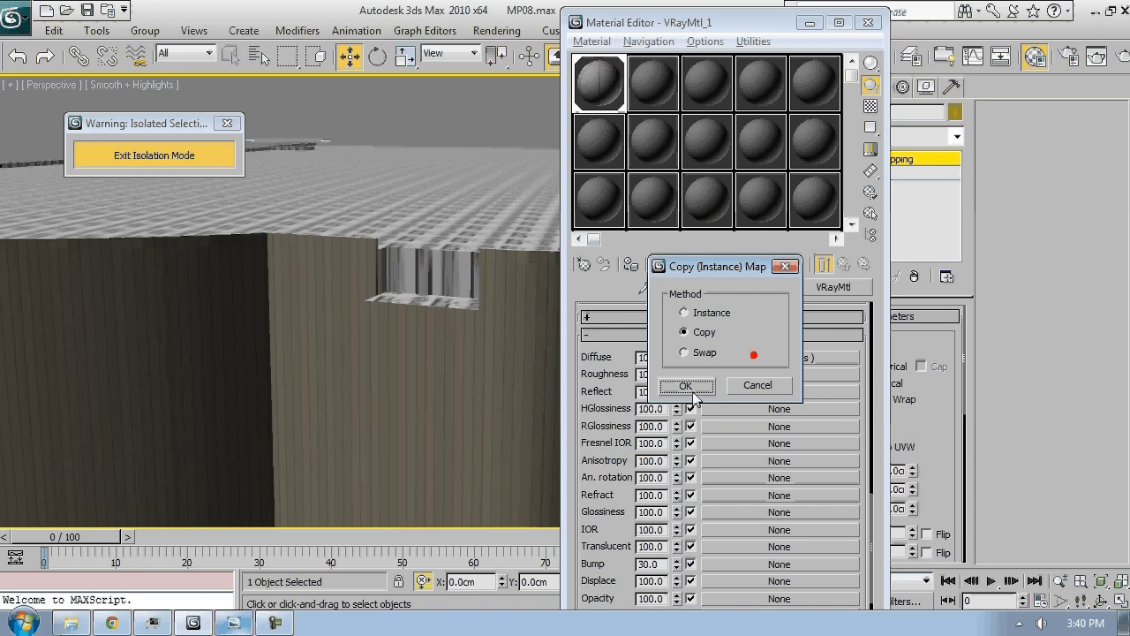
pyautogui.click(608, 310)
# Open the Bump slot's Tiles map, enlarge the material preview, and set the tile texture color to pure white
pyautogui.click(753, 563)
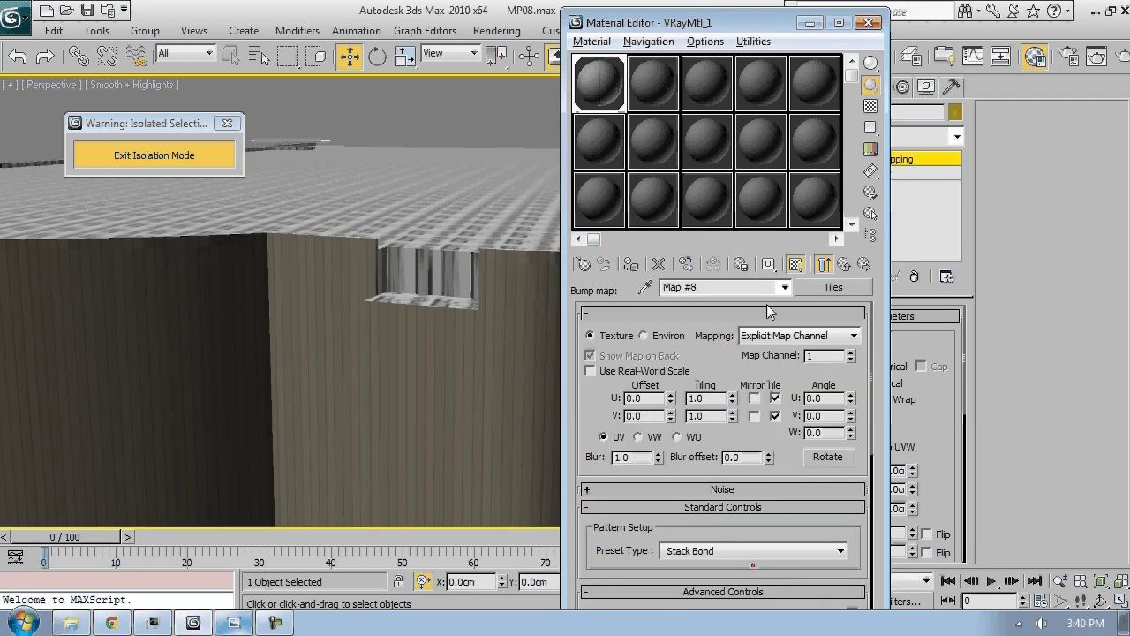
pyautogui.click(656, 592)
pyautogui.doubleClick(594, 81)
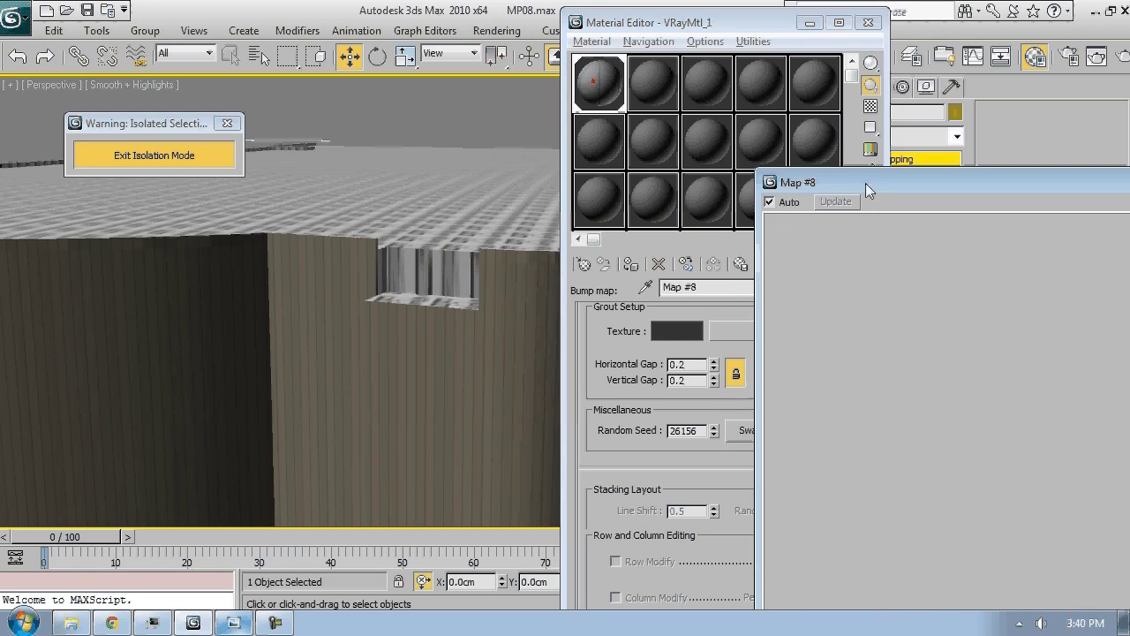
pyautogui.moveTo(865, 183); pyautogui.dragTo(213, 106)
pyautogui.moveTo(214, 106); pyautogui.dragTo(179, 79)
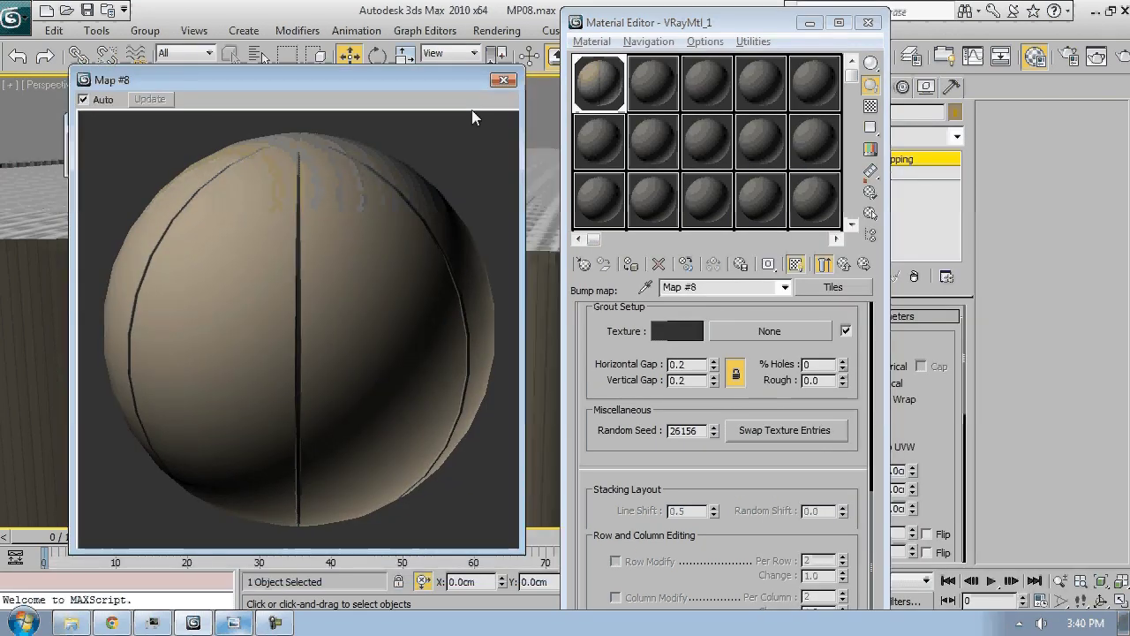
pyautogui.scroll(3, 672, 340)
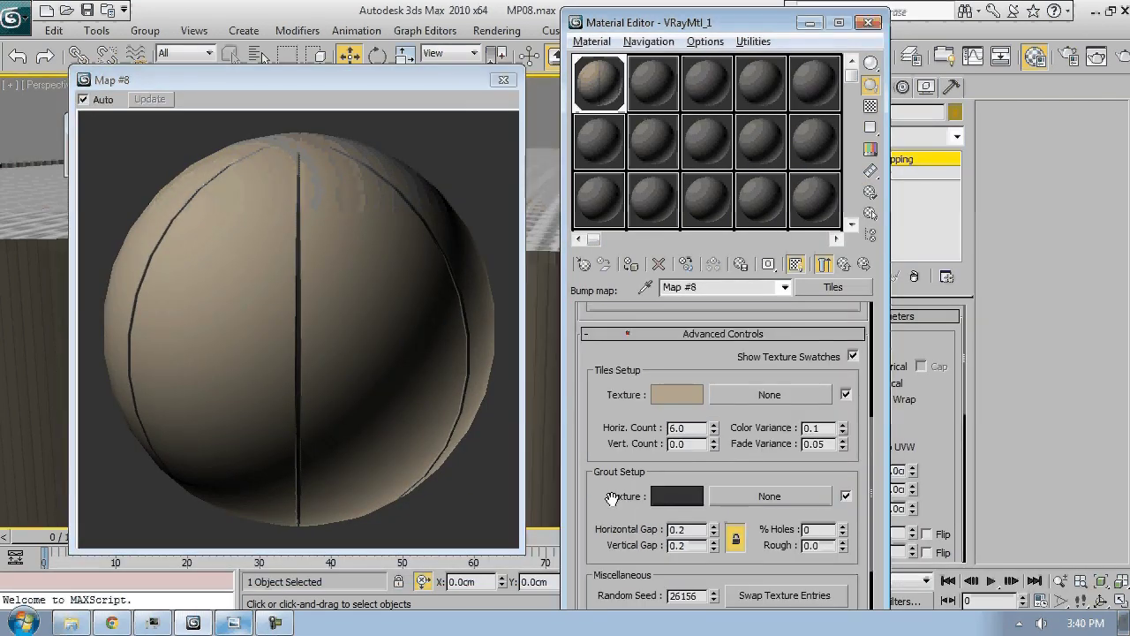
pyautogui.click(676, 394)
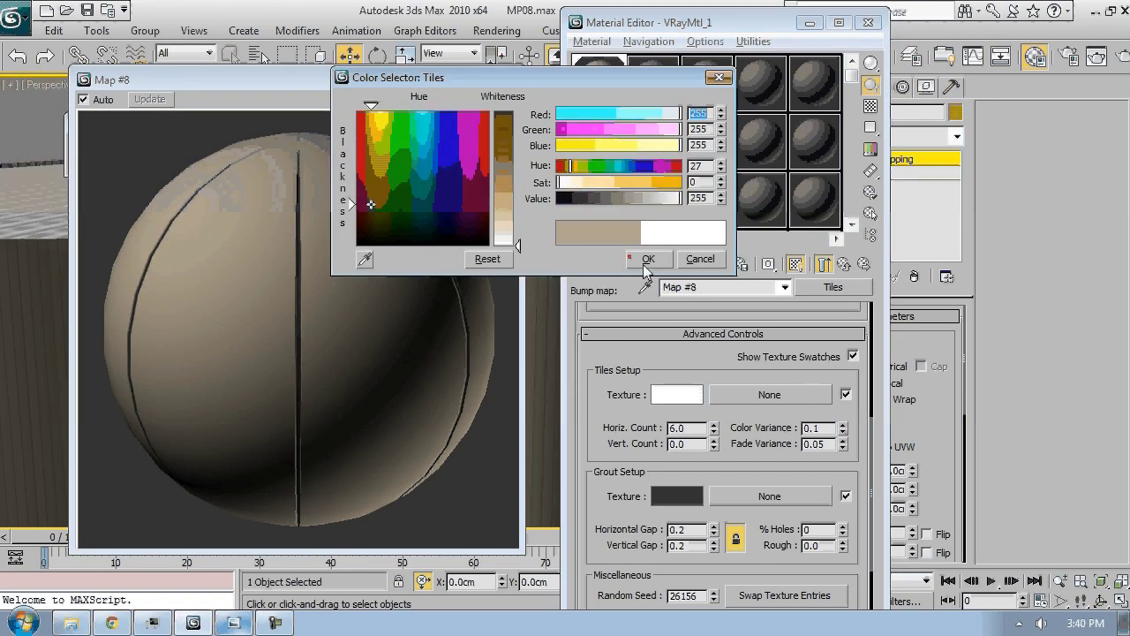
pyautogui.click(648, 259)
# Set the bump map's grout color to pure black and return to the parent V-Ray material
pyautogui.click(676, 497)
pyautogui.moveTo(512, 135); pyautogui.dragTo(514, 107)
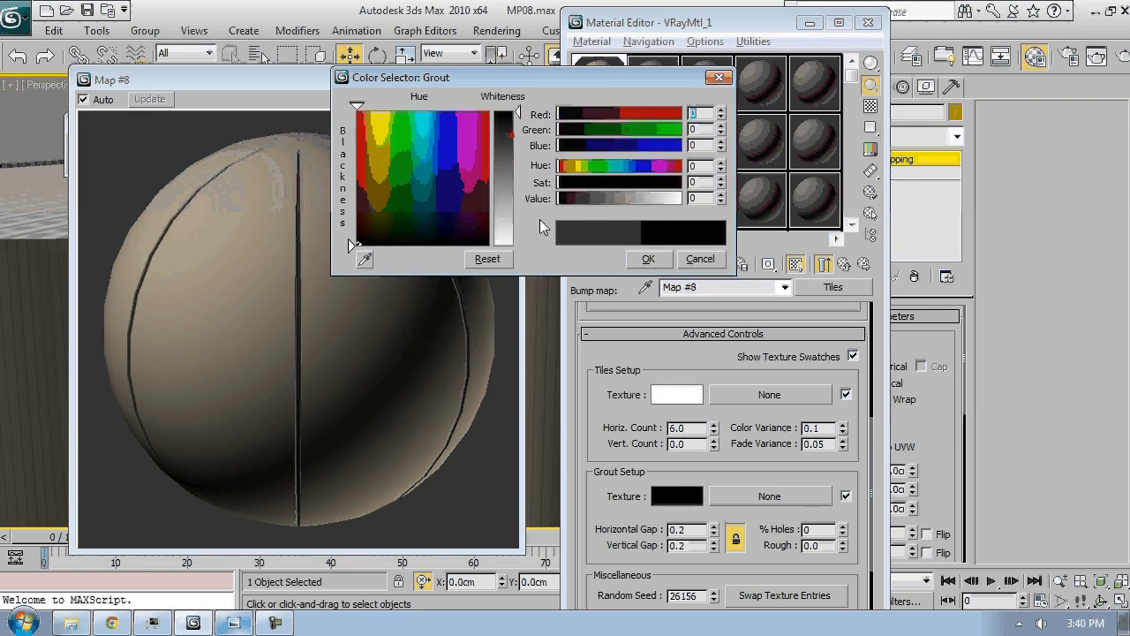
pyautogui.click(648, 259)
pyautogui.rightClick(842, 427)
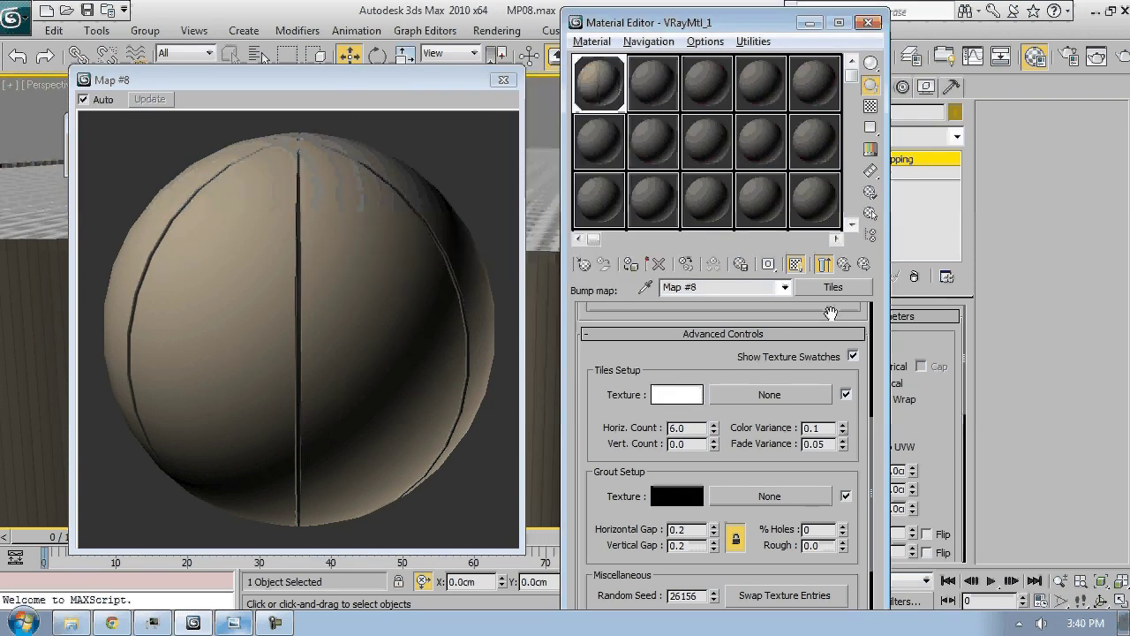
pyautogui.click(845, 265)
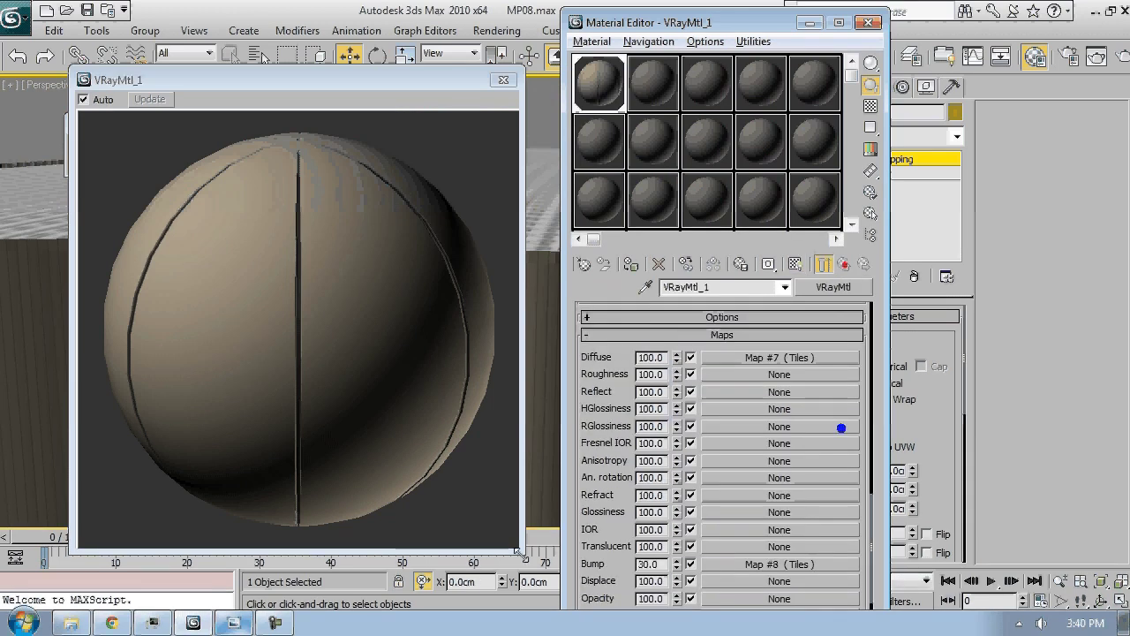
# Shrink the material preview, turn off its automatic updating, and check the wall finish in the reference photo
pyautogui.moveTo(523, 550); pyautogui.dragTo(302, 331)
pyautogui.moveTo(196, 73); pyautogui.dragTo(388, 152)
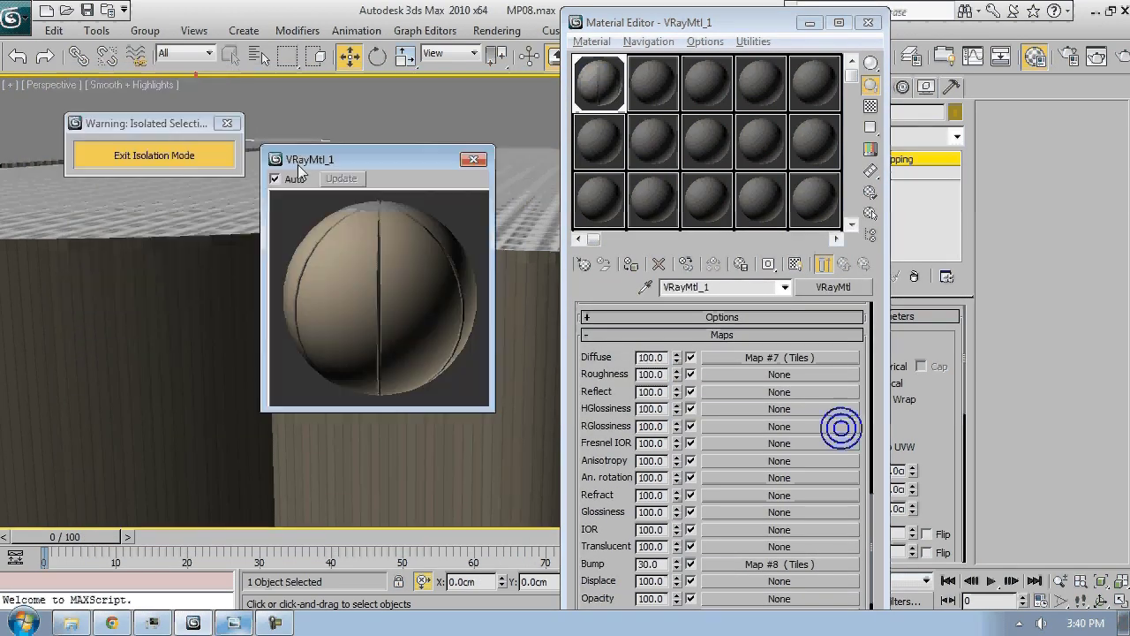
pyautogui.click(294, 178)
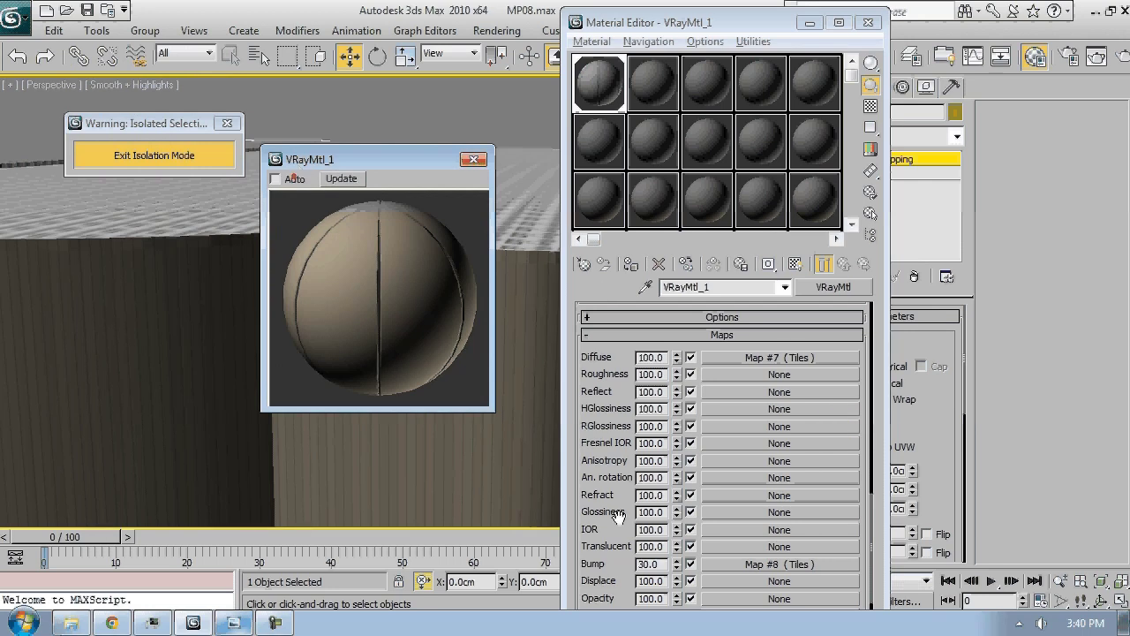
pyautogui.click(233, 623)
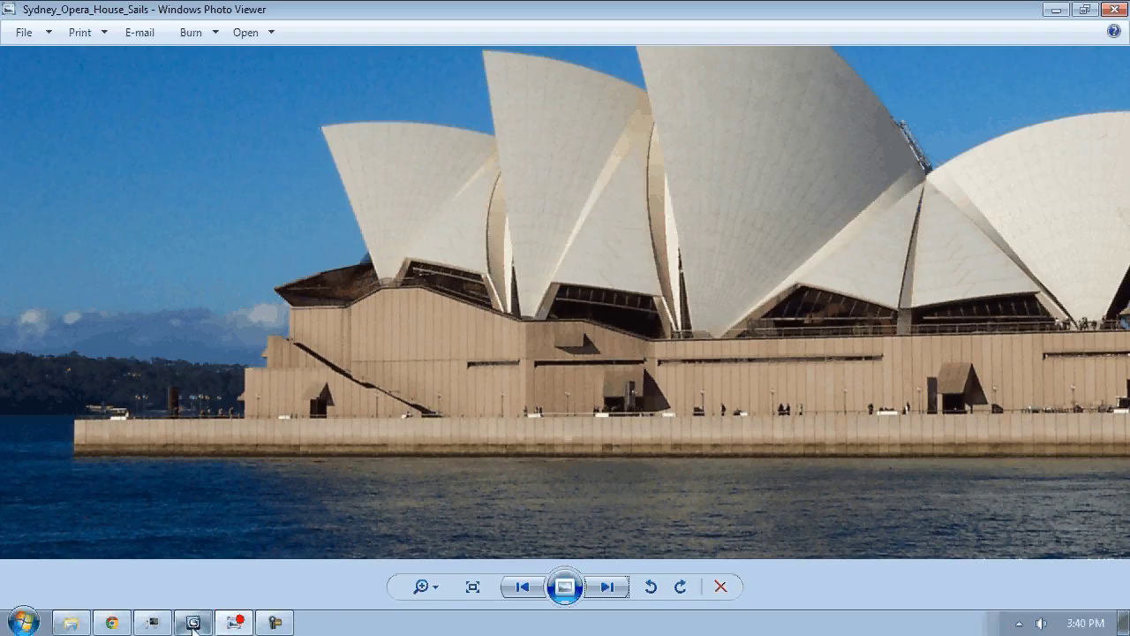
pyautogui.click(192, 623)
# Set the V-Ray material's reflection color to a medium gray
pyautogui.scroll(15, 724, 380)
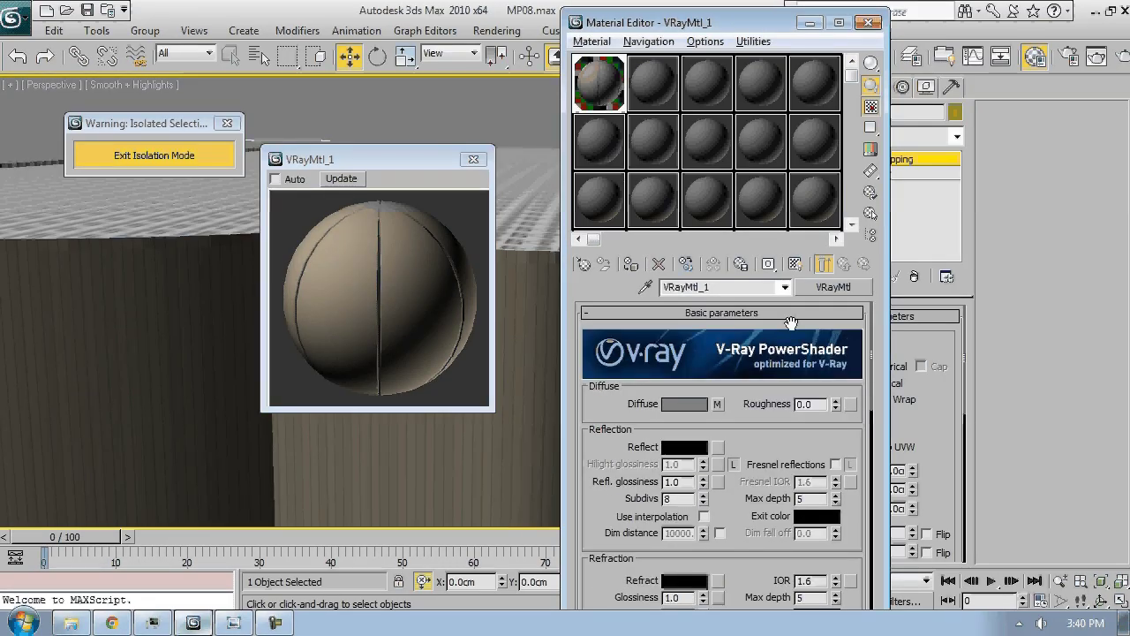
pyautogui.click(684, 447)
pyautogui.moveTo(518, 116); pyautogui.dragTo(519, 152)
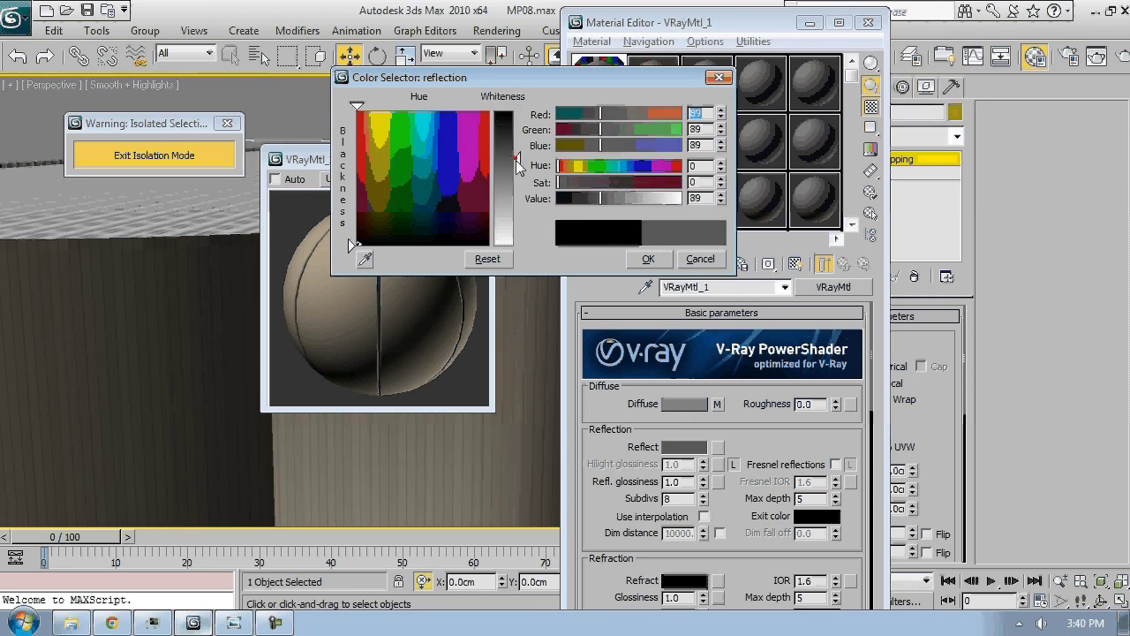
pyautogui.click(648, 259)
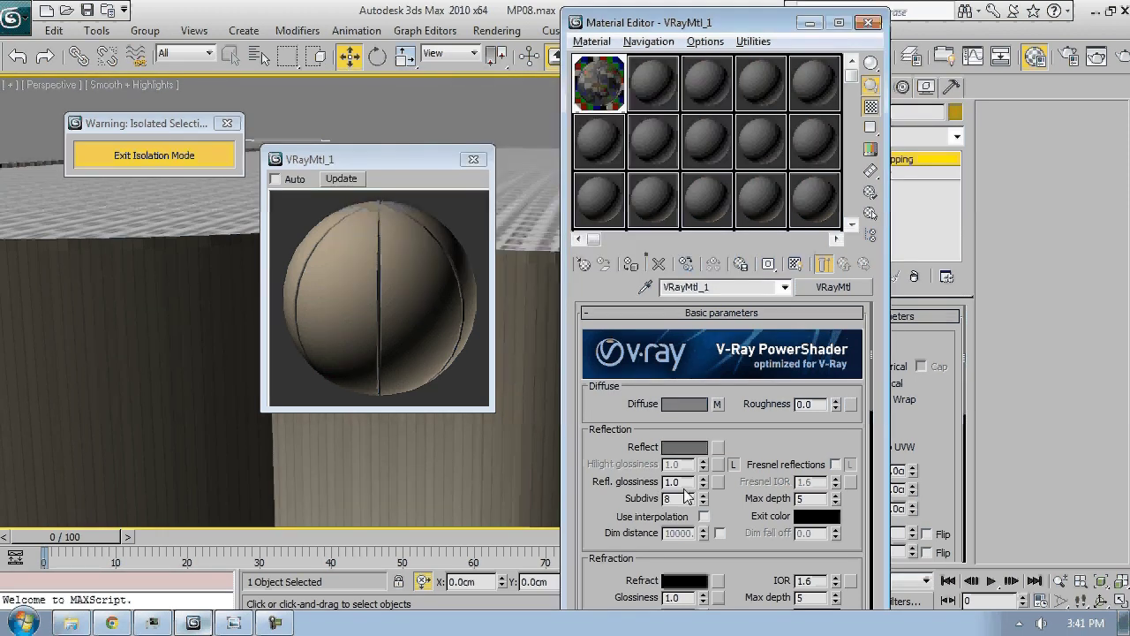
# Unlock highlight glossiness and settle on 0.5 after trying 0.6 and 0.55, and set reflection glossiness to 0.8 after trying 0.7
pyautogui.doubleClick(675, 481)
pyautogui.write('0')
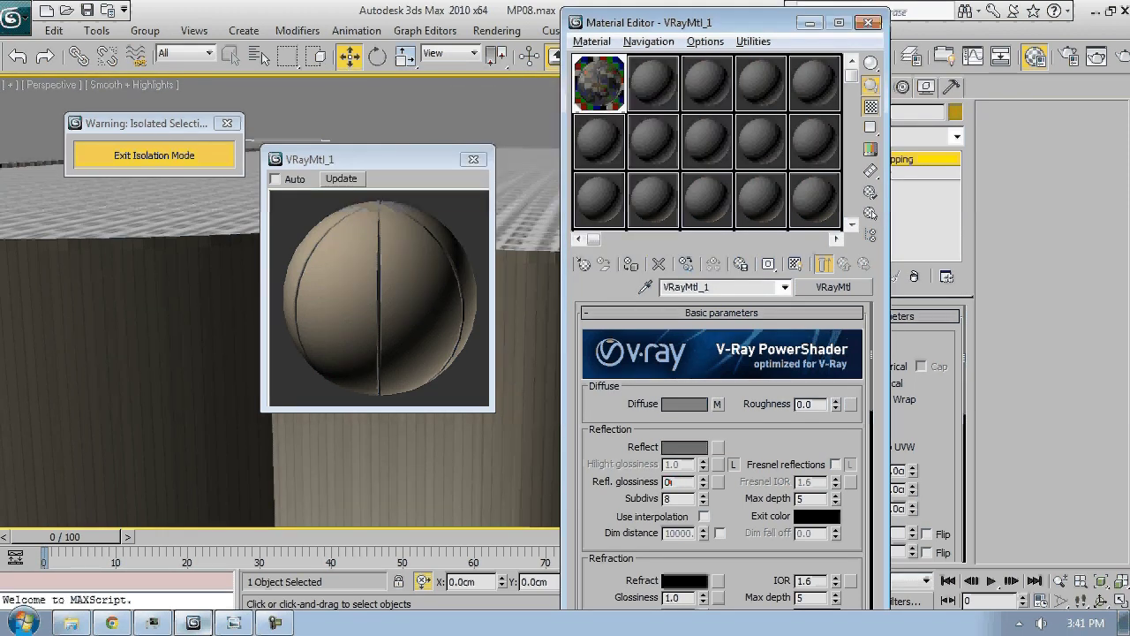
pyautogui.write('.7')
pyautogui.press('Return')
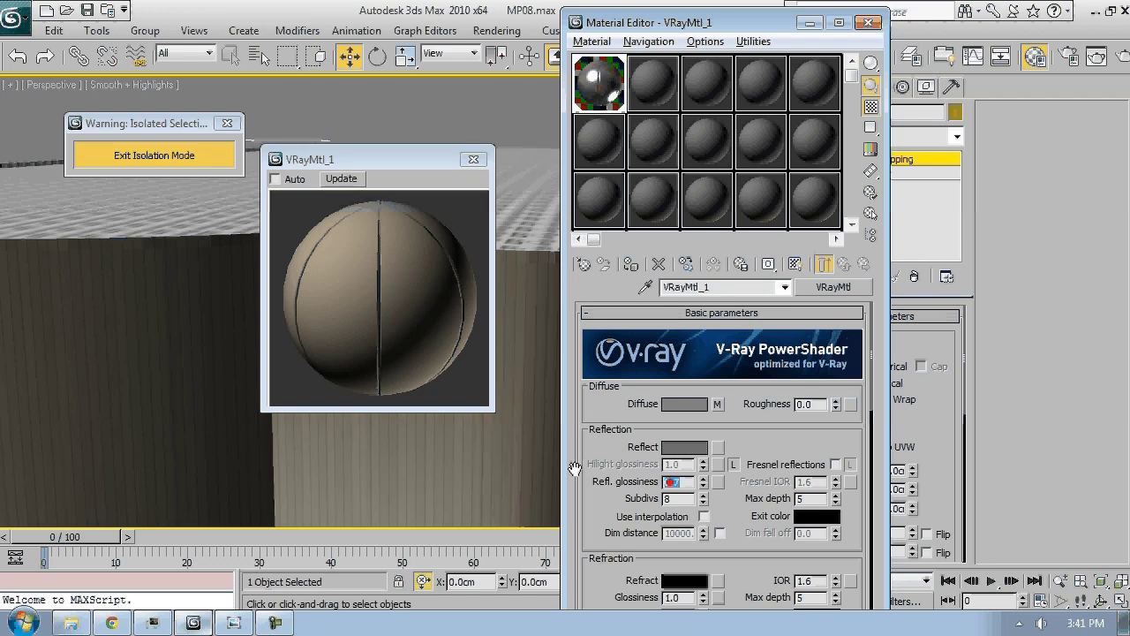
pyautogui.click(733, 465)
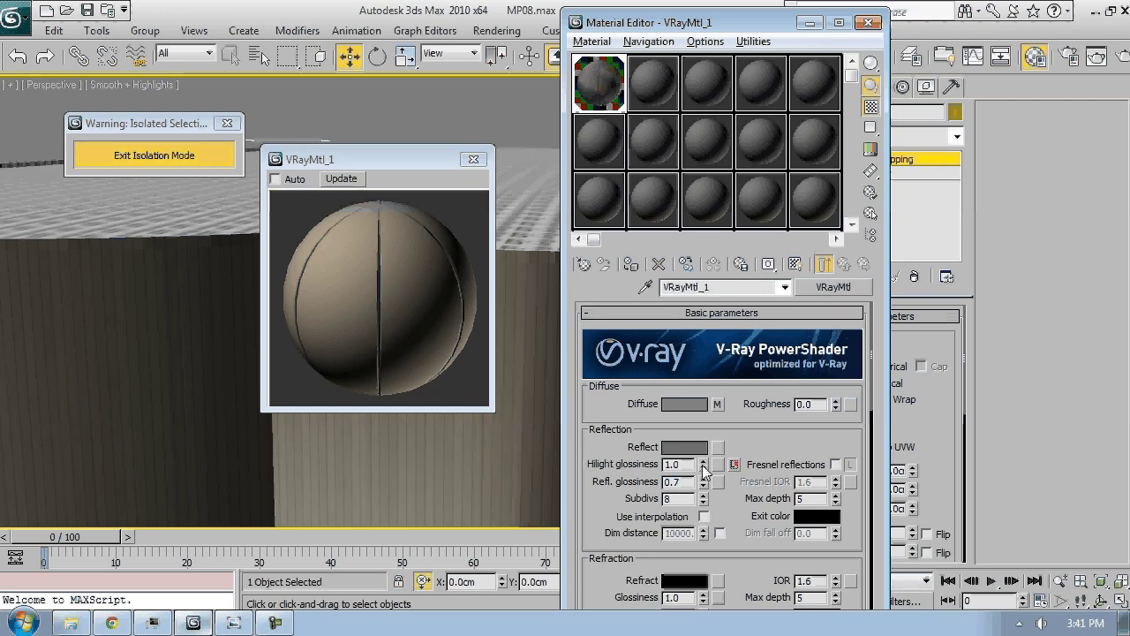
pyautogui.write('0.6')
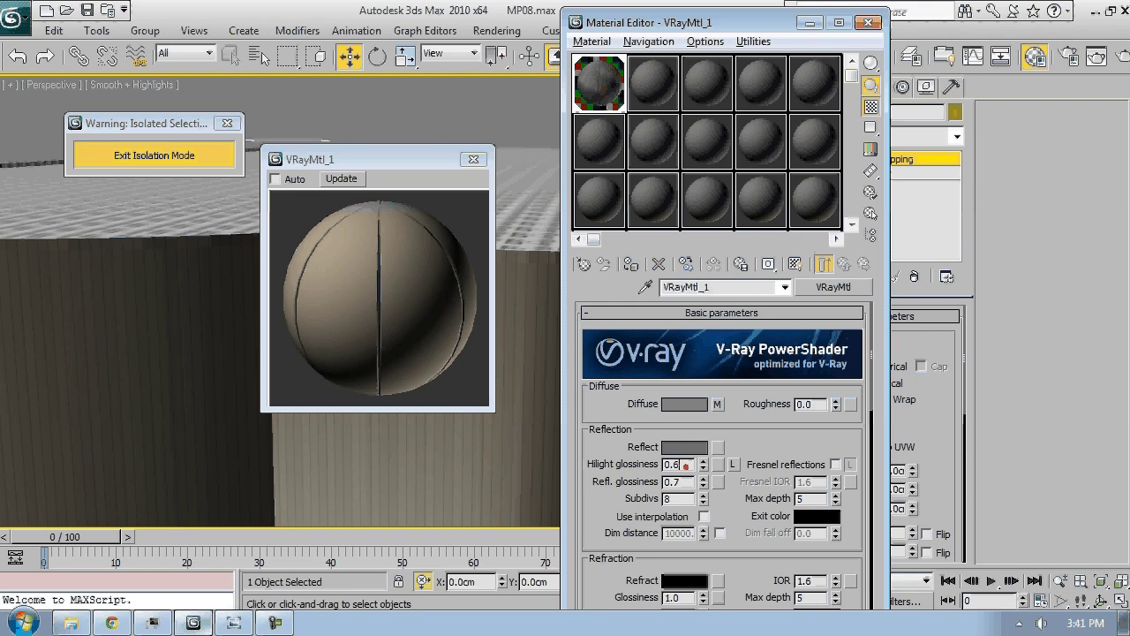
pyautogui.press('Return')
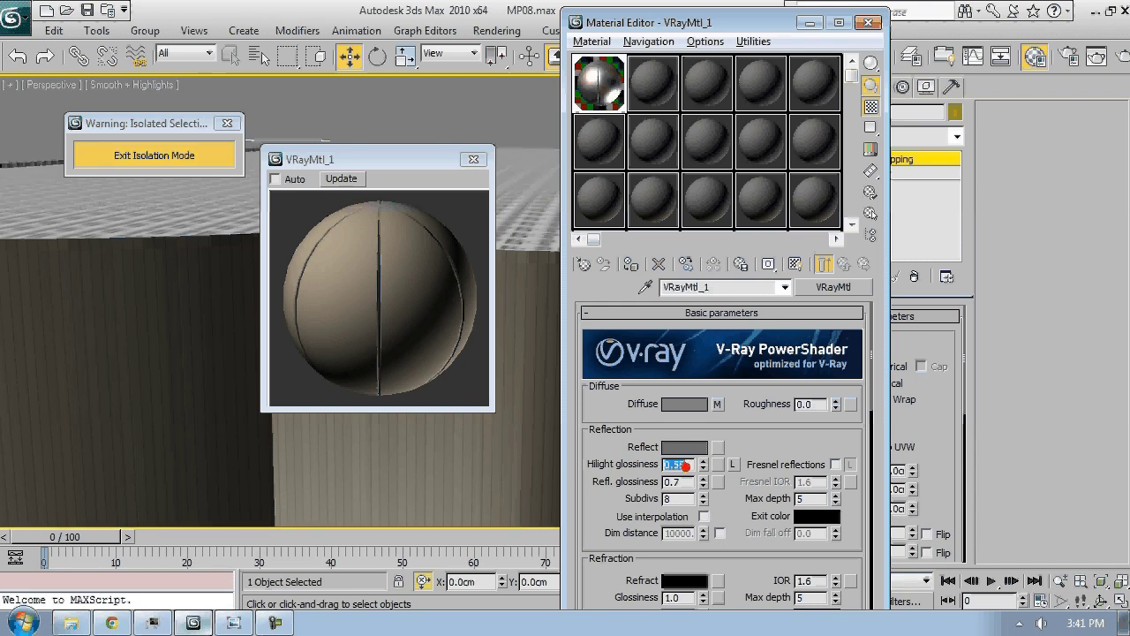
pyautogui.moveTo(680, 466); pyautogui.dragTo(704, 462)
pyautogui.press('Return')
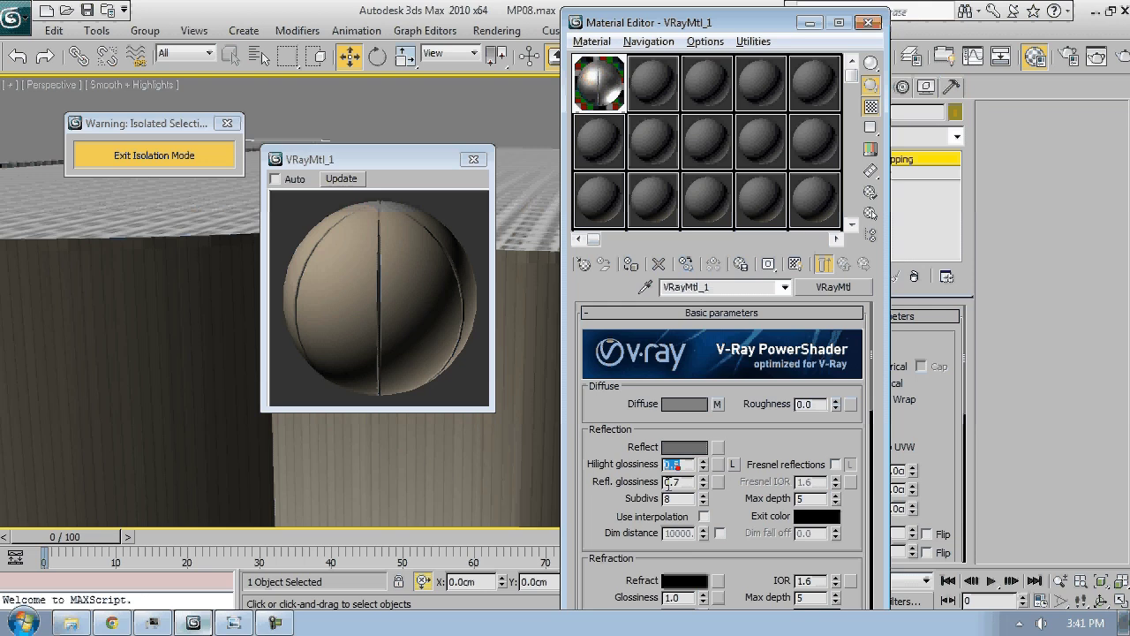
pyautogui.moveTo(671, 481)
pyautogui.mouseDown()
pyautogui.moveTo(685, 483)
pyautogui.moveTo(666, 483)
pyautogui.mouseUp()
# Enable Fresnel reflections, unlock the Fresnel IOR, and settle on 2.5 after trying other values
pyautogui.click(837, 464)
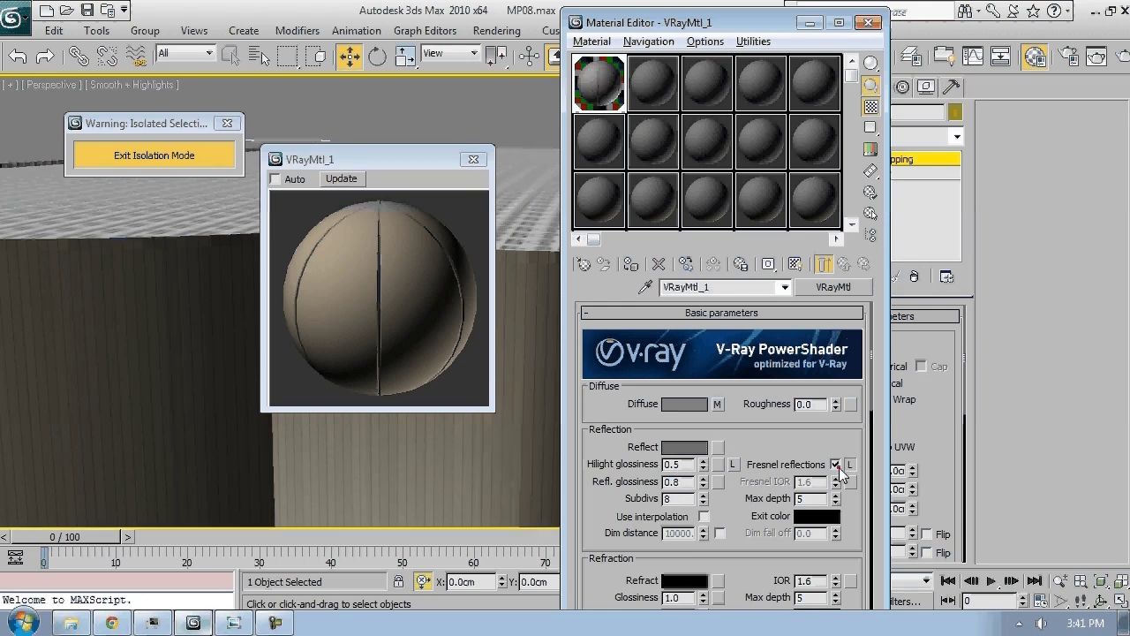
pyautogui.click(850, 465)
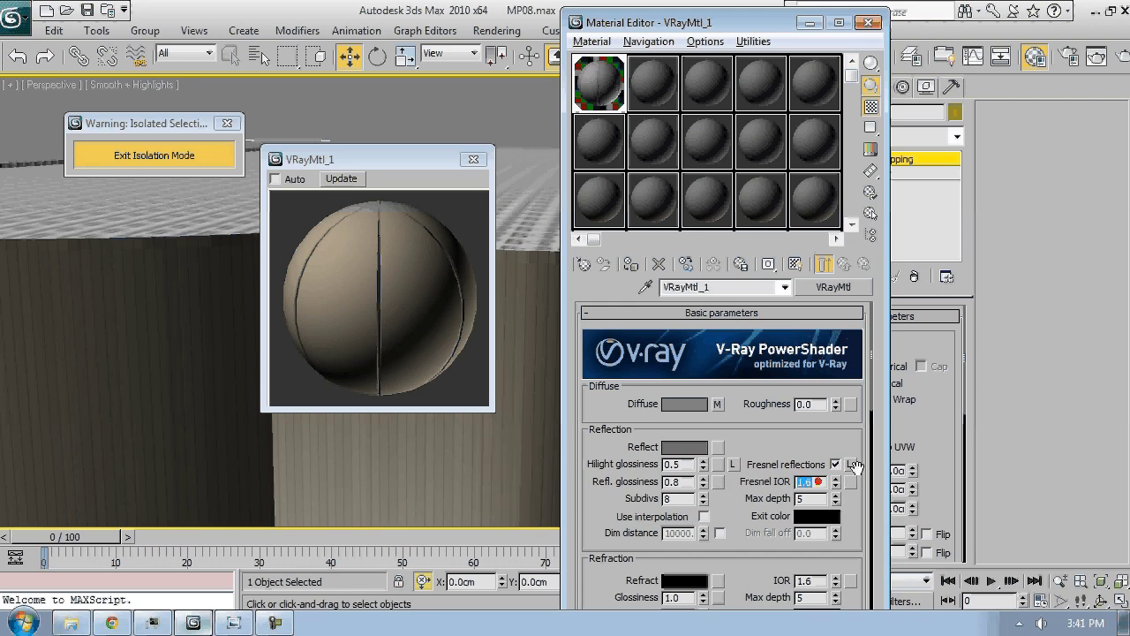
pyautogui.write('1.55')
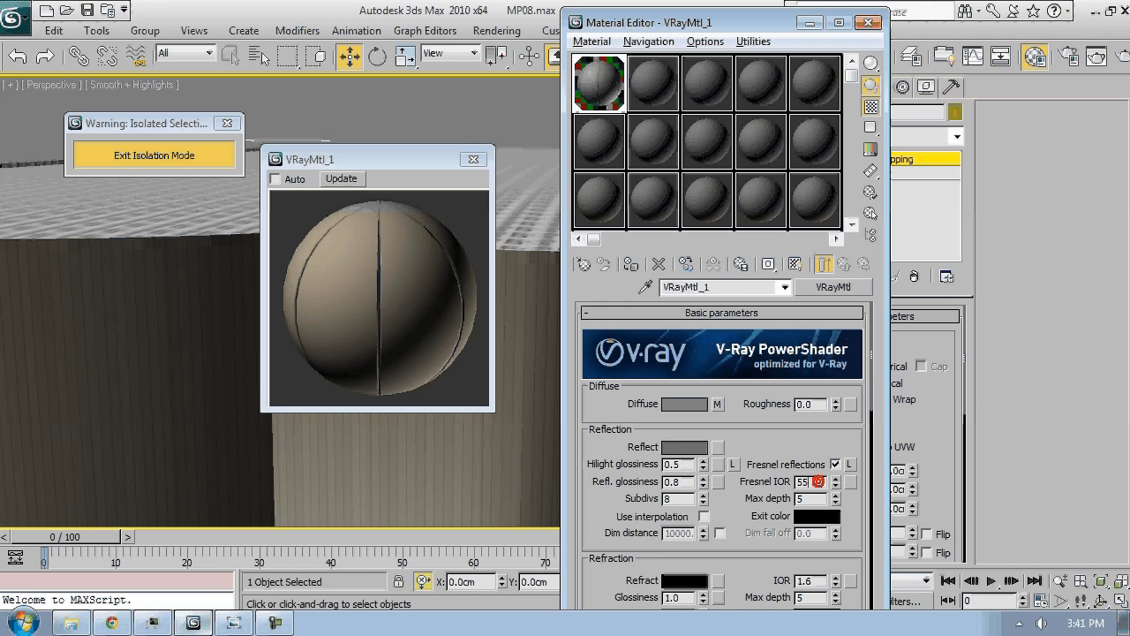
pyautogui.press('Return')
pyautogui.click(855, 465)
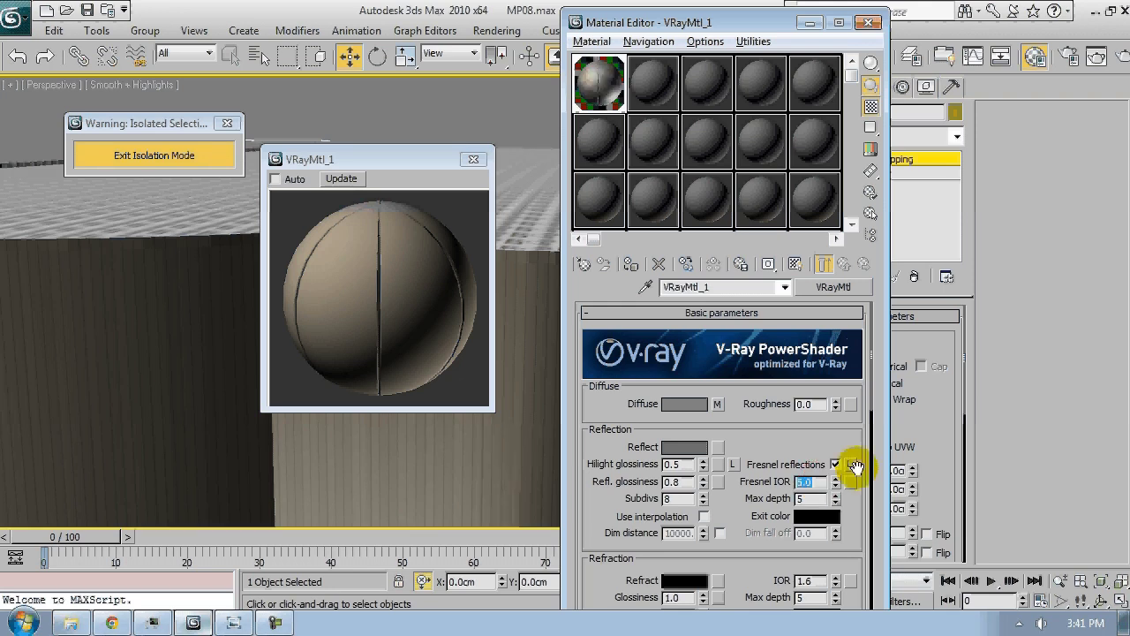
pyautogui.write('2')
pyautogui.press('Return')
# Set the highlight glossiness to 0.52, refresh the enlarged material preview, and close it
pyautogui.click(689, 465)
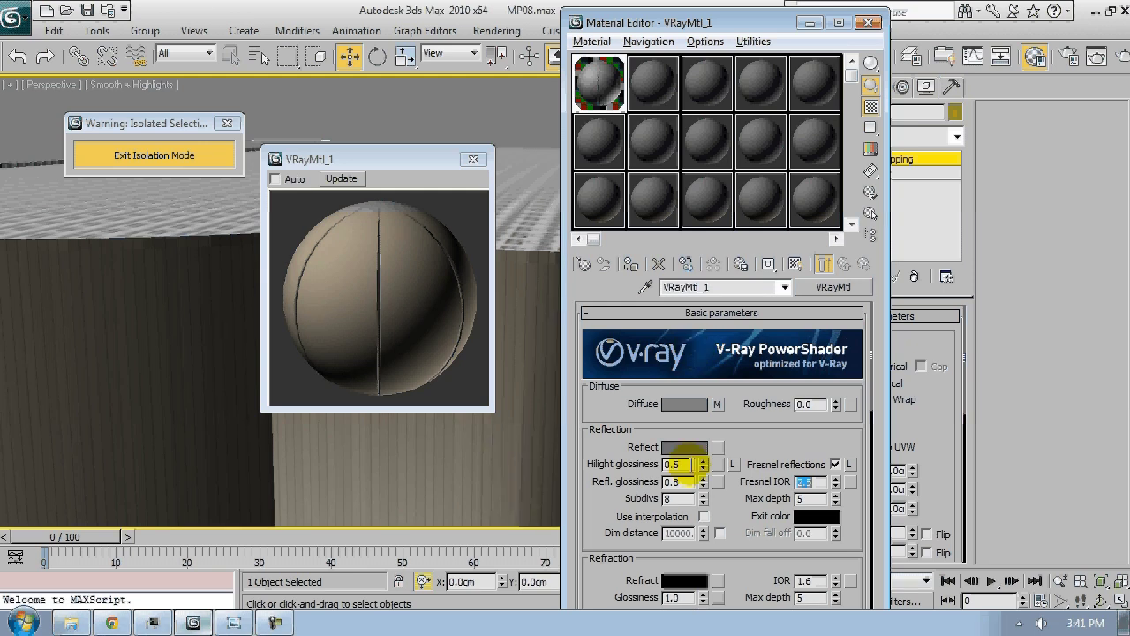
pyautogui.write('3')
pyautogui.press('Return')
pyautogui.click(676, 465)
pyautogui.doubleClick(677, 465)
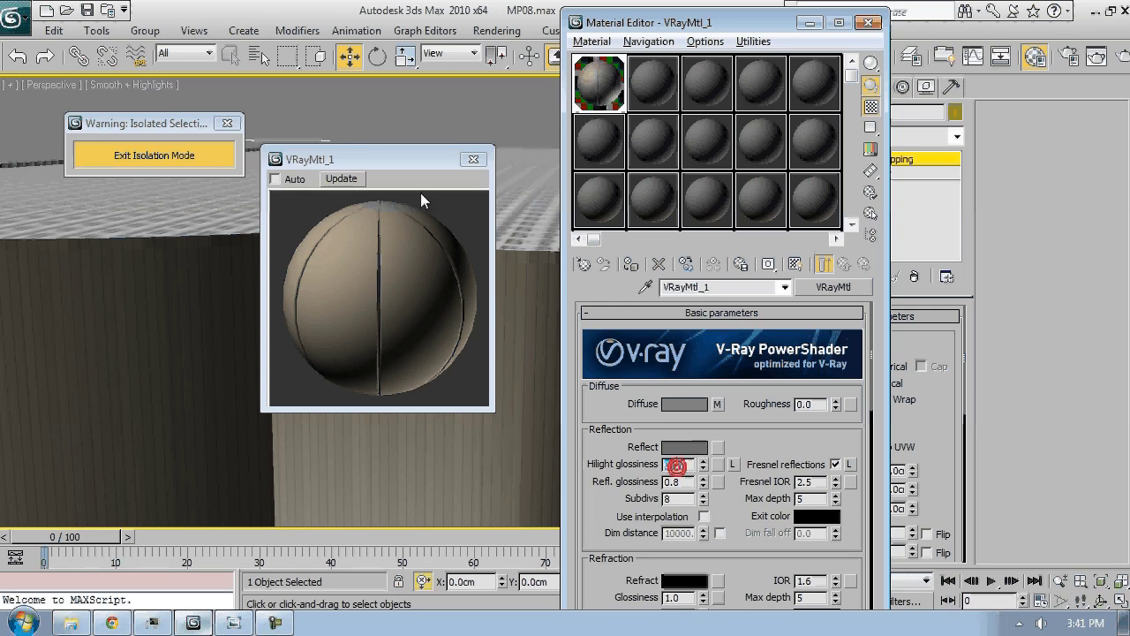
pyautogui.write('0.52')
pyautogui.click(342, 179)
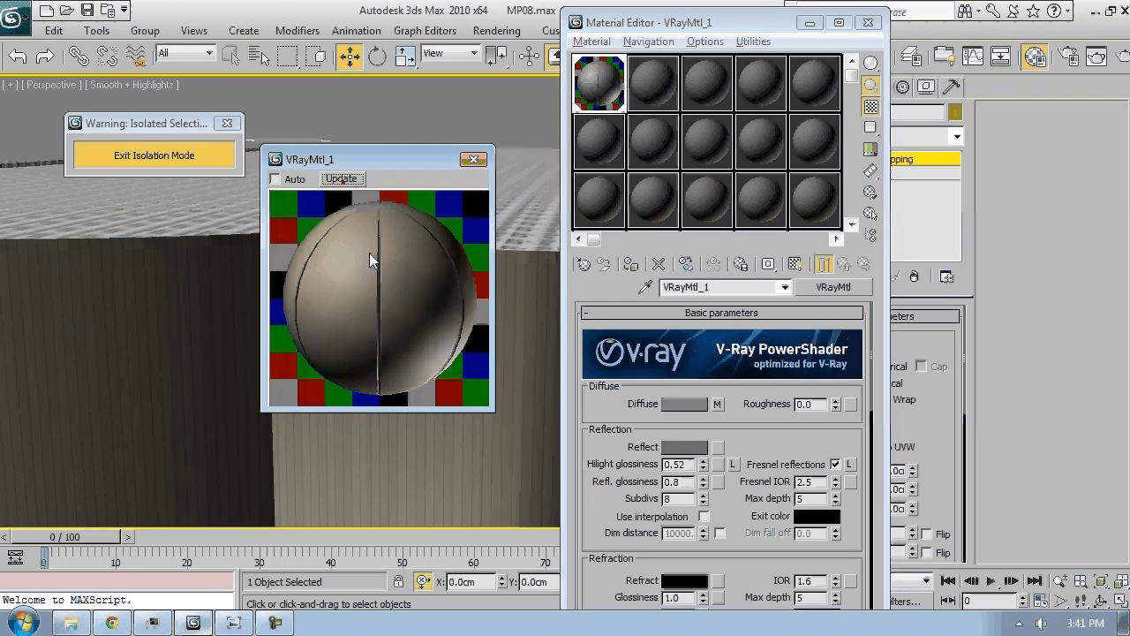
pyautogui.click(473, 159)
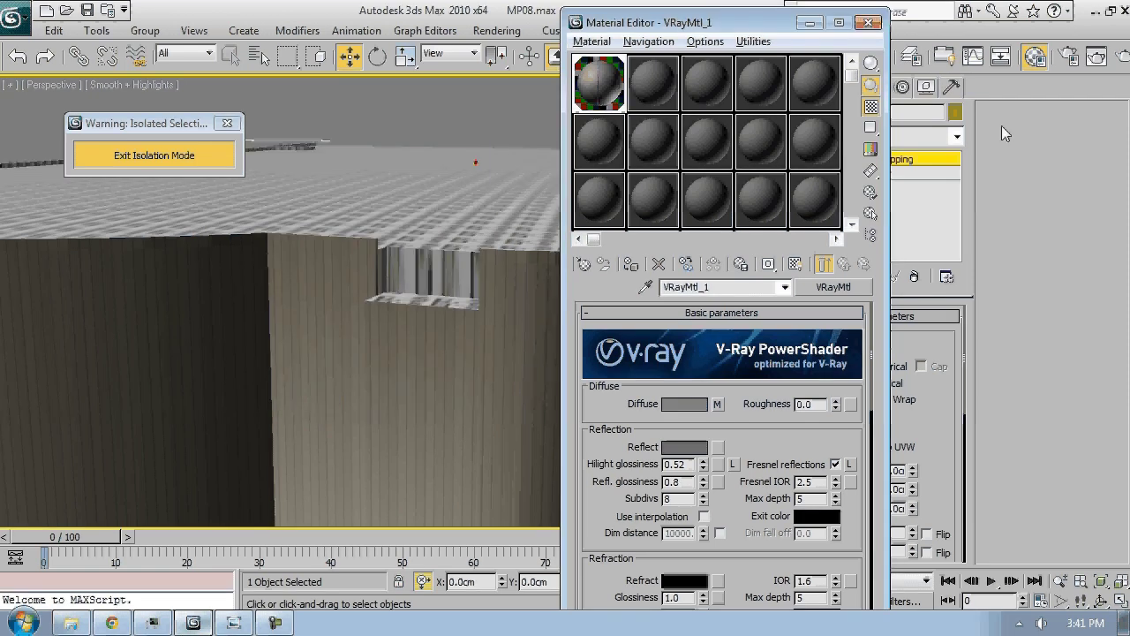
# Auto-smooth the base's selected wall polygons at 45 degrees in its Editable Poly, then return to the UVW Mapping modifier
pyautogui.click(943, 160)
pyautogui.click(870, 22)
pyautogui.moveTo(802, 219); pyautogui.dragTo(788, 226, button='middle')
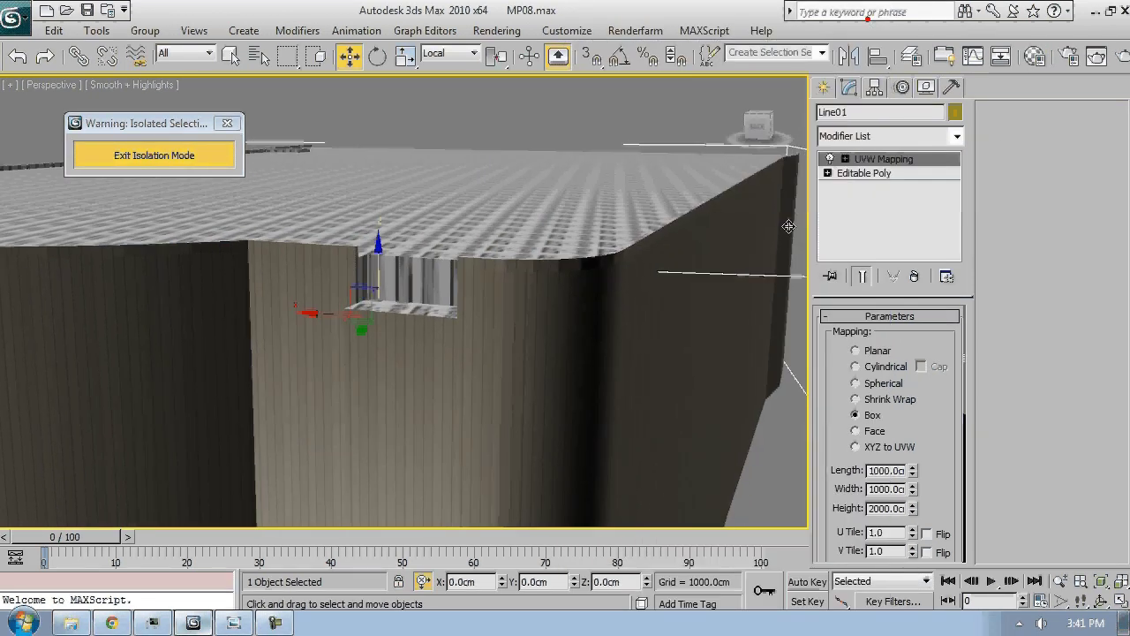
pyautogui.click(863, 173)
pyautogui.click(910, 337)
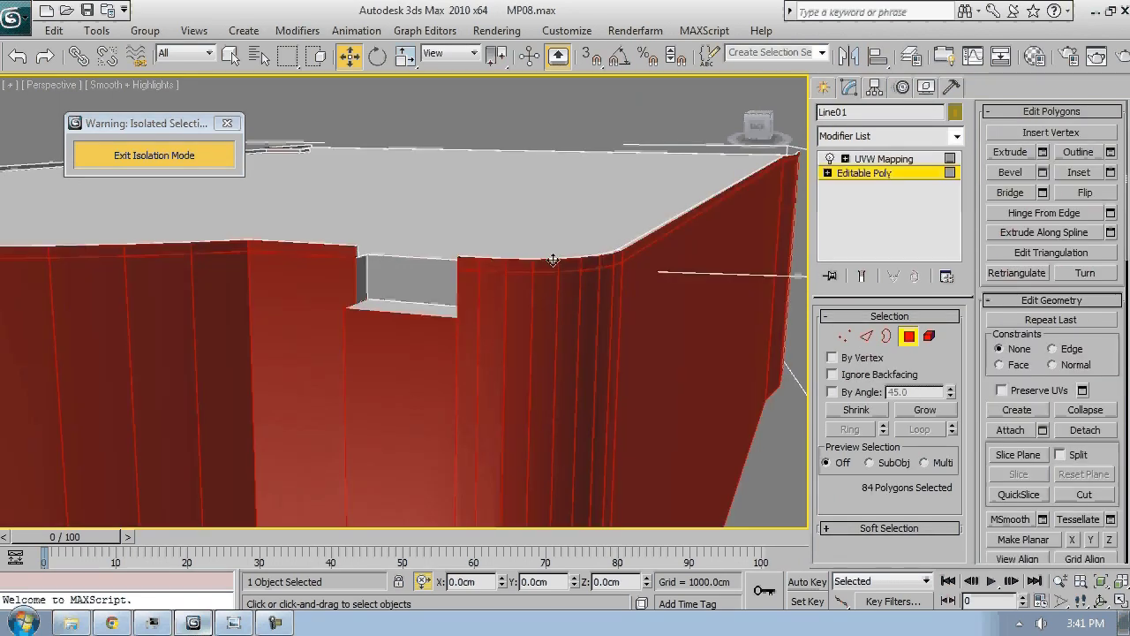
pyautogui.scroll(-4, 1100, 382)
pyautogui.scroll(-1, 1091, 414)
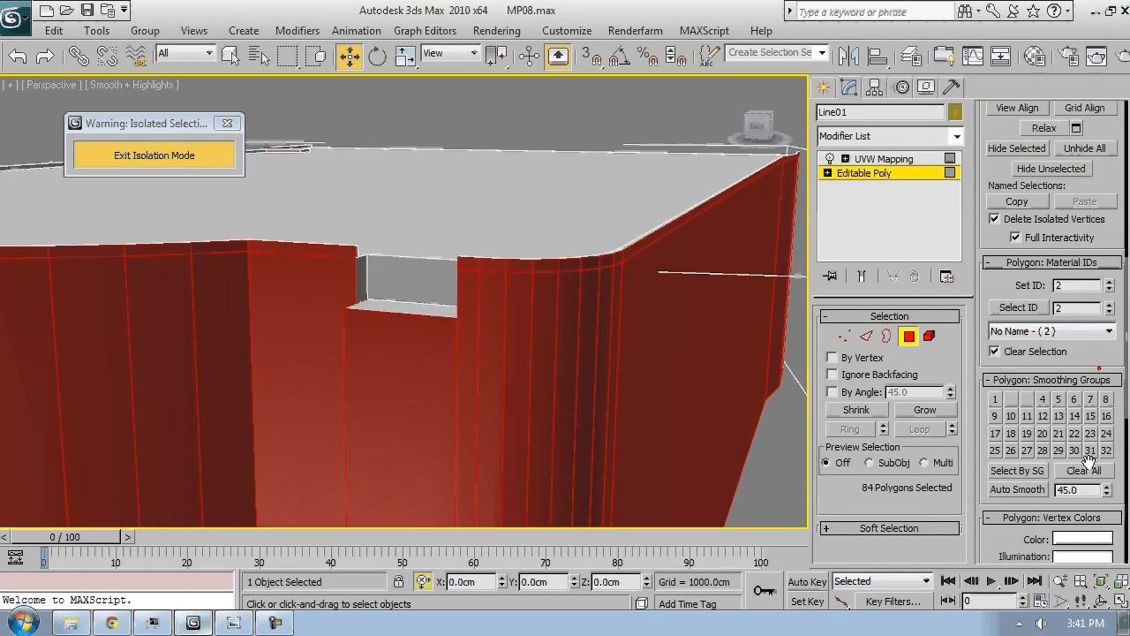
pyautogui.click(1016, 491)
pyautogui.press('F4')
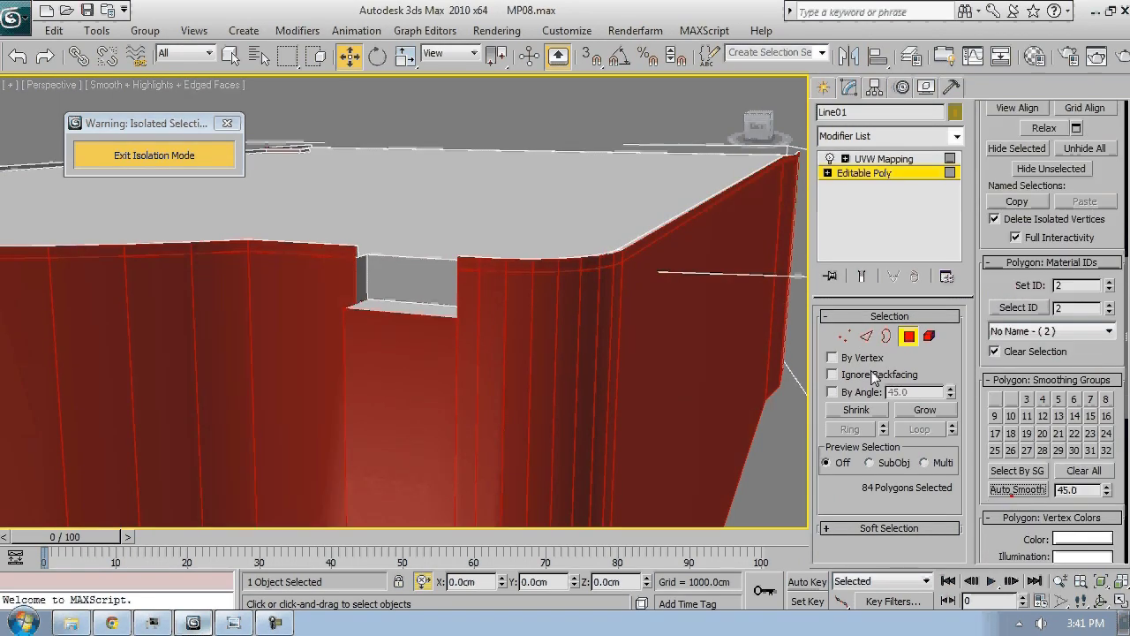
pyautogui.click(908, 338)
pyautogui.press('F4')
pyautogui.click(874, 158)
# Inspect the smoothed base walls, reopen the Material Editor, and exit isolation mode to show the whole Opera House model
pyautogui.keyDown('alt'); pyautogui.moveTo(477, 265); pyautogui.dragTo(388, 344, button='middle'); pyautogui.keyUp('alt')
pyautogui.press('F4')
pyautogui.keyDown('alt'); pyautogui.moveTo(883, 181); pyautogui.dragTo(524, 305, button='middle'); pyautogui.keyUp('alt')
pyautogui.press('m')
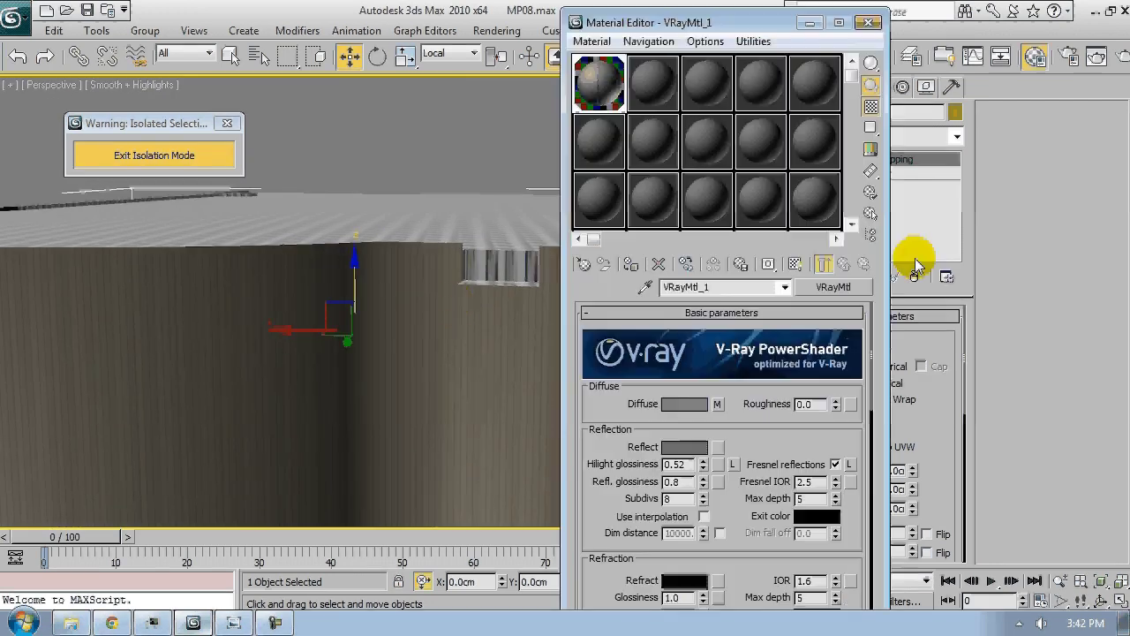
pyautogui.click(156, 164)
pyautogui.scroll(5, 415, 302)
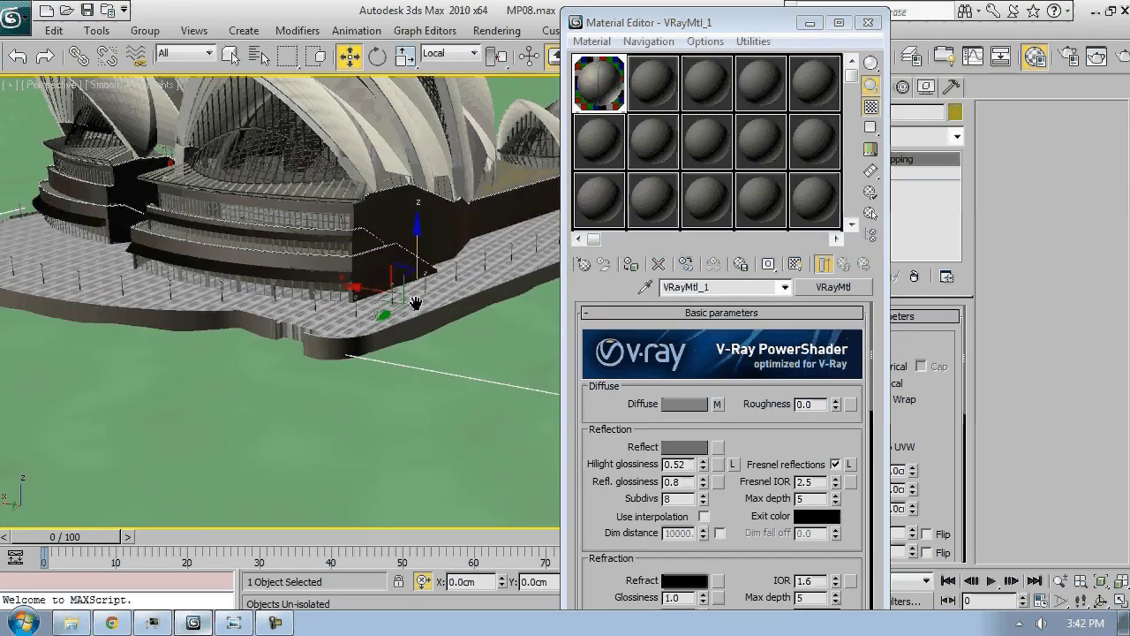
pyautogui.scroll(3, 415, 302)
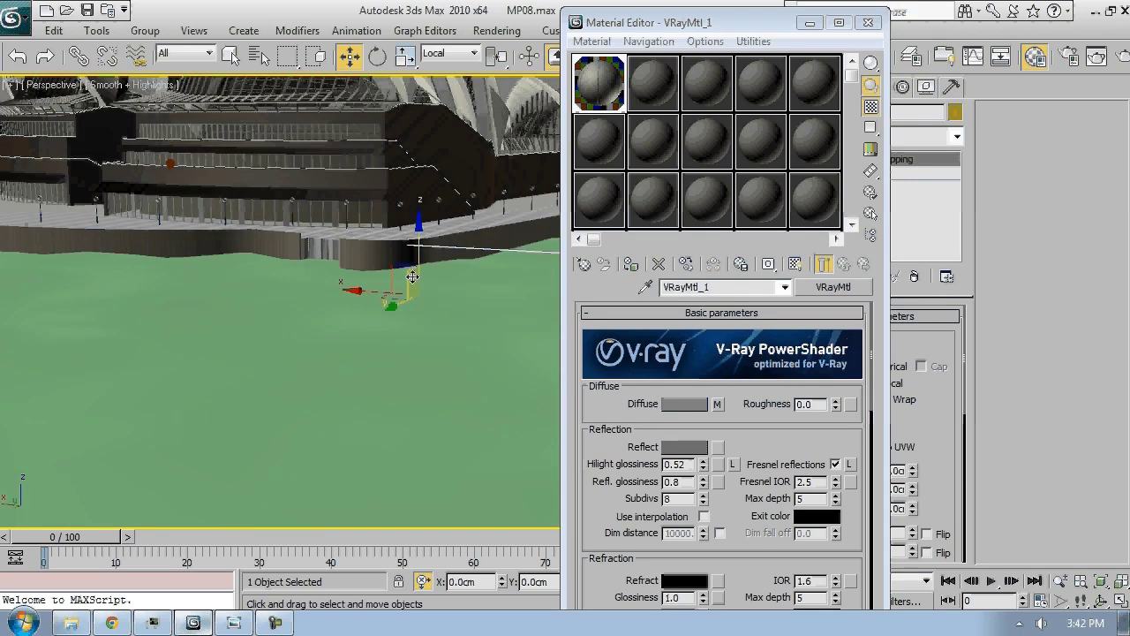
# Close the material editor, clear the base selection's close-up view, and unhide VRayPhysicalCamera01
pyautogui.scroll(-8, 412, 276)
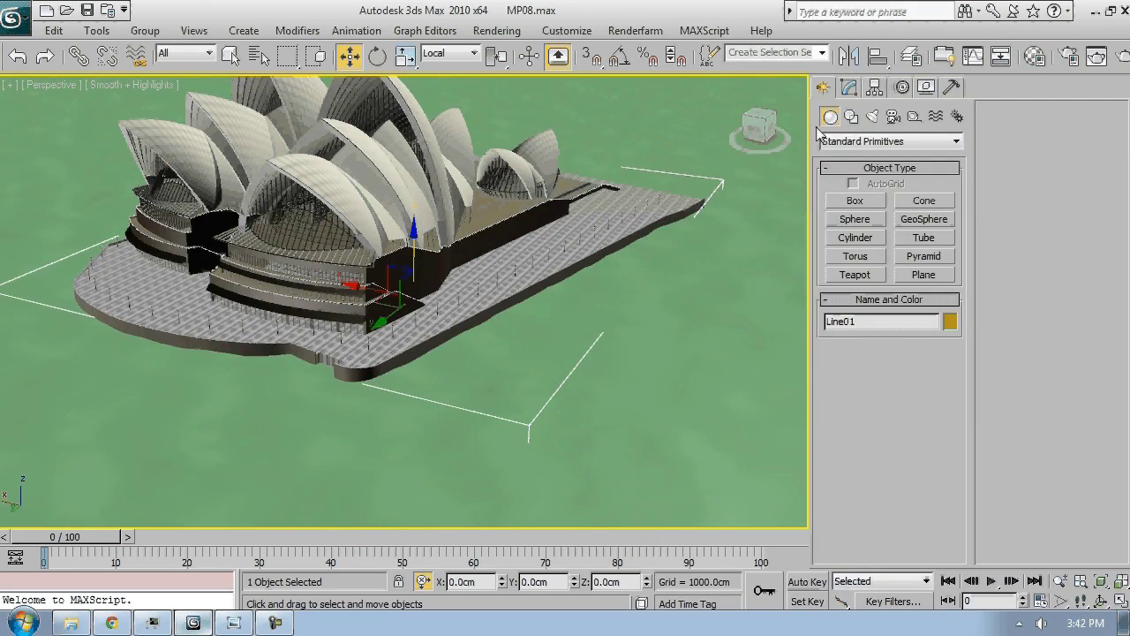
pyautogui.scroll(-5, 598, 273)
pyautogui.keyDown('alt'); pyautogui.moveTo(598, 273); pyautogui.dragTo(759, 276, button='middle'); pyautogui.keyUp('alt')
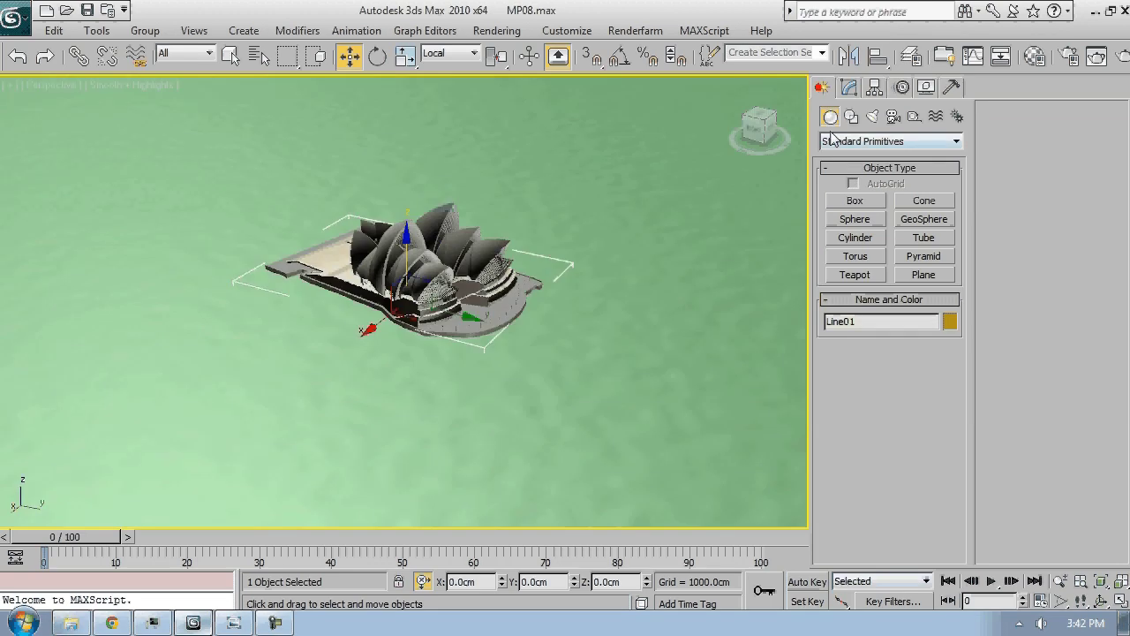
pyautogui.rightClick(622, 264)
pyautogui.click(703, 169)
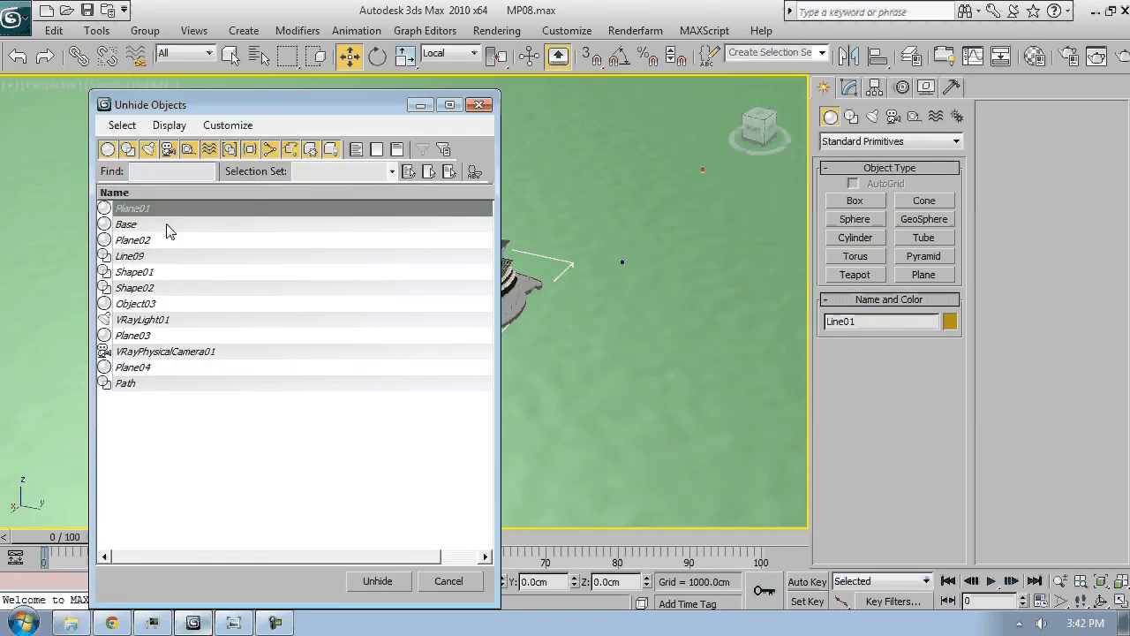
pyautogui.click(159, 351)
pyautogui.click(375, 581)
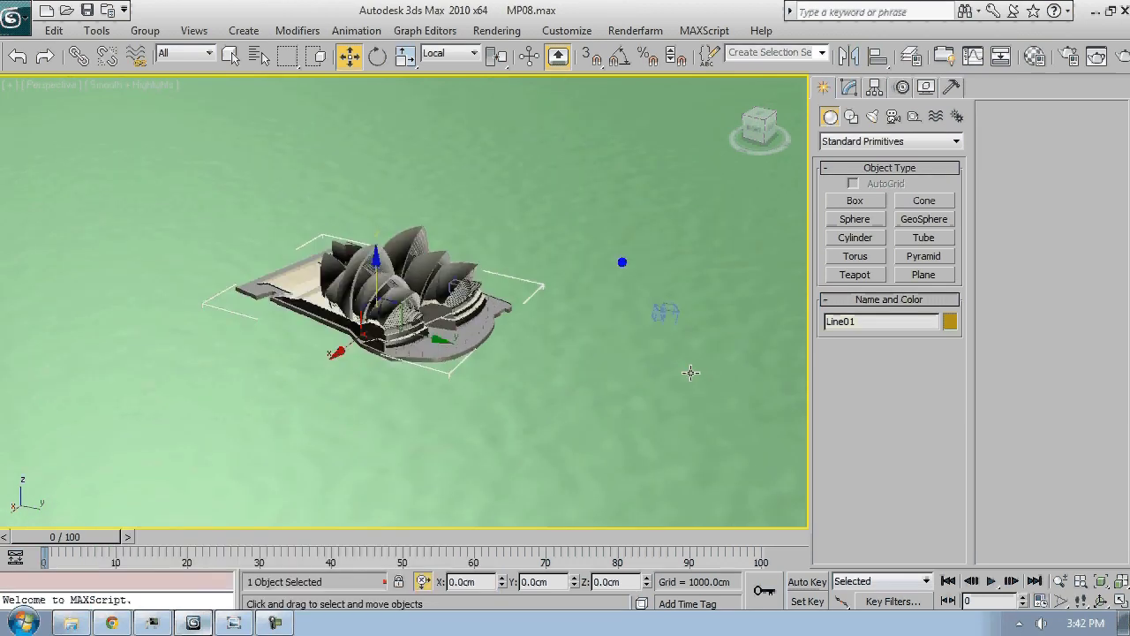
# Select VRayPhysicalCamera01 beside the Opera House and look through it in the viewport
pyautogui.press('F3')
pyautogui.click(672, 309)
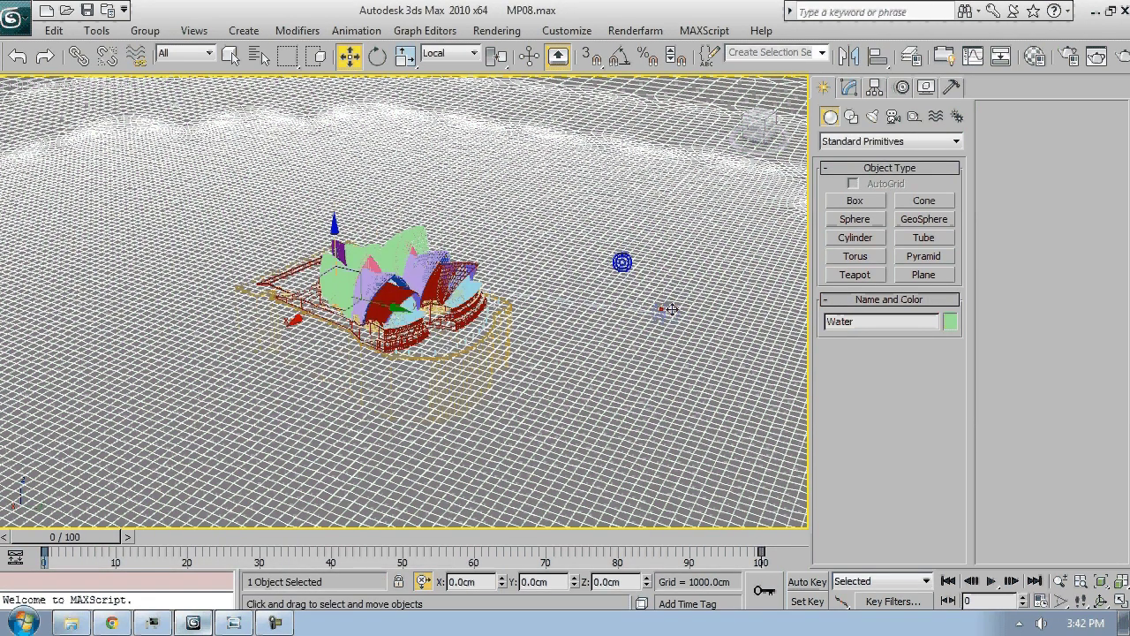
pyautogui.press('F3')
pyautogui.moveTo(672, 309)
pyautogui.keyDown('alt'); pyautogui.mouseDown(button='middle')
pyautogui.moveTo(639, 280)
pyautogui.moveTo(695, 363)
pyautogui.mouseUp(button='middle'); pyautogui.keyUp('alt')
pyautogui.scroll(4, 695, 364)
pyautogui.click(731, 338)
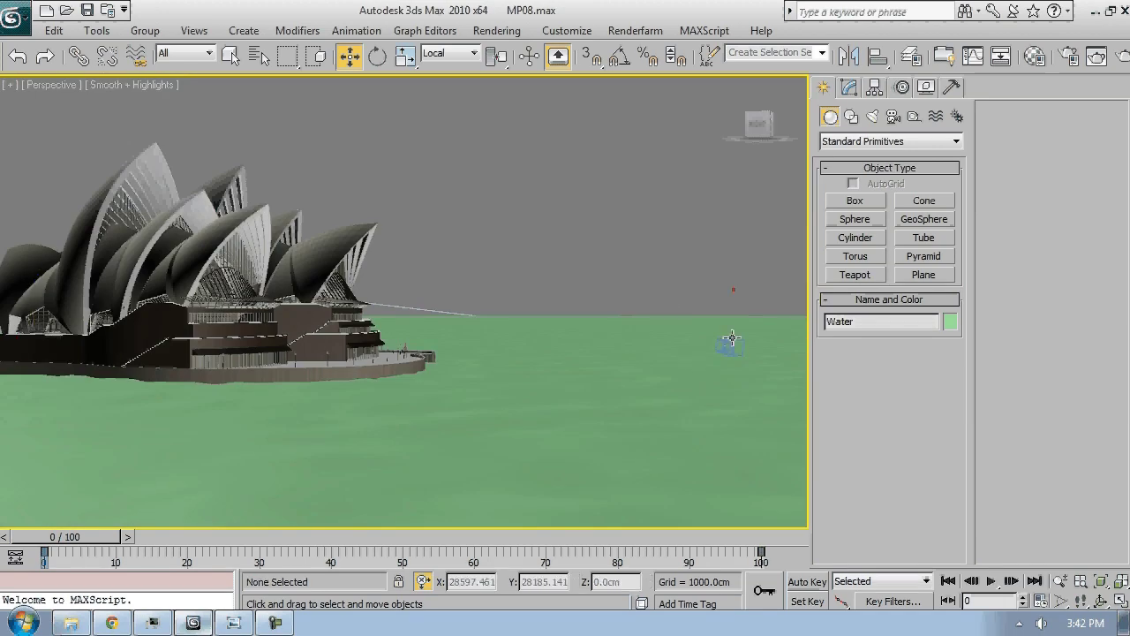
pyautogui.click(732, 340)
pyautogui.click(728, 344)
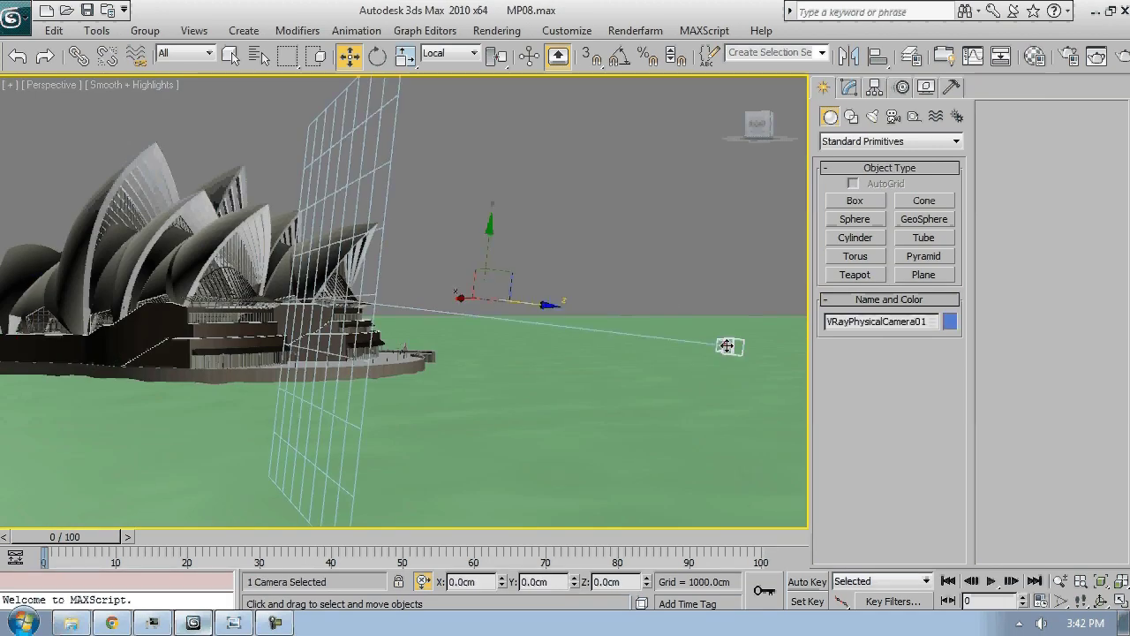
pyautogui.press('c')
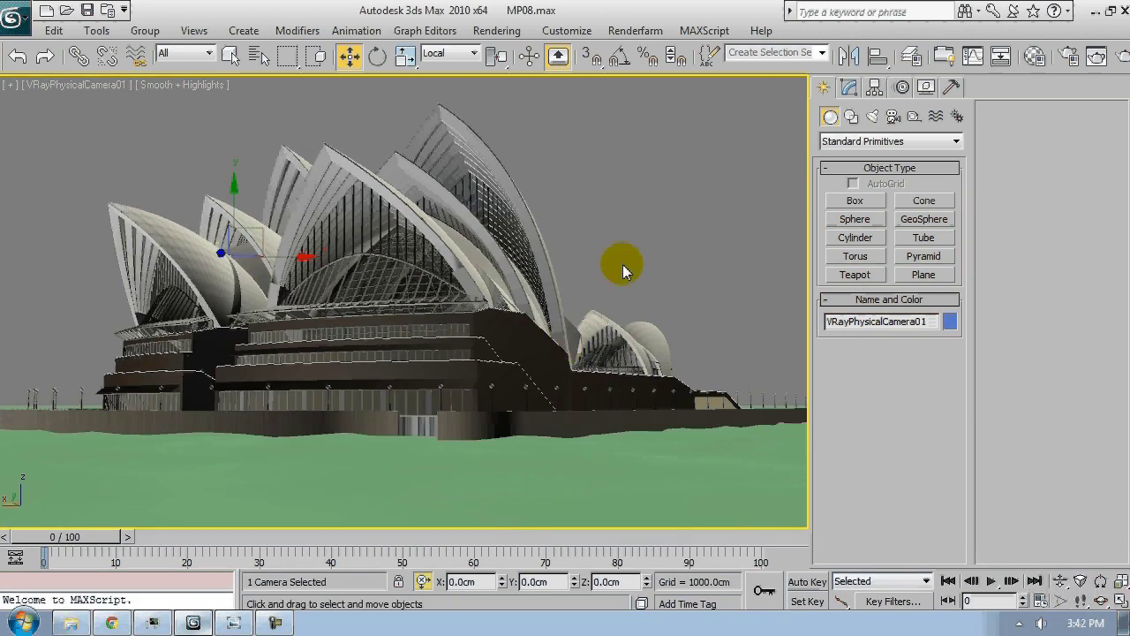
# Name an unused V-Ray material Water and assign it to the water surface in front of the building
pyautogui.click(521, 480)
pyautogui.press('m')
pyautogui.click(654, 84)
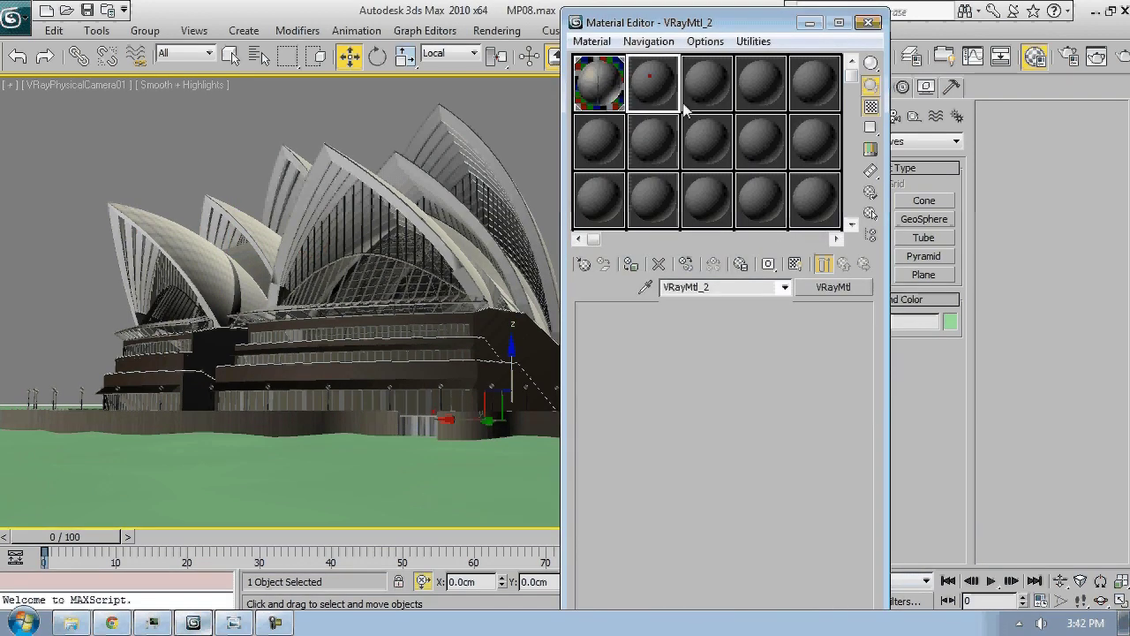
pyautogui.doubleClick(714, 288)
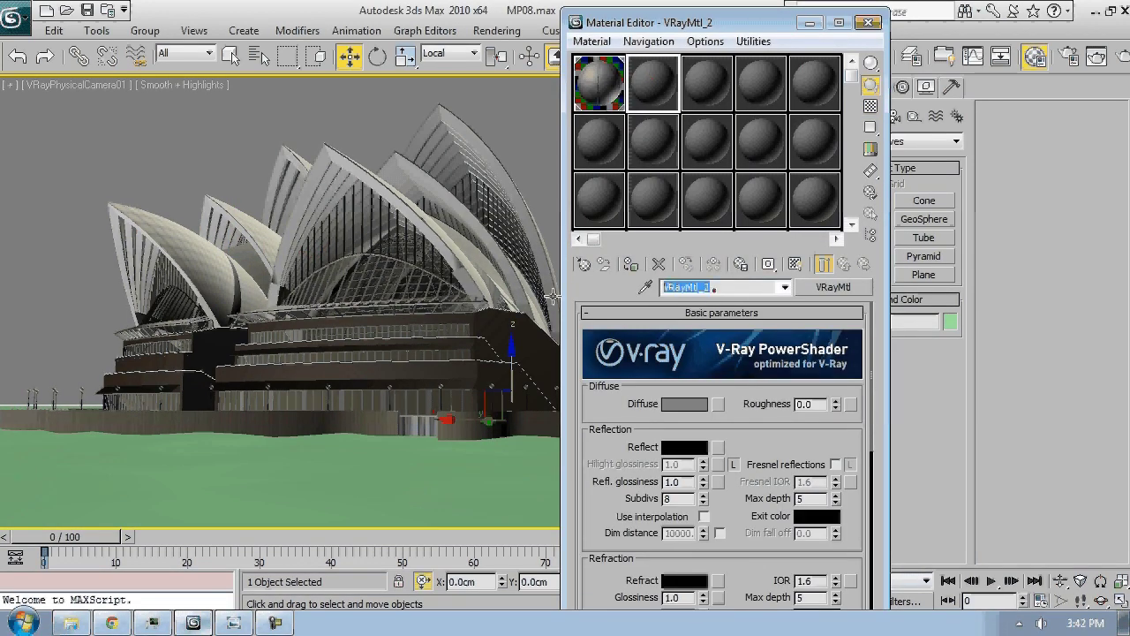
pyautogui.write('Water')
pyautogui.moveTo(555, 291); pyautogui.dragTo(252, 499)
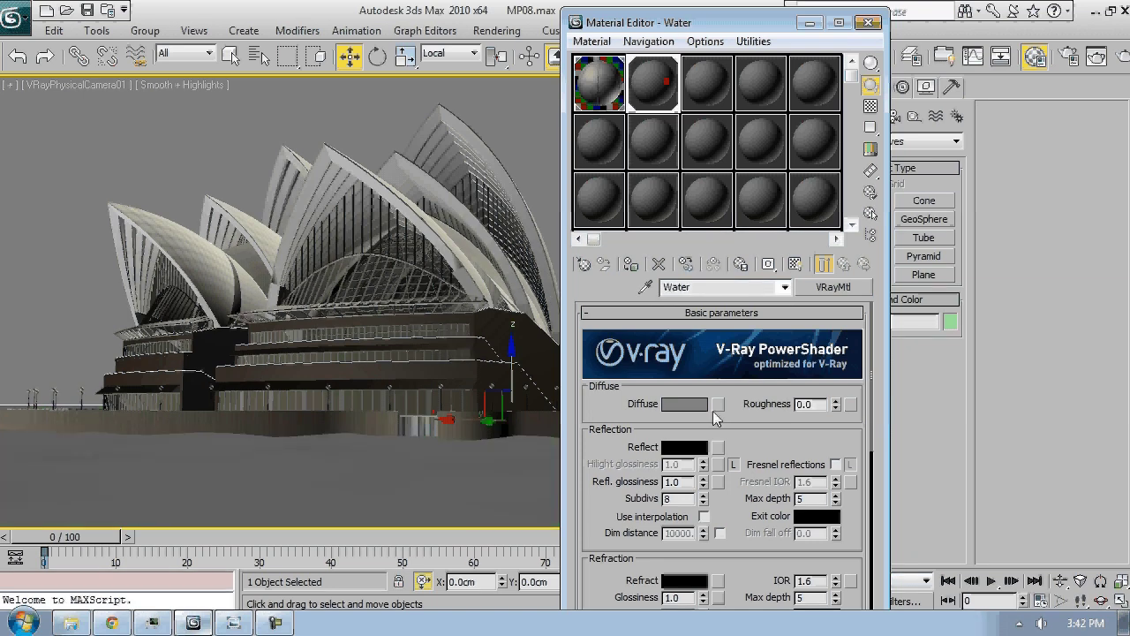
# Add a Noise map to the Water material's diffuse, show it in the viewport, and close the material editor
pyautogui.click(684, 404)
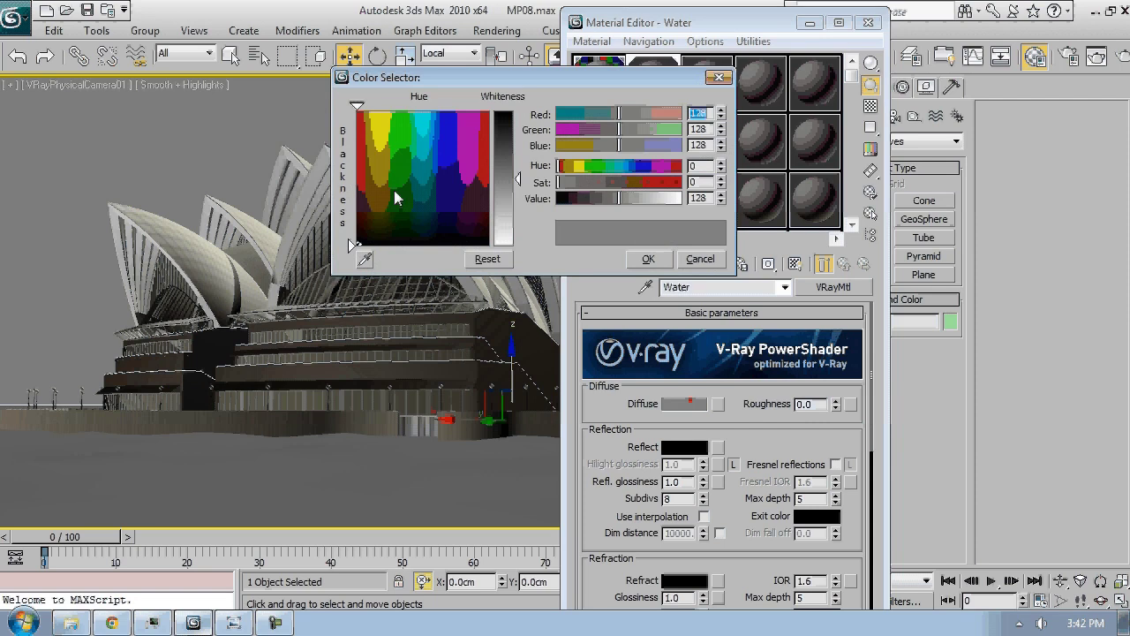
pyautogui.click(696, 260)
pyautogui.click(720, 403)
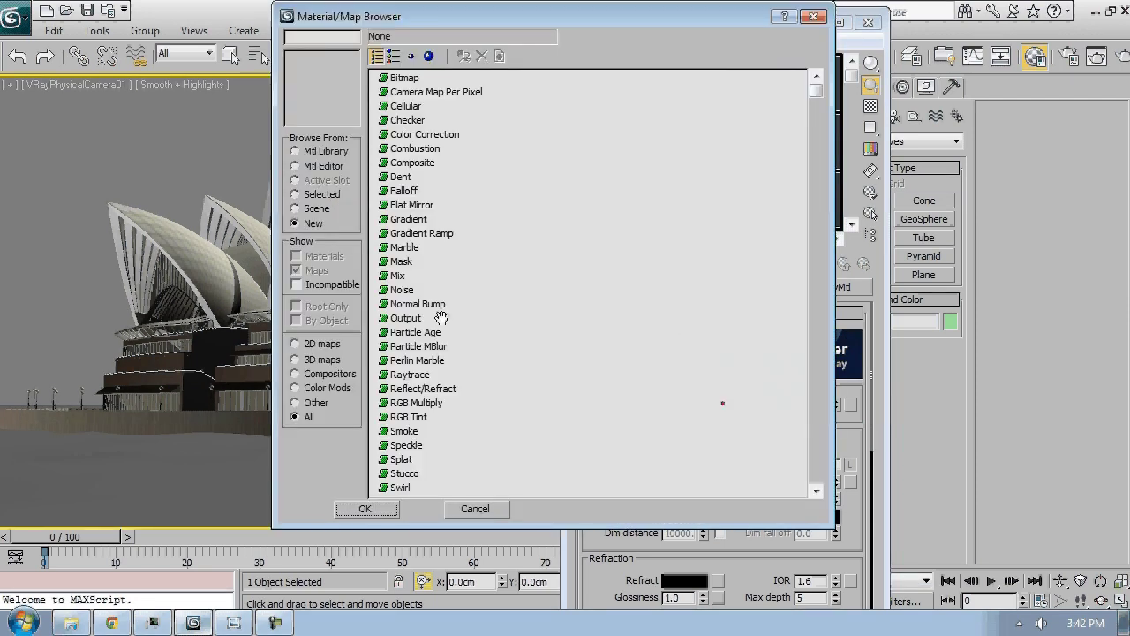
pyautogui.click(401, 292)
pyautogui.click(402, 291)
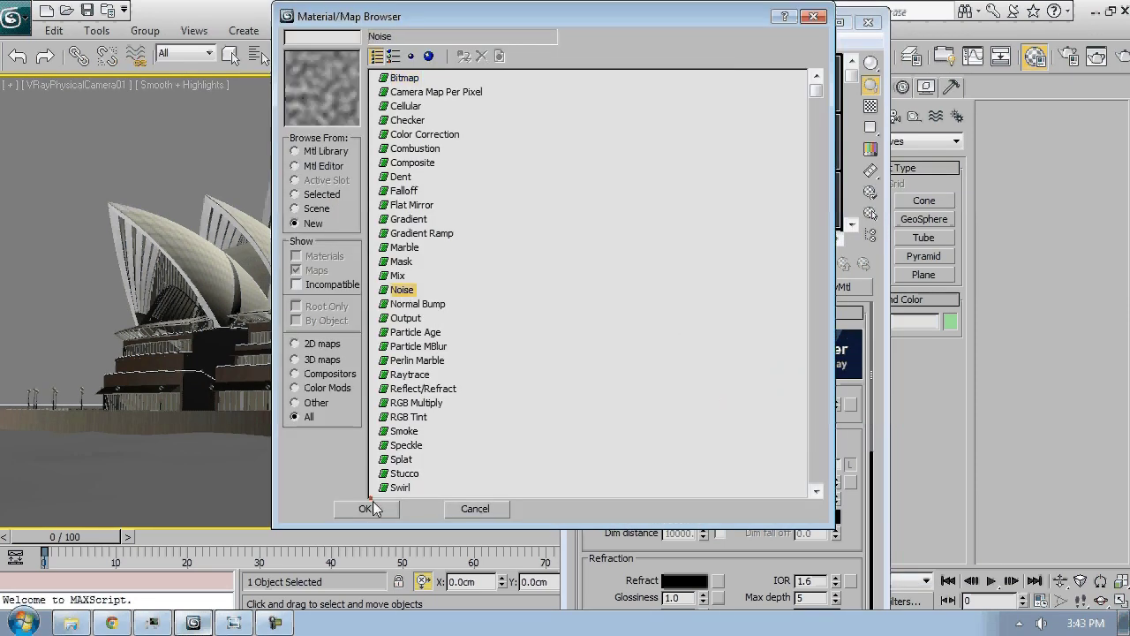
pyautogui.click(365, 508)
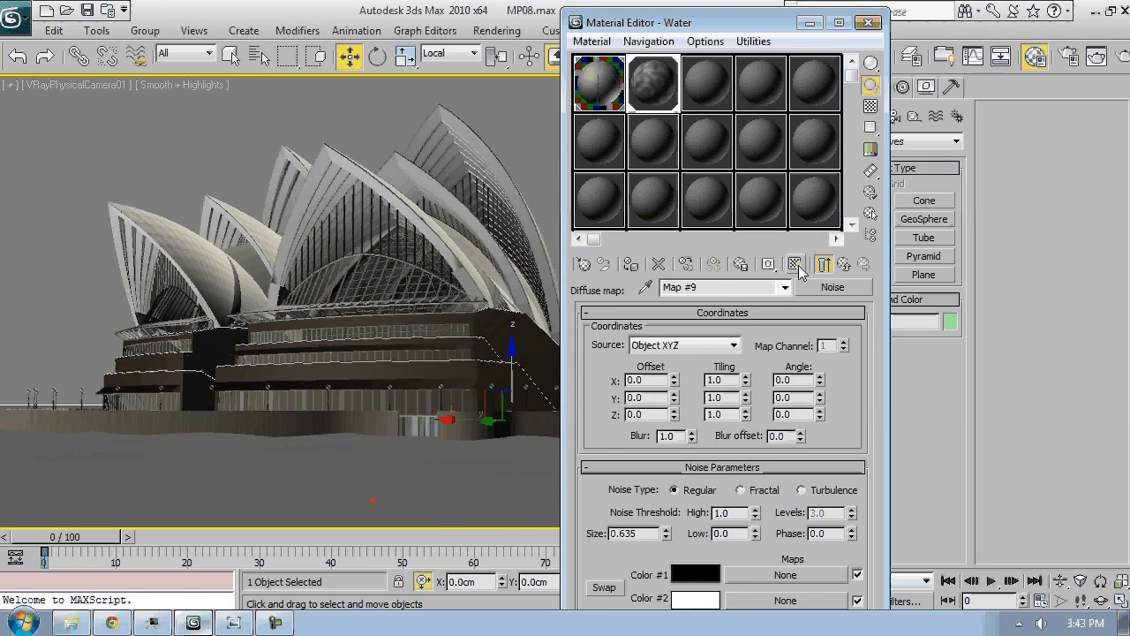
pyautogui.click(797, 267)
pyautogui.click(869, 22)
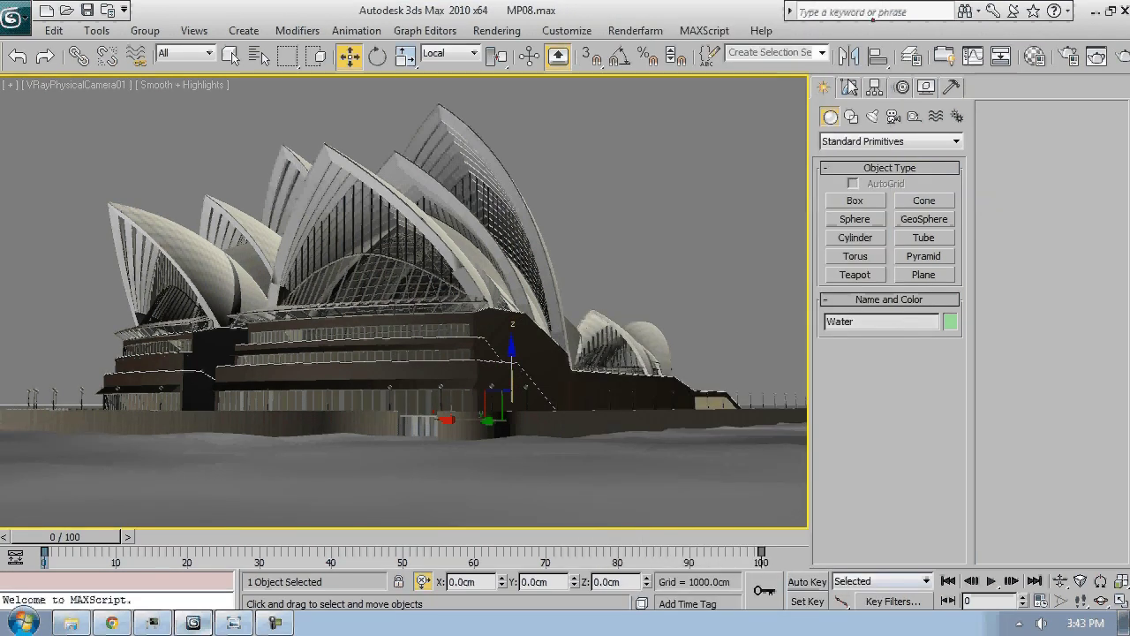
# Add a UVW Mapping modifier to the Water object and set its planar length and width to 500 cm
pyautogui.click(849, 86)
pyautogui.click(896, 137)
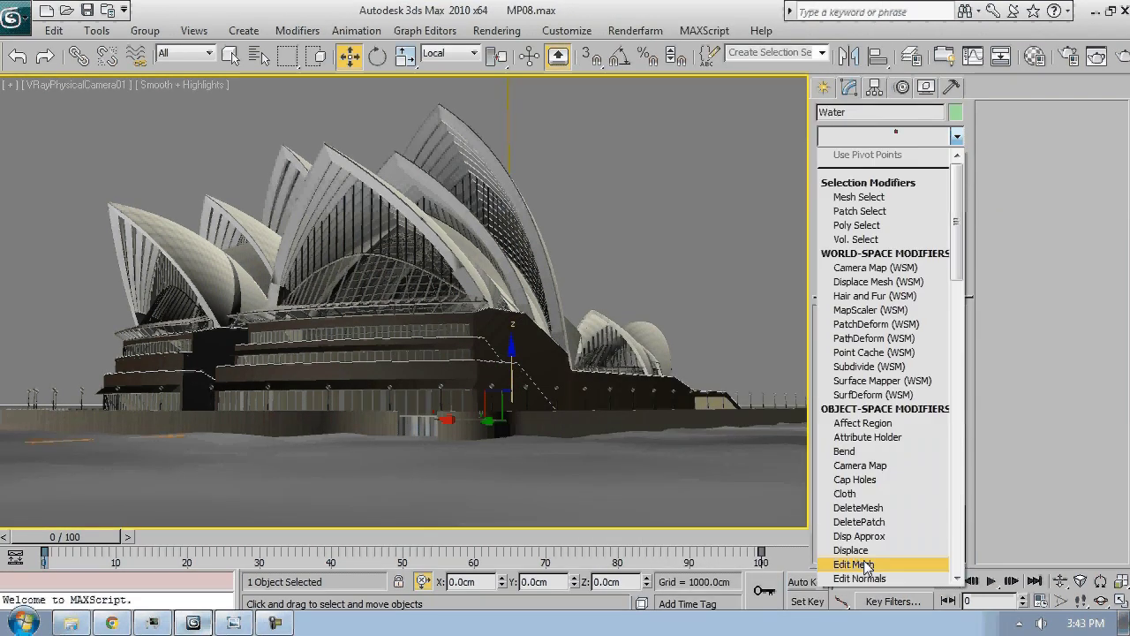
pyautogui.press('u')
pyautogui.click(854, 437)
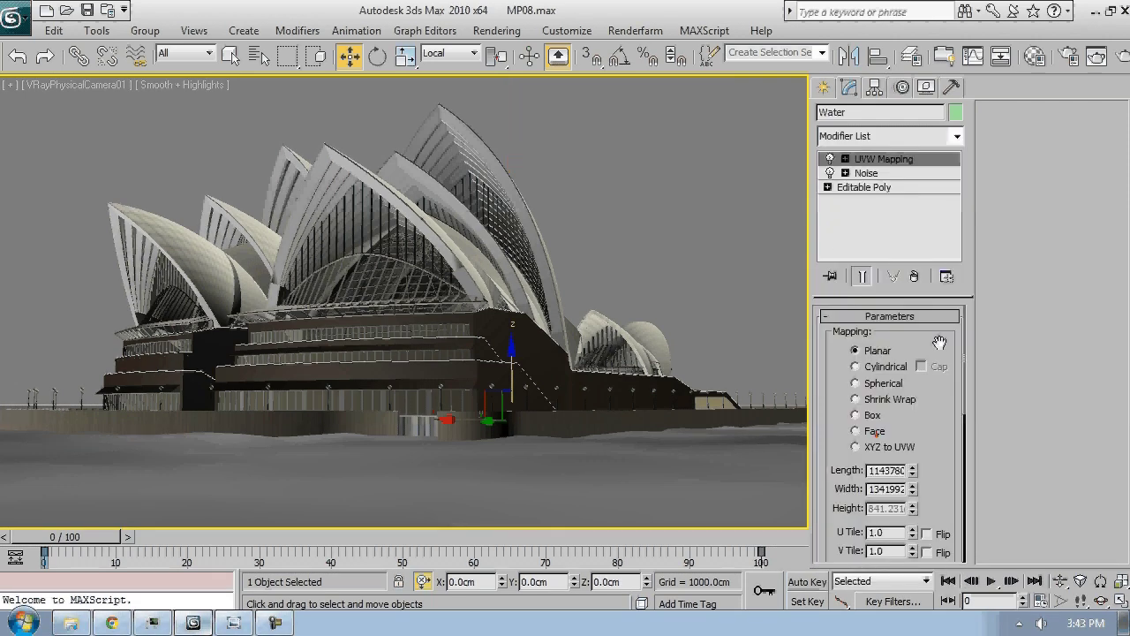
pyautogui.doubleClick(897, 471)
pyautogui.write('500')
pyautogui.press('Return')
pyautogui.doubleClick(887, 488)
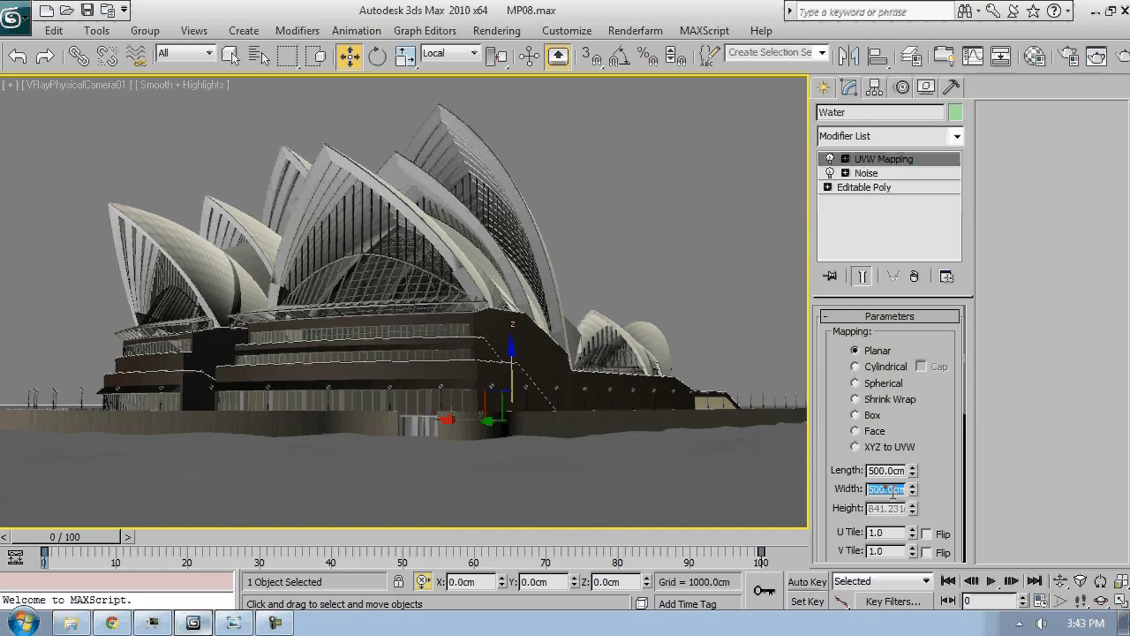
pyautogui.write('500')
pyautogui.doubleClick(894, 471)
pyautogui.click(893, 471)
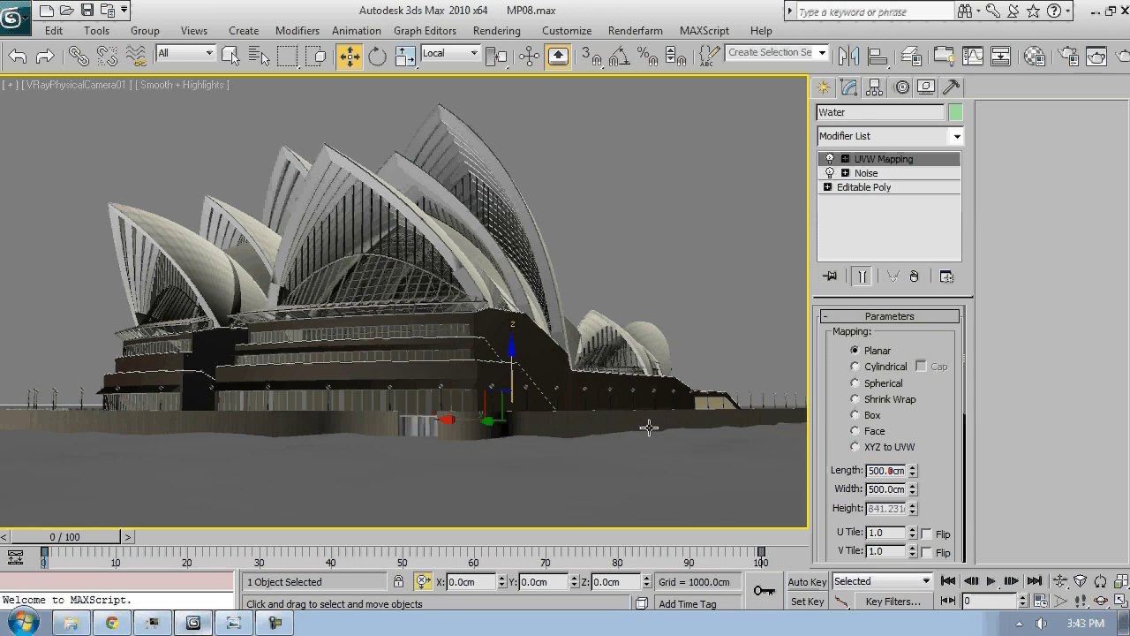
# Leave the camera for the perspective view and set the water's UVW Mapping length and width to 5000 cm
pyautogui.press('p')
pyautogui.scroll(-5, 653, 420)
pyautogui.keyDown('alt'); pyautogui.moveTo(652, 421); pyautogui.dragTo(569, 423, button='middle'); pyautogui.keyUp('alt')
pyautogui.scroll(5, 570, 424)
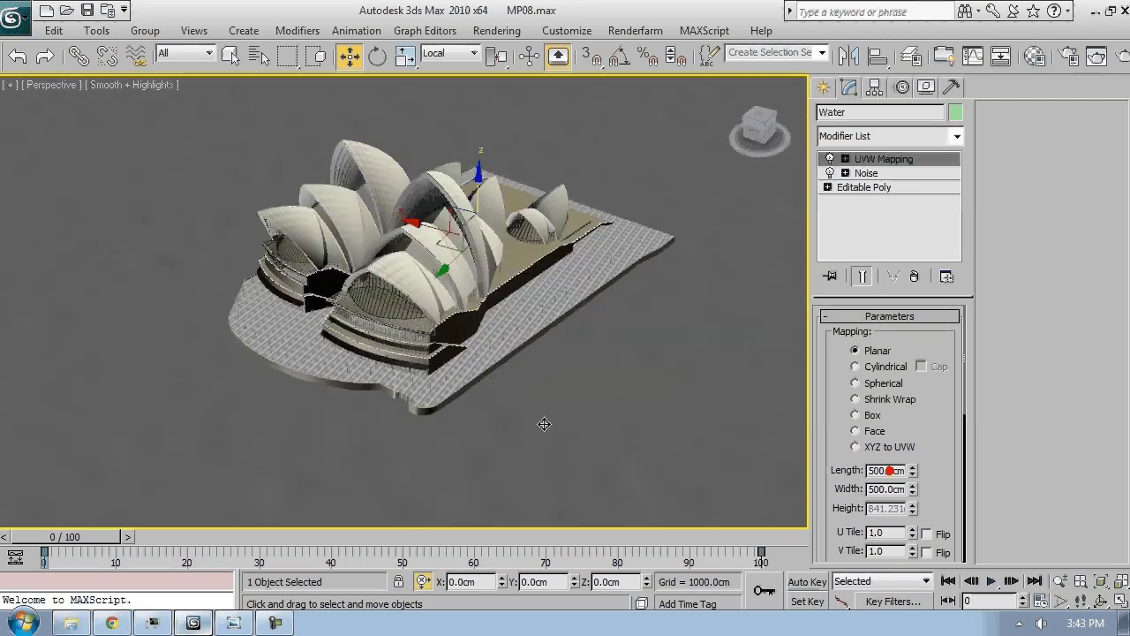
pyautogui.write('0')
pyautogui.click(871, 489)
pyautogui.write('0')
# Set the water's UVW Mapping length and width to 50000 cm
pyautogui.moveTo(533, 428); pyautogui.dragTo(591, 423, button='middle')
pyautogui.scroll(-5, 532, 415)
pyautogui.scroll(-5, 591, 424)
pyautogui.click(874, 471)
pyautogui.write('0')
pyautogui.click(875, 489)
pyautogui.write('0')
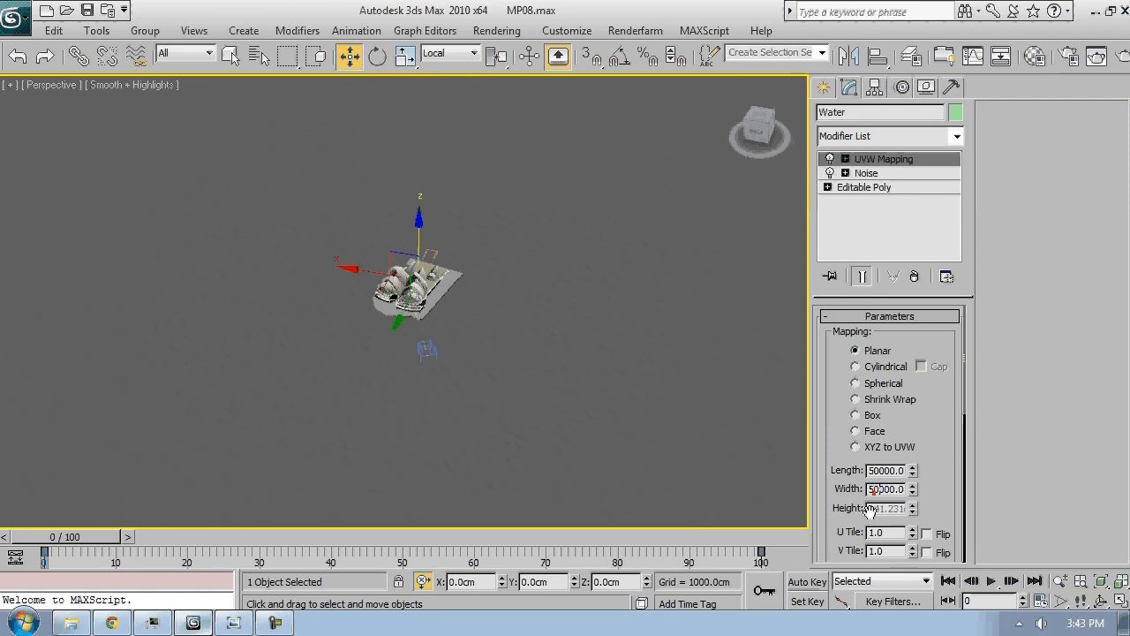
# Return to the camera view and set the water's UVW Mapping length and width to 90000 cm
pyautogui.moveTo(439, 358); pyautogui.dragTo(453, 390, button='middle')
pyautogui.scroll(5, 453, 389)
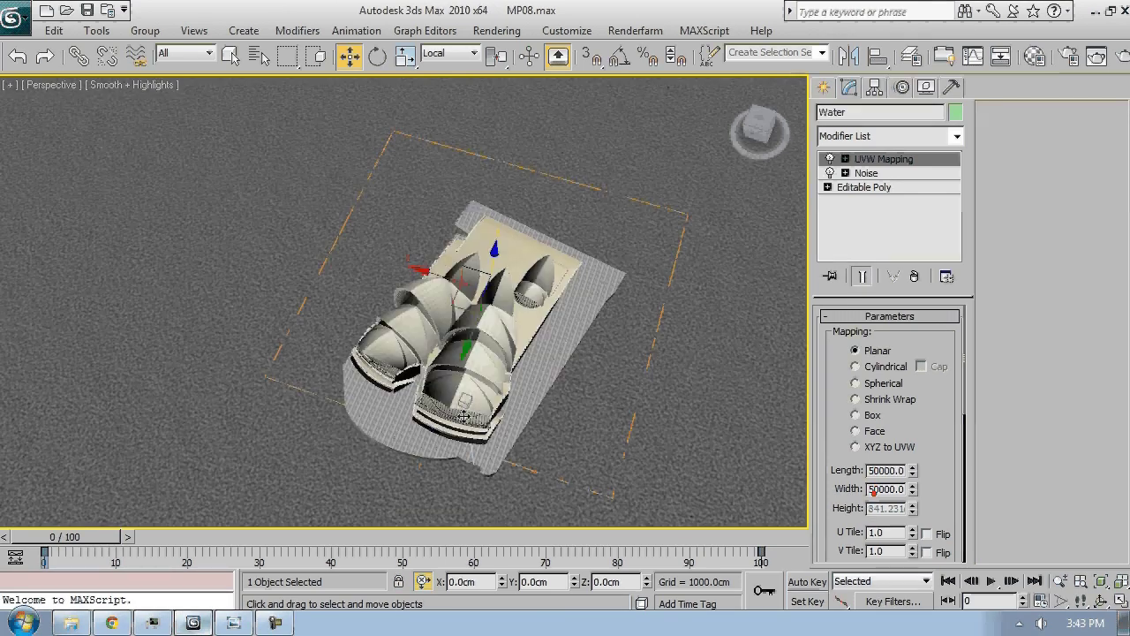
pyautogui.keyDown('alt'); pyautogui.moveTo(486, 453); pyautogui.dragTo(496, 421, button='middle'); pyautogui.keyUp('alt')
pyautogui.press('c')
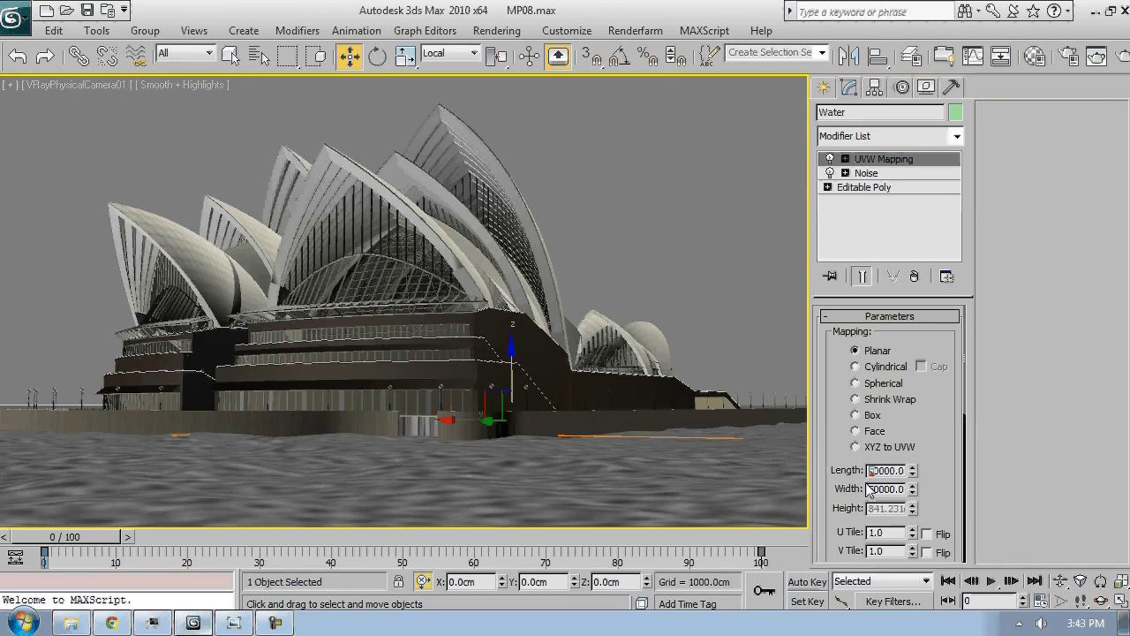
pyautogui.press('Tab')
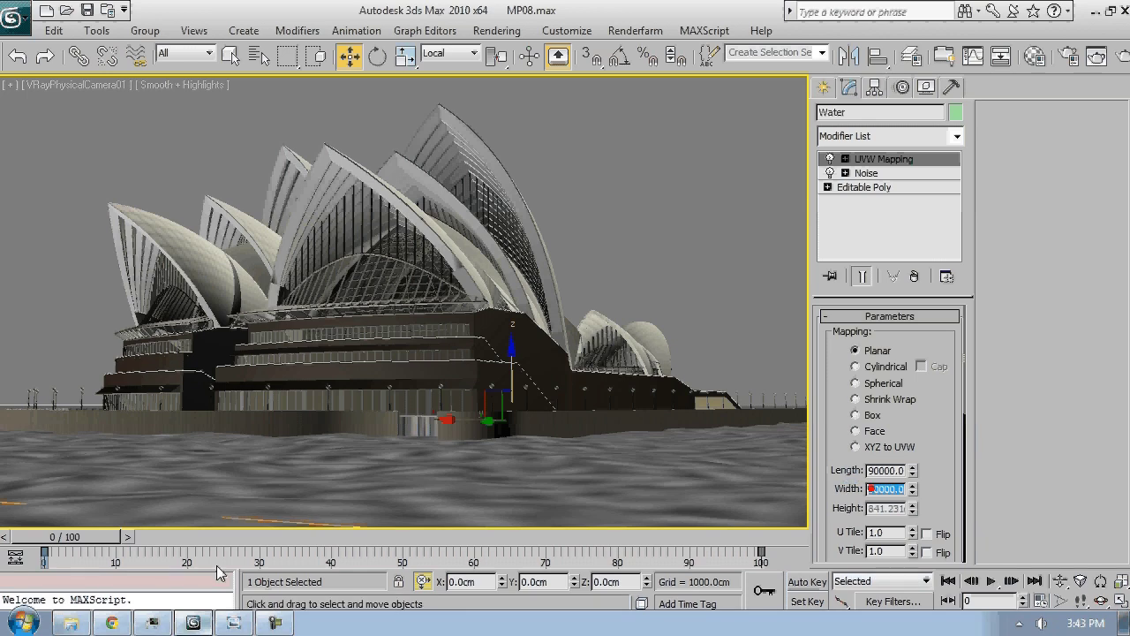
# Switch to Windows Photo Viewer, examine the water in the Opera House reference photos, and return to 3ds Max
pyautogui.click(209, 624)
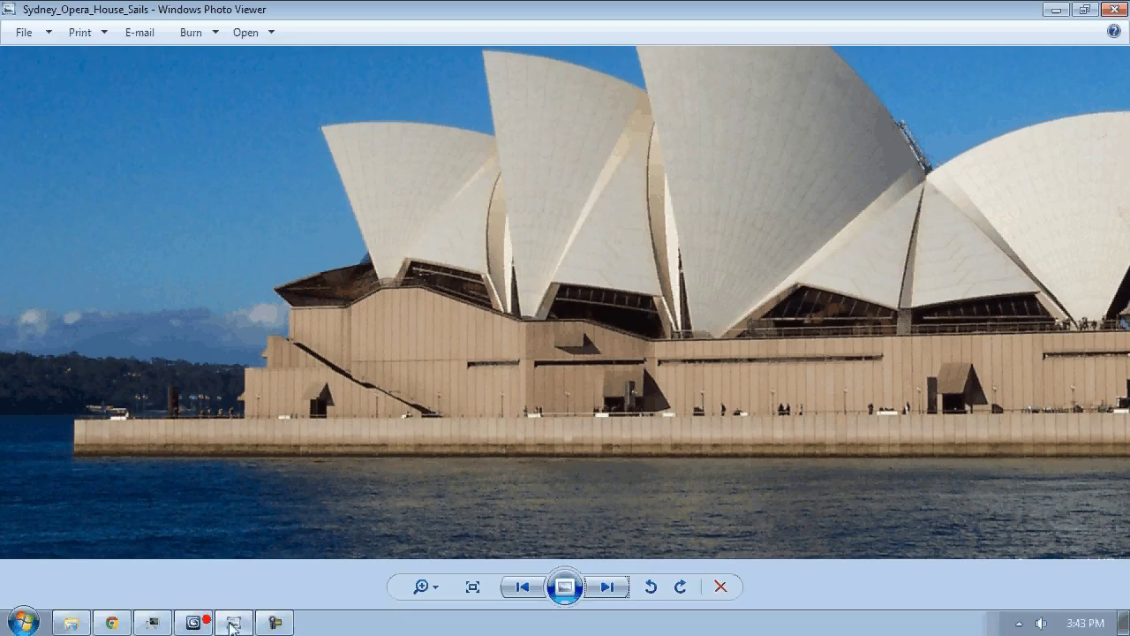
pyautogui.click(615, 586)
pyautogui.click(616, 583)
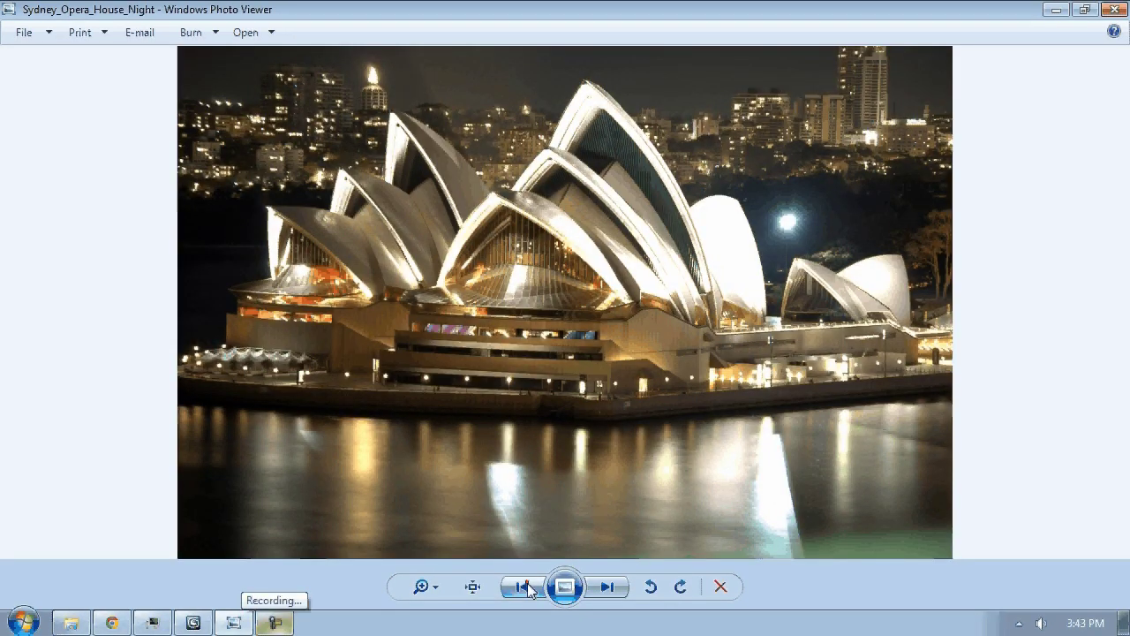
pyautogui.click(527, 585)
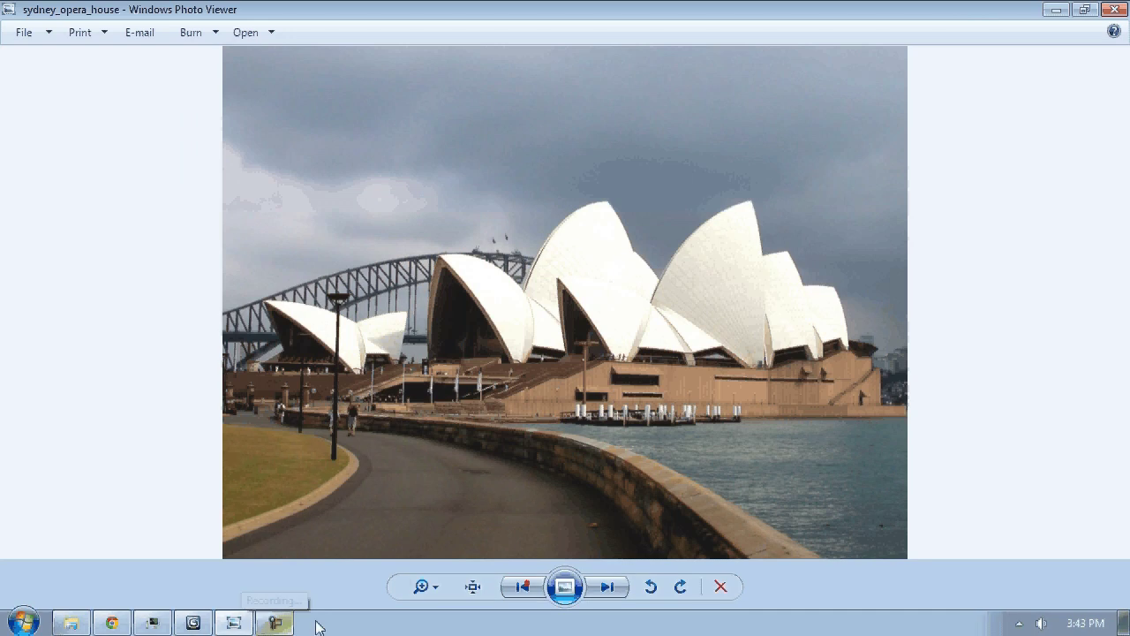
pyautogui.click(194, 623)
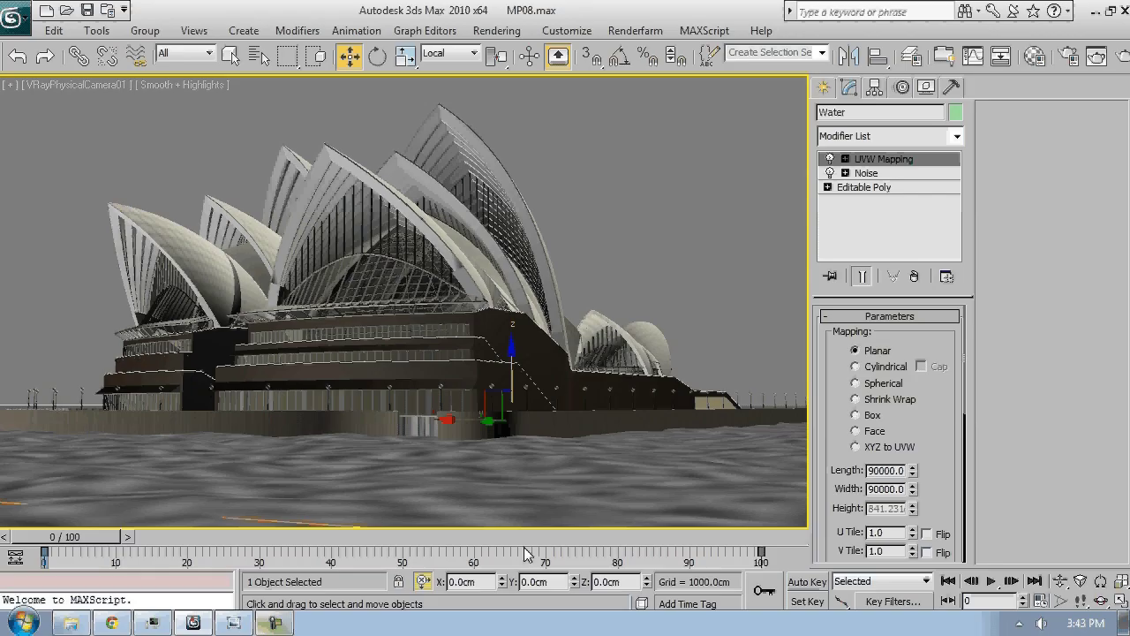
# Try to scale the Water object uniformly and go back to its UVW Mapping modifier
pyautogui.click(883, 159)
pyautogui.click(404, 58)
pyautogui.moveTo(525, 448); pyautogui.dragTo(538, 392)
pyautogui.click(887, 160)
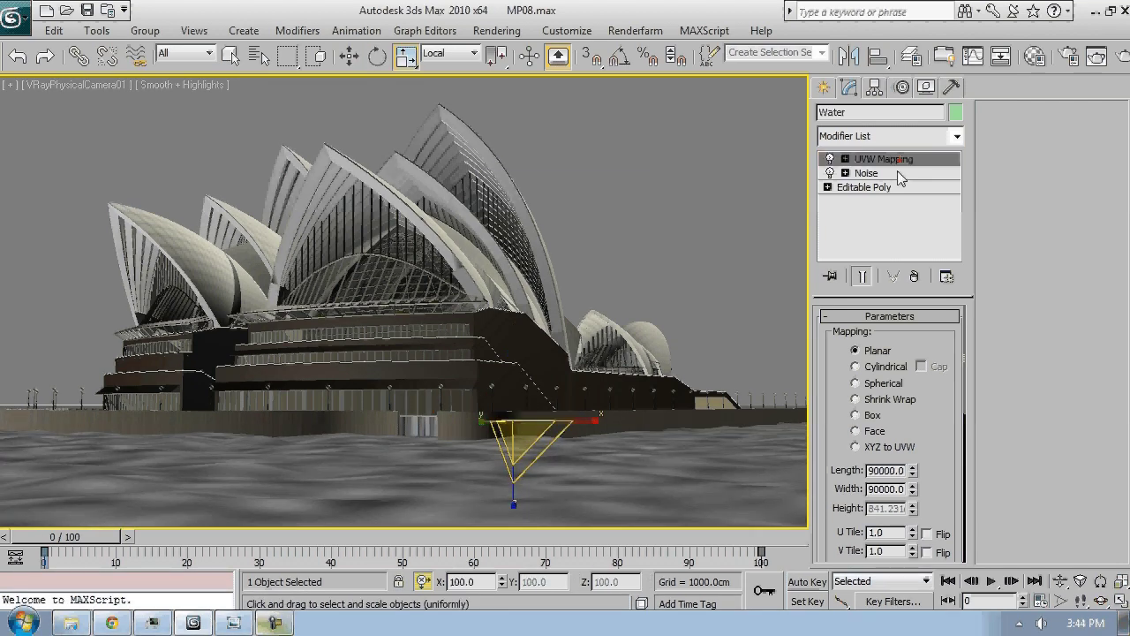
# Set the Z strength of the water's Noise modifier to 150 cm after trying 200 cm
pyautogui.click(897, 174)
pyautogui.doubleClick(888, 514)
pyautogui.write('200')
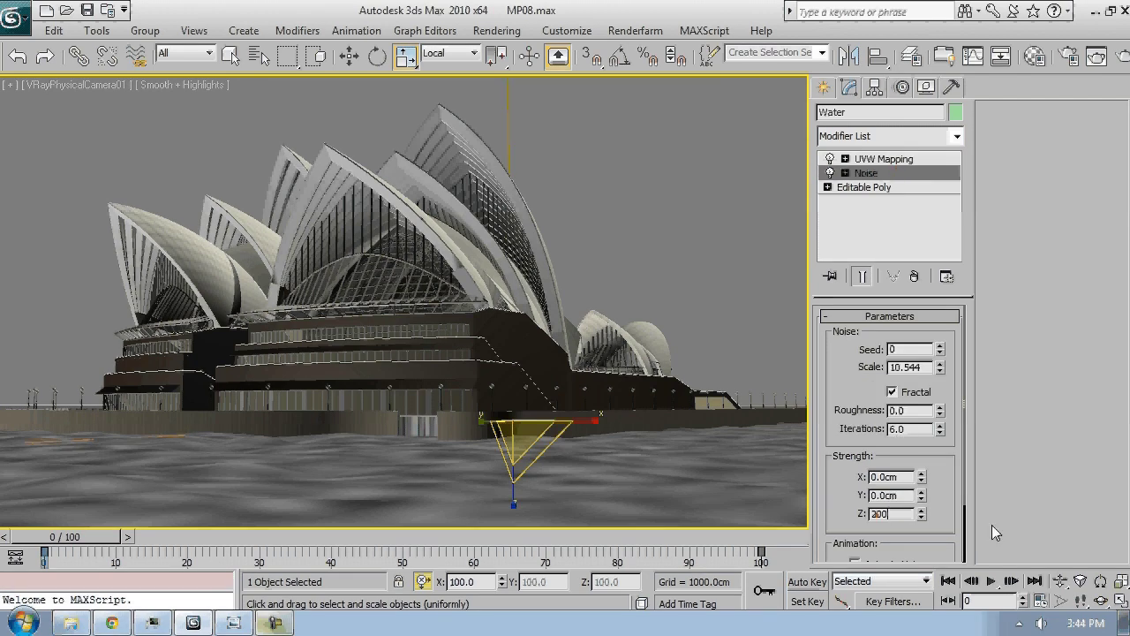
pyautogui.press('Return')
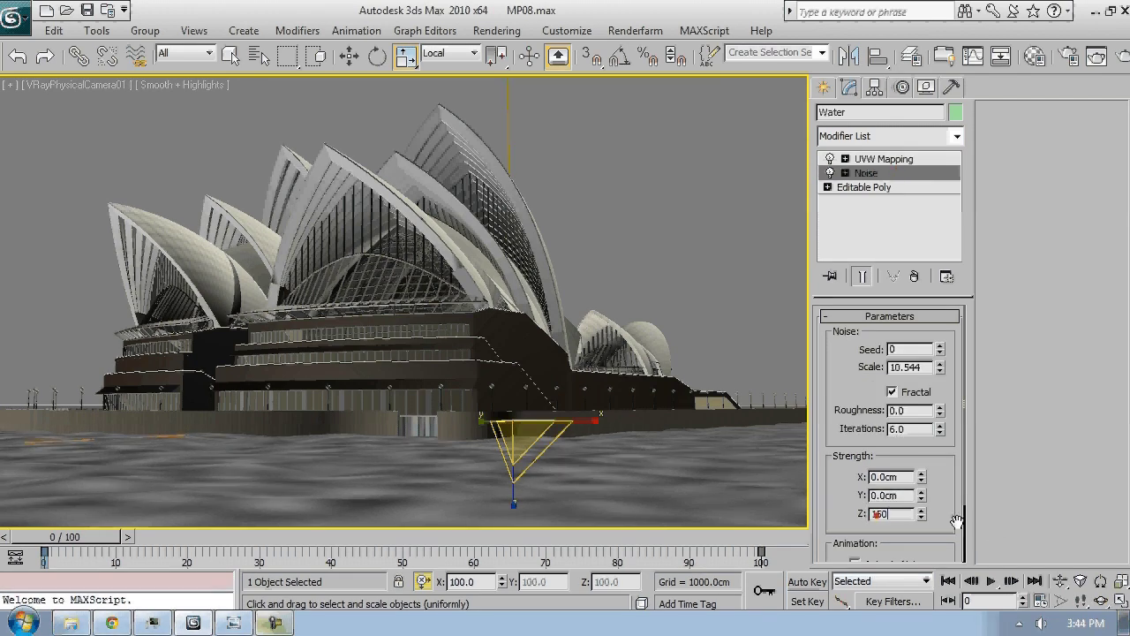
# Reselect the water and set Color #1 of its diffuse Noise map to dark navy blue, RGB 7, 27, 69
pyautogui.click(660, 271)
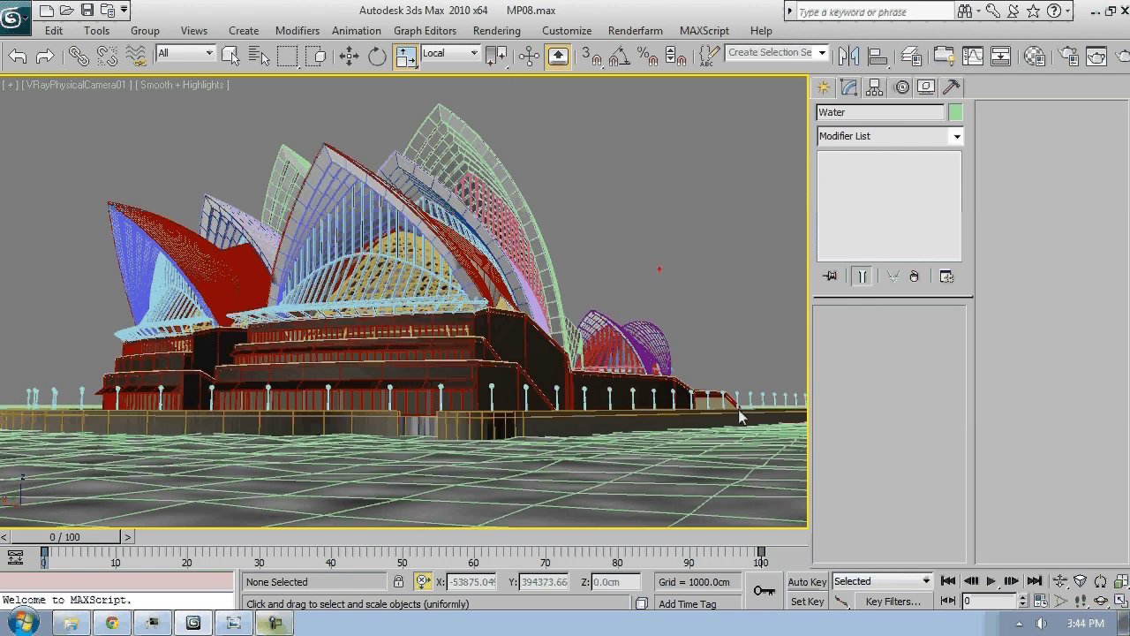
pyautogui.click(635, 455)
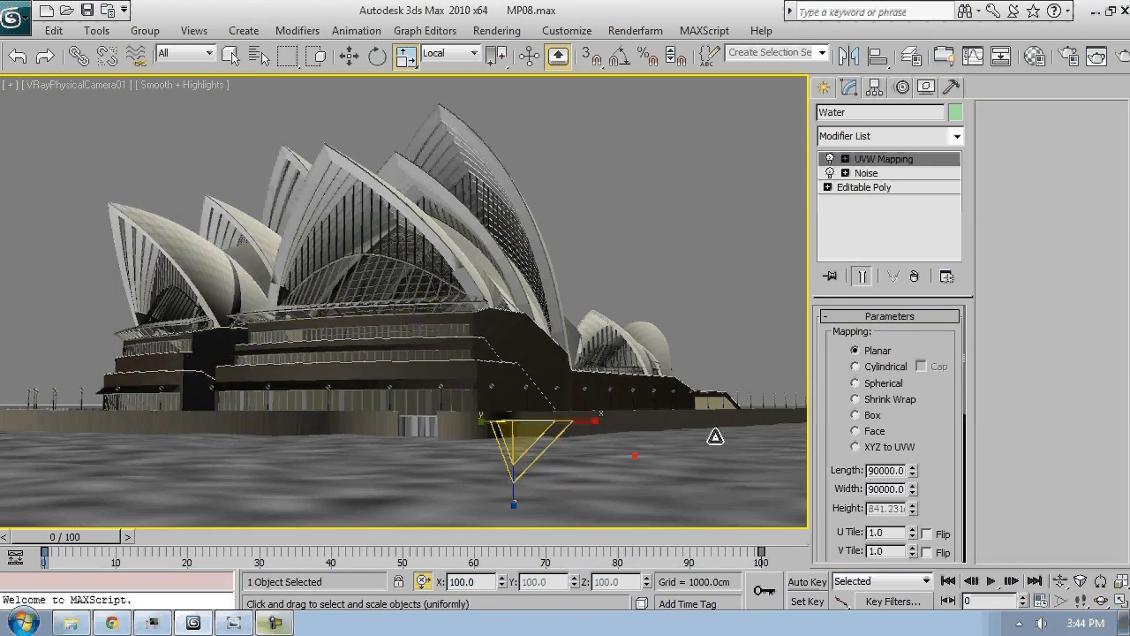
pyautogui.press('m')
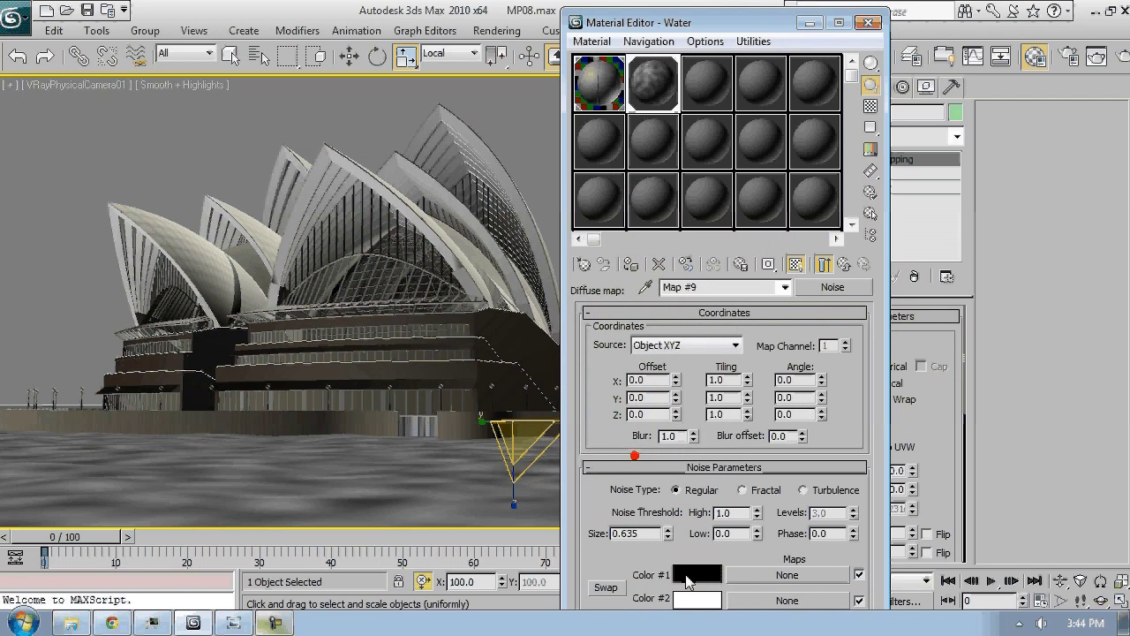
pyautogui.click(688, 578)
pyautogui.click(437, 215)
pyautogui.moveTo(436, 215); pyautogui.dragTo(438, 212)
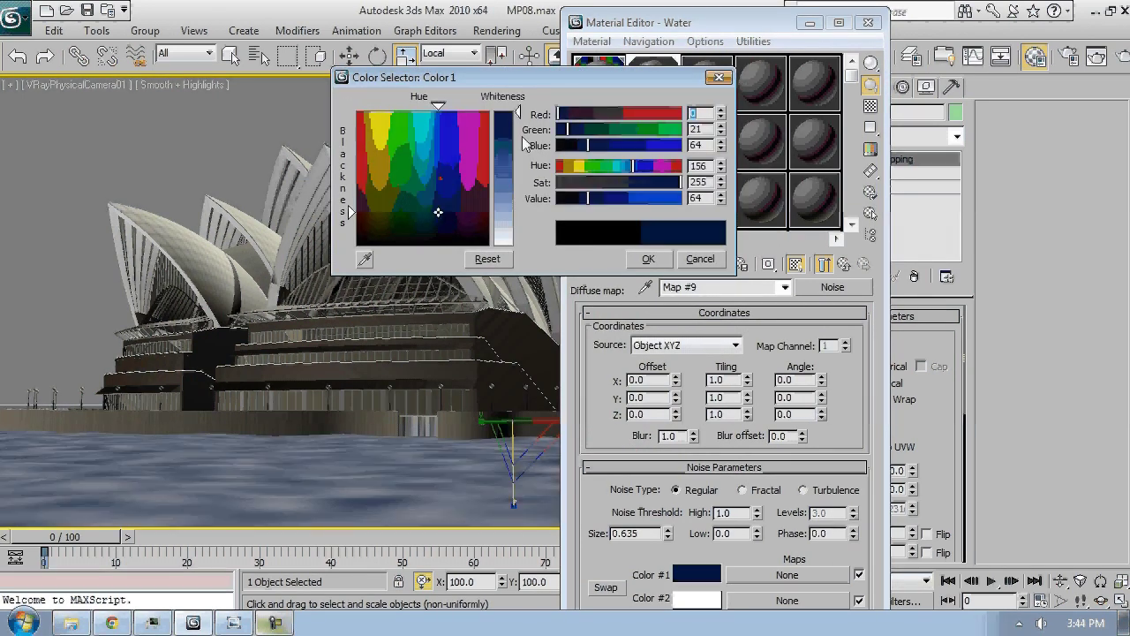
pyautogui.moveTo(517, 113); pyautogui.dragTo(518, 117)
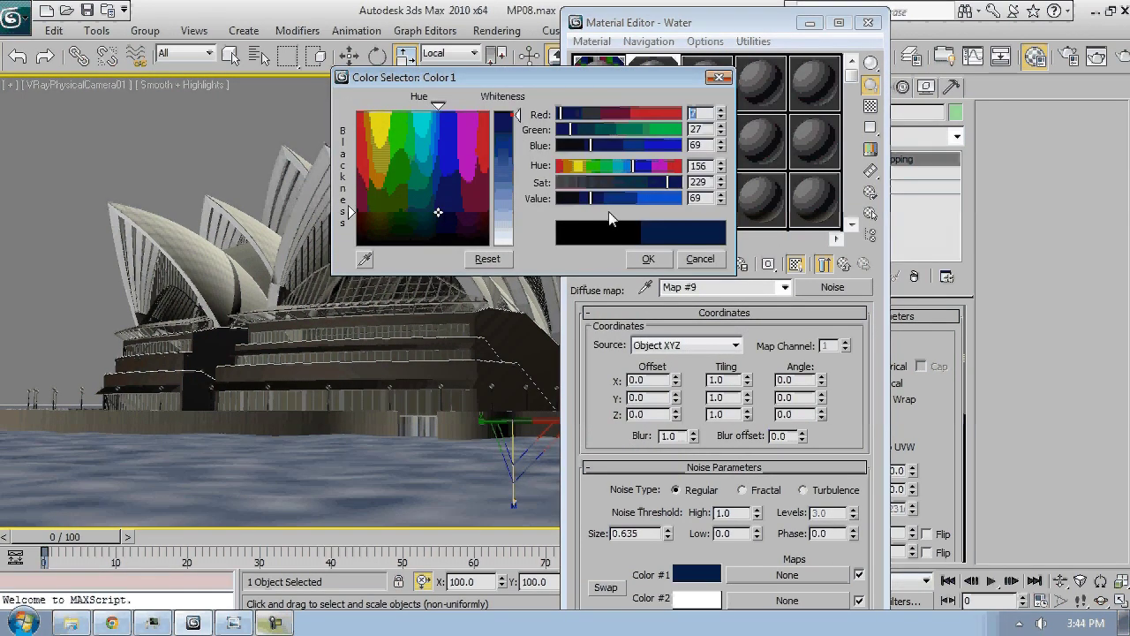
pyautogui.click(648, 259)
# Set Color #2 of the diffuse Noise map to light blue, RGB 99, 174, 209
pyautogui.click(676, 598)
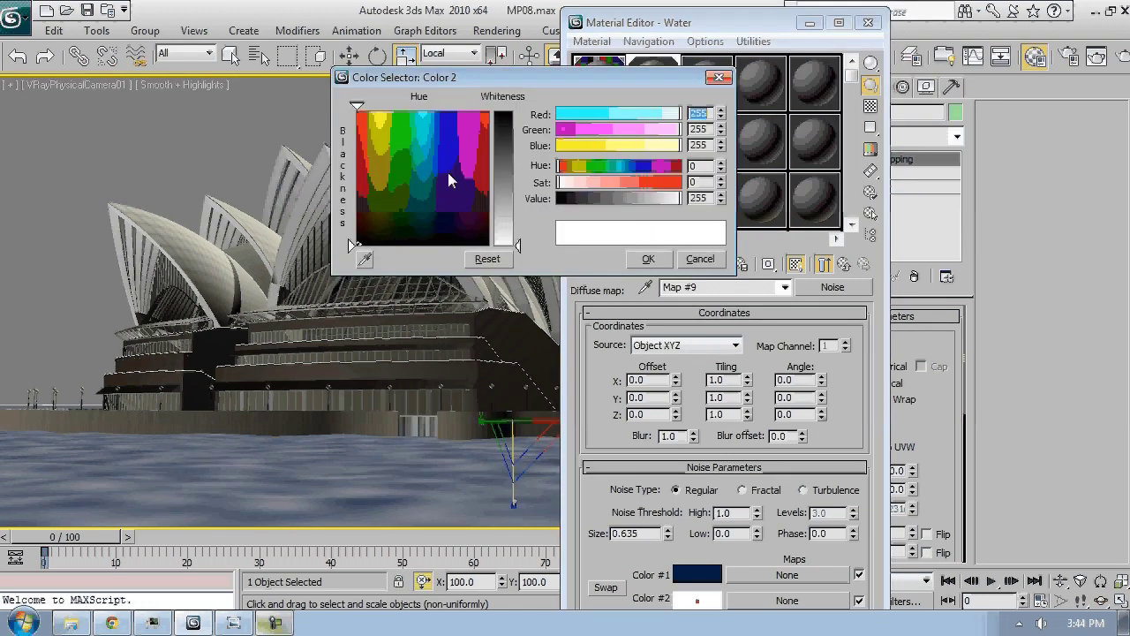
pyautogui.click(516, 164)
pyautogui.moveTo(441, 167)
pyautogui.mouseDown()
pyautogui.moveTo(430, 168)
pyautogui.moveTo(431, 151)
pyautogui.mouseUp()
pyautogui.click(430, 164)
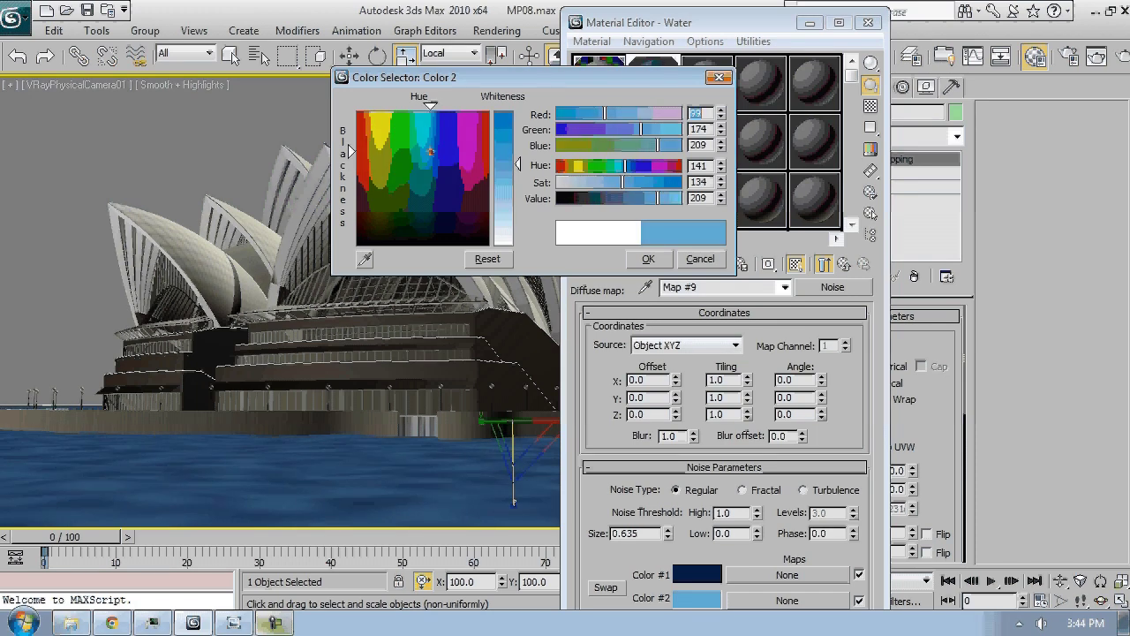
pyautogui.click(646, 258)
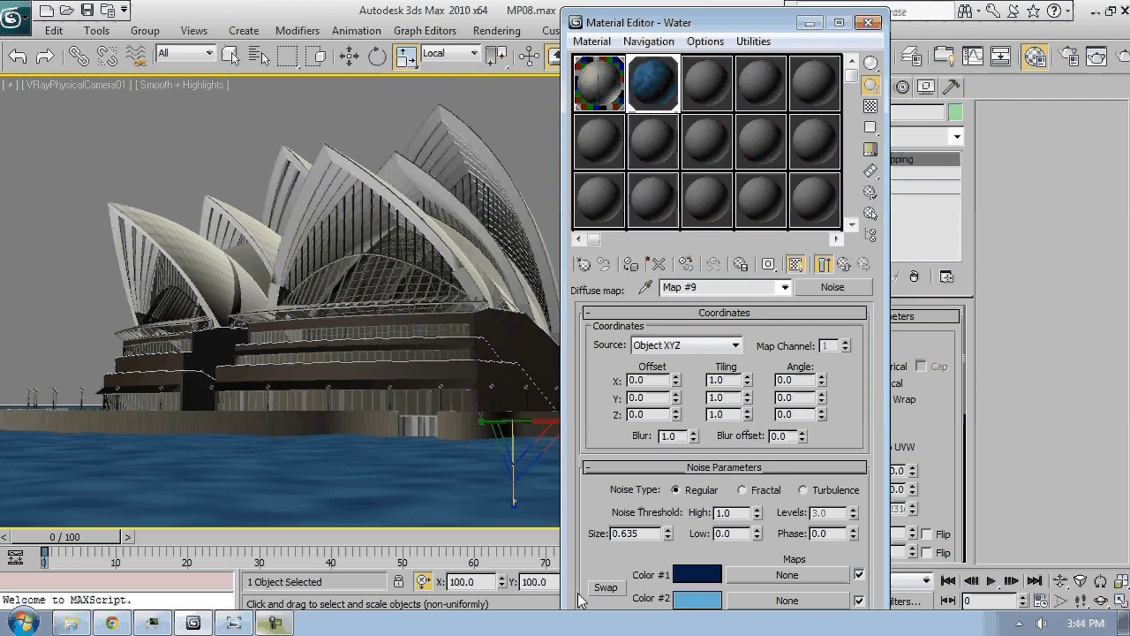
# Switch the diffuse Noise map to the Fractal type and set its size to 1.0
pyautogui.moveTo(703, 22)
pyautogui.mouseDown()
pyautogui.moveTo(694, 97)
pyautogui.moveTo(696, 9)
pyautogui.mouseUp()
pyautogui.scroll(-3, 750, 422)
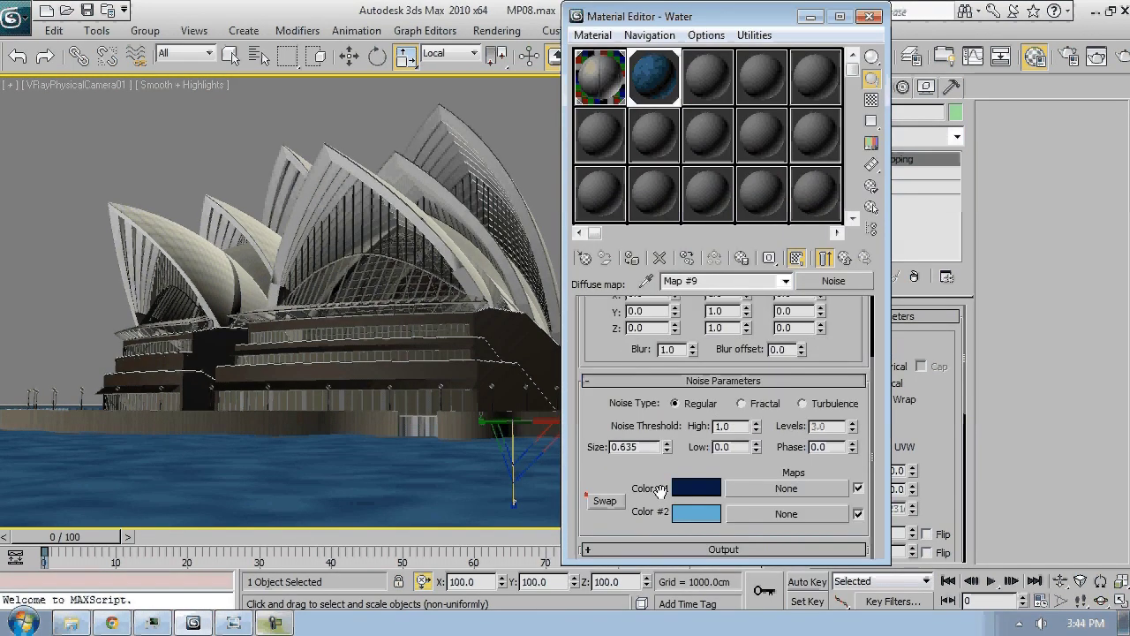
pyautogui.click(742, 403)
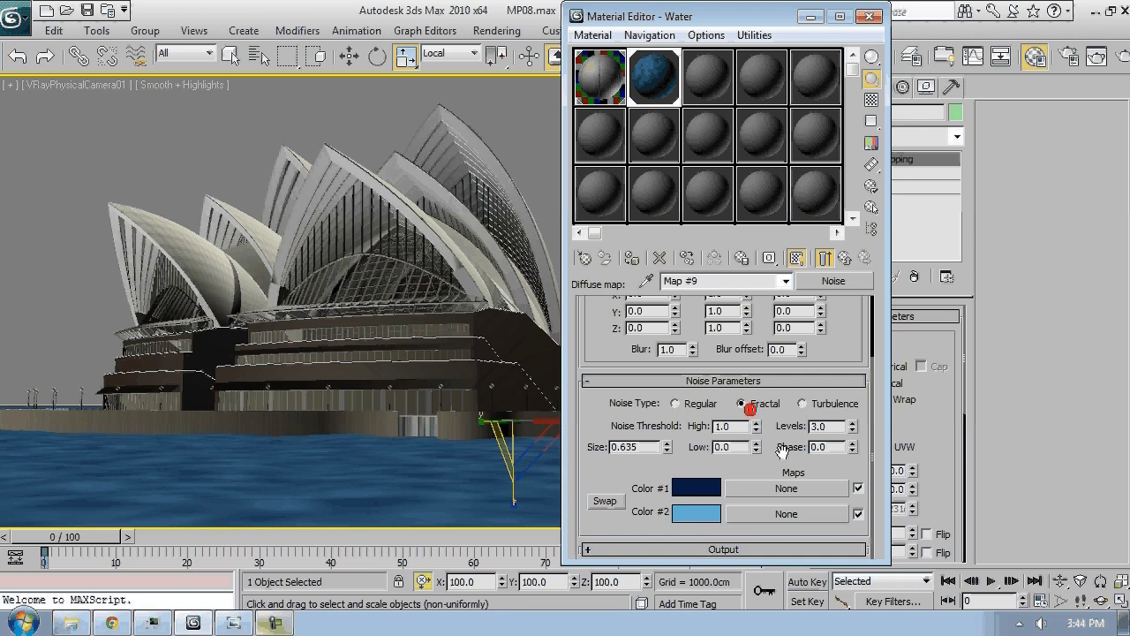
pyautogui.moveTo(668, 448); pyautogui.dragTo(668, 422)
pyautogui.write('1')
pyautogui.press('Return')
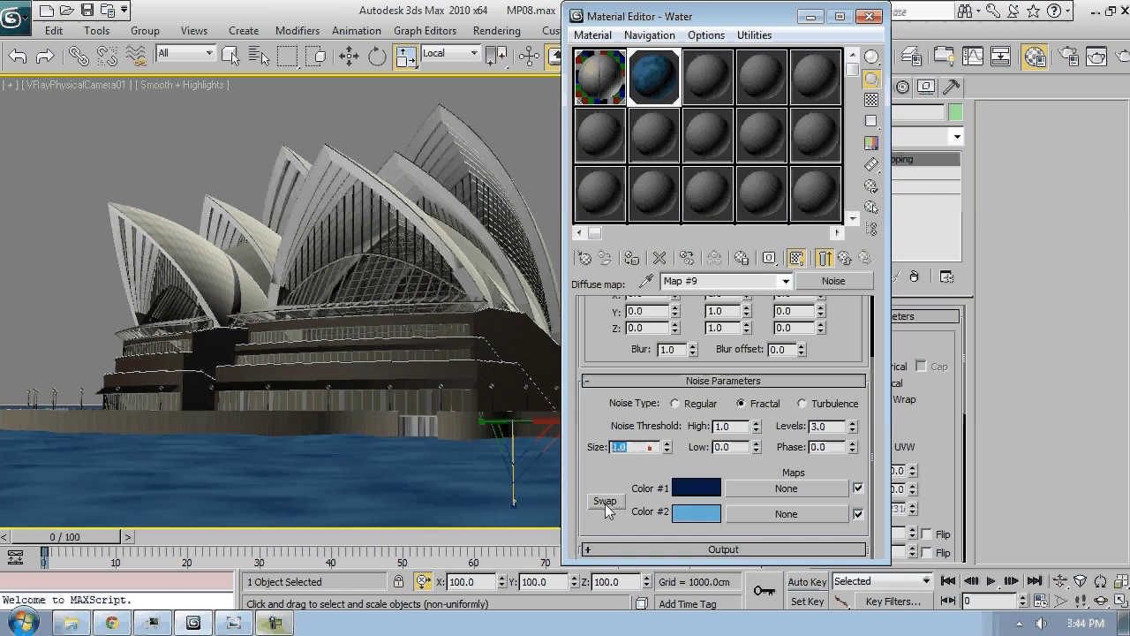
# Return to the Water material and paste its diffuse Noise map into the Reflect slot as an independent copy
pyautogui.click(844, 258)
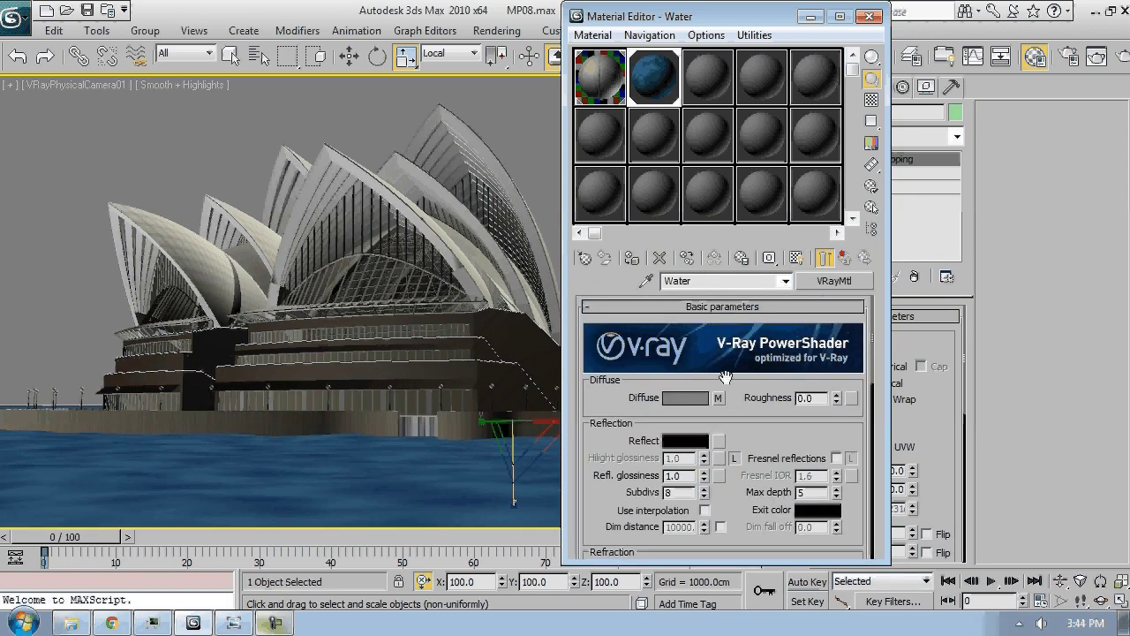
pyautogui.rightClick(719, 397)
pyautogui.click(761, 427)
pyautogui.rightClick(719, 440)
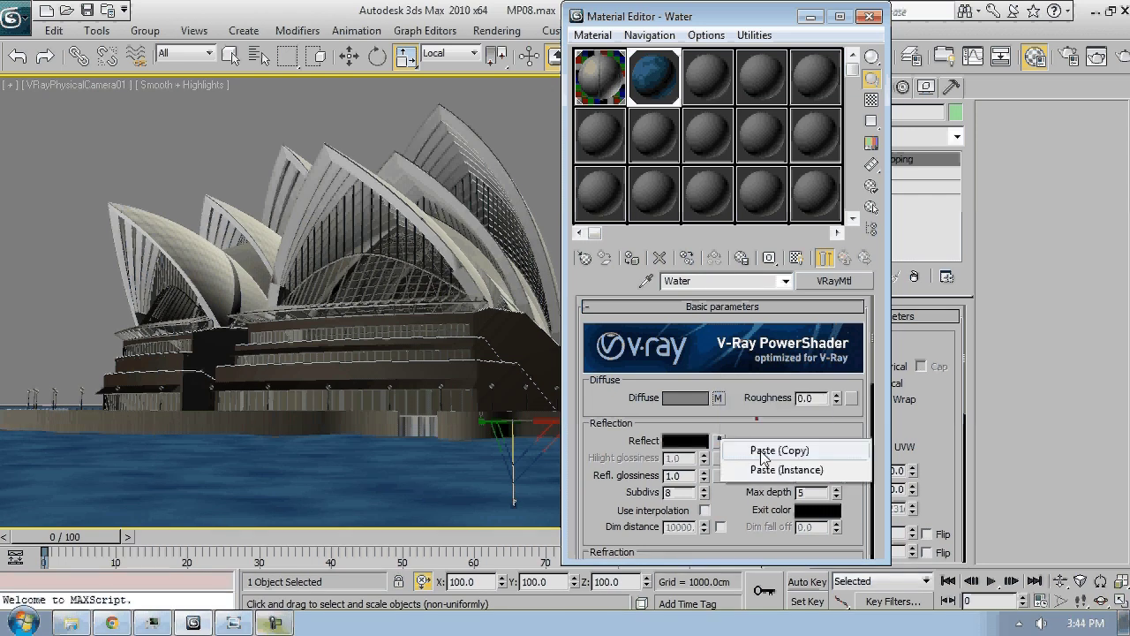
pyautogui.click(758, 447)
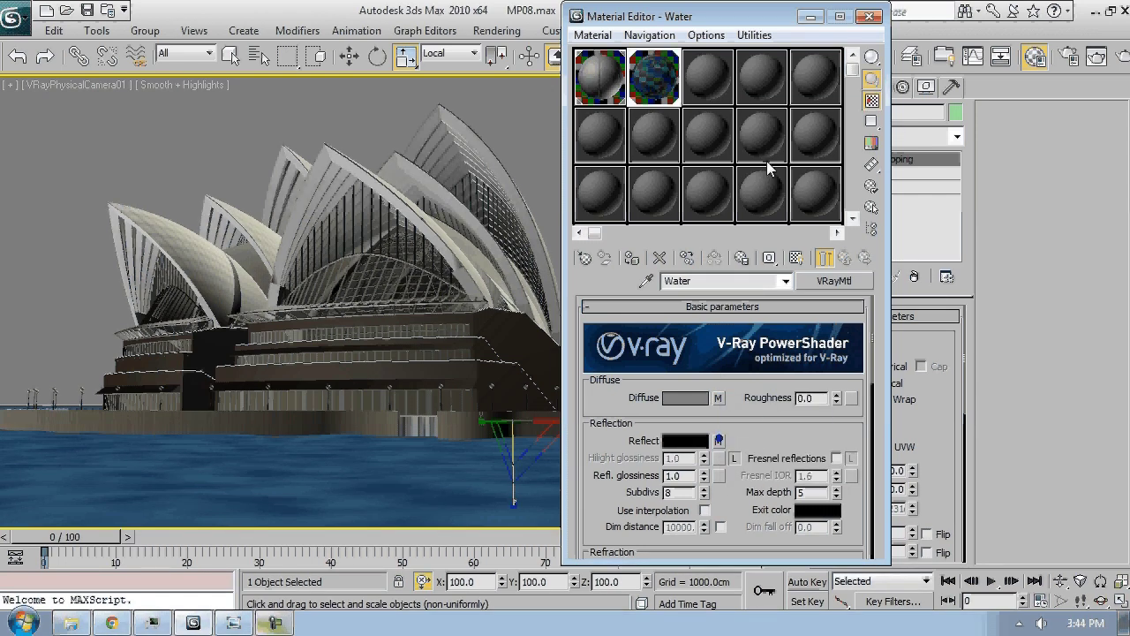
# Set Color #1 of the reflection Noise map to a neutral mid grey
pyautogui.click(719, 440)
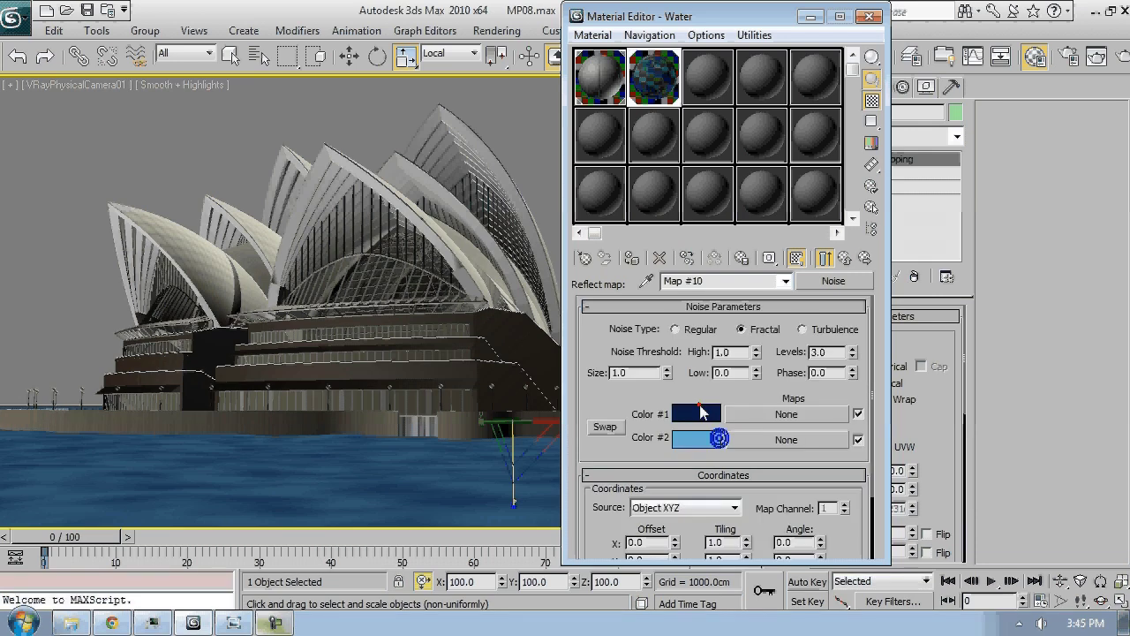
pyautogui.click(700, 411)
pyautogui.moveTo(438, 106)
pyautogui.mouseDown()
pyautogui.moveTo(375, 106)
pyautogui.moveTo(419, 106)
pyautogui.mouseUp()
pyautogui.moveTo(519, 116); pyautogui.dragTo(518, 192)
pyautogui.click(645, 262)
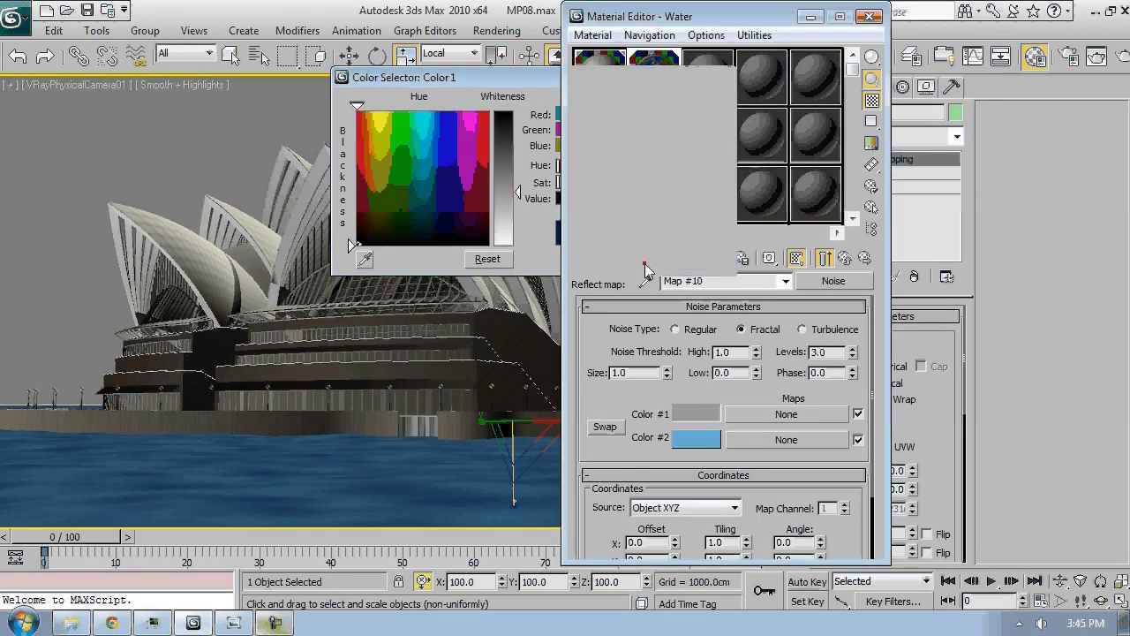
# Set Color #2 of the reflection Noise map to light grey, value 218
pyautogui.click(697, 438)
pyautogui.click(455, 199)
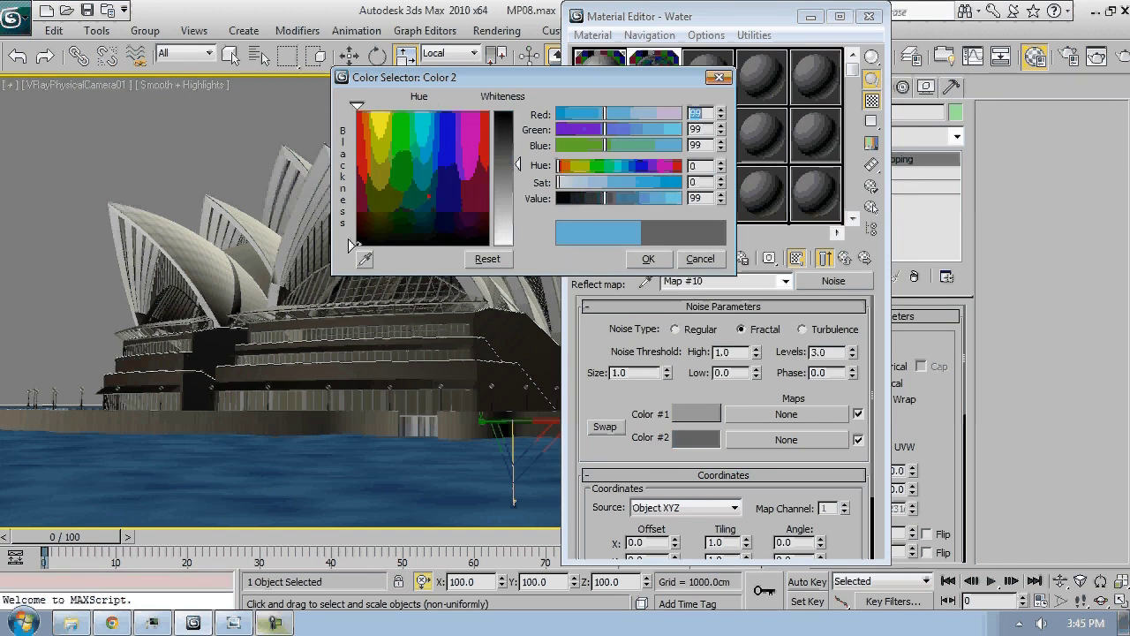
pyautogui.click(518, 222)
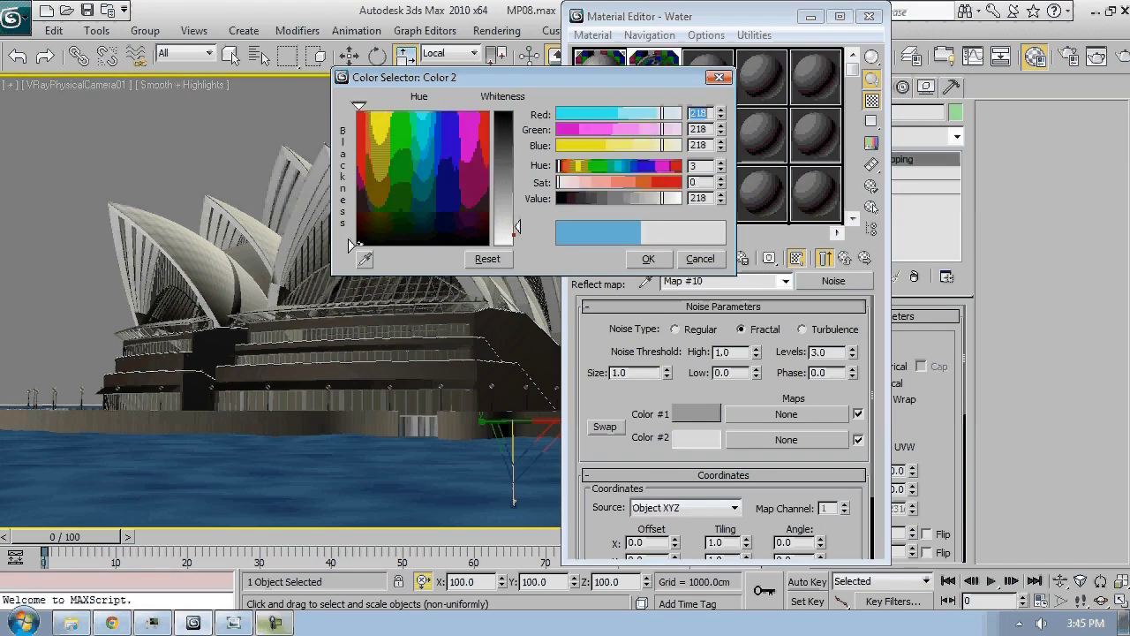
pyautogui.click(648, 259)
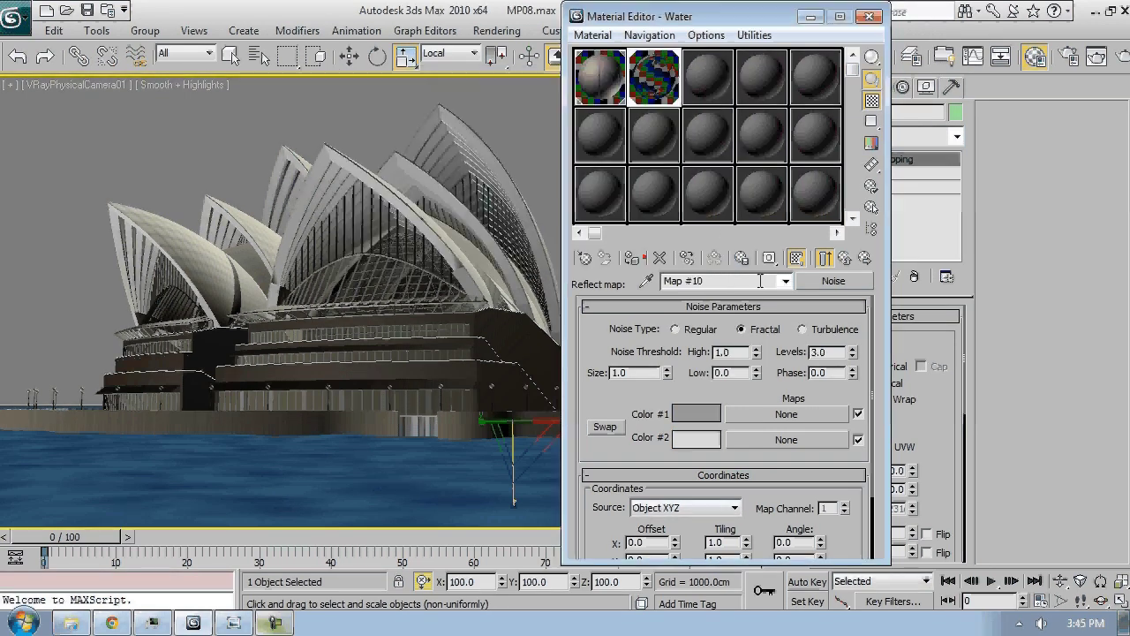
# Set the Water material's reflection glossiness to 0.92 and unlock its highlight glossiness to set it to 0.8
pyautogui.click(825, 257)
pyautogui.moveTo(690, 475); pyautogui.dragTo(609, 492)
pyautogui.write('0.9')
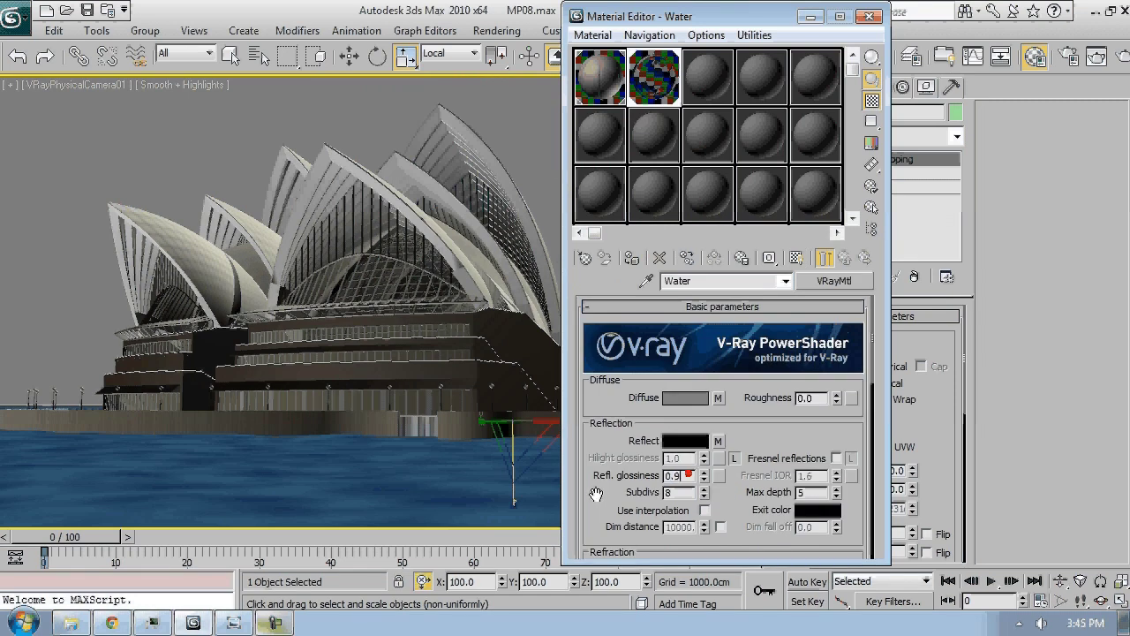
pyautogui.write('2')
pyautogui.click(734, 458)
pyautogui.doubleClick(691, 459)
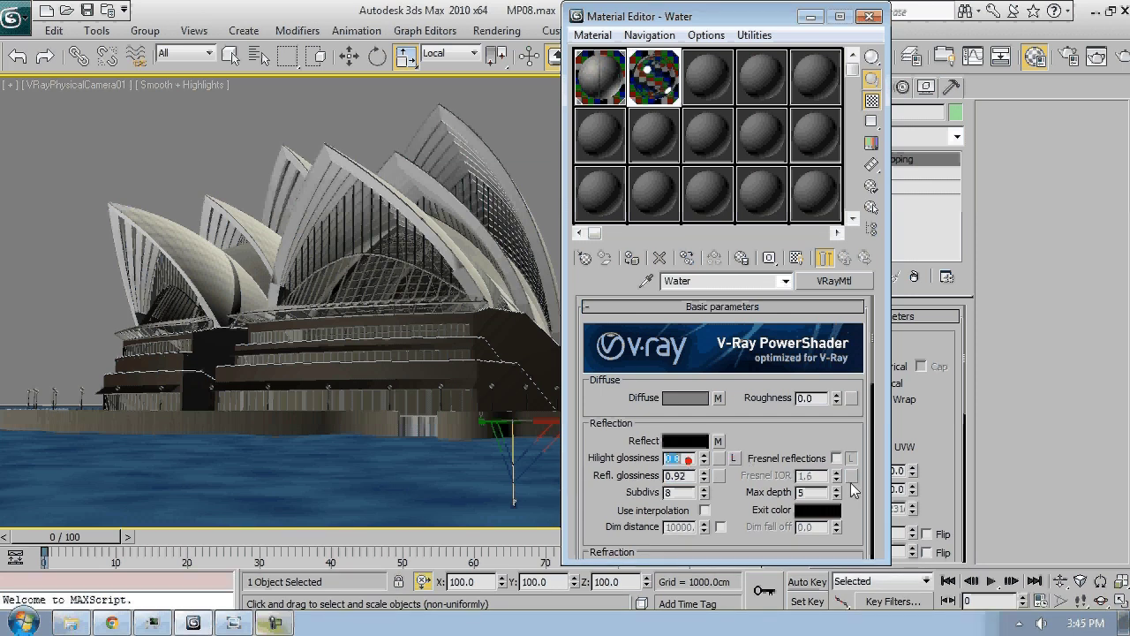
# Enable Fresnel reflections on the Water material, unlock the Fresnel IOR, and set it to 20
pyautogui.click(836, 458)
pyautogui.click(852, 459)
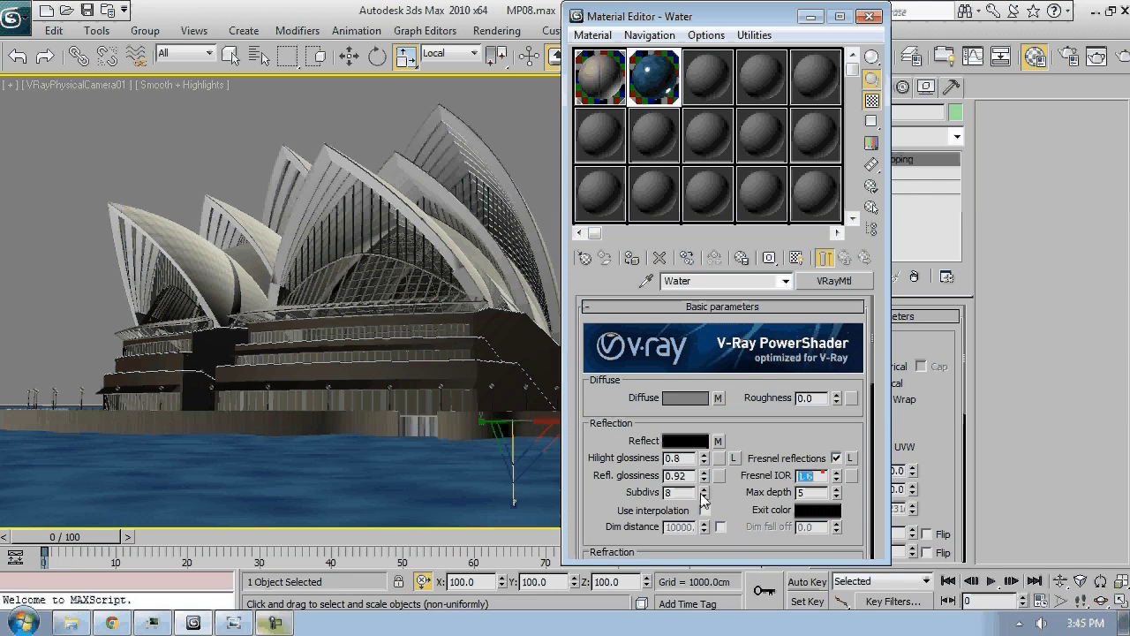
pyautogui.write('20')
pyautogui.press('Return')
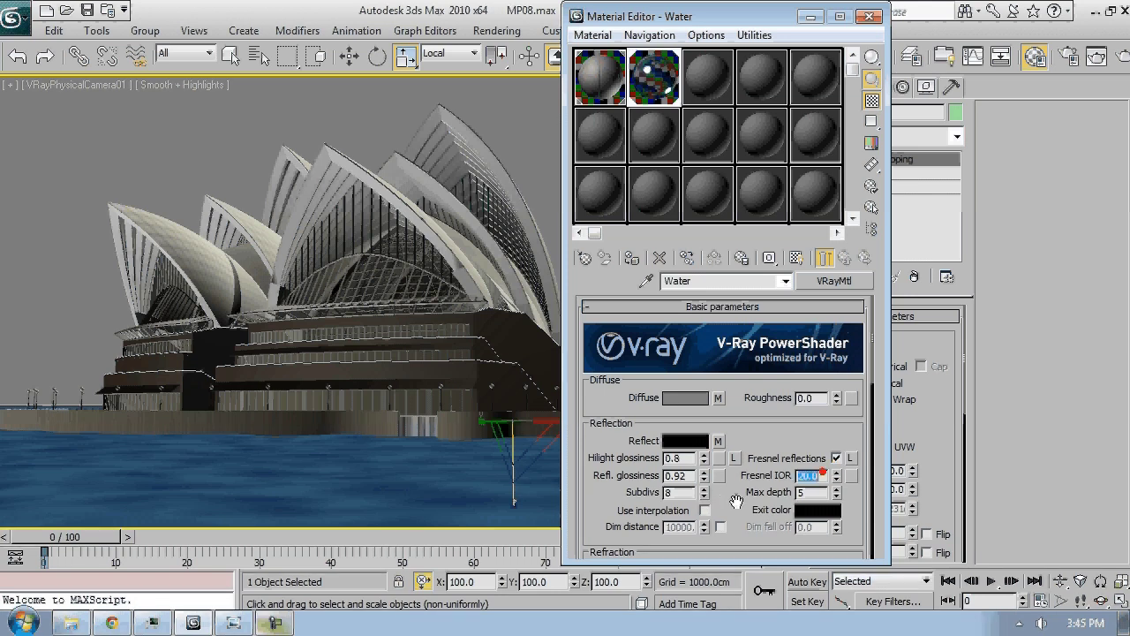
# Set the Water material's refraction colour to light grey, value 205
pyautogui.moveTo(725, 496); pyautogui.dragTo(725, 399)
pyautogui.click(684, 476)
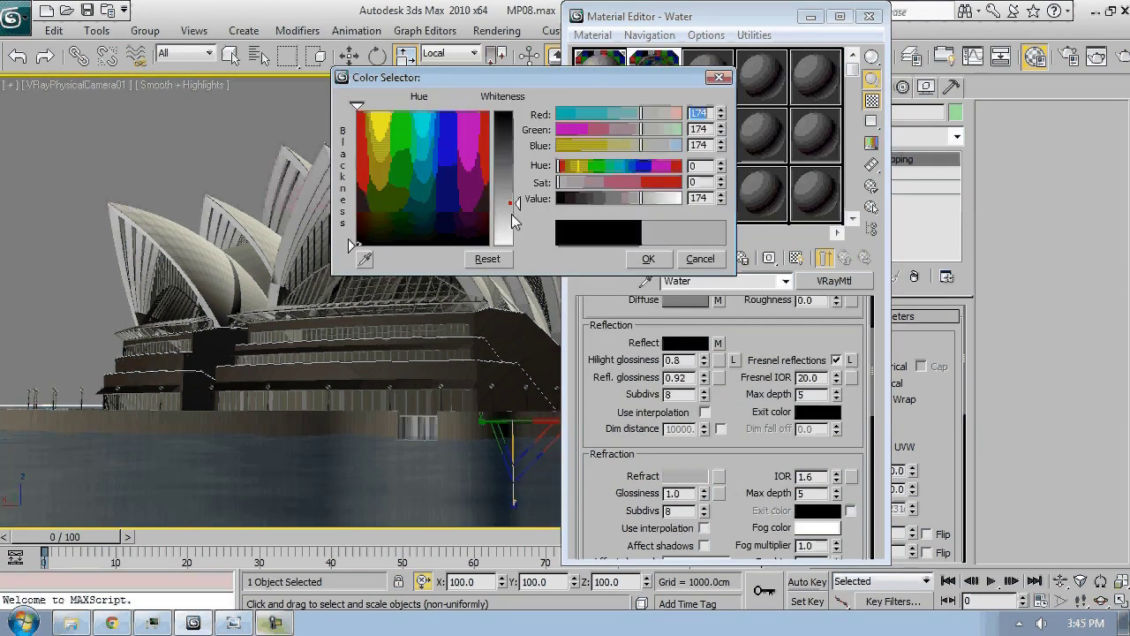
pyautogui.moveTo(531, 226); pyautogui.dragTo(513, 220)
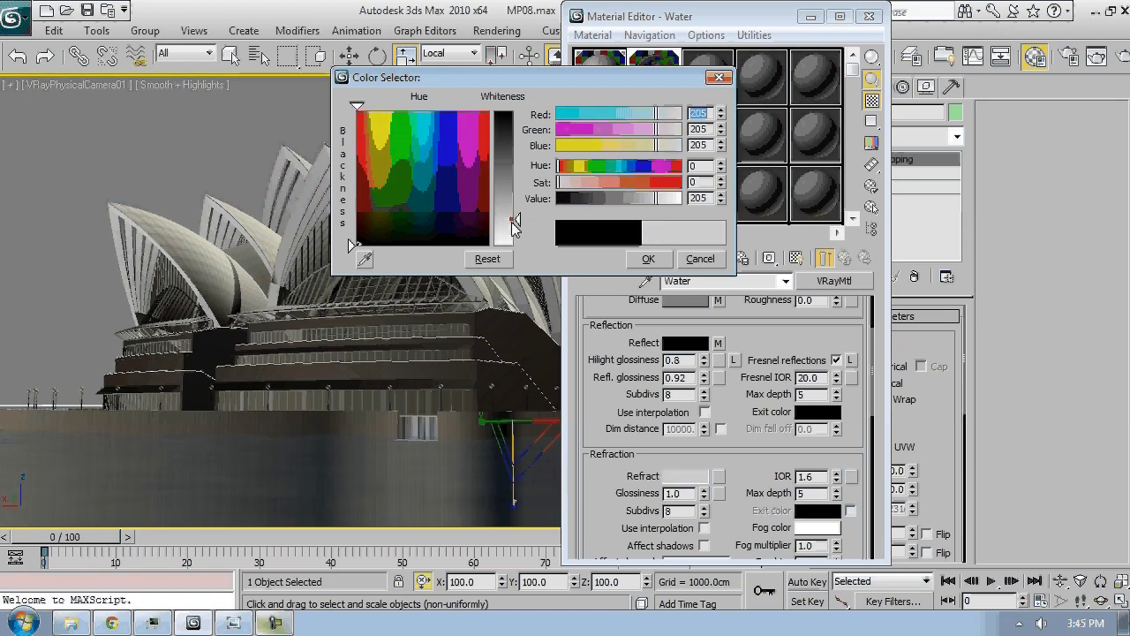
pyautogui.click(649, 260)
# Try to copy the diffuse Noise map and paste it onto the refraction fog colour
pyautogui.scroll(-2, 748, 473)
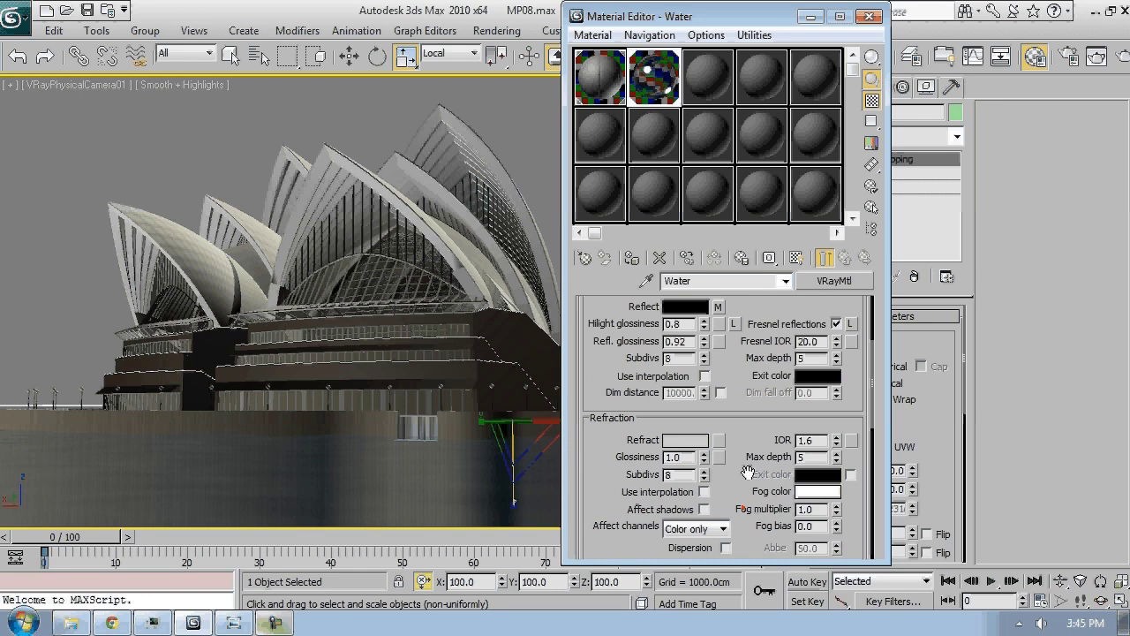
pyautogui.click(817, 491)
pyautogui.click(649, 260)
pyautogui.moveTo(593, 345); pyautogui.dragTo(593, 411)
pyautogui.rightClick(722, 326)
pyautogui.click(754, 353)
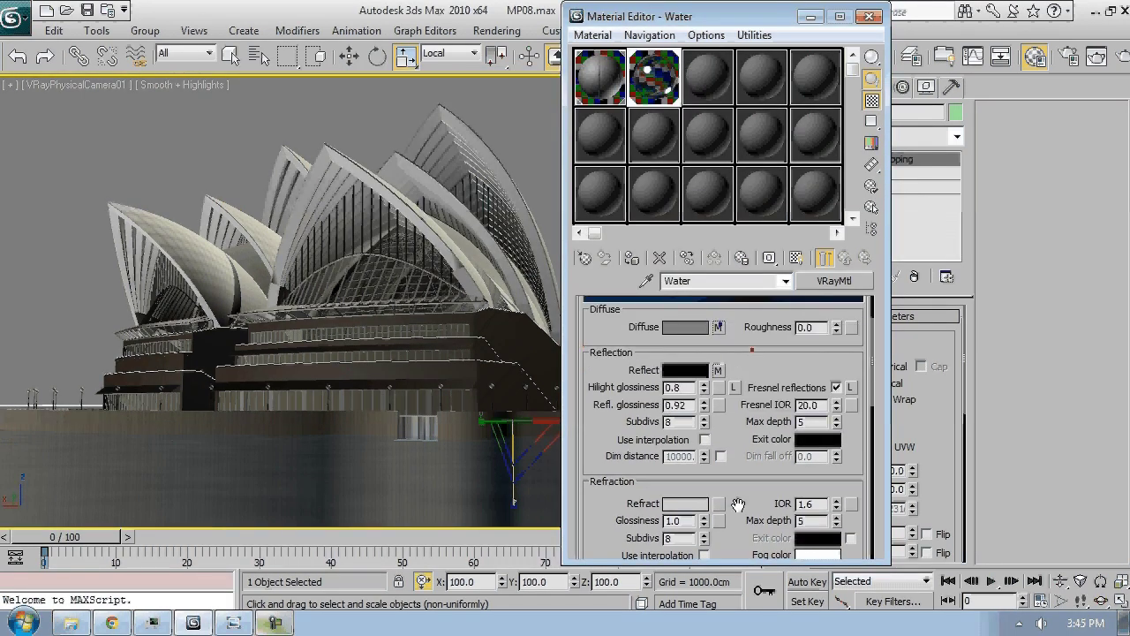
pyautogui.scroll(-3, 738, 504)
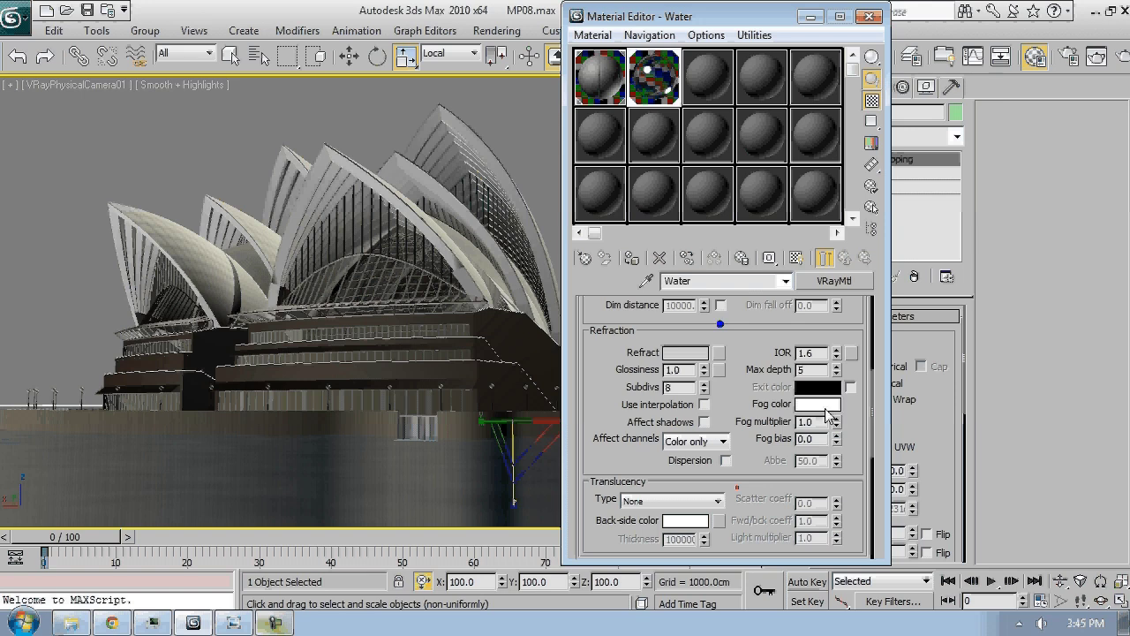
pyautogui.scroll(1, 837, 411)
pyautogui.rightClick(814, 460)
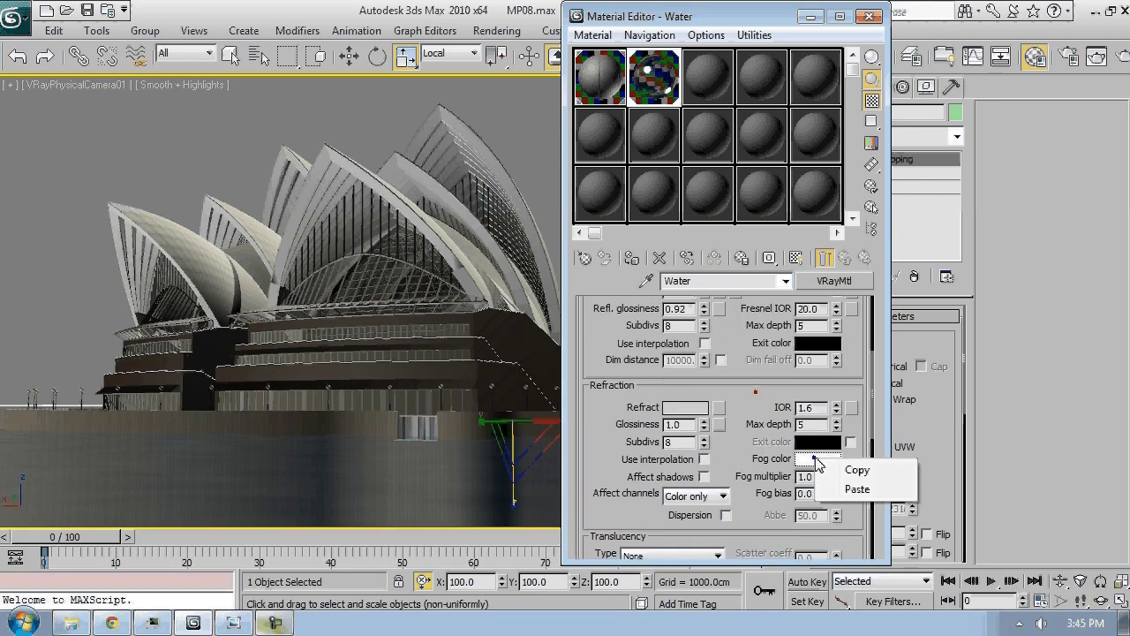
pyautogui.click(858, 488)
pyautogui.click(818, 458)
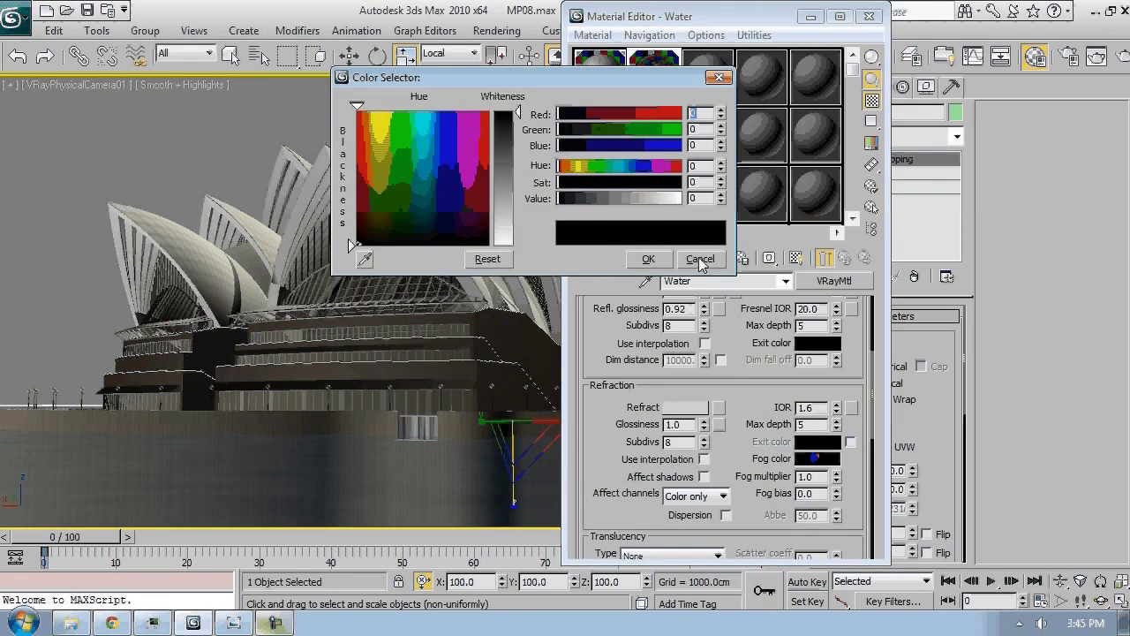
pyautogui.click(700, 259)
pyautogui.moveTo(740, 438); pyautogui.dragTo(738, 402)
pyautogui.rightClick(718, 332)
pyautogui.click(751, 363)
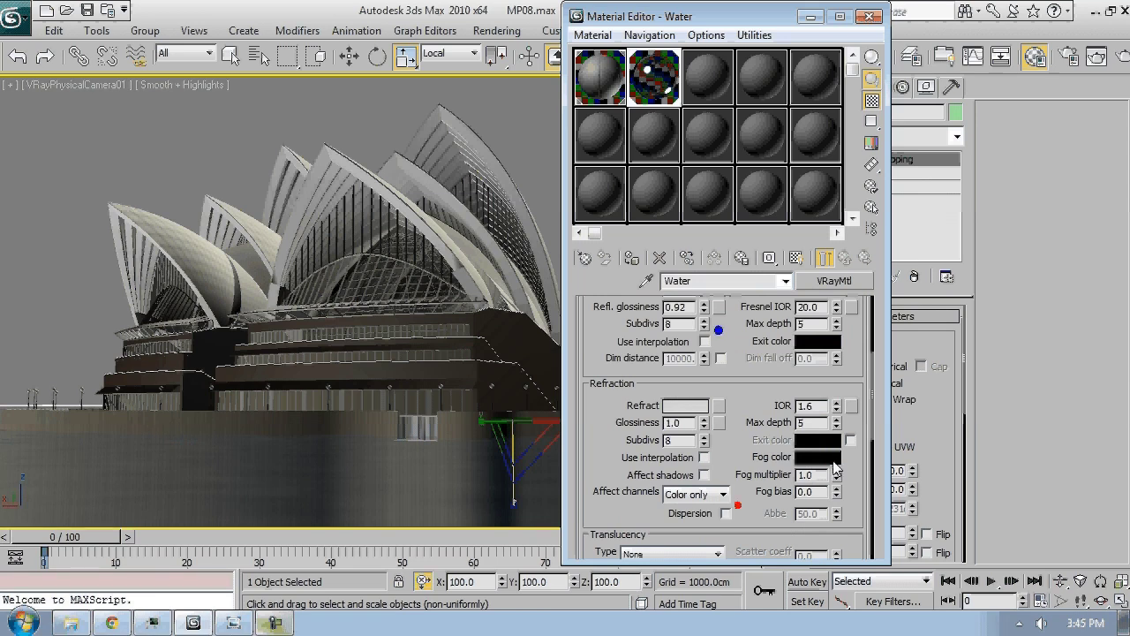
# Set the refraction fog colour to pale grey-blue, RGB 153, 168, 187
pyautogui.click(830, 460)
pyautogui.click(428, 213)
pyautogui.click(435, 201)
pyautogui.click(519, 194)
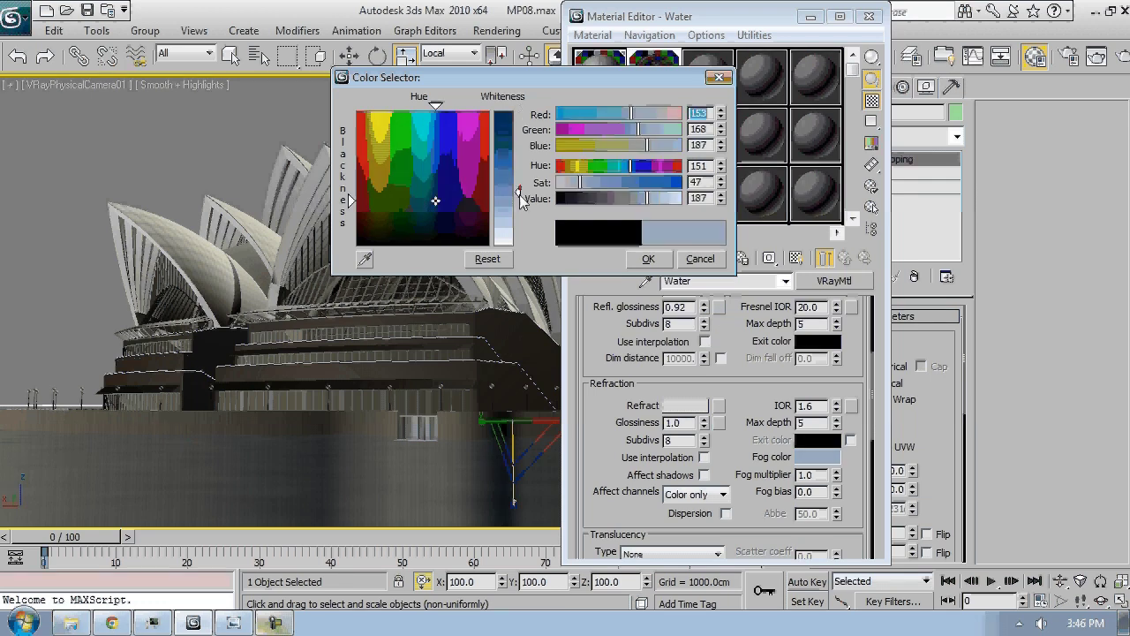
pyautogui.click(652, 260)
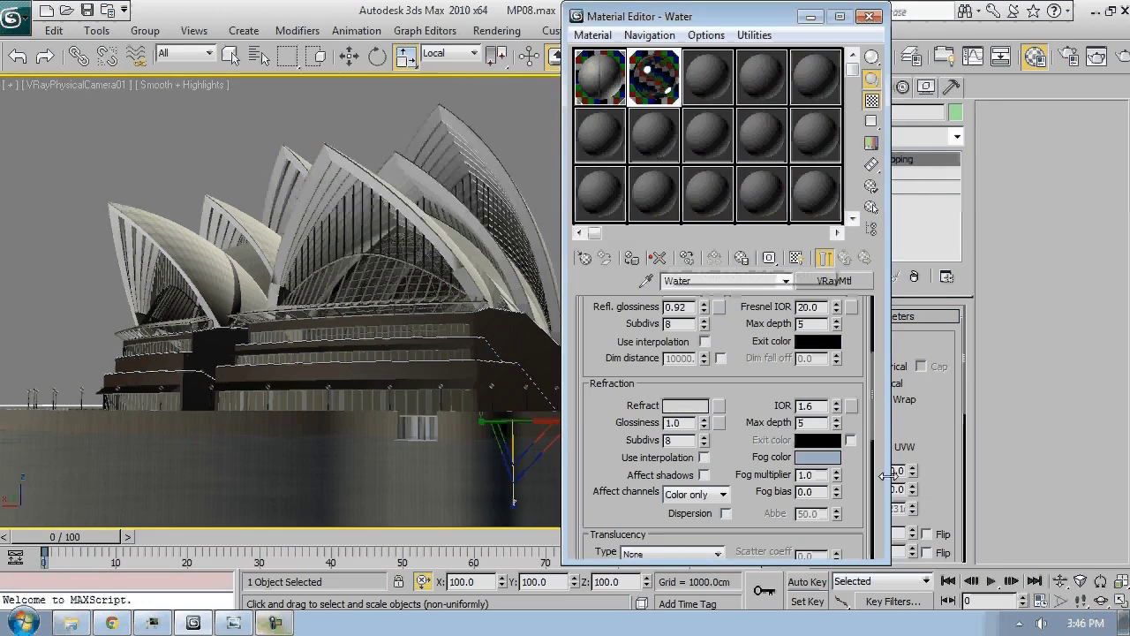
# Set the Water material's fog multiplier to 0.008
pyautogui.doubleClick(814, 474)
pyautogui.write('0.1')
pyautogui.press('Return')
pyautogui.write('0.001')
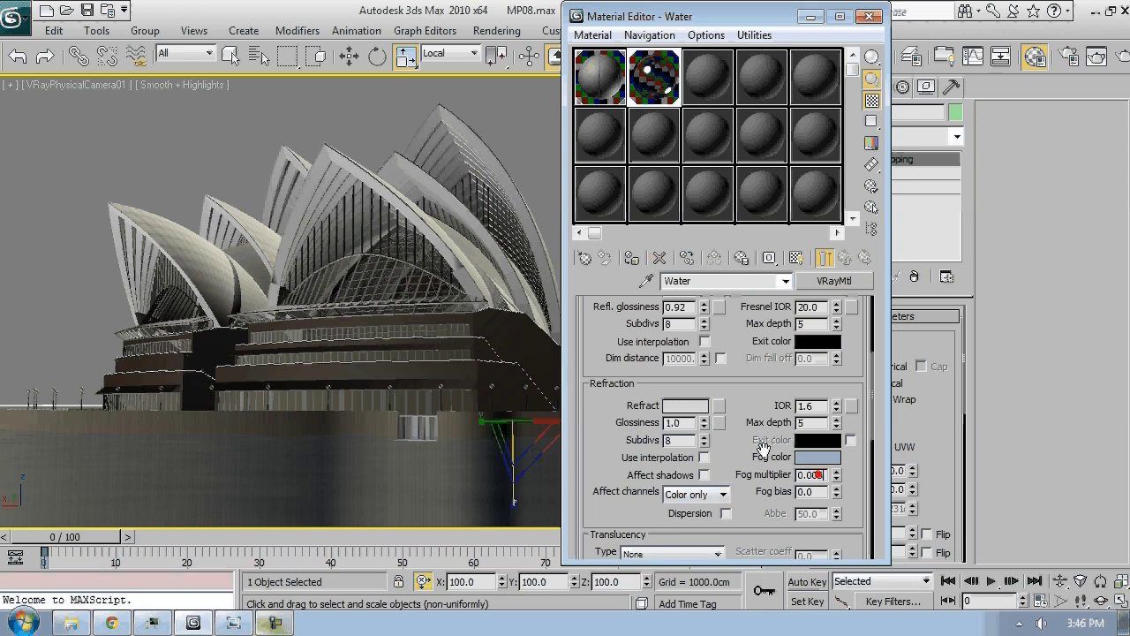
pyautogui.click(819, 475)
pyautogui.doubleClick(811, 474)
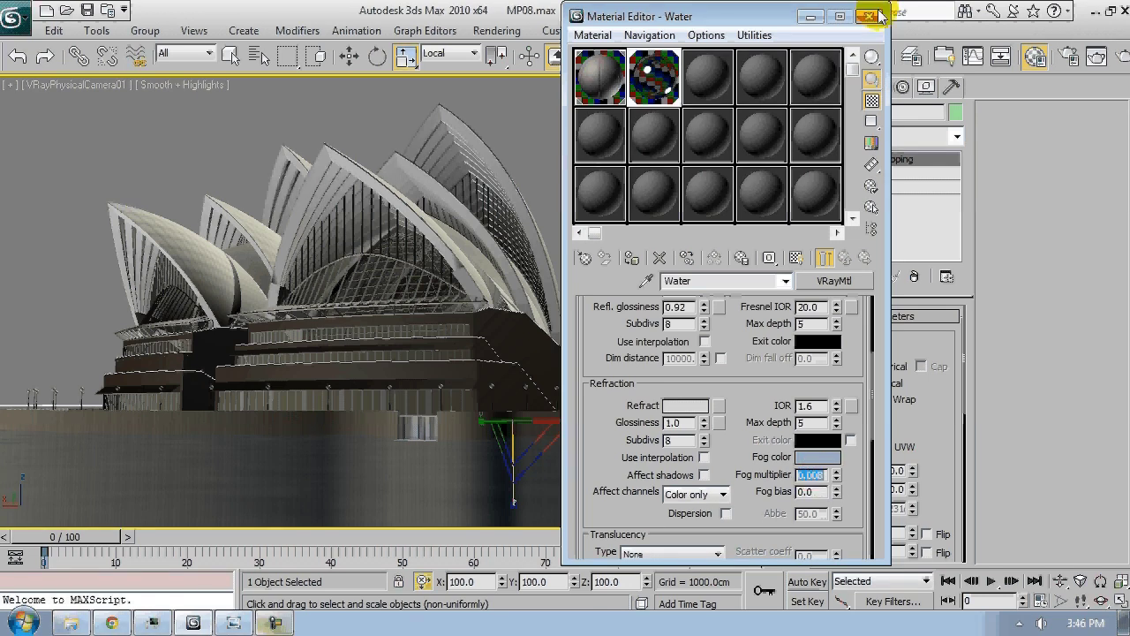
# Set the Water material's translucency type to Soft (water) model
pyautogui.moveTo(765, 389); pyautogui.dragTo(764, 574)
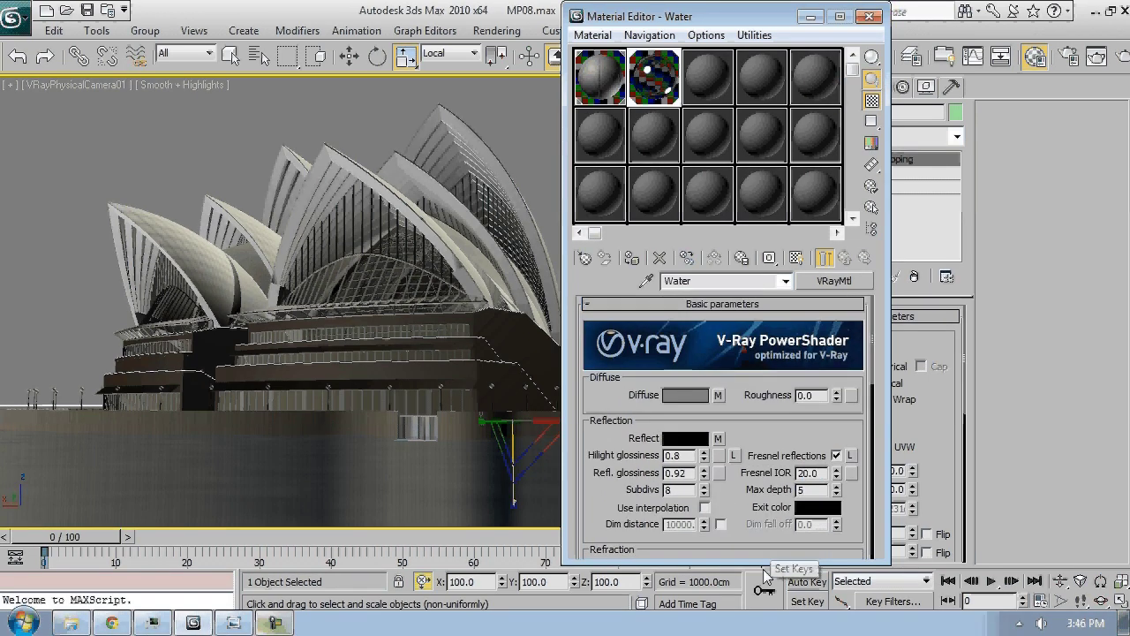
pyautogui.scroll(-5, 640, 451)
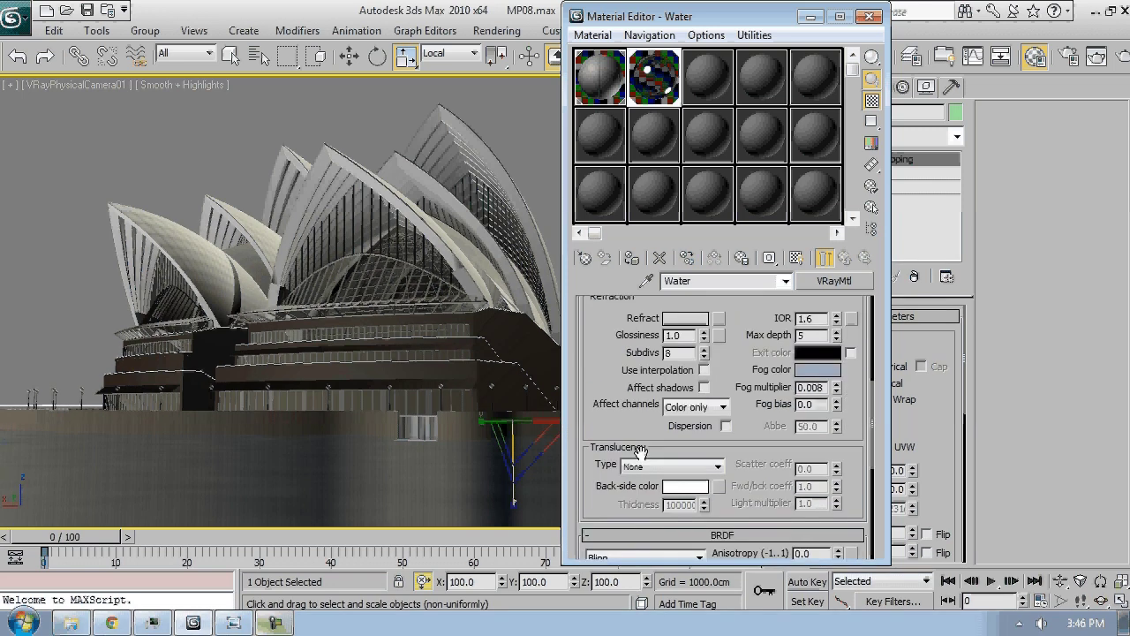
pyautogui.click(658, 466)
pyautogui.click(667, 502)
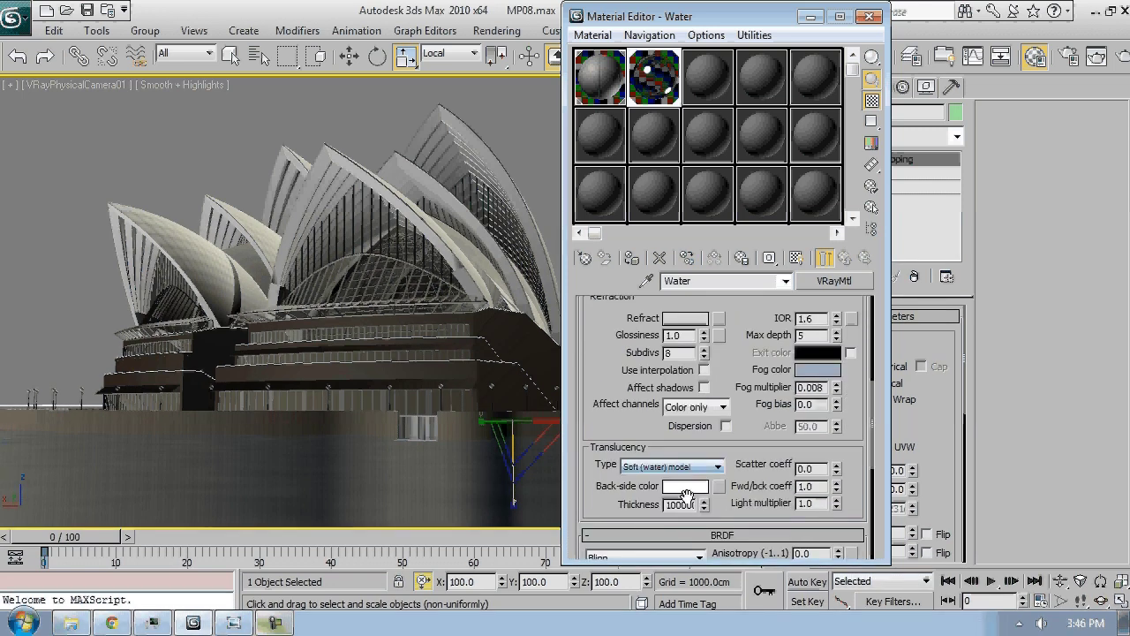
# Copy the Water material's reflection Noise map and paste it as a copy into the bump slot
pyautogui.scroll(-5, 673, 480)
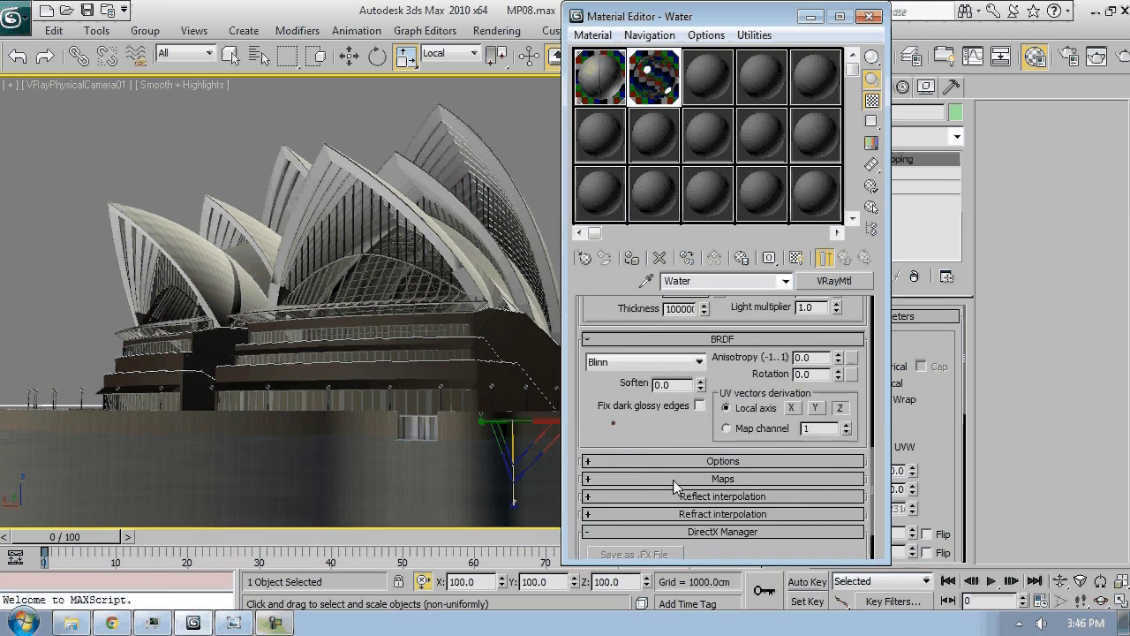
pyautogui.click(673, 480)
pyautogui.scroll(-1, 768, 303)
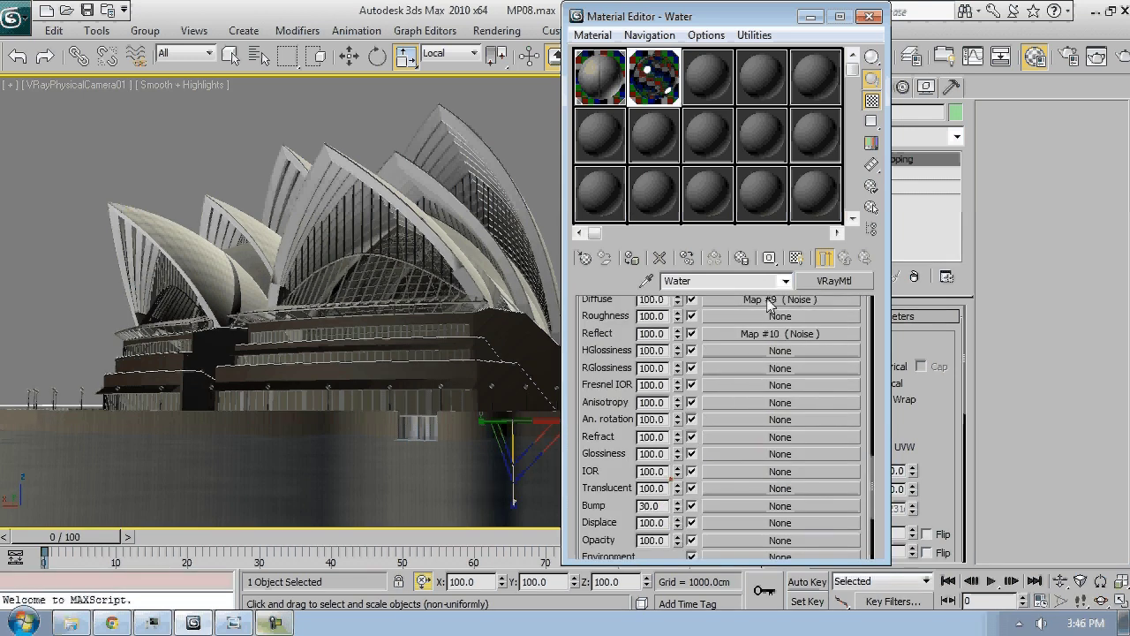
pyautogui.rightClick(775, 332)
pyautogui.click(808, 360)
pyautogui.rightClick(742, 504)
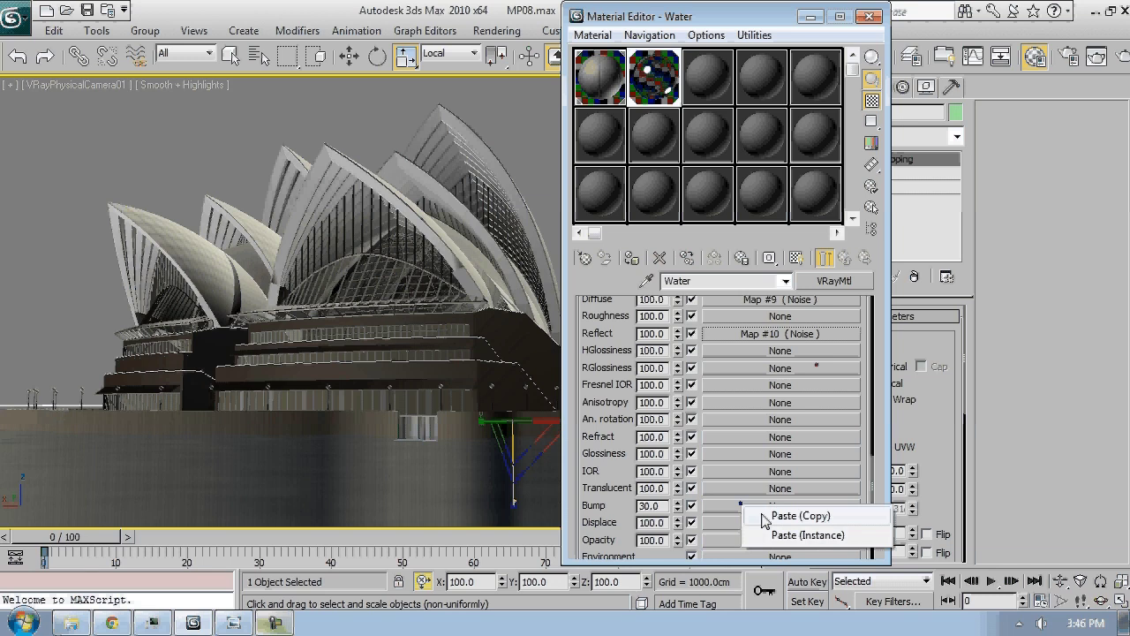
pyautogui.click(783, 517)
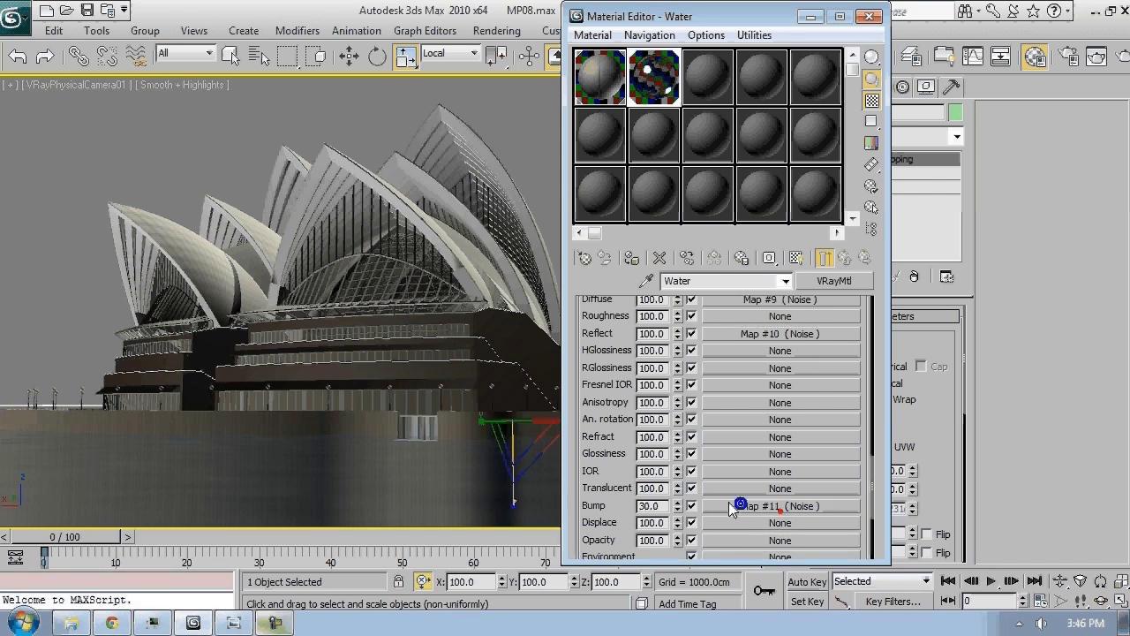
# Set the blur of the Water material's bump Noise map to 5, return to the parent material and close the material editor
pyautogui.click(731, 505)
pyautogui.scroll(-3, 596, 509)
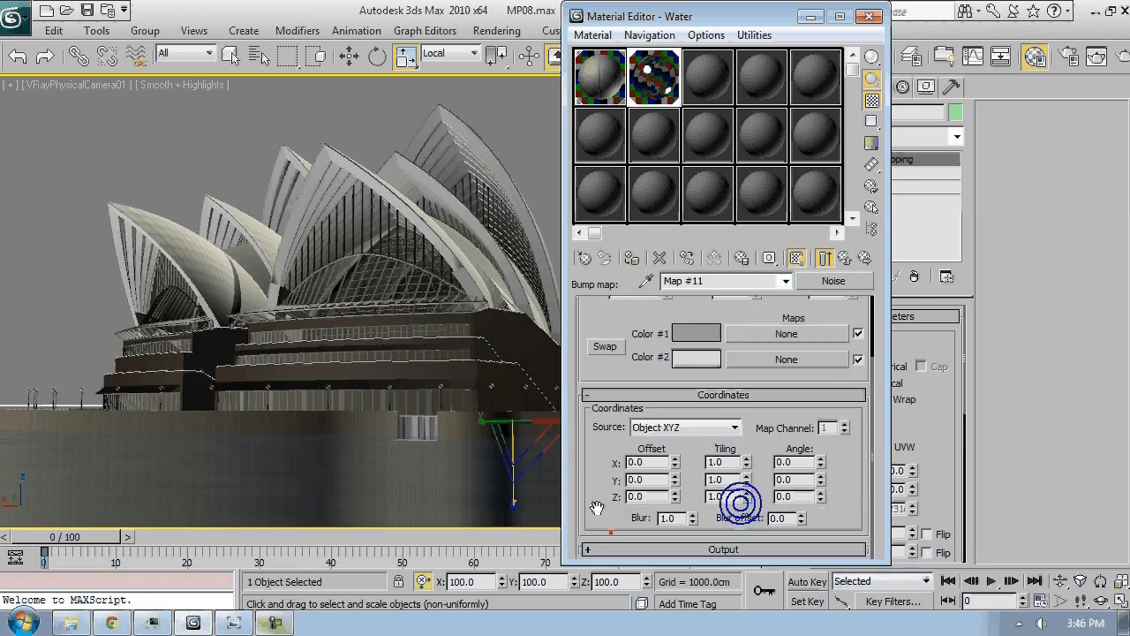
pyautogui.moveTo(680, 518); pyautogui.dragTo(632, 519)
pyautogui.write('5')
pyautogui.press('Return')
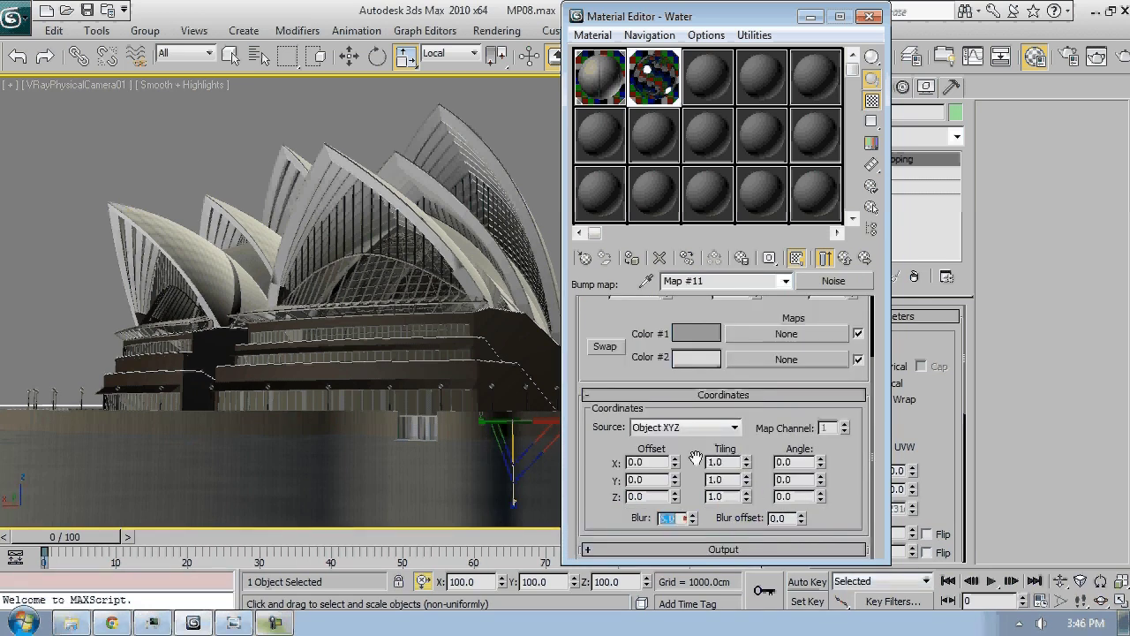
pyautogui.click(843, 261)
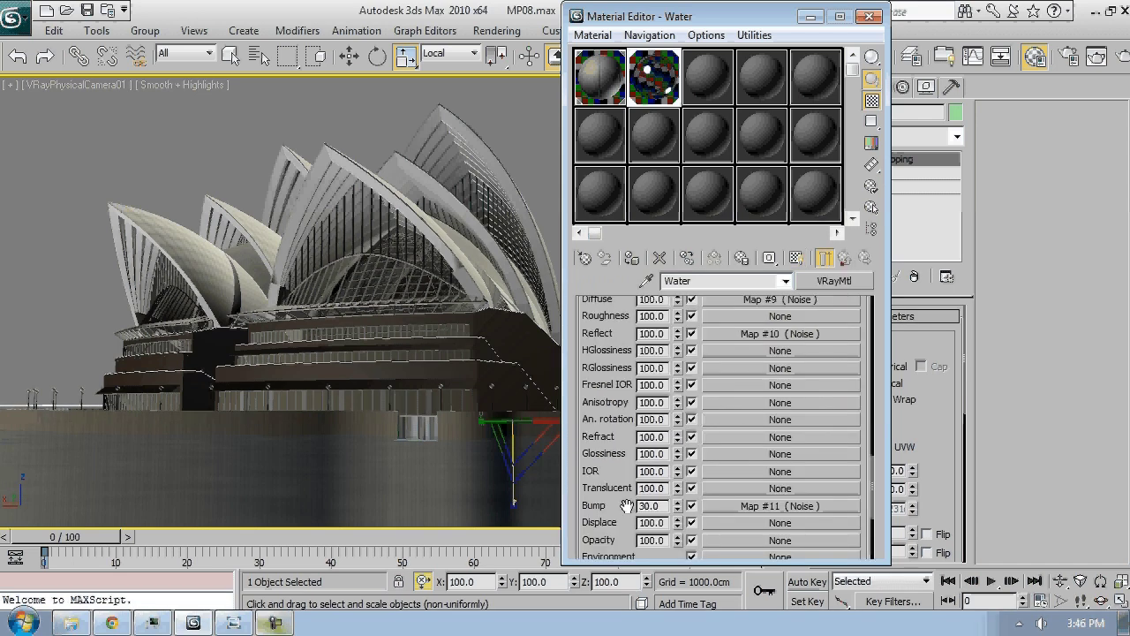
pyautogui.click(876, 11)
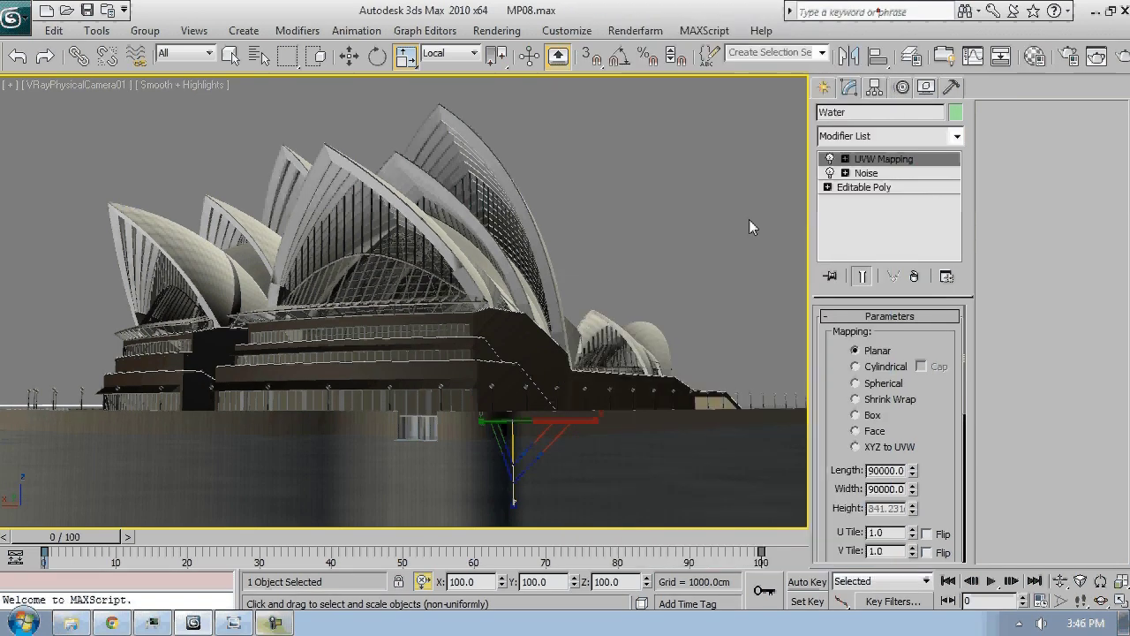
# Switch to the perspective view, clear the selection and examine the waterfront platform in the night reference photo in Windows Photo Viewer
pyautogui.press('p')
pyautogui.click(684, 248)
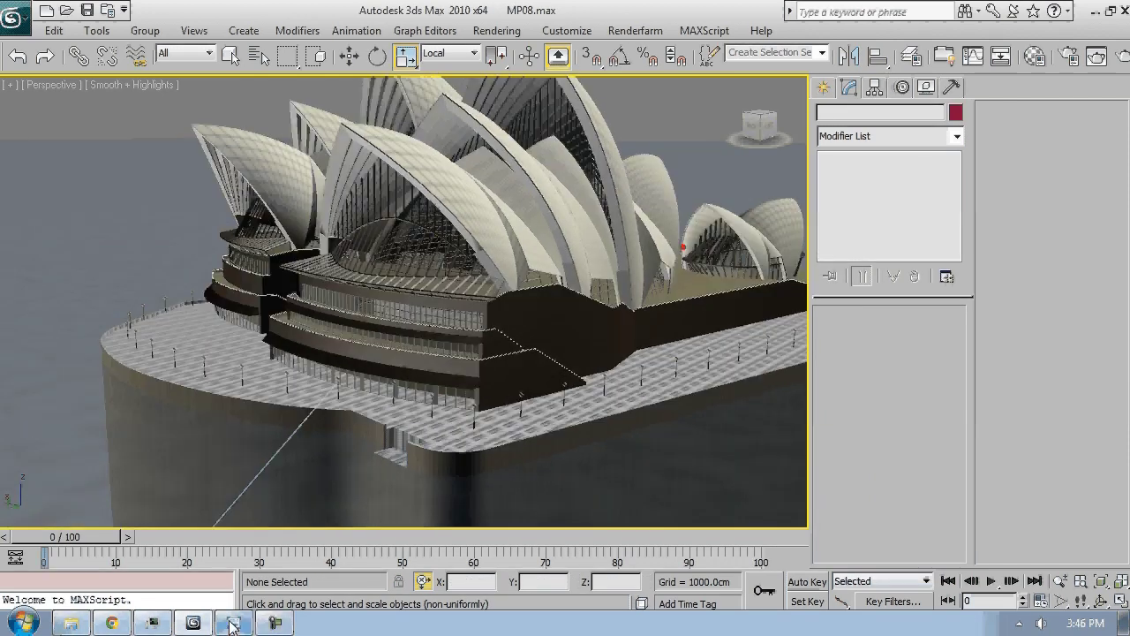
pyautogui.click(231, 623)
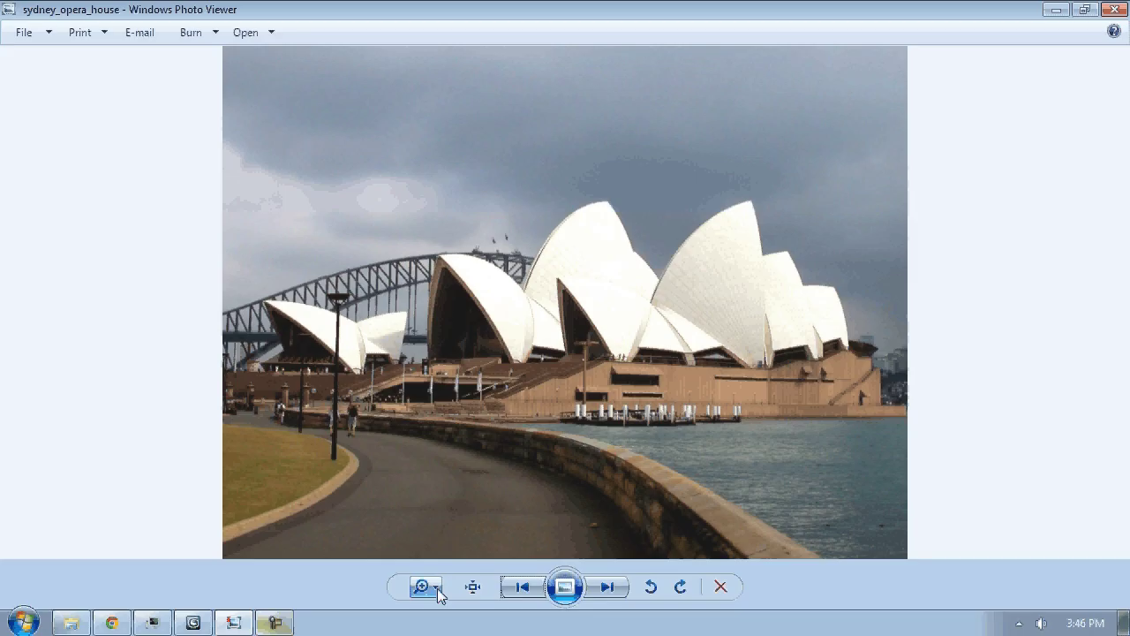
pyautogui.click(609, 584)
pyautogui.scroll(3, 504, 438)
pyautogui.moveTo(199, 471); pyautogui.dragTo(378, 468)
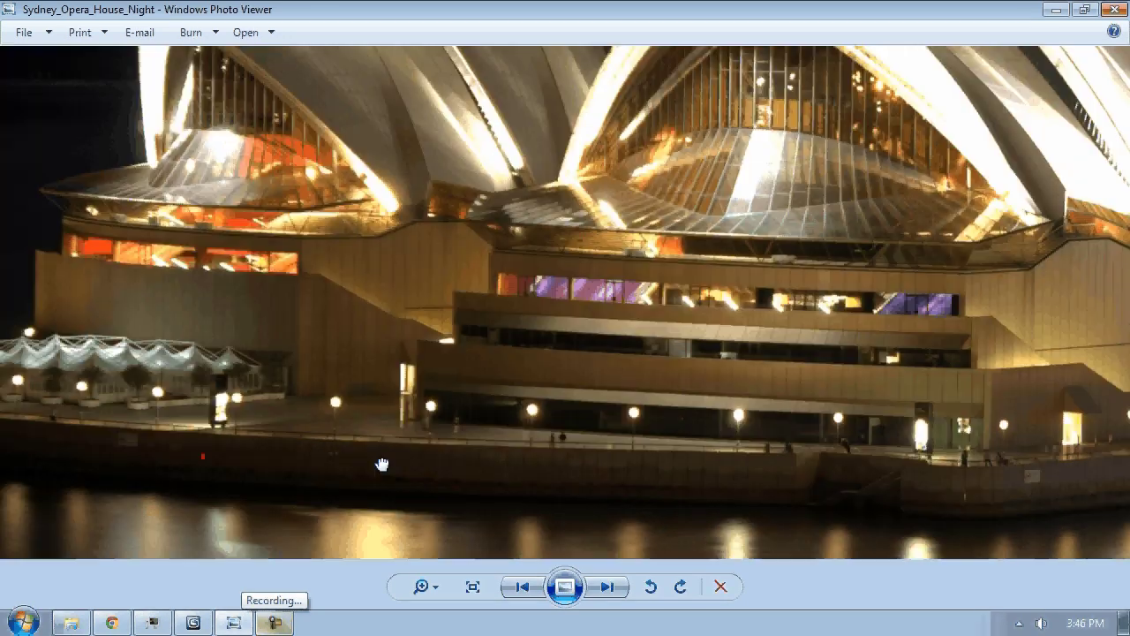
pyautogui.click(212, 623)
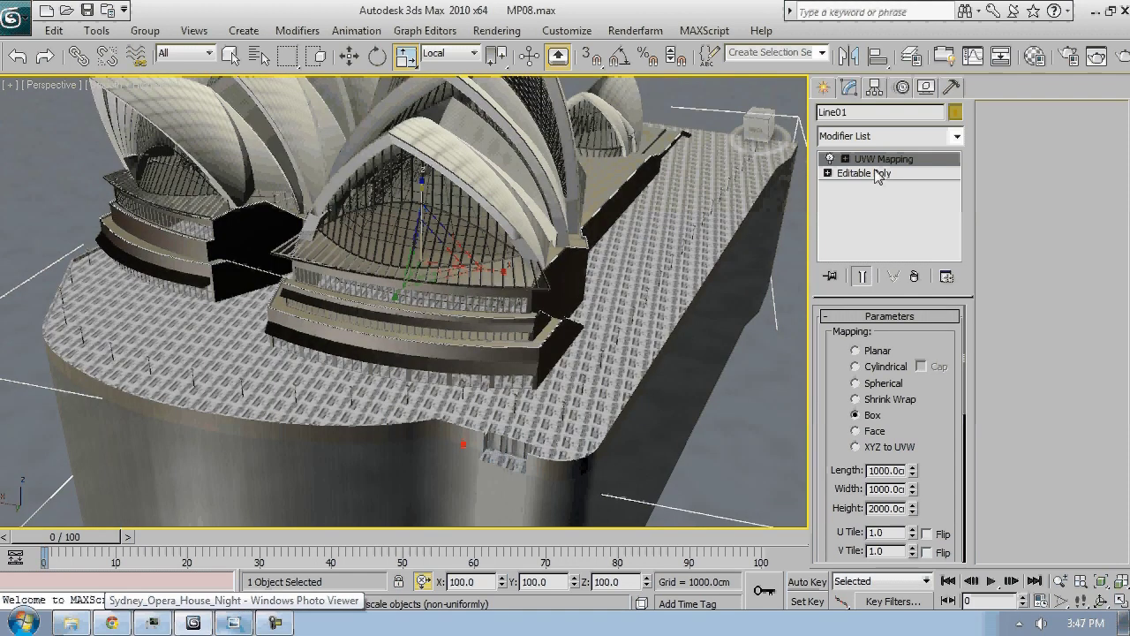
# Open the platform's Editable Poly at polygon level and select the deck surface together with the faces of the recessed landing
pyautogui.click(866, 173)
pyautogui.press('4')
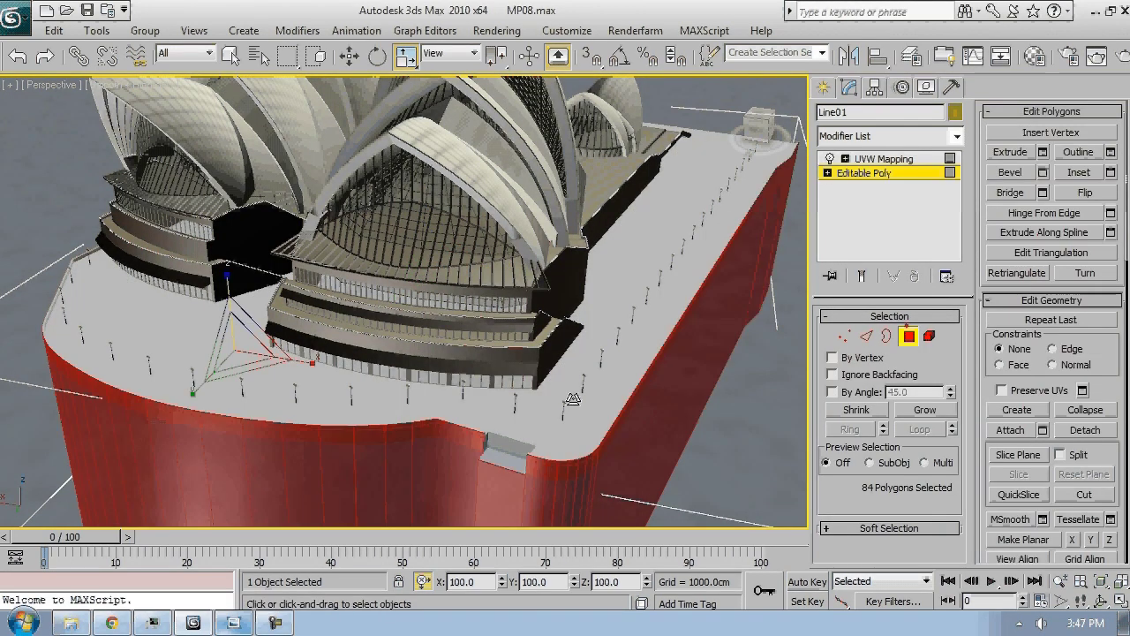
pyautogui.click(573, 399)
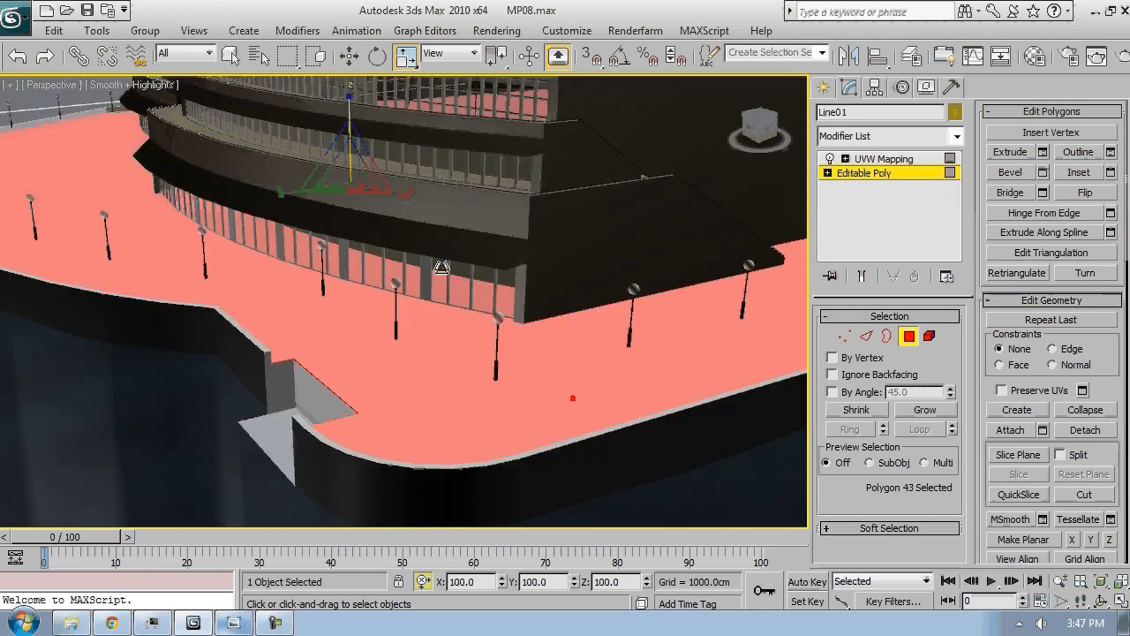
pyautogui.press('w')
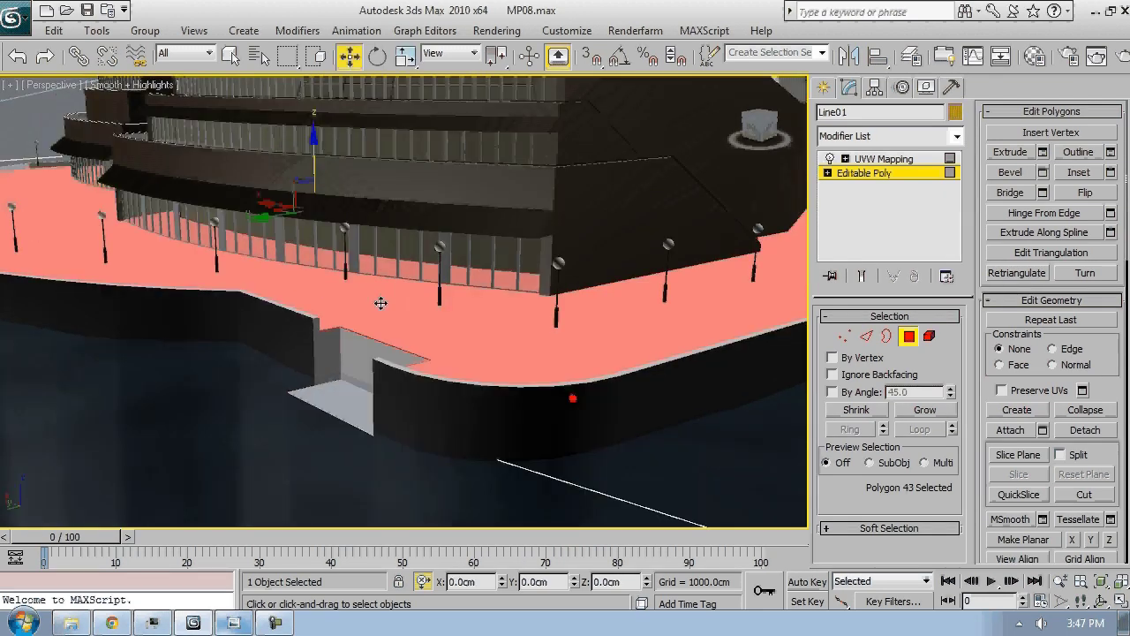
pyautogui.keyDown('alt'); pyautogui.moveTo(381, 303); pyautogui.dragTo(572, 293, button='middle'); pyautogui.keyUp('alt')
pyautogui.keyDown('ctrl'); pyautogui.click(346, 344); pyautogui.keyUp('ctrl')
pyautogui.keyDown('ctrl'); pyautogui.click(346, 344); pyautogui.keyUp('ctrl')
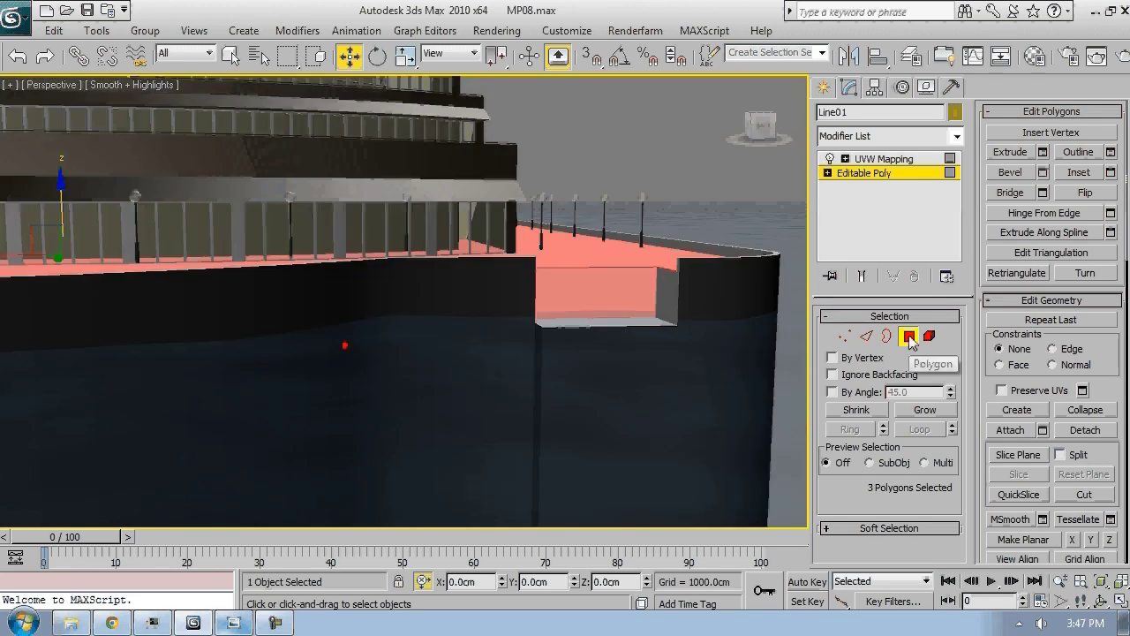
# Check which platform polygons use material IDs 2 and 1 by selecting each ID
pyautogui.scroll(-5, 1055, 468)
pyautogui.click(1051, 454)
pyautogui.click(1046, 481)
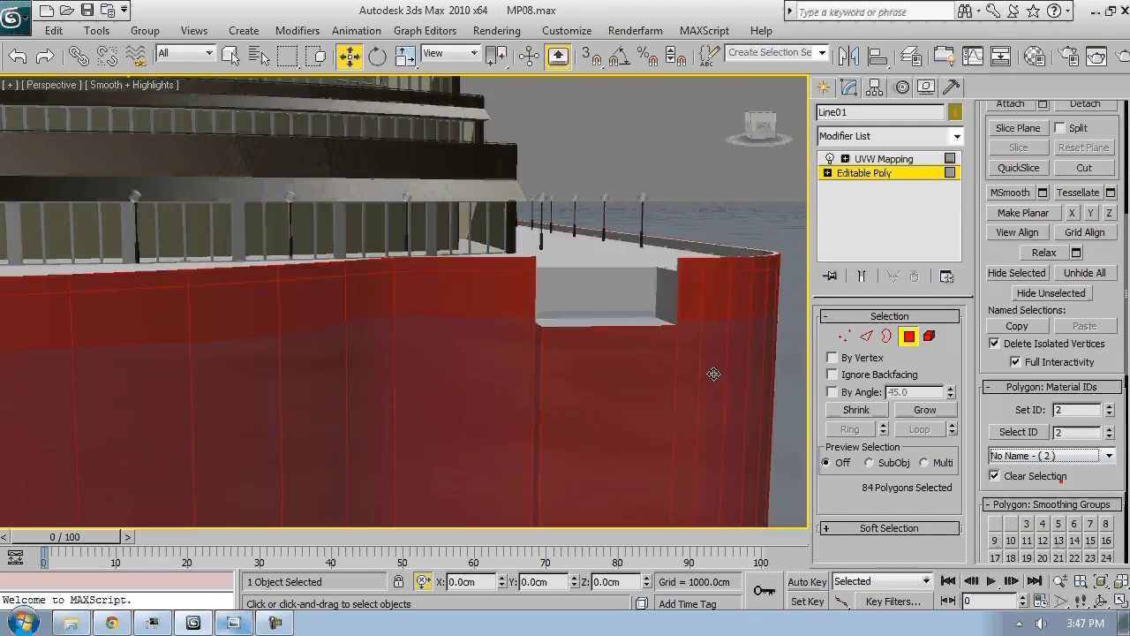
pyautogui.keyDown('alt'); pyautogui.moveTo(713, 374); pyautogui.dragTo(705, 391, button='middle'); pyautogui.keyUp('alt')
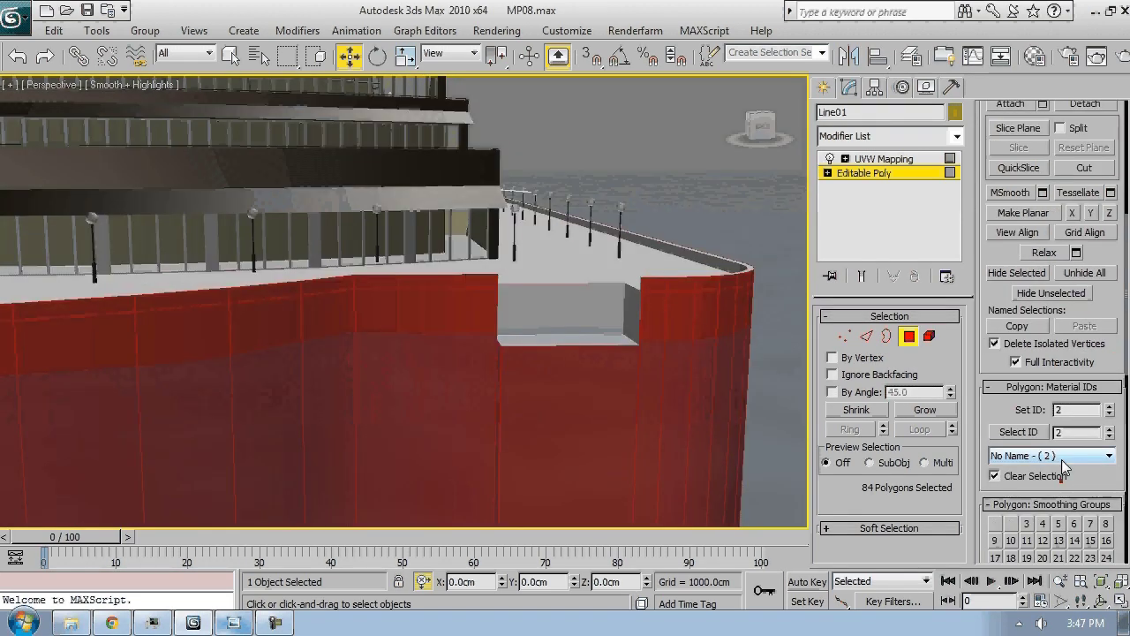
pyautogui.click(1051, 455)
pyautogui.click(1051, 469)
pyautogui.keyDown('alt'); pyautogui.moveTo(527, 292); pyautogui.dragTo(150, 232, button='middle'); pyautogui.keyUp('alt')
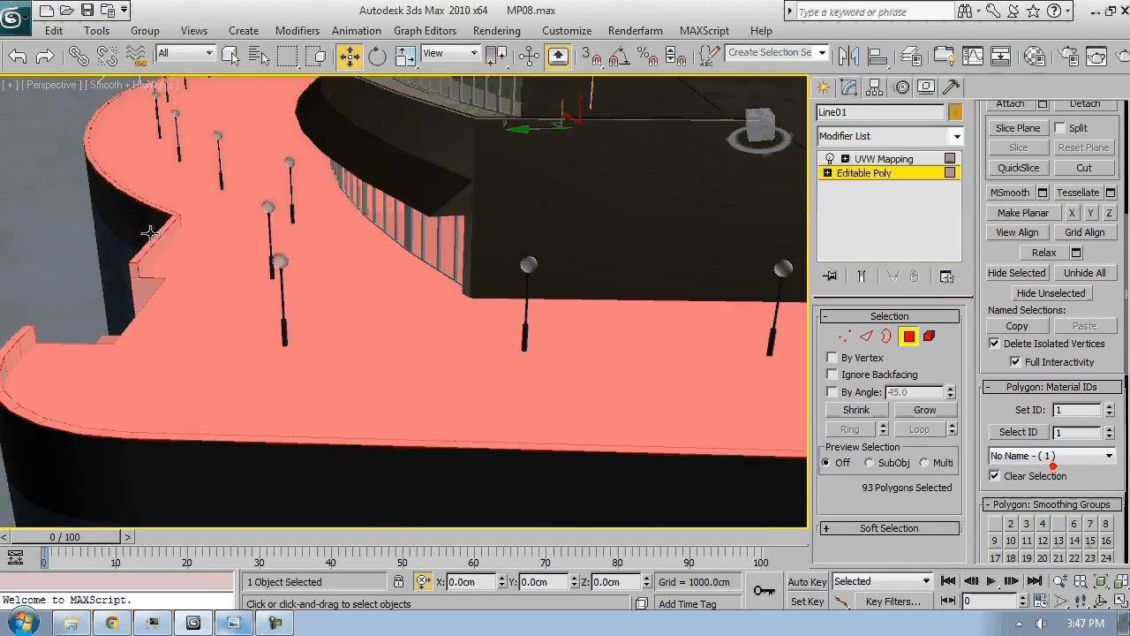
# Enable selection by a 45-degree angle and select the platform's deck surface plus the wall and floor faces of the recessed landing
pyautogui.click(832, 391)
pyautogui.click(21, 330)
pyautogui.keyDown('alt'); pyautogui.moveTo(21, 330); pyautogui.dragTo(660, 335, button='middle'); pyautogui.keyUp('alt')
pyautogui.click(489, 316)
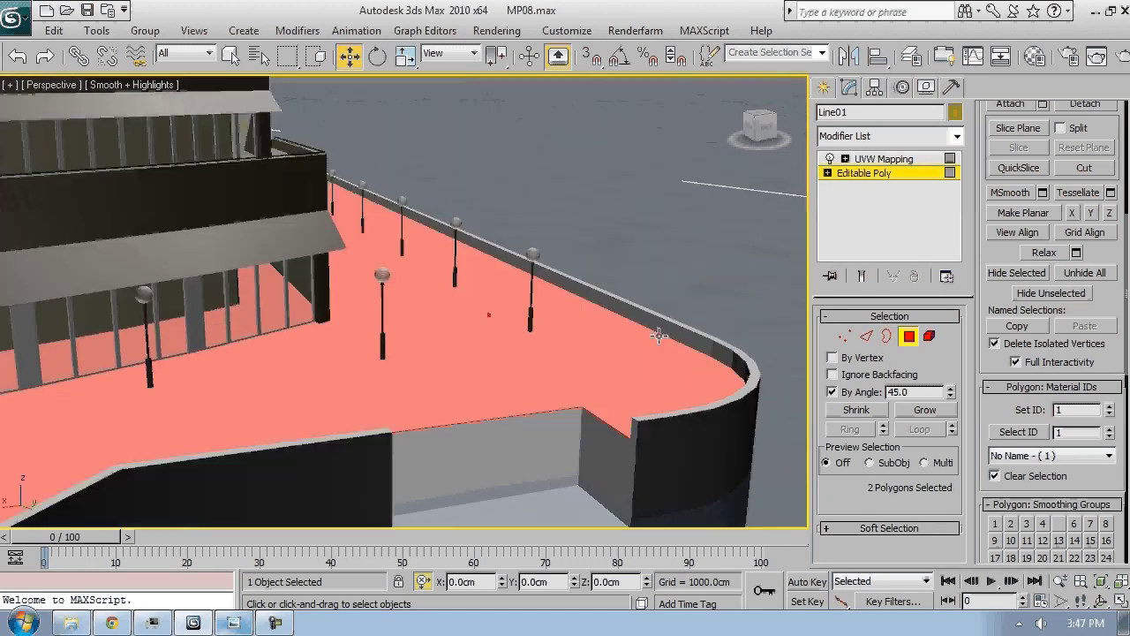
pyautogui.keyDown('ctrl'); pyautogui.click(549, 441); pyautogui.keyUp('ctrl')
pyautogui.keyDown('ctrl'); pyautogui.click(610, 454); pyautogui.keyUp('ctrl')
pyautogui.keyDown('alt'); pyautogui.moveTo(610, 454); pyautogui.dragTo(331, 352, button='middle'); pyautogui.keyUp('alt')
pyautogui.keyDown('ctrl'); pyautogui.click(583, 379); pyautogui.keyUp('ctrl')
pyautogui.keyDown('ctrl'); pyautogui.click(328, 337); pyautogui.keyUp('ctrl')
pyautogui.scroll(-4, 328, 336)
pyautogui.keyDown('alt'); pyautogui.moveTo(383, 323); pyautogui.dragTo(584, 337, button='middle'); pyautogui.keyUp('alt')
# Assign the unused VRayMtl_3 material to the selected deck polygons and return to the platform's UVW Mapping modifier
pyautogui.press('m')
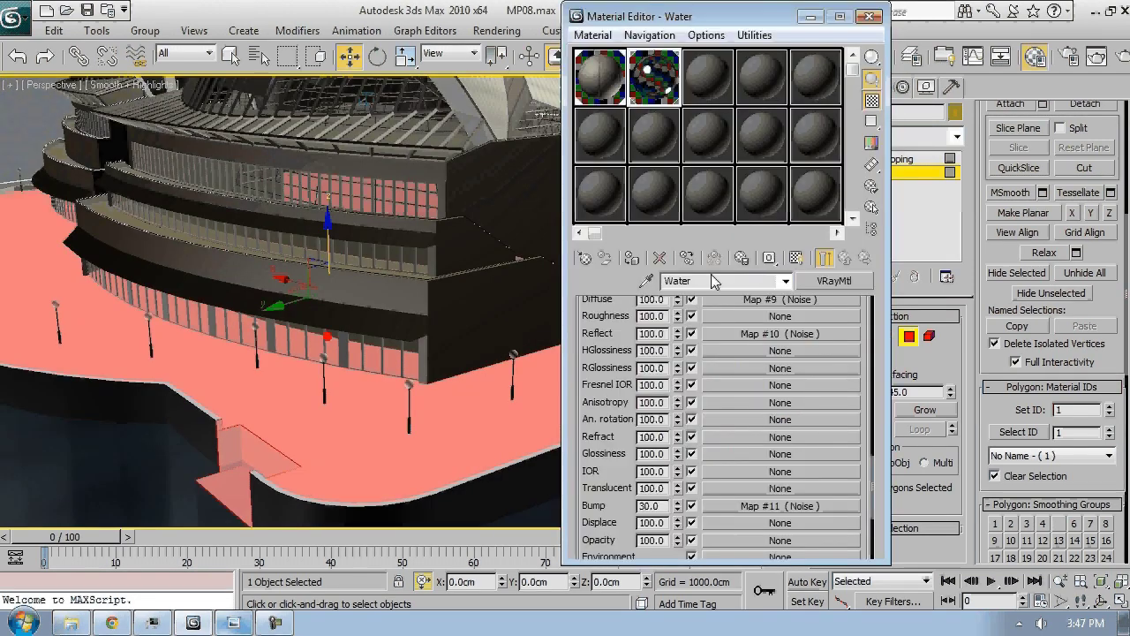
pyautogui.click(712, 78)
pyautogui.click(632, 256)
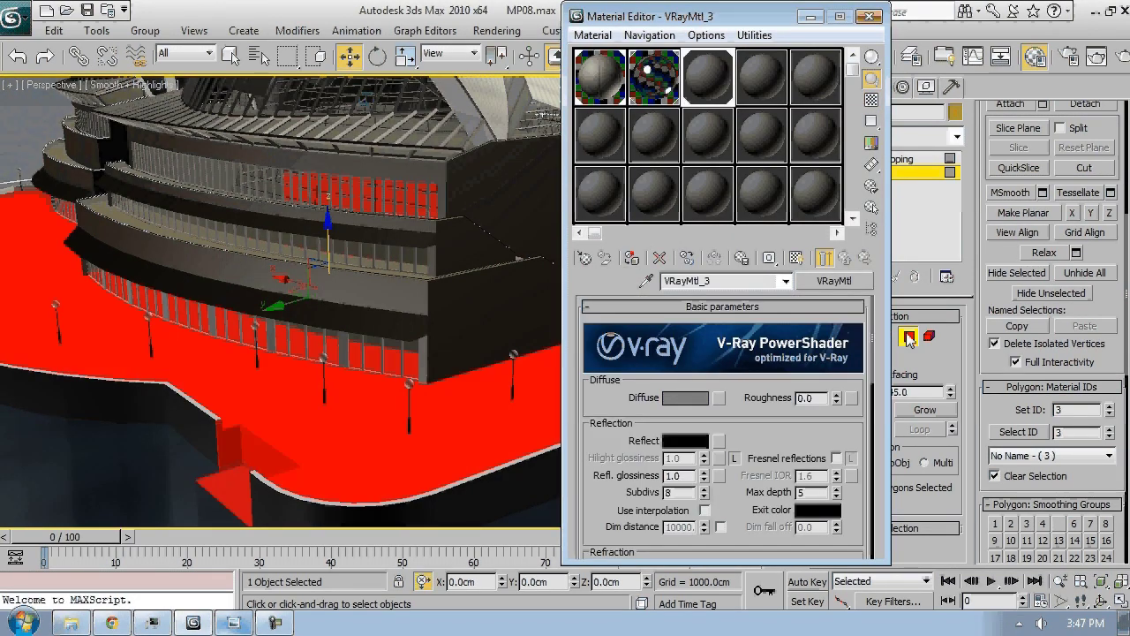
pyautogui.click(926, 161)
pyautogui.moveTo(464, 321); pyautogui.dragTo(433, 321, button='middle')
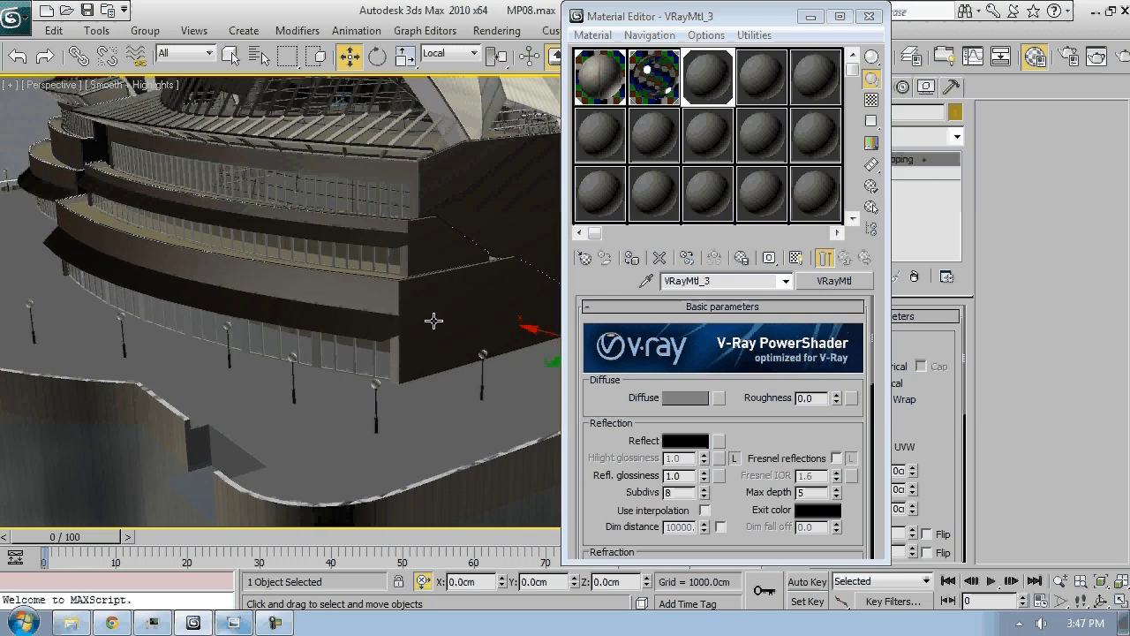
# Add a Cellular map to VRayMtl_3's diffuse colour and turn on its display in the viewport
pyautogui.click(232, 623)
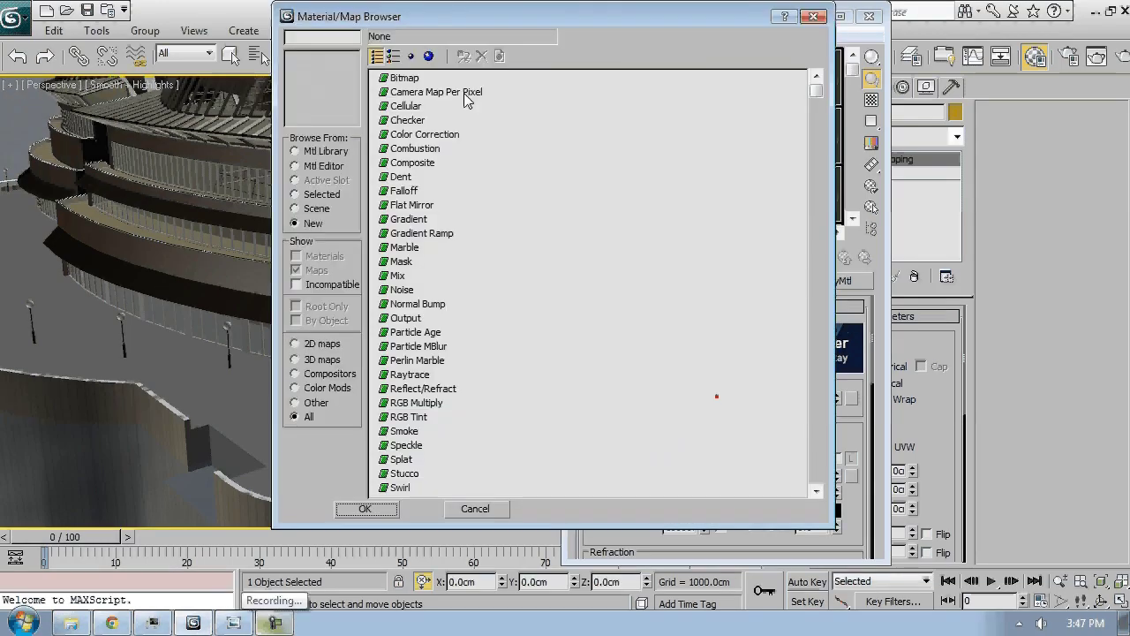
pyautogui.click(428, 55)
pyautogui.doubleClick(615, 133)
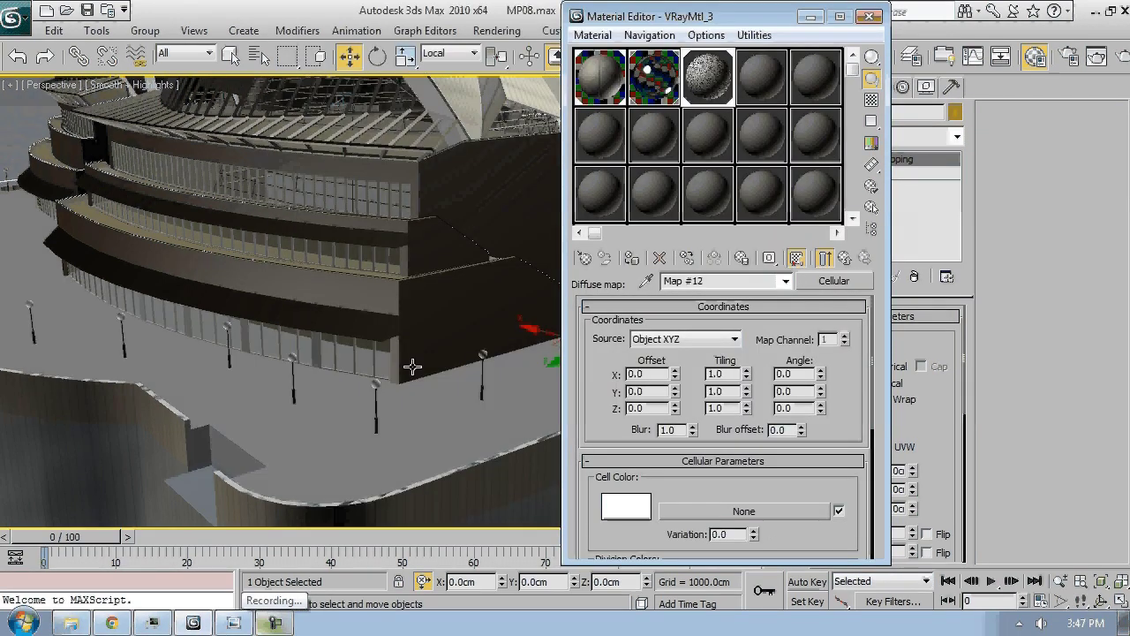
pyautogui.scroll(3, 409, 368)
pyautogui.scroll(3, 438, 319)
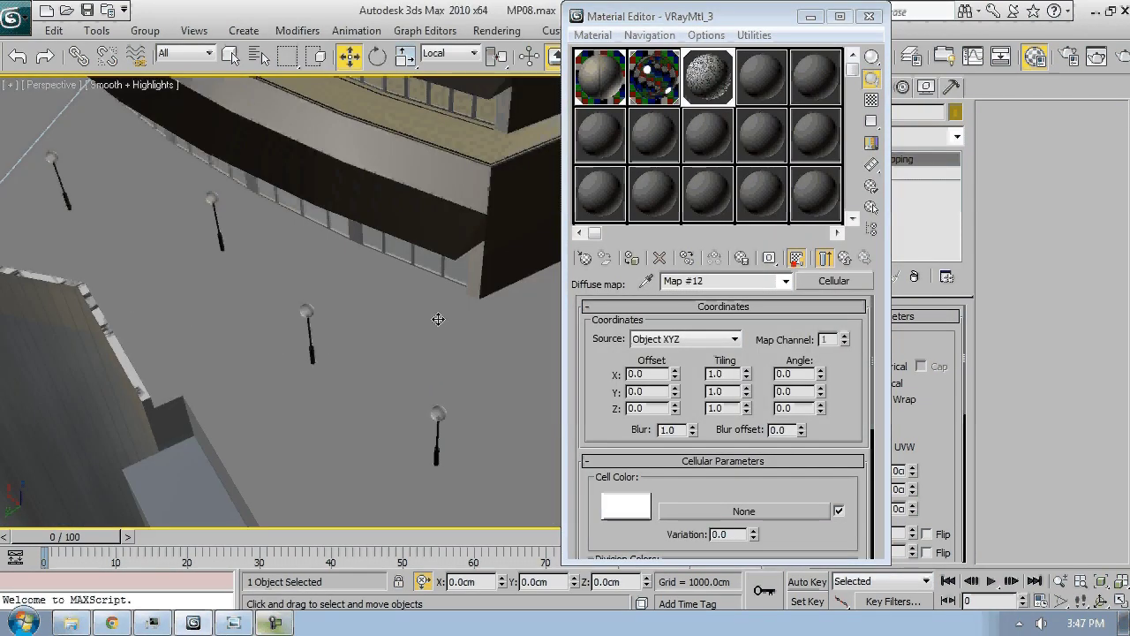
pyautogui.scroll(-5, 438, 318)
pyautogui.scroll(-5, 279, 409)
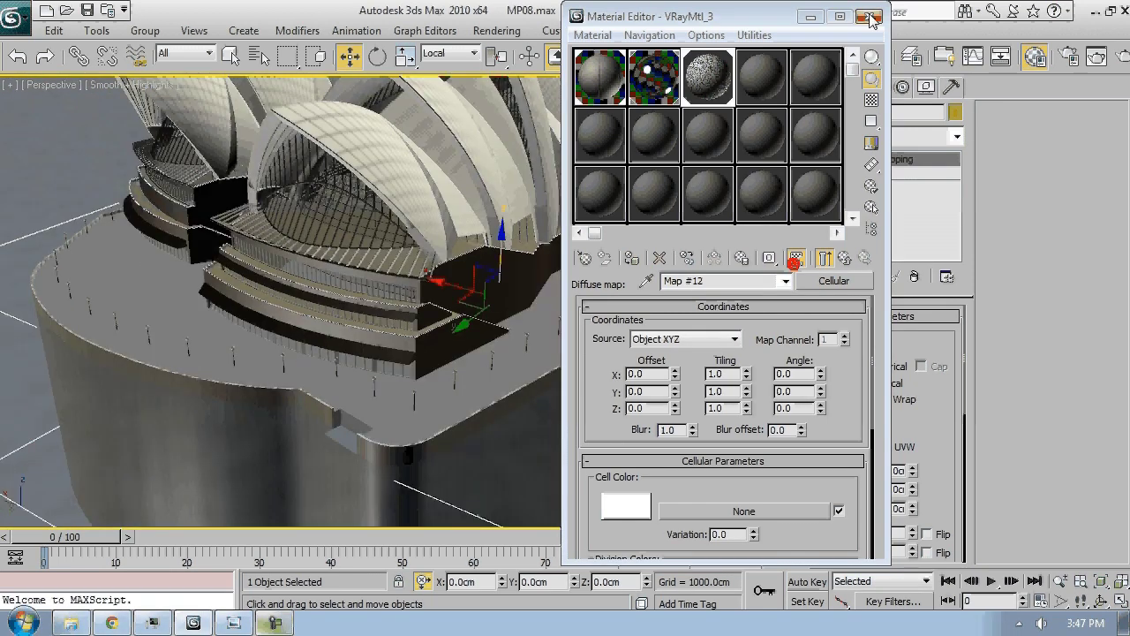
# Close the material editor and collapse the platform's UVW Mapping modifier into its Editable Poly
pyautogui.click(871, 20)
pyautogui.rightClick(560, 184)
pyautogui.rightClick(912, 161)
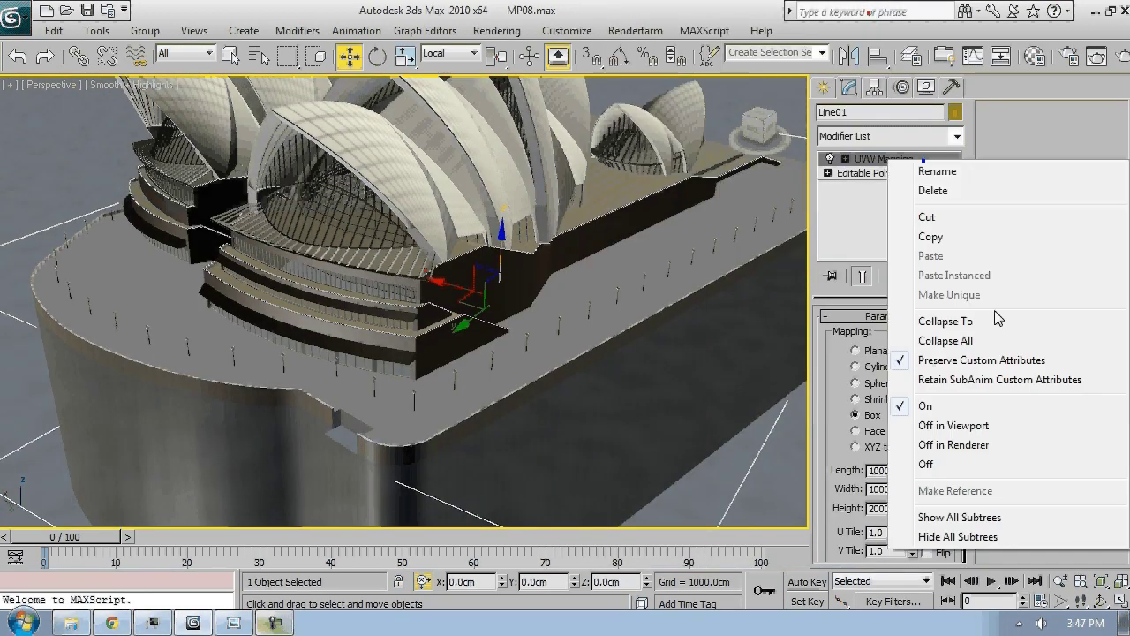
pyautogui.click(997, 320)
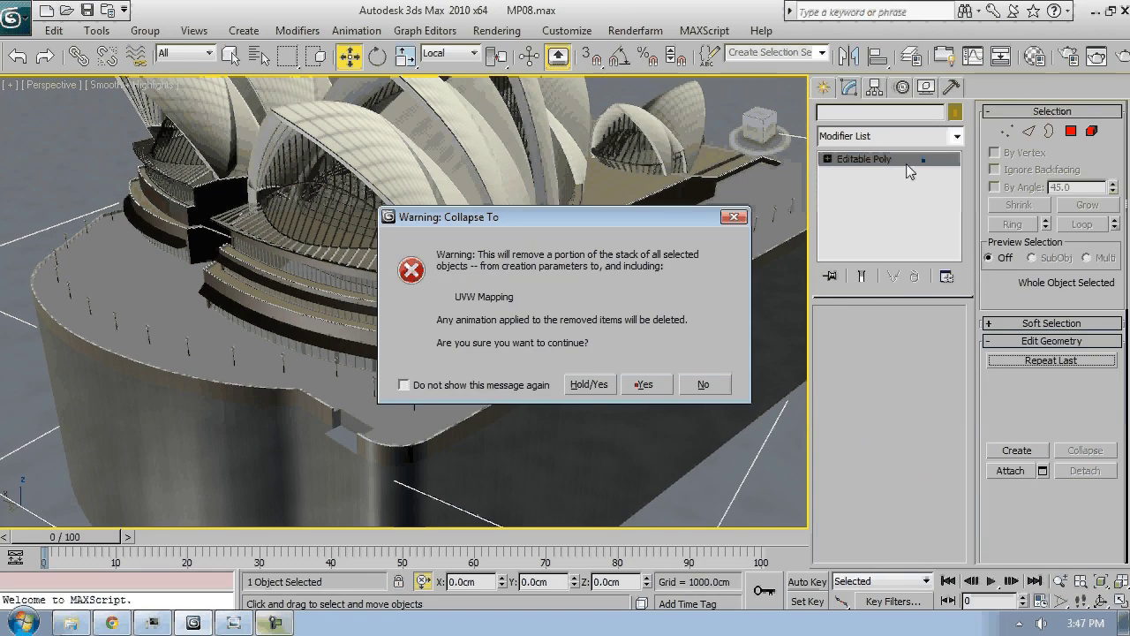
pyautogui.click(644, 384)
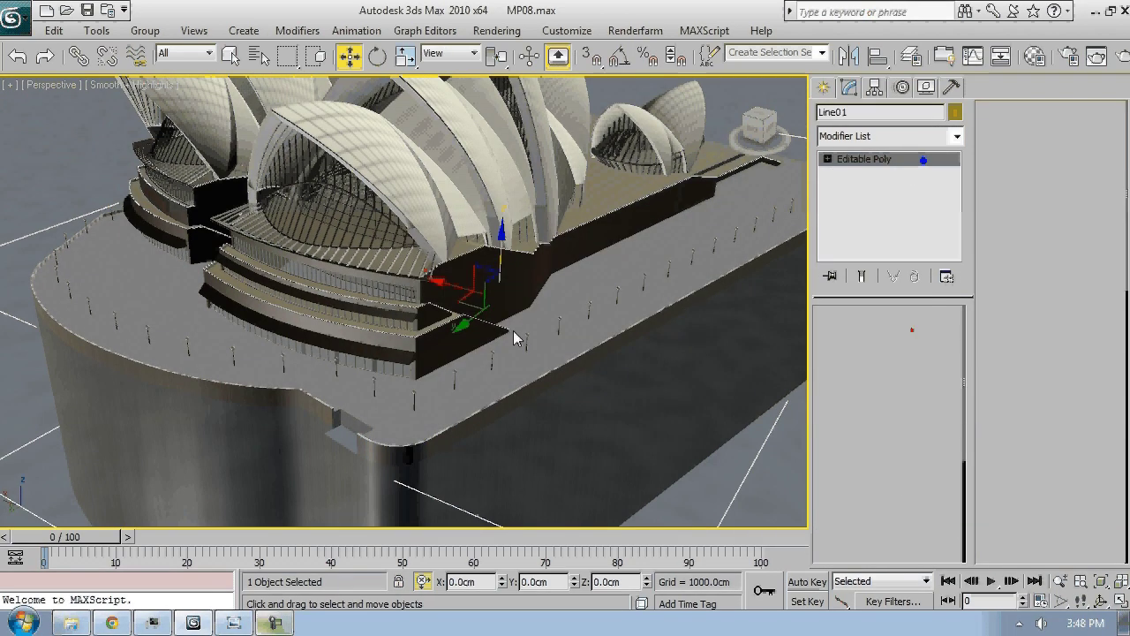
# Apply a new UVW Map modifier to the platform's selected deck polygons
pyautogui.click(883, 136)
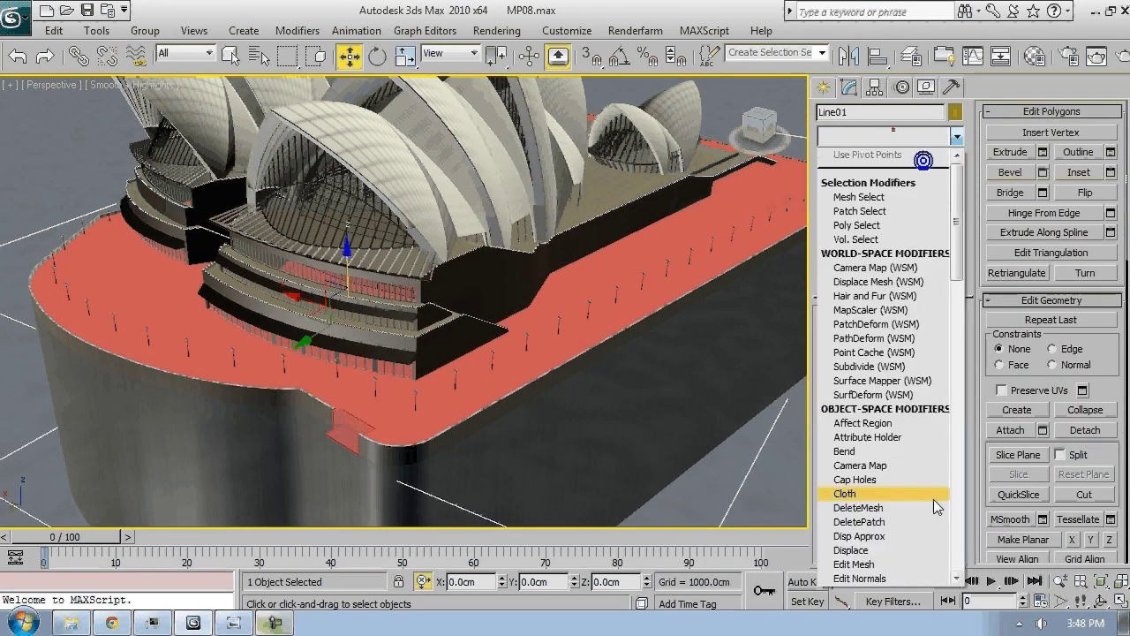
pyautogui.scroll(-15, 894, 495)
pyautogui.click(883, 437)
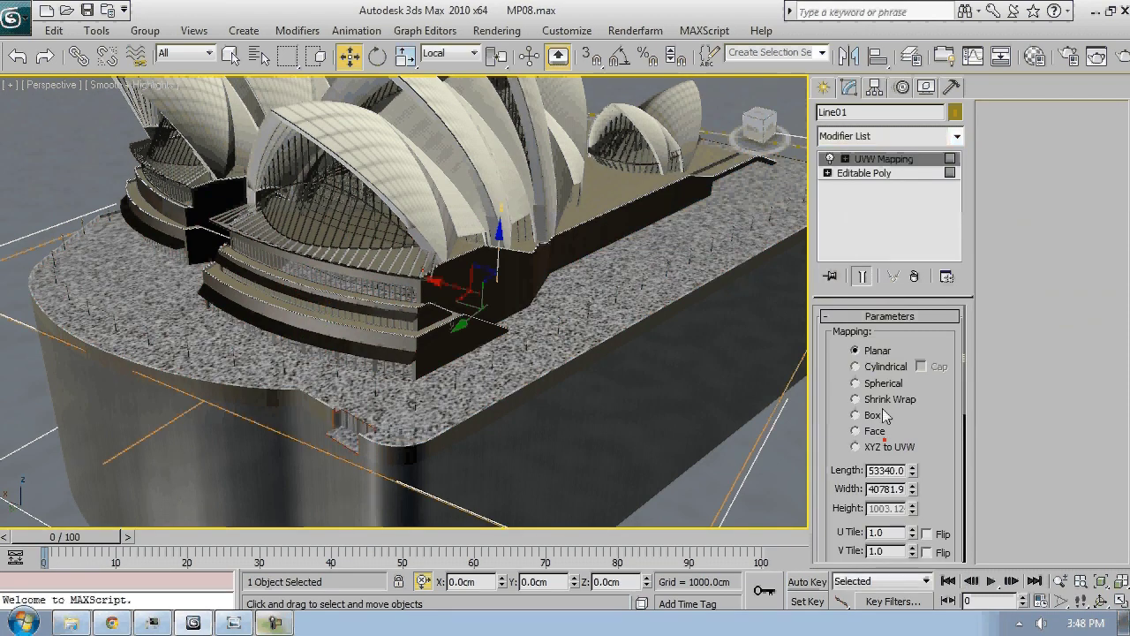
# Switch the platform's UVW Mapping to Box and set its height to 50000
pyautogui.click(882, 408)
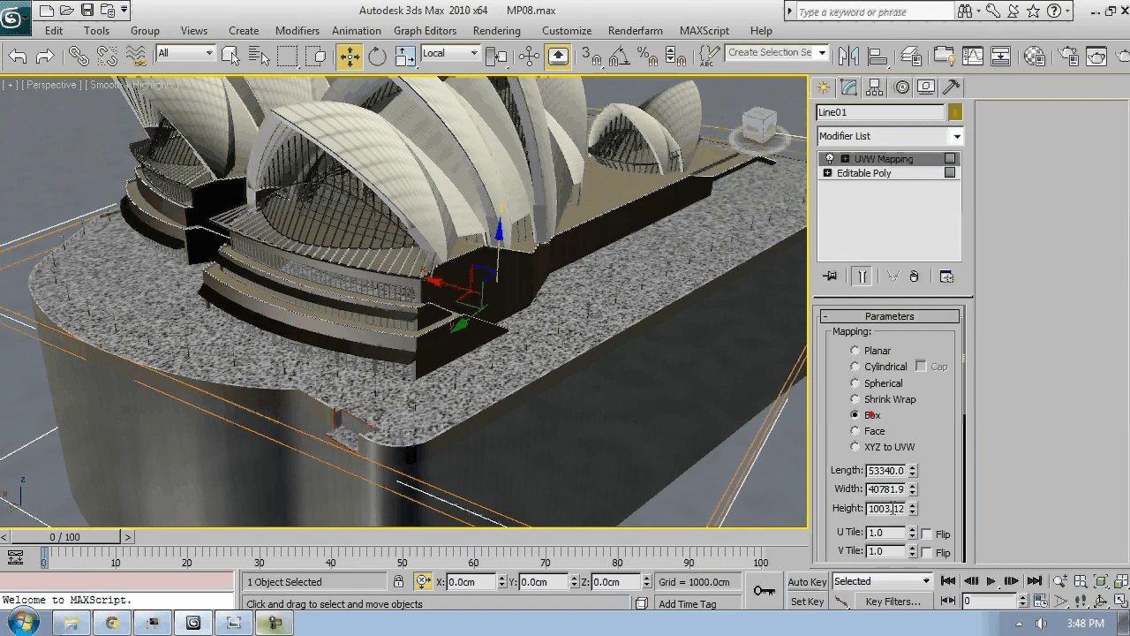
pyautogui.doubleClick(894, 508)
pyautogui.write('500')
pyautogui.press('Return')
pyautogui.keyDown('alt'); pyautogui.moveTo(629, 385); pyautogui.dragTo(797, 190, button='middle'); pyautogui.keyUp('alt')
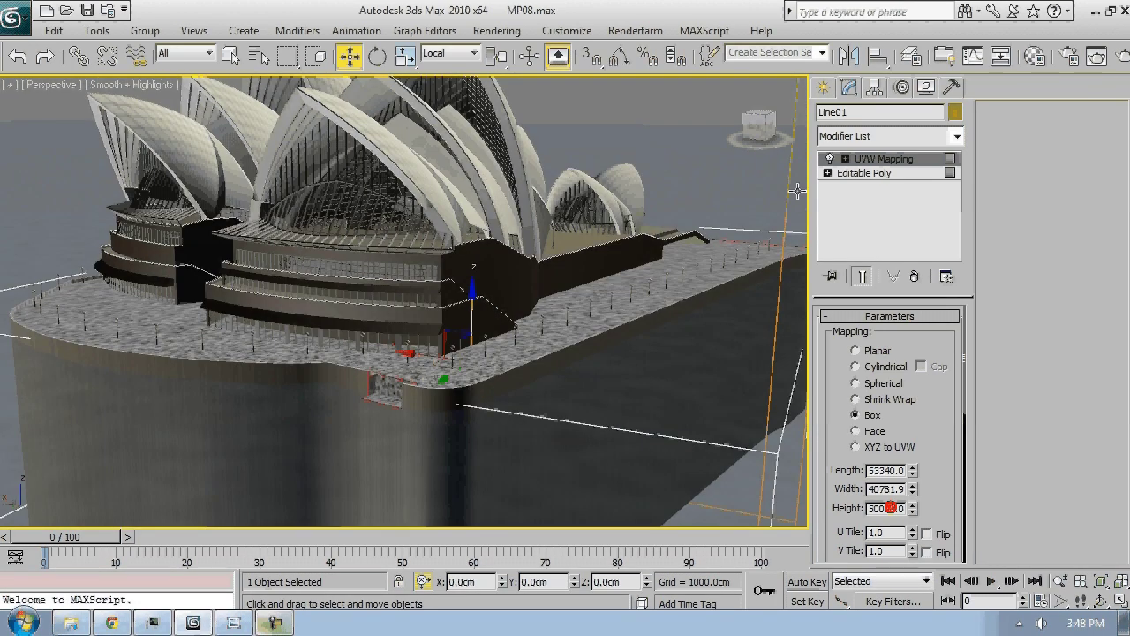
# Try to scale the UVW Mapping gizmo on the platform's deck polygons
pyautogui.click(886, 159)
pyautogui.press('r')
pyautogui.keyDown('alt'); pyautogui.moveTo(470, 264); pyautogui.dragTo(452, 341, button='middle'); pyautogui.keyUp('alt')
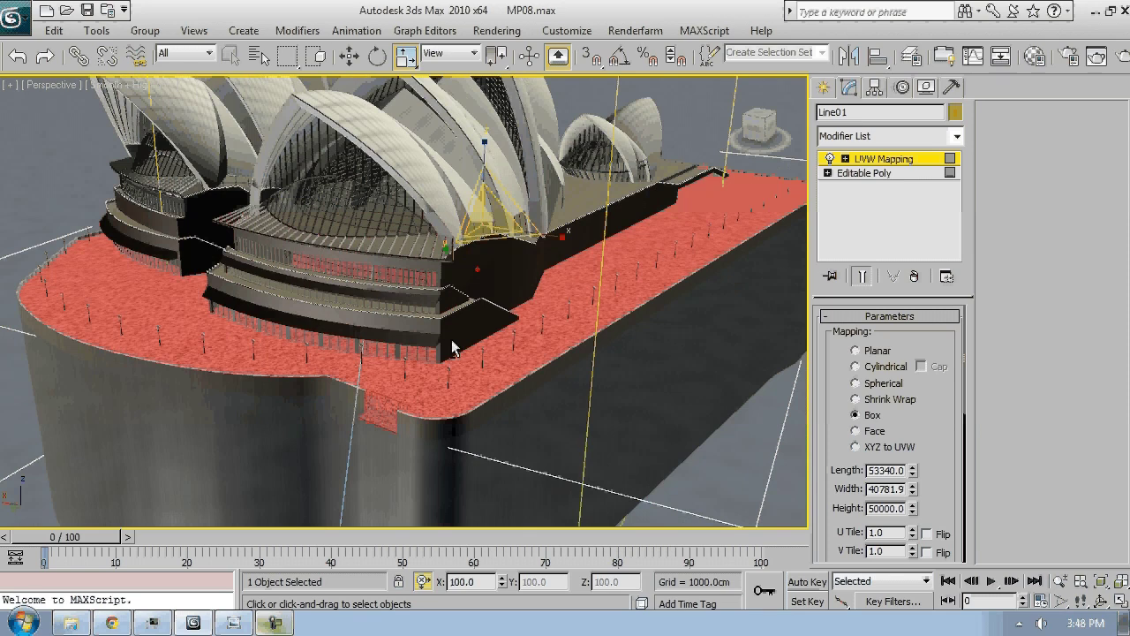
pyautogui.scroll(3, 451, 339)
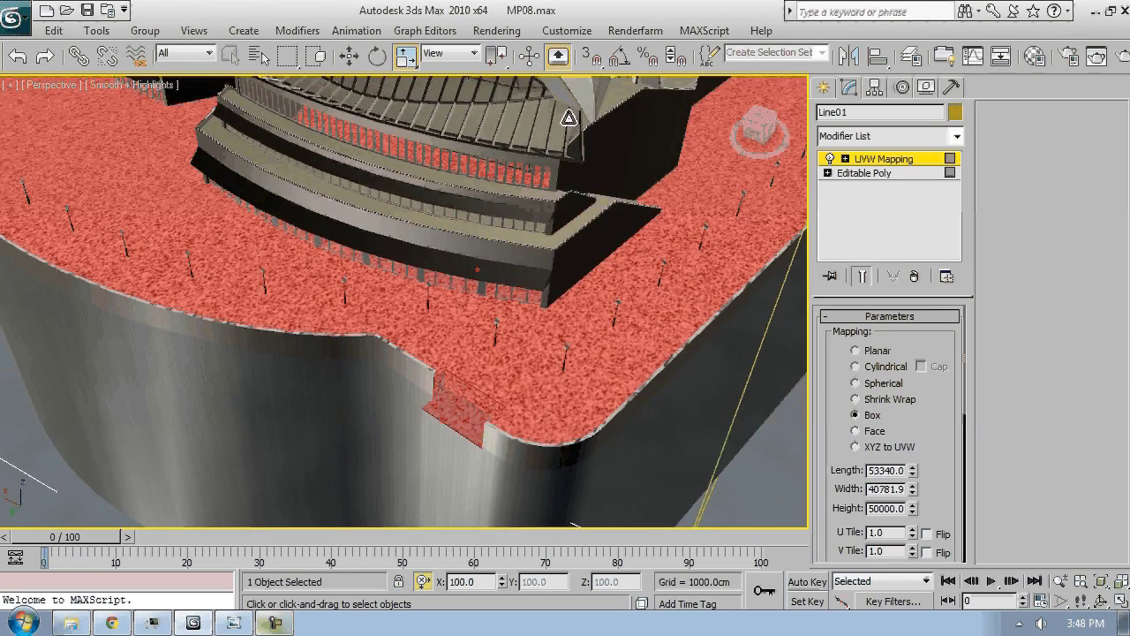
pyautogui.moveTo(569, 118); pyautogui.dragTo(567, 284, button='middle')
pyautogui.moveTo(538, 167); pyautogui.dragTo(531, 203)
pyautogui.keyDown('alt'); pyautogui.moveTo(530, 203); pyautogui.dragTo(607, 232, button='middle'); pyautogui.keyUp('alt')
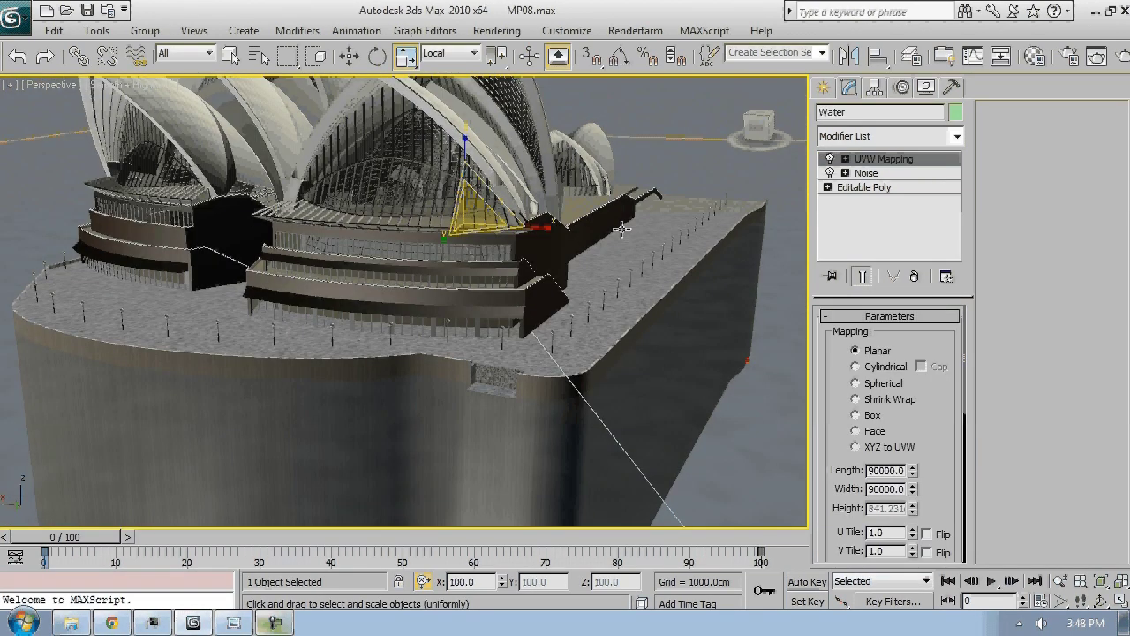
pyautogui.keyDown('alt'); pyautogui.moveTo(623, 230); pyautogui.dragTo(662, 110, button='middle'); pyautogui.keyUp('alt')
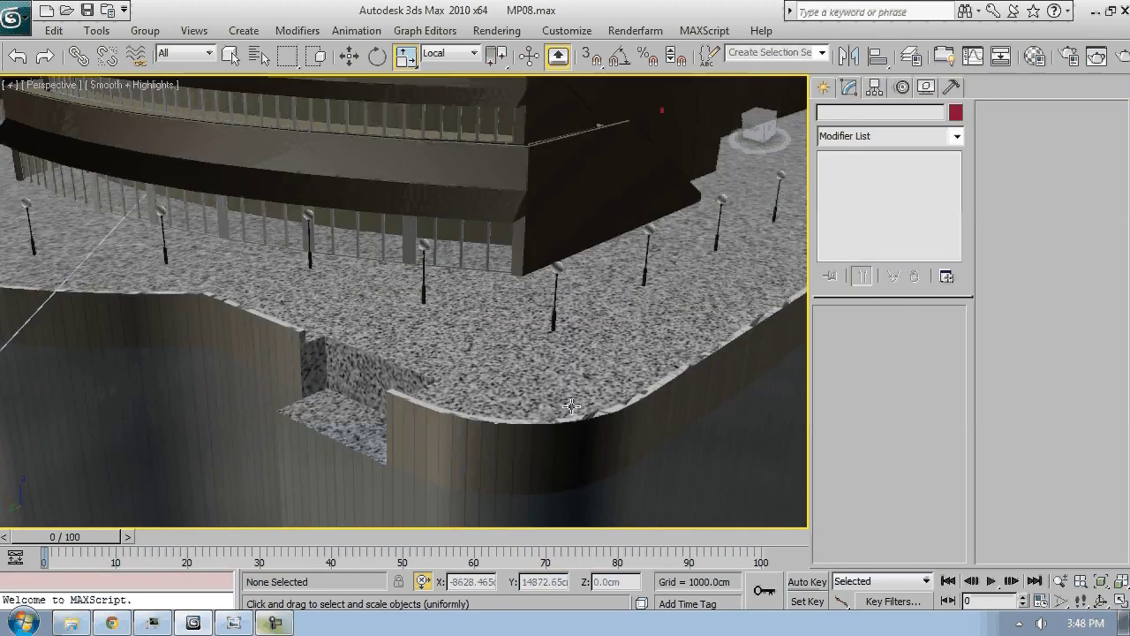
# Reselect the platform and set the Cellular map's cell colour to beige, RGB 209, 202, 166, using the Opera House photo as reference
pyautogui.click(571, 405)
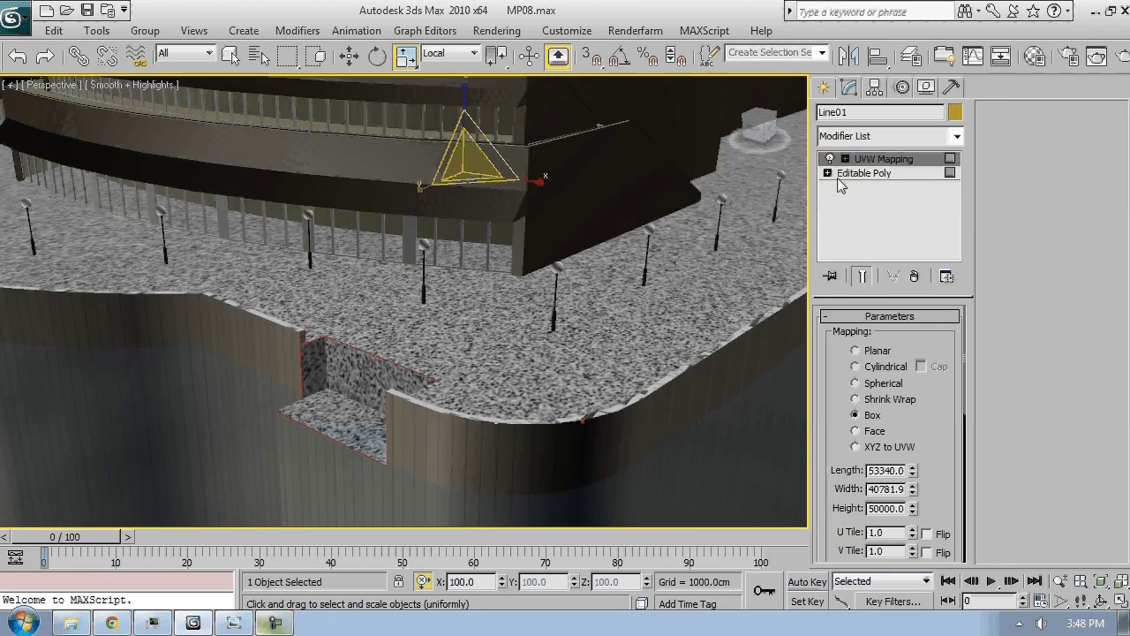
pyautogui.press('m')
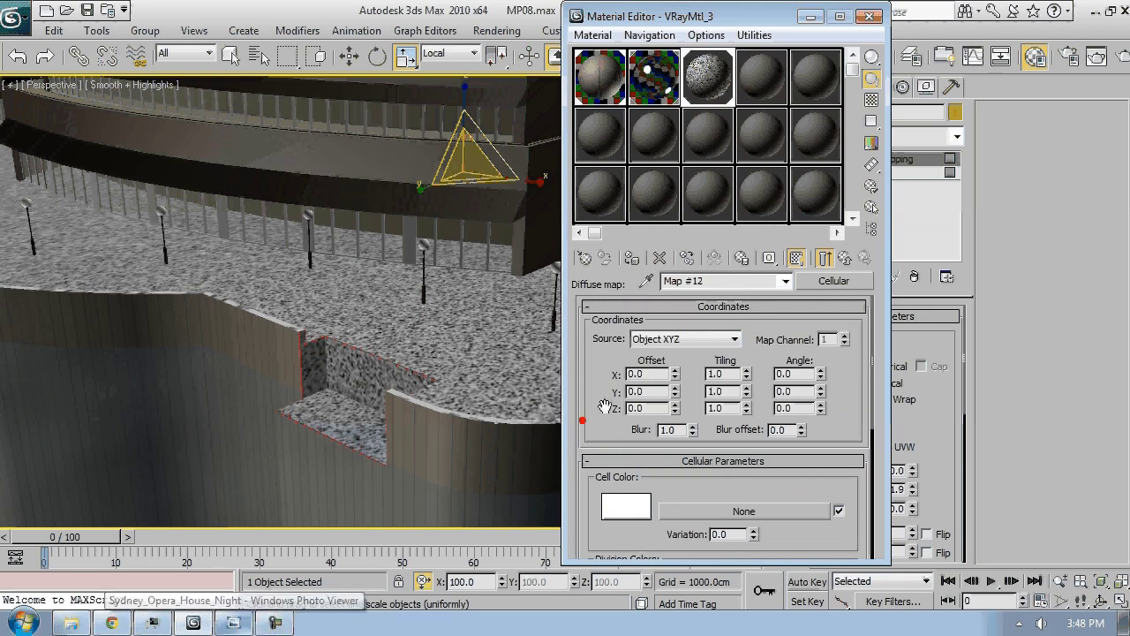
pyautogui.scroll(-5, 606, 407)
pyautogui.scroll(2, 618, 388)
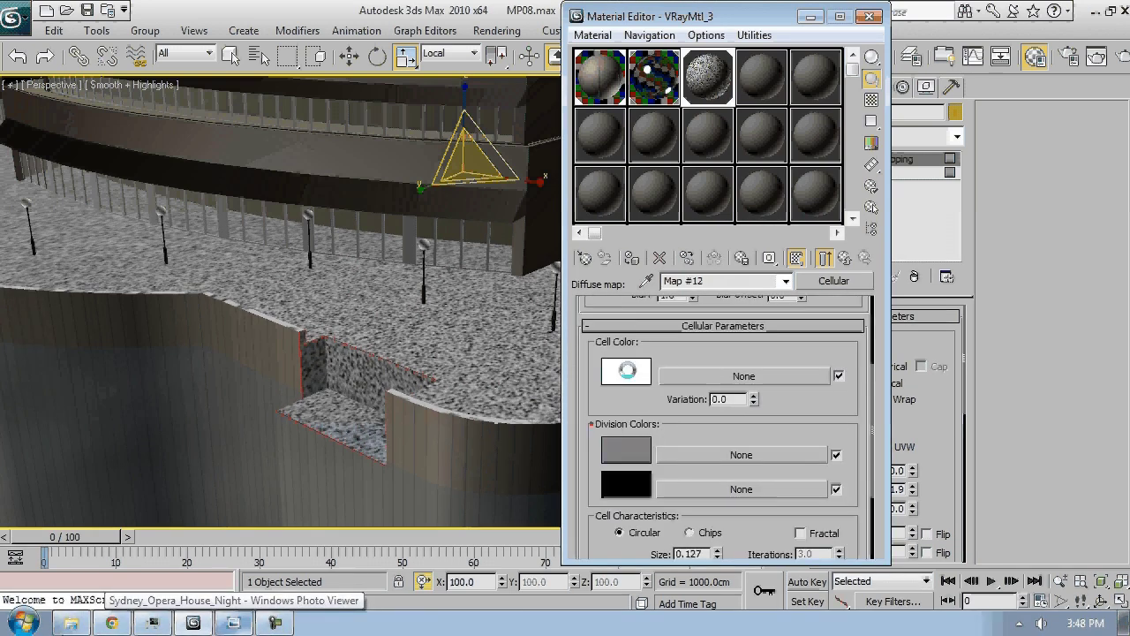
pyautogui.click(249, 624)
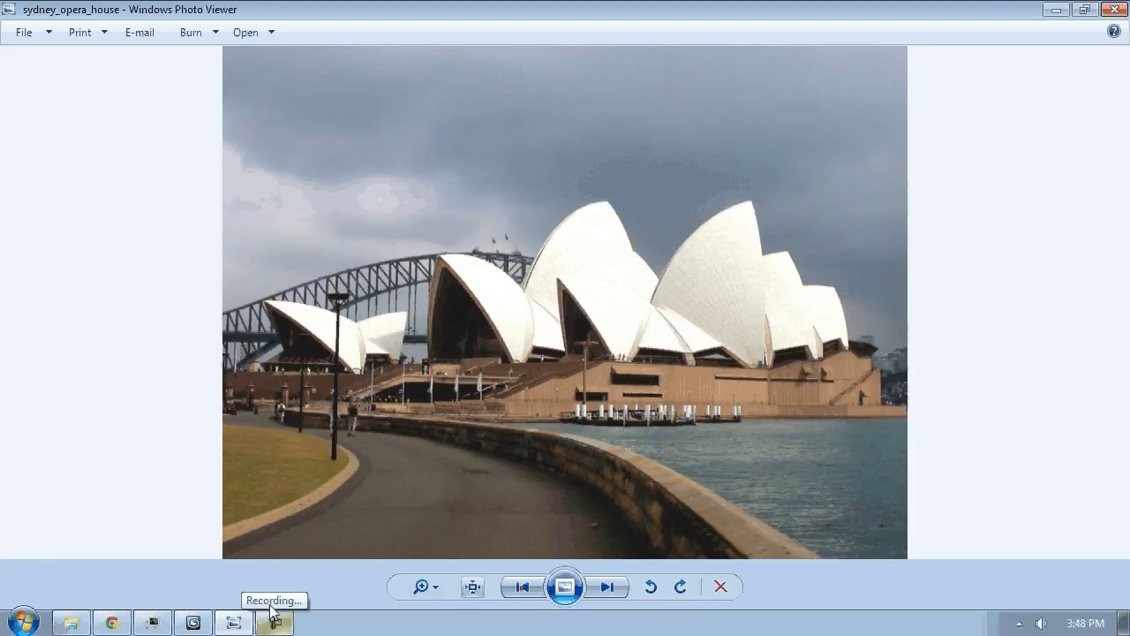
pyautogui.click(210, 623)
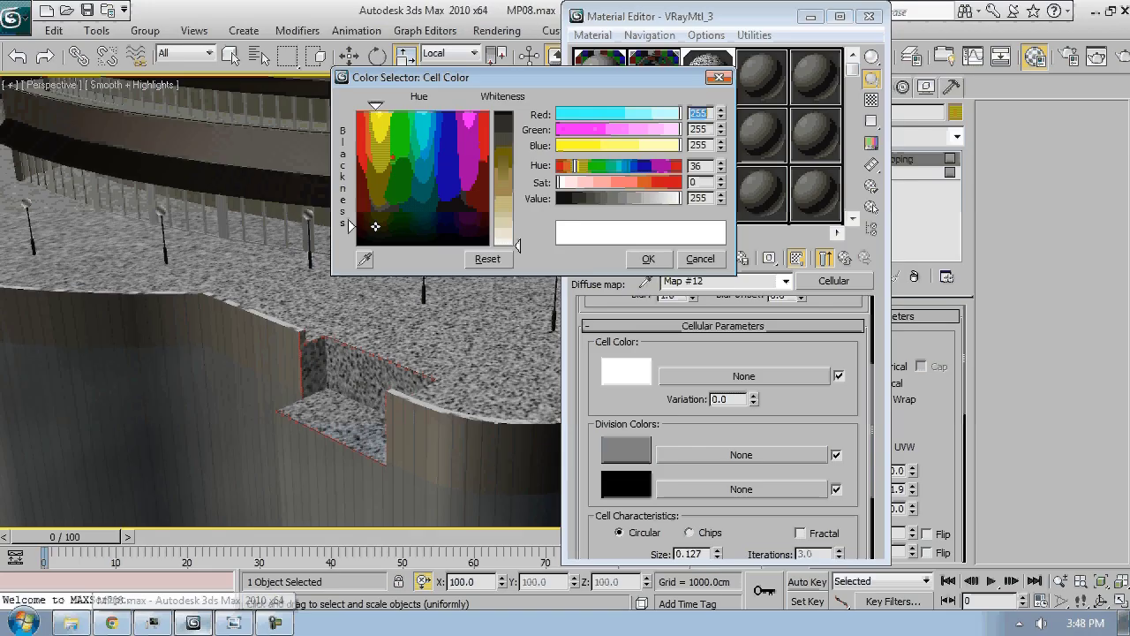
pyautogui.moveTo(516, 244)
pyautogui.mouseDown()
pyautogui.moveTo(515, 193)
pyautogui.moveTo(517, 203)
pyautogui.moveTo(597, 186)
pyautogui.moveTo(662, 200)
pyautogui.mouseUp()
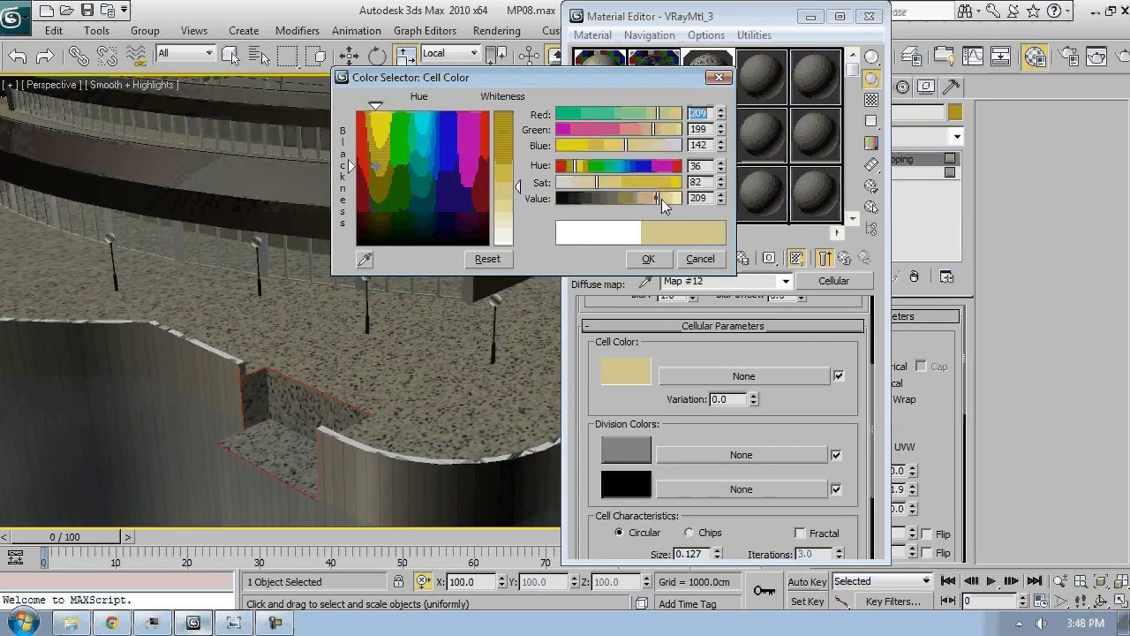
pyautogui.moveTo(597, 182); pyautogui.dragTo(576, 185)
pyautogui.click(660, 259)
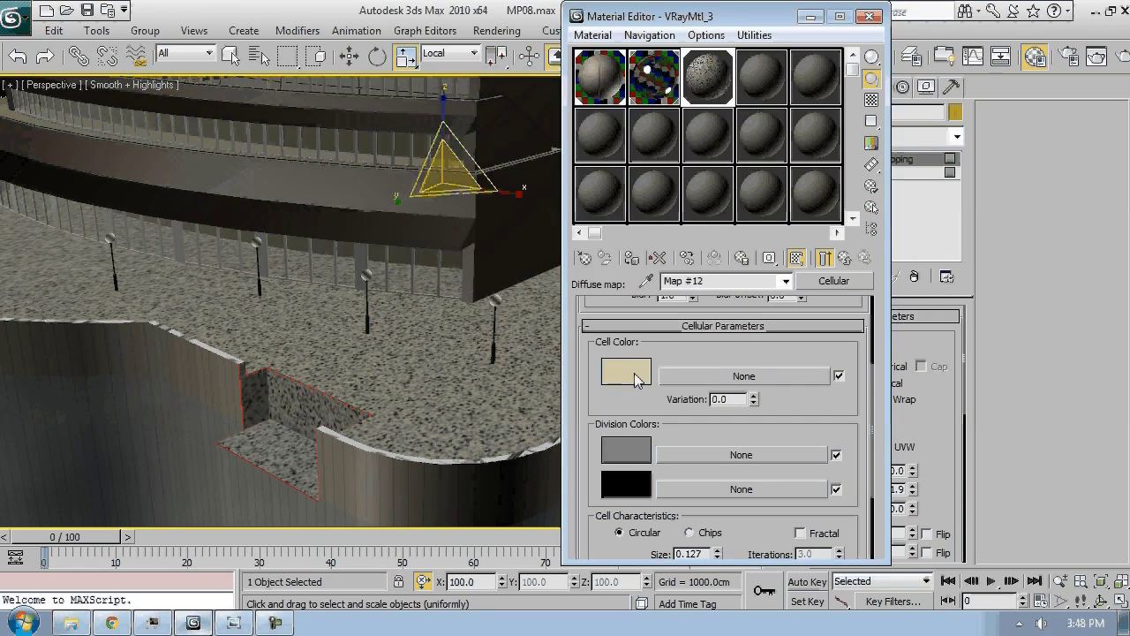
# Copy the cell colour to the second division colour and darken it to RGB 144, 140, 115
pyautogui.moveTo(626, 460); pyautogui.dragTo(626, 495)
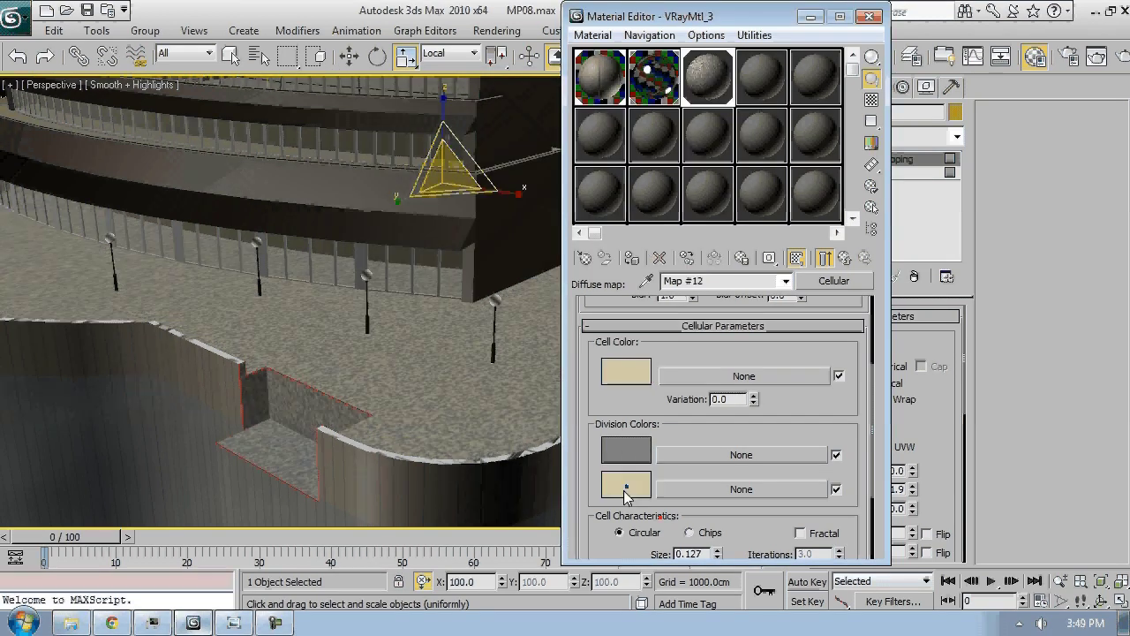
pyautogui.click(626, 487)
pyautogui.moveTo(628, 197); pyautogui.dragTo(625, 198)
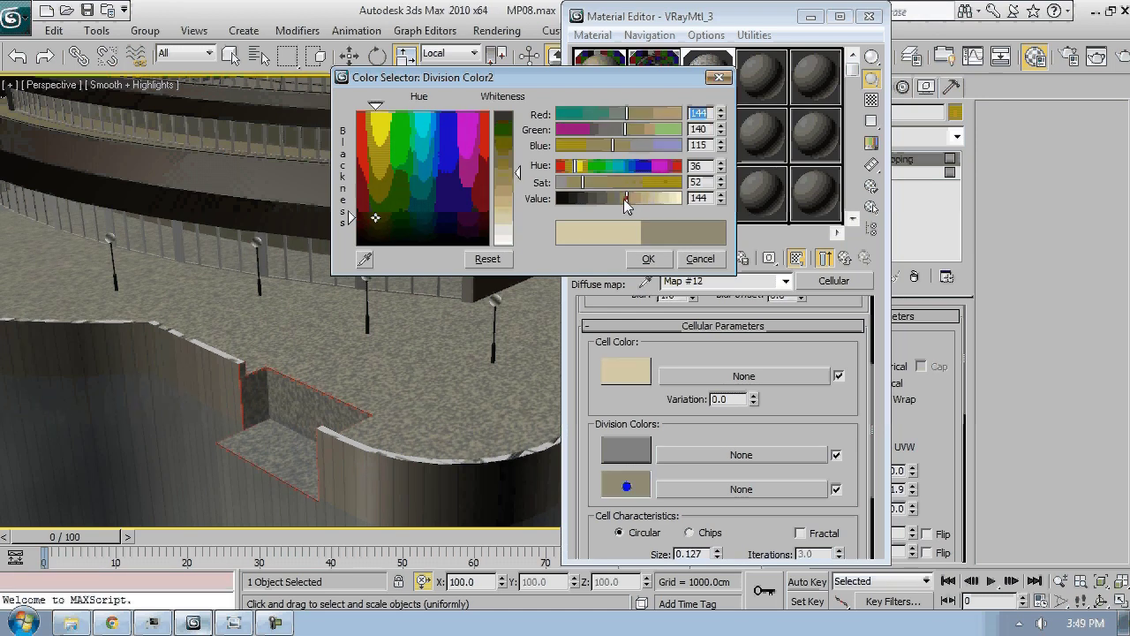
pyautogui.click(648, 259)
# Copy the cell colour to the first division colour and lighten it to a pale cream, RGB 220, 217, 203
pyautogui.rightClick(626, 377)
pyautogui.click(666, 388)
pyautogui.rightClick(626, 448)
pyautogui.click(663, 477)
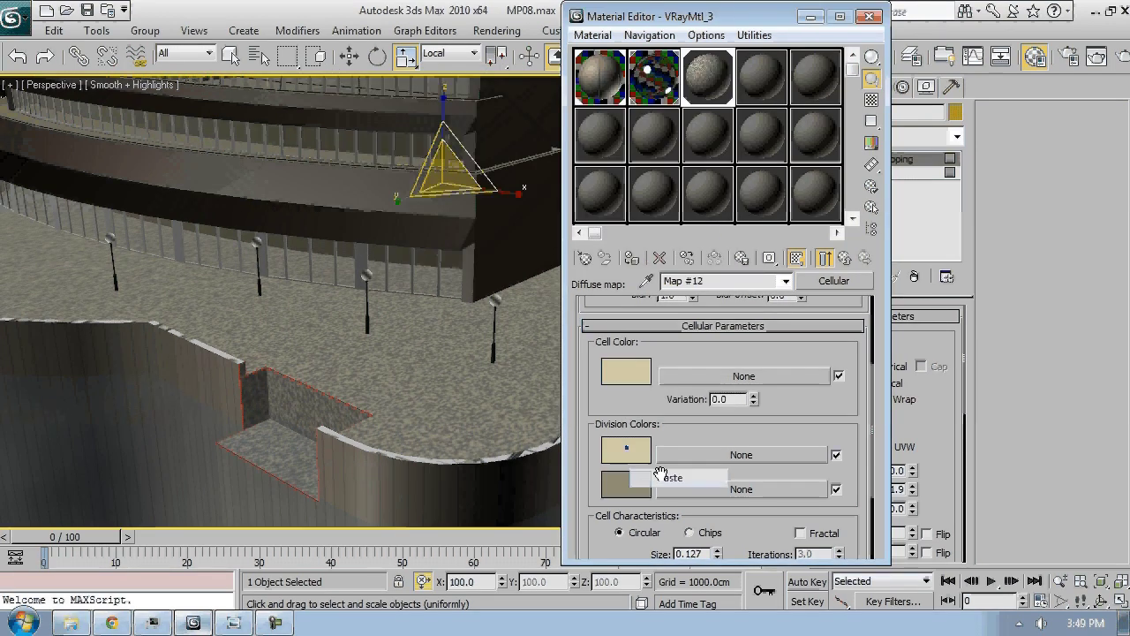
pyautogui.click(626, 449)
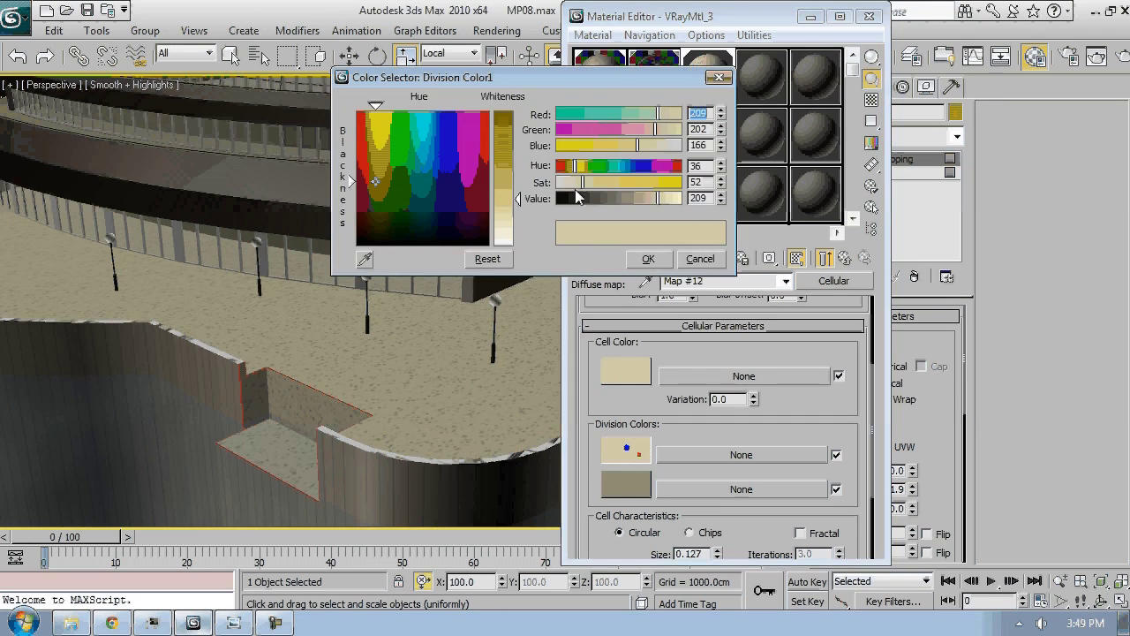
pyautogui.moveTo(576, 185); pyautogui.dragTo(566, 184)
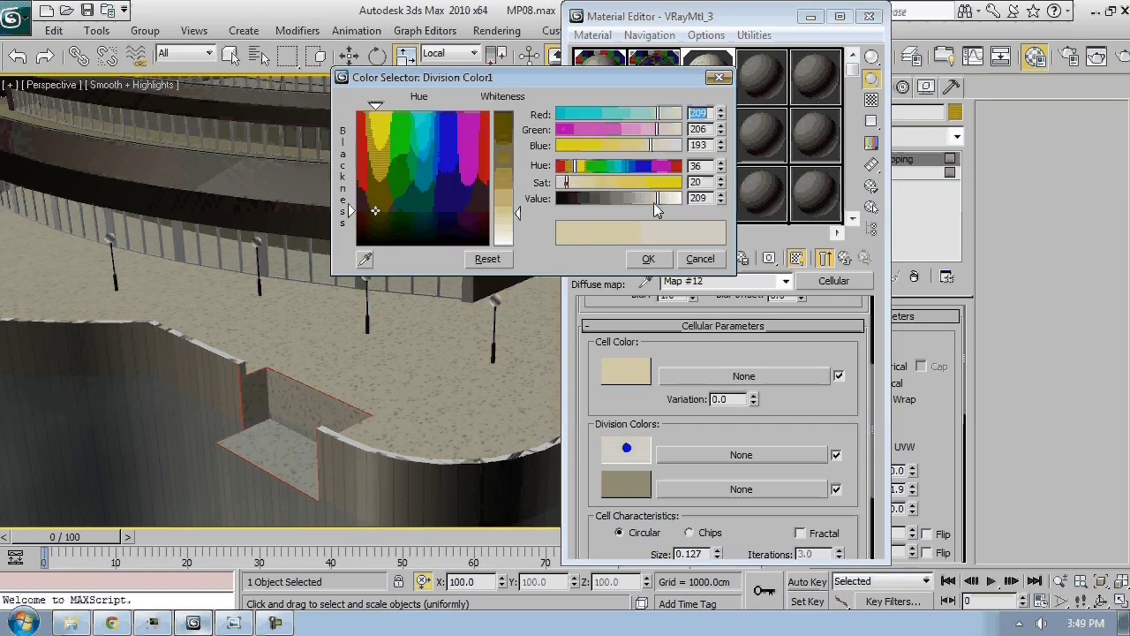
pyautogui.moveTo(654, 200); pyautogui.dragTo(664, 200)
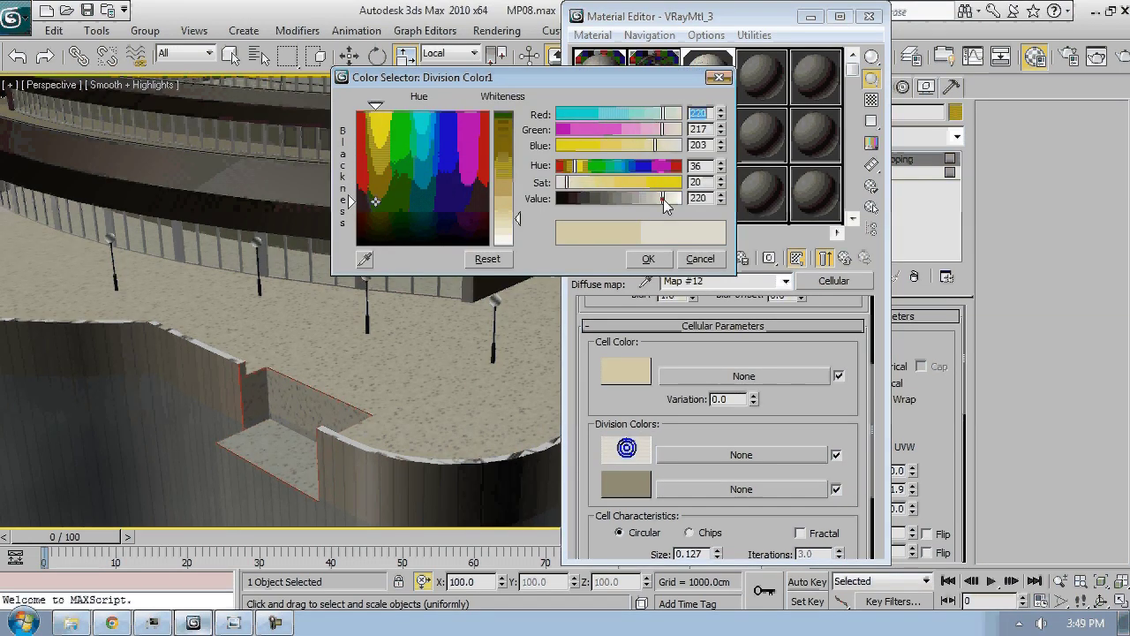
pyautogui.click(648, 259)
# Try the Chips cell shape with Fractal enabled, and return to Circular cells without Fractal
pyautogui.click(709, 533)
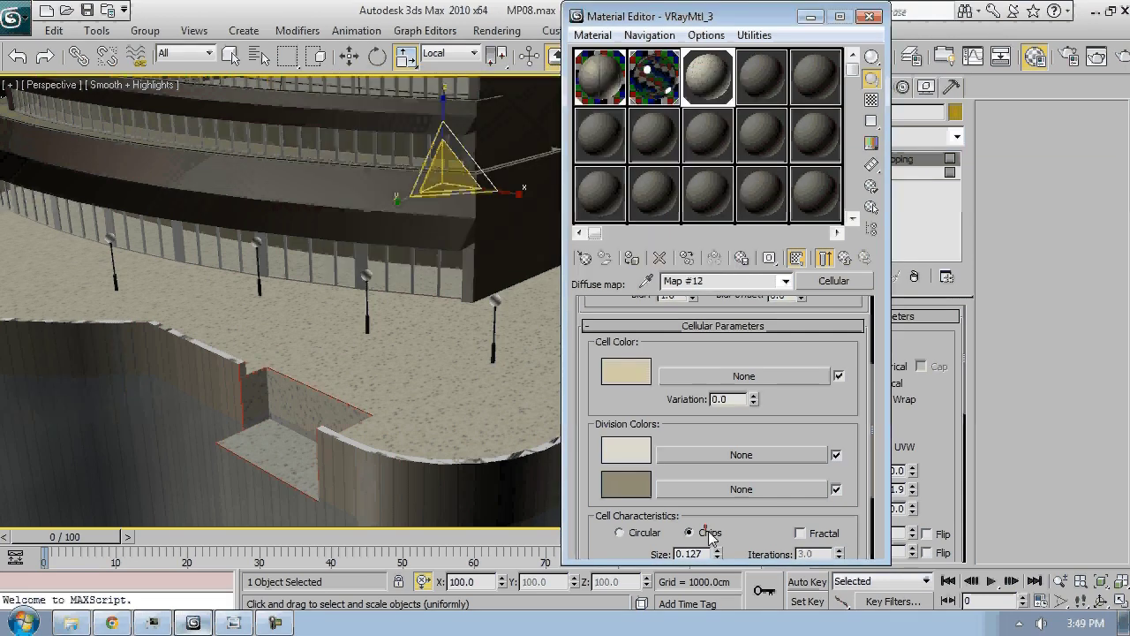
pyautogui.scroll(3, 436, 307)
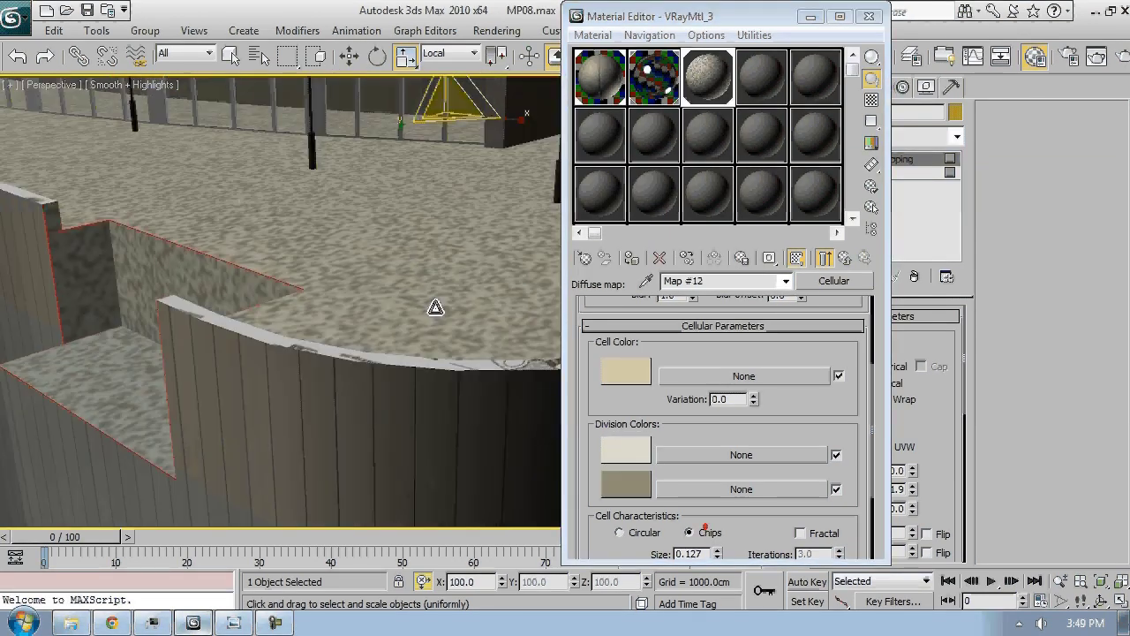
pyautogui.moveTo(435, 307); pyautogui.dragTo(400, 349, button='middle')
pyautogui.click(810, 535)
pyautogui.scroll(-1, 721, 468)
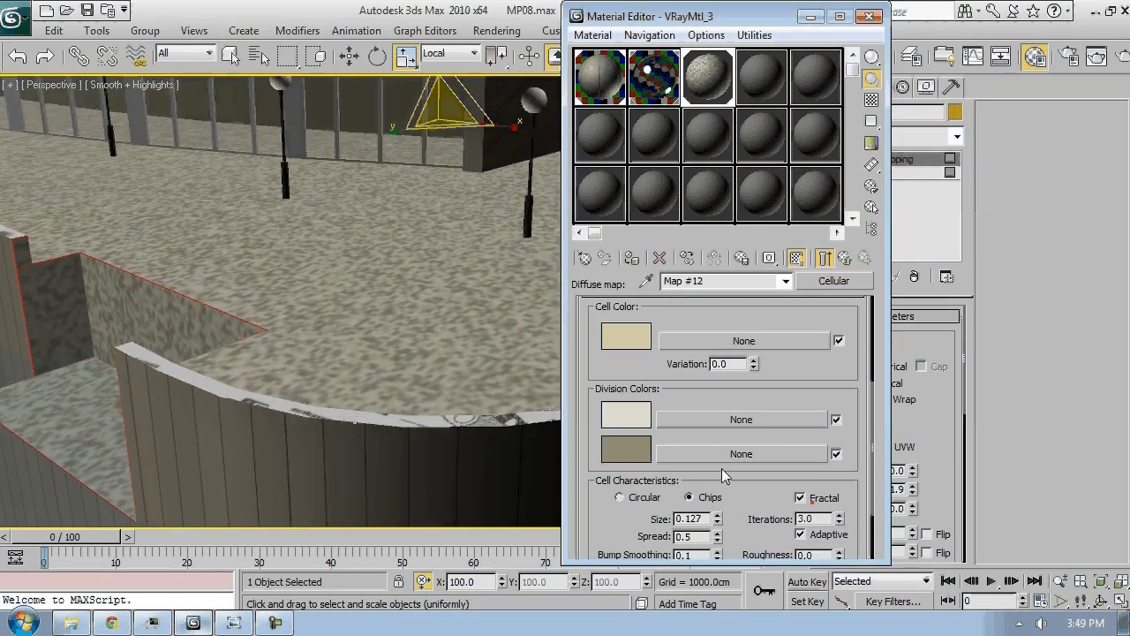
pyautogui.click(644, 497)
pyautogui.click(811, 503)
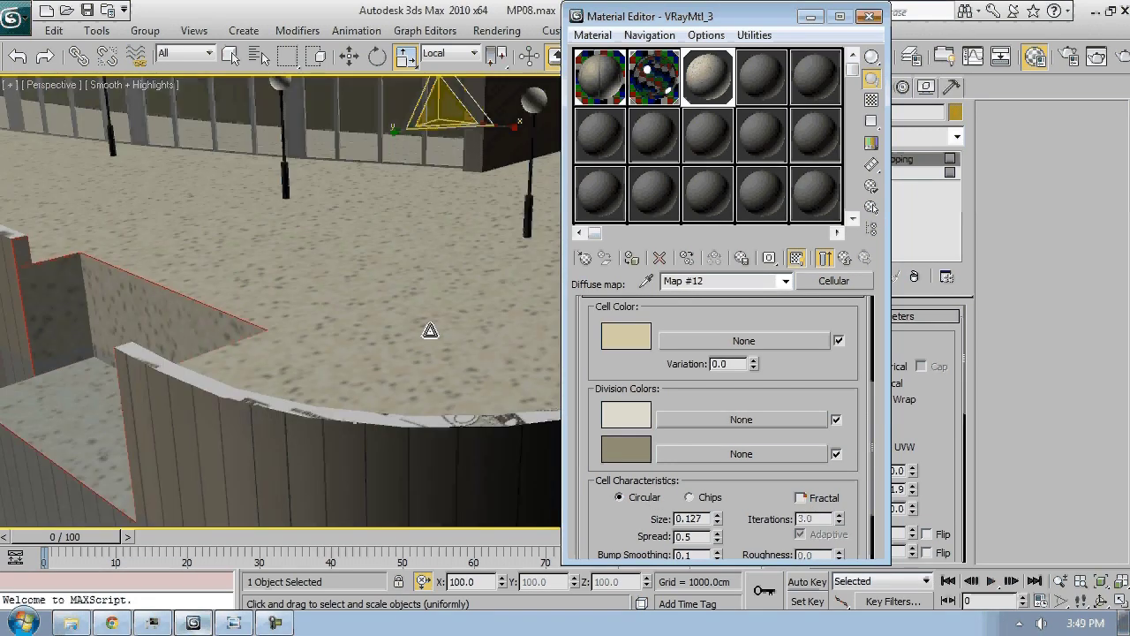
pyautogui.moveTo(430, 330); pyautogui.dragTo(440, 371, button='middle')
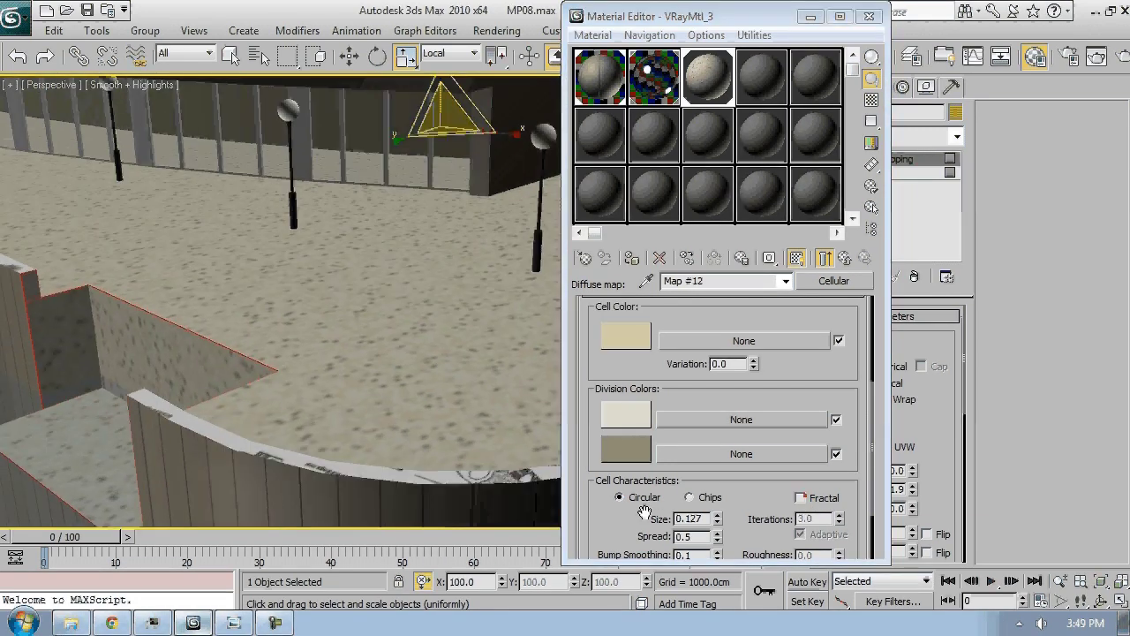
# Raise the Cellular map's cell colour variation to 1.0
pyautogui.click(754, 362)
pyautogui.click(754, 362)
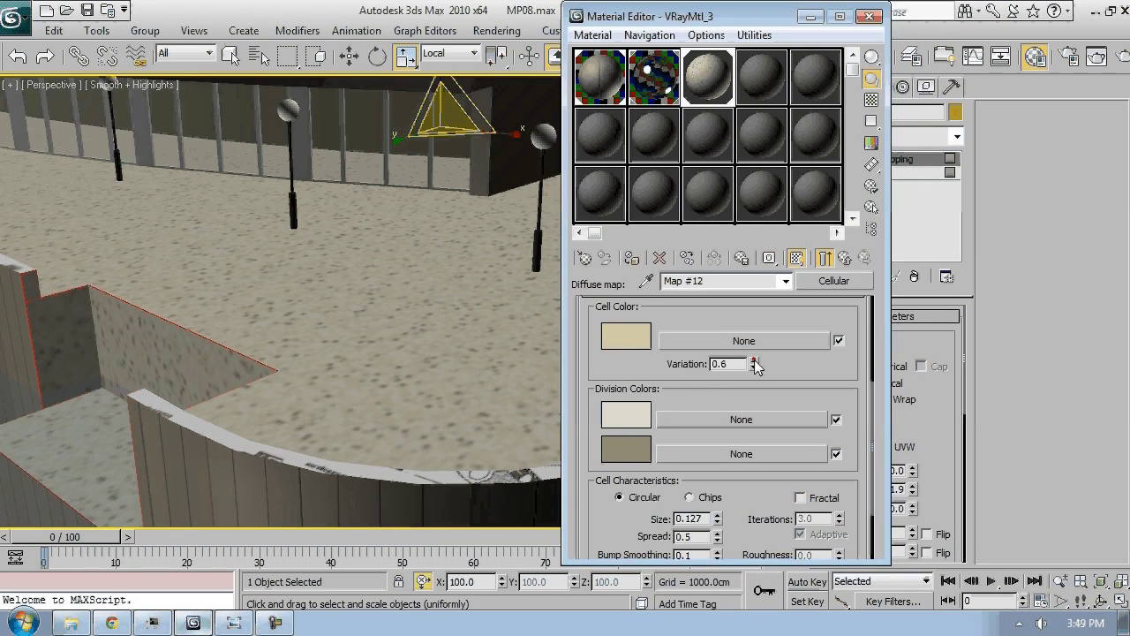
pyautogui.click(754, 362)
pyautogui.click(754, 362)
pyautogui.moveTo(755, 363); pyautogui.dragTo(683, 428)
pyautogui.write('1')
# Try Cellular cell sizes of 1.0 and 0.2 on the deck, and settle on 0.1
pyautogui.moveTo(620, 515); pyautogui.dragTo(621, 481)
pyautogui.moveTo(718, 484); pyautogui.dragTo(717, 450)
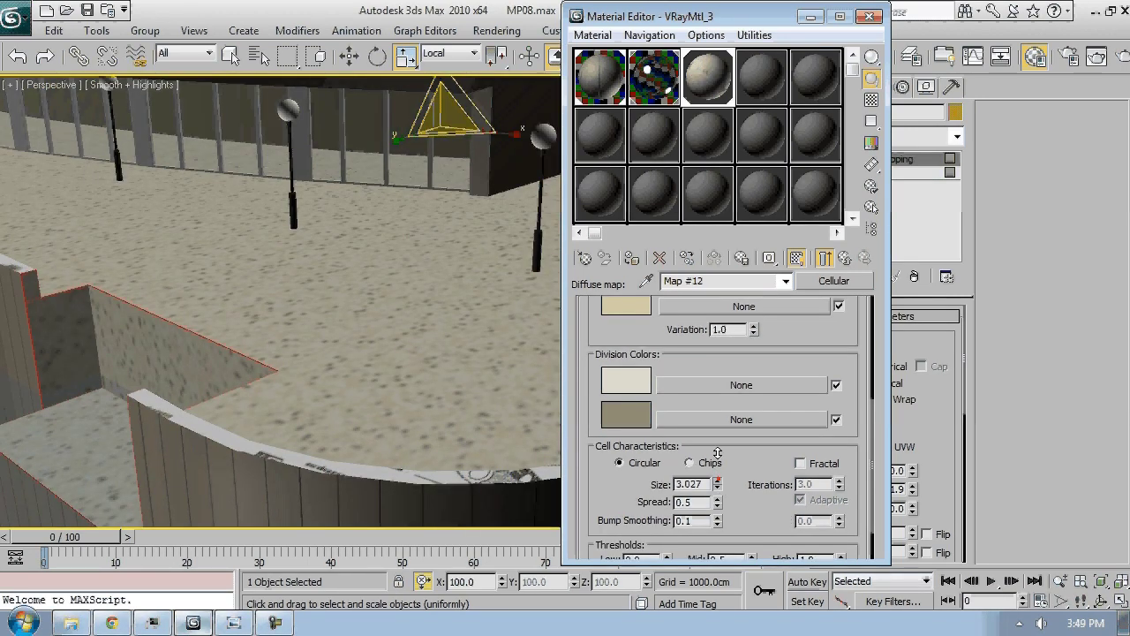
pyautogui.scroll(1, 714, 498)
pyautogui.doubleClick(709, 499)
pyautogui.write('1')
pyautogui.press('Return')
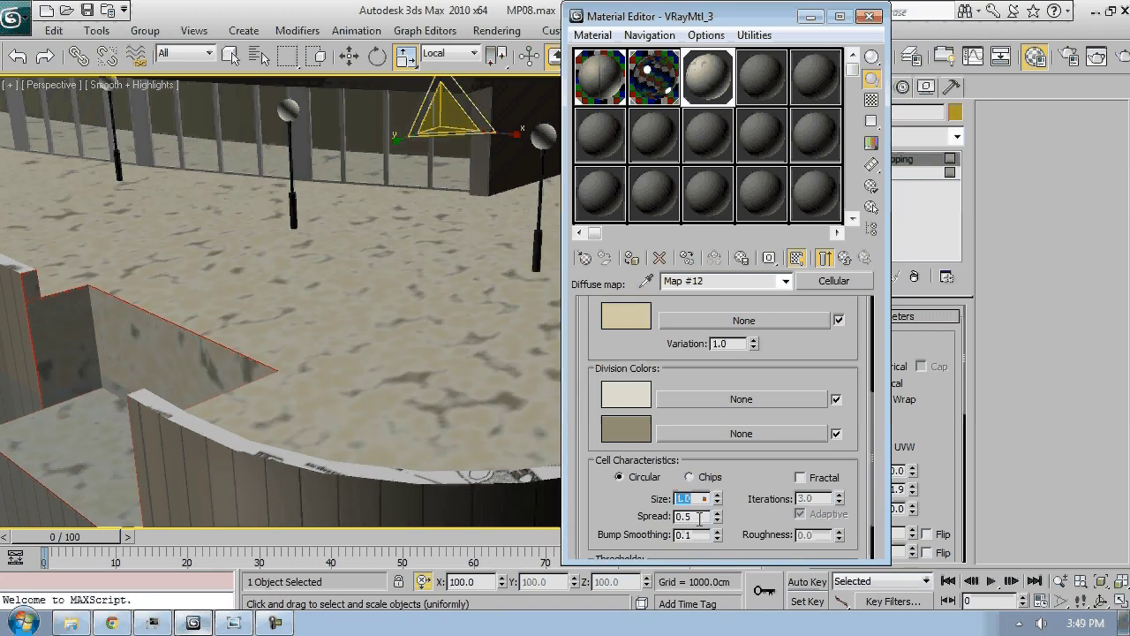
pyautogui.write('0.2')
pyautogui.press('Return')
pyautogui.write('0.1')
pyautogui.press('Return')
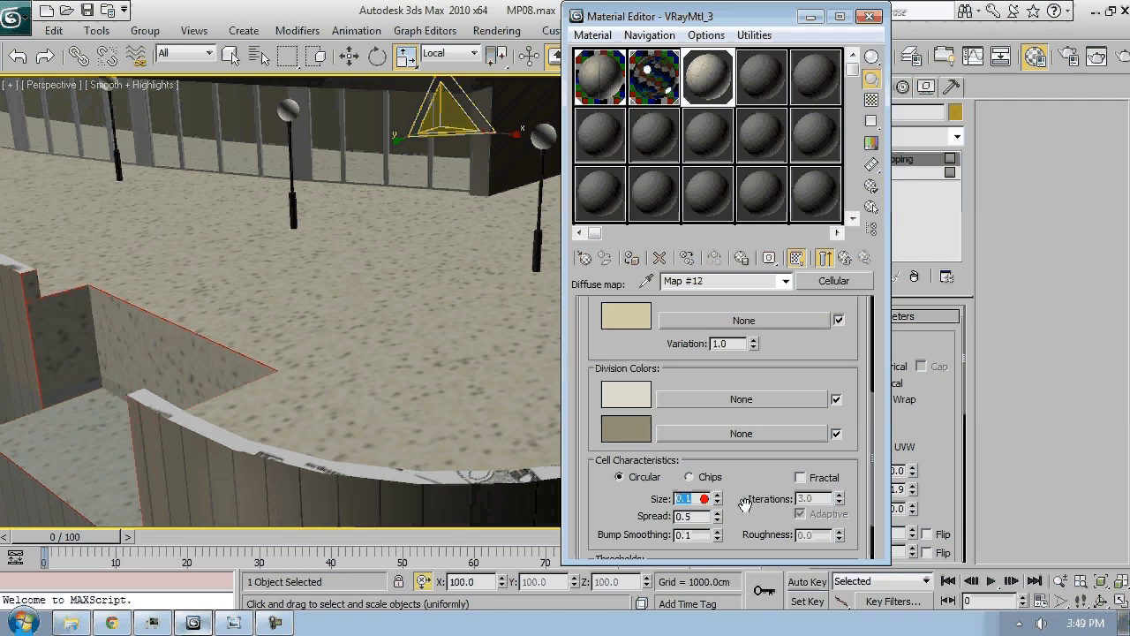
# Set the Cellular map's blur to 5.0
pyautogui.scroll(-3, 745, 504)
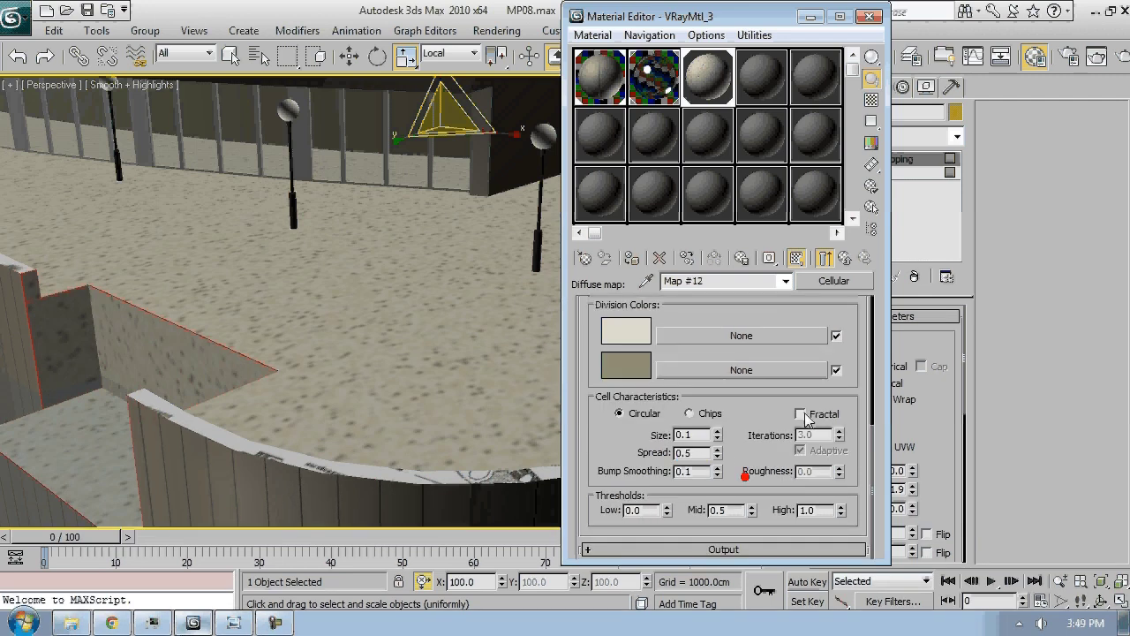
pyautogui.scroll(5, 742, 468)
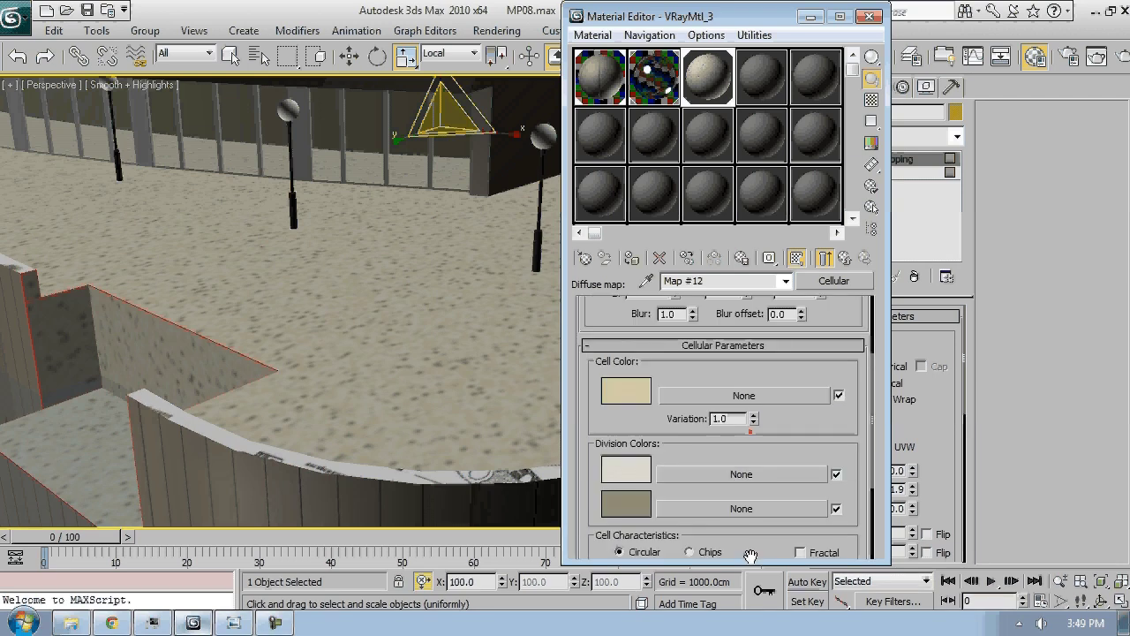
pyautogui.moveTo(677, 384); pyautogui.dragTo(631, 386)
pyautogui.write('2')
pyautogui.press('Return')
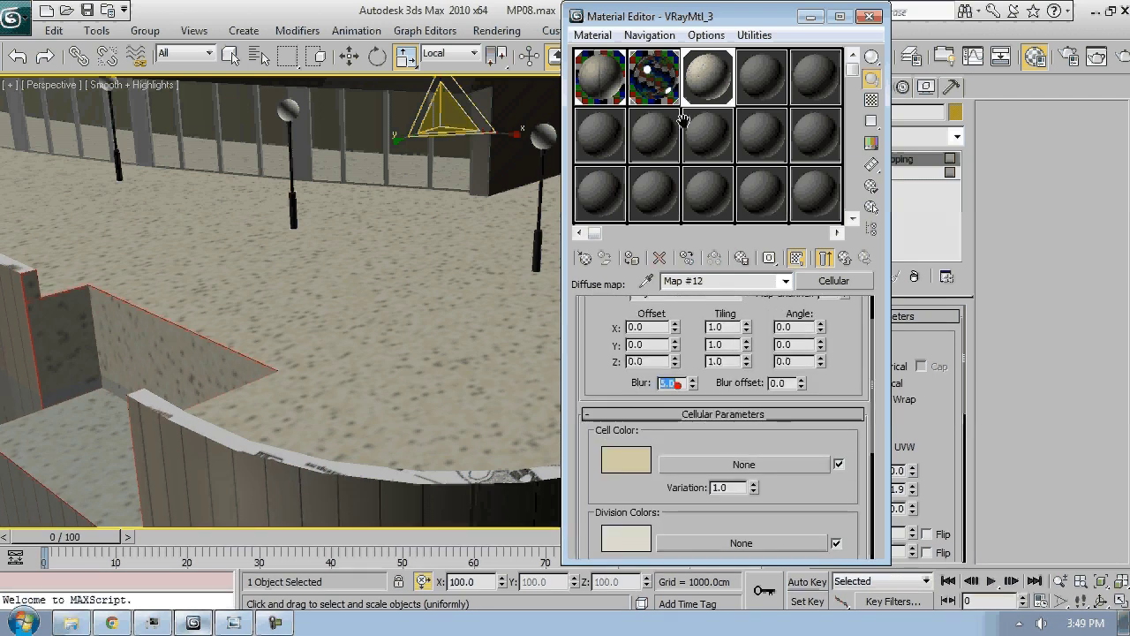
# Open an enlarged preview of the Cellular map, try a blur of 50, and set the blur to 1
pyautogui.doubleClick(717, 87)
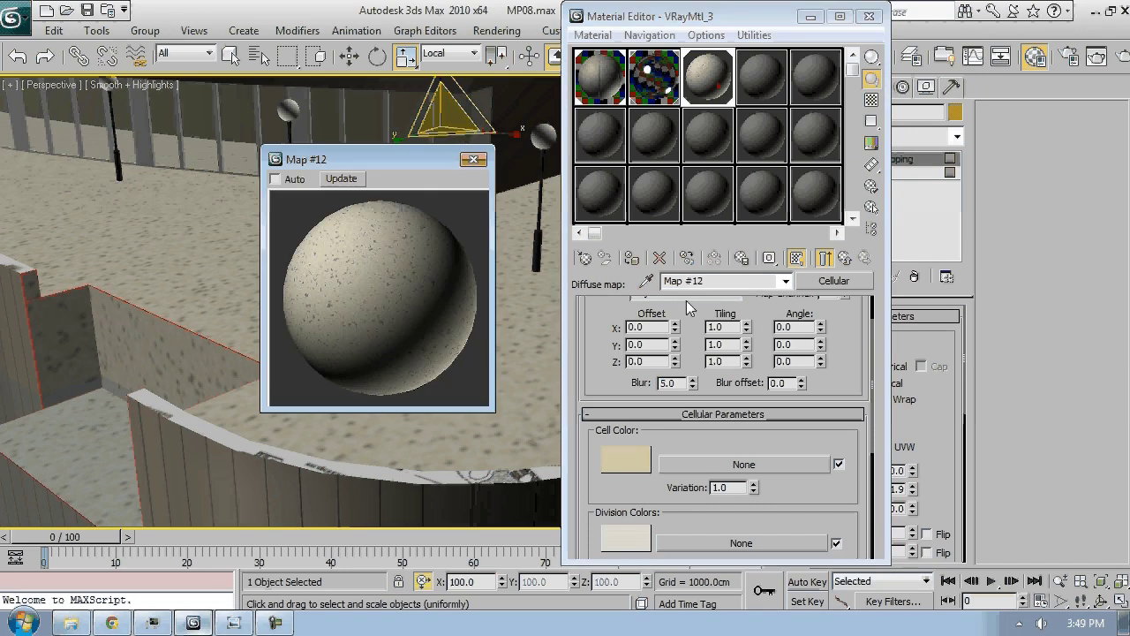
pyautogui.doubleClick(671, 383)
pyautogui.write('50')
pyautogui.press('Return')
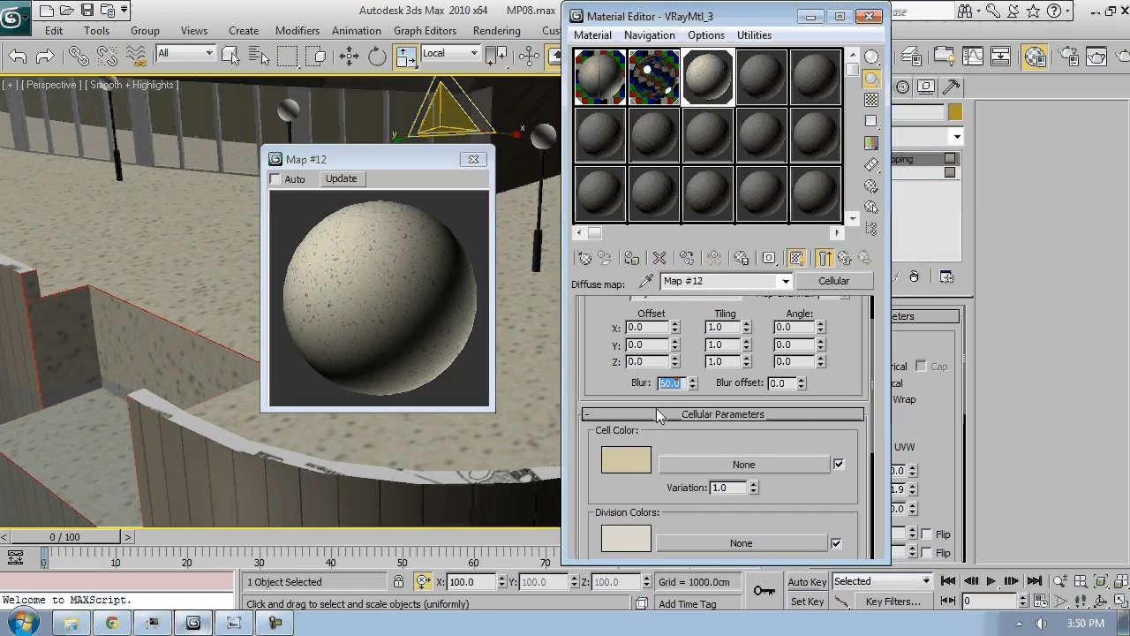
pyautogui.write('1')
pyautogui.press('Return')
# Set the spread of the Cellular map's cells to 1.0
pyautogui.scroll(-4, 696, 461)
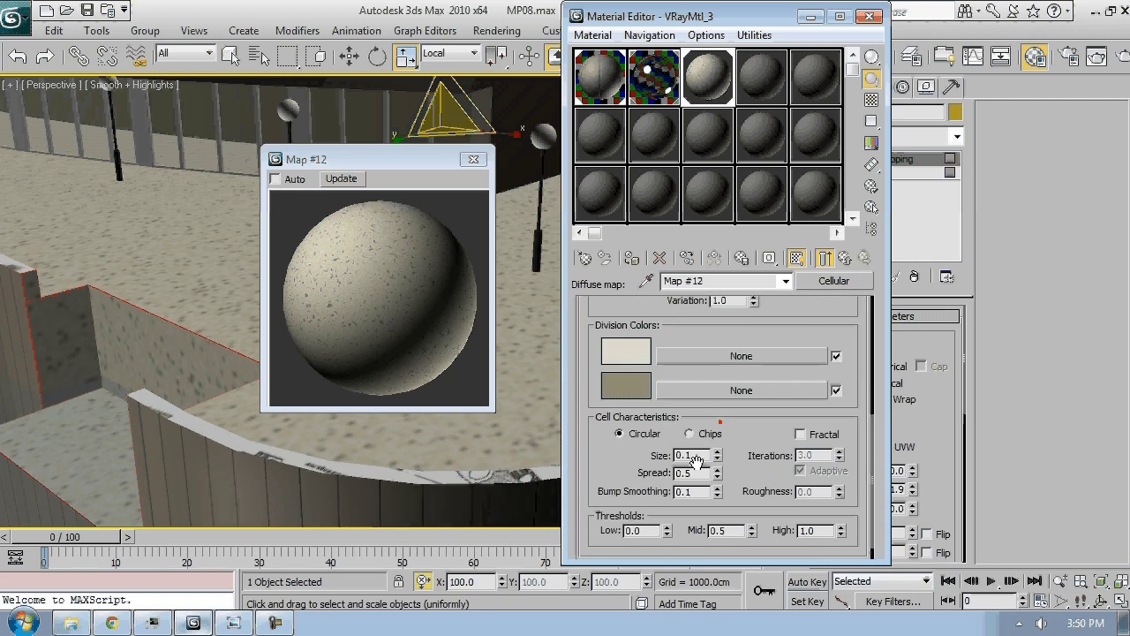
pyautogui.moveTo(698, 474); pyautogui.dragTo(667, 475)
pyautogui.write('1')
pyautogui.press('Return')
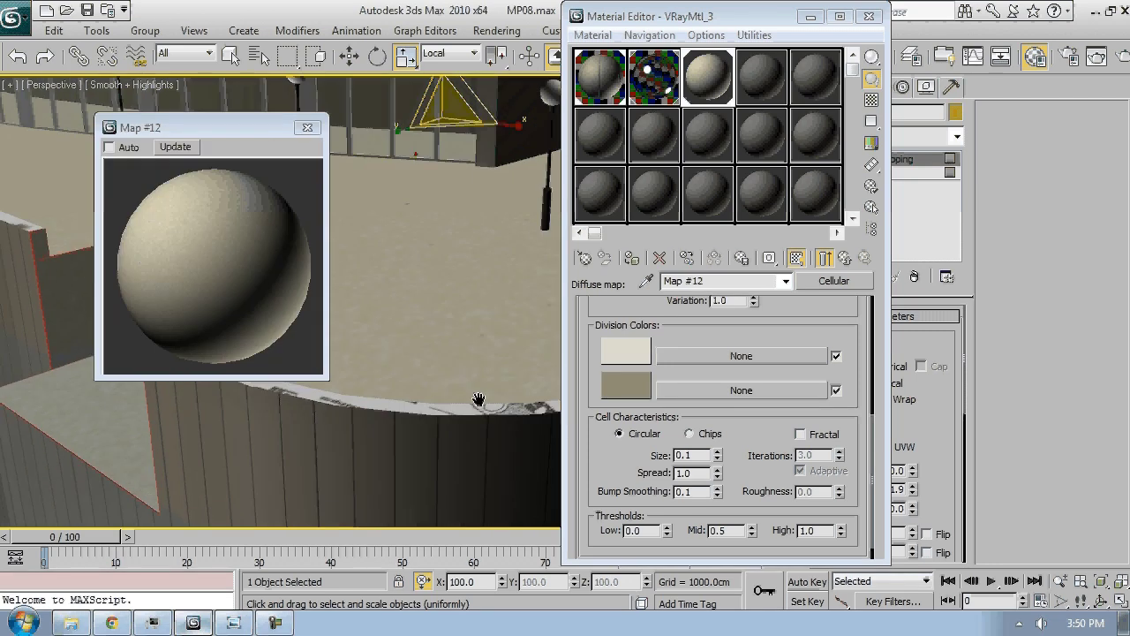
# Try a spread of 0.2 for the Cellular map's cells, and settle on 0.33
pyautogui.scroll(3, 478, 400)
pyautogui.doubleClick(704, 474)
pyautogui.write('0')
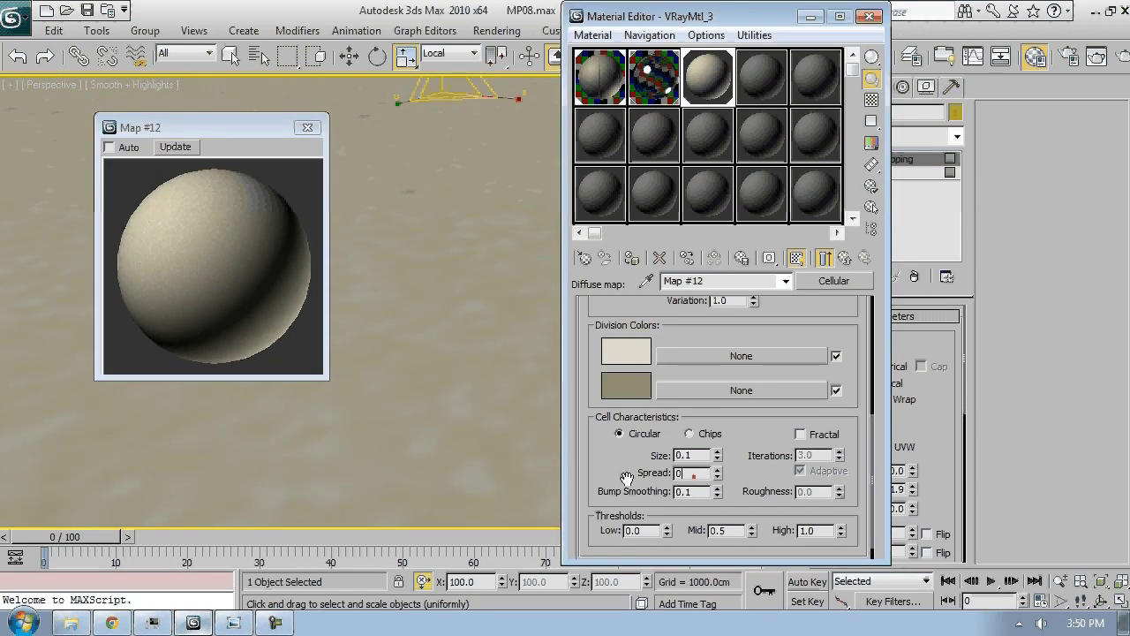
pyautogui.write('.2')
pyautogui.press('Return')
pyautogui.scroll(-5, 475, 395)
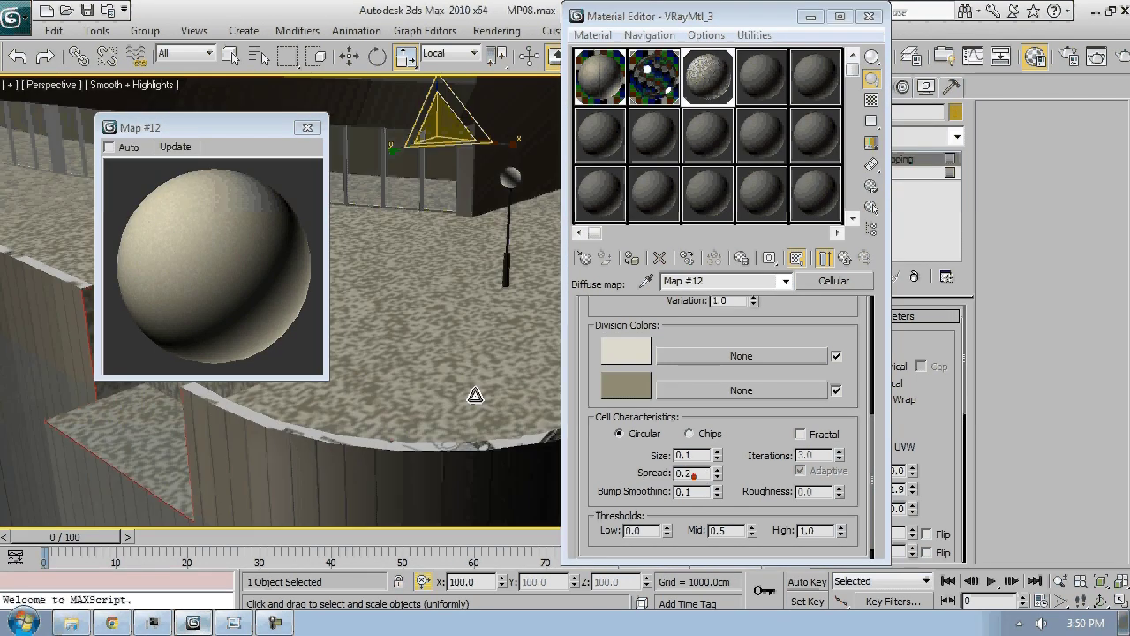
pyautogui.scroll(-2, 475, 395)
pyautogui.doubleClick(686, 473)
pyautogui.write('.33')
pyautogui.press('Return')
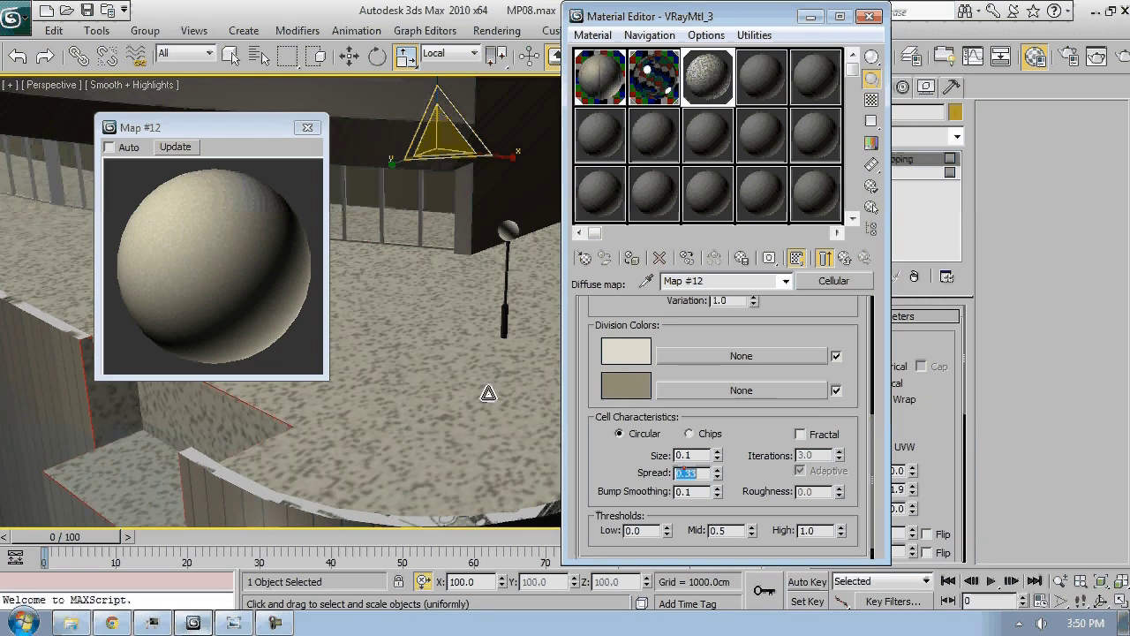
# Try a bump smoothing of 0.1 for the Cellular map's cells, and set it to 1.0
pyautogui.click(717, 487)
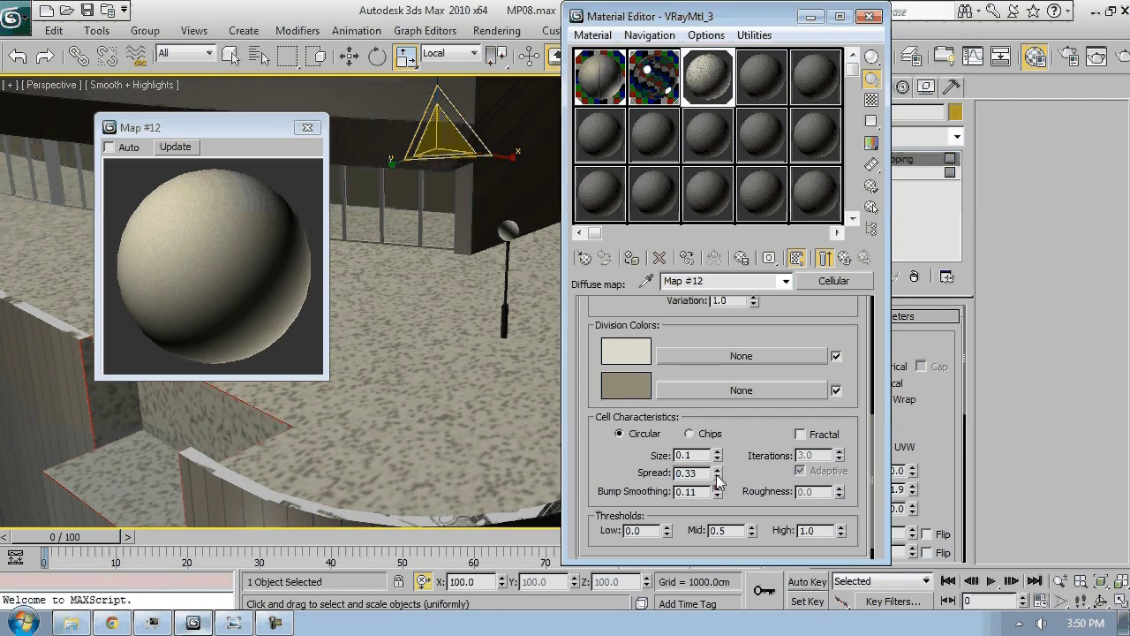
pyautogui.click(717, 488)
pyautogui.moveTo(697, 492); pyautogui.dragTo(621, 500)
pyautogui.write('0.1')
pyautogui.press('Return')
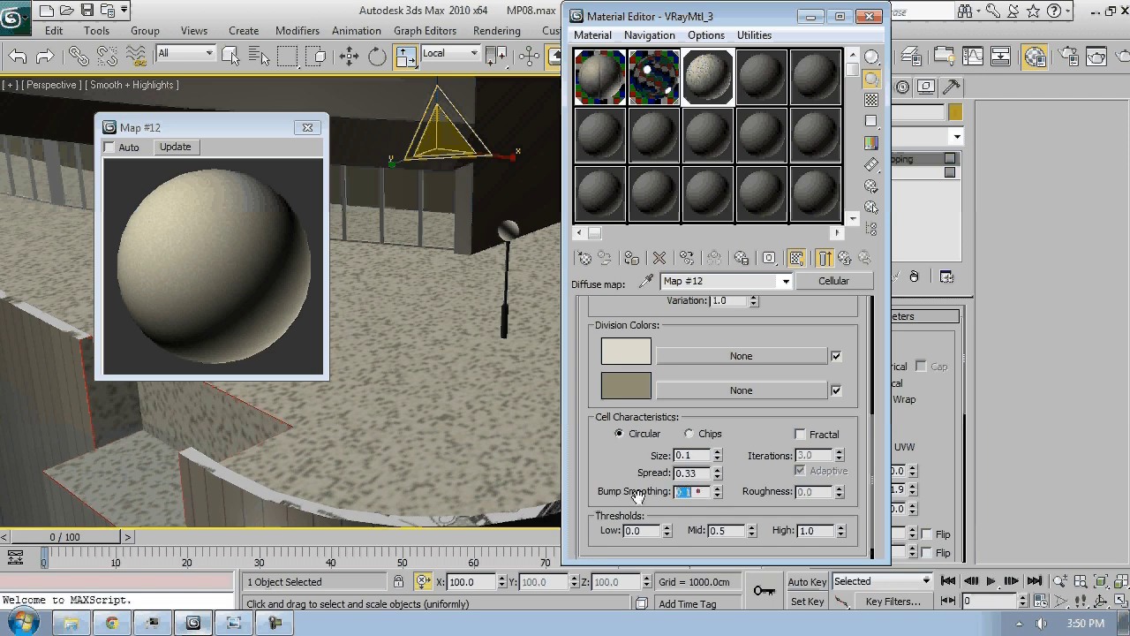
pyautogui.write('1')
pyautogui.press('Return')
# Raise the Cellular map's low threshold to about 0.54 and open the map's output settings
pyautogui.scroll(-1, 645, 452)
pyautogui.moveTo(669, 505); pyautogui.dragTo(669, 455)
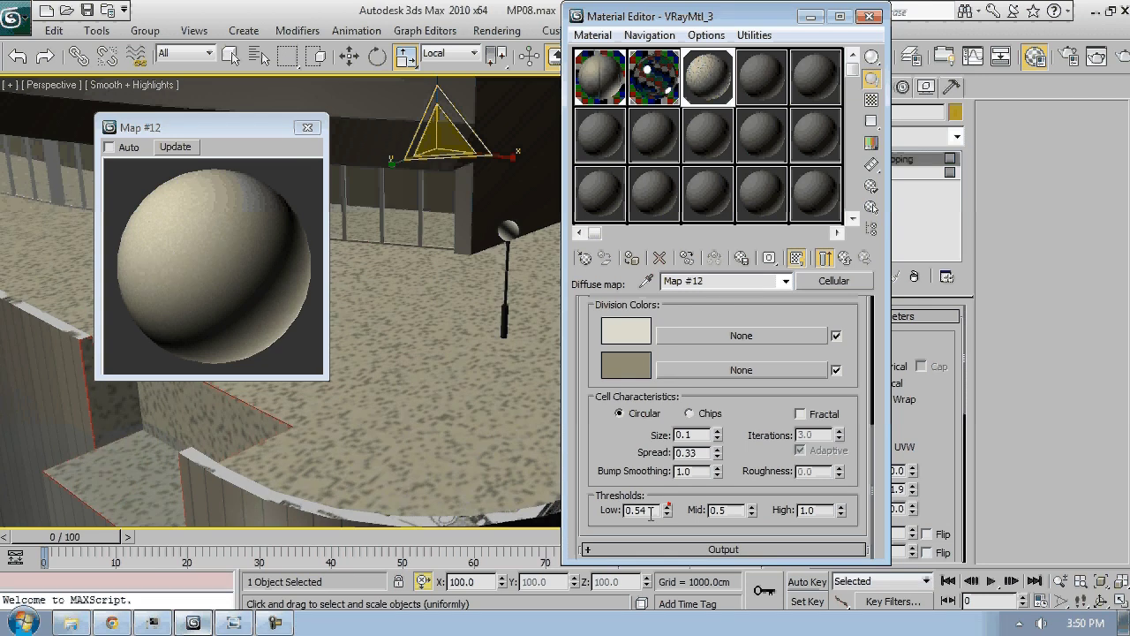
pyautogui.click(715, 549)
pyautogui.scroll(10, 714, 342)
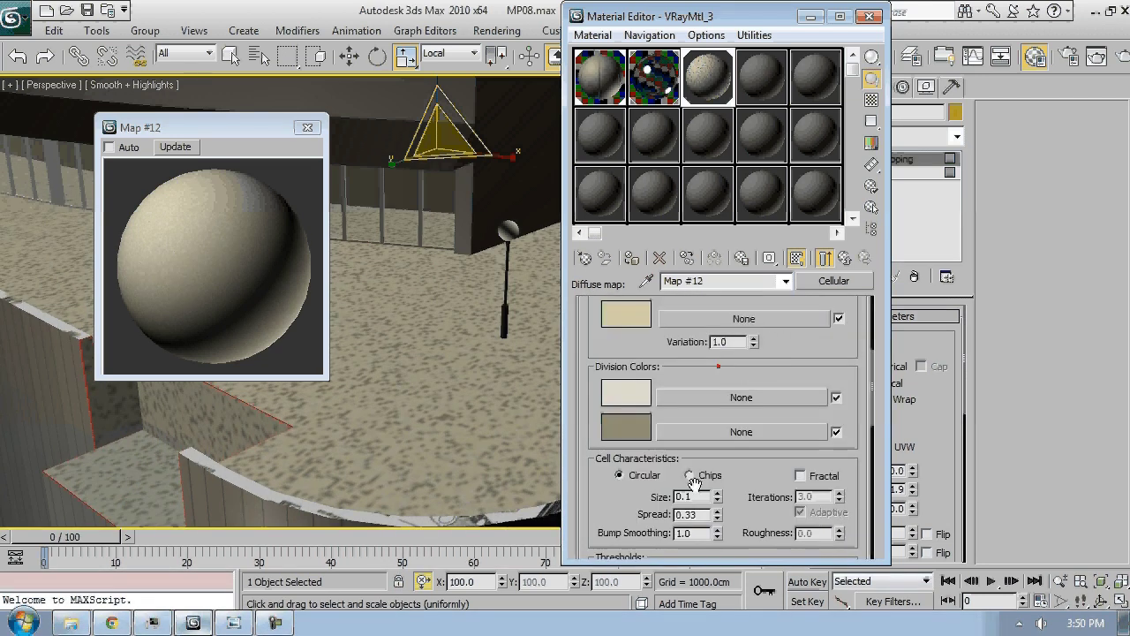
# Go back up to the deck's VRayMtl and change its diffuse colour to a light beige
pyautogui.click(845, 258)
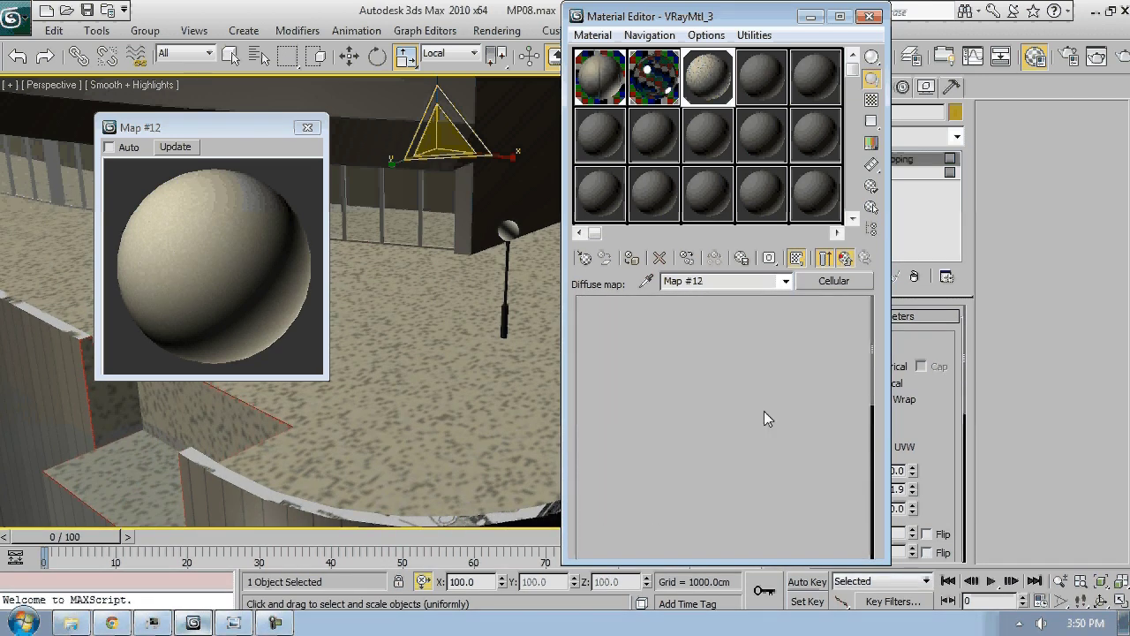
pyautogui.click(698, 399)
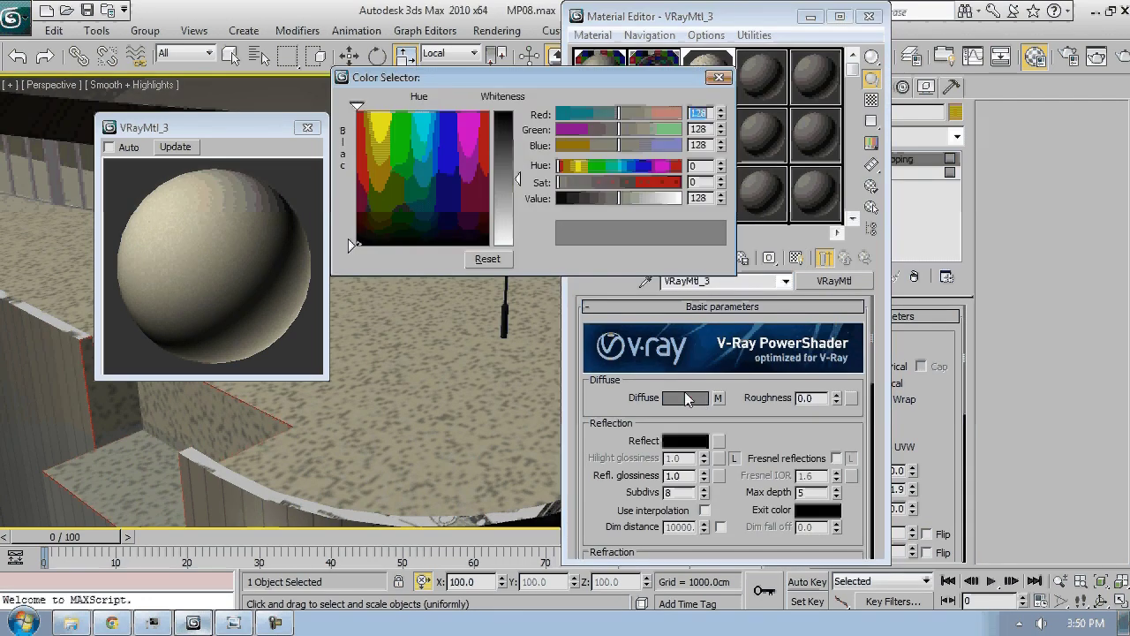
pyautogui.click(381, 207)
pyautogui.moveTo(381, 206)
pyautogui.mouseDown()
pyautogui.moveTo(388, 218)
pyautogui.moveTo(373, 198)
pyautogui.mouseUp()
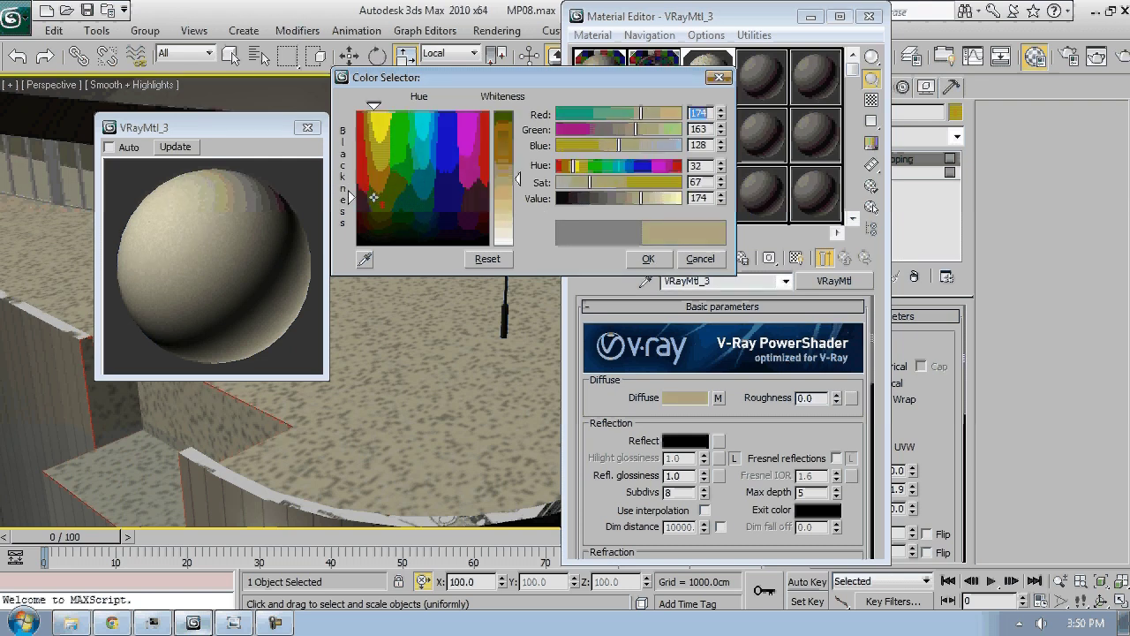
pyautogui.moveTo(503, 179); pyautogui.dragTo(503, 208)
pyautogui.click(648, 258)
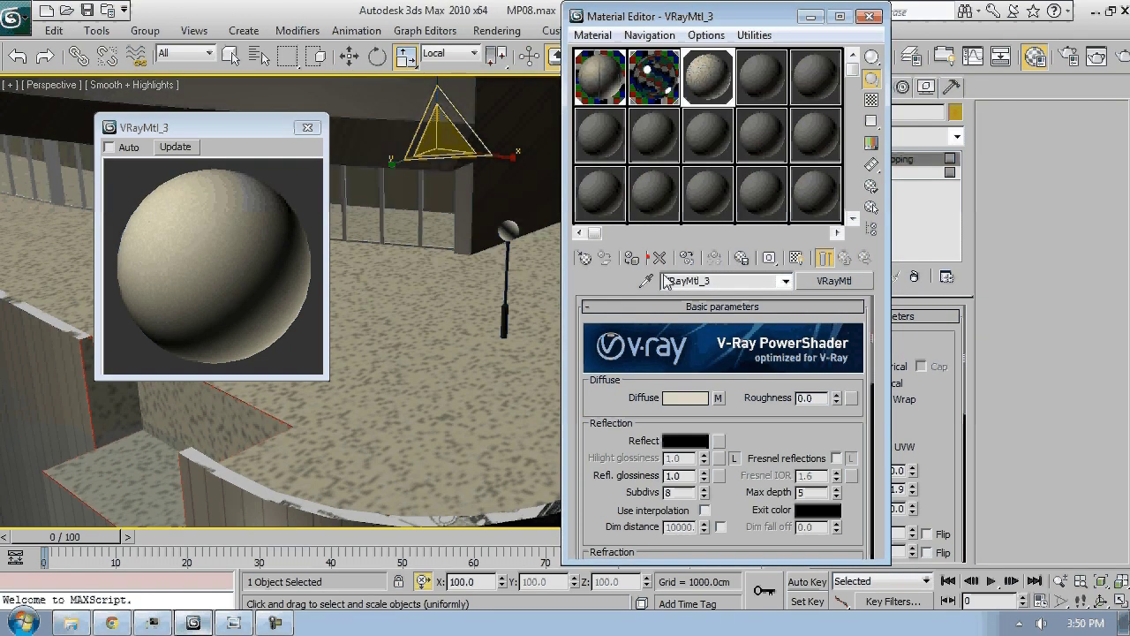
# Try a diffuse map amount of 50 for the deck material, set it to 30, and refresh the enlarged preview
pyautogui.scroll(-10, 684, 494)
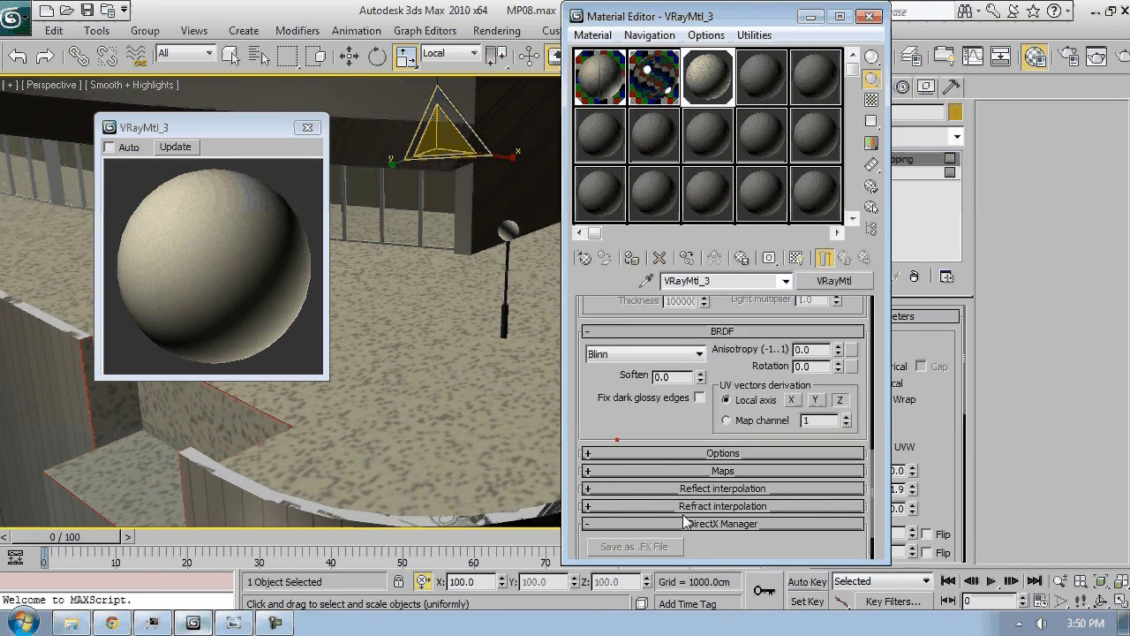
pyautogui.click(684, 472)
pyautogui.moveTo(665, 324); pyautogui.dragTo(572, 345)
pyautogui.write('50')
pyautogui.press('Return')
pyautogui.write('30')
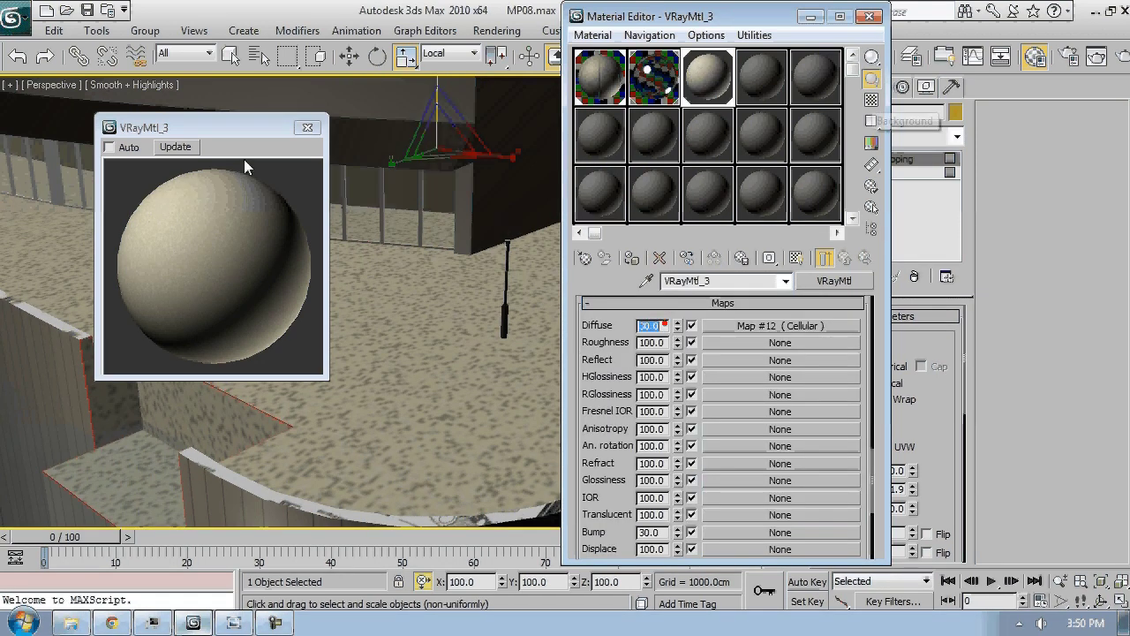
pyautogui.click(175, 146)
# Set the deck material's reflection colour to a medium grey
pyautogui.moveTo(602, 341); pyautogui.dragTo(594, 593)
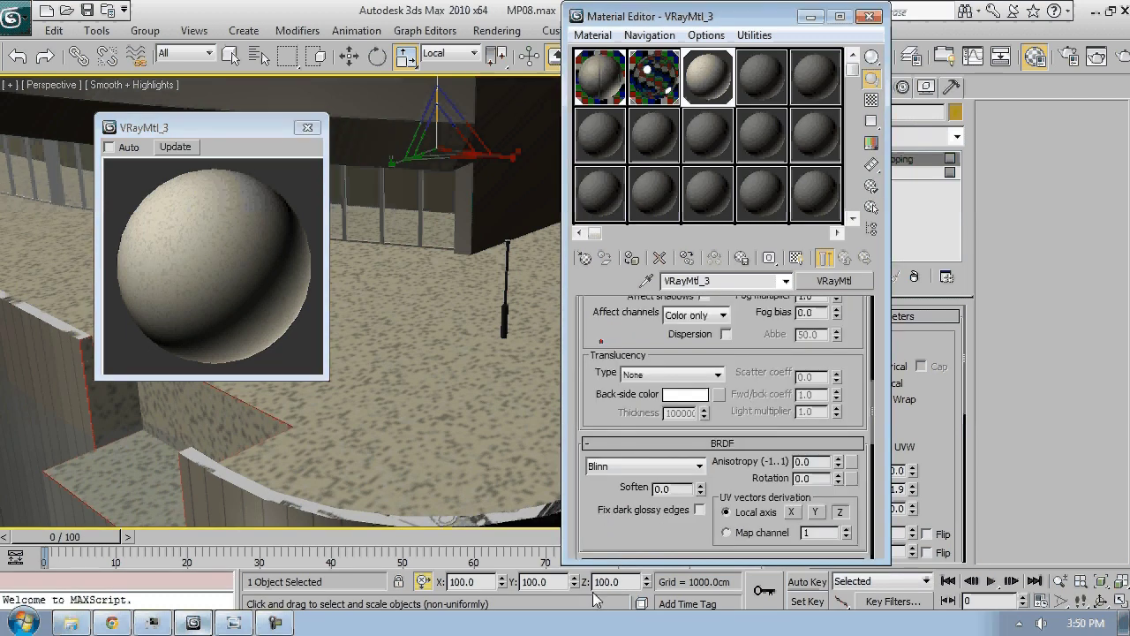
pyautogui.scroll(10, 677, 446)
pyautogui.click(677, 441)
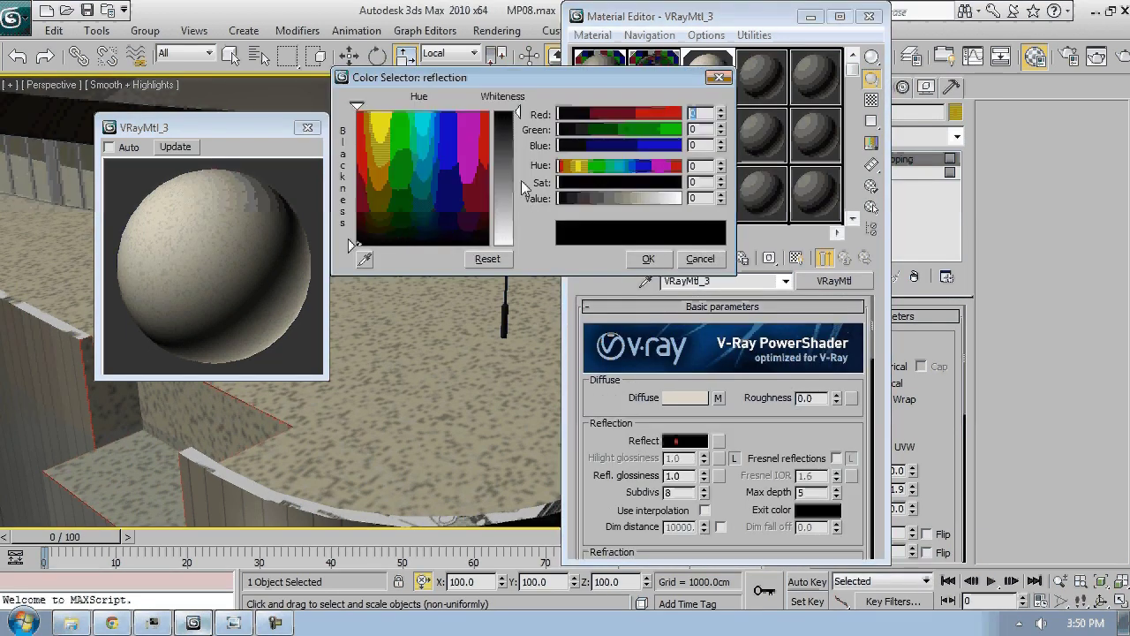
pyautogui.click(523, 188)
pyautogui.click(649, 259)
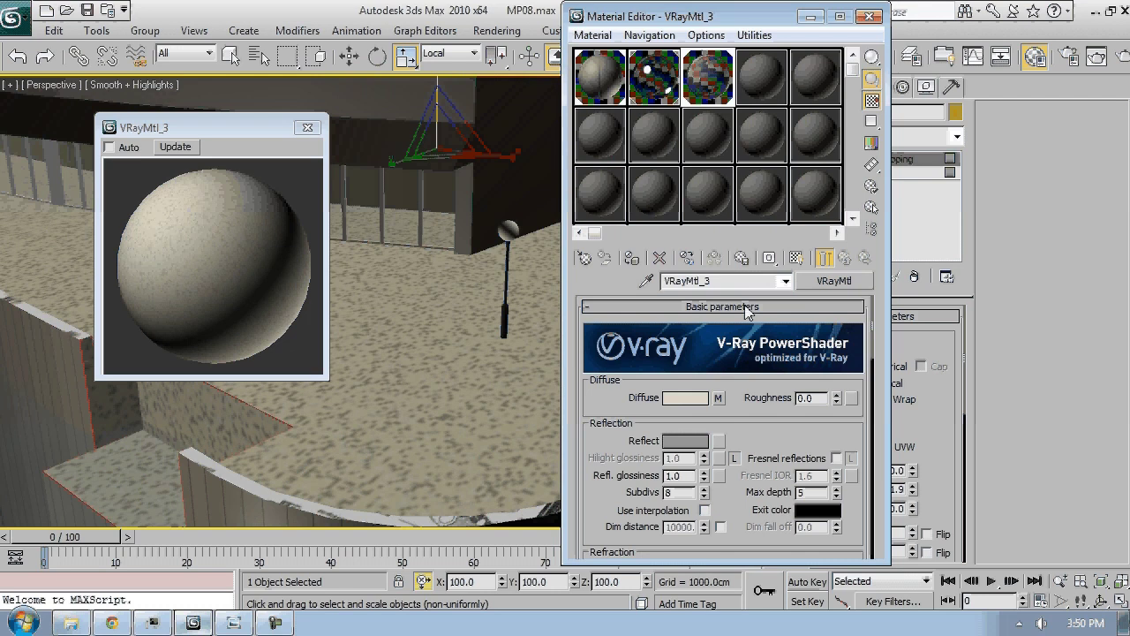
# Set the reflection glossiness to 0.8, enable Fresnel reflections with an unlocked IOR of 3, and refresh the preview
pyautogui.moveTo(691, 475); pyautogui.dragTo(526, 492)
pyautogui.write('0.8')
pyautogui.press('Return')
pyautogui.click(836, 458)
pyautogui.click(852, 459)
pyautogui.moveTo(818, 480); pyautogui.dragTo(688, 471)
pyautogui.write('3')
pyautogui.press('Return')
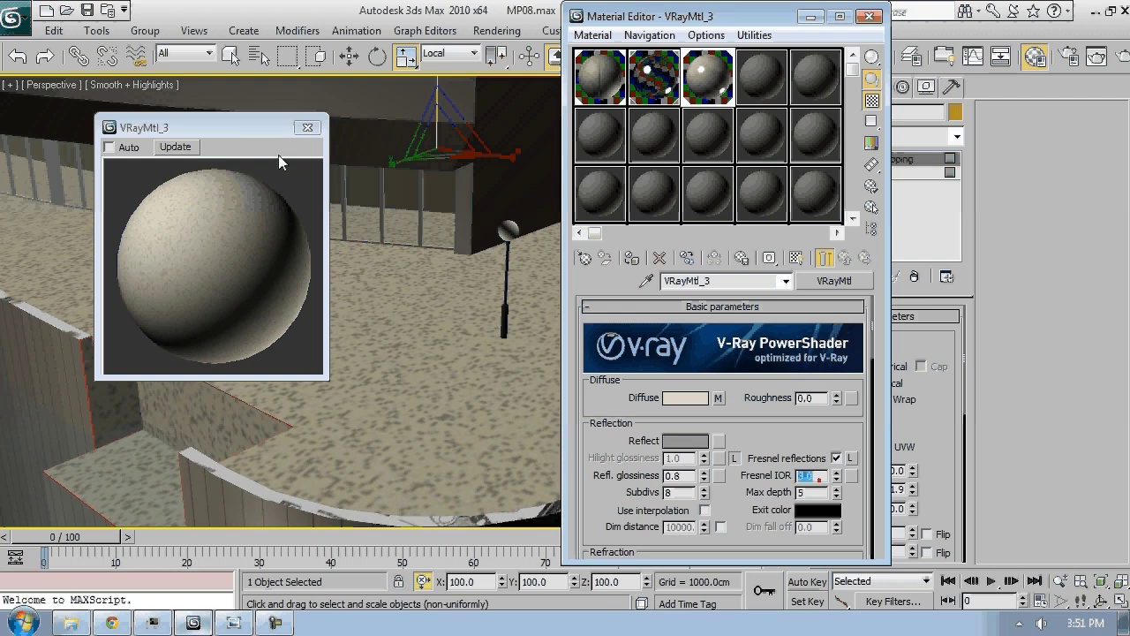
pyautogui.click(178, 147)
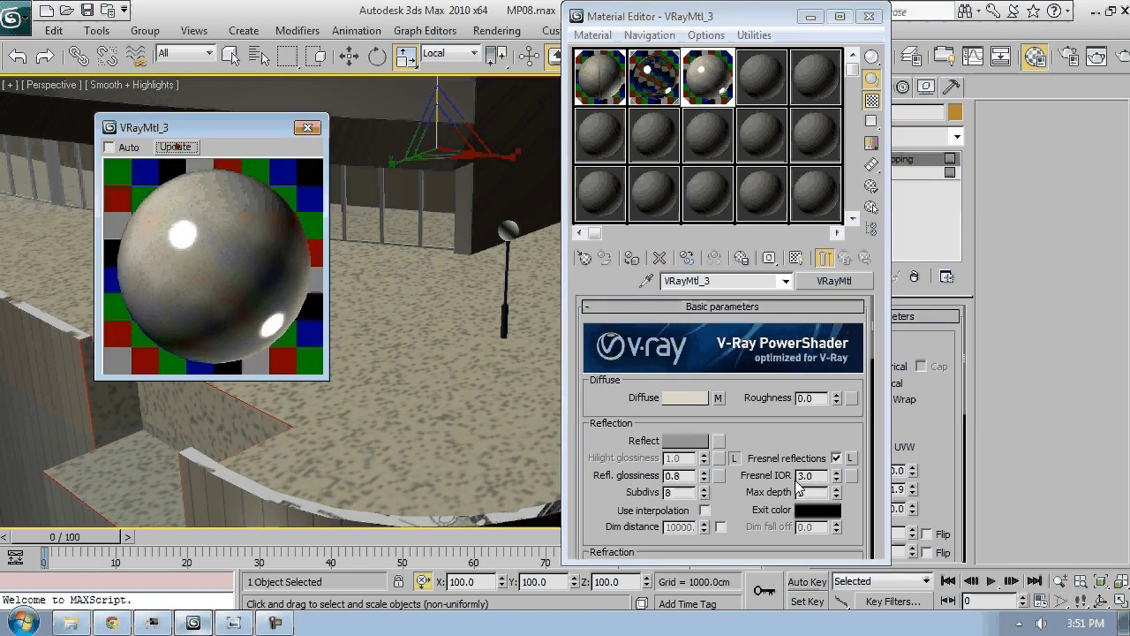
# Set the deck material's Fresnel IOR to 1.6 and refresh the enlarged preview
pyautogui.moveTo(817, 478); pyautogui.dragTo(725, 493)
pyautogui.write('1.6')
pyautogui.press('Return')
pyautogui.click(181, 148)
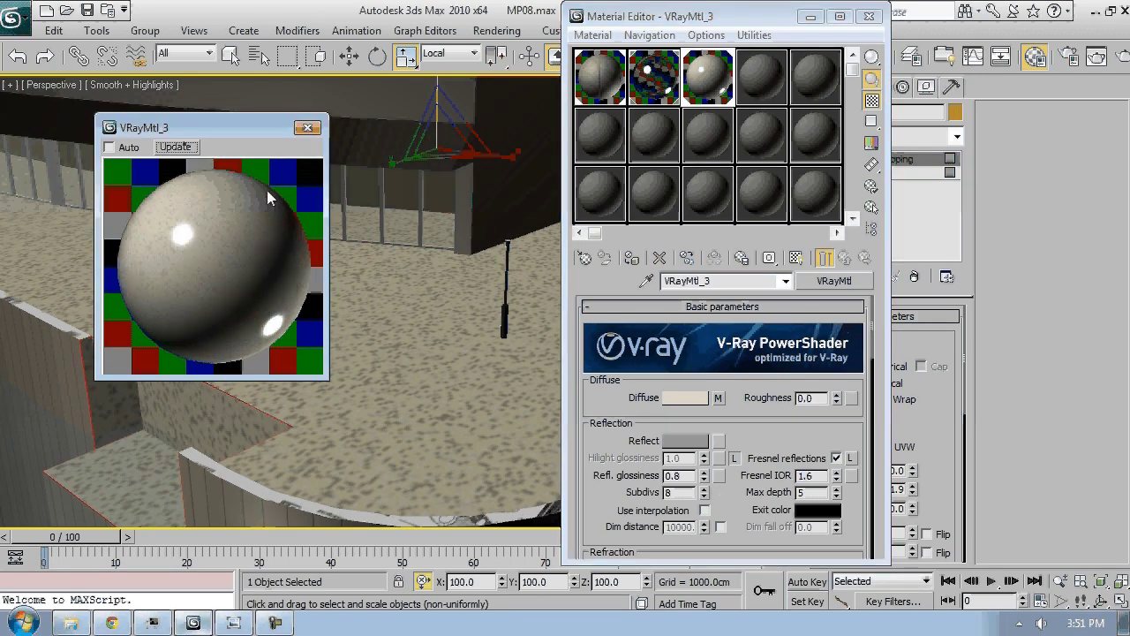
# Lower the deck material's reflection glossiness to 0.6, check it in the refreshed preview, and close the preview
pyautogui.moveTo(678, 477); pyautogui.dragTo(704, 500)
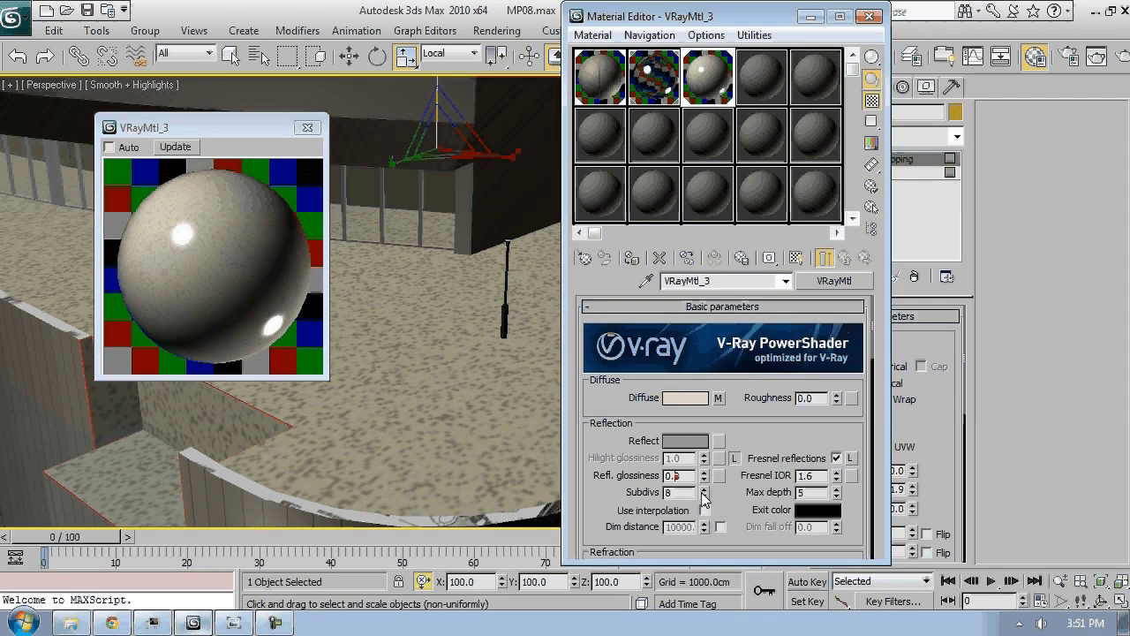
pyautogui.write('6')
pyautogui.press('Return')
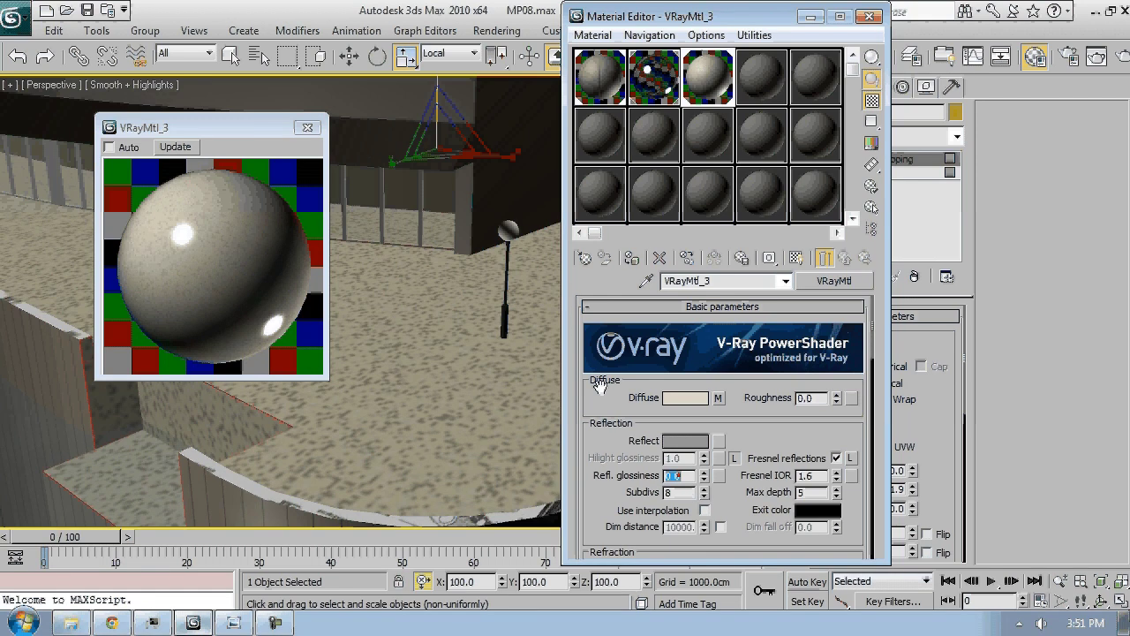
pyautogui.click(170, 147)
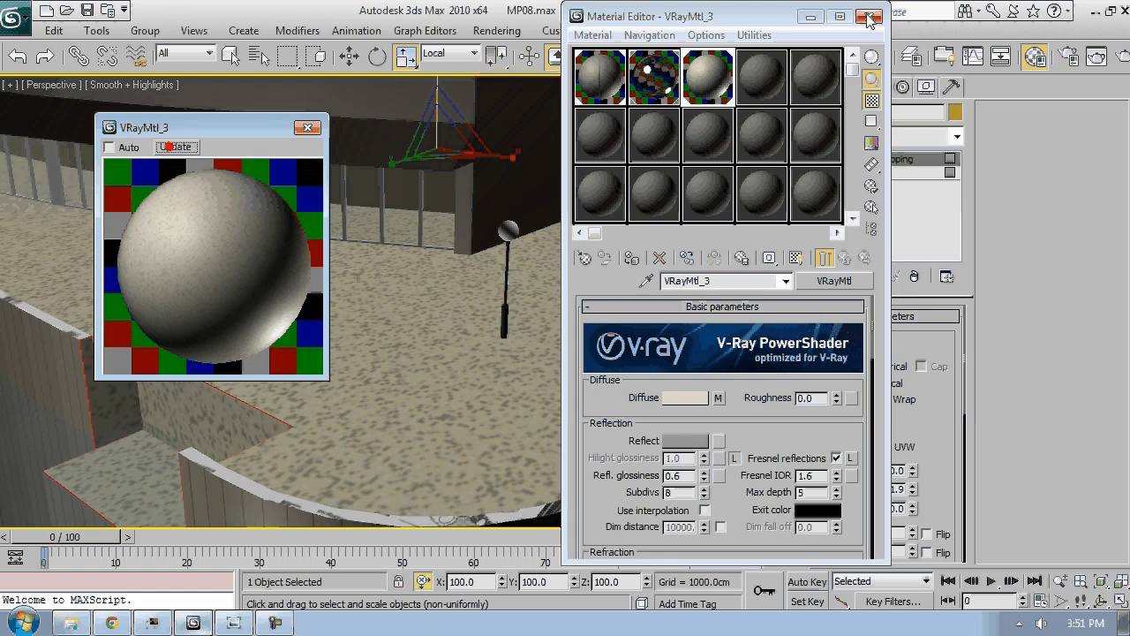
pyautogui.click(307, 129)
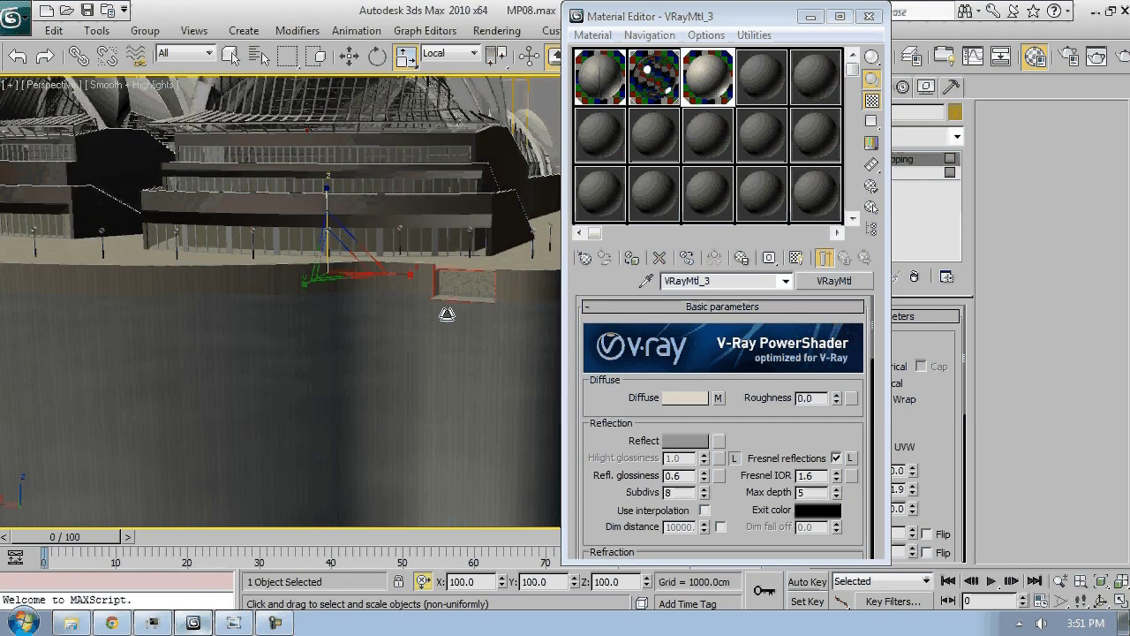
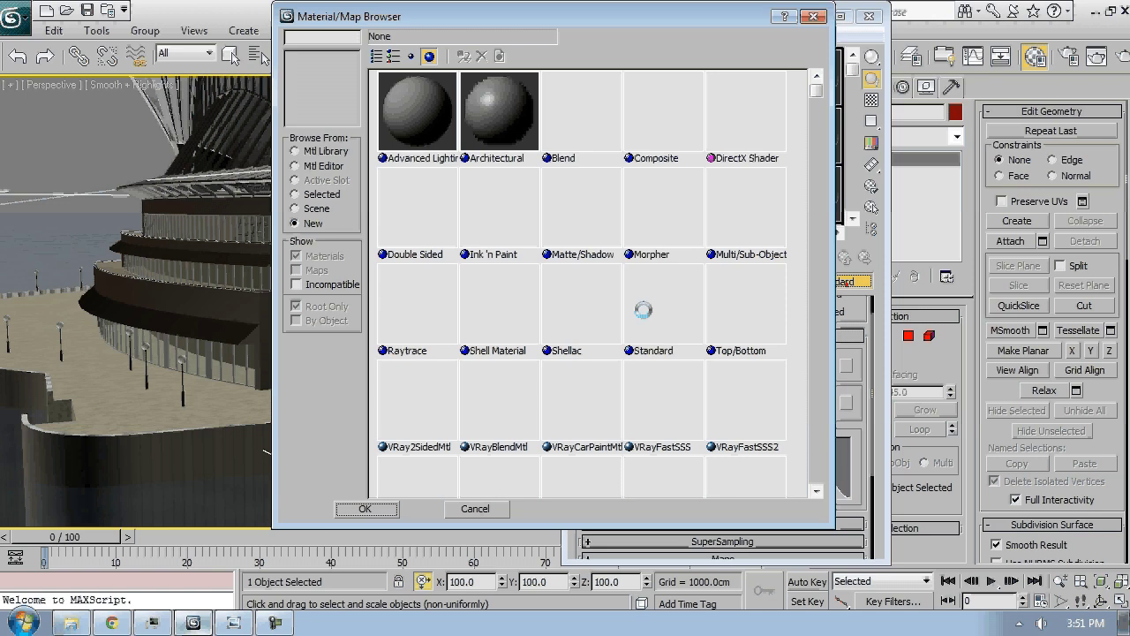
# Change the building's 10 - Defaultf material from Standard to VRayMtl
pyautogui.click(377, 55)
pyautogui.click(415, 377)
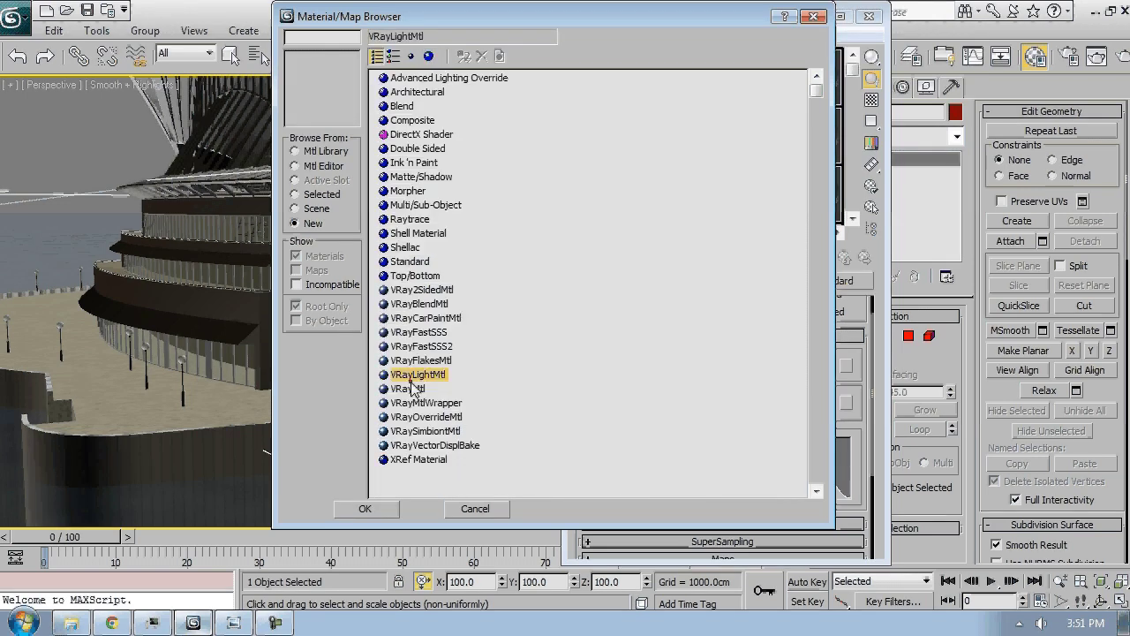
pyautogui.doubleClick(408, 388)
pyautogui.keyDown('alt'); pyautogui.moveTo(382, 356); pyautogui.dragTo(442, 362, button='middle'); pyautogui.keyUp('alt')
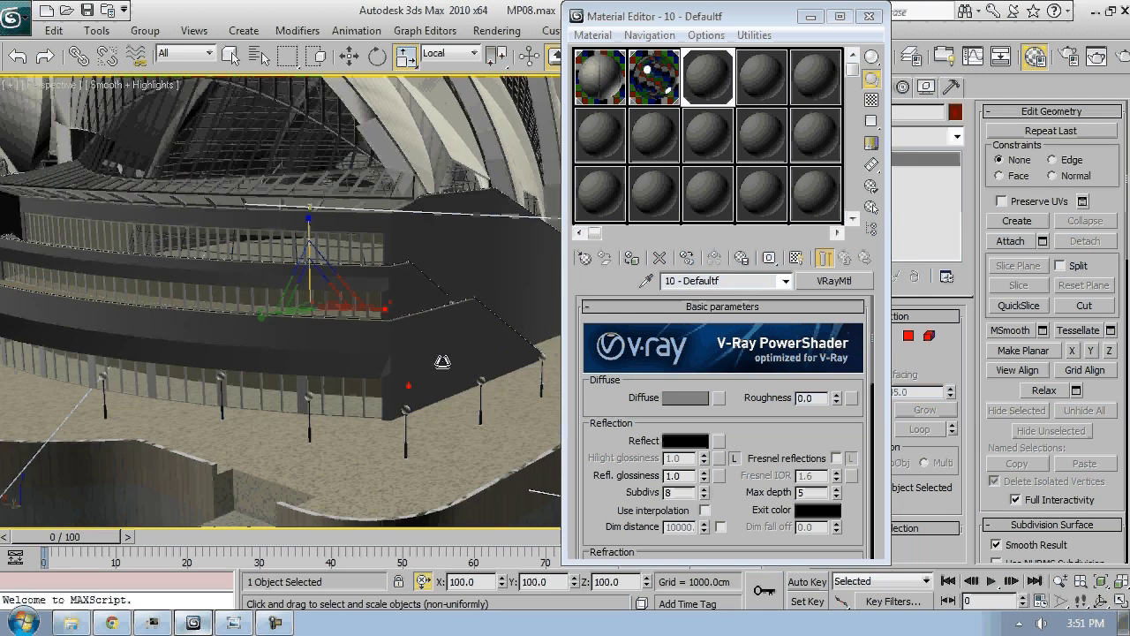
# Select all objects that use the 10 - Defaultf material, isolate them, and clear the selection
pyautogui.click(871, 207)
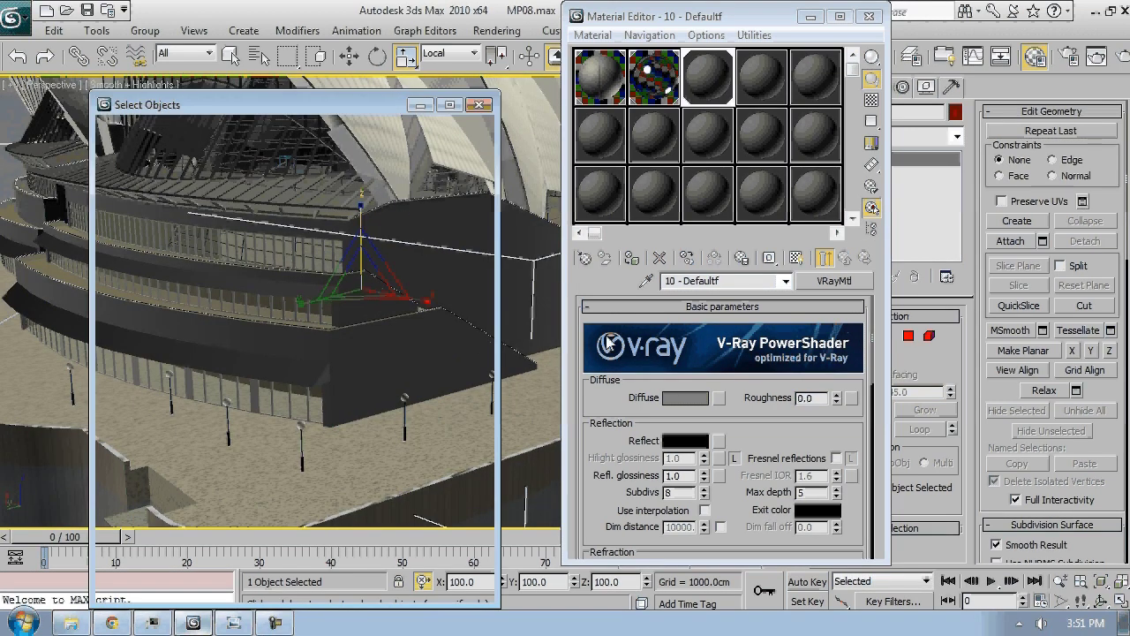
pyautogui.click(378, 581)
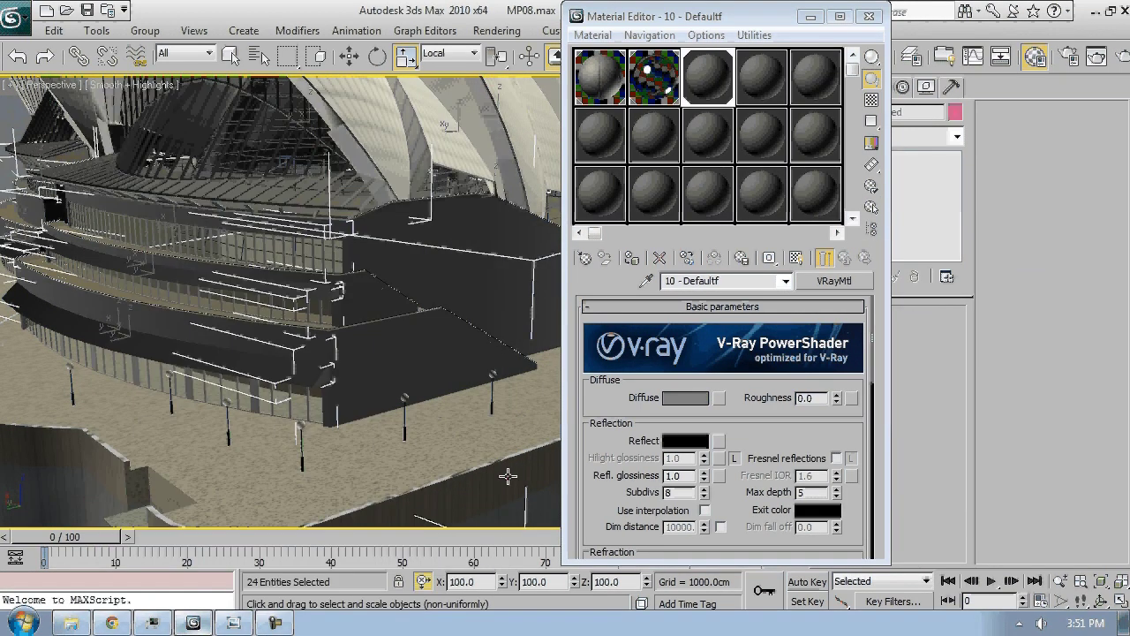
pyautogui.hotkey('alt', 'q')
pyautogui.click(459, 142)
pyautogui.keyDown('alt'); pyautogui.moveTo(331, 300); pyautogui.dragTo(400, 300, button='middle'); pyautogui.keyUp('alt')
pyautogui.scroll(5, 368, 265)
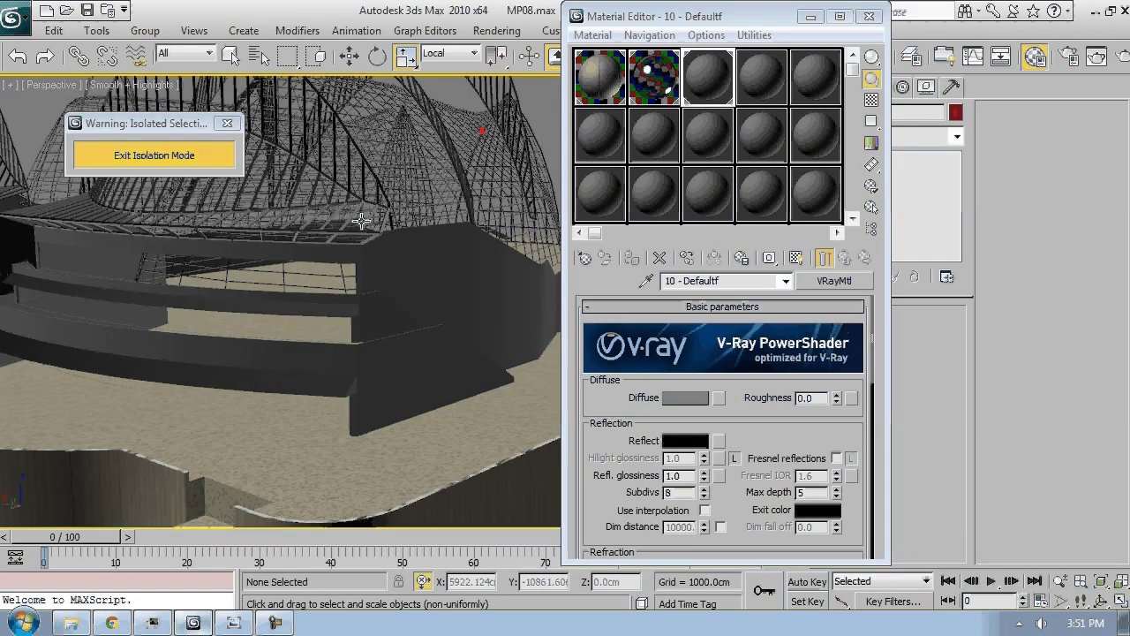
# Select the building's dark side wall, try moving it upward and undo the move, and display edged faces
pyautogui.click(427, 347)
pyautogui.press('w')
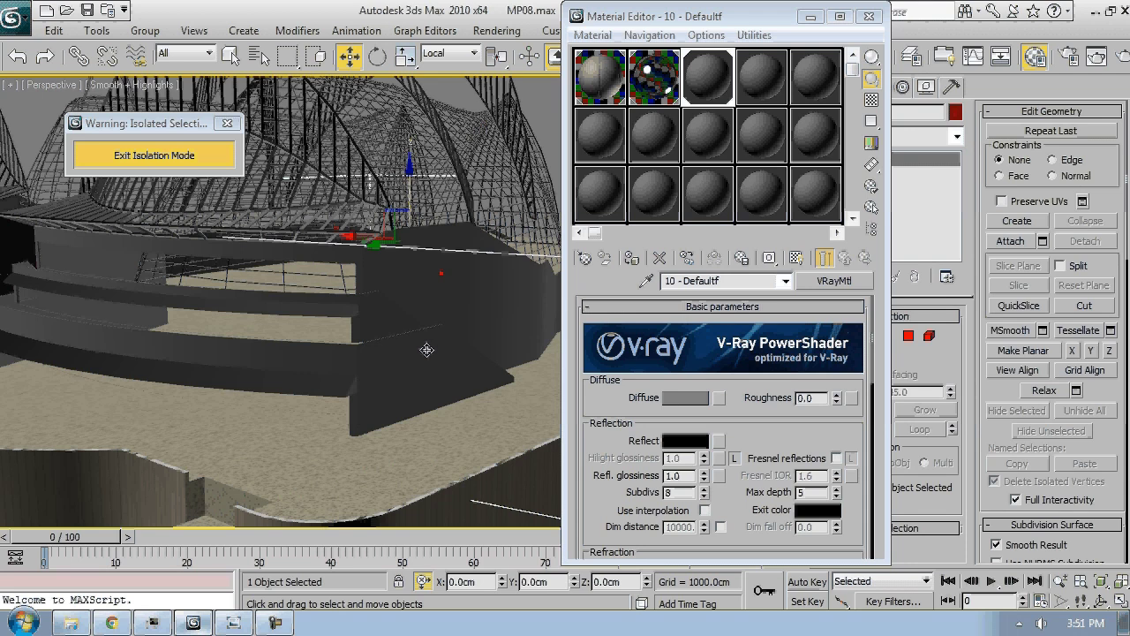
pyautogui.moveTo(409, 182); pyautogui.dragTo(398, 122)
pyautogui.hotkey('ctrl', 'z')
pyautogui.press('F4')
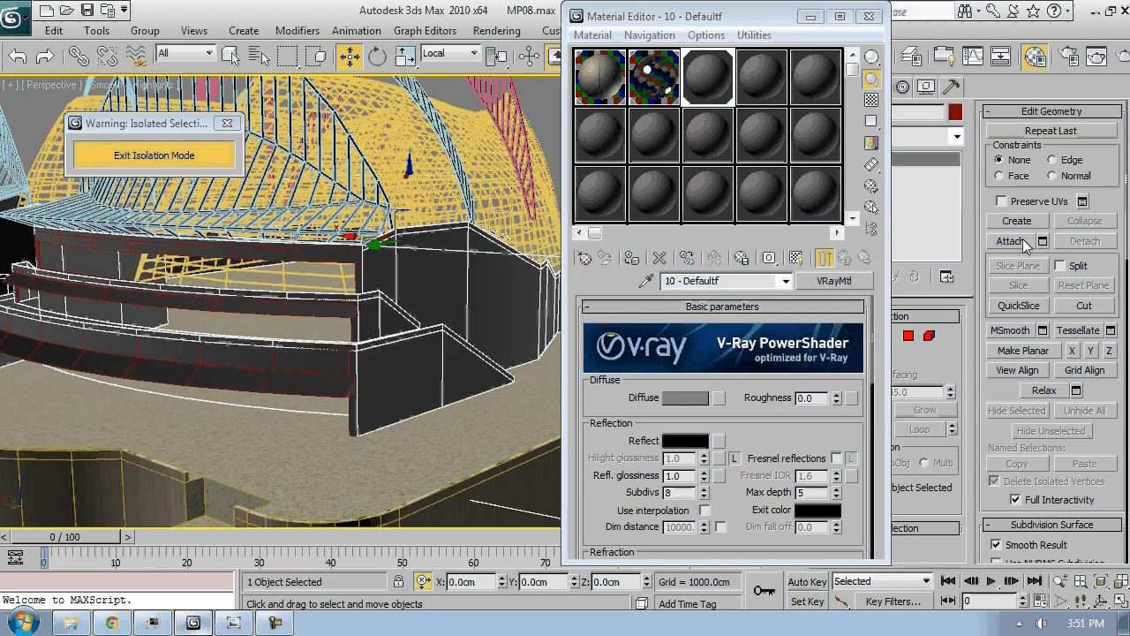
# Attach the building's curved front terrace bands to the selected side wall object
pyautogui.click(1019, 243)
pyautogui.click(332, 387)
pyautogui.click(331, 387)
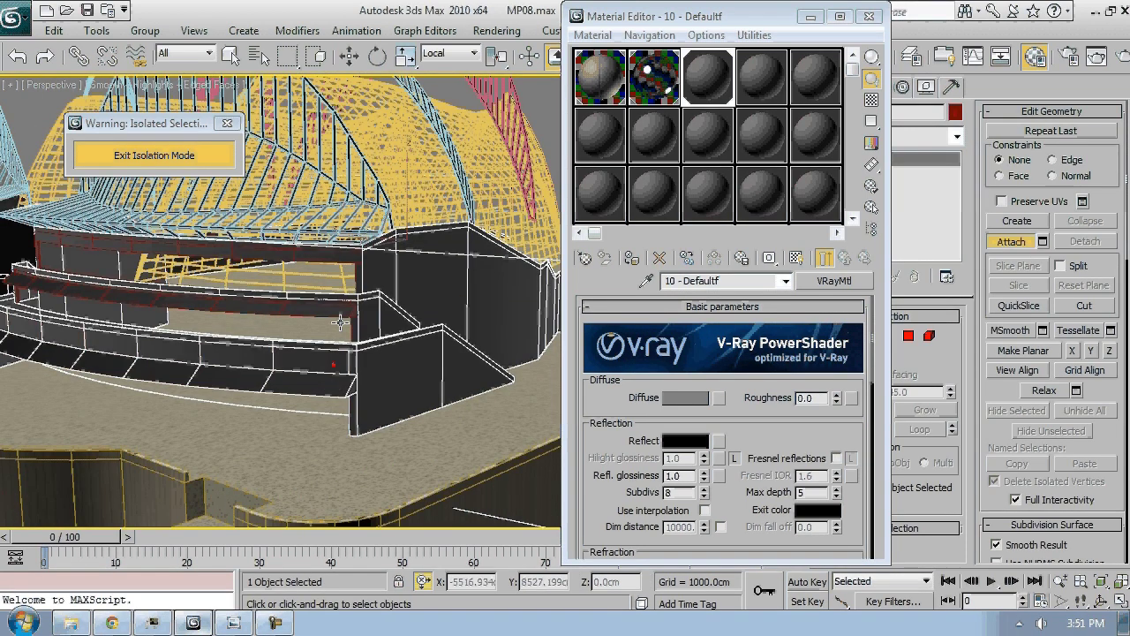
pyautogui.click(339, 322)
pyautogui.click(352, 262)
# Attach the neighbouring hall's dark walls and terrace bands to the same wall object and finish attaching
pyautogui.keyDown('alt'); pyautogui.moveTo(351, 262); pyautogui.dragTo(441, 292, button='middle'); pyautogui.keyUp('alt')
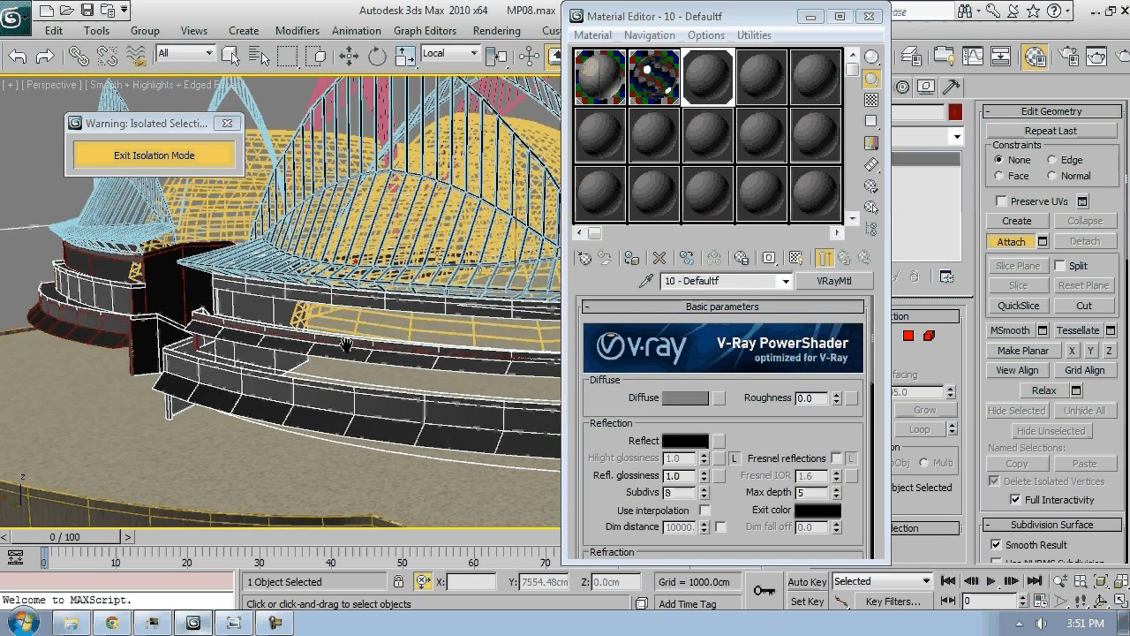
pyautogui.moveTo(292, 336); pyautogui.dragTo(173, 366, button='middle')
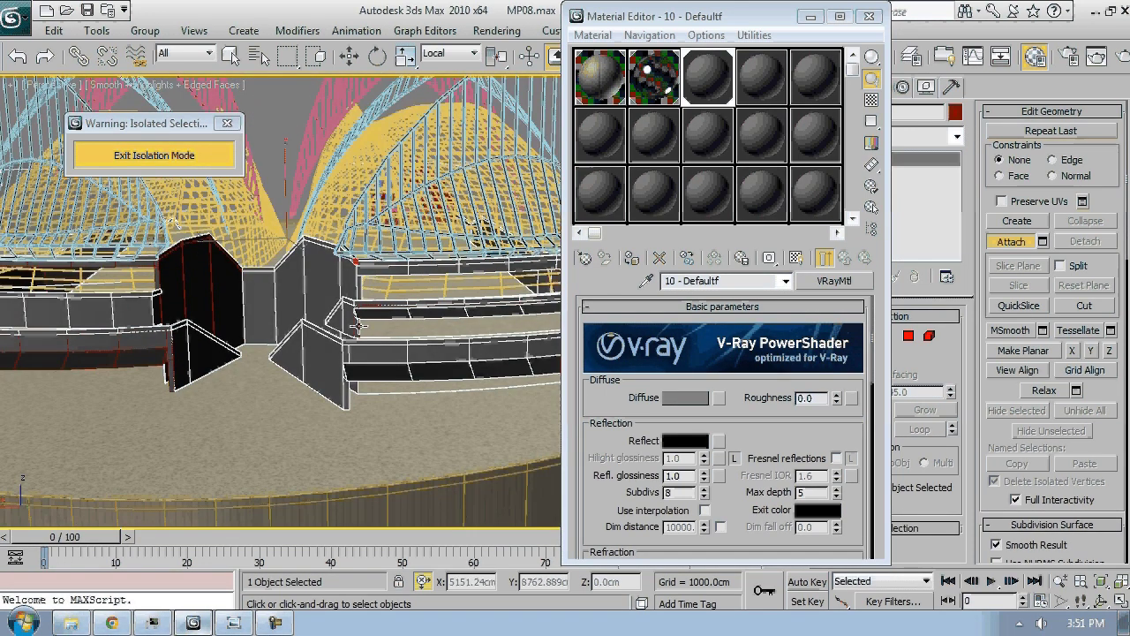
pyautogui.click(174, 360)
pyautogui.click(163, 361)
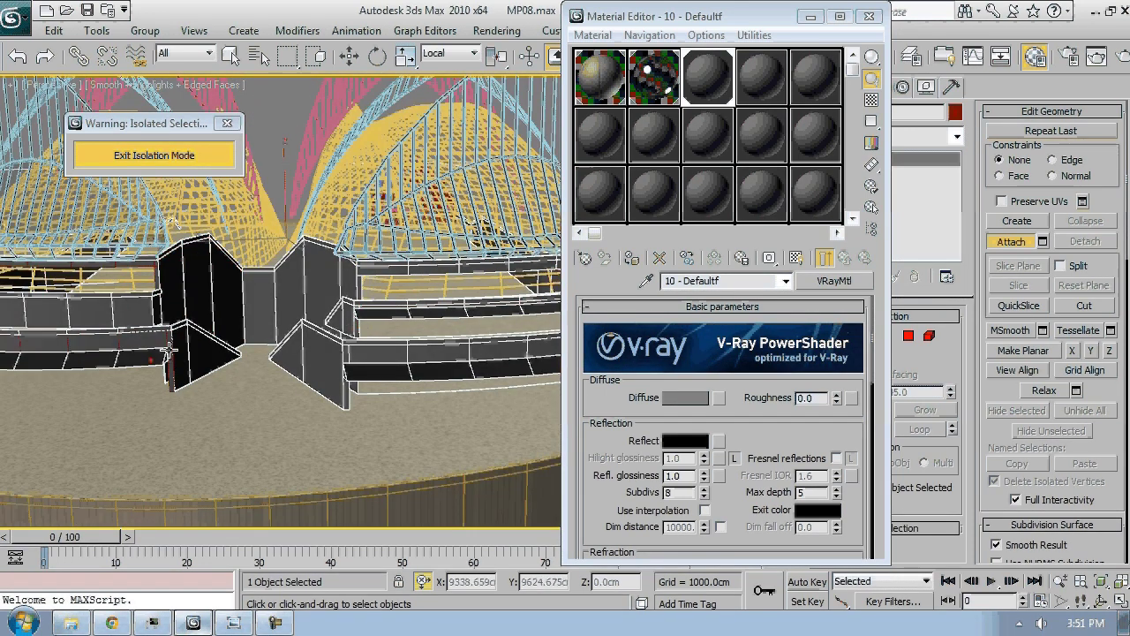
pyautogui.moveTo(141, 340); pyautogui.dragTo(276, 434, button='middle')
pyautogui.press('w')
# Hide edged faces, reselect the combined dark wall object and add a UVW Mapping modifier to it
pyautogui.scroll(-5, 171, 368)
pyautogui.press('F4')
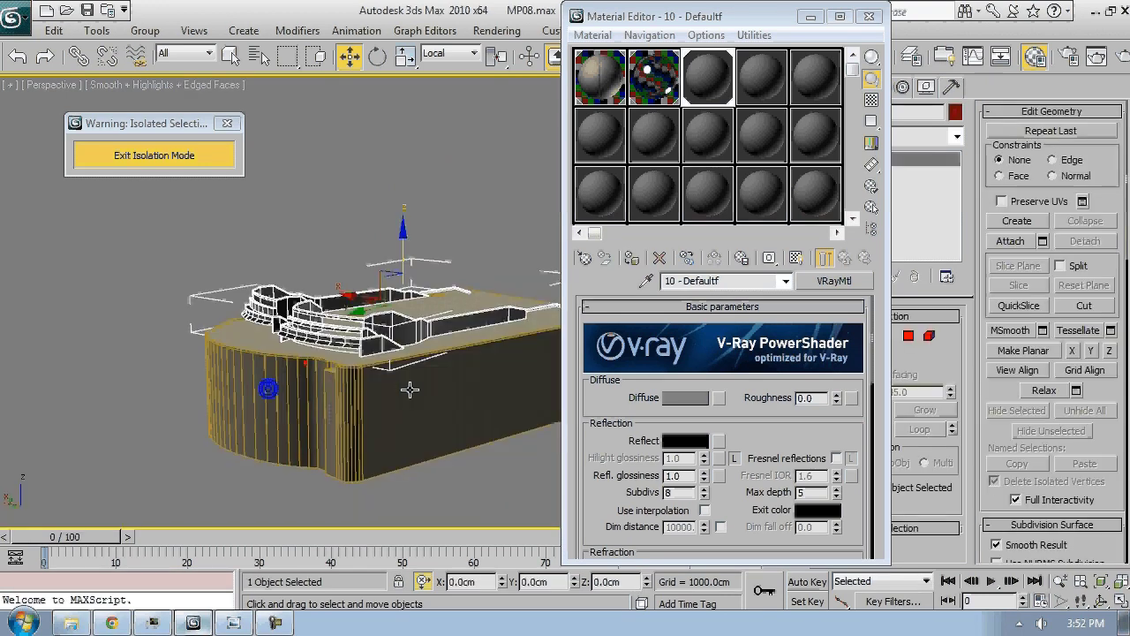
pyautogui.moveTo(410, 390); pyautogui.dragTo(393, 406, button='middle')
pyautogui.click(404, 210)
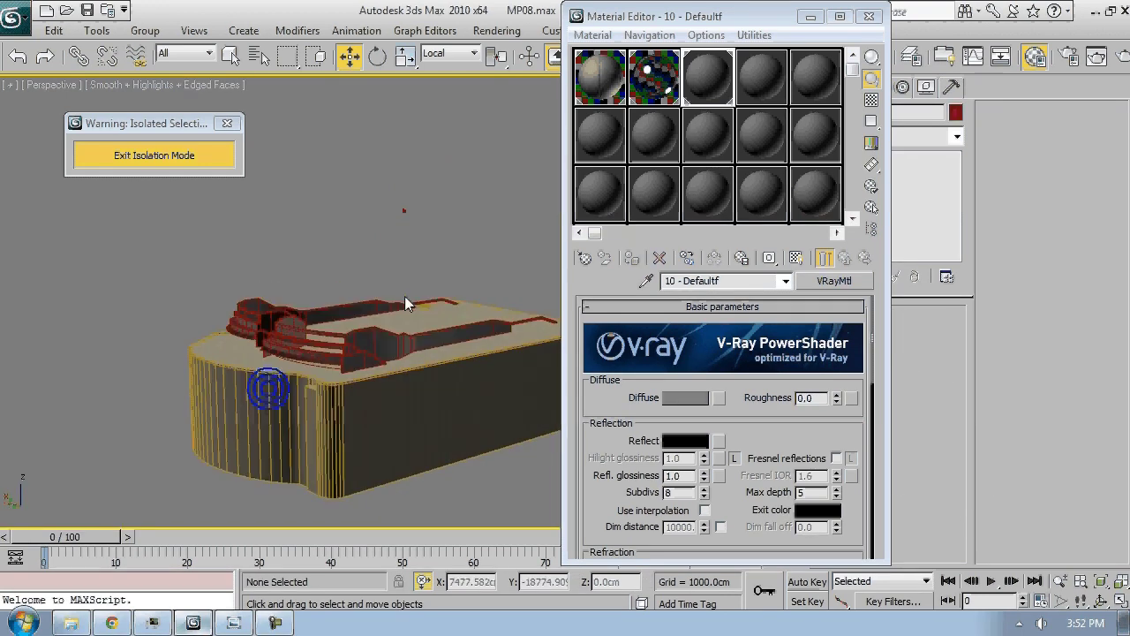
pyautogui.click(404, 300)
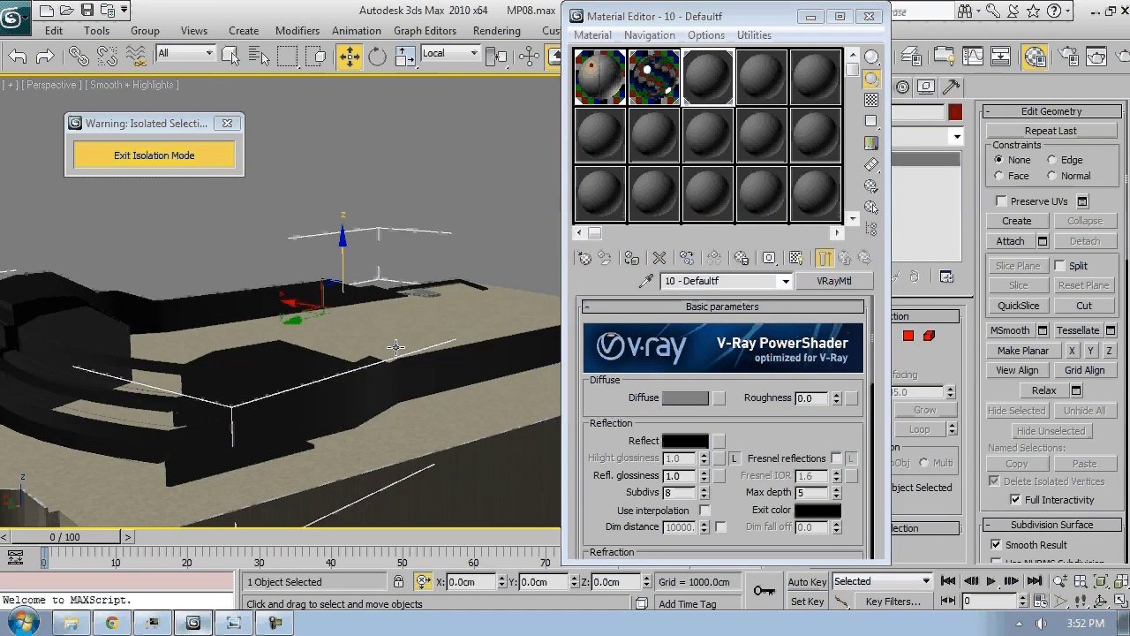
pyautogui.click(929, 138)
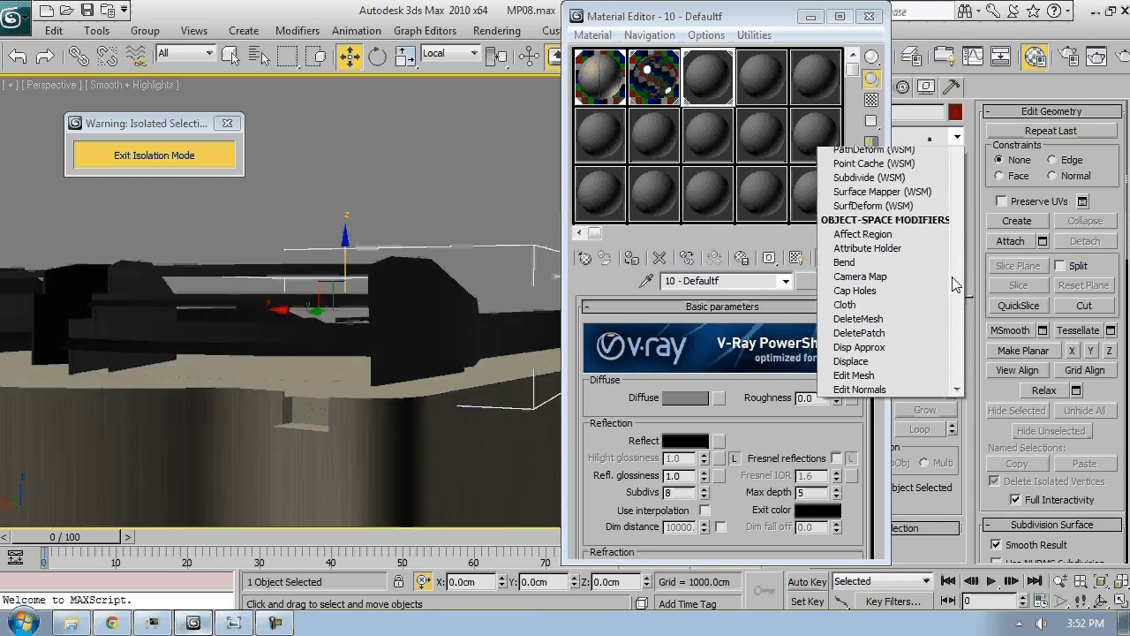
pyautogui.scroll(-15, 883, 475)
pyautogui.click(854, 437)
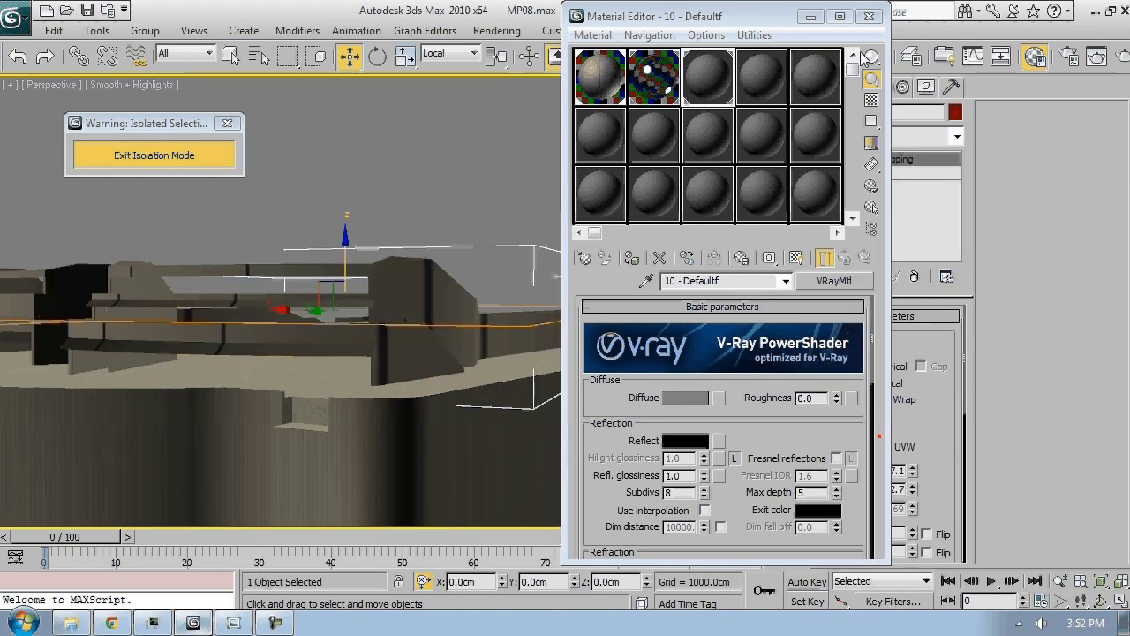
# Close the Material Editor, switch the walls' UVW mapping to Box and set its length, width and height to 5000 cm
pyautogui.click(869, 16)
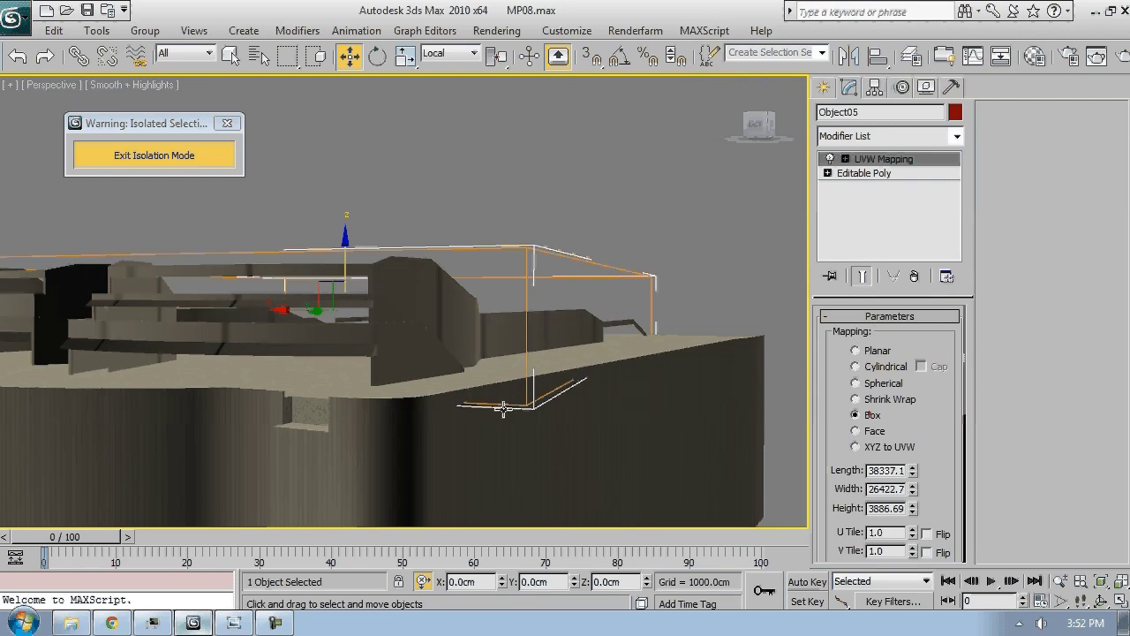
pyautogui.moveTo(504, 409); pyautogui.dragTo(528, 367, button='middle')
pyautogui.doubleClick(883, 469)
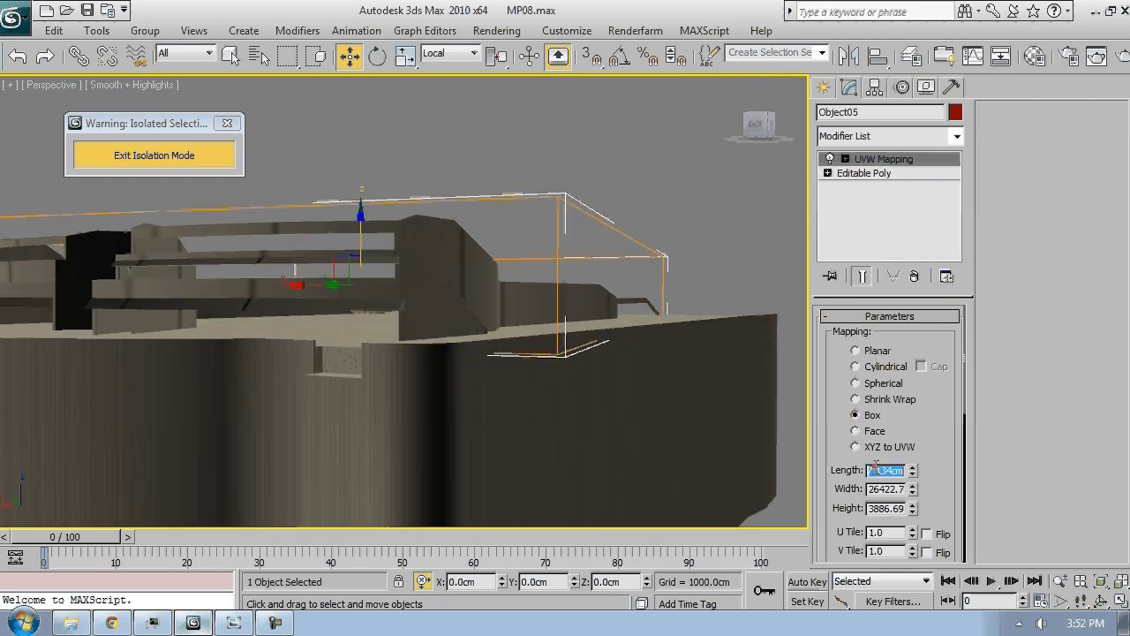
pyautogui.write('5000')
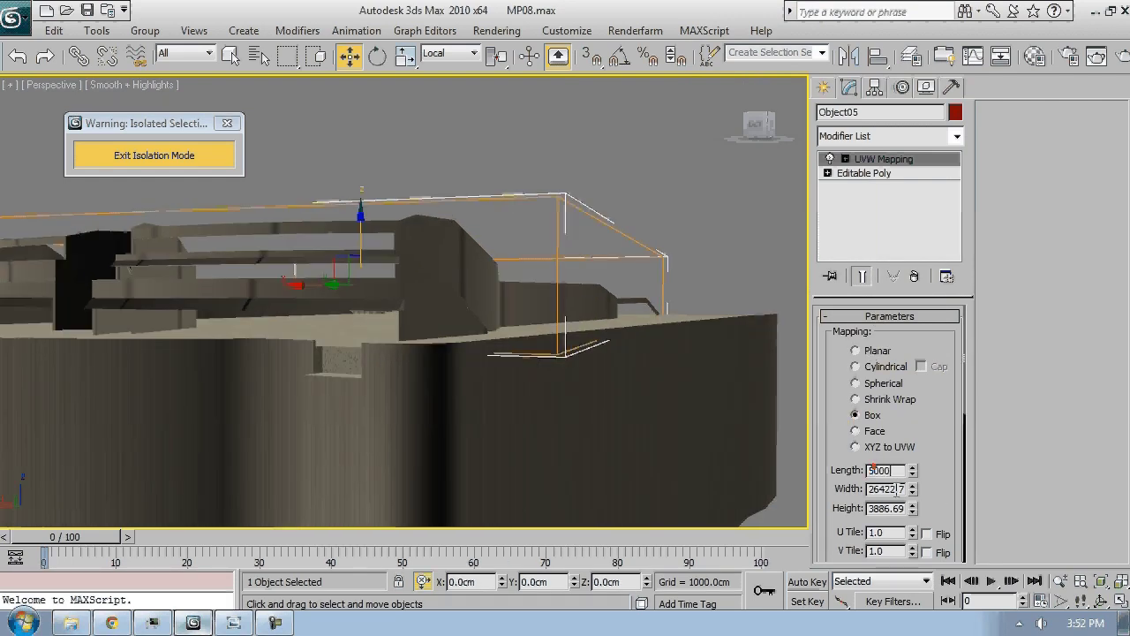
pyautogui.doubleClick(895, 489)
pyautogui.write('5000')
pyautogui.doubleClick(898, 507)
pyautogui.write('5000')
pyautogui.moveTo(433, 428); pyautogui.dragTo(543, 434, button='middle')
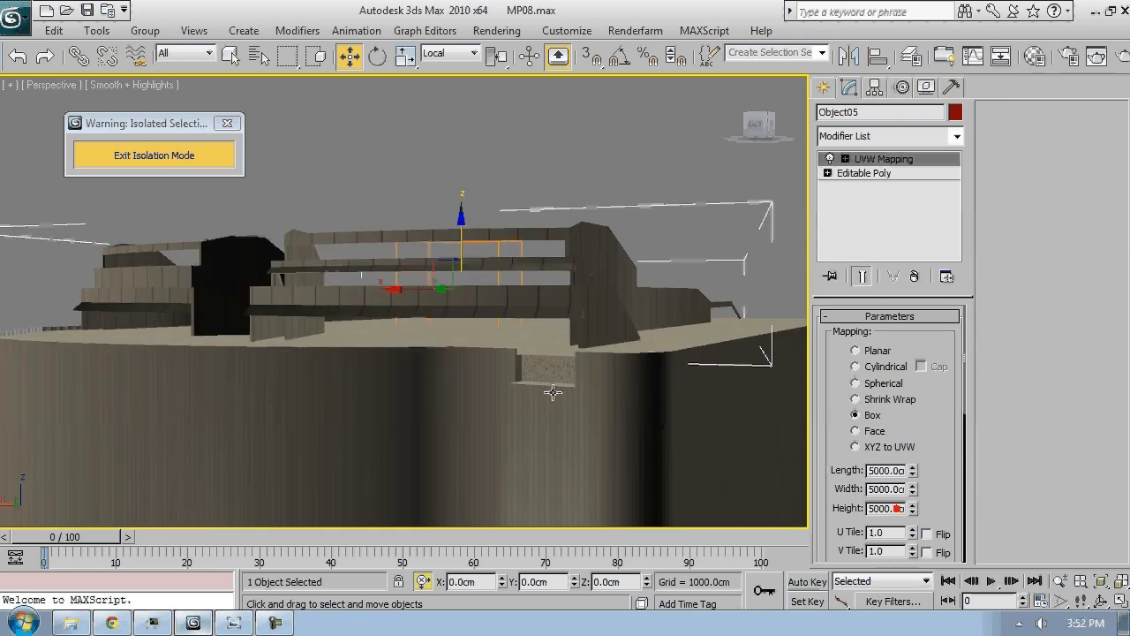
# Undo any scaling of the wall object itself and uniformly scale its UVW Mapping gizmo down to about 22 percent
pyautogui.press('r')
pyautogui.keyDown('alt'); pyautogui.moveTo(522, 334); pyautogui.dragTo(553, 315, button='middle'); pyautogui.keyUp('alt')
pyautogui.click(466, 306)
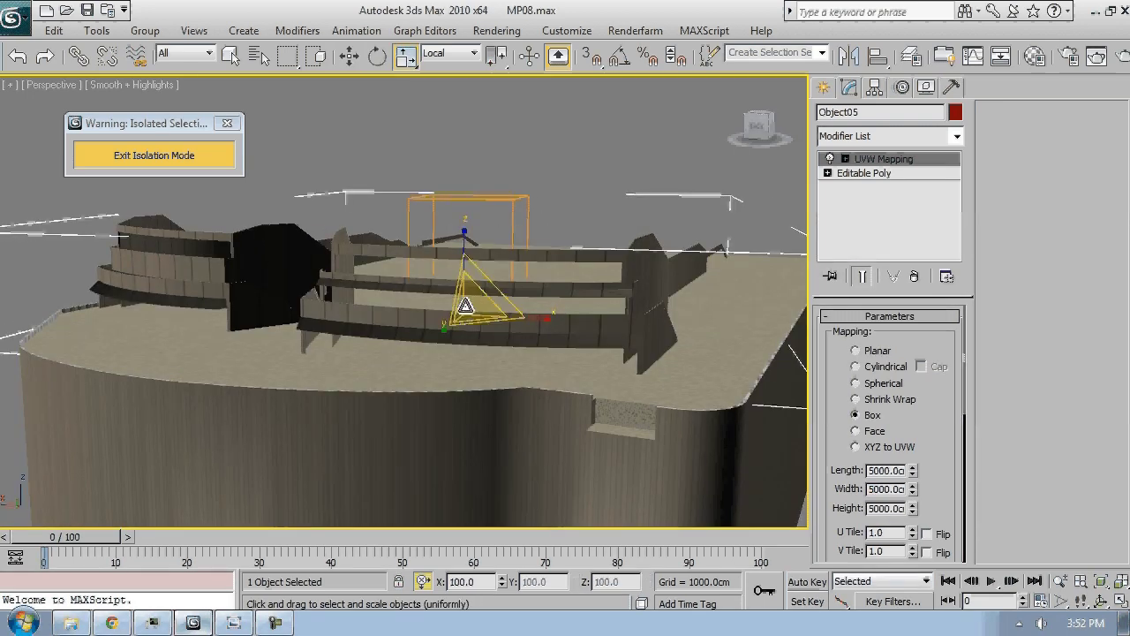
pyautogui.hotkey('ctrl', 'z')
pyautogui.click(883, 160)
pyautogui.moveTo(492, 244); pyautogui.dragTo(489, 558)
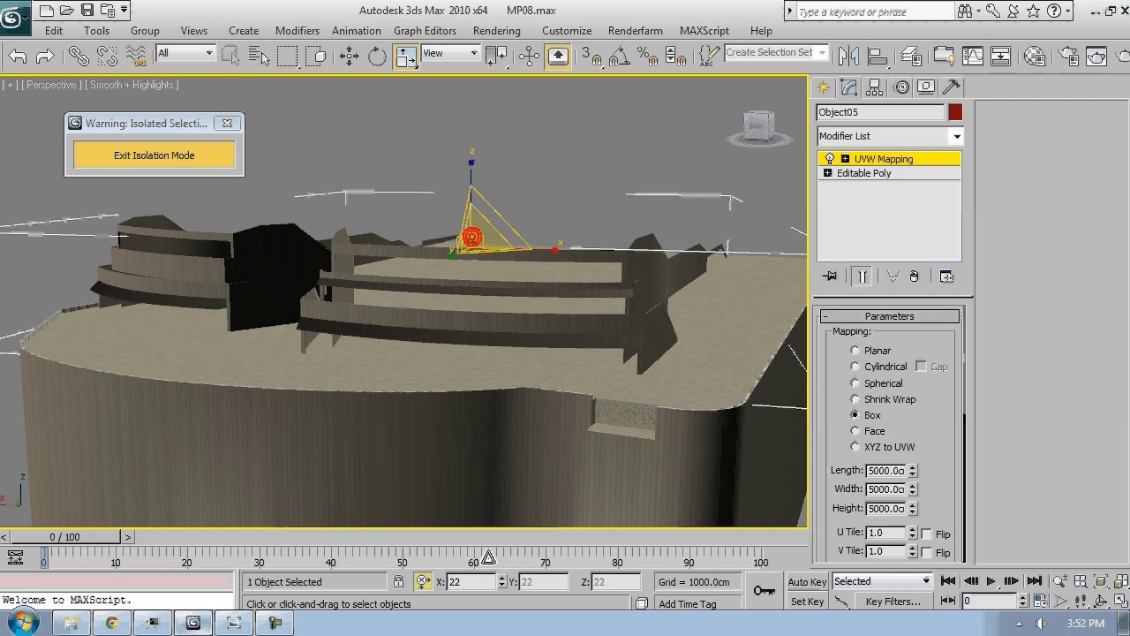
pyautogui.scroll(5, 434, 291)
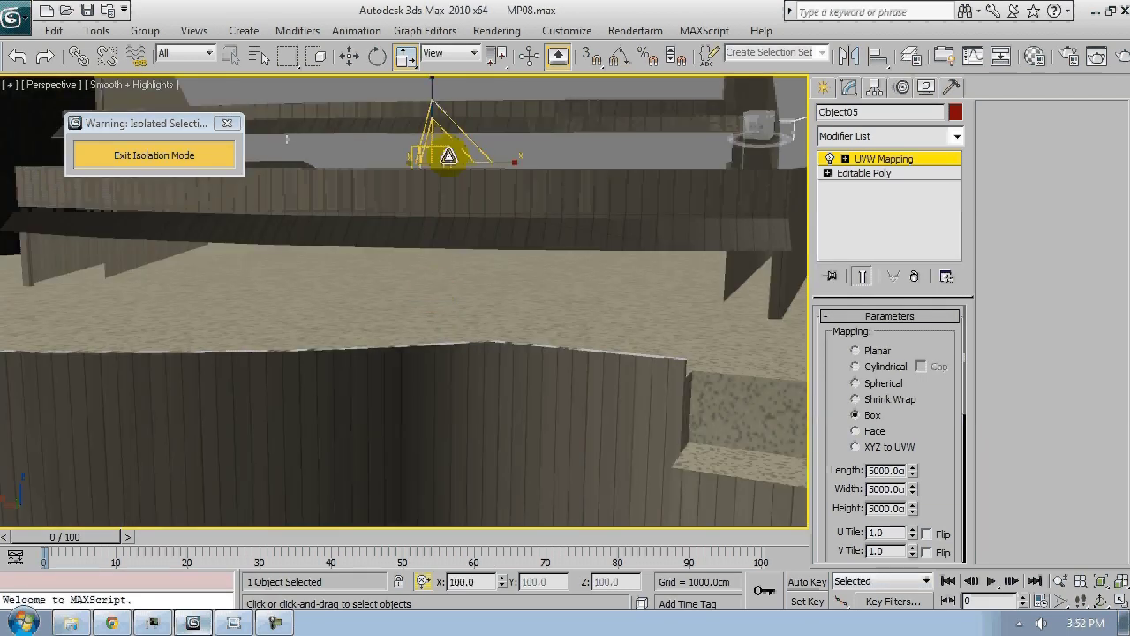
# Stretch the walls' UVW Mapping gizmo vertically in the Left view
pyautogui.press('l')
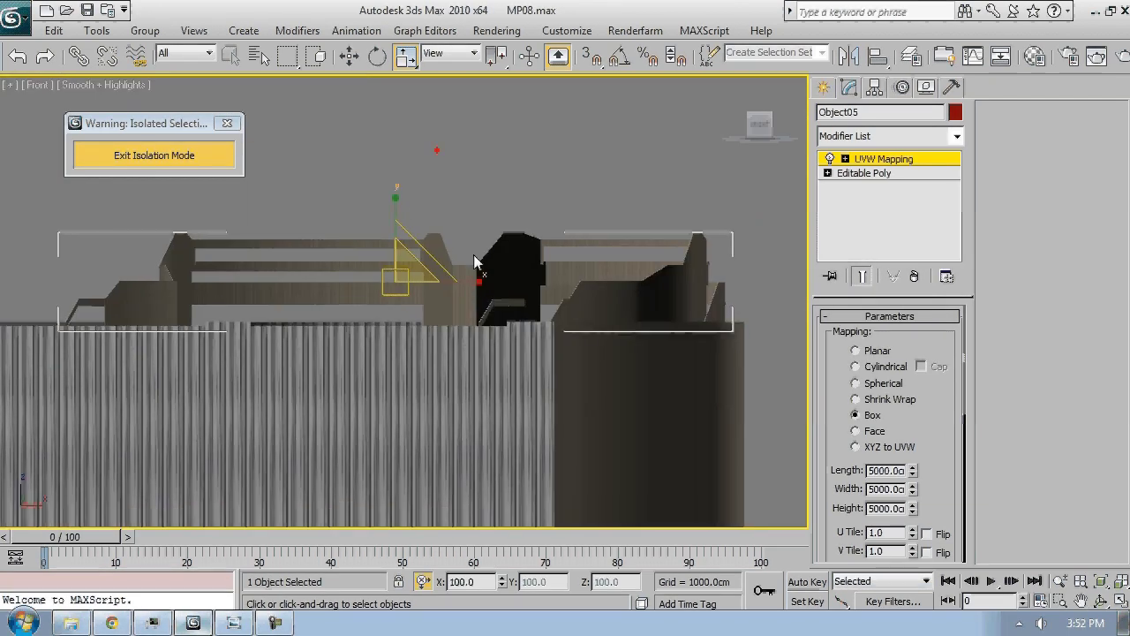
pyautogui.moveTo(747, 296); pyautogui.dragTo(456, 289, button='middle')
pyautogui.scroll(5, 456, 289)
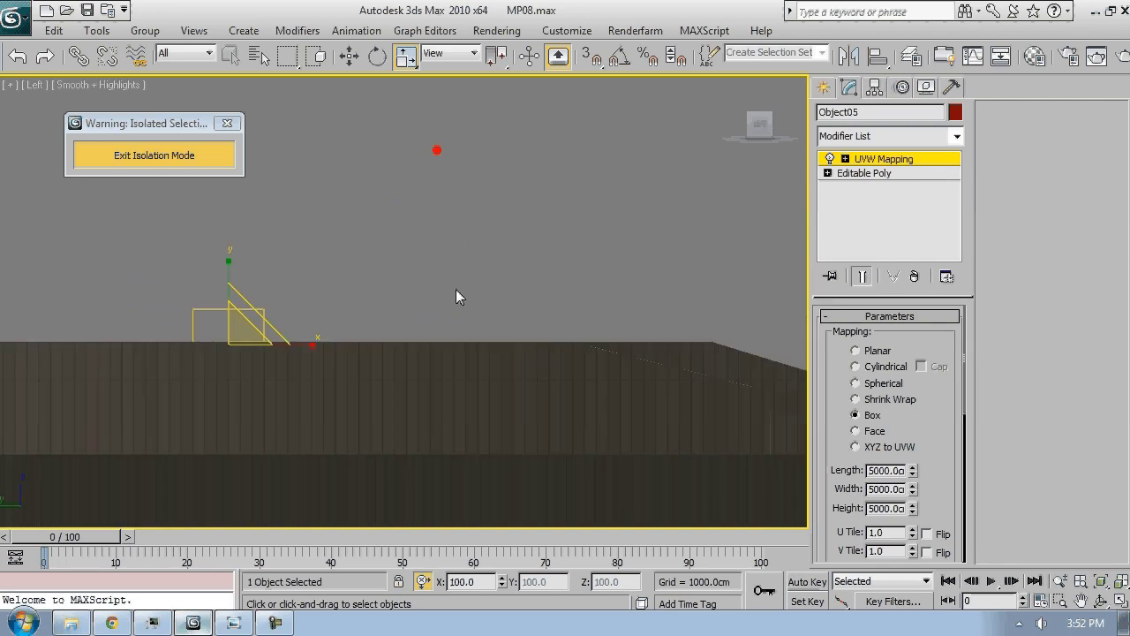
pyautogui.moveTo(214, 321); pyautogui.dragTo(535, 209, button='middle')
pyautogui.moveTo(561, 215); pyautogui.dragTo(553, 237)
pyautogui.moveTo(549, 159); pyautogui.dragTo(528, 412)
pyautogui.scroll(-5, 534, 385)
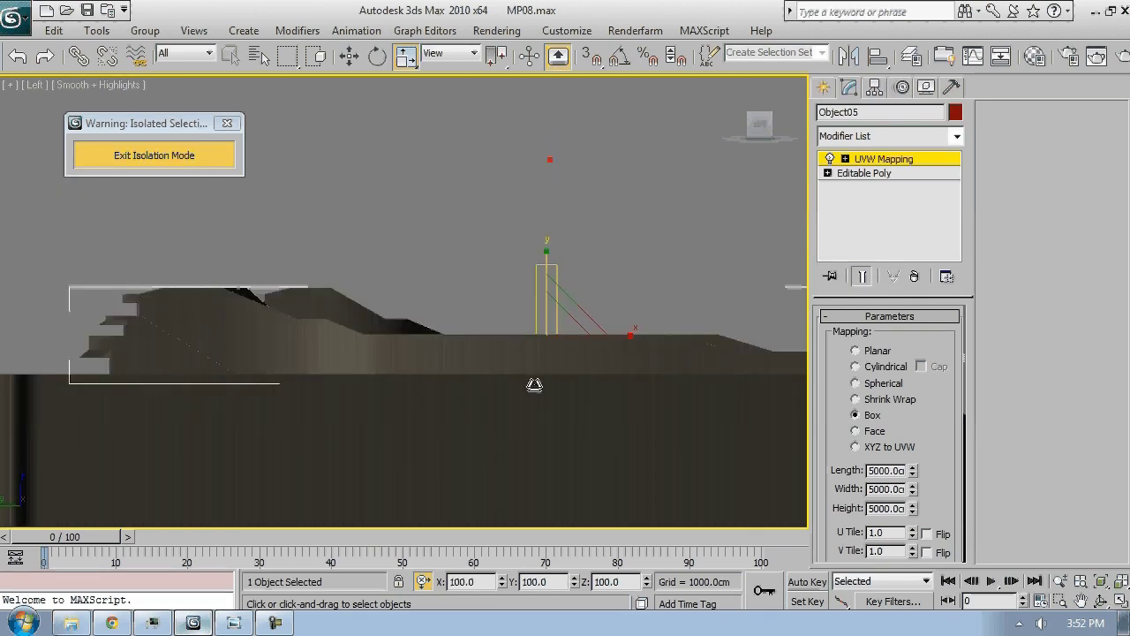
# Exit isolation mode in the perspective view to show the whole building and stop editing the mapping gizmo
pyautogui.press('p')
pyautogui.keyDown('alt'); pyautogui.moveTo(590, 432); pyautogui.dragTo(680, 332, button='middle'); pyautogui.keyUp('alt')
pyautogui.scroll(-5, 680, 332)
pyautogui.keyDown('alt'); pyautogui.moveTo(676, 382); pyautogui.dragTo(471, 320, button='middle'); pyautogui.keyUp('alt')
pyautogui.click(106, 148)
pyautogui.press('z')
pyautogui.scroll(5, 466, 364)
pyautogui.scroll(-5, 468, 323)
pyautogui.scroll(4, 495, 353)
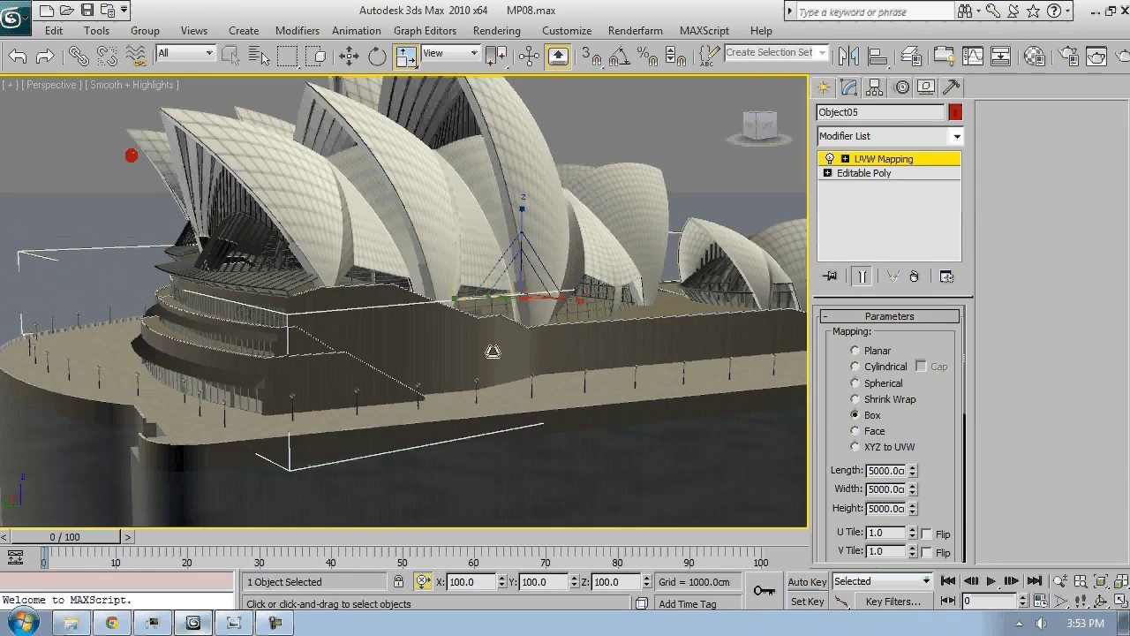
pyautogui.click(885, 162)
# Select the deck base object and enable polygon selection by angle at 45 degrees
pyautogui.moveTo(331, 459); pyautogui.dragTo(468, 393, button='middle')
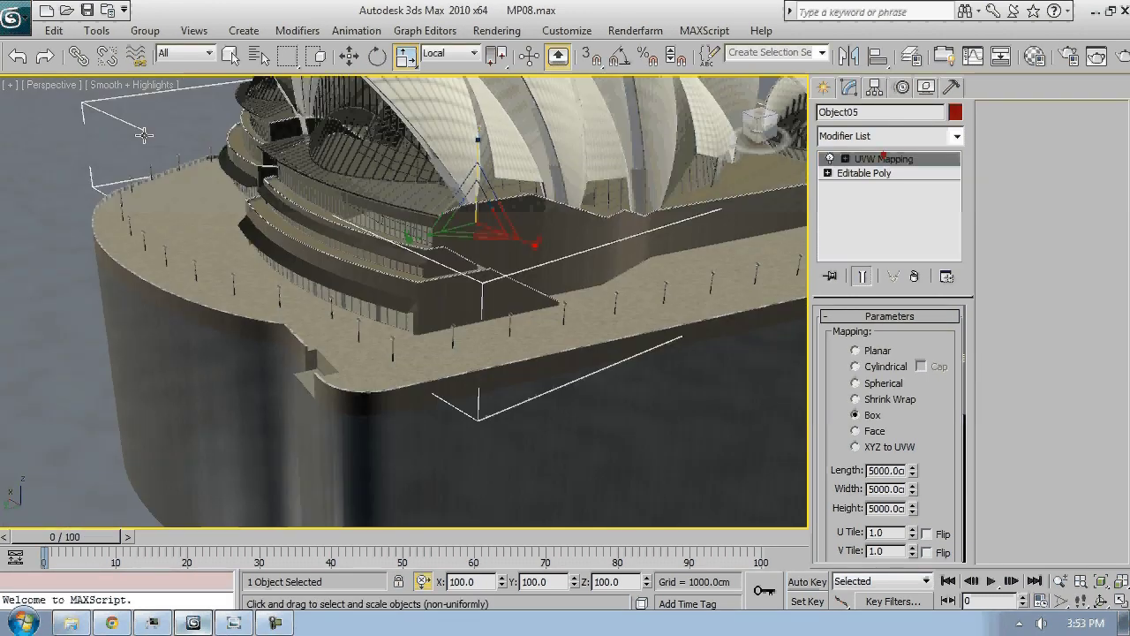
pyautogui.keyDown('alt'); pyautogui.moveTo(144, 135); pyautogui.dragTo(284, 369, button='middle'); pyautogui.keyUp('alt')
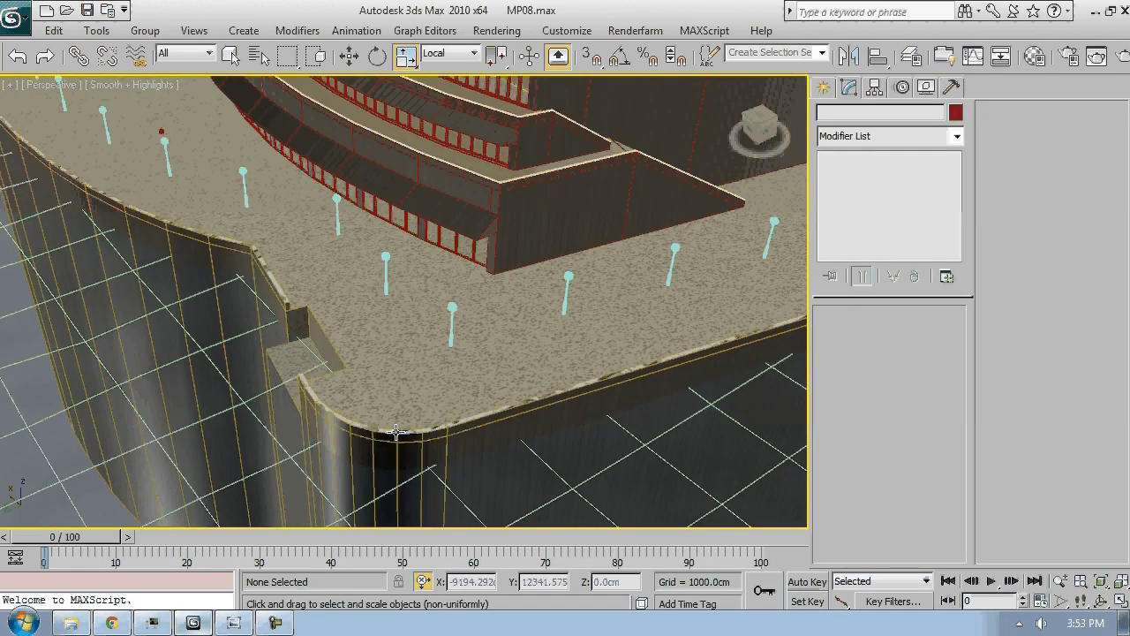
pyautogui.click(176, 353)
pyautogui.rightClick(540, 284)
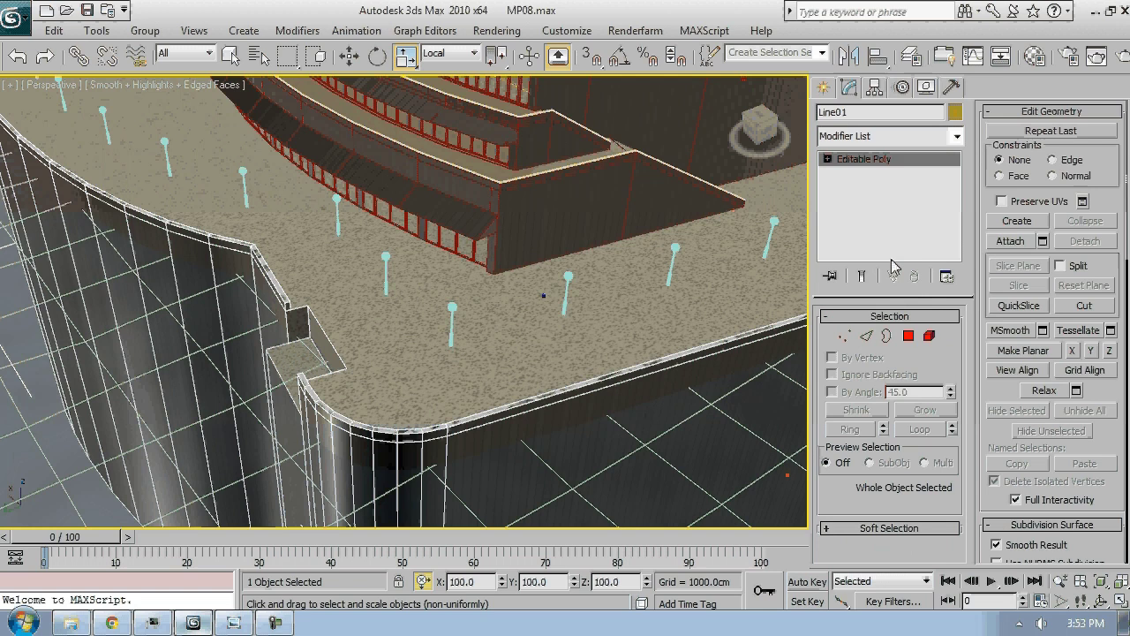
pyautogui.press('F4')
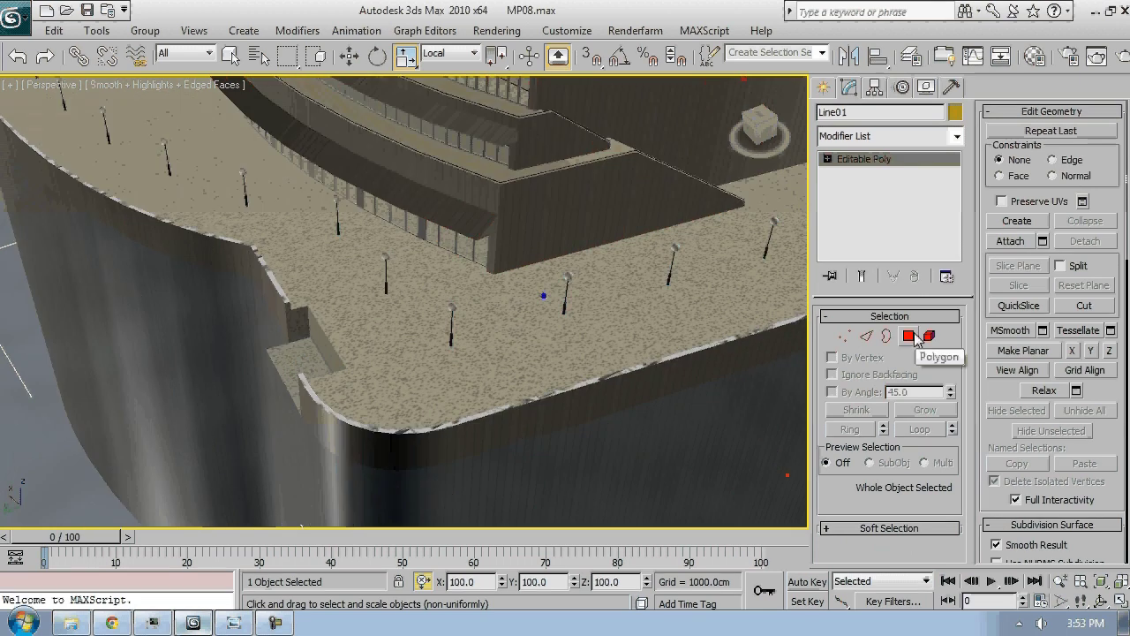
pyautogui.click(911, 337)
pyautogui.click(845, 392)
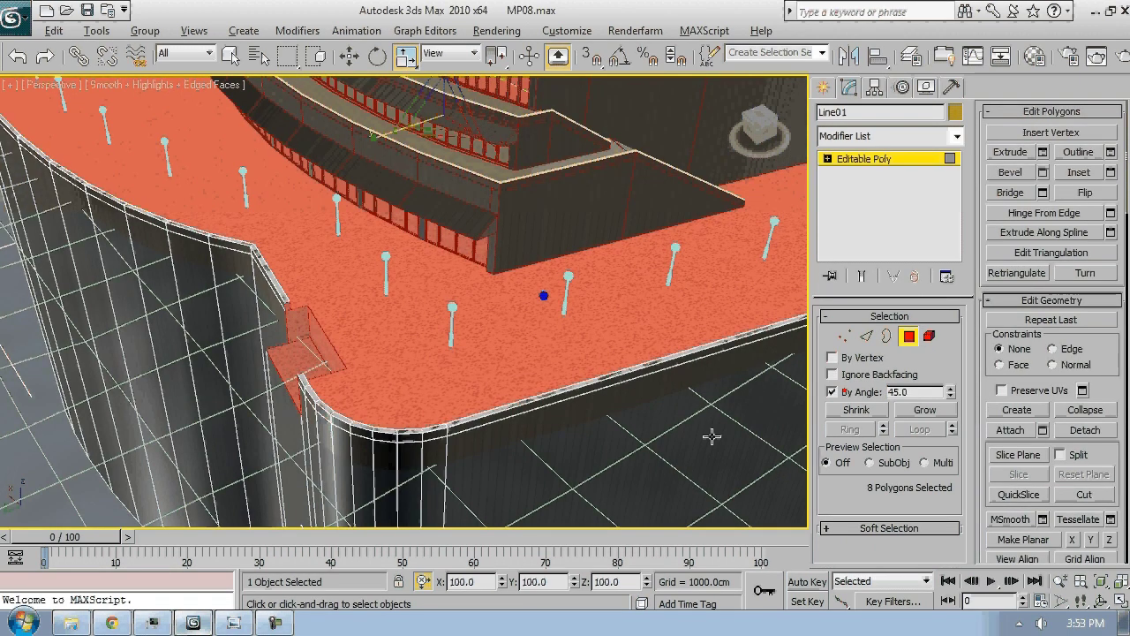
# Clear the deck polygon selection and select the raised rim polygons on both sides of the notch
pyautogui.keyDown('alt'); pyautogui.moveTo(712, 435); pyautogui.dragTo(819, 380, button='middle'); pyautogui.keyUp('alt')
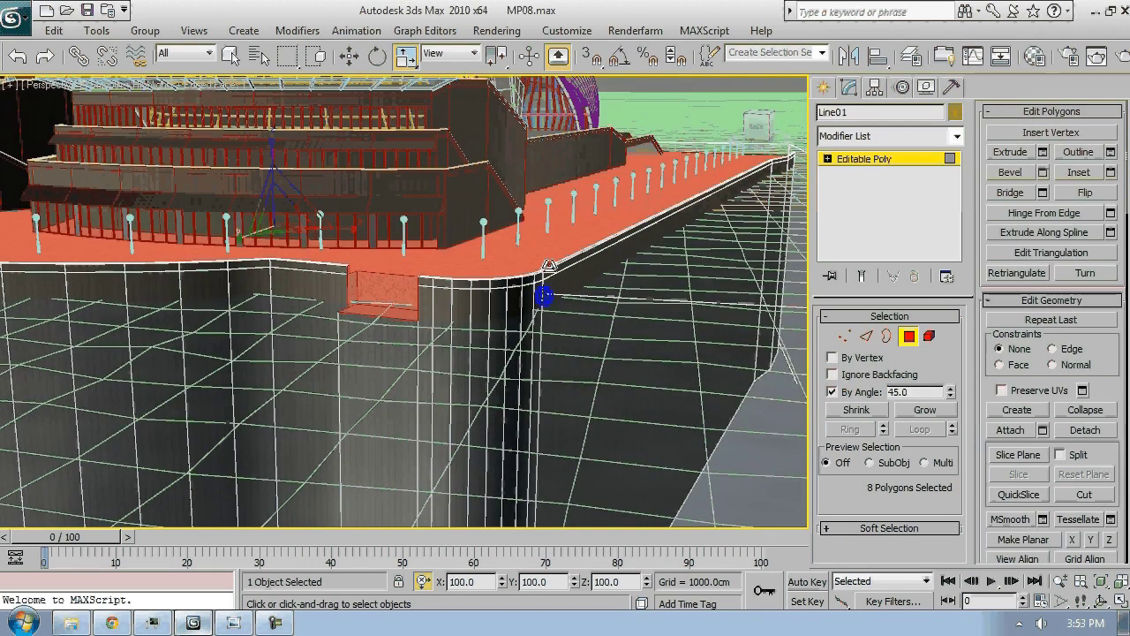
pyautogui.keyDown('alt'); pyautogui.moveTo(549, 265); pyautogui.dragTo(727, 255, button='middle'); pyautogui.keyUp('alt')
pyautogui.click(750, 175)
pyautogui.scroll(5, 692, 330)
pyautogui.press('q')
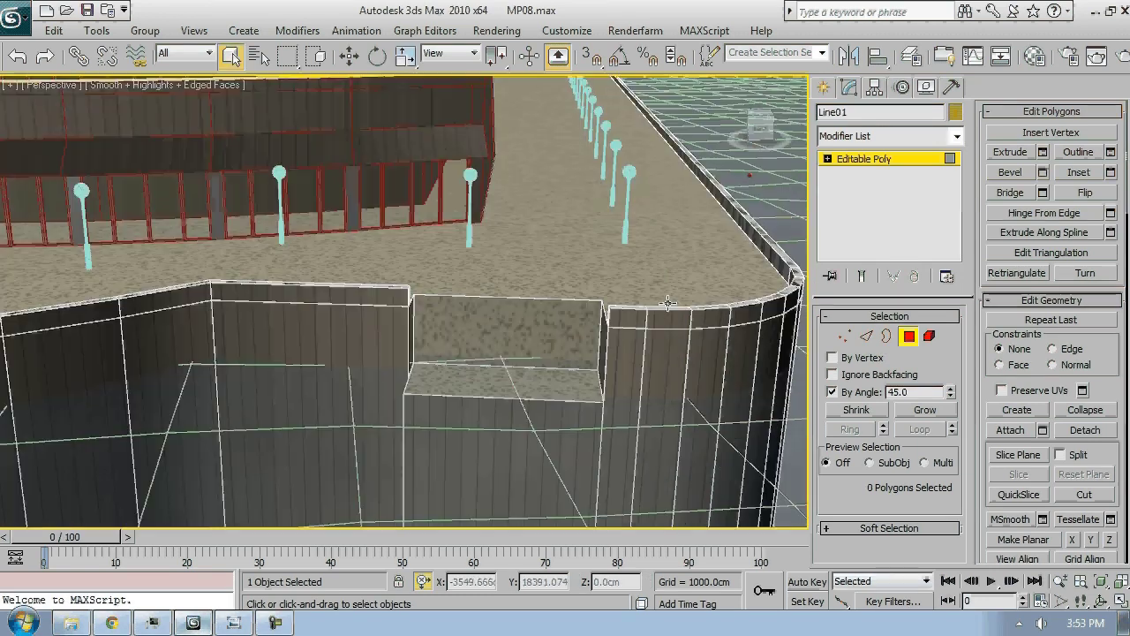
pyautogui.click(656, 308)
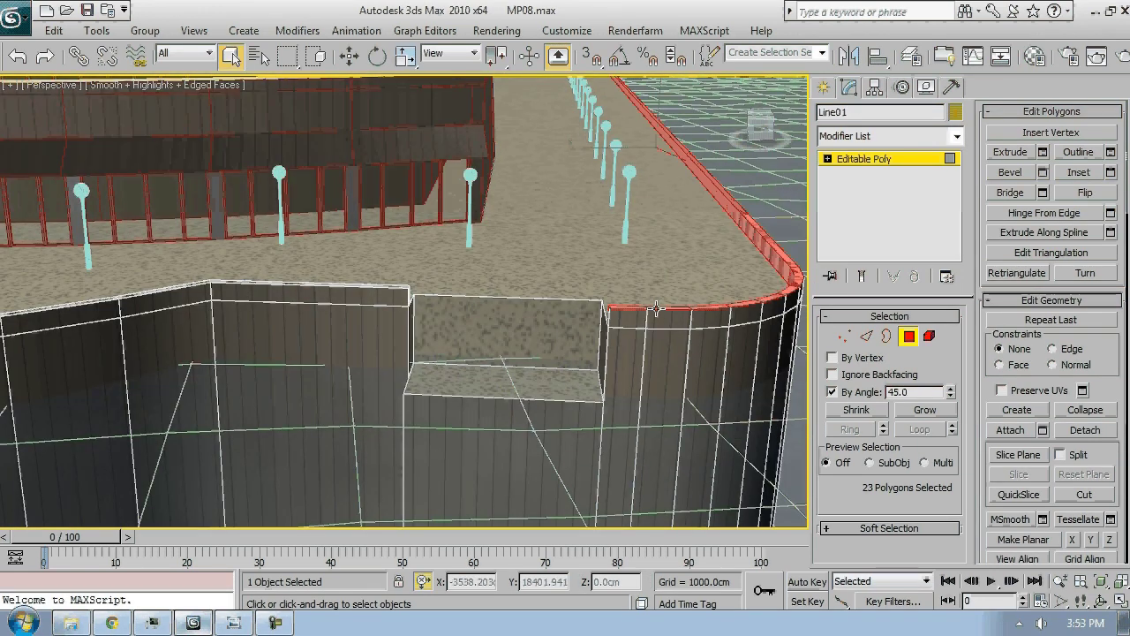
pyautogui.keyDown('ctrl'); pyautogui.click(612, 307); pyautogui.keyUp('ctrl')
# Turn off selection by angle and remove the stray polygons beside the notch from the rim selection
pyautogui.click(846, 390)
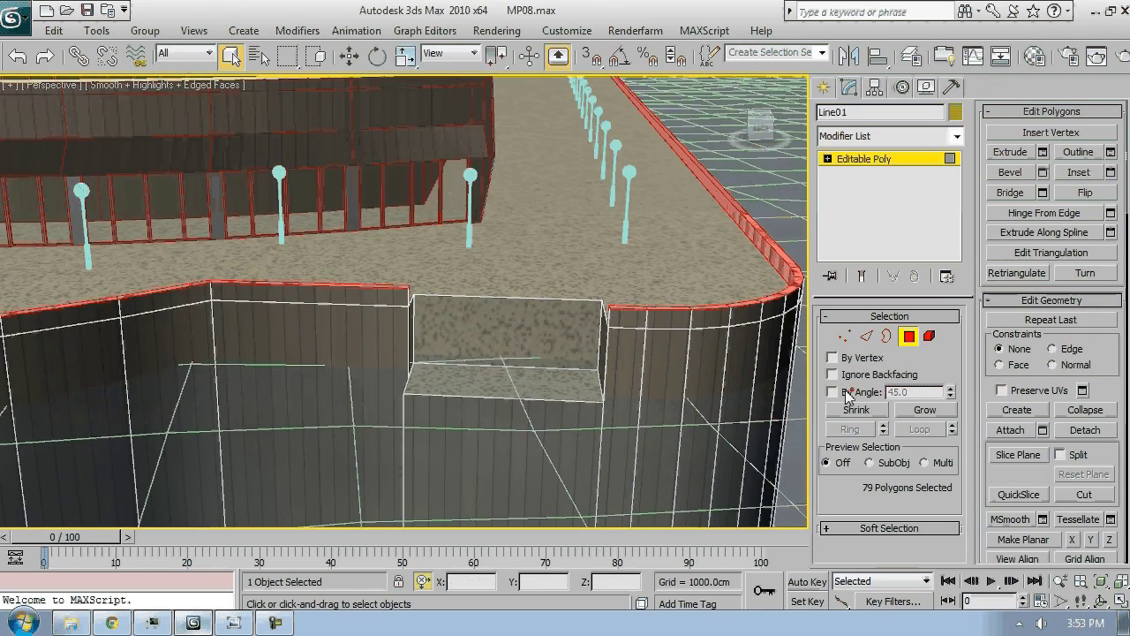
pyautogui.keyDown('alt'); pyautogui.click(413, 305); pyautogui.keyUp('alt')
pyautogui.keyDown('alt'); pyautogui.click(414, 307); pyautogui.keyUp('alt')
pyautogui.scroll(-10, 467, 370)
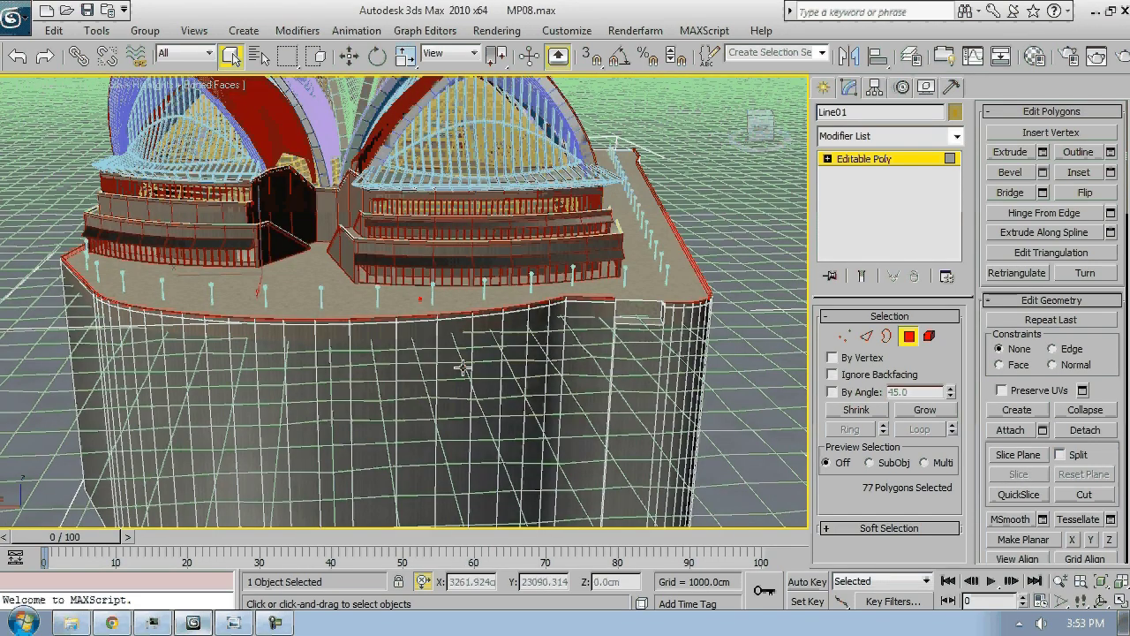
# Save the selected rim polygons as a named selection set called 0001
pyautogui.keyDown('alt'); pyautogui.moveTo(467, 370); pyautogui.dragTo(628, 365, button='middle'); pyautogui.keyUp('alt')
pyautogui.scroll(6, 629, 364)
pyautogui.moveTo(442, 278); pyautogui.dragTo(635, 367, button='middle')
pyautogui.hotkey('shift', 'z')
pyautogui.click(741, 55)
pyautogui.write('000')
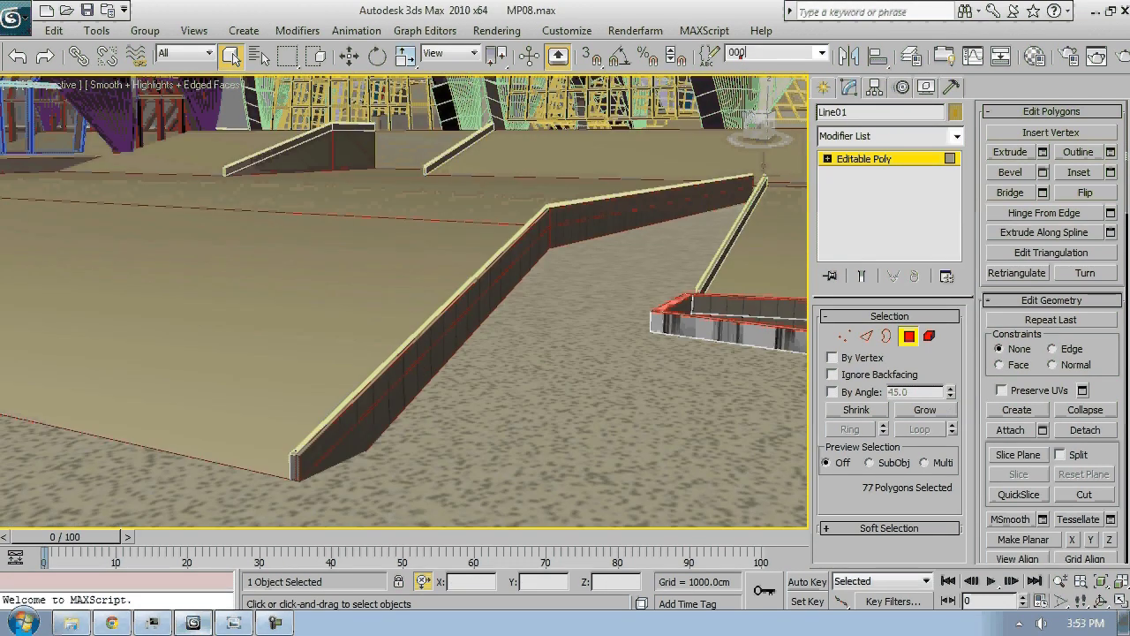
pyautogui.write('1')
pyautogui.press('Return')
# Add the missing rim polygons at the deck's stepped rear corner to the selection and display the model in wireframe
pyautogui.scroll(-5, 591, 310)
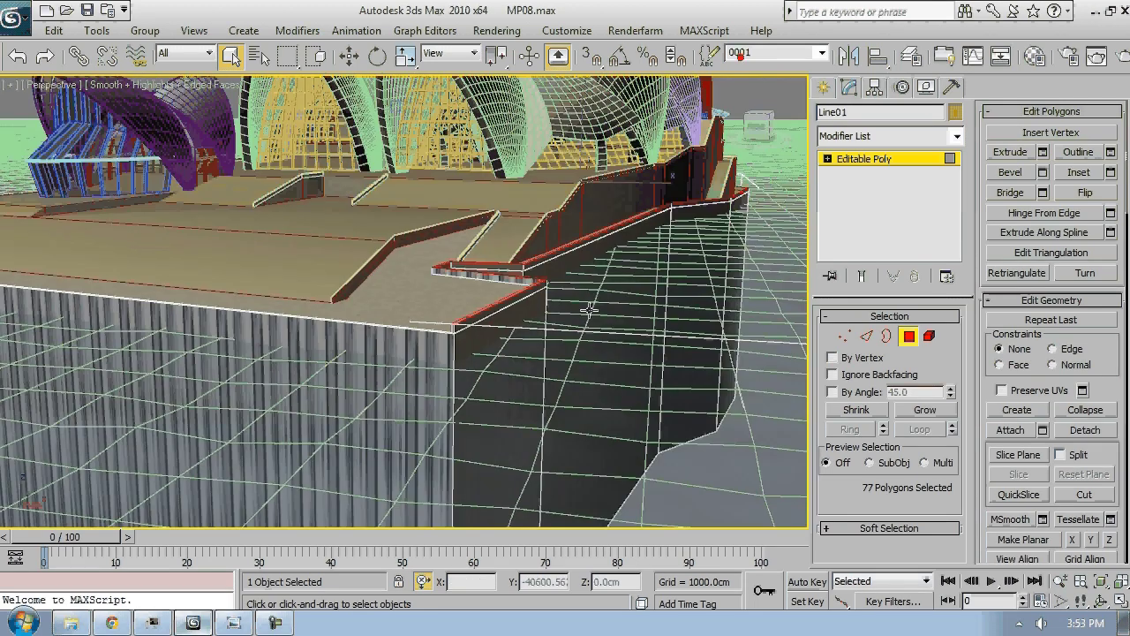
pyautogui.hotkey('shift', 'z')
pyautogui.hotkey('shift', 'z')
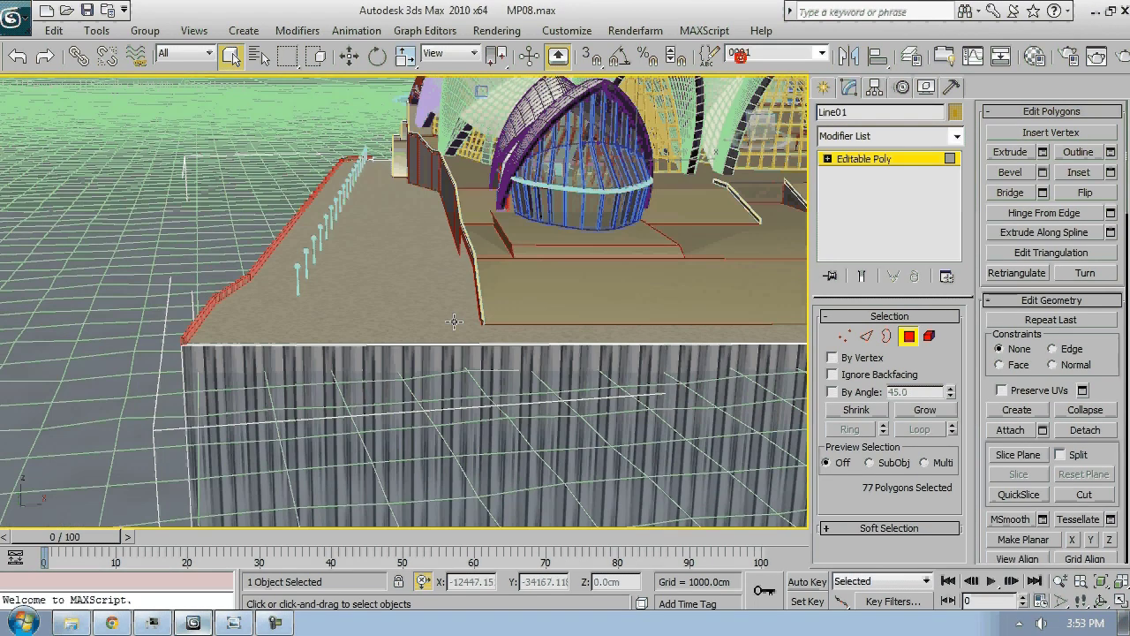
pyautogui.hotkey('shift', 'z')
pyautogui.keyDown('ctrl'); pyautogui.click(638, 323); pyautogui.keyUp('ctrl')
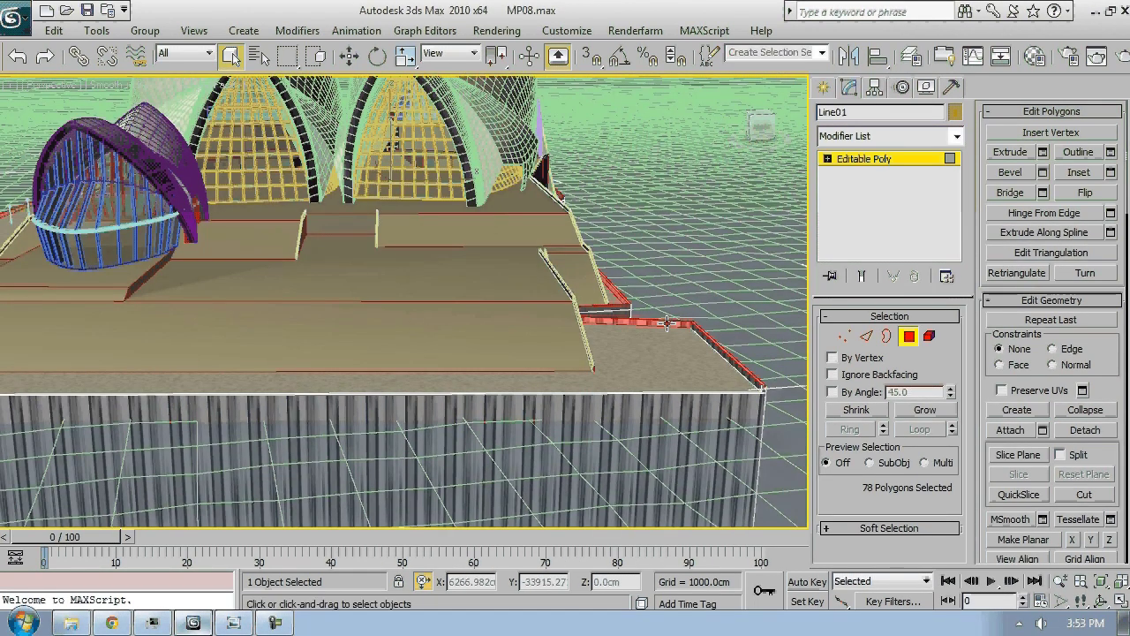
pyautogui.keyDown('ctrl'); pyautogui.click(703, 336); pyautogui.keyUp('ctrl')
pyautogui.press('F3')
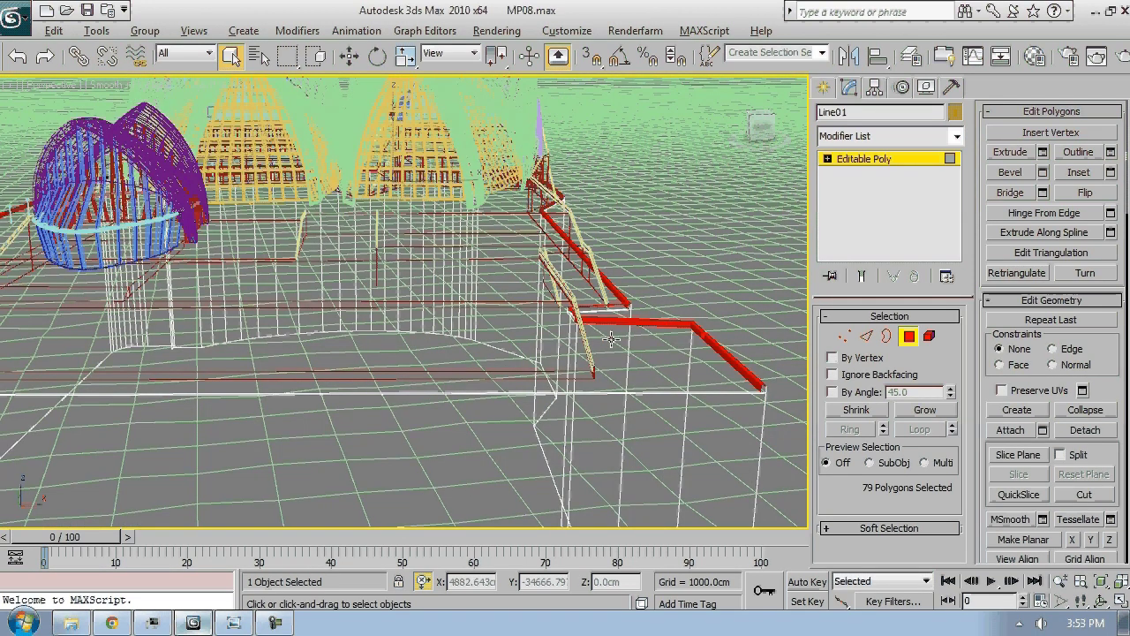
pyautogui.keyDown('alt'); pyautogui.moveTo(611, 339); pyautogui.dragTo(593, 340, button='middle'); pyautogui.keyUp('alt')
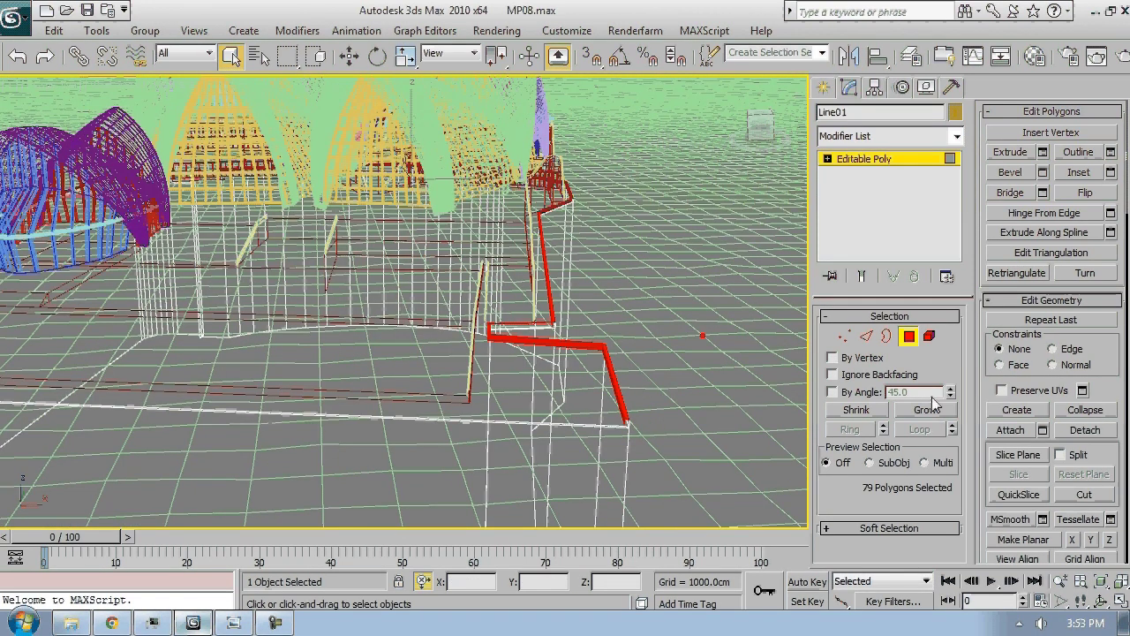
# Grow the rim polygon selection and try removing the stray wall polygons from it
pyautogui.click(926, 408)
pyautogui.keyDown('alt'); pyautogui.click(418, 401); pyautogui.keyUp('alt')
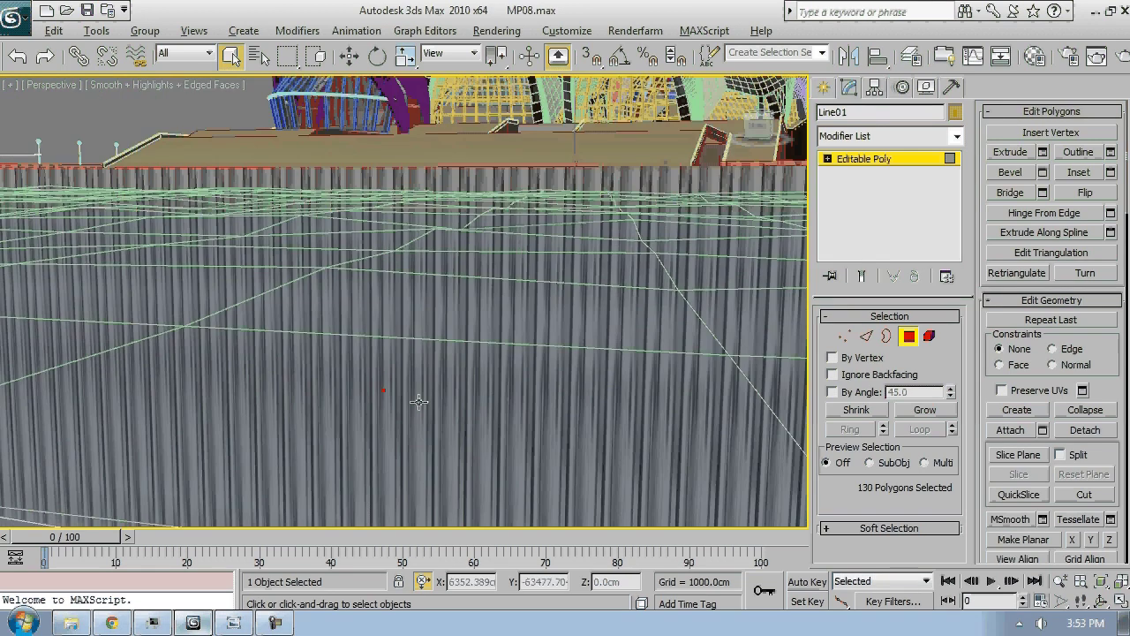
pyautogui.keyDown('alt'); pyautogui.click(419, 402); pyautogui.keyUp('alt')
pyautogui.keyDown('alt'); pyautogui.moveTo(419, 402); pyautogui.dragTo(459, 221, button='middle'); pyautogui.keyUp('alt')
pyautogui.scroll(-5, 459, 221)
pyautogui.keyDown('alt'); pyautogui.moveTo(371, 303); pyautogui.dragTo(245, 361); pyautogui.keyUp('alt')
pyautogui.keyDown('alt'); pyautogui.moveTo(246, 361); pyautogui.dragTo(610, 340, button='middle'); pyautogui.keyUp('alt')
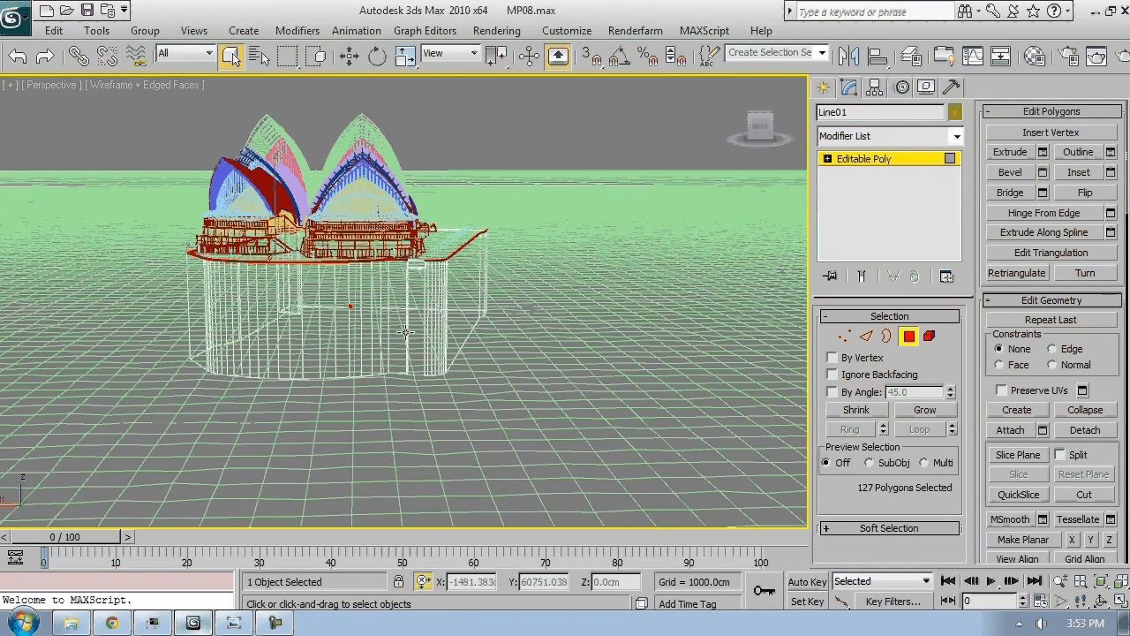
pyautogui.scroll(5, 610, 340)
pyautogui.click(612, 345)
# Leave polygon editing, isolate the deck object and display it shaded with edged faces
pyautogui.moveTo(612, 346); pyautogui.dragTo(610, 415, button='middle')
pyautogui.press('F4')
pyautogui.click(908, 336)
pyautogui.hotkey('alt', 'q')
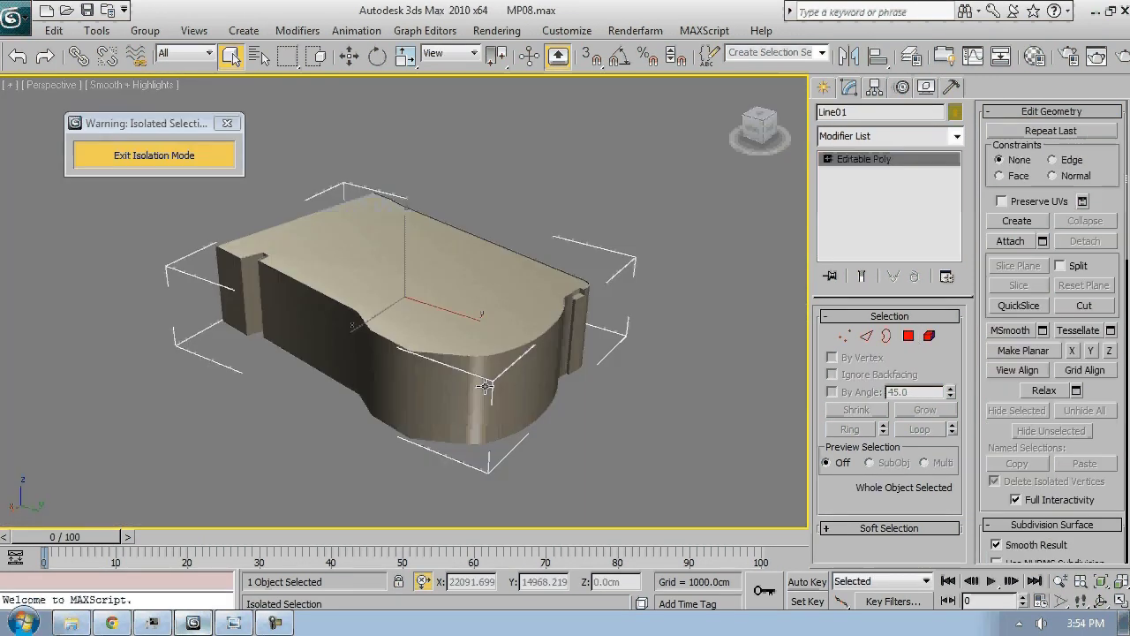
pyautogui.press('F4')
pyautogui.scroll(5, 485, 386)
pyautogui.moveTo(485, 386); pyautogui.dragTo(152, 388, button='middle')
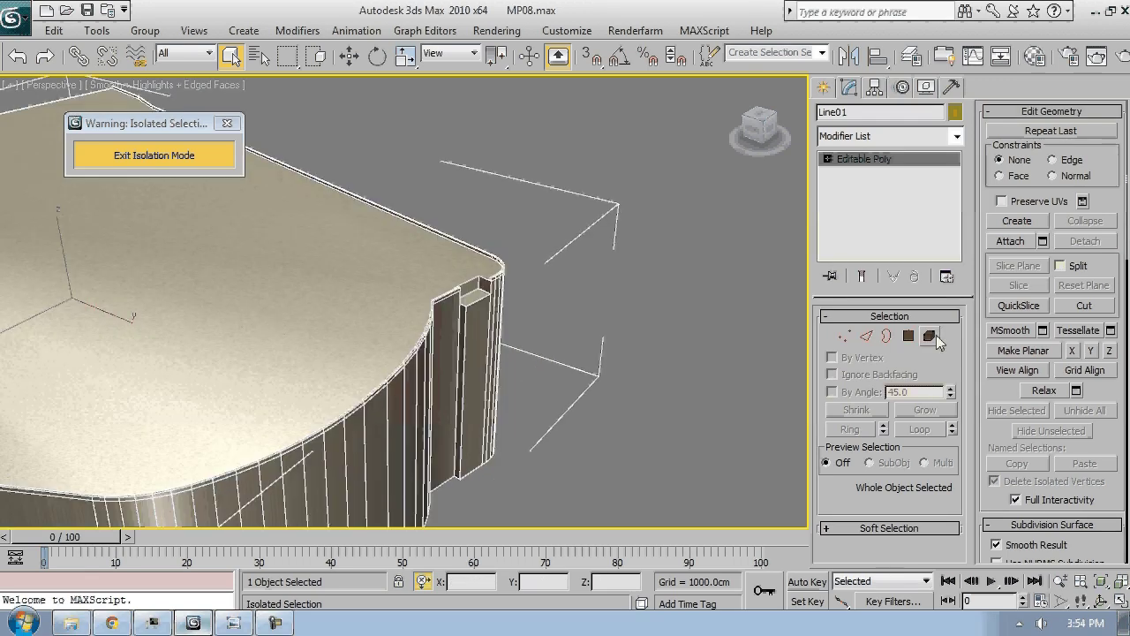
# Select the deck's polygons by material ID, checking IDs 3 and 2 before selecting the rim with ID 1
pyautogui.press('4')
pyautogui.scroll(-3, 1055, 501)
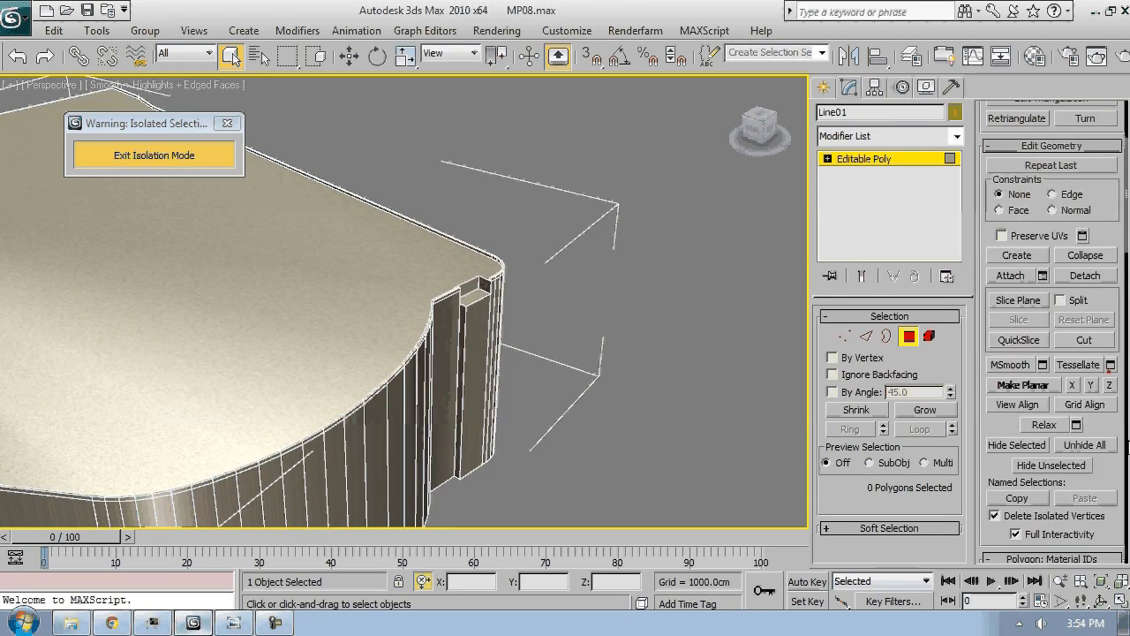
pyautogui.scroll(-3, 1129, 442)
pyautogui.click(1108, 496)
pyautogui.click(1060, 535)
pyautogui.keyDown('alt'); pyautogui.moveTo(491, 473); pyautogui.dragTo(522, 452, button='middle'); pyautogui.keyUp('alt')
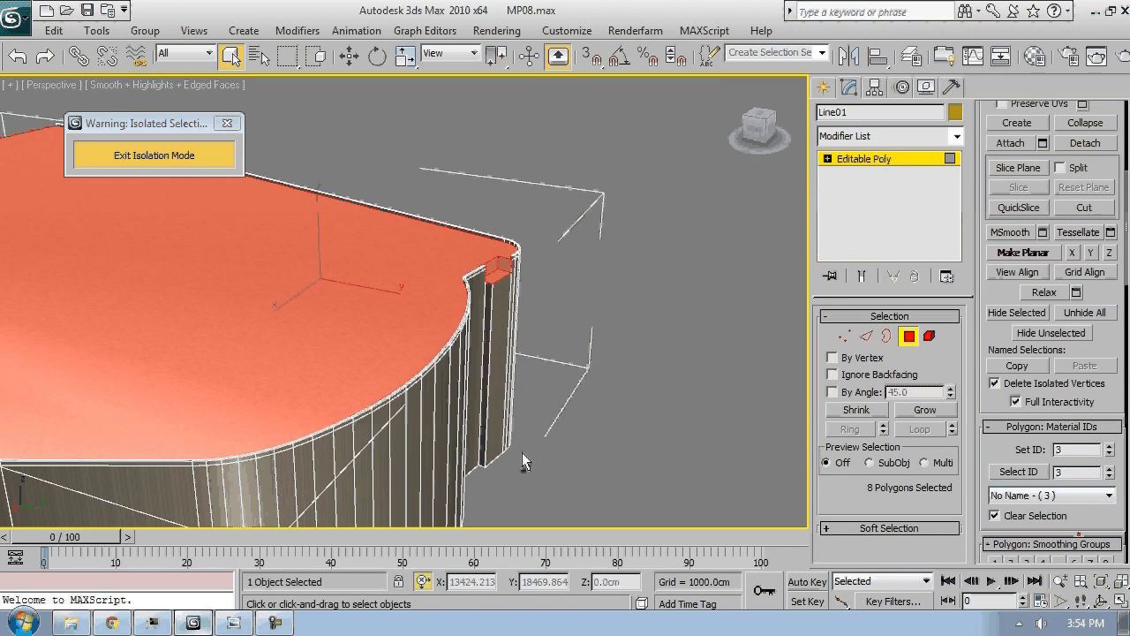
pyautogui.click(1051, 496)
pyautogui.click(1024, 523)
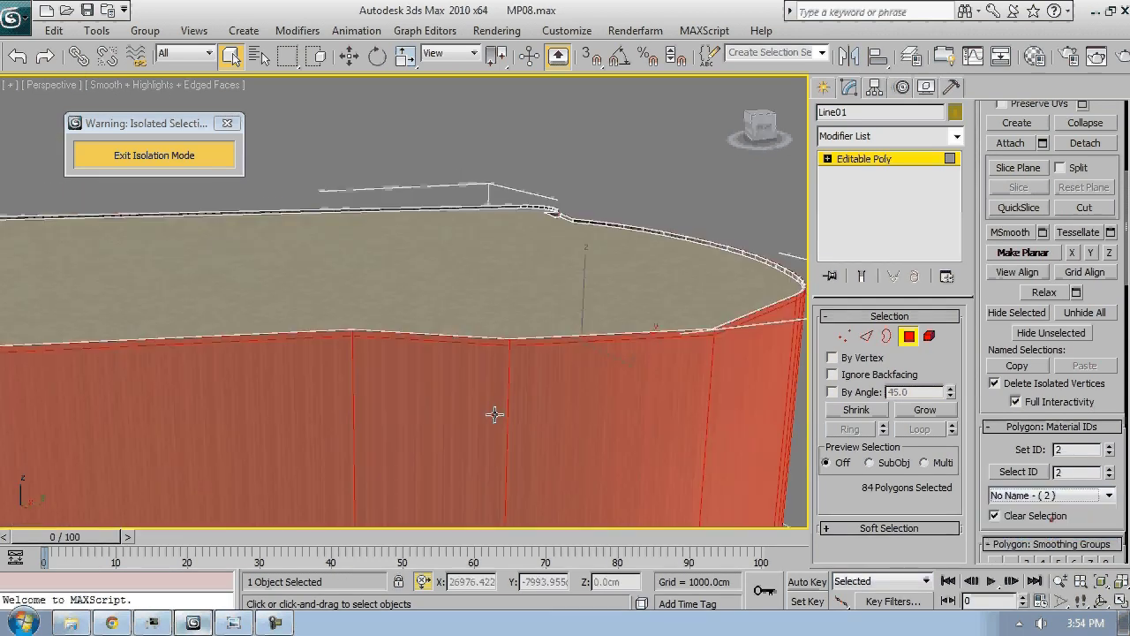
pyautogui.click(1050, 495)
pyautogui.click(1025, 511)
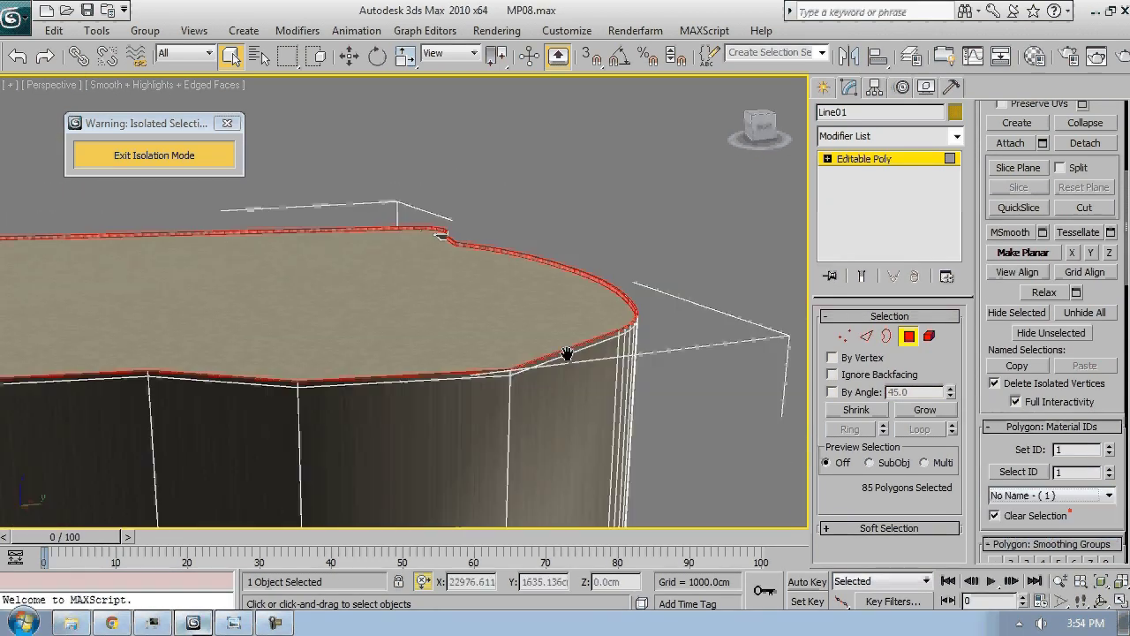
# Assign the VRayMtl_4 material to the selected rim polygons, leave polygon editing and hide the edged faces
pyautogui.scroll(3, 568, 354)
pyautogui.moveTo(568, 353); pyautogui.dragTo(532, 373, button='middle')
pyautogui.press('m')
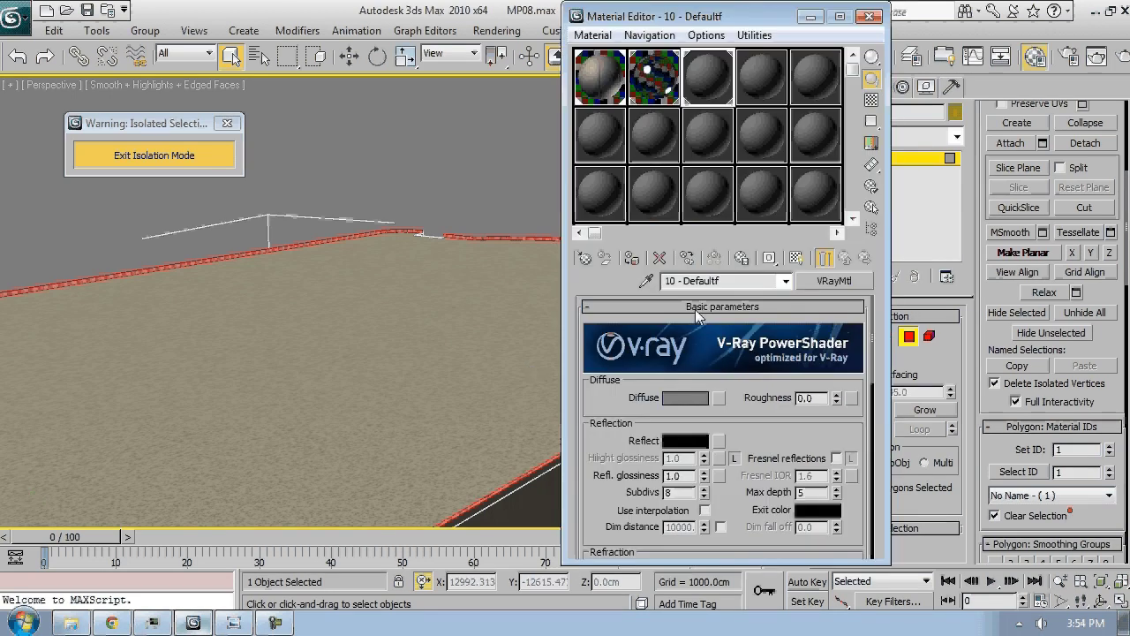
pyautogui.click(767, 73)
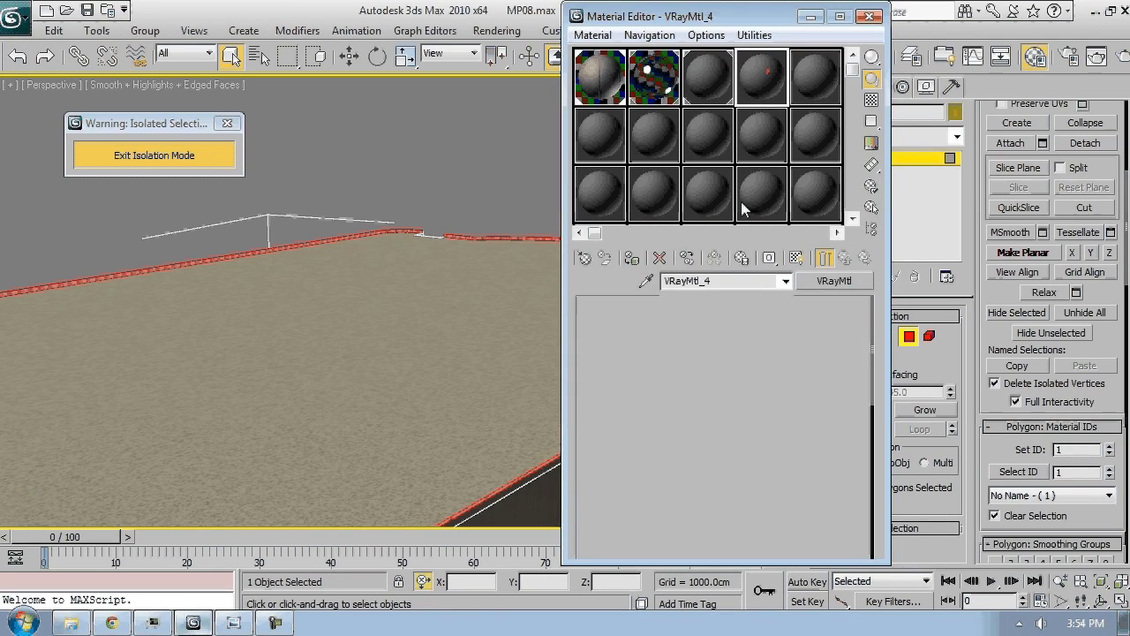
pyautogui.click(632, 258)
pyautogui.click(910, 337)
pyautogui.moveTo(425, 333); pyautogui.dragTo(415, 358, button='middle')
pyautogui.scroll(2, 432, 429)
pyautogui.press('F4')
# Set the VRayMtl_4 diffuse colour to a greyish brown, RGB 135, 126, 102
pyautogui.click(681, 400)
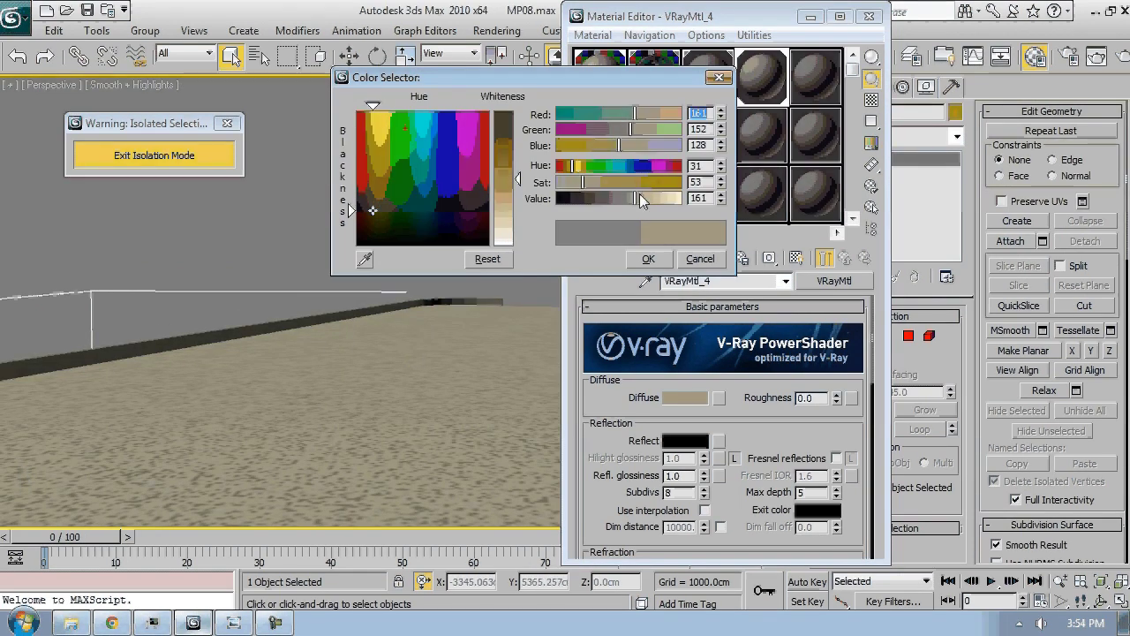
pyautogui.moveTo(639, 198); pyautogui.dragTo(623, 198)
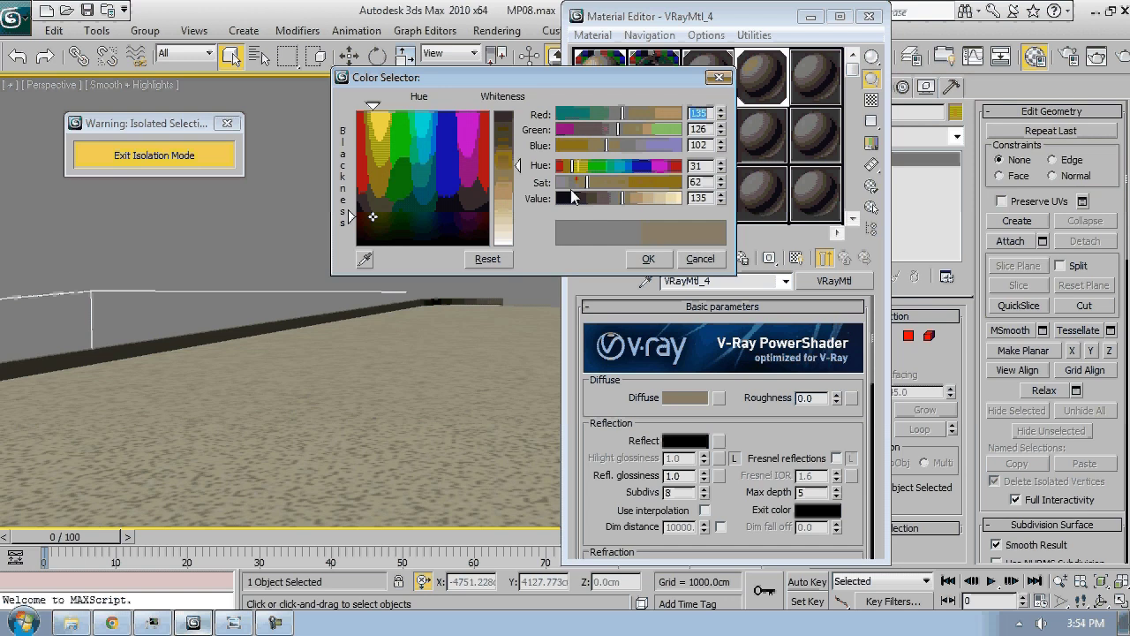
pyautogui.click(648, 259)
# Clear the rim selection, enable selection by angle at 45, and select the rim's top polygons on both sides of the notch
pyautogui.press('4')
pyautogui.moveTo(392, 353); pyautogui.dragTo(518, 277, button='middle')
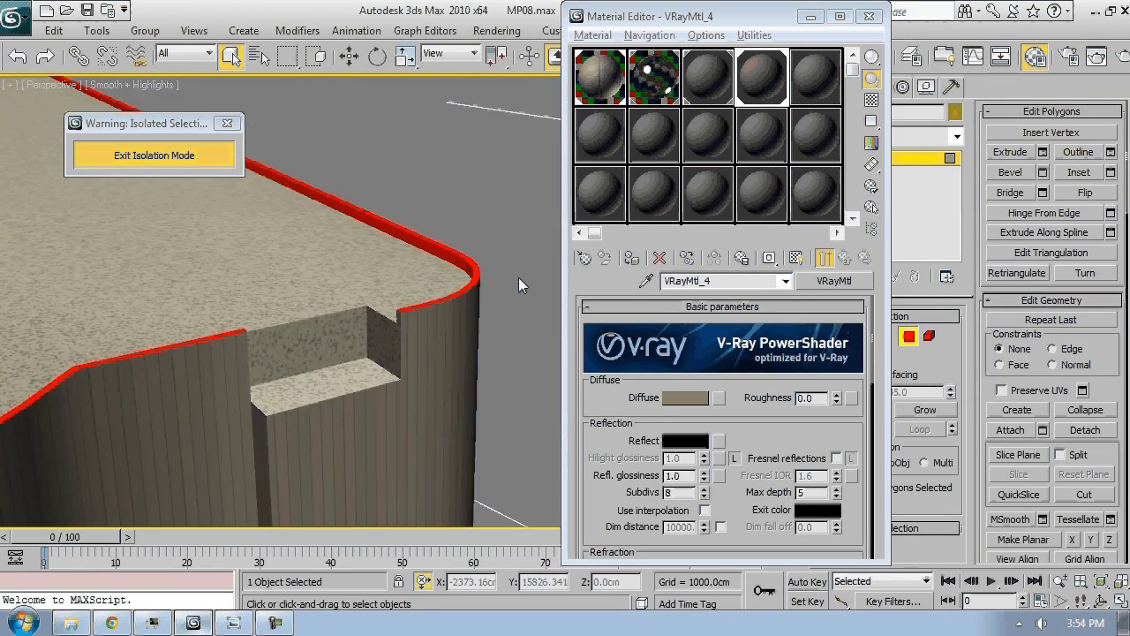
pyautogui.click(476, 280)
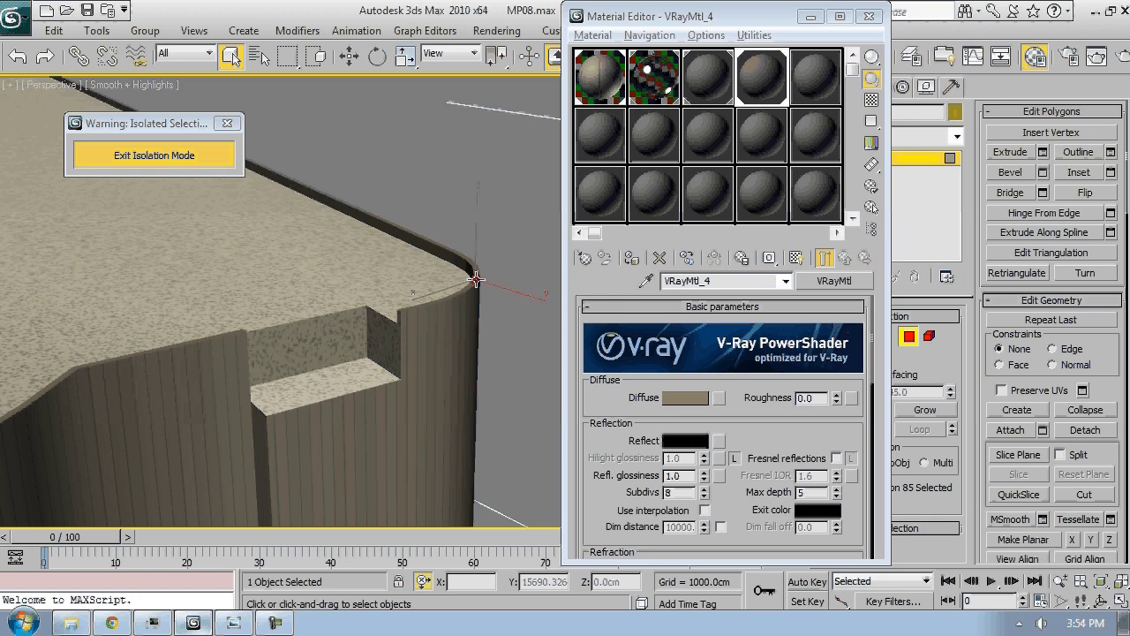
pyautogui.click(869, 16)
pyautogui.click(859, 391)
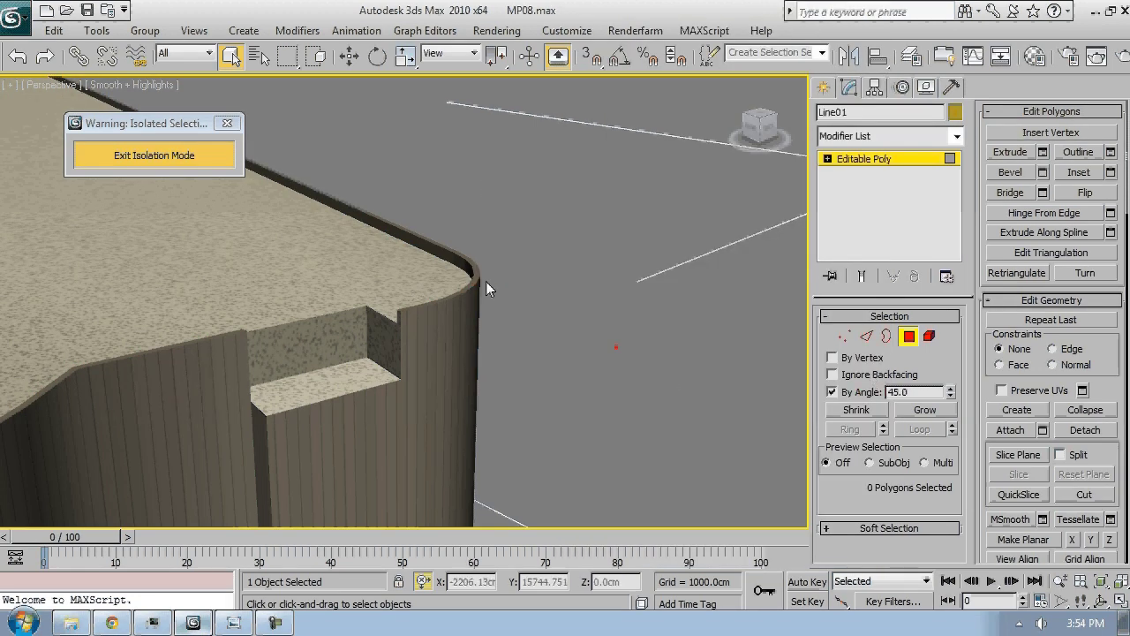
pyautogui.keyDown('shift'); pyautogui.click(482, 281); pyautogui.keyUp('shift')
pyautogui.keyDown('ctrl'); pyautogui.click(229, 332); pyautogui.keyUp('ctrl')
pyautogui.moveTo(370, 366); pyautogui.dragTo(565, 351, button='middle')
# Try a Local Normal bevel on the rim polygons with 0 cm height and a 56 cm outline amount
pyautogui.click(1042, 172)
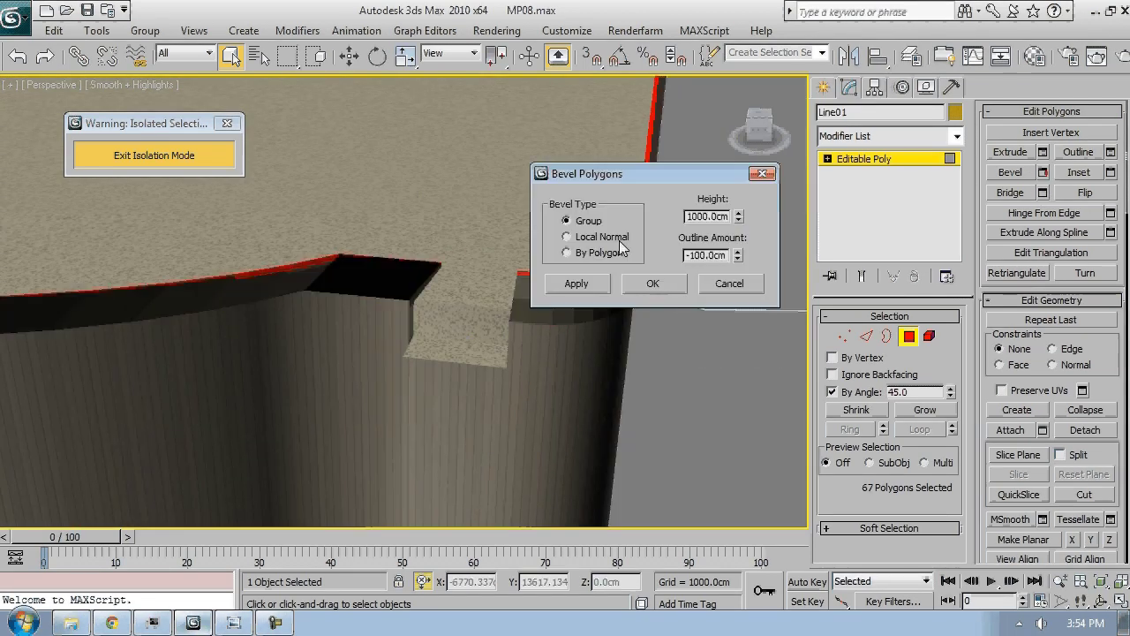
pyautogui.rightClick(738, 219)
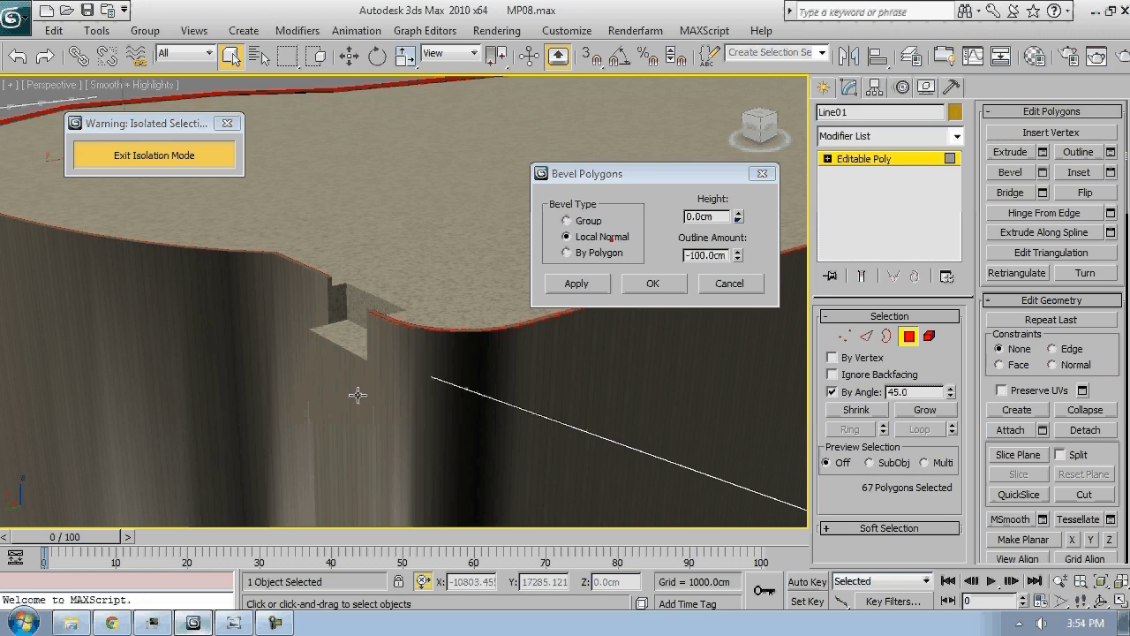
pyautogui.keyDown('alt'); pyautogui.moveTo(357, 394); pyautogui.dragTo(424, 441, button='middle'); pyautogui.keyUp('alt')
pyautogui.rightClick(738, 253)
pyautogui.click(738, 253)
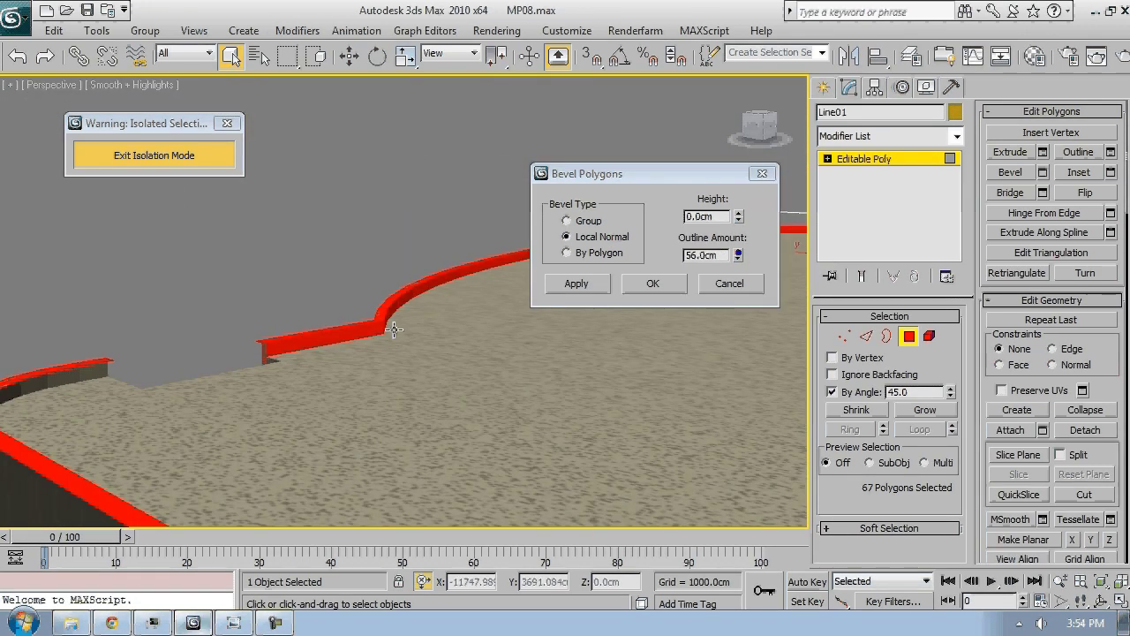
pyautogui.rightClick(738, 254)
# Remove the rim's inner side polygons from the selection and try a 51 cm bevel outline
pyautogui.keyDown('alt'); pyautogui.click(395, 314); pyautogui.keyUp('alt')
pyautogui.keyDown('alt'); pyautogui.moveTo(394, 313); pyautogui.dragTo(471, 331, button='middle'); pyautogui.keyUp('alt')
pyautogui.moveTo(738, 253); pyautogui.dragTo(732, 204)
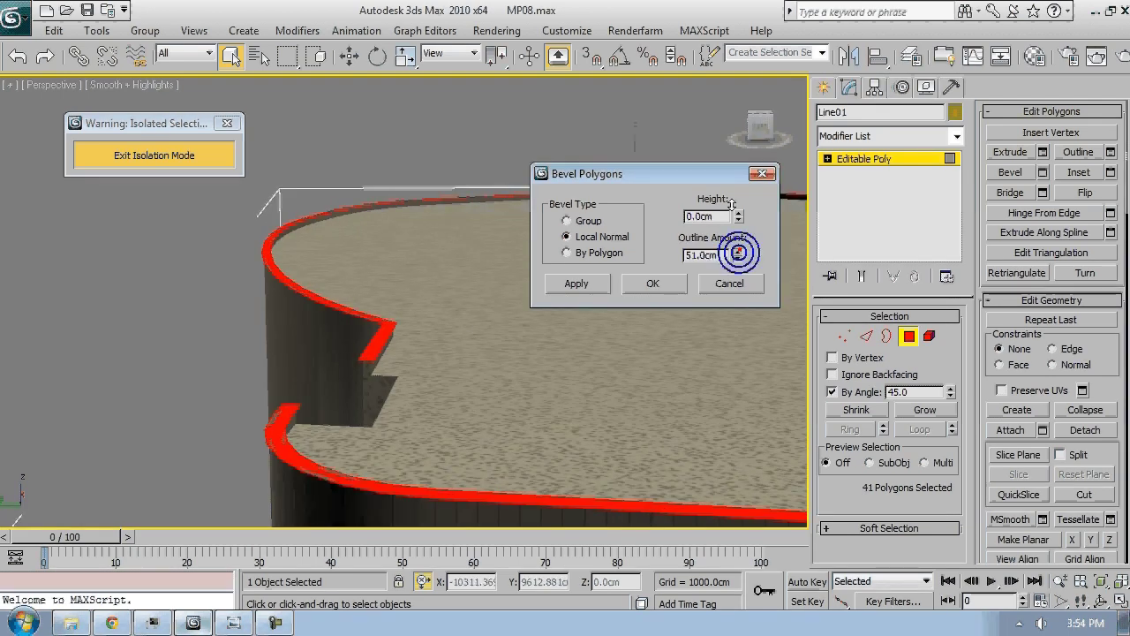
pyautogui.click(726, 285)
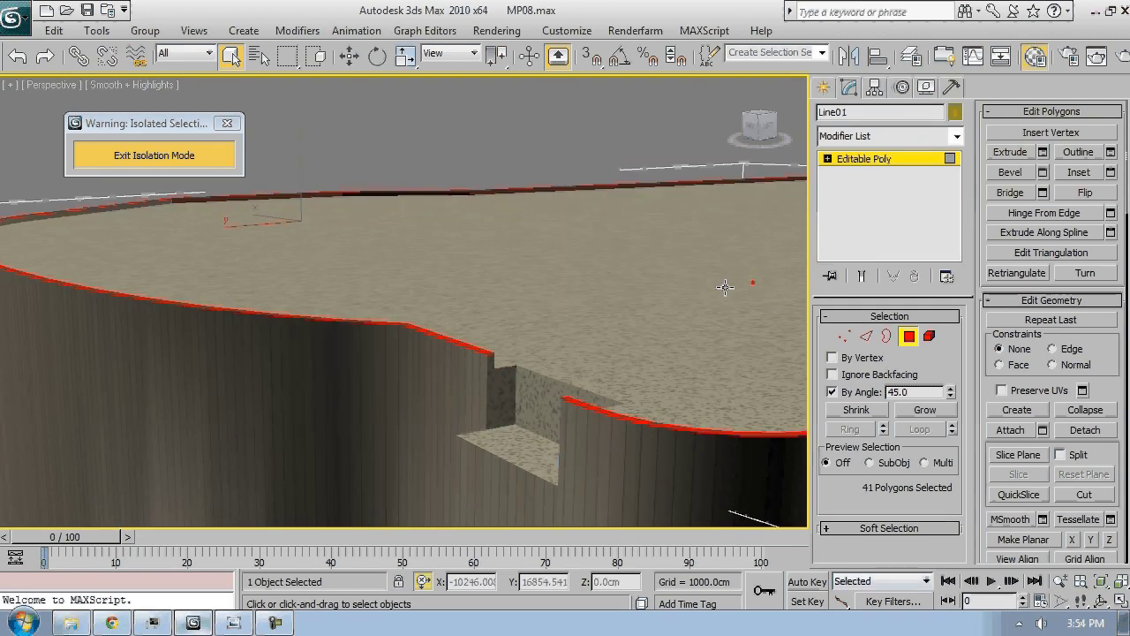
# Pick the VRayMtl_5 material for the selected rim top polygons
pyautogui.press('m')
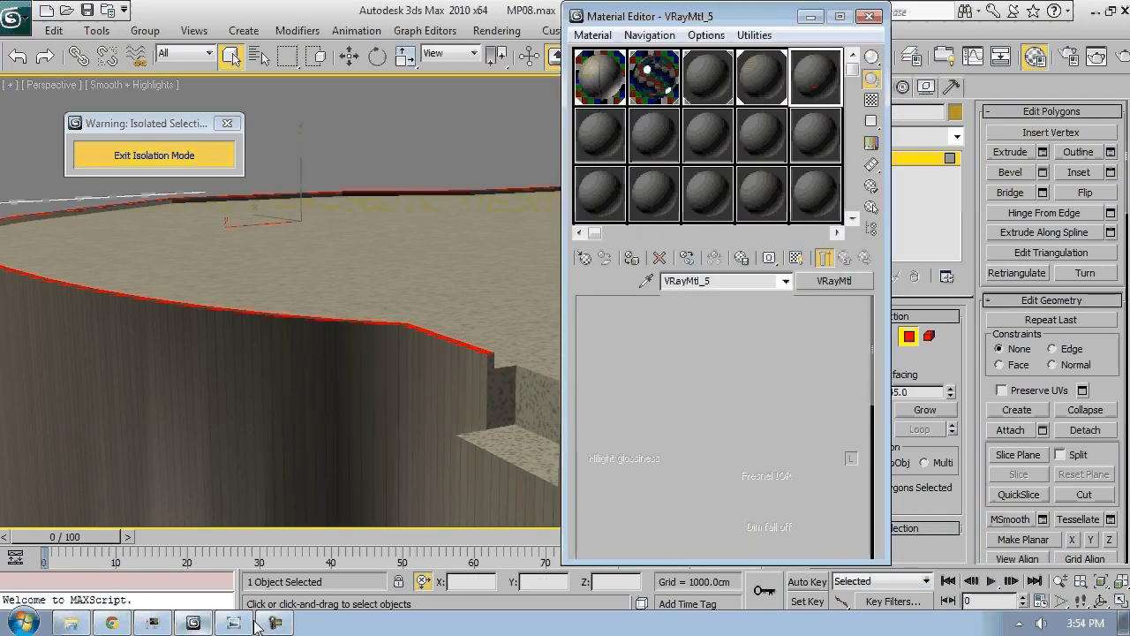
# Switch to Windows Photo Viewer, examine the base walls' top edges in the Sydney_Opera_House_Night photo, and return to 3ds Max
pyautogui.click(233, 622)
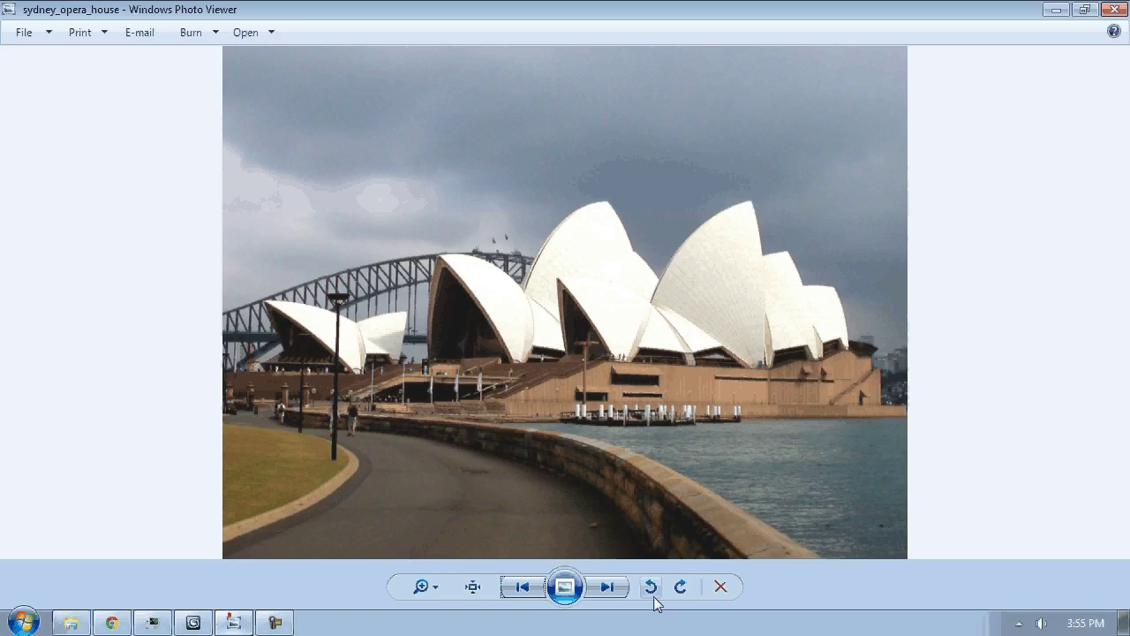
pyautogui.click(607, 587)
pyautogui.scroll(3, 609, 348)
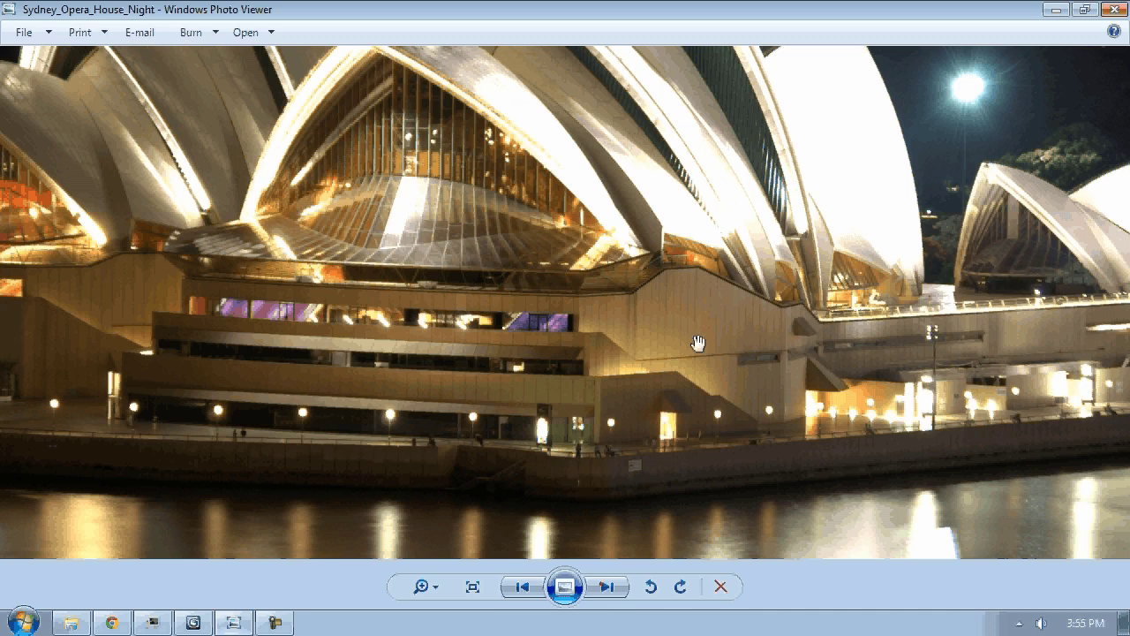
pyautogui.scroll(2, 698, 342)
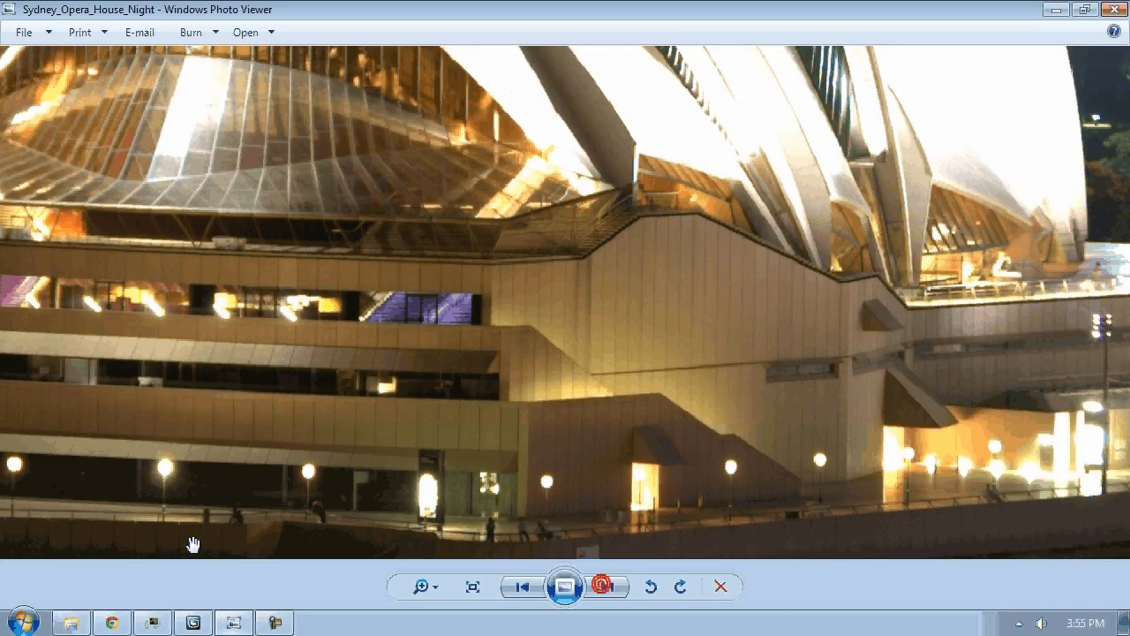
pyautogui.click(192, 623)
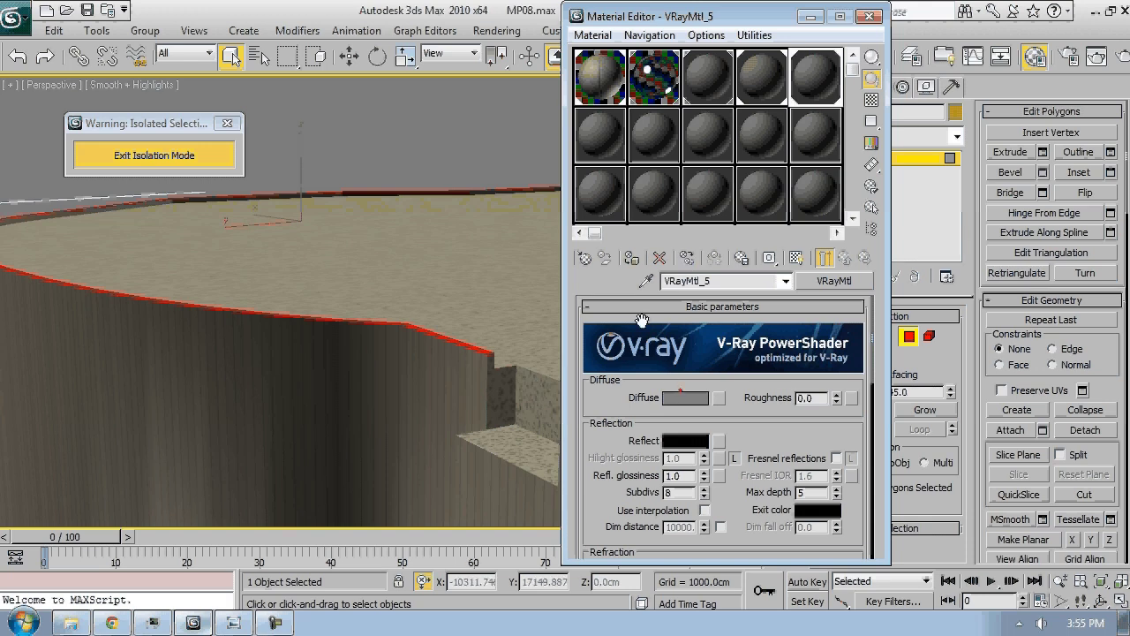
# Set the VRayMtl_5 diffuse colour to a dark olive grey and close the material settings
pyautogui.click(680, 396)
pyautogui.moveTo(519, 179); pyautogui.dragTo(519, 138)
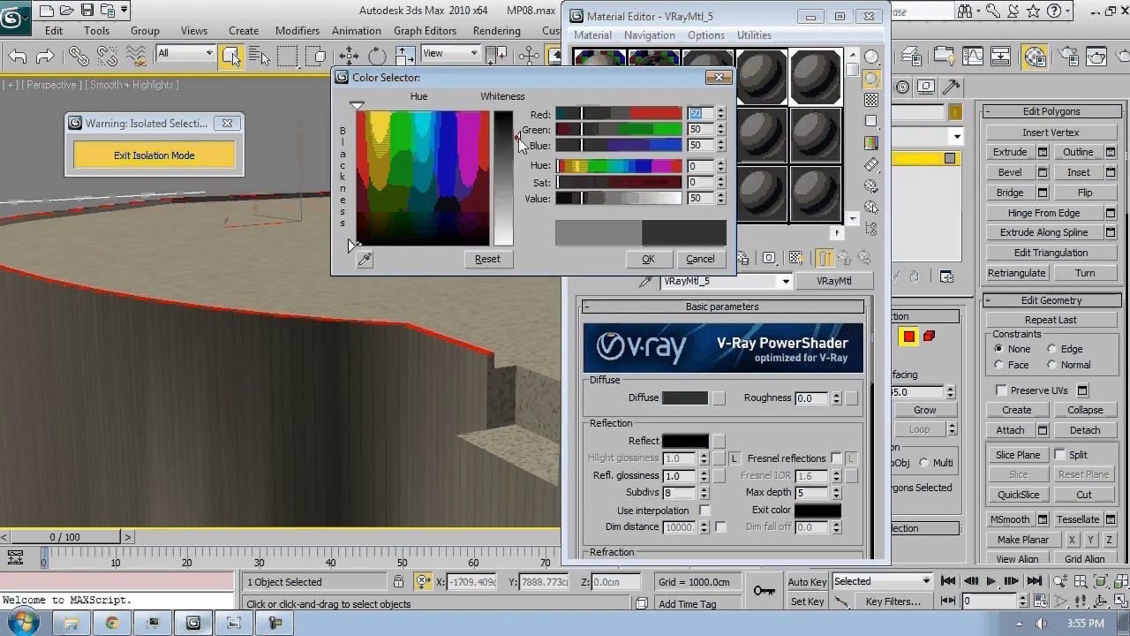
pyautogui.click(379, 237)
pyautogui.moveTo(379, 237); pyautogui.dragTo(378, 239)
pyautogui.click(648, 259)
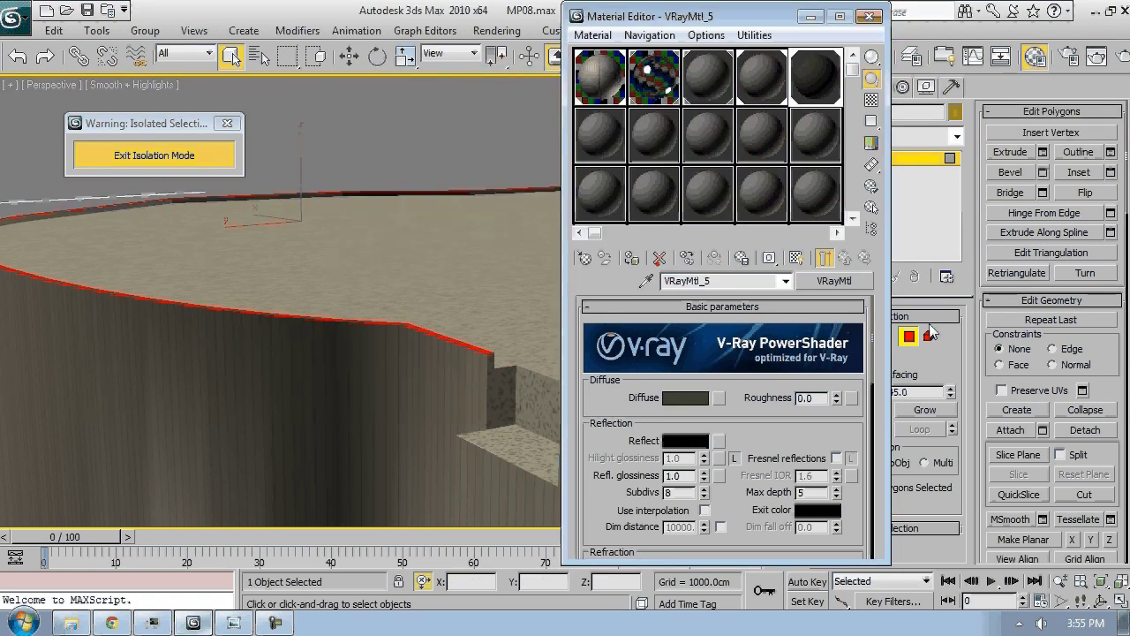
pyautogui.press('m')
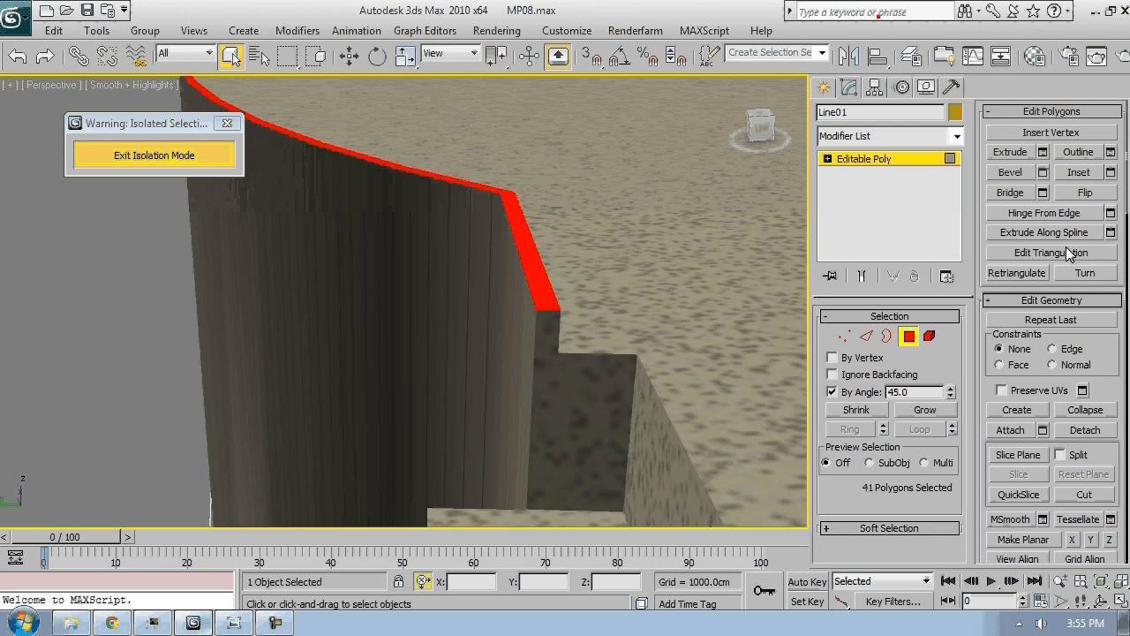
# Bevel the rim's top polygons by Local Normal with a height of 31 cm and an outline amount of 0 cm
pyautogui.click(1043, 173)
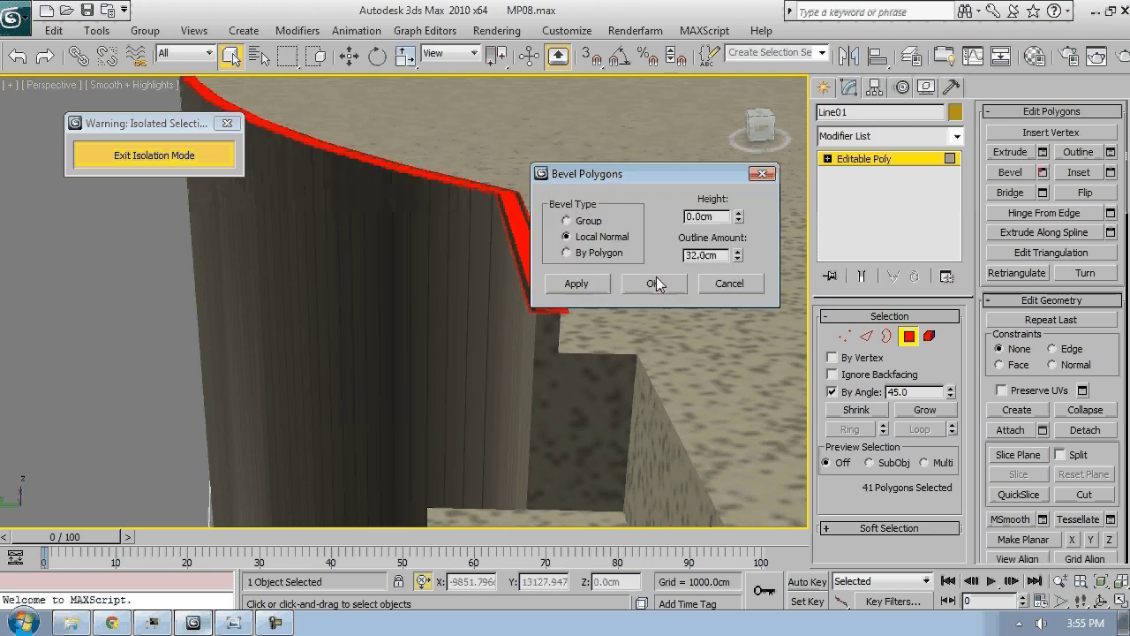
pyautogui.moveTo(600, 179); pyautogui.dragTo(696, 175)
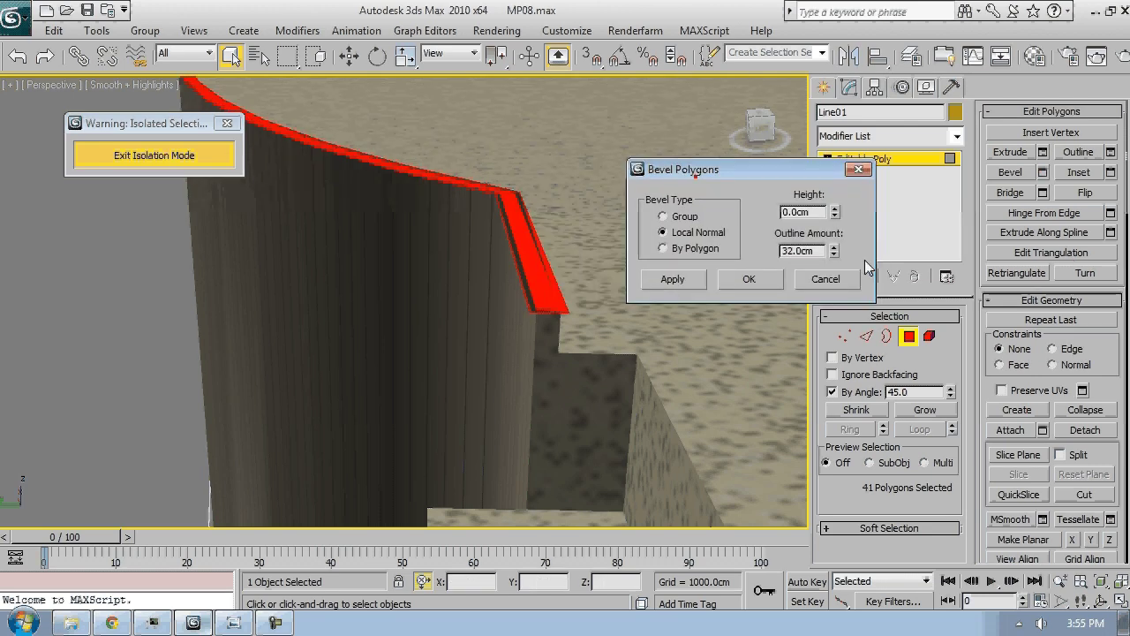
pyautogui.moveTo(834, 253); pyautogui.dragTo(700, 287)
pyautogui.moveTo(834, 254); pyautogui.dragTo(833, 268)
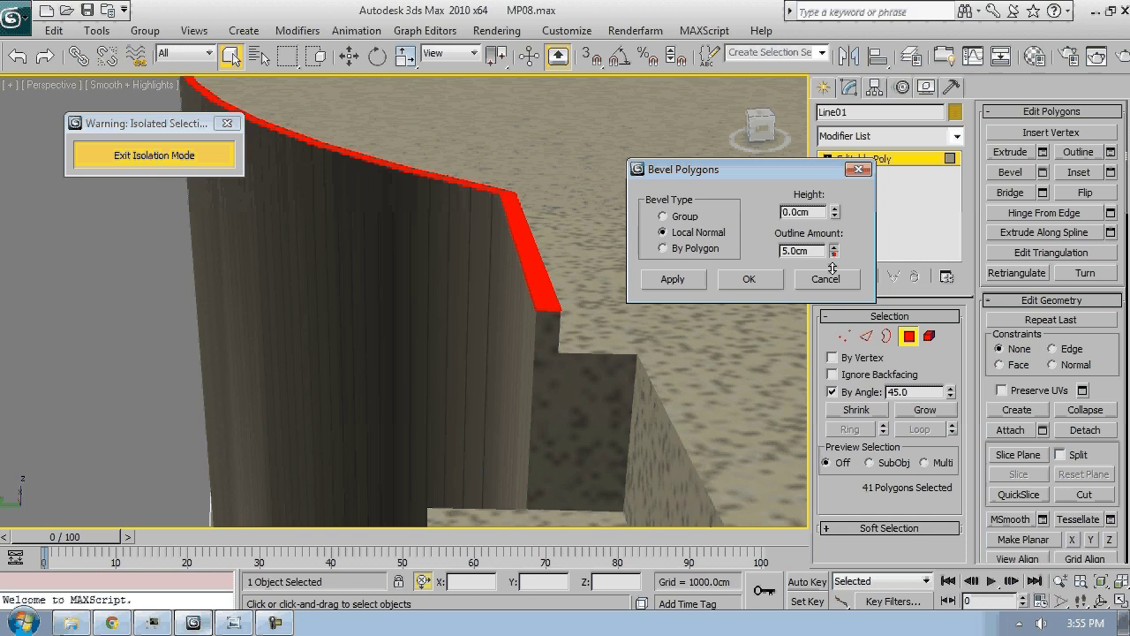
pyautogui.click(687, 286)
pyautogui.rightClick(832, 251)
pyautogui.moveTo(834, 212); pyautogui.dragTo(830, 186)
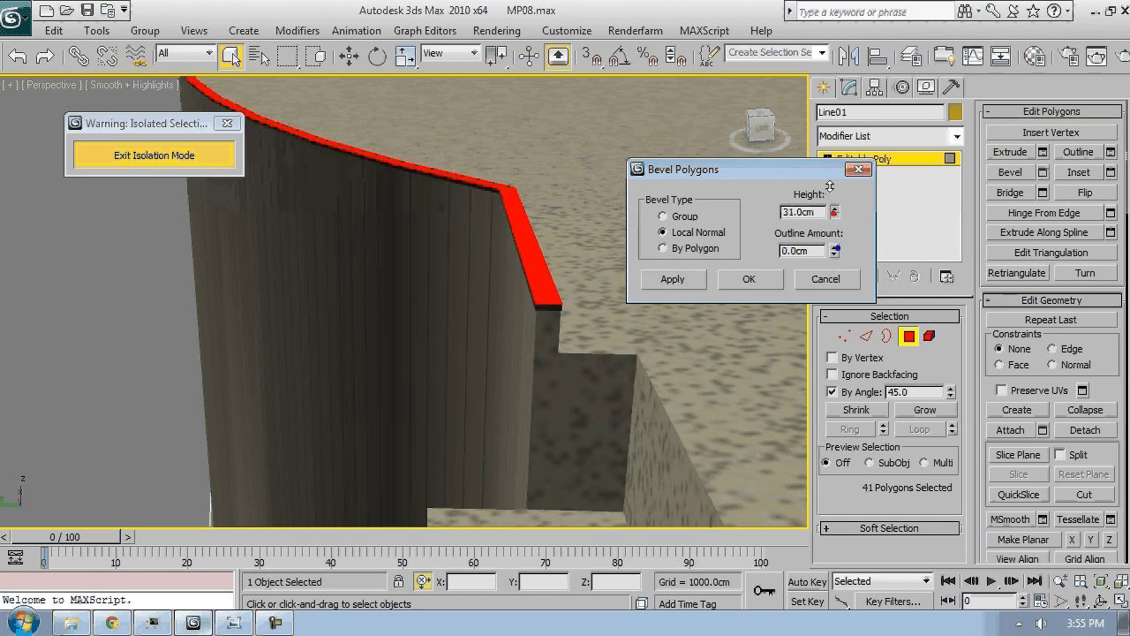
pyautogui.click(750, 279)
# Leave polygon editing on the deck and exit isolation mode to bring back the whole scene
pyautogui.click(910, 337)
pyautogui.moveTo(635, 425); pyautogui.dragTo(592, 322, button='middle')
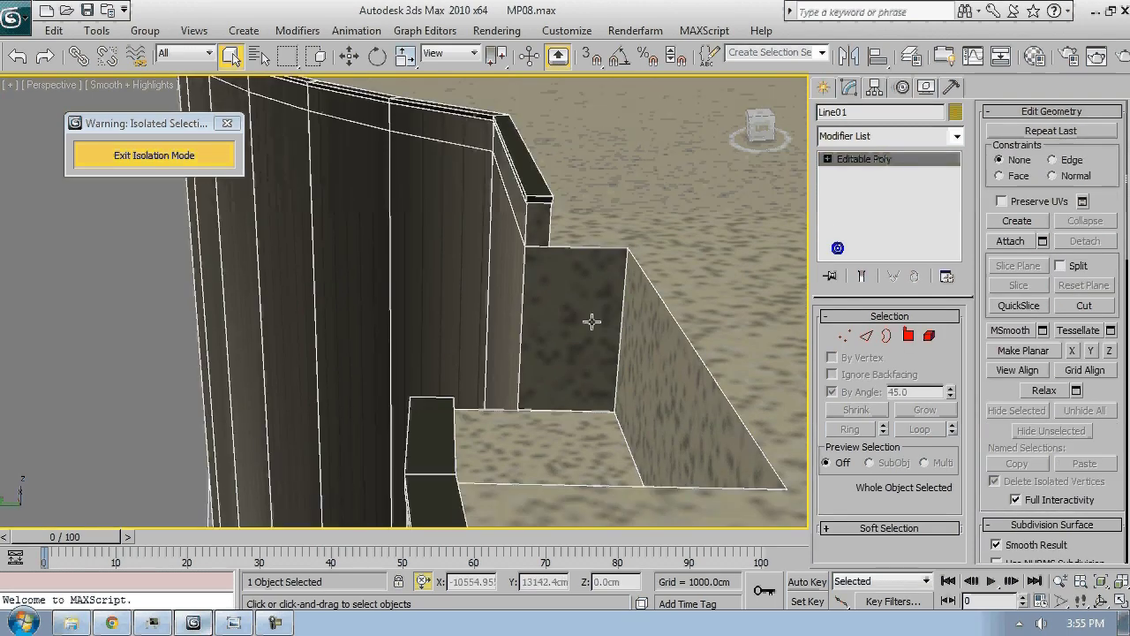
pyautogui.scroll(-5, 591, 321)
pyautogui.moveTo(709, 338); pyautogui.dragTo(659, 380, button='middle')
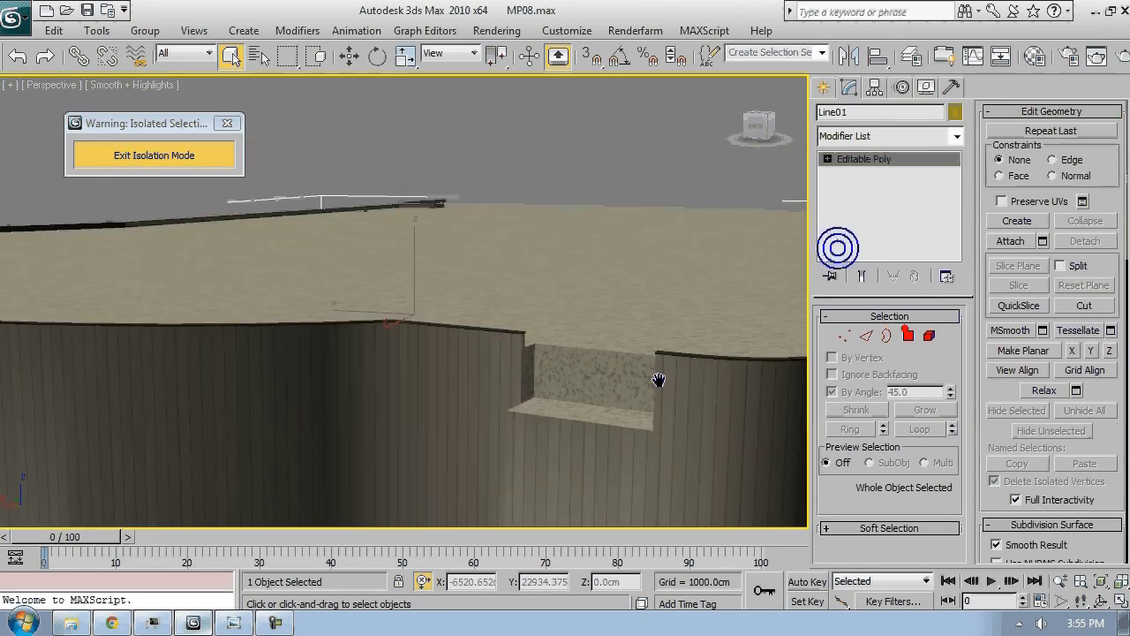
pyautogui.click(154, 155)
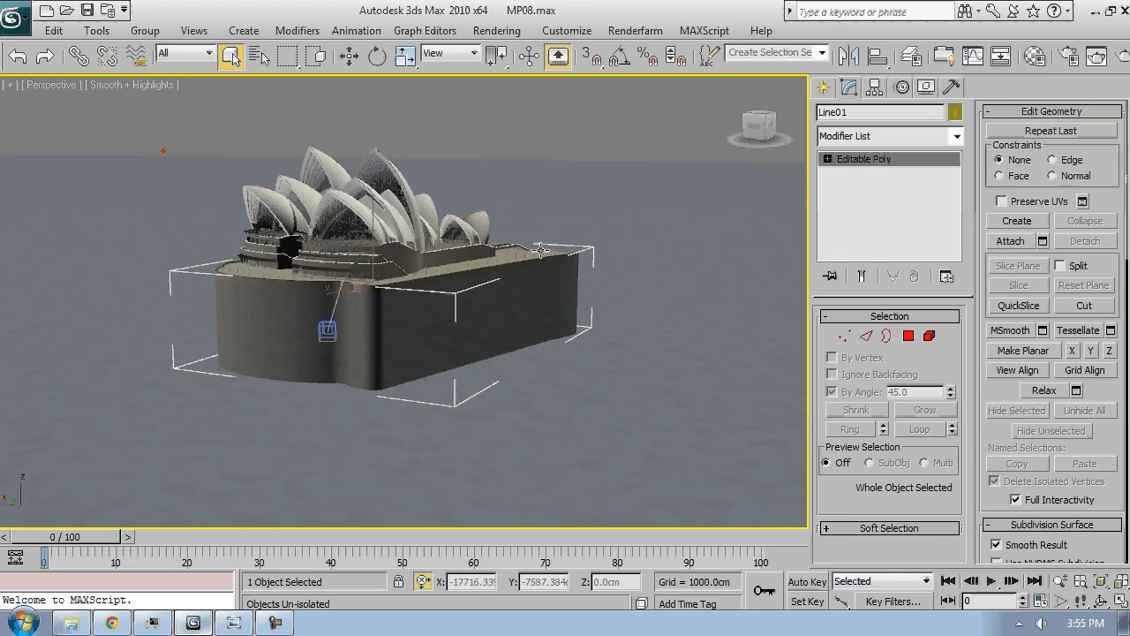
# Clear the deck selection and sample the roof shells' existing material into the VRayMtl_7 slot of the Material Editor
pyautogui.click(526, 130)
pyautogui.scroll(3, 338, 219)
pyautogui.scroll(5, 530, 338)
pyautogui.moveTo(338, 220); pyautogui.dragTo(484, 375, button='middle')
pyautogui.scroll(2, 507, 361)
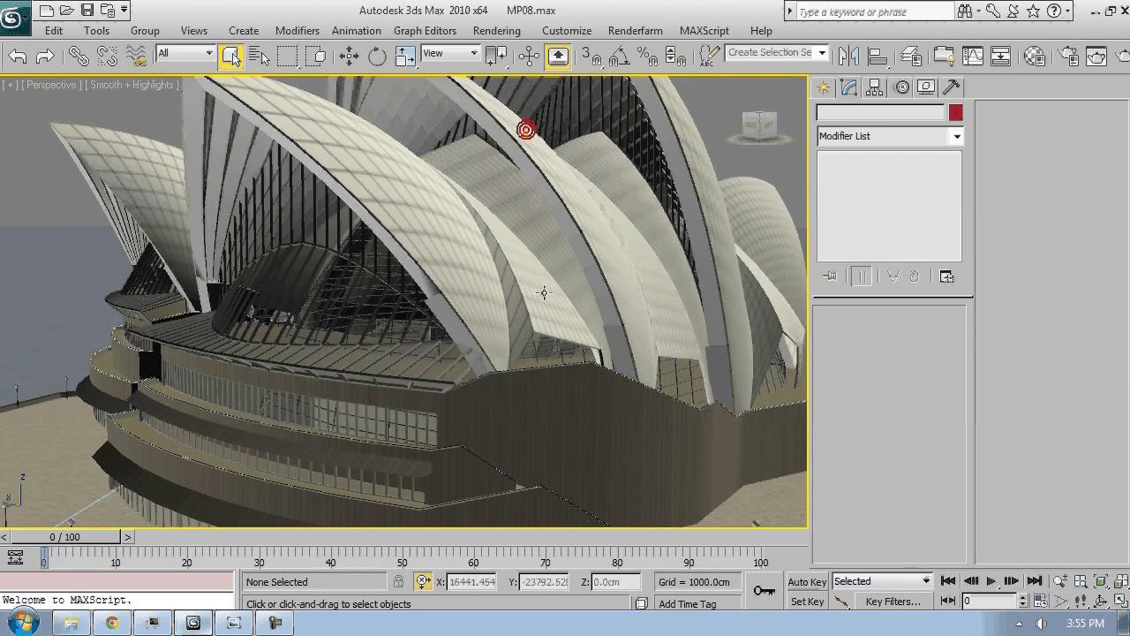
pyautogui.press('m')
pyautogui.click(600, 132)
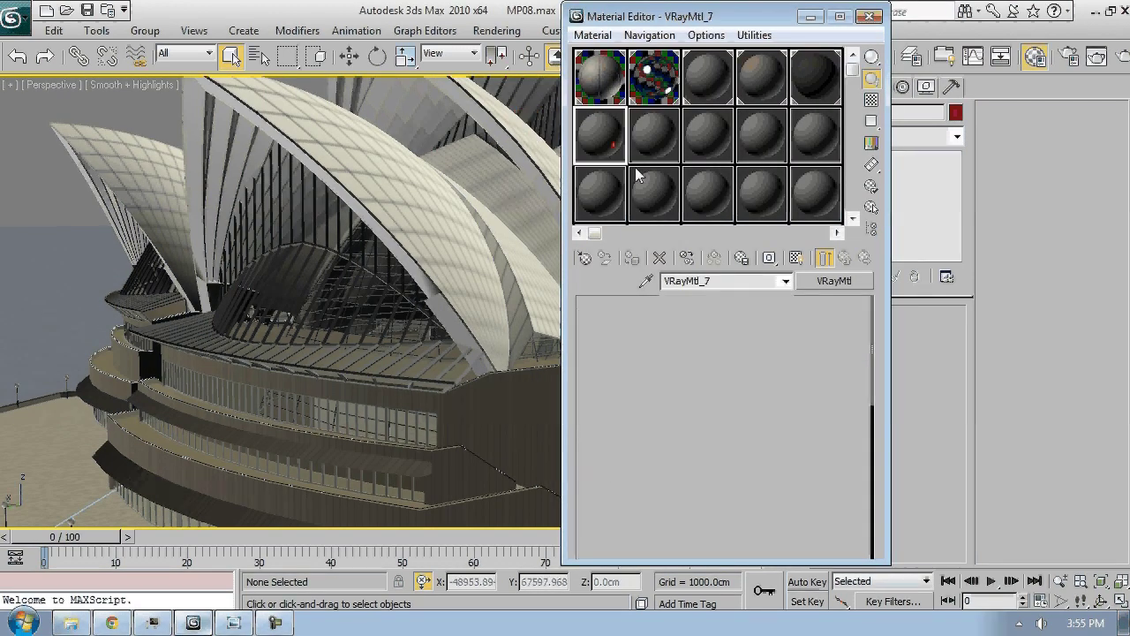
pyautogui.click(650, 282)
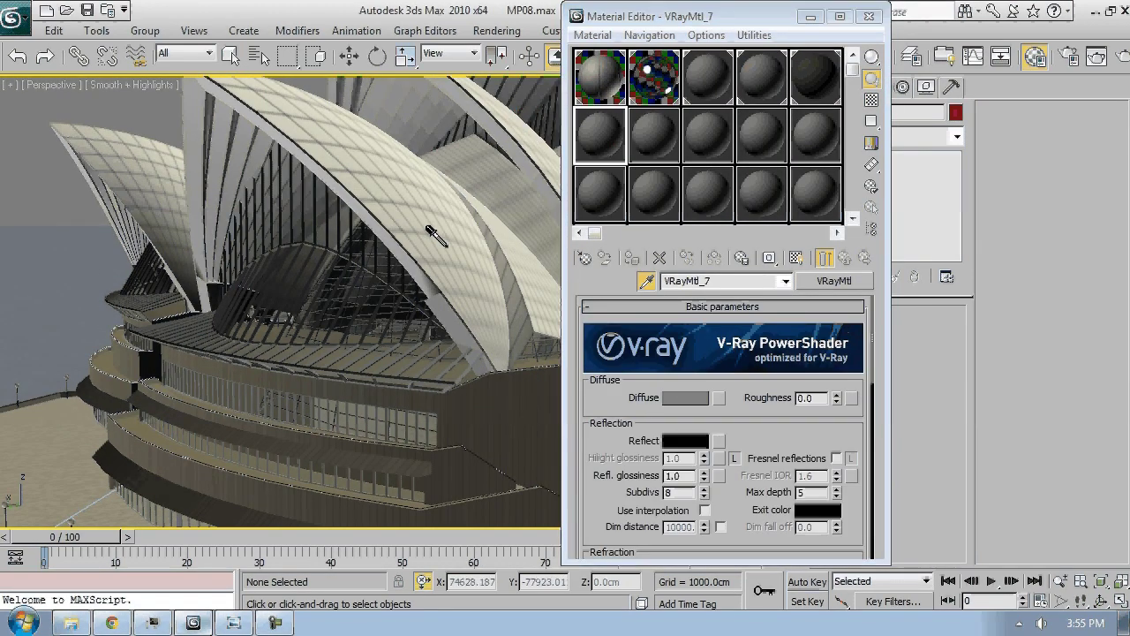
pyautogui.click(449, 251)
pyautogui.click(448, 251)
# Look into the shell material's diffuse map, return to the parent level, and change the material type from Standard to VRayMtl
pyautogui.click(704, 416)
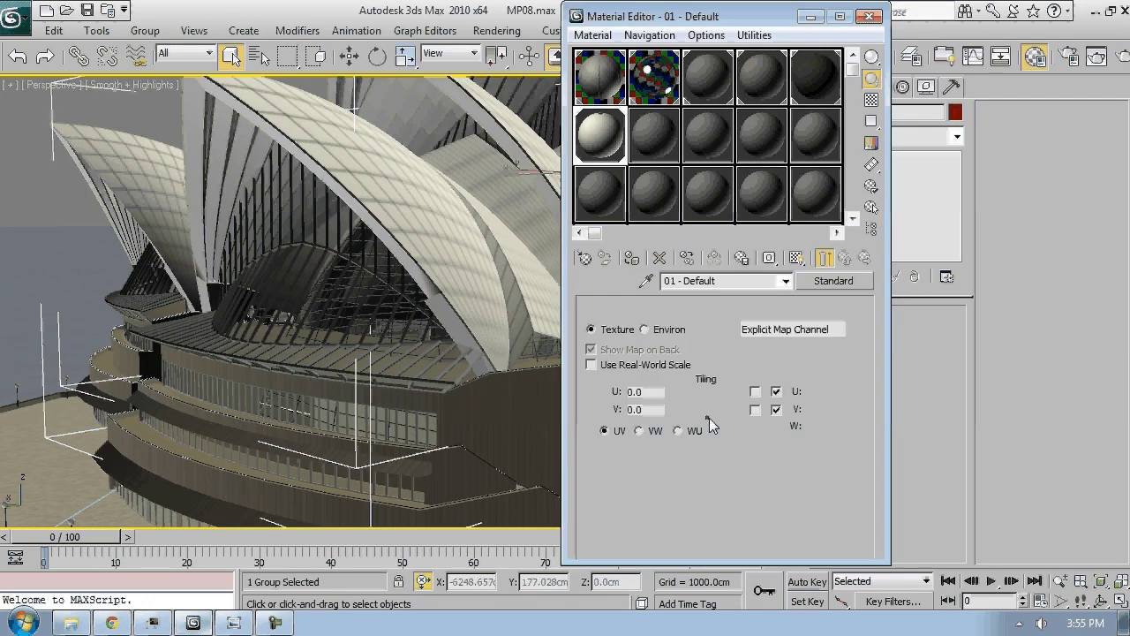
pyautogui.click(846, 258)
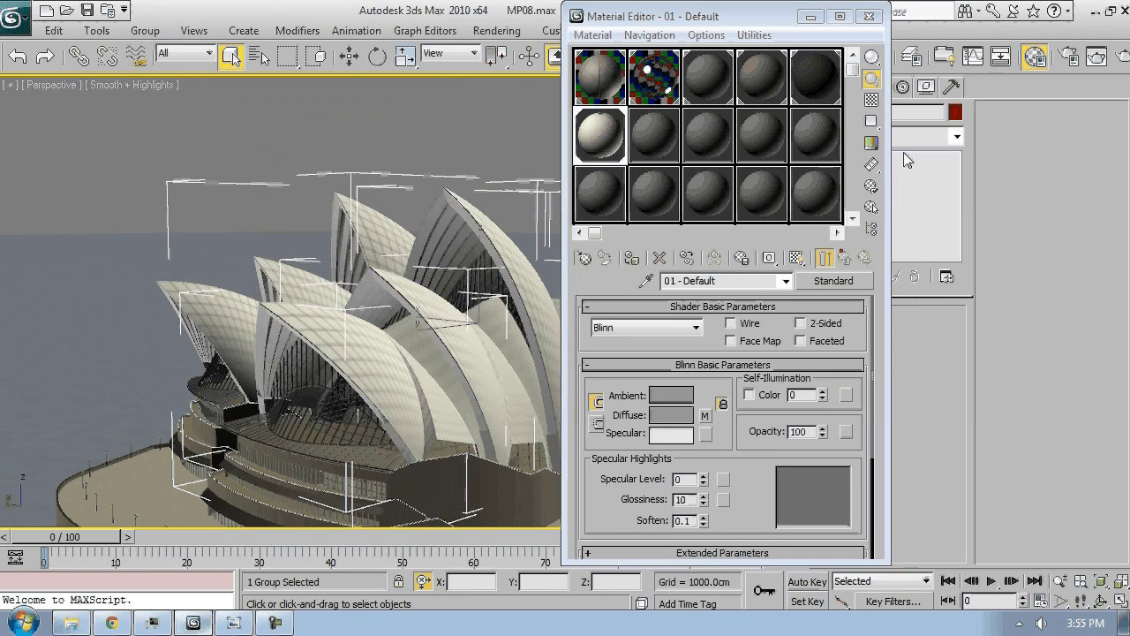
pyautogui.click(834, 280)
pyautogui.doubleClick(484, 385)
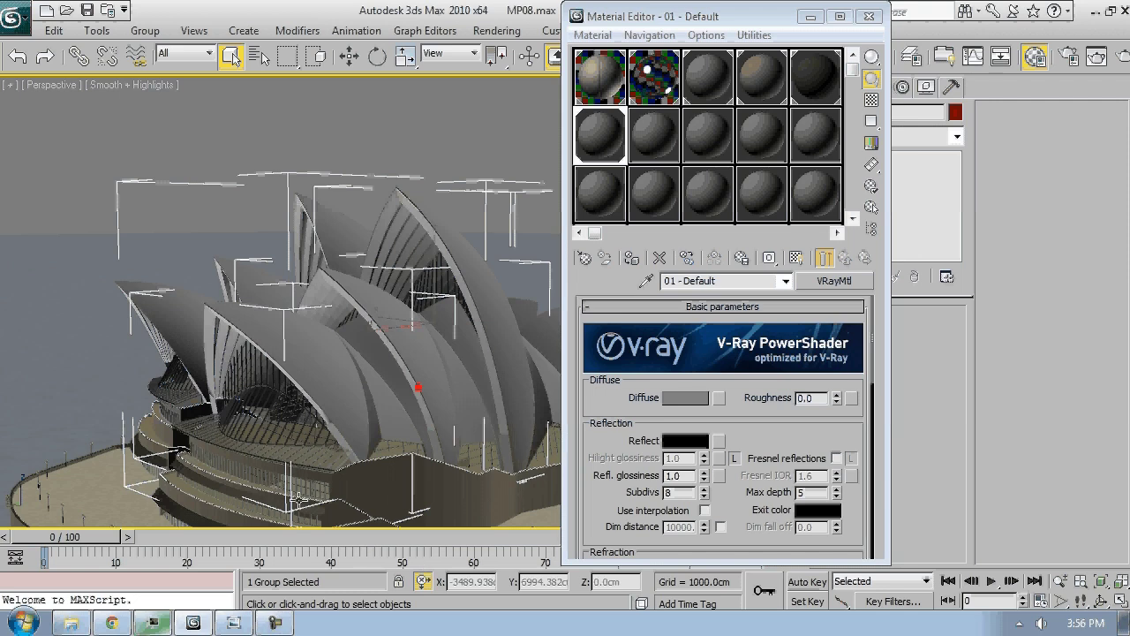
# Assign a Tiles map to the shell material's Bump slot and display the map on the shells in the viewport
pyautogui.scroll(-5, 651, 459)
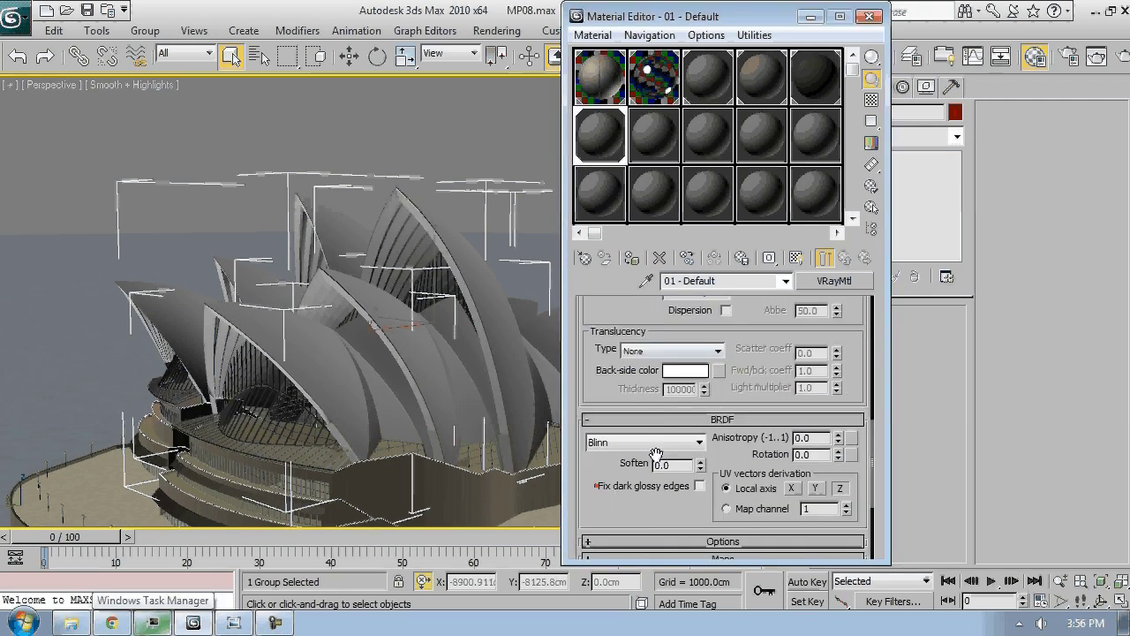
pyautogui.scroll(-5, 726, 453)
pyautogui.scroll(-2, 726, 453)
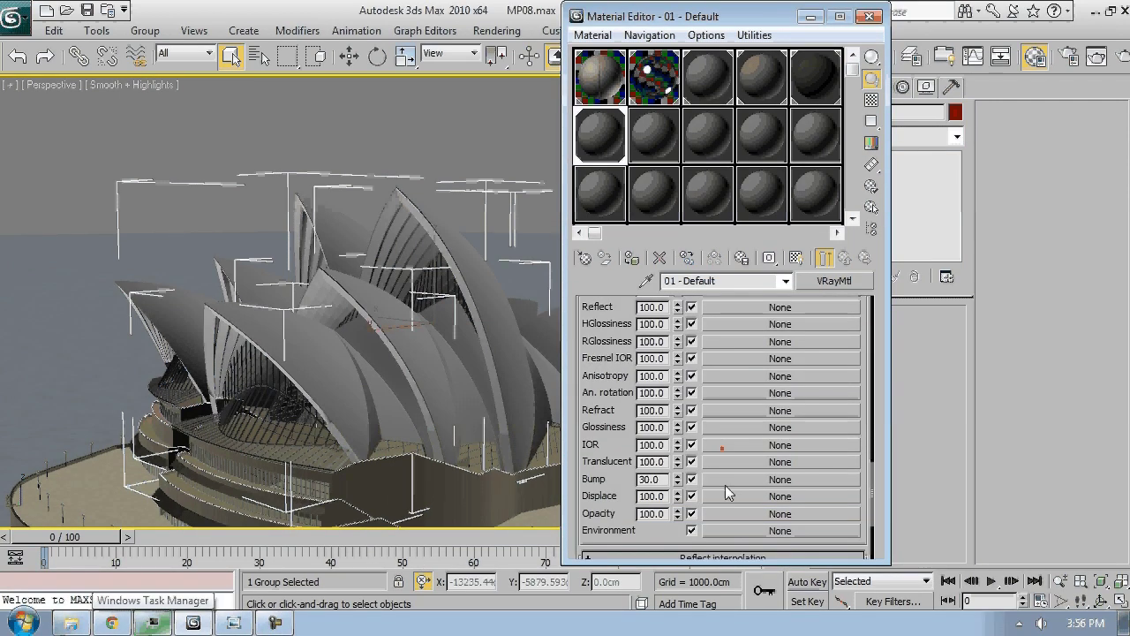
pyautogui.click(726, 476)
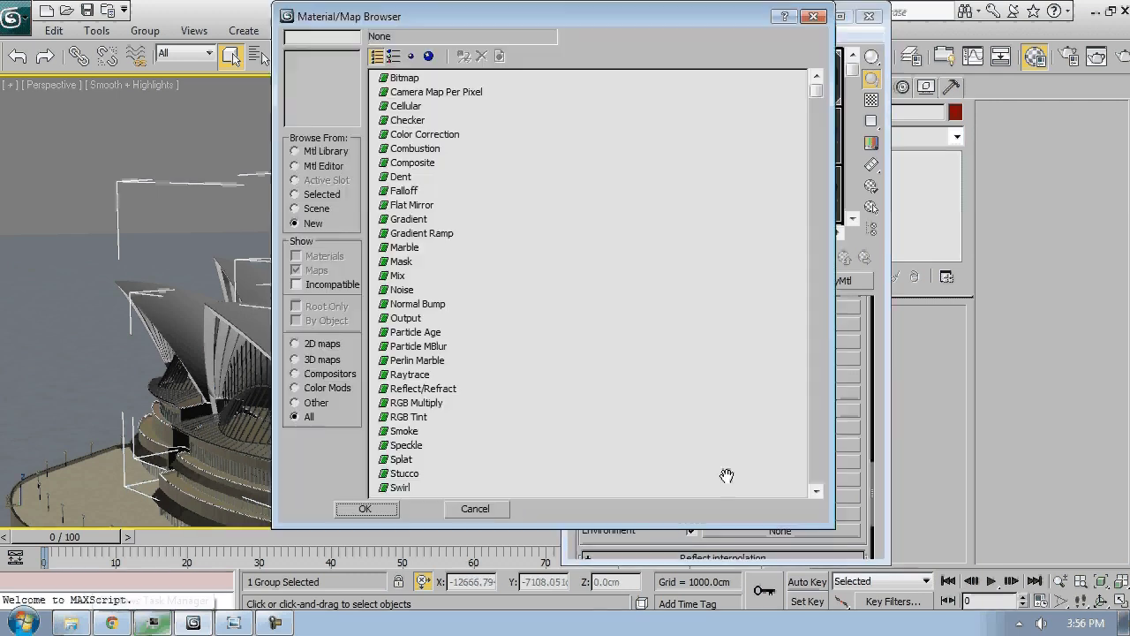
pyautogui.click(429, 57)
pyautogui.scroll(-2, 684, 315)
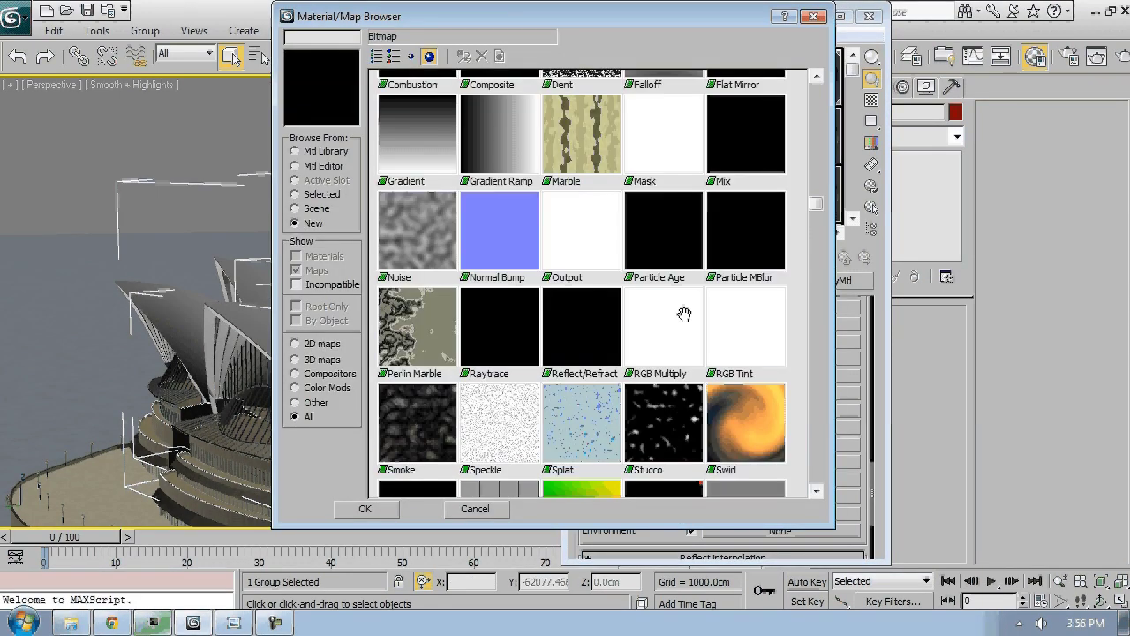
pyautogui.doubleClick(499, 488)
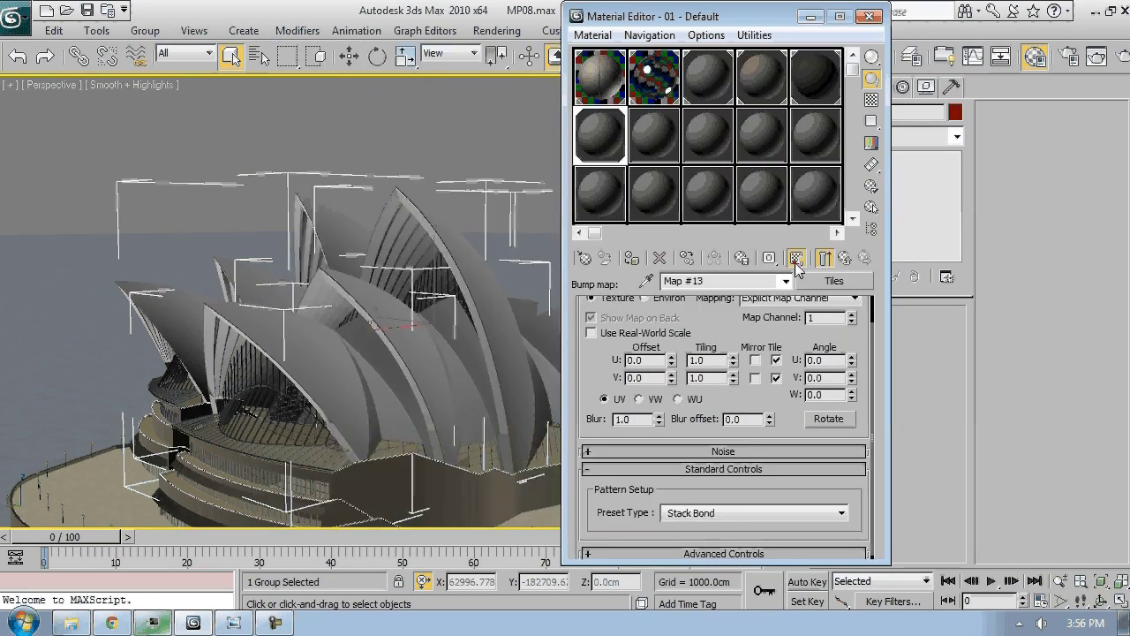
pyautogui.scroll(5, 345, 321)
pyautogui.moveTo(346, 320); pyautogui.dragTo(488, 211, button='middle')
# Set the Tiles bump map's horizontal and vertical counts to 1
pyautogui.click(702, 451)
pyautogui.scroll(-2, 702, 451)
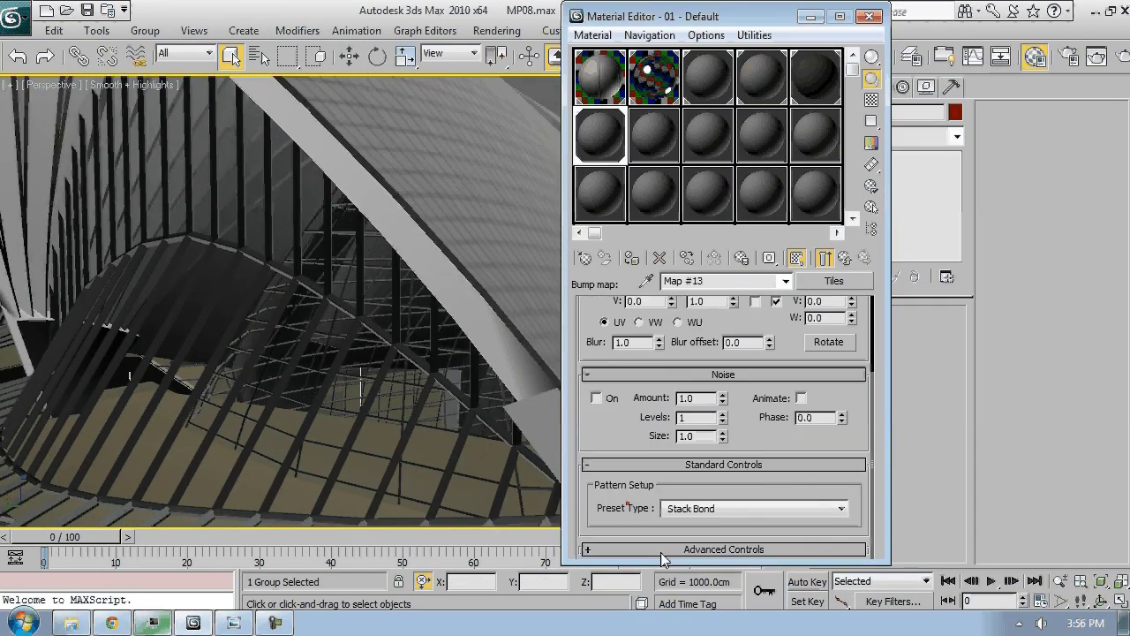
pyautogui.scroll(-8, 697, 397)
pyautogui.doubleClick(687, 397)
pyautogui.write('1')
pyautogui.click(702, 412)
pyautogui.doubleClick(700, 412)
pyautogui.write('1')
pyautogui.scroll(-3, 342, 355)
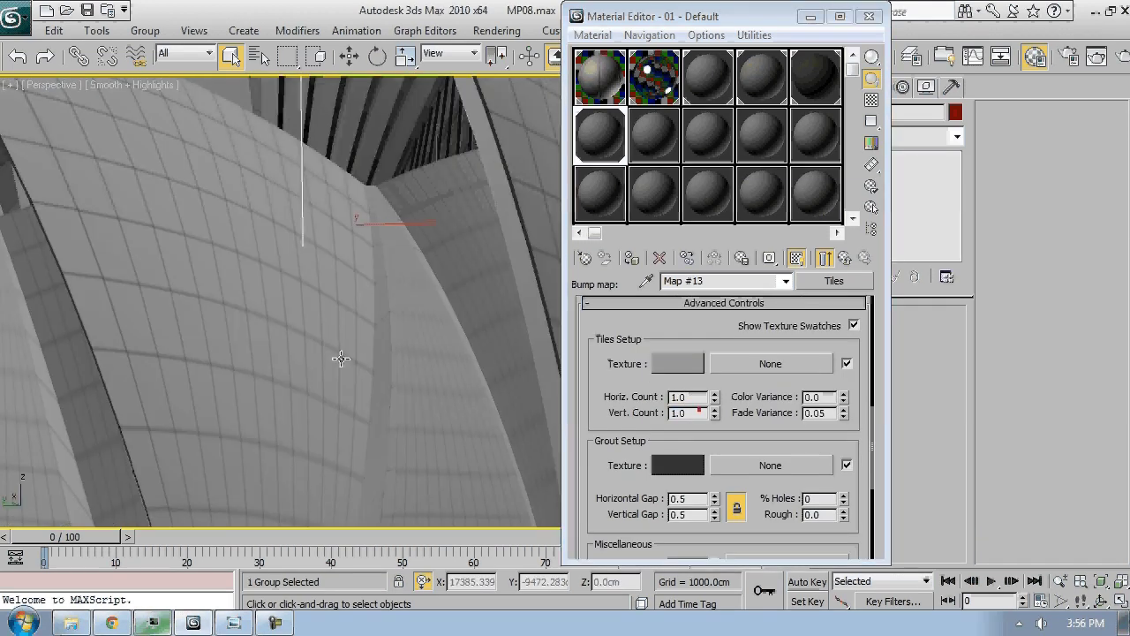
pyautogui.scroll(-4, 367, 322)
pyautogui.scroll(6, 368, 323)
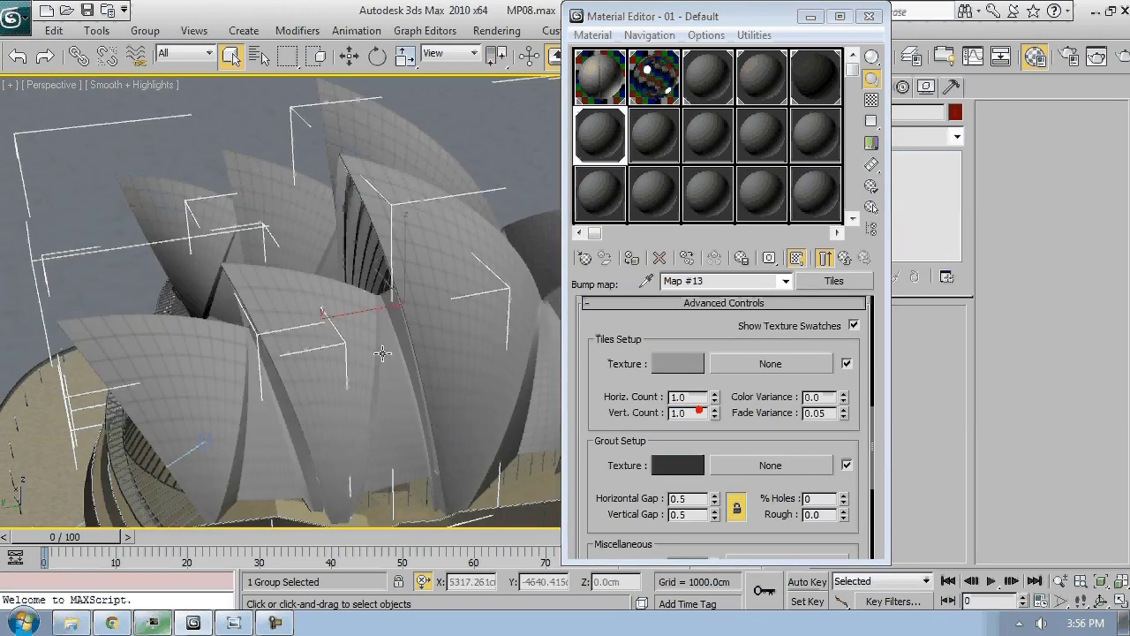
# Set the Tiles bump map's tile colour to pure white and its grout colour to black, and return to the parent material
pyautogui.click(678, 364)
pyautogui.moveTo(519, 221); pyautogui.dragTo(520, 246)
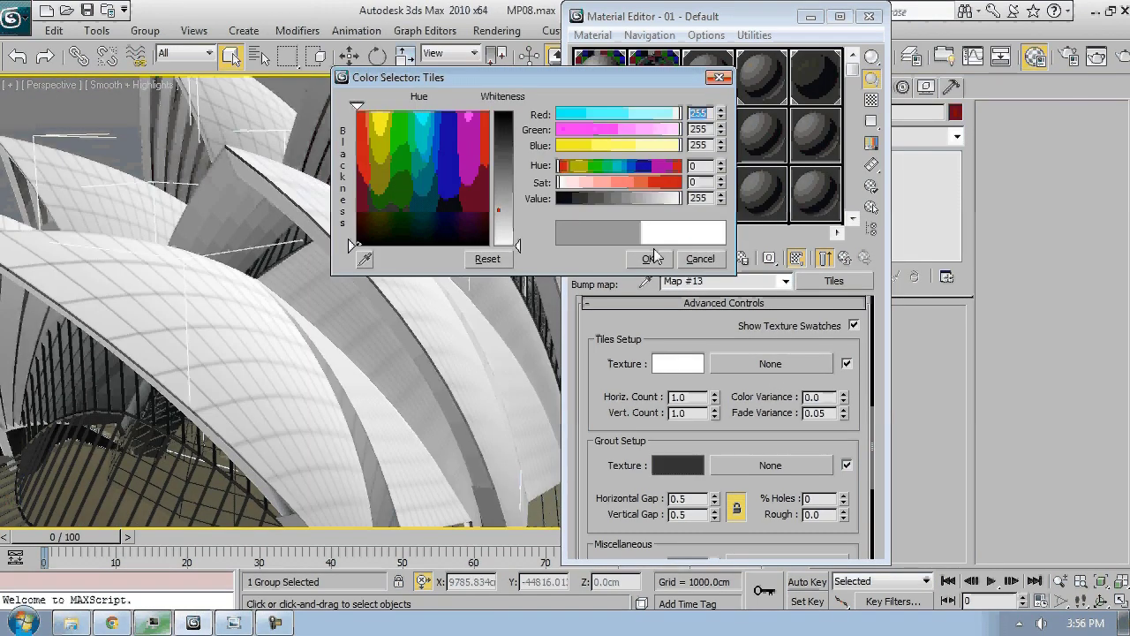
pyautogui.click(655, 255)
pyautogui.click(680, 466)
pyautogui.moveTo(518, 139); pyautogui.dragTo(518, 144)
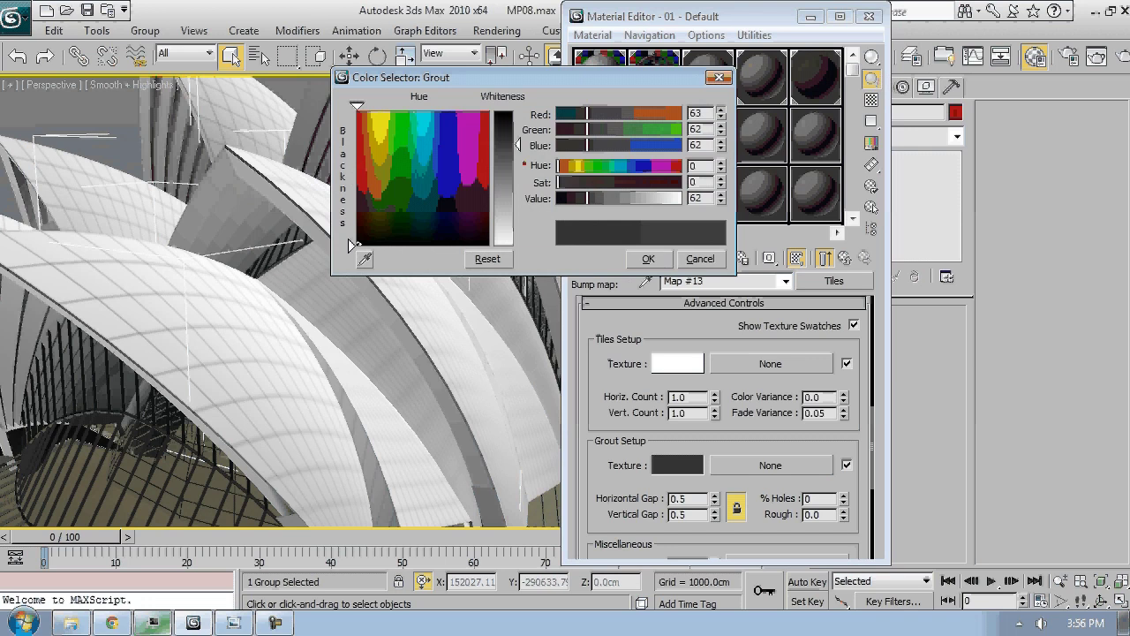
pyautogui.click(649, 258)
pyautogui.moveTo(353, 301)
pyautogui.keyDown('alt'); pyautogui.mouseDown(button='middle')
pyautogui.moveTo(451, 287)
pyautogui.moveTo(362, 282)
pyautogui.mouseUp(button='middle'); pyautogui.keyUp('alt')
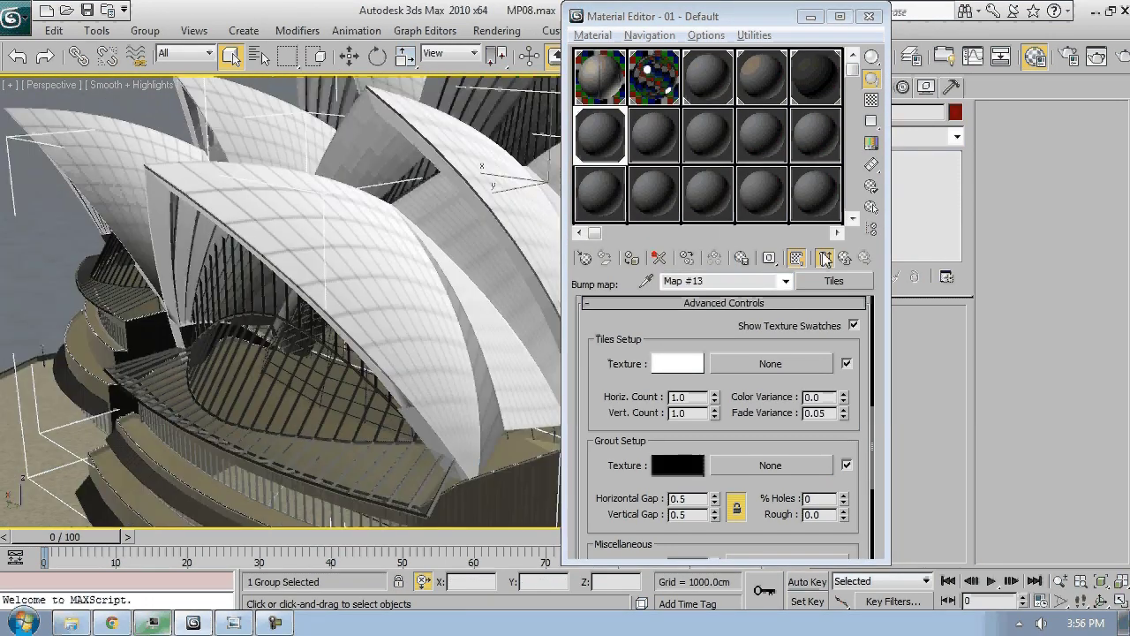
pyautogui.click(845, 258)
pyautogui.press('Up')
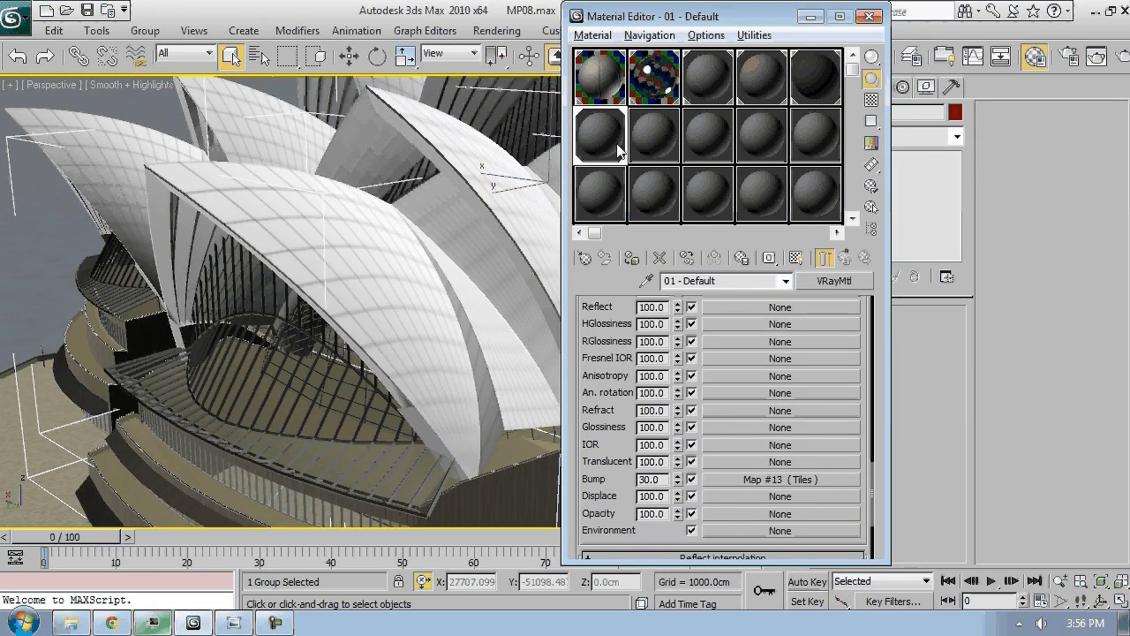
# Preview the 01 - Default material sample enlarged and examine the tiled roof shells and glazing of the opera house model from several angles
pyautogui.doubleClick(614, 146)
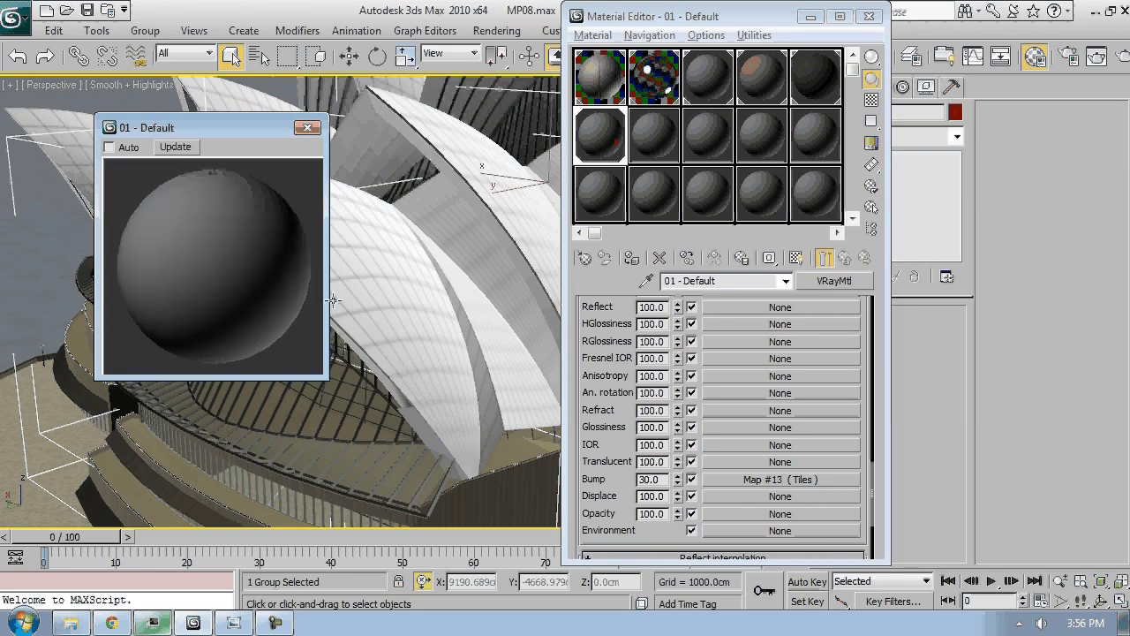
pyautogui.click(307, 128)
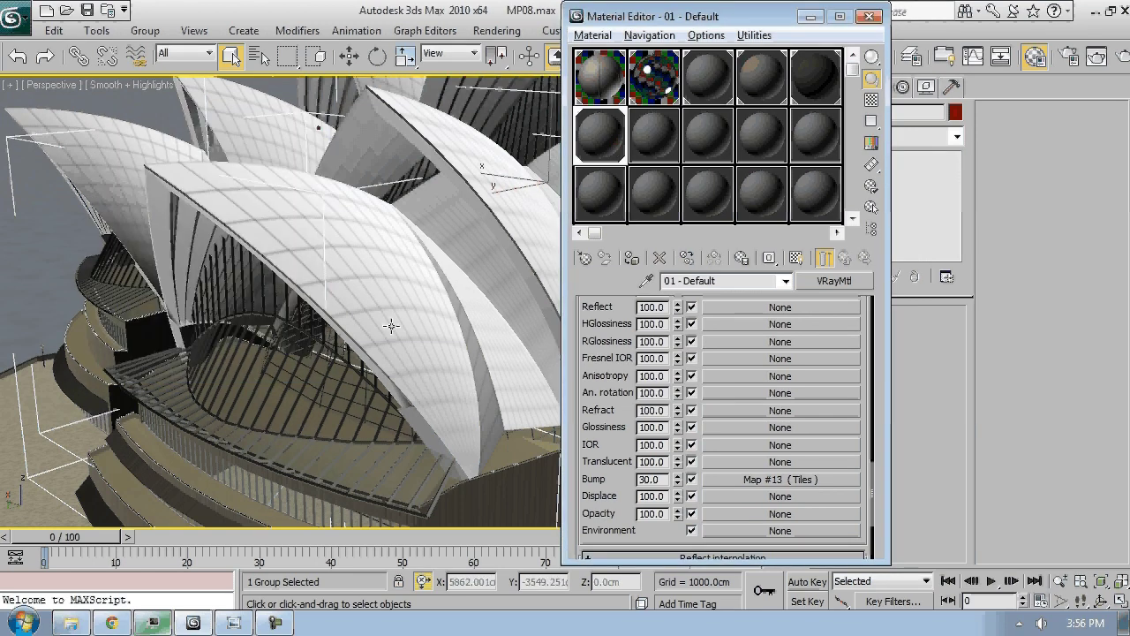
pyautogui.scroll(5, 392, 325)
pyautogui.scroll(-3, 391, 326)
pyautogui.moveTo(391, 326); pyautogui.dragTo(394, 348, button='middle')
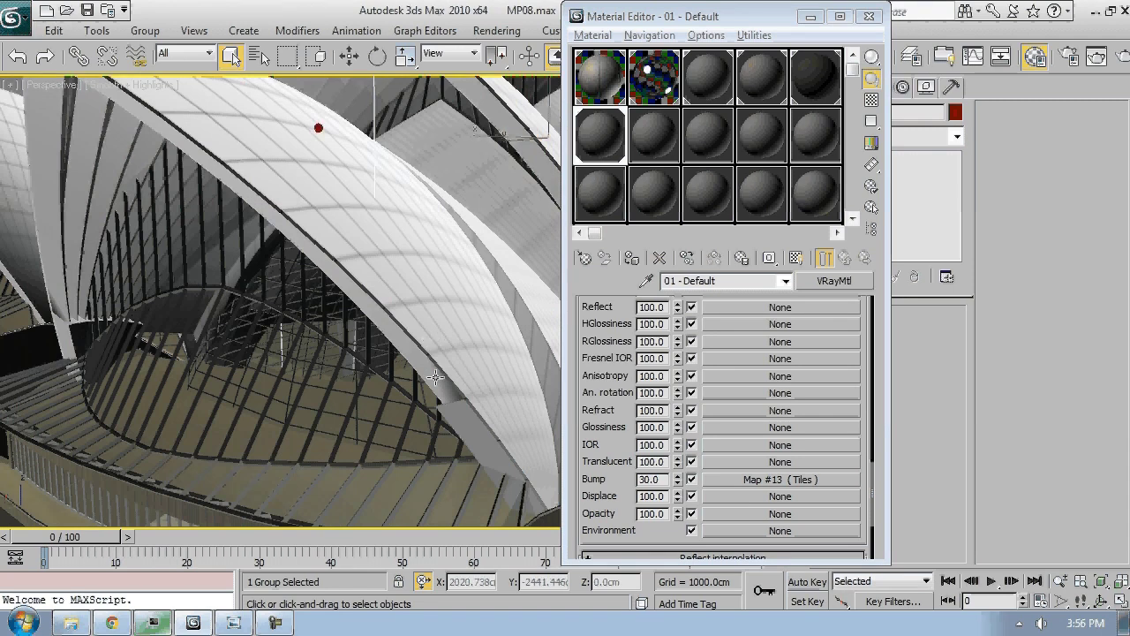
pyautogui.scroll(-5, 436, 377)
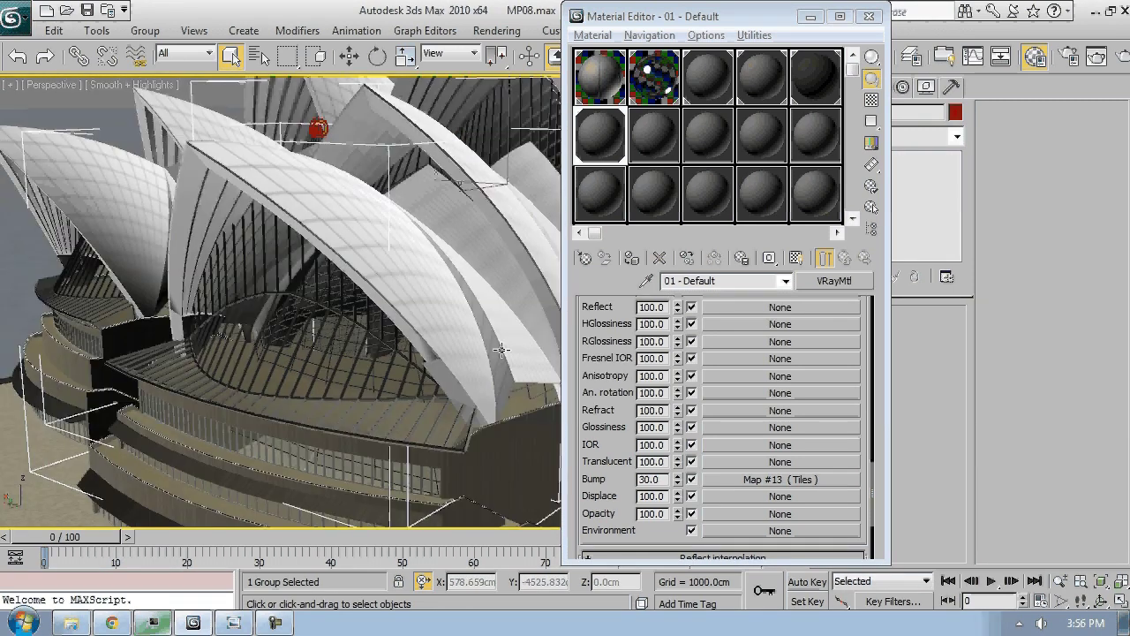
pyautogui.scroll(5, 216, 384)
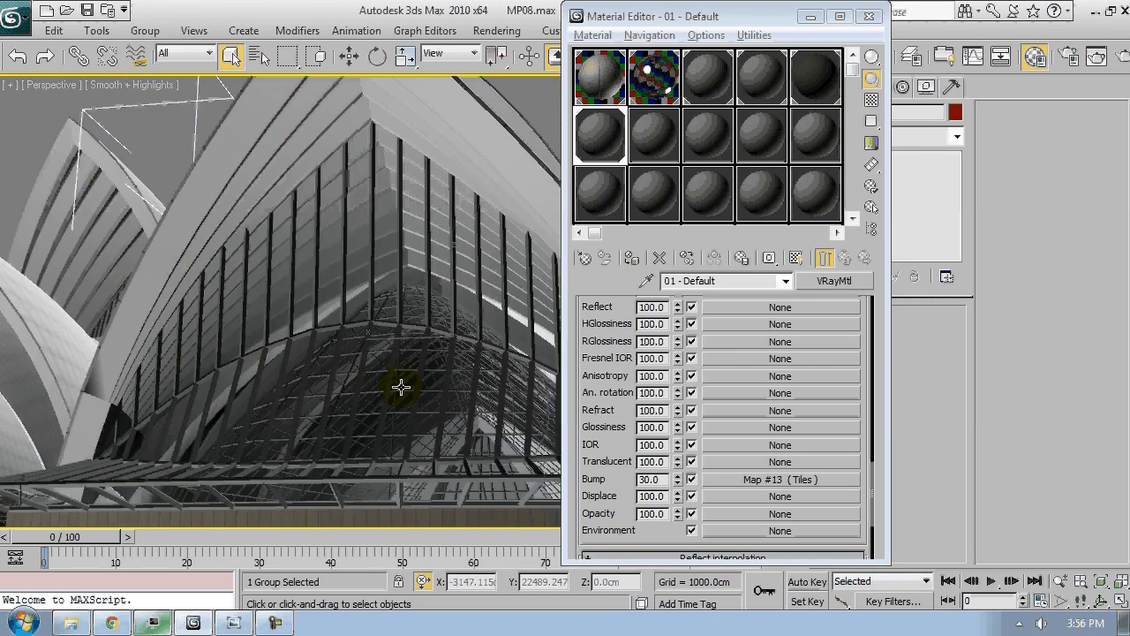
pyautogui.keyDown('alt'); pyautogui.moveTo(401, 386); pyautogui.dragTo(247, 329, button='middle'); pyautogui.keyUp('alt')
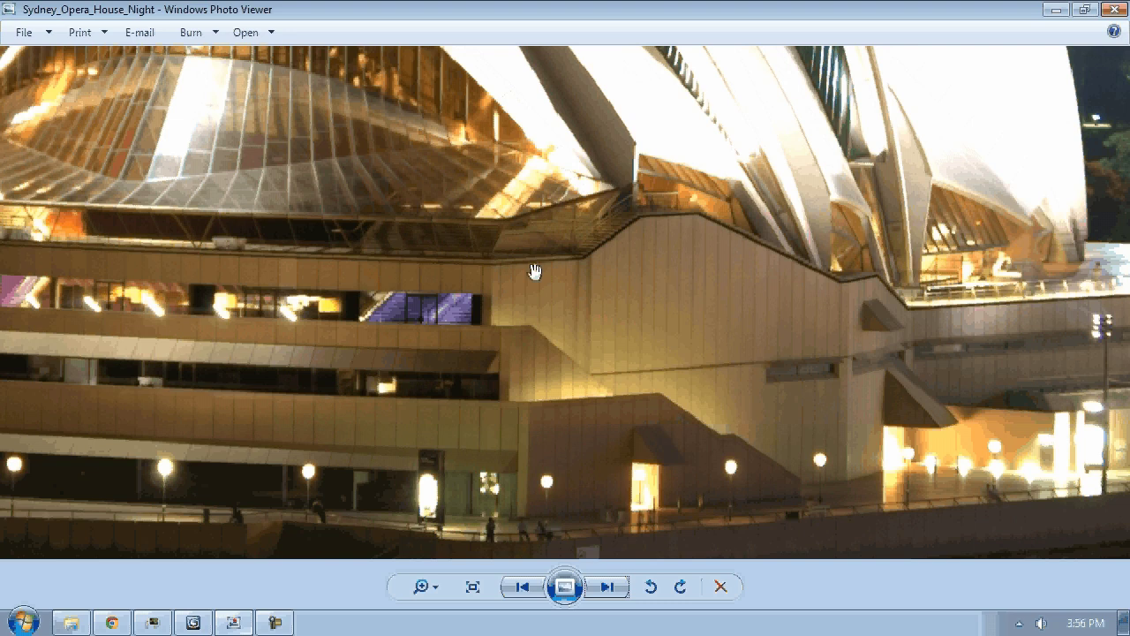
# Compare the model's roof shells with the Sydney_Opera_House_Night and Sydney_Opera_House_Sails reference photos in Windows Photo Viewer
pyautogui.scroll(-4, 535, 272)
pyautogui.moveTo(662, 120); pyautogui.dragTo(689, 376)
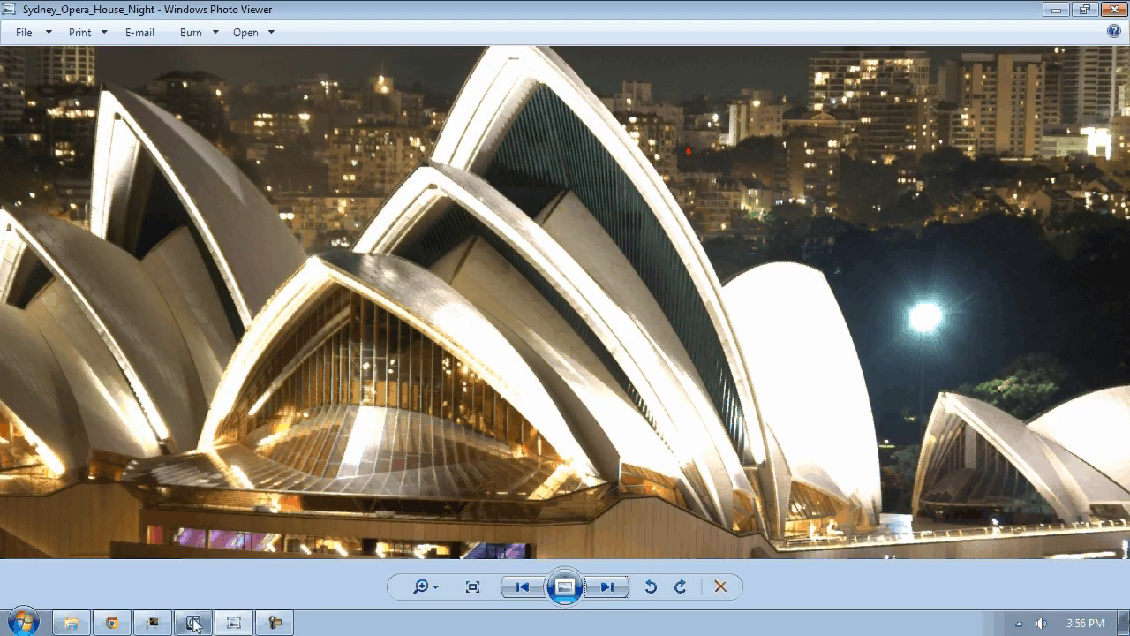
pyautogui.click(194, 623)
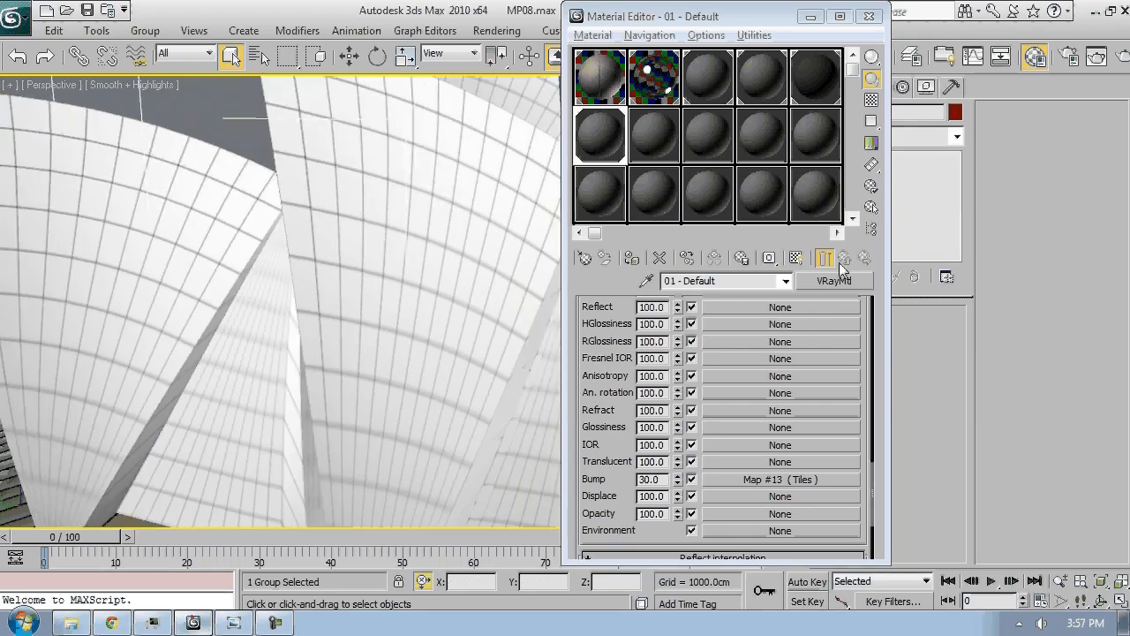
pyautogui.scroll(5, 620, 344)
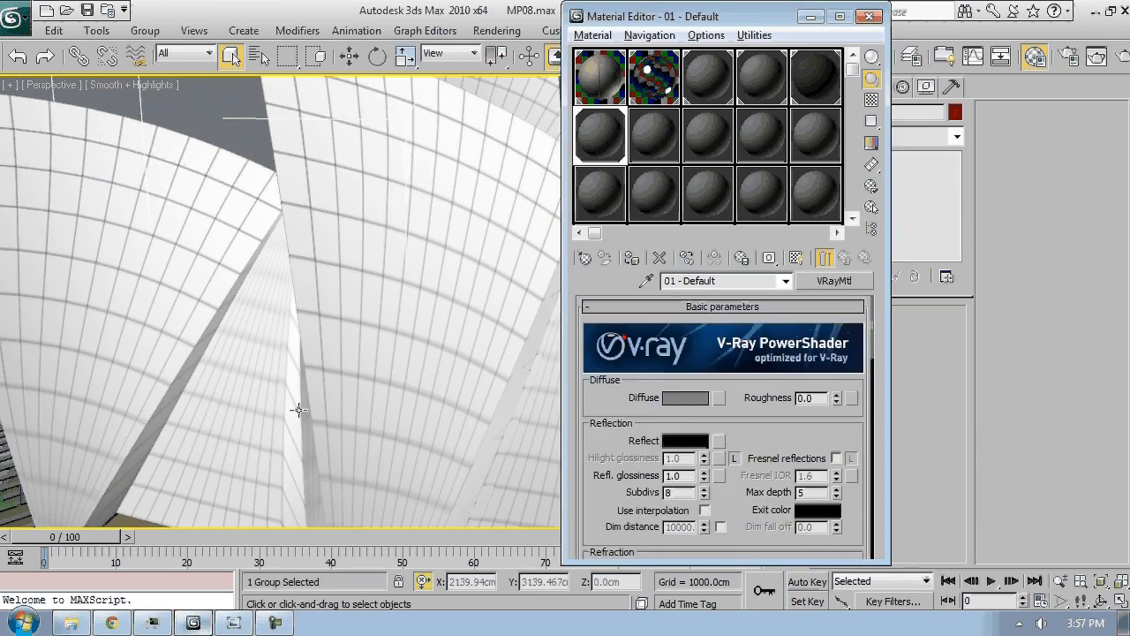
pyautogui.scroll(-5, 299, 409)
pyautogui.click(240, 630)
pyautogui.click(235, 623)
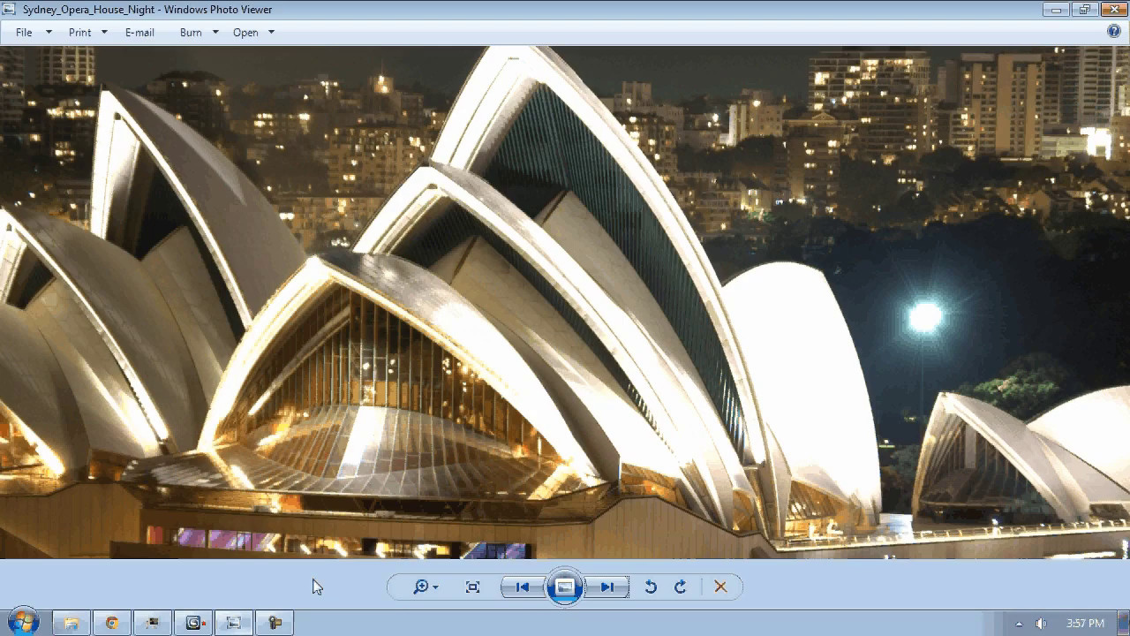
pyautogui.click(608, 587)
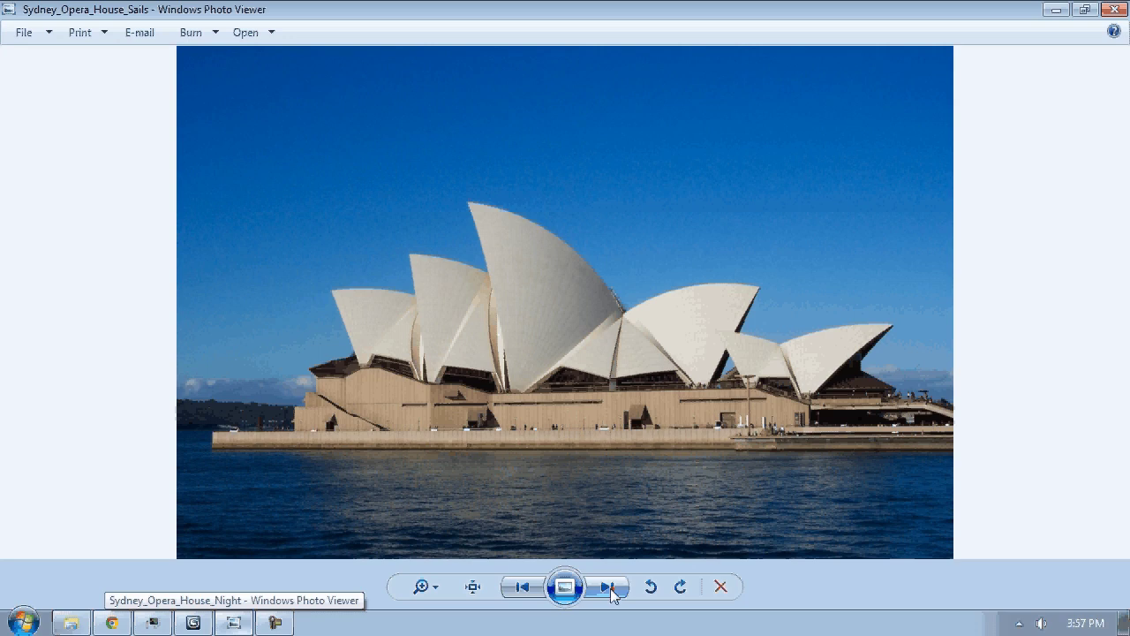
pyautogui.click(193, 623)
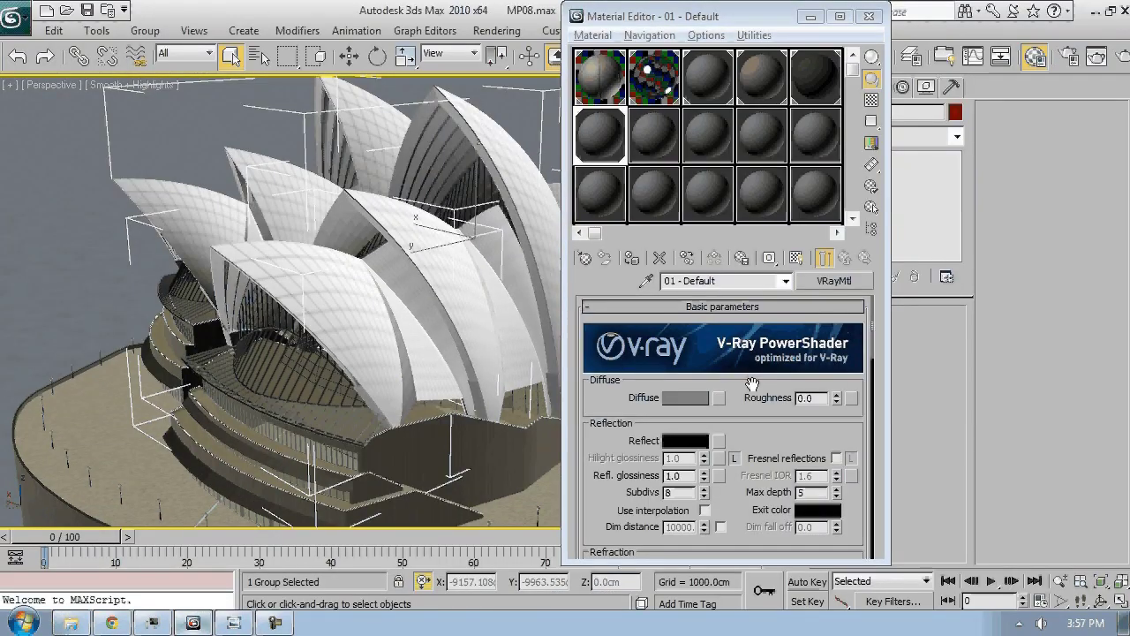
# Assign a Noise map to the Diffuse channel of the 01 - Default VRay material
pyautogui.click(719, 398)
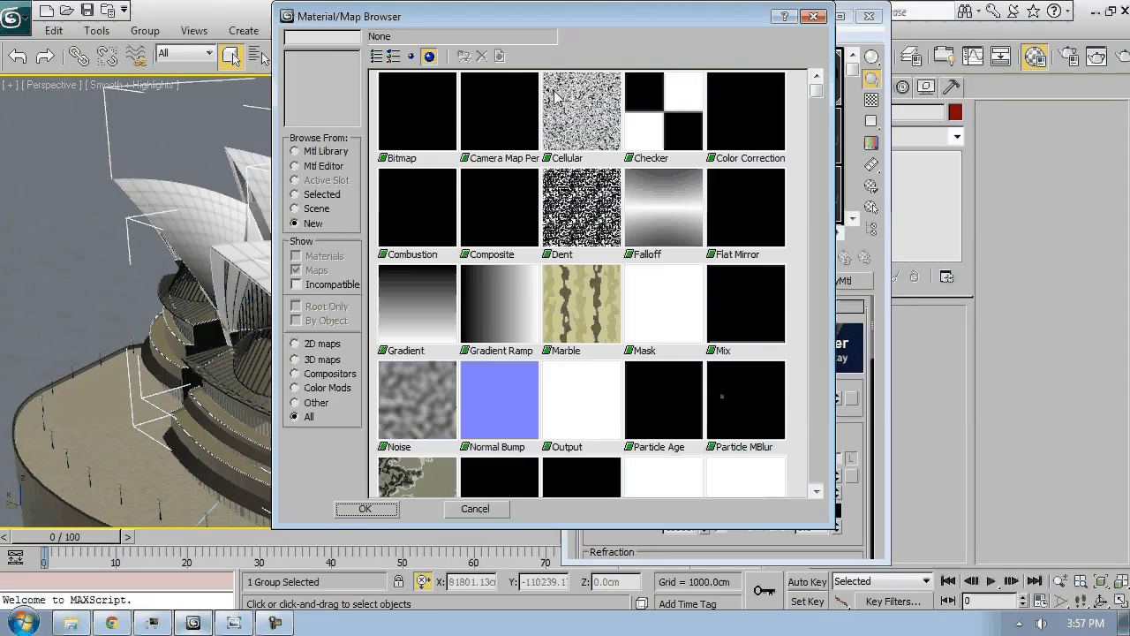
pyautogui.doubleClick(417, 400)
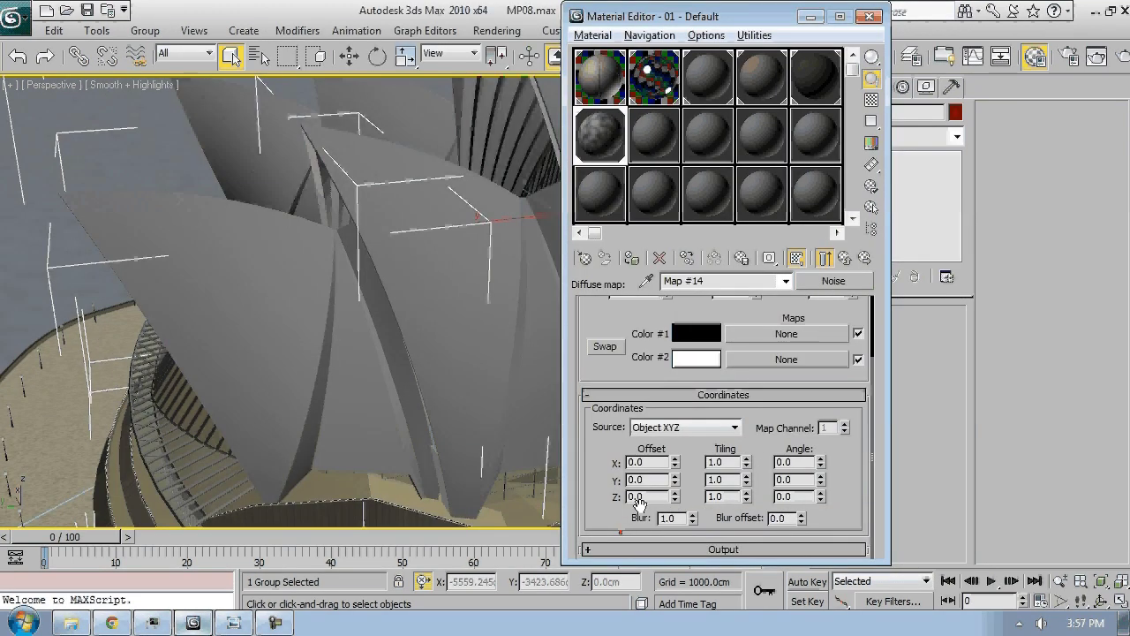
pyautogui.scroll(-3, 713, 318)
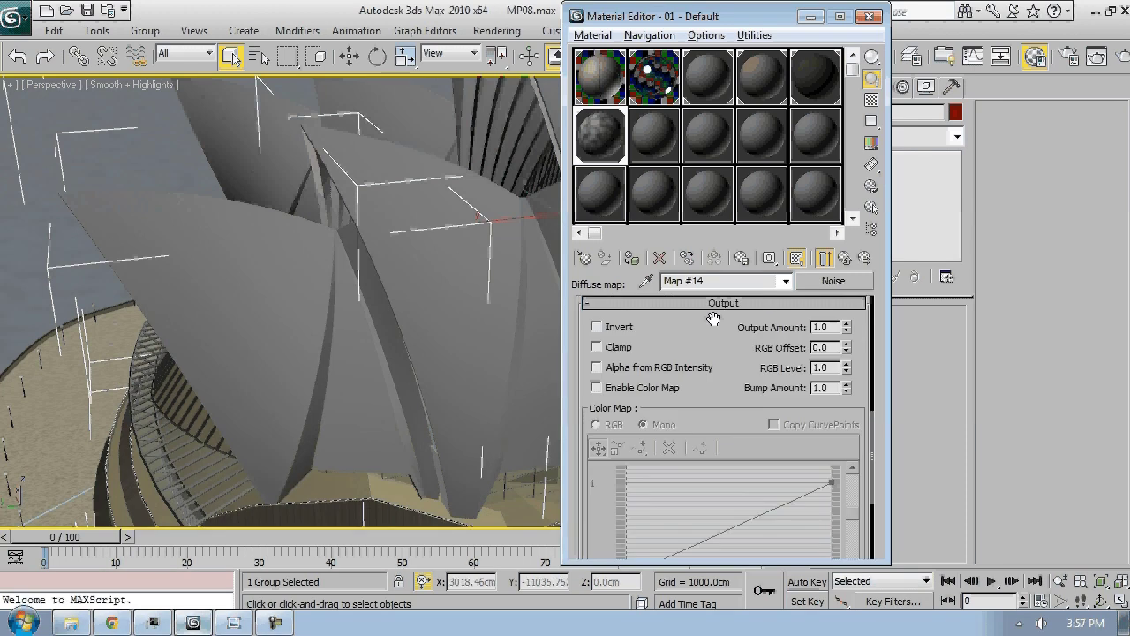
pyautogui.scroll(3, 713, 319)
# Set the noise size to 0.2 and check the texture closely on a roof shell
pyautogui.click(631, 373)
pyautogui.moveTo(631, 382); pyautogui.dragTo(622, 385)
pyautogui.write('2')
pyautogui.keyDown('alt'); pyautogui.moveTo(371, 283); pyautogui.dragTo(392, 330, button='middle'); pyautogui.keyUp('alt')
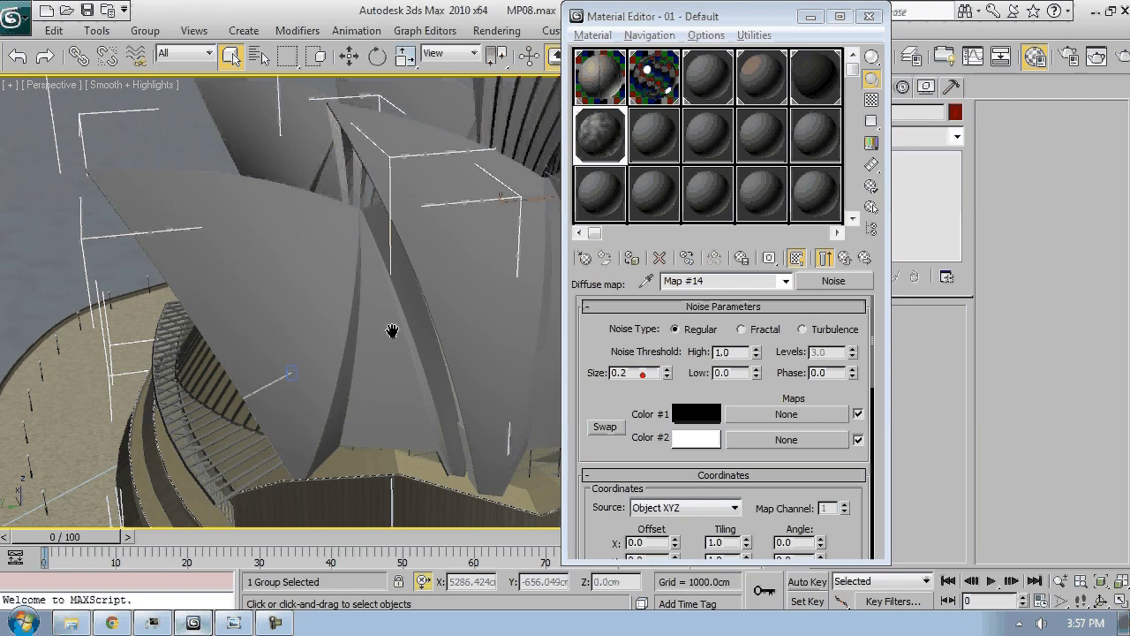
pyautogui.scroll(5, 391, 330)
pyautogui.scroll(-3, 363, 381)
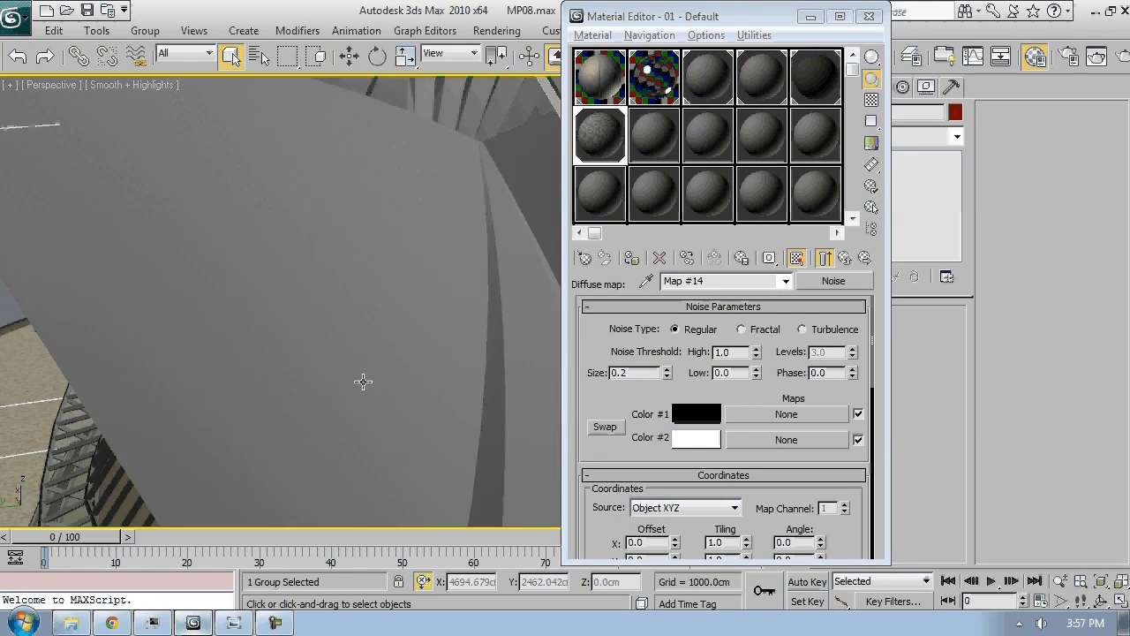
pyautogui.moveTo(363, 382); pyautogui.dragTo(642, 403, button='middle')
# Show edged faces on the model and set the noise size to 5
pyautogui.press('F4')
pyautogui.moveTo(635, 373); pyautogui.dragTo(505, 379)
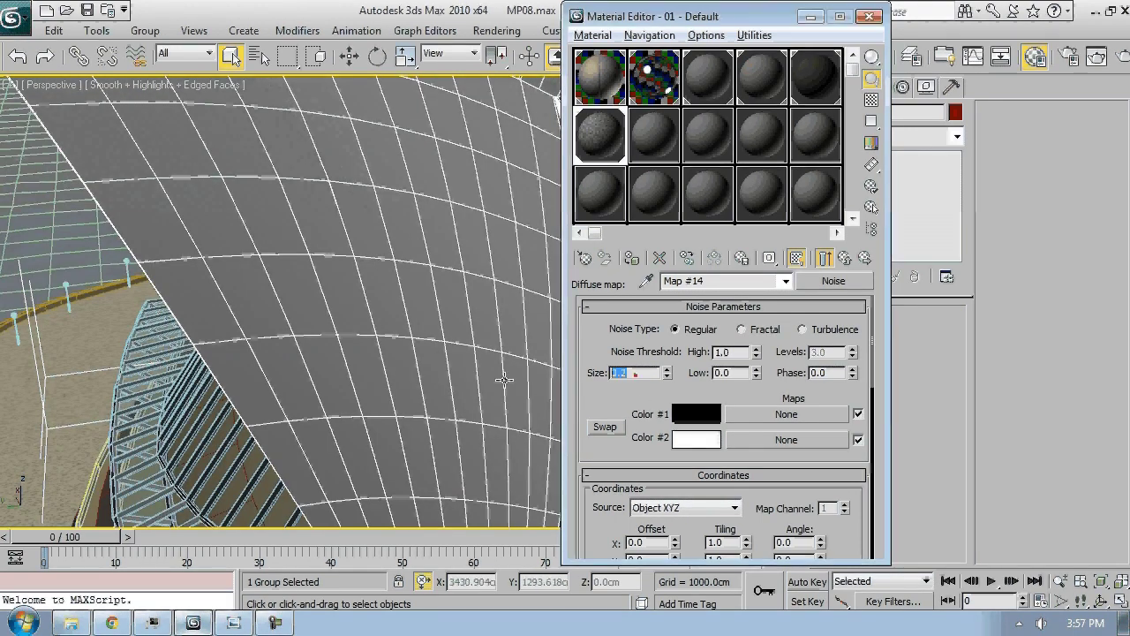
pyautogui.write('5')
pyautogui.press('Return')
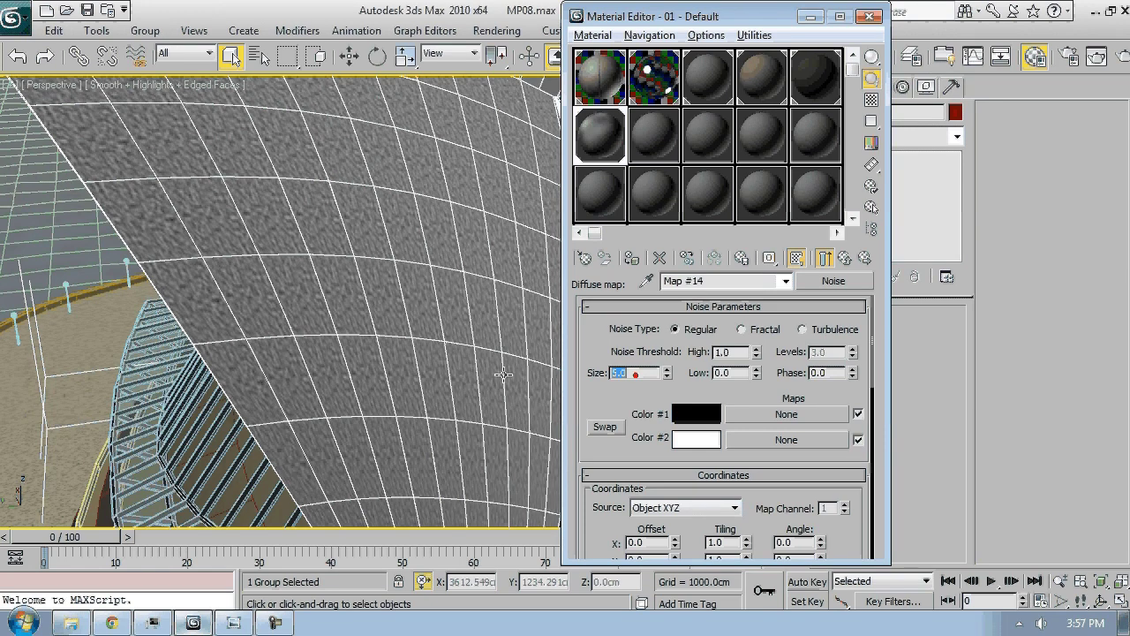
pyautogui.moveTo(503, 374); pyautogui.dragTo(450, 382, button='middle')
# Set the noise size to 50 and check the pattern across the roof shells
pyautogui.moveTo(628, 374); pyautogui.dragTo(406, 349)
pyautogui.write('50')
pyautogui.press('Return')
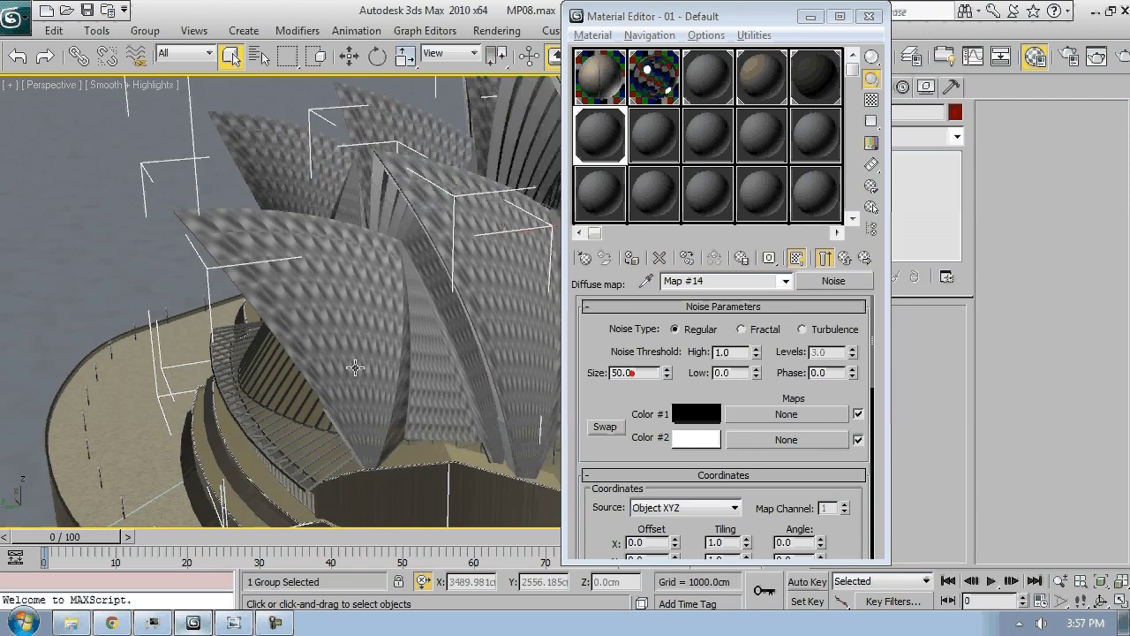
pyautogui.keyDown('alt'); pyautogui.moveTo(355, 367); pyautogui.dragTo(650, 347, button='middle'); pyautogui.keyUp('alt')
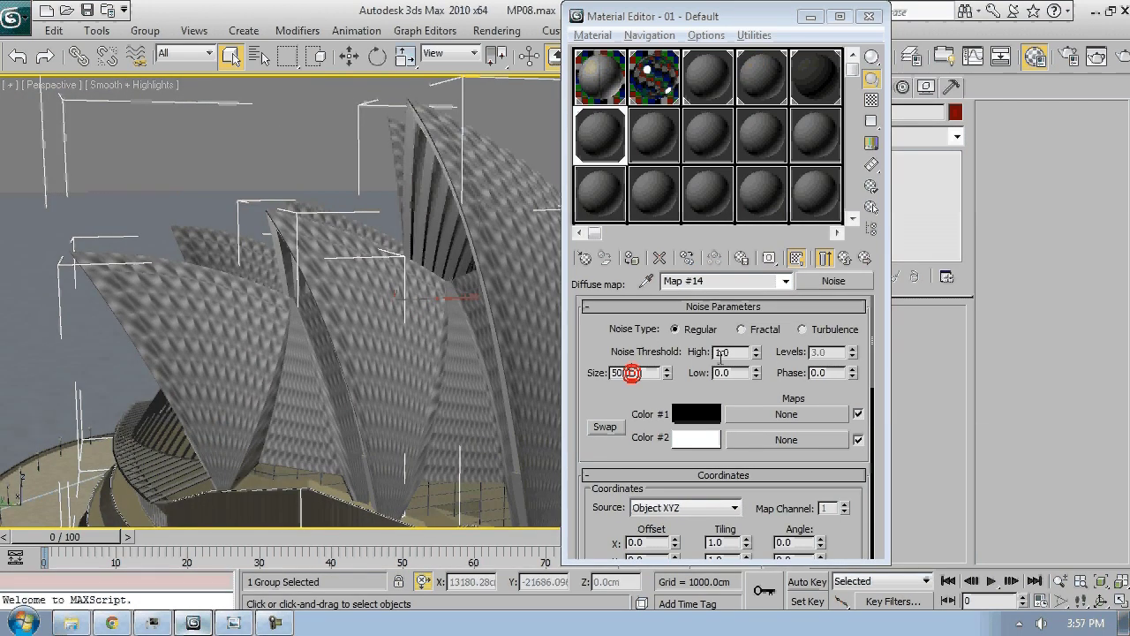
pyautogui.click(600, 334)
pyautogui.keyDown('alt'); pyautogui.moveTo(419, 367); pyautogui.dragTo(418, 391, button='middle'); pyautogui.keyUp('alt')
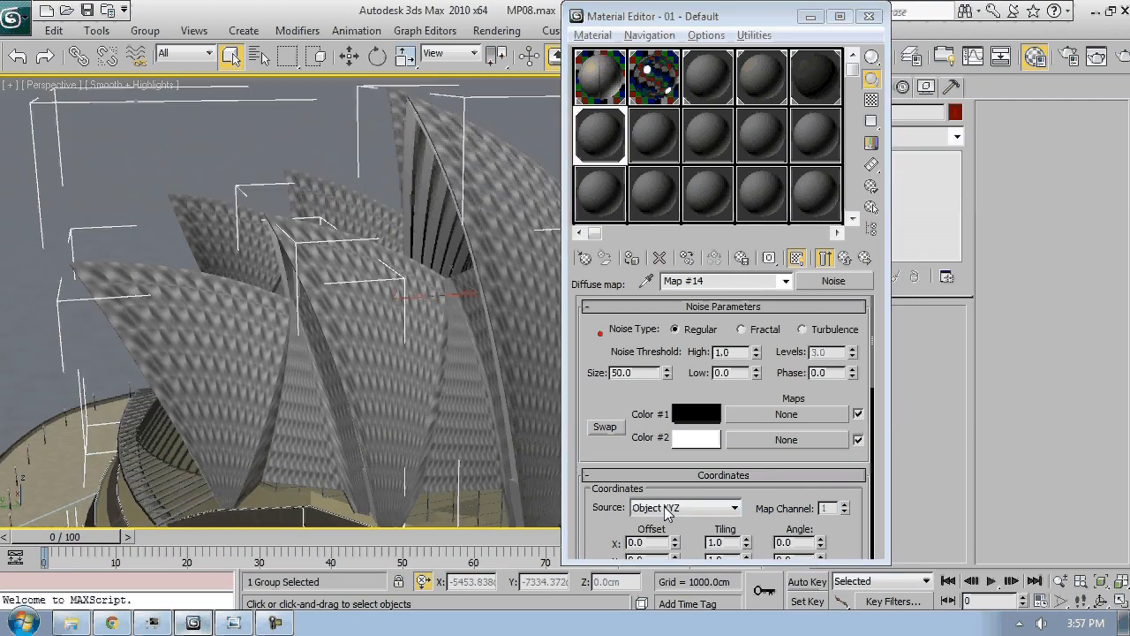
# Try World XYZ and Explicit Map Channel as the noise map's coordinate source, and restore Object XYZ
pyautogui.click(671, 510)
pyautogui.click(671, 535)
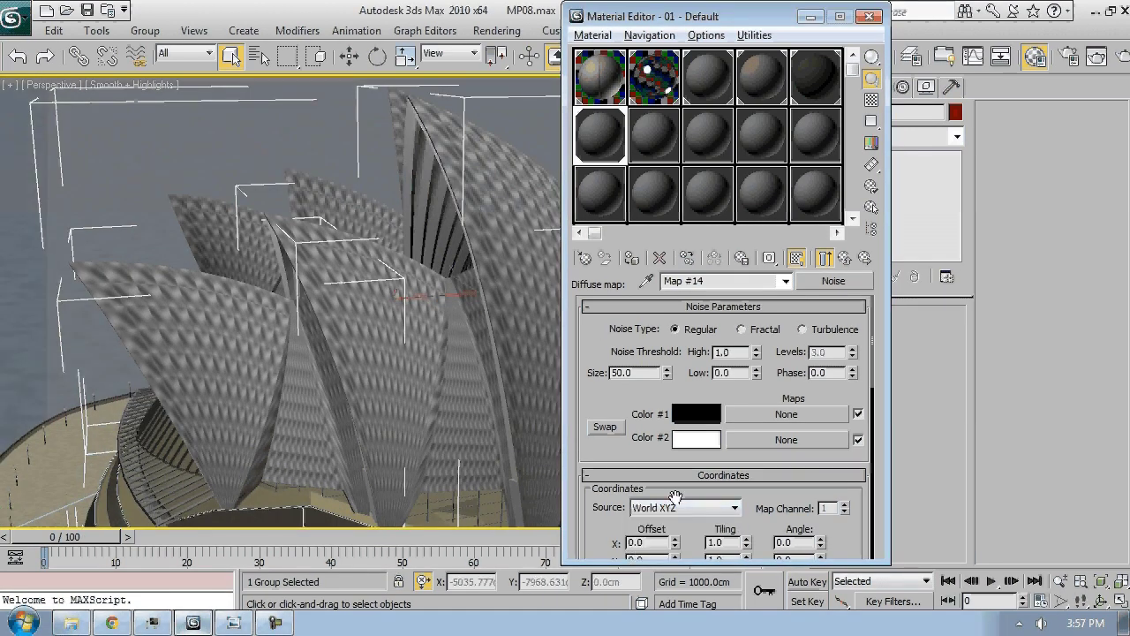
pyautogui.click(675, 508)
pyautogui.click(680, 547)
pyautogui.keyDown('alt'); pyautogui.moveTo(494, 397); pyautogui.dragTo(366, 341, button='middle'); pyautogui.keyUp('alt')
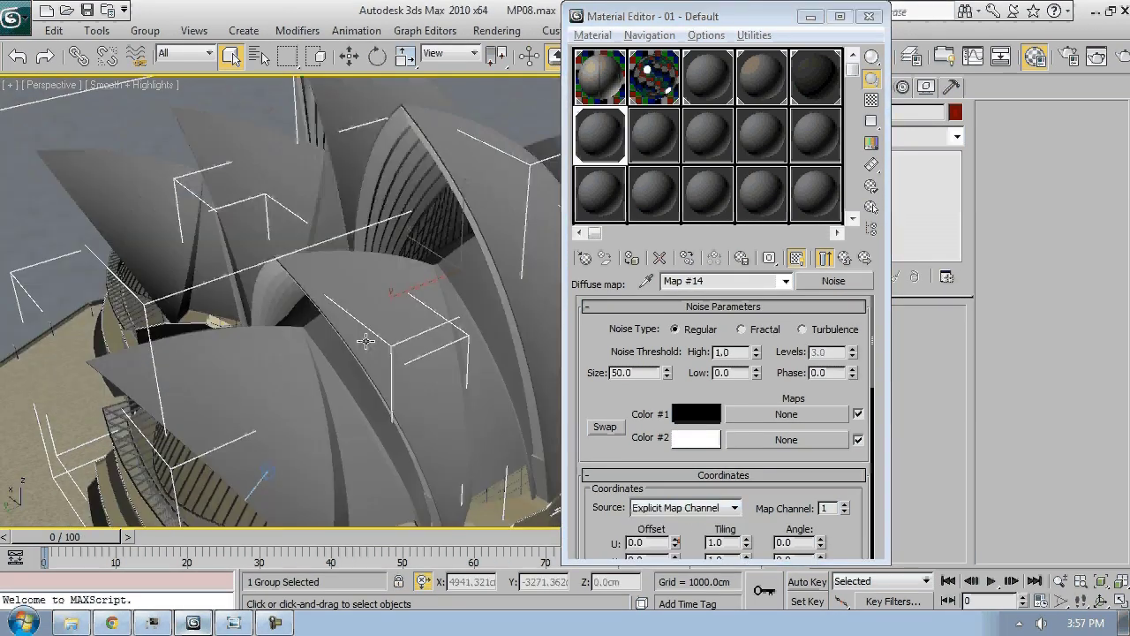
pyautogui.scroll(5, 366, 341)
pyautogui.moveTo(666, 372)
pyautogui.mouseDown()
pyautogui.moveTo(665, 392)
pyautogui.moveTo(666, 375)
pyautogui.mouseUp()
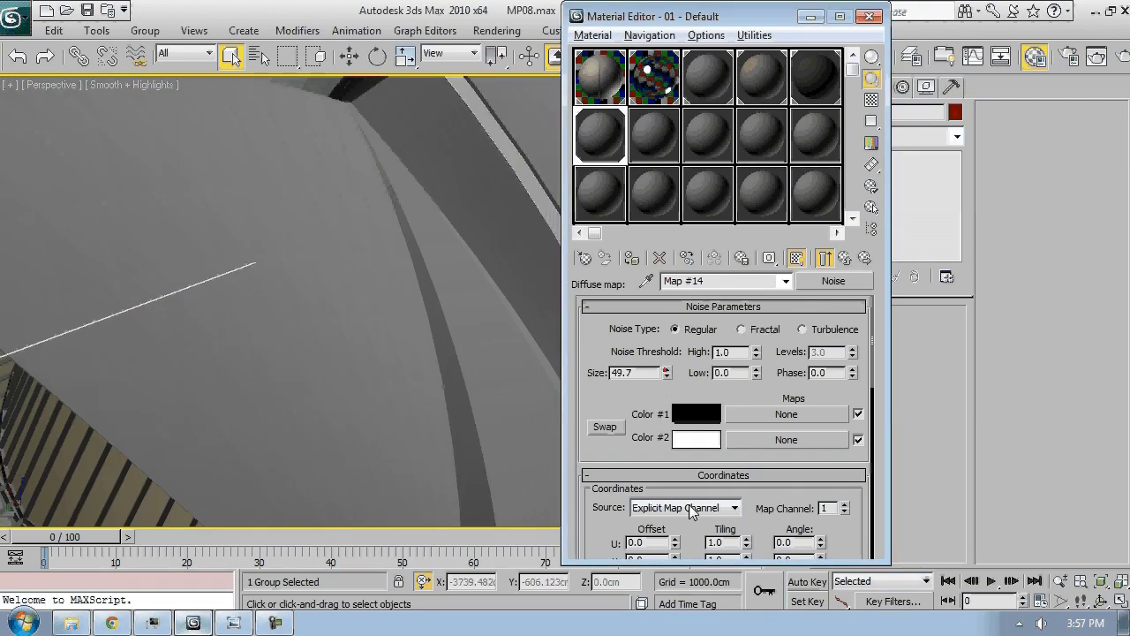
pyautogui.click(692, 508)
pyautogui.click(675, 520)
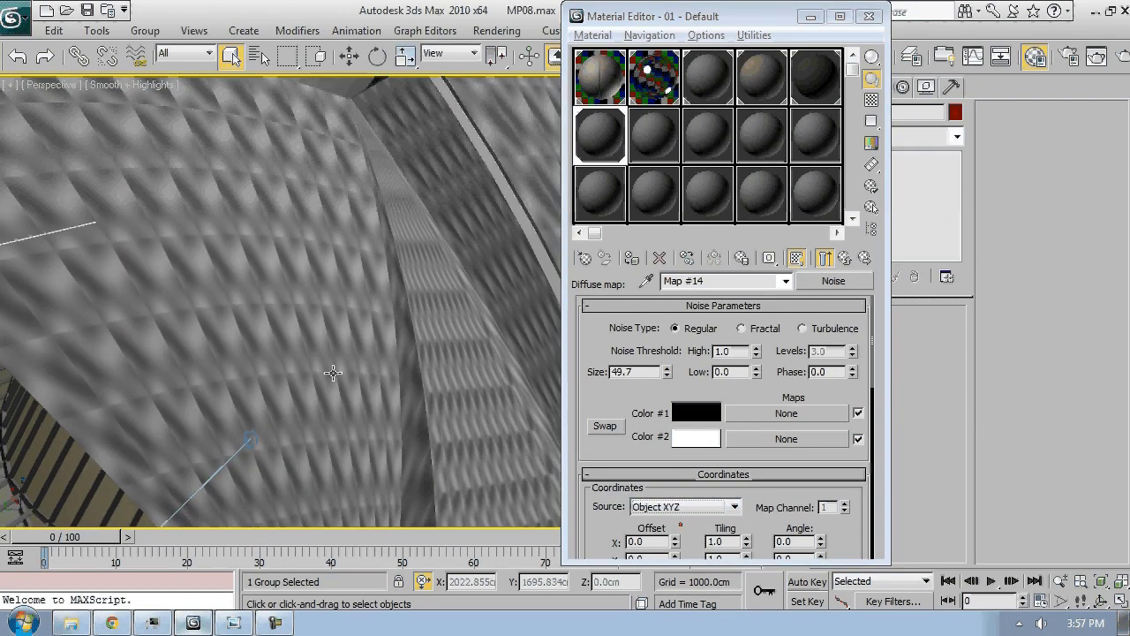
# Reduce the noise size to 10 and check the finer texture on the roof shells
pyautogui.moveTo(333, 373); pyautogui.dragTo(391, 328, button='middle')
pyautogui.scroll(-2, 391, 328)
pyautogui.scroll(2, 391, 330)
pyautogui.moveTo(666, 373); pyautogui.dragTo(671, 462)
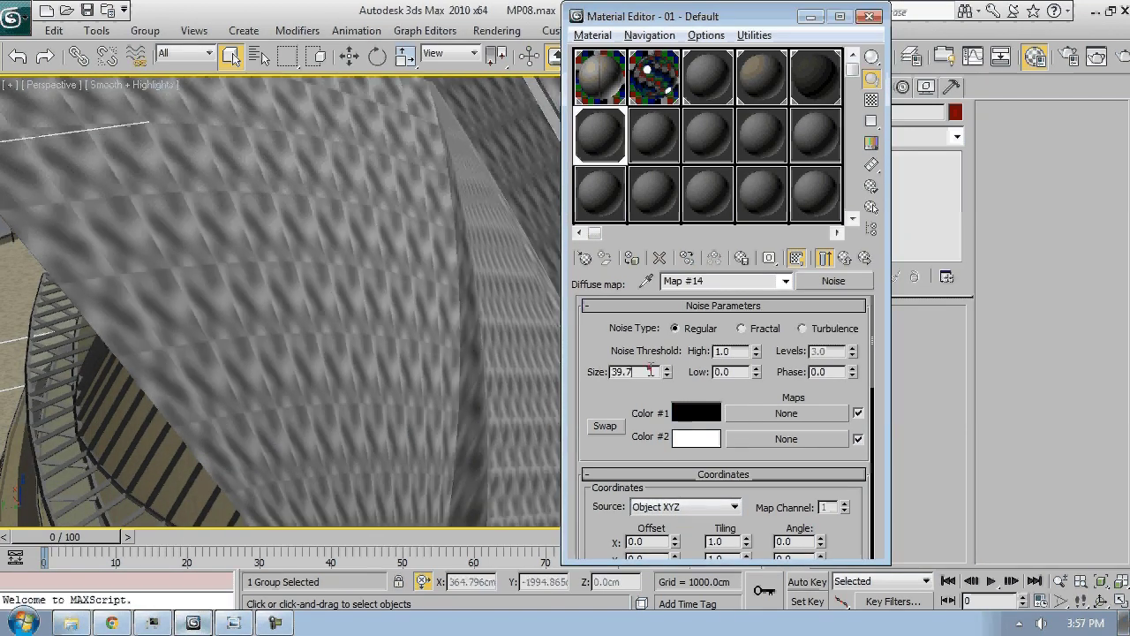
pyautogui.doubleClick(649, 370)
pyautogui.scroll(-5, 302, 350)
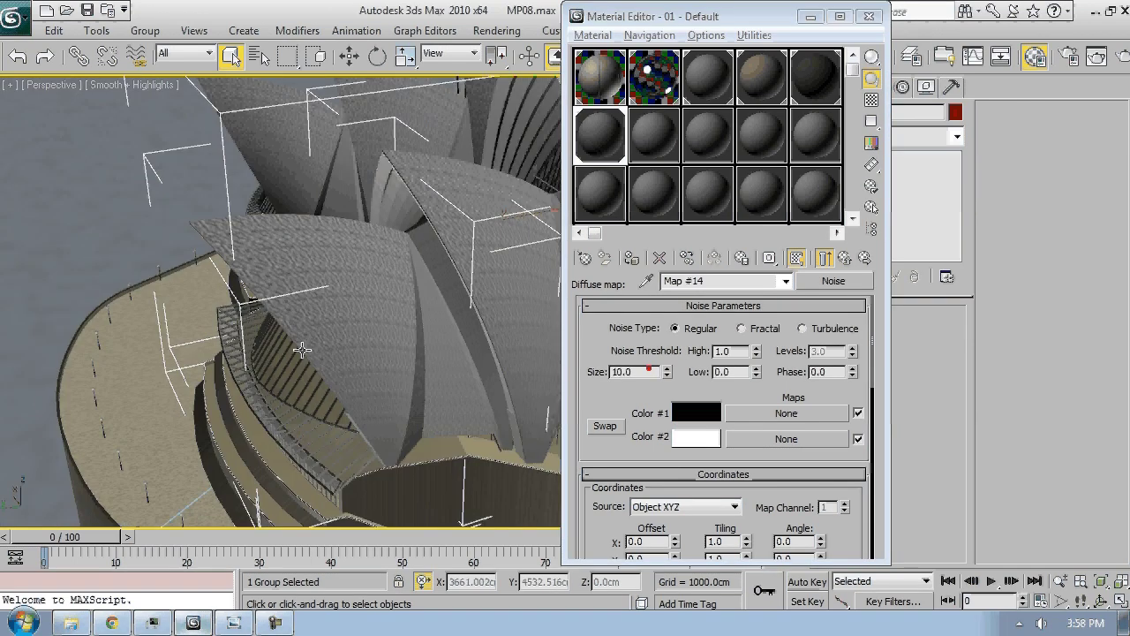
pyautogui.keyDown('alt'); pyautogui.moveTo(302, 351); pyautogui.dragTo(191, 341, button='middle'); pyautogui.keyUp('alt')
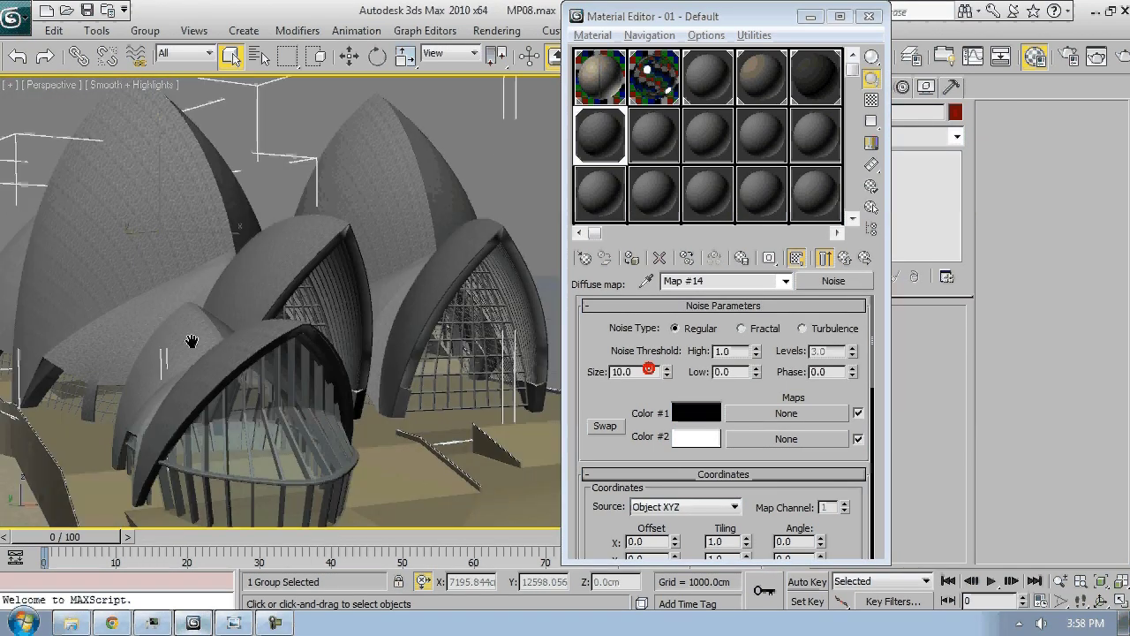
pyautogui.scroll(4, 192, 341)
# Using the shell colour in the reference photo as a guide, set noise Color #1 to a pale cream with hue 37 and saturation 25
pyautogui.click(233, 623)
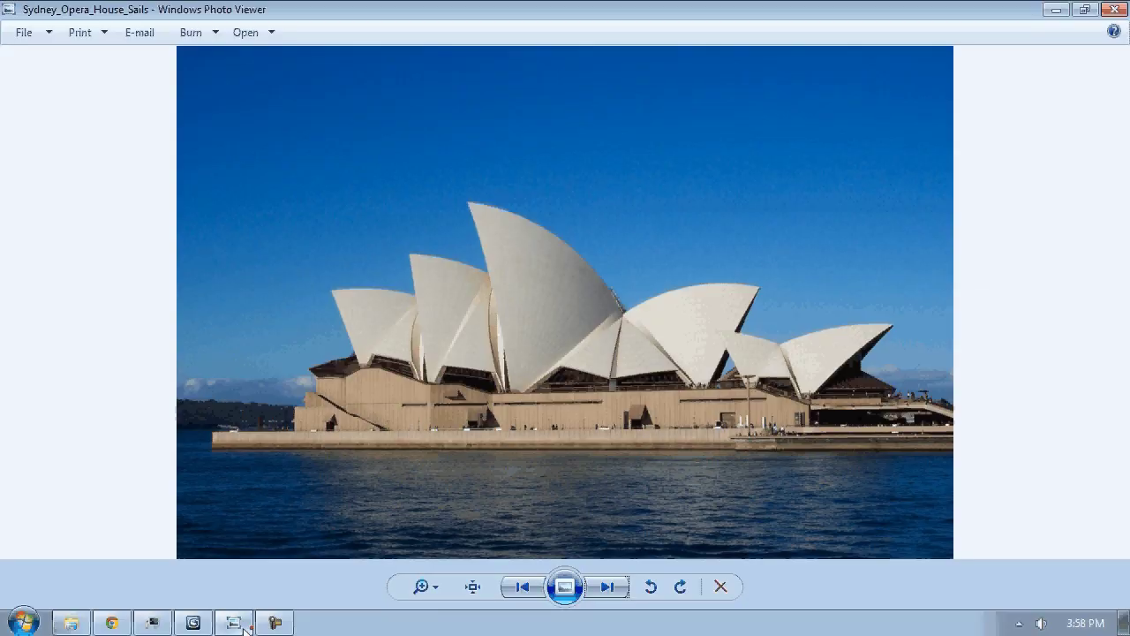
pyautogui.click(193, 624)
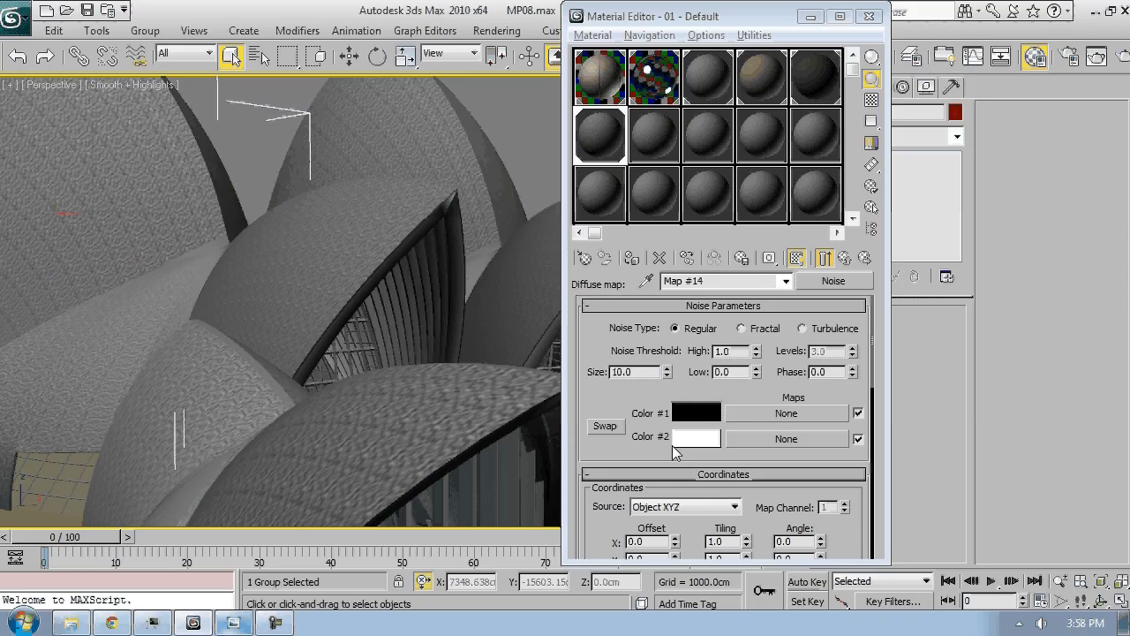
pyautogui.click(697, 410)
pyautogui.moveTo(408, 145); pyautogui.dragTo(376, 108)
pyautogui.keyDown('alt'); pyautogui.moveTo(230, 353); pyautogui.dragTo(264, 371, button='middle'); pyautogui.keyUp('alt')
pyautogui.moveTo(680, 184); pyautogui.dragTo(569, 182)
pyautogui.keyDown('alt'); pyautogui.moveTo(356, 360); pyautogui.dragTo(428, 358, button='middle'); pyautogui.keyUp('alt')
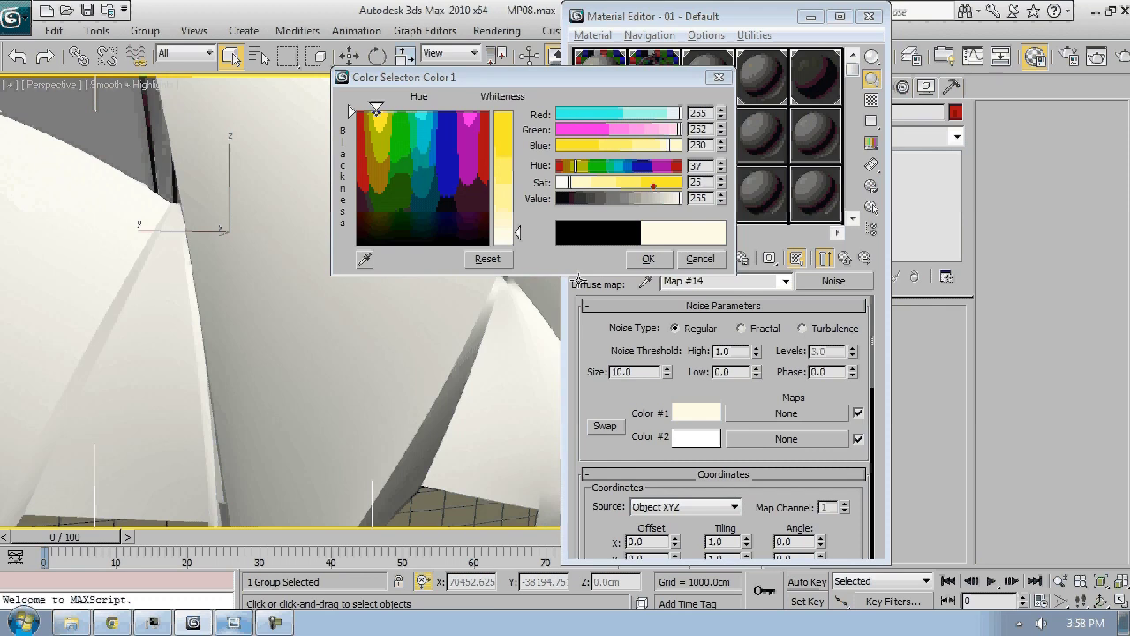
# Darken noise Color #1 to a light beige by lowering its value to slightly above 205, and accept the colour
pyautogui.moveTo(657, 198); pyautogui.dragTo(657, 198)
pyautogui.scroll(-5, 482, 444)
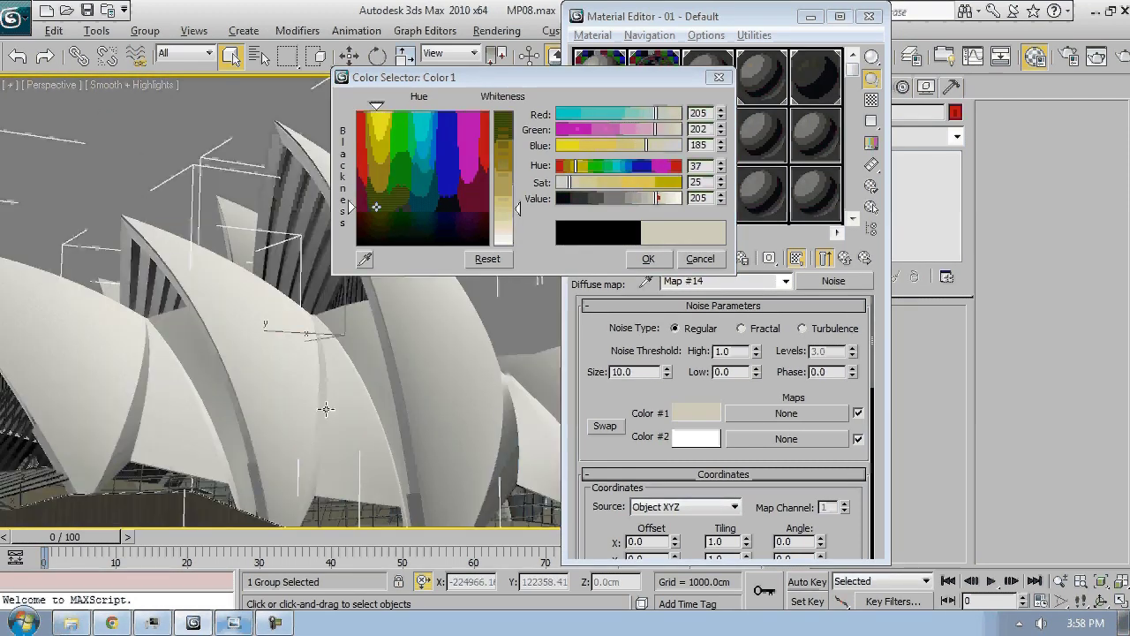
pyautogui.scroll(5, 326, 409)
pyautogui.moveTo(657, 199); pyautogui.dragTo(661, 203)
pyautogui.click(648, 259)
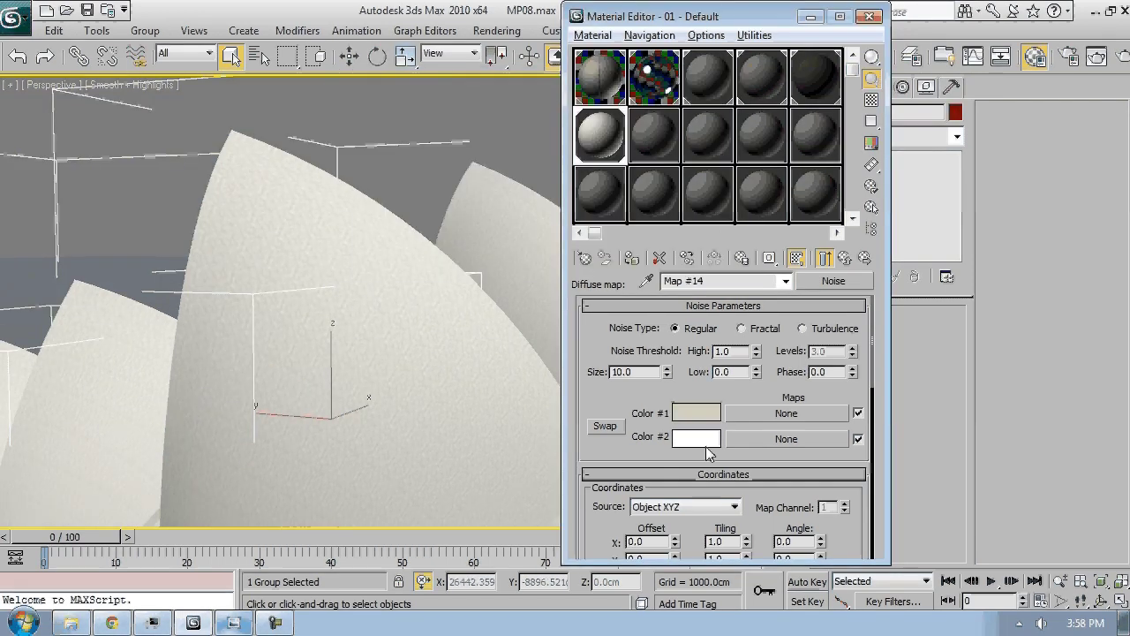
# Set noise Color #2 to a light warm grey with hue 43, saturation 7 and value 203, and check the shells
pyautogui.click(706, 438)
pyautogui.moveTo(682, 201); pyautogui.dragTo(670, 146)
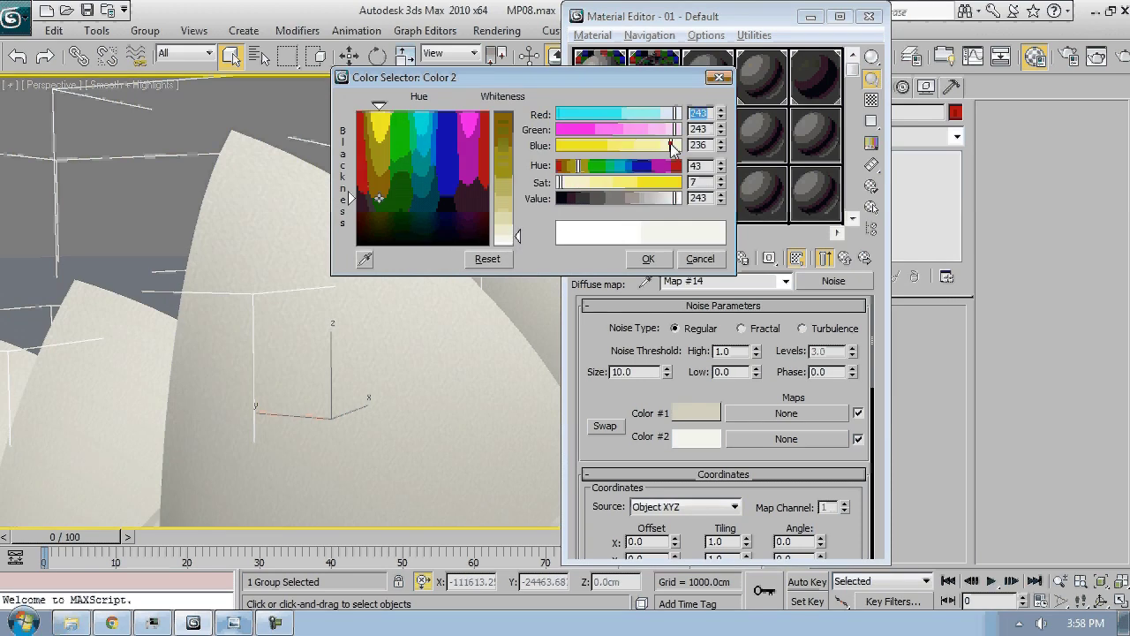
pyautogui.click(662, 198)
pyautogui.click(619, 200)
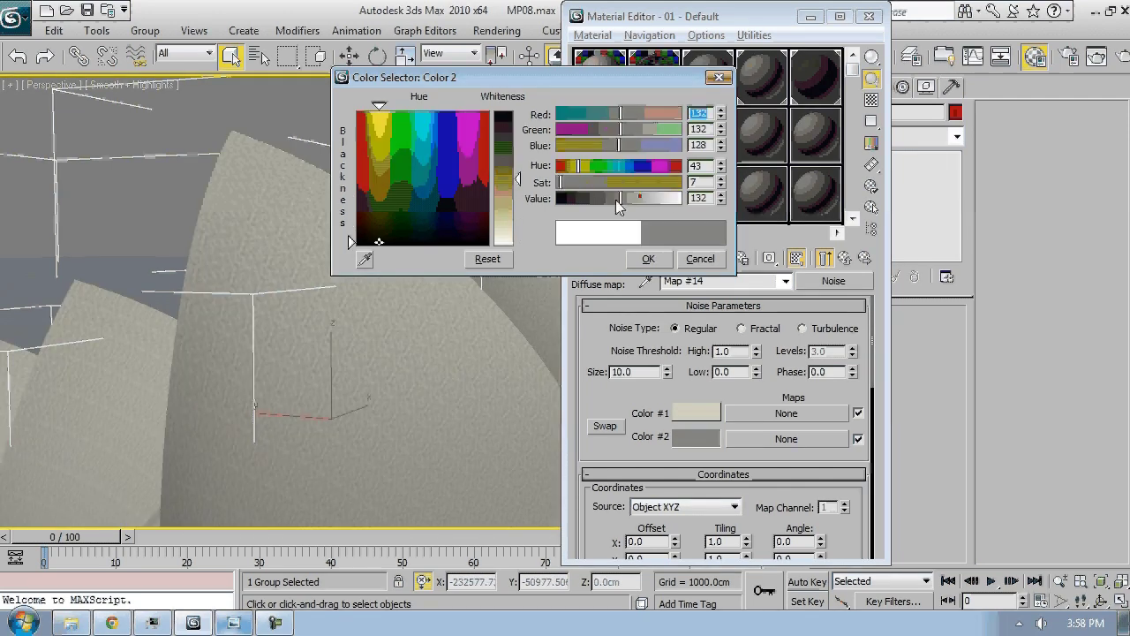
pyautogui.moveTo(617, 199); pyautogui.dragTo(654, 200)
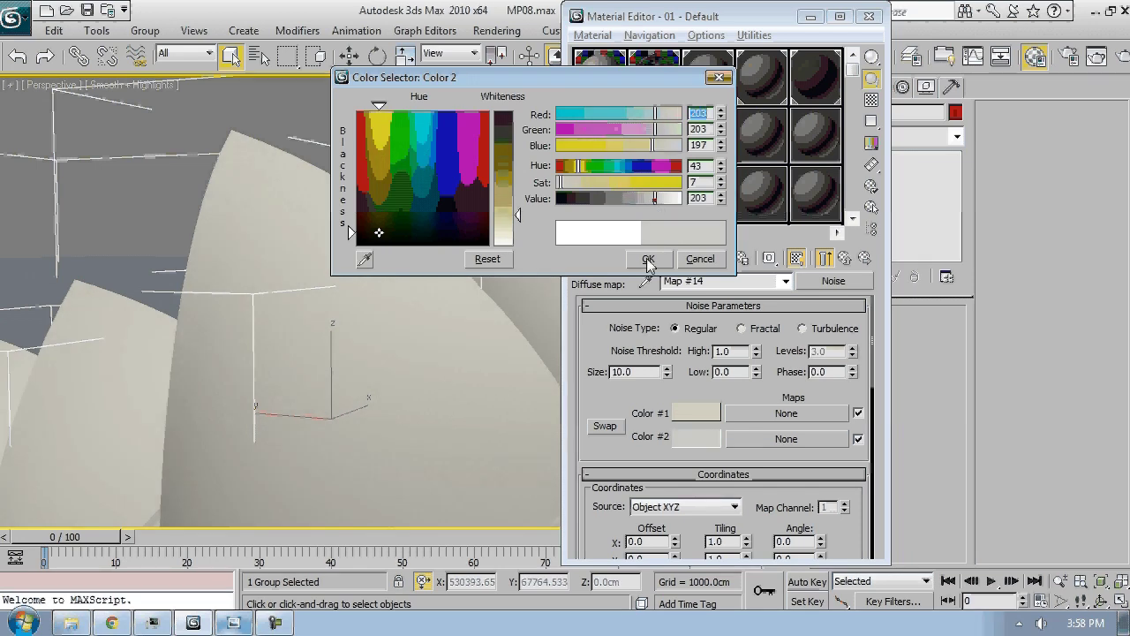
pyautogui.click(648, 259)
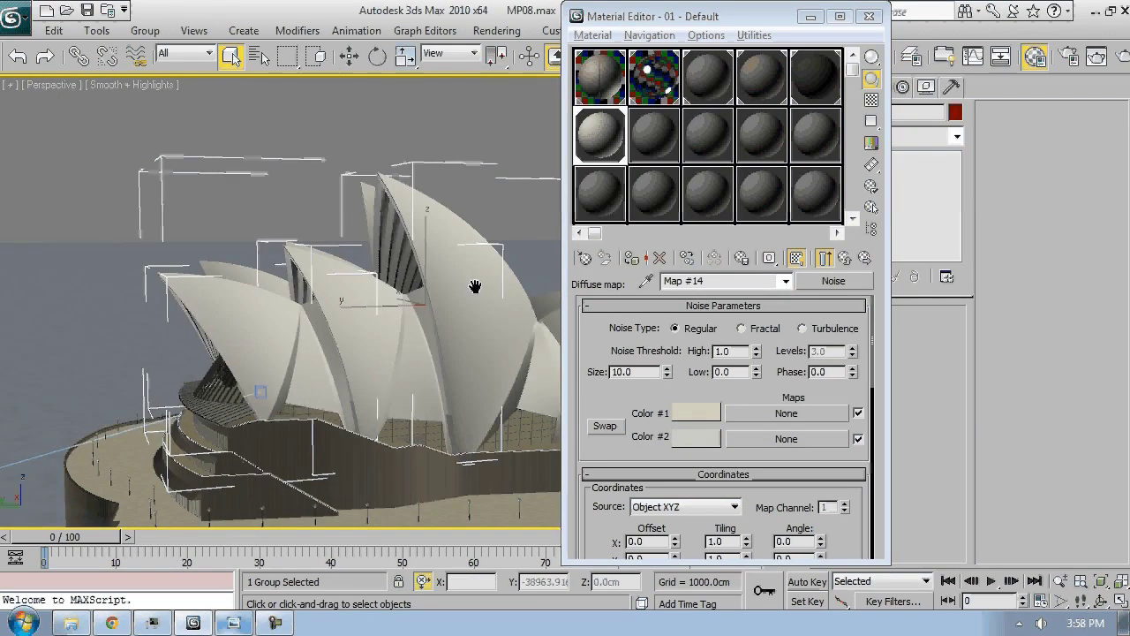
pyautogui.scroll(-5, 390, 357)
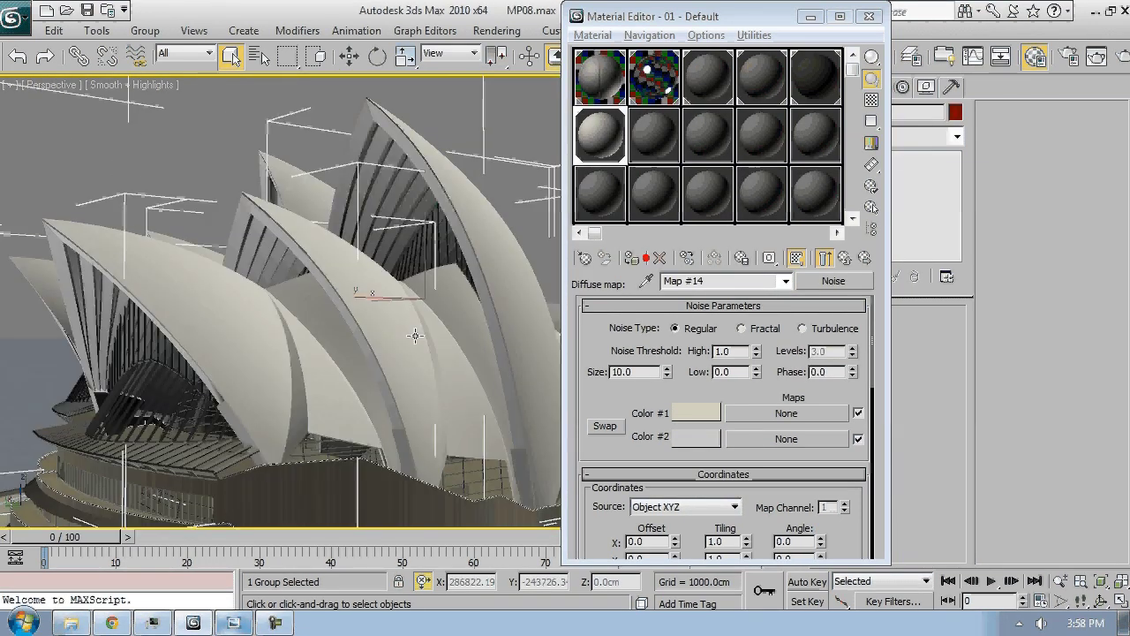
# In the shell material, set the reflection colour to mid grey and reflection glossiness to 0.9, and show a background behind the sample
pyautogui.click(846, 260)
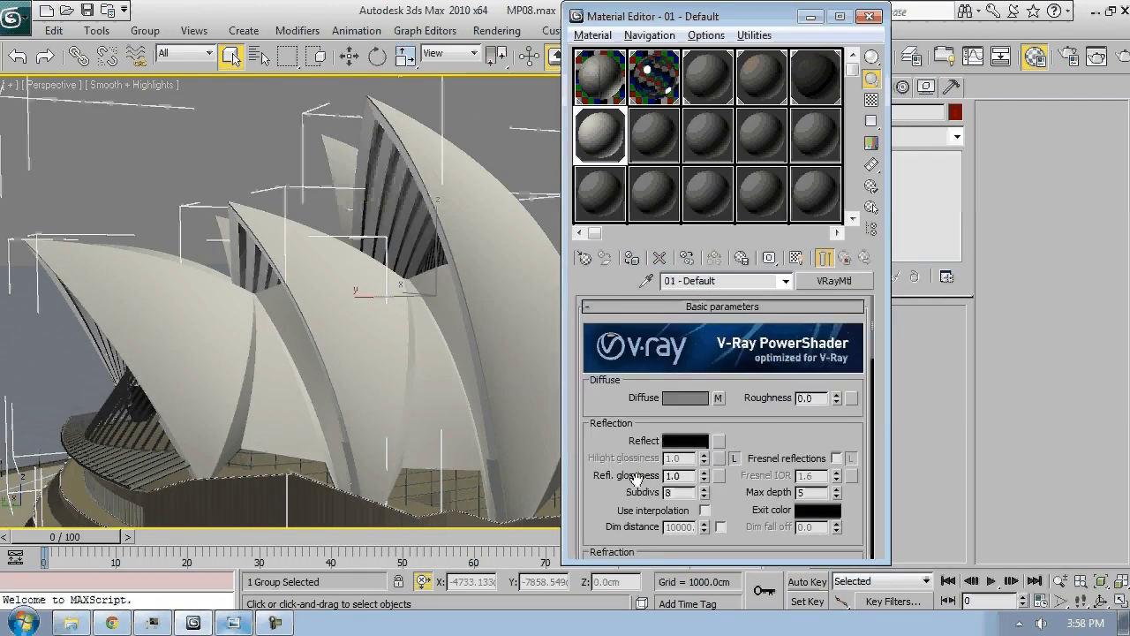
pyautogui.click(685, 440)
pyautogui.moveTo(517, 113); pyautogui.dragTo(517, 186)
pyautogui.keyDown('alt'); pyautogui.moveTo(408, 298); pyautogui.dragTo(360, 296, button='middle'); pyautogui.keyUp('alt')
pyautogui.doubleClick(687, 477)
pyautogui.write('0.9')
pyautogui.press('Return')
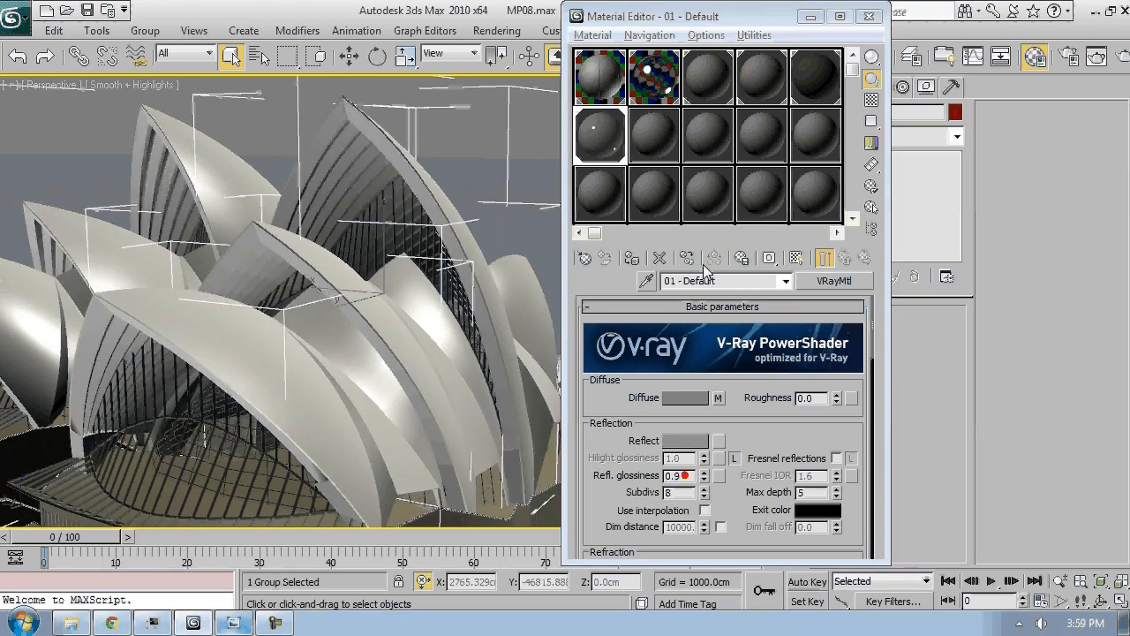
pyautogui.click(870, 100)
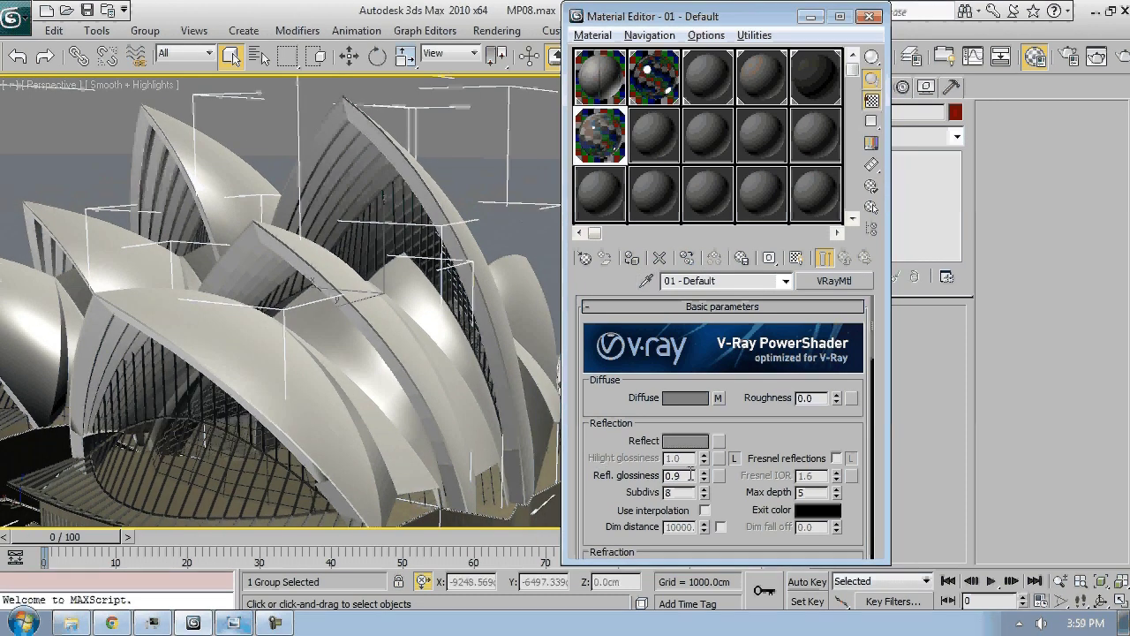
# Try a separate highlight glossiness of 0.9, and lock it back to the reflection glossiness
pyautogui.click(734, 458)
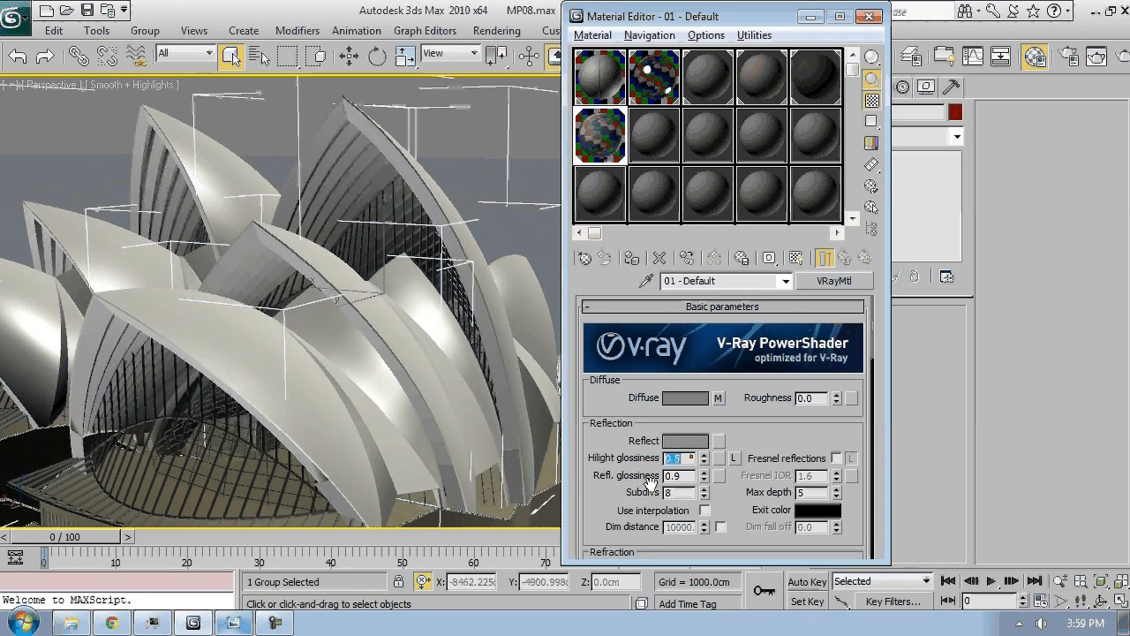
pyautogui.write('0.9')
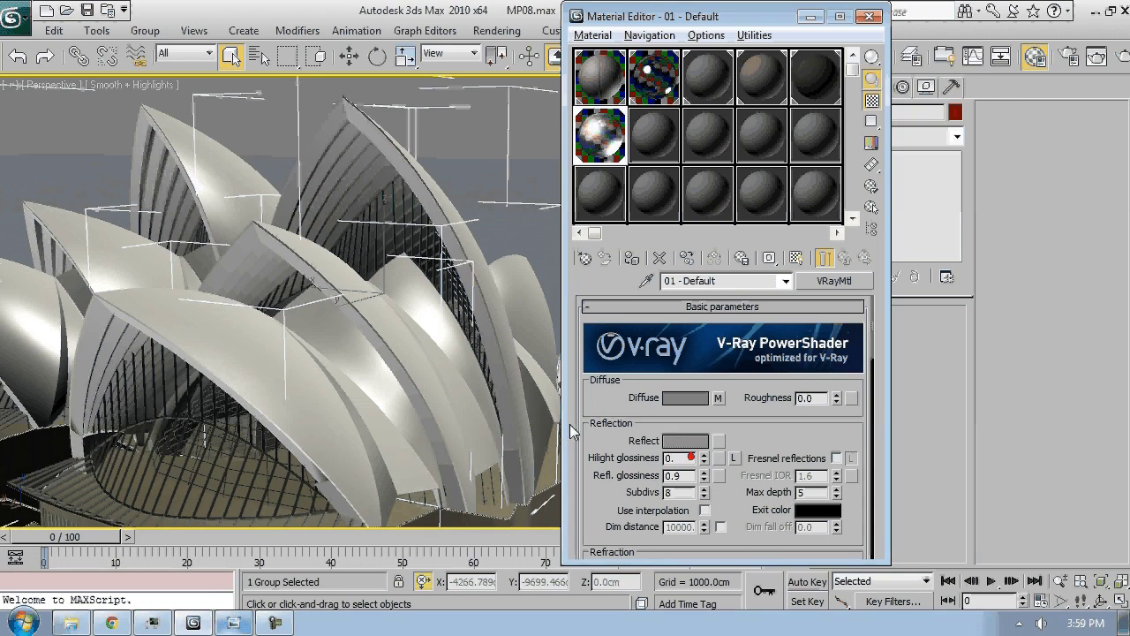
pyautogui.press('Return')
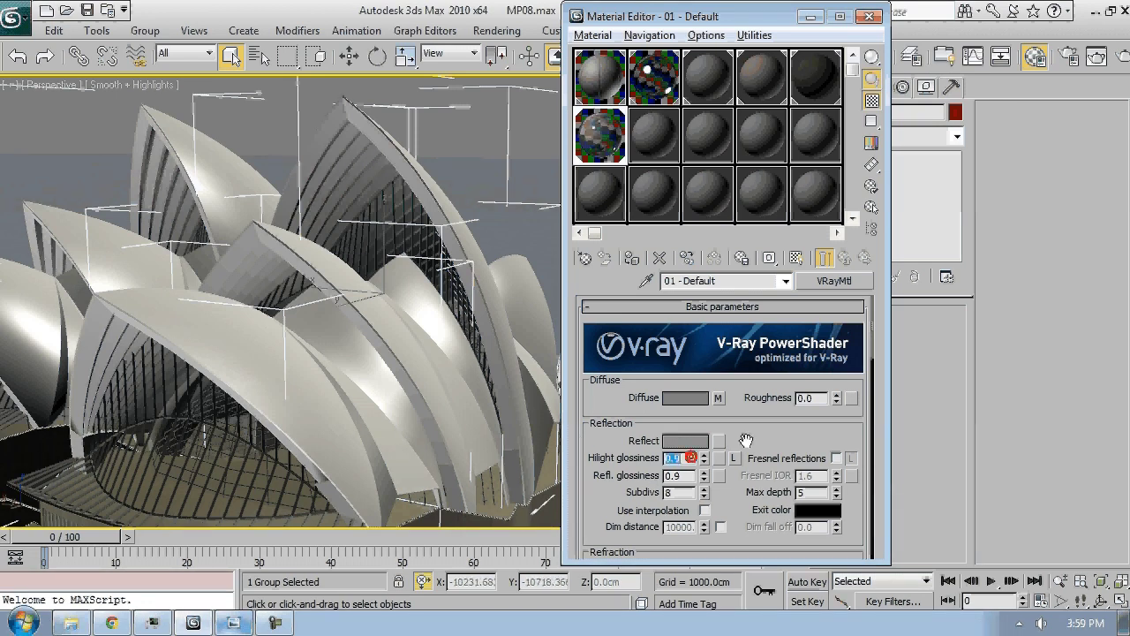
pyautogui.click(734, 457)
# Enable Fresnel reflections with an IOR of 2.5, and review the material's map slots down to Bump
pyautogui.click(836, 457)
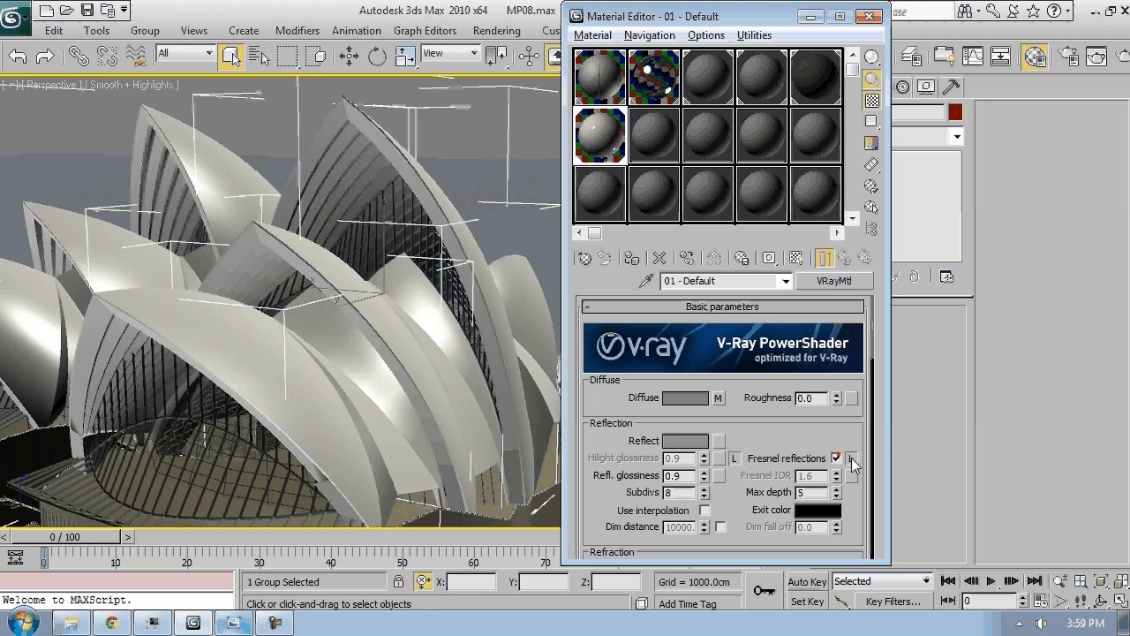
pyautogui.write('2.5')
pyautogui.press('Return')
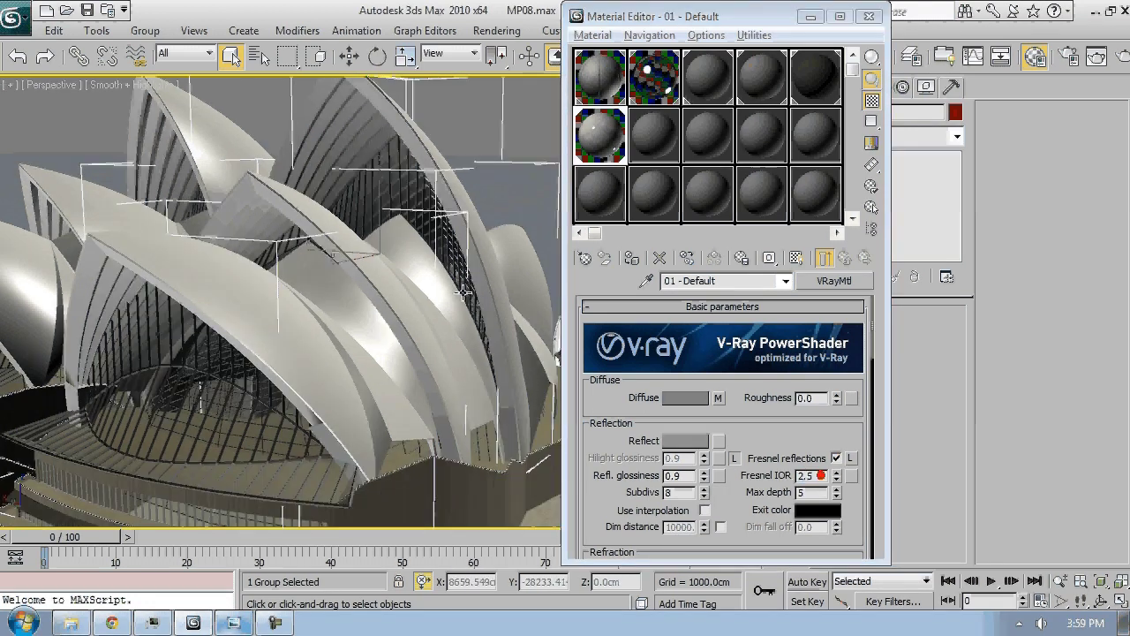
pyautogui.click(791, 307)
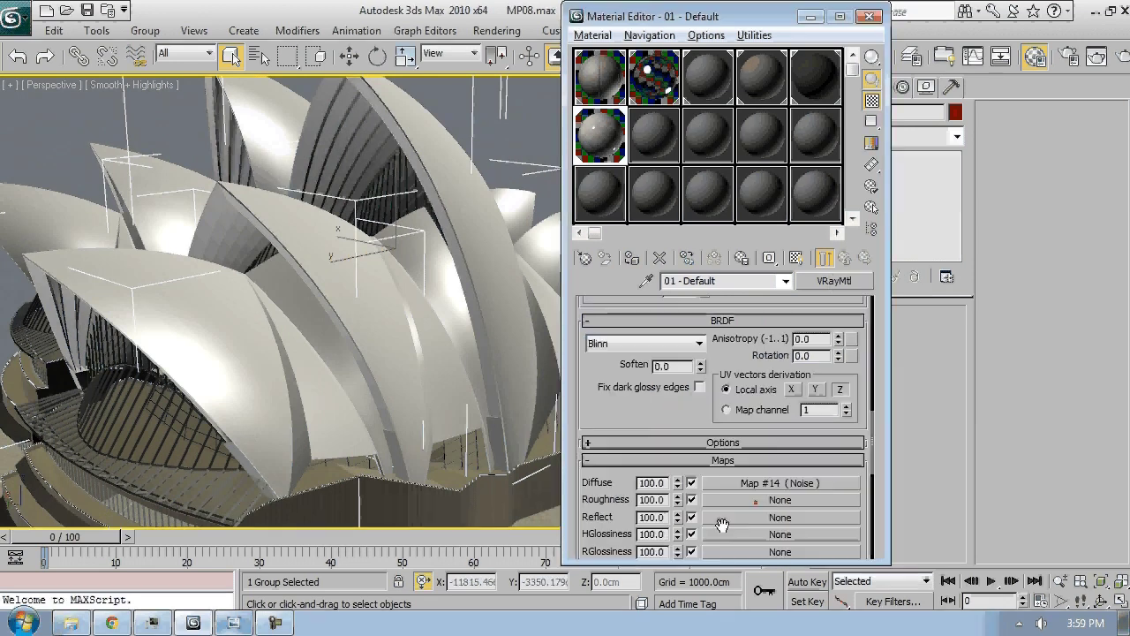
pyautogui.scroll(-3, 692, 509)
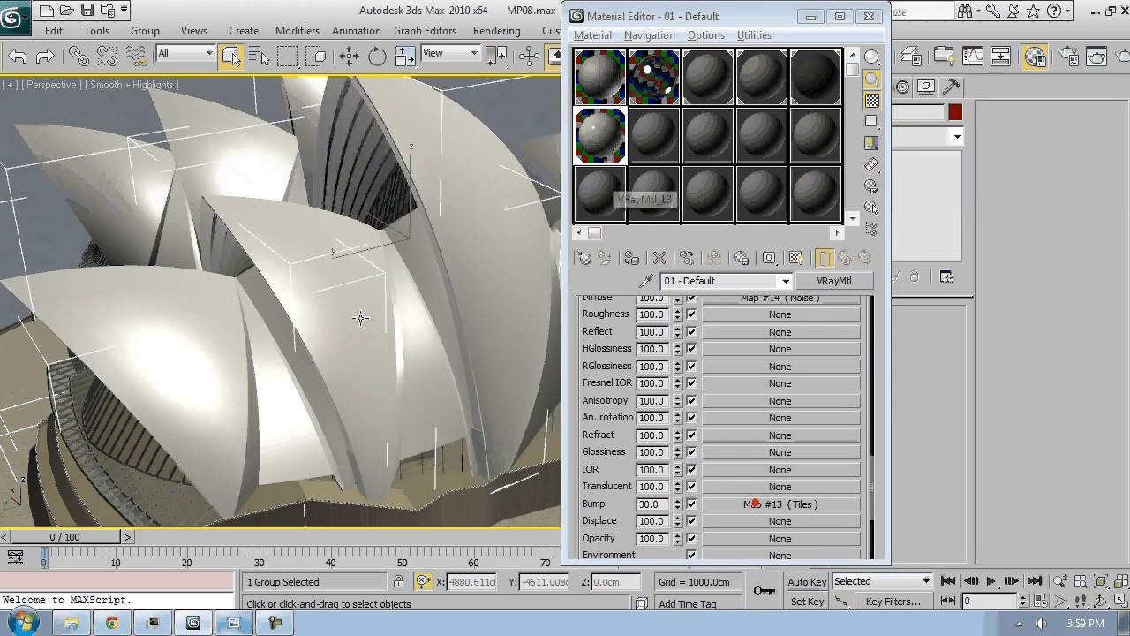
pyautogui.keyDown('alt'); pyautogui.moveTo(360, 318); pyautogui.dragTo(446, 309, button='middle'); pyautogui.keyUp('alt')
# Sample the material of the shells' ribbed underside into the slot beside the shell material, and change its type to VRayMtl
pyautogui.moveTo(659, 128); pyautogui.dragTo(642, 278)
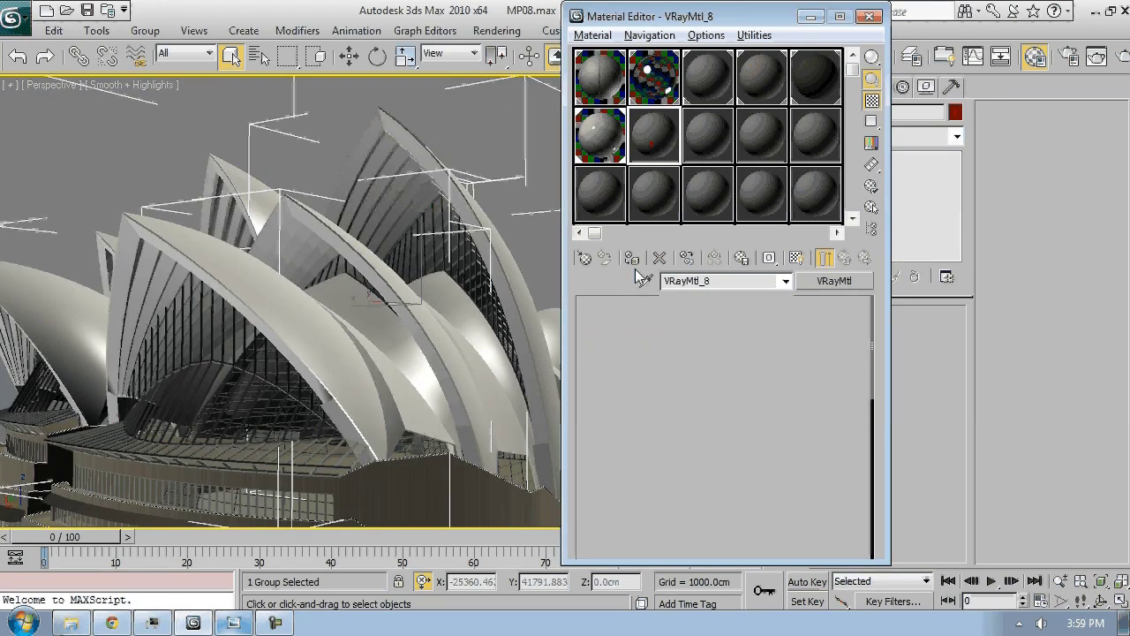
pyautogui.click(645, 280)
pyautogui.click(294, 320)
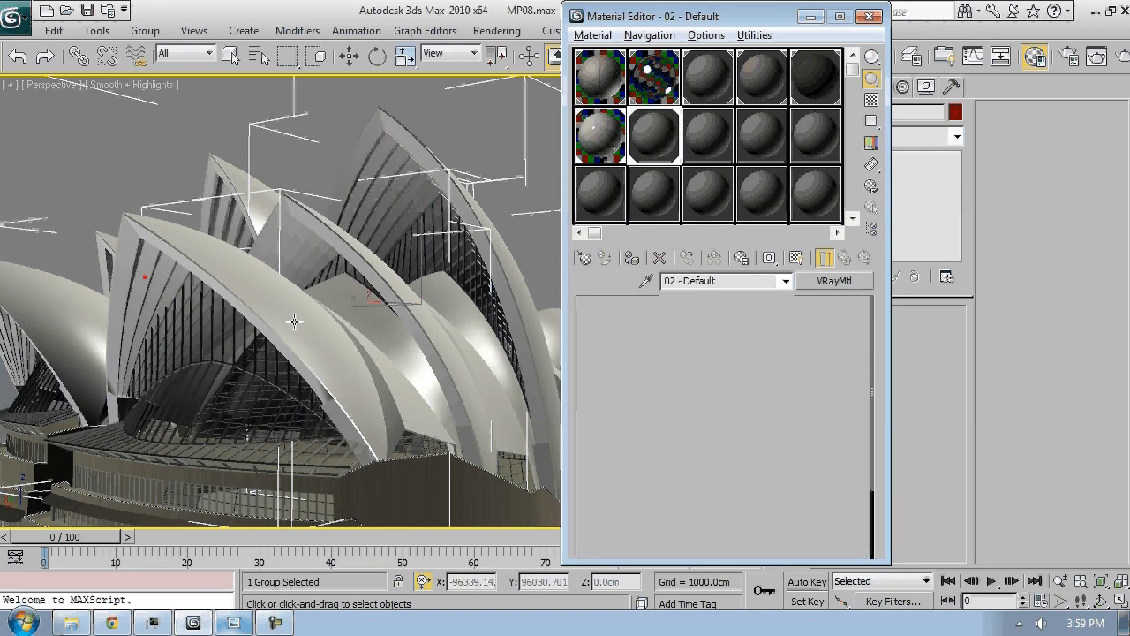
pyautogui.click(833, 280)
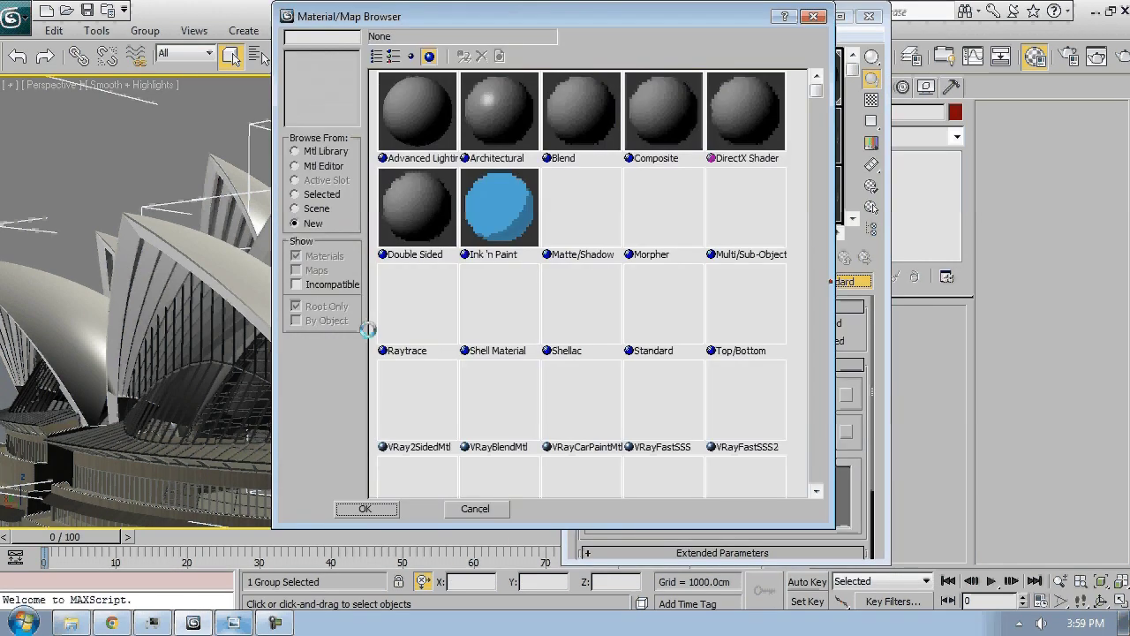
pyautogui.click(379, 57)
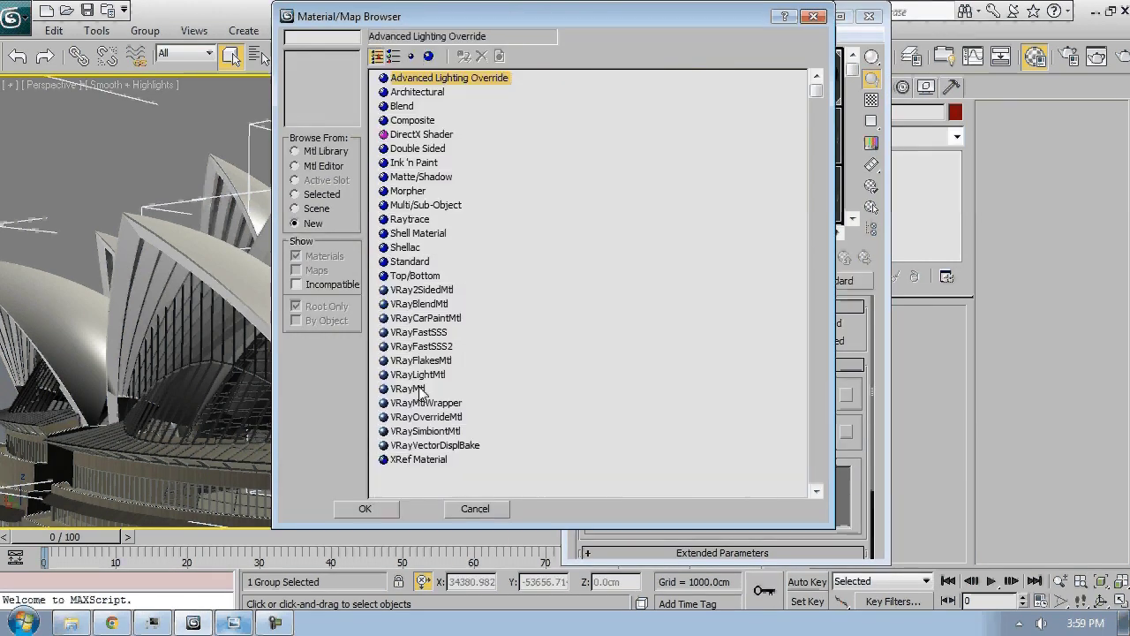
pyautogui.doubleClick(420, 390)
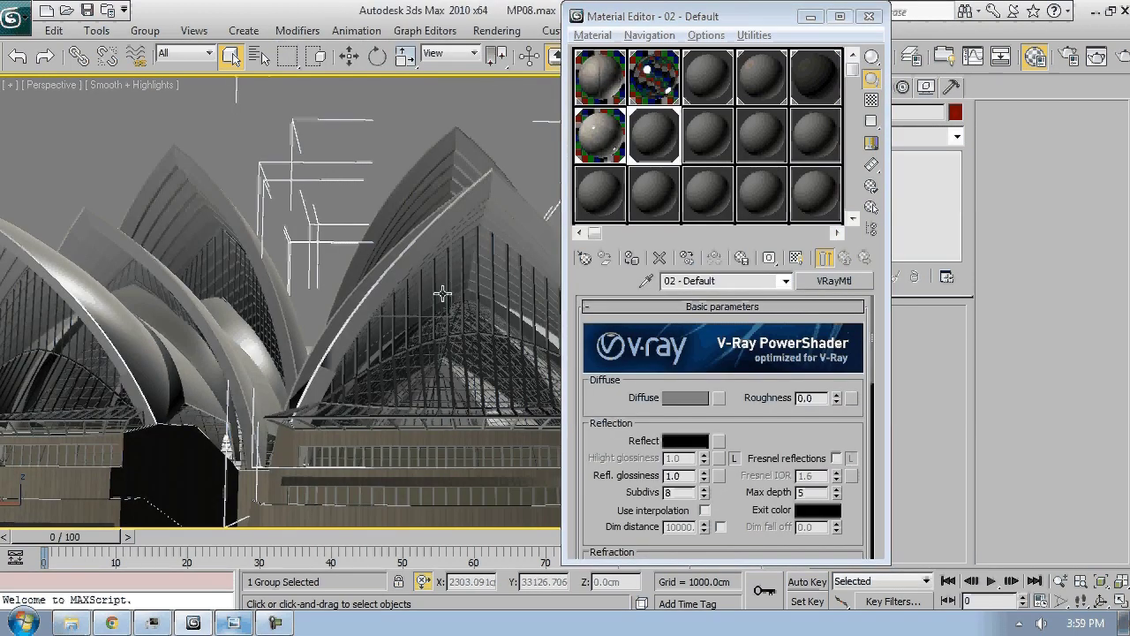
# Examine the shell undersides and ribs in the night reference photo Sydney_Opera_House_Night, and return to 3ds Max
pyautogui.keyDown('alt'); pyautogui.moveTo(442, 293); pyautogui.dragTo(356, 296, button='middle'); pyautogui.keyUp('alt')
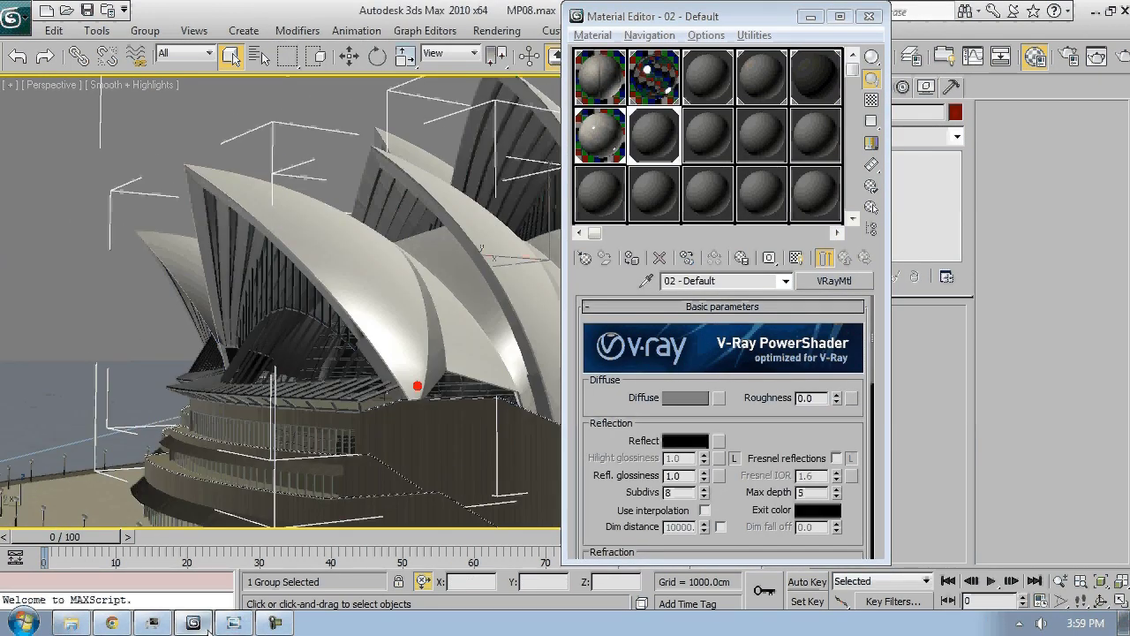
pyautogui.click(234, 624)
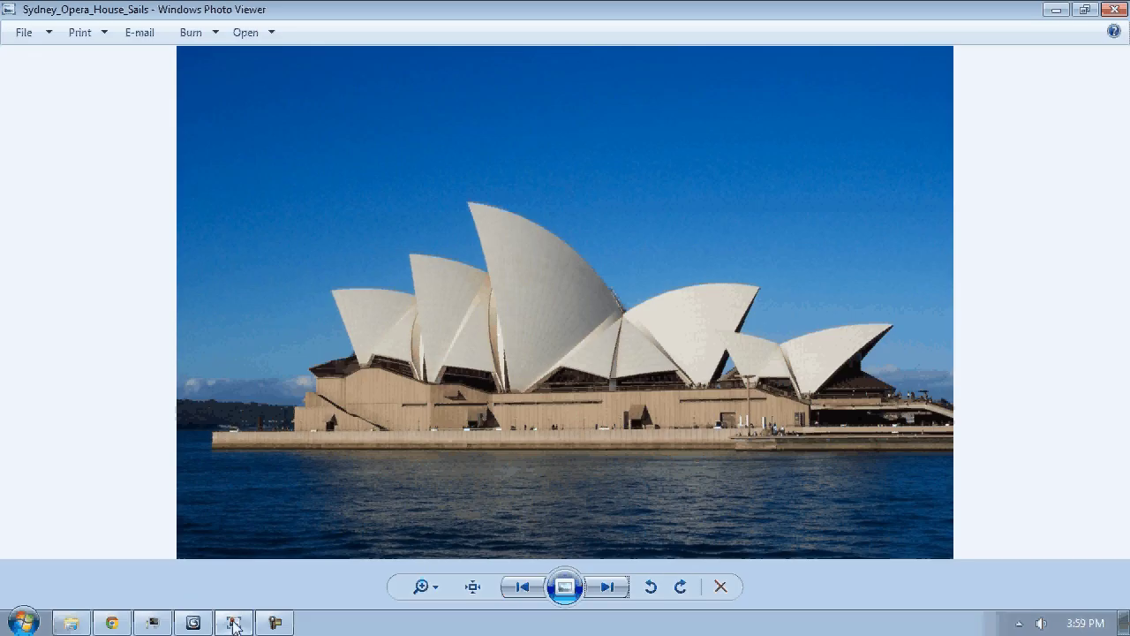
pyautogui.click(608, 588)
pyautogui.click(525, 588)
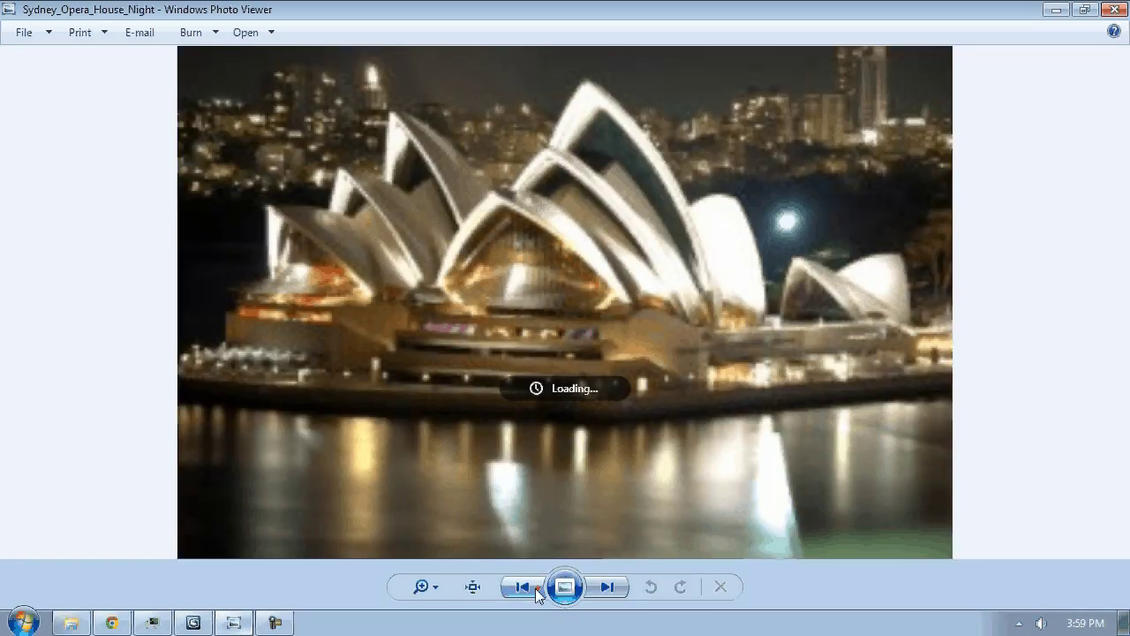
pyautogui.scroll(3, 533, 293)
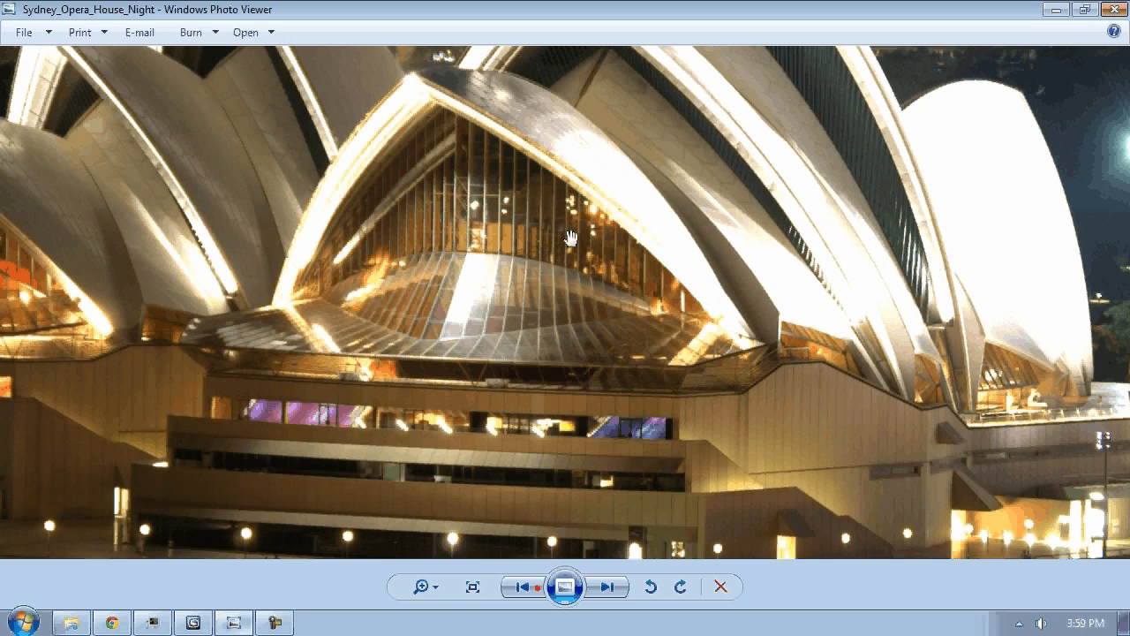
pyautogui.moveTo(569, 239); pyautogui.dragTo(711, 278)
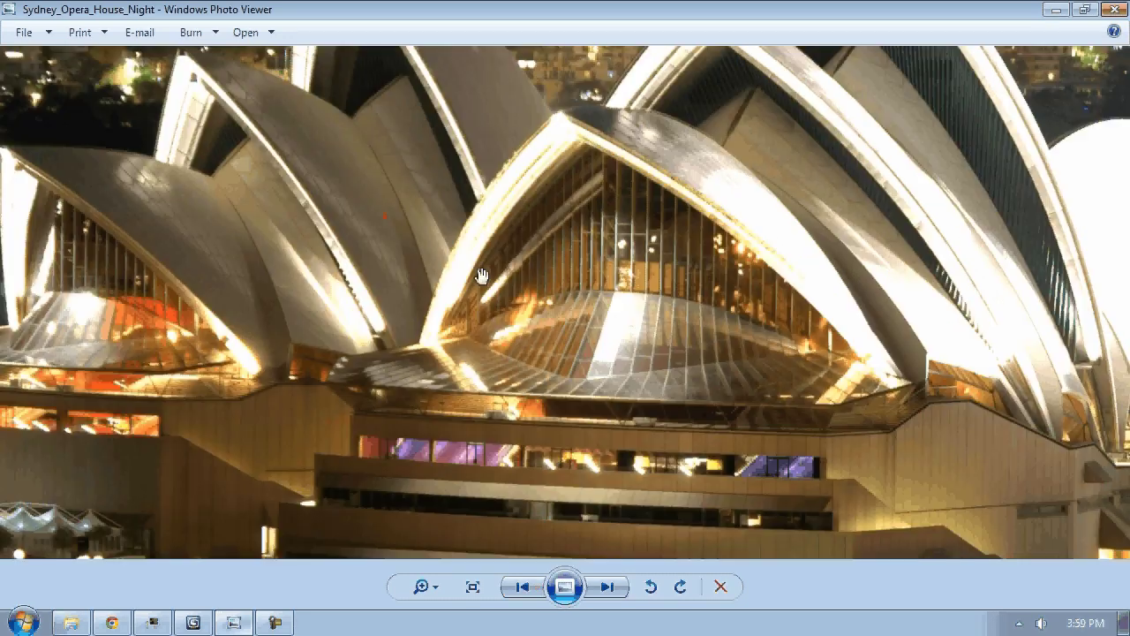
pyautogui.click(207, 622)
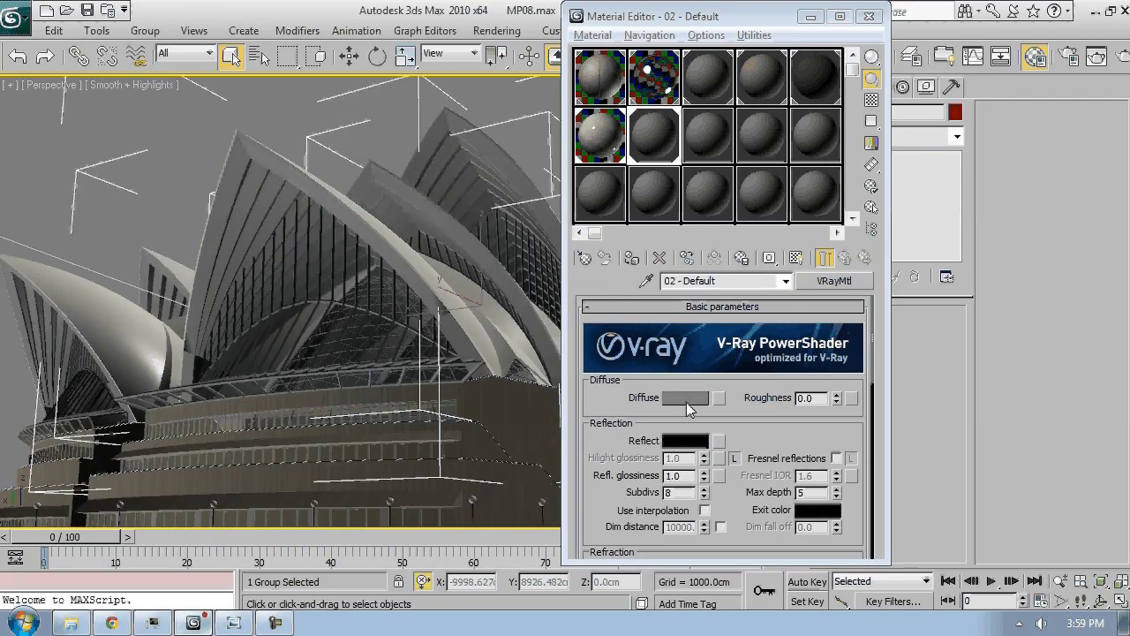
# Set the rib material's diffuse colour to light grey with value 183, and assign a Cellular diffuse map displayed in the viewport
pyautogui.click(686, 398)
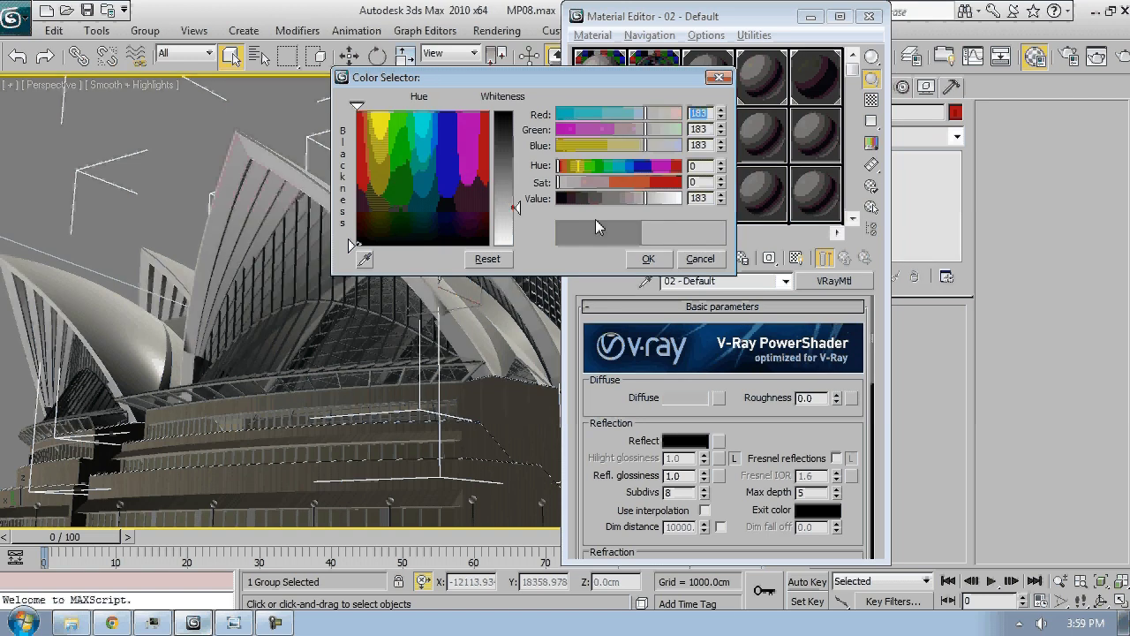
pyautogui.click(648, 259)
pyautogui.click(719, 398)
pyautogui.click(430, 55)
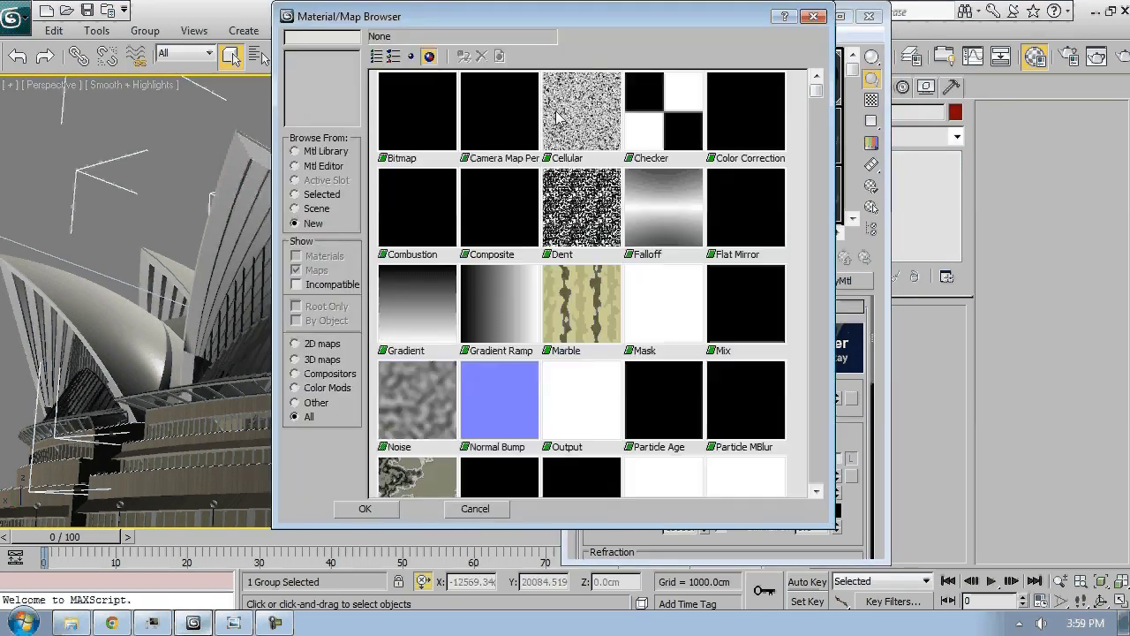
pyautogui.doubleClick(558, 121)
pyautogui.click(797, 258)
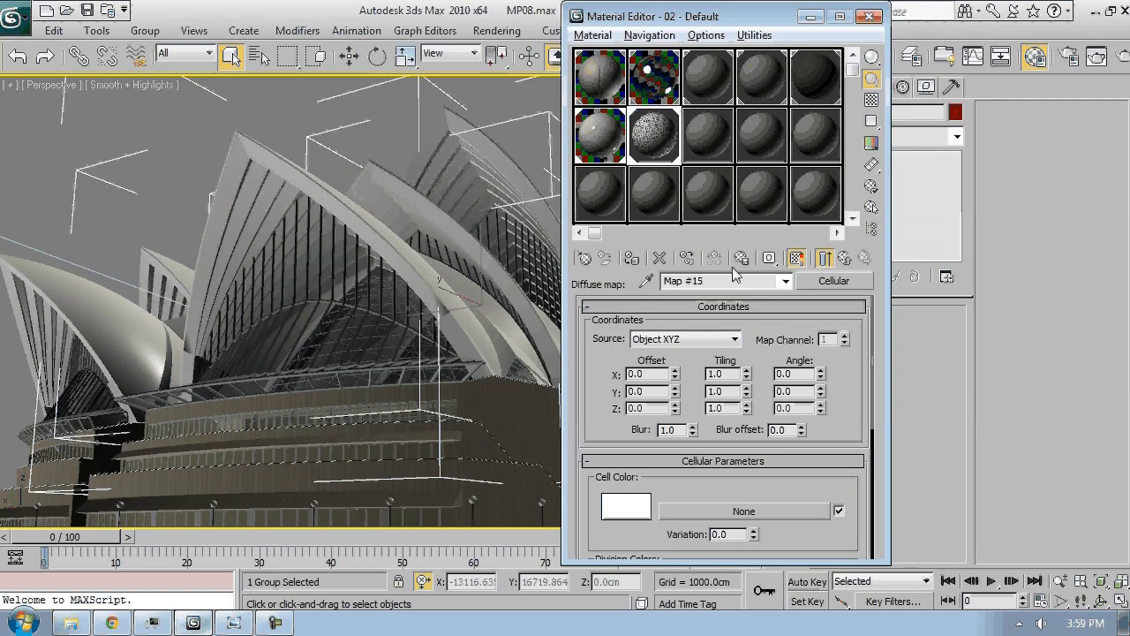
# Try a cell size of 5 for the cellular map on the ribs, and set the size to 1.0
pyautogui.scroll(3, 352, 238)
pyautogui.scroll(5, 353, 239)
pyautogui.press('F4')
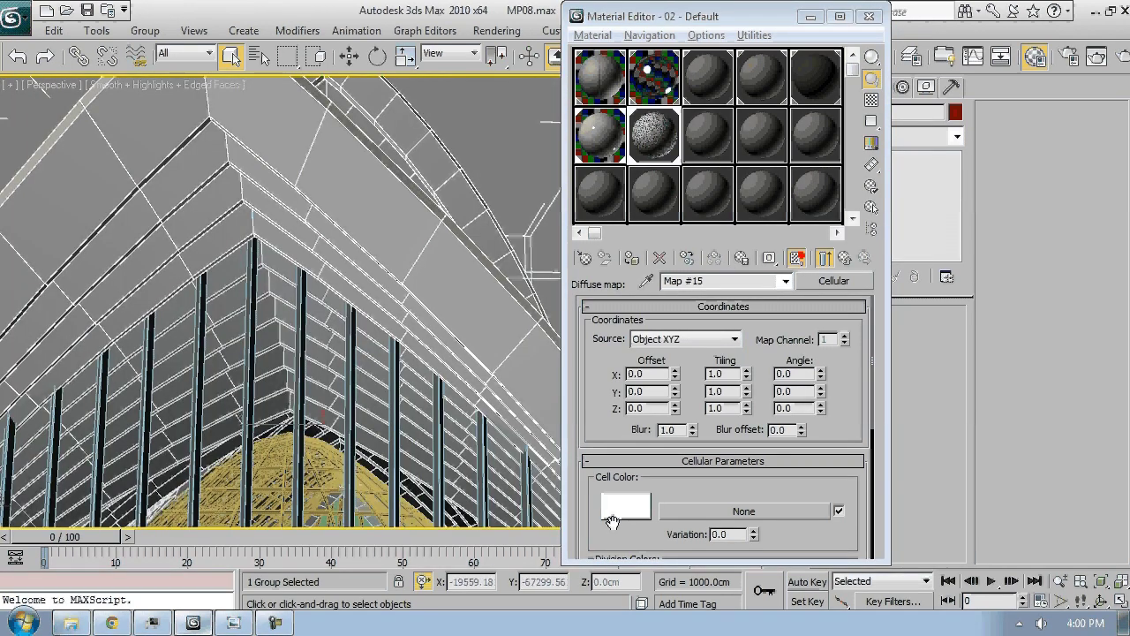
pyautogui.scroll(-3, 612, 521)
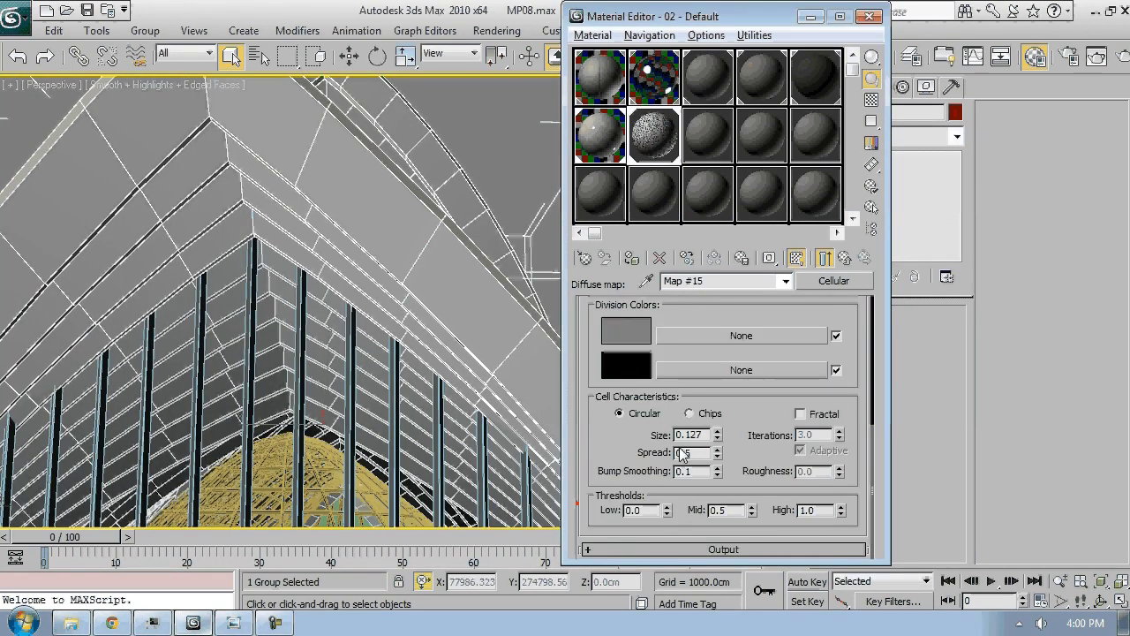
pyautogui.doubleClick(689, 435)
pyautogui.write('5')
pyautogui.press('Return')
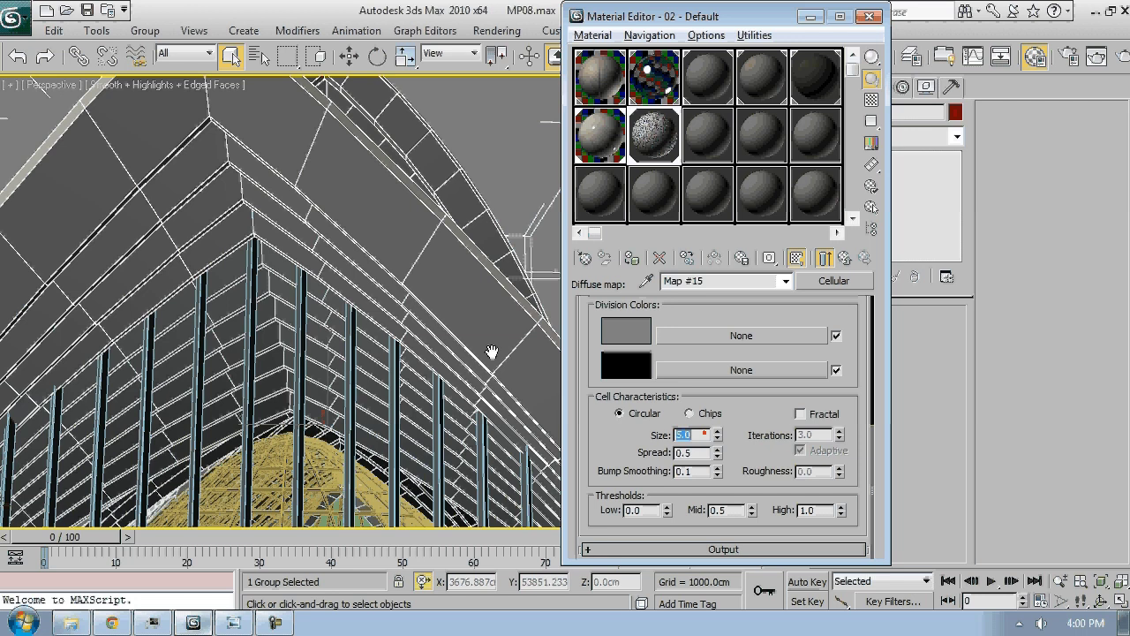
pyautogui.moveTo(492, 353); pyautogui.dragTo(576, 452, button='middle')
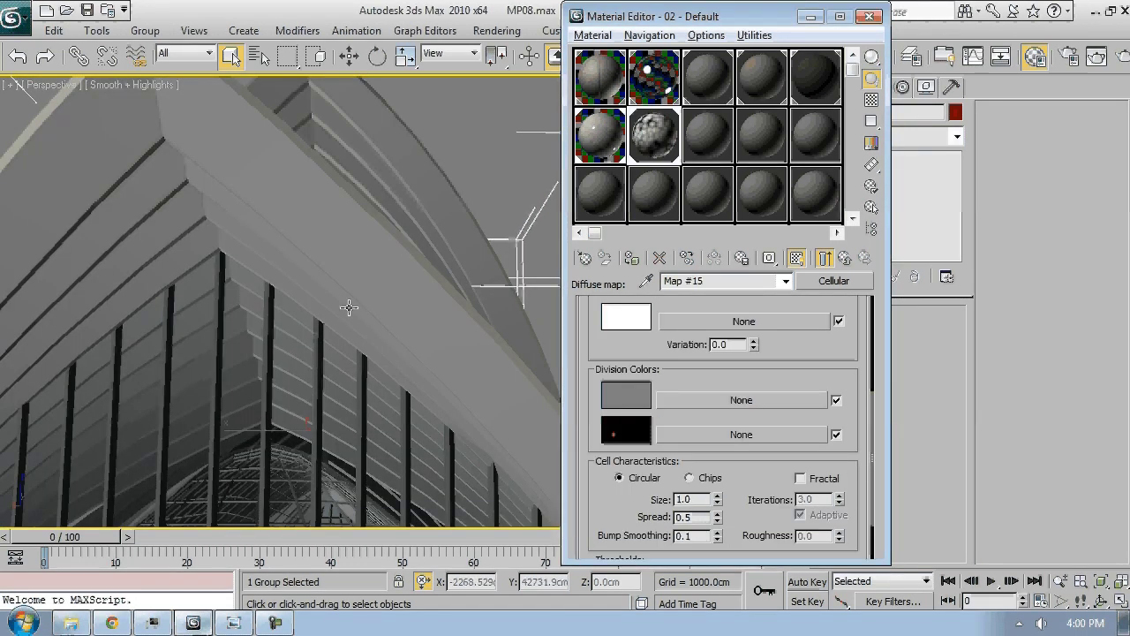
# Isolate the selected roof shell group from the rest of the building
pyautogui.scroll(-3, 349, 307)
pyautogui.scroll(-5, 352, 314)
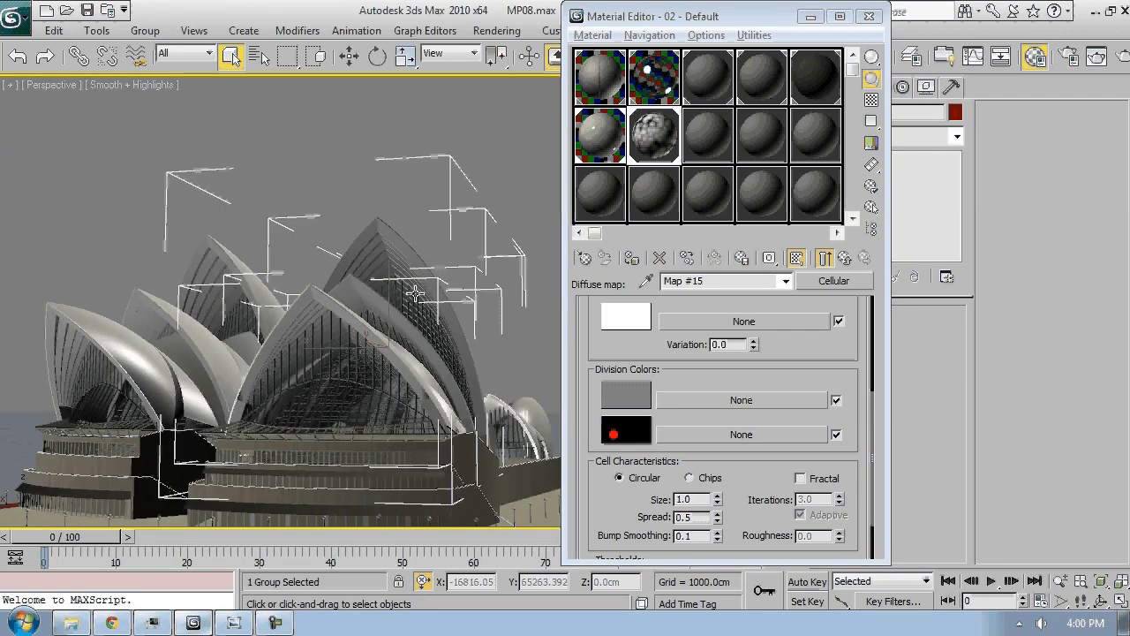
pyautogui.hotkey('alt', 'q')
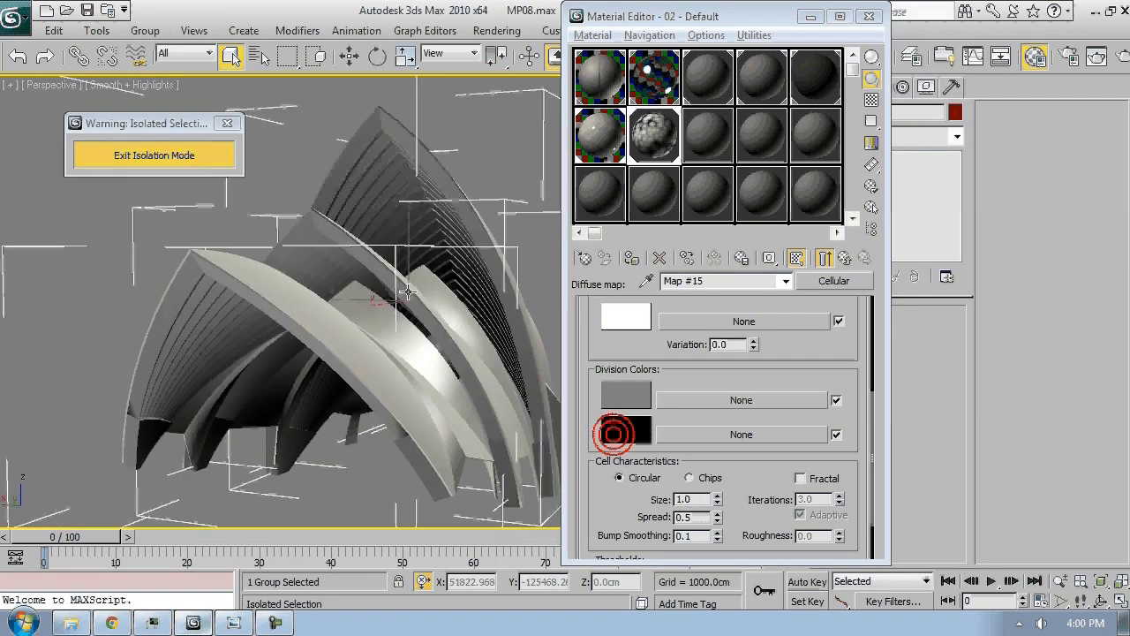
# Open the isolated roof shell group and select the ribbed underside of its front shell
pyautogui.keyDown('alt'); pyautogui.moveTo(408, 292); pyautogui.dragTo(152, 37, button='middle'); pyautogui.keyUp('alt')
pyautogui.click(152, 37)
pyautogui.click(159, 87)
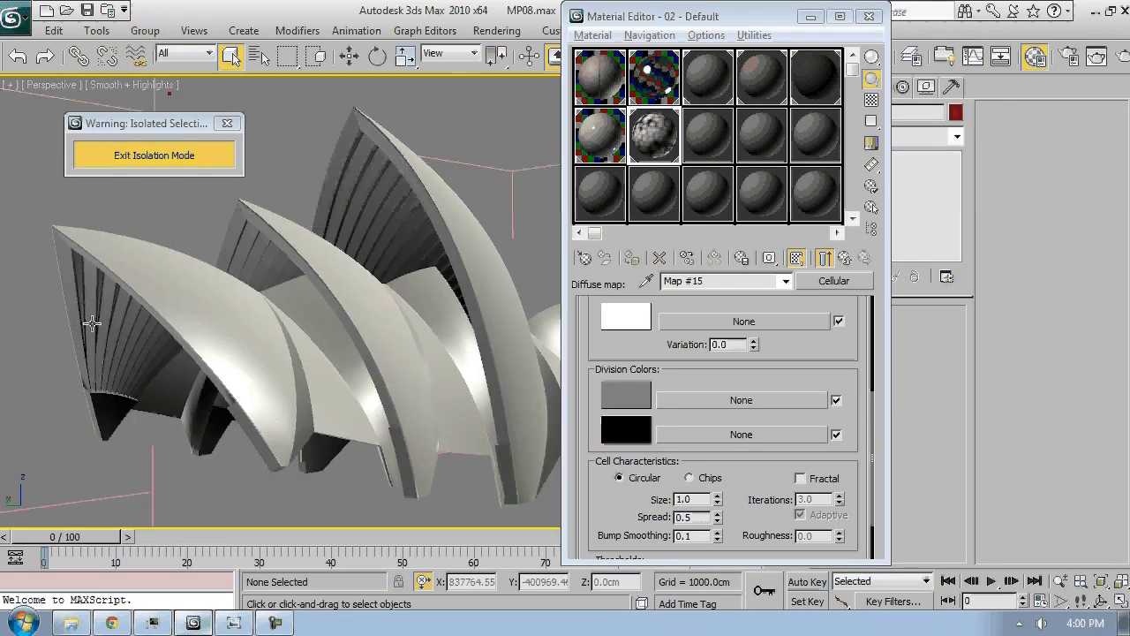
pyautogui.click(92, 320)
# Add a UVW Map modifier with Face mapping to the front shell's ribs
pyautogui.keyDown('alt'); pyautogui.moveTo(94, 319); pyautogui.dragTo(212, 325, button='middle'); pyautogui.keyUp('alt')
pyautogui.moveTo(775, 19); pyautogui.dragTo(708, 41)
pyautogui.click(897, 139)
pyautogui.scroll(-20, 919, 389)
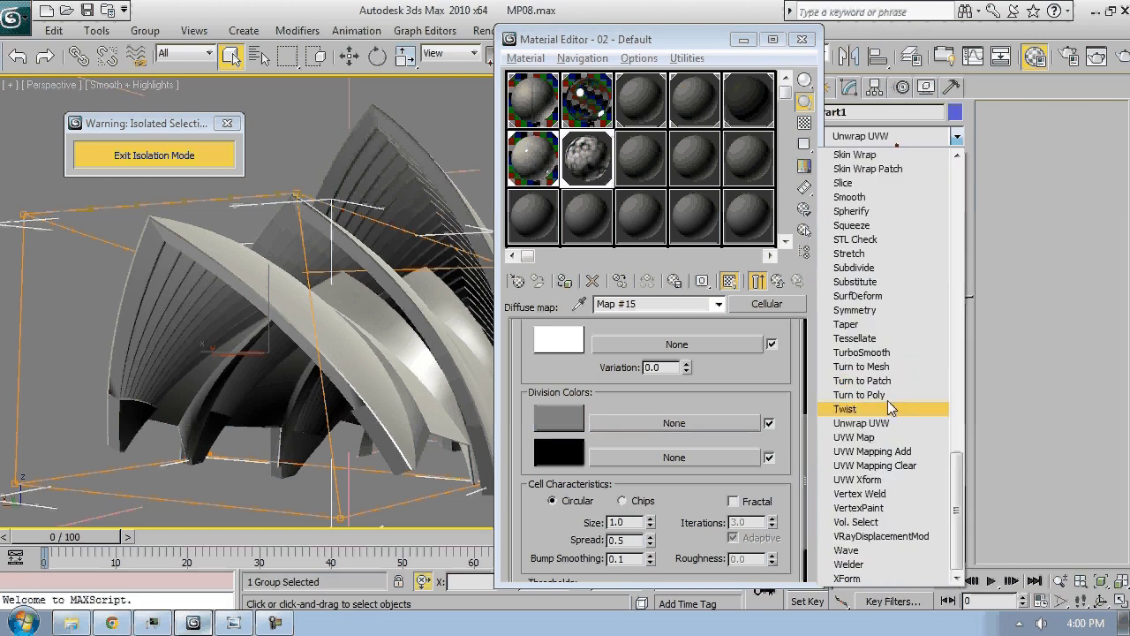
pyautogui.click(854, 437)
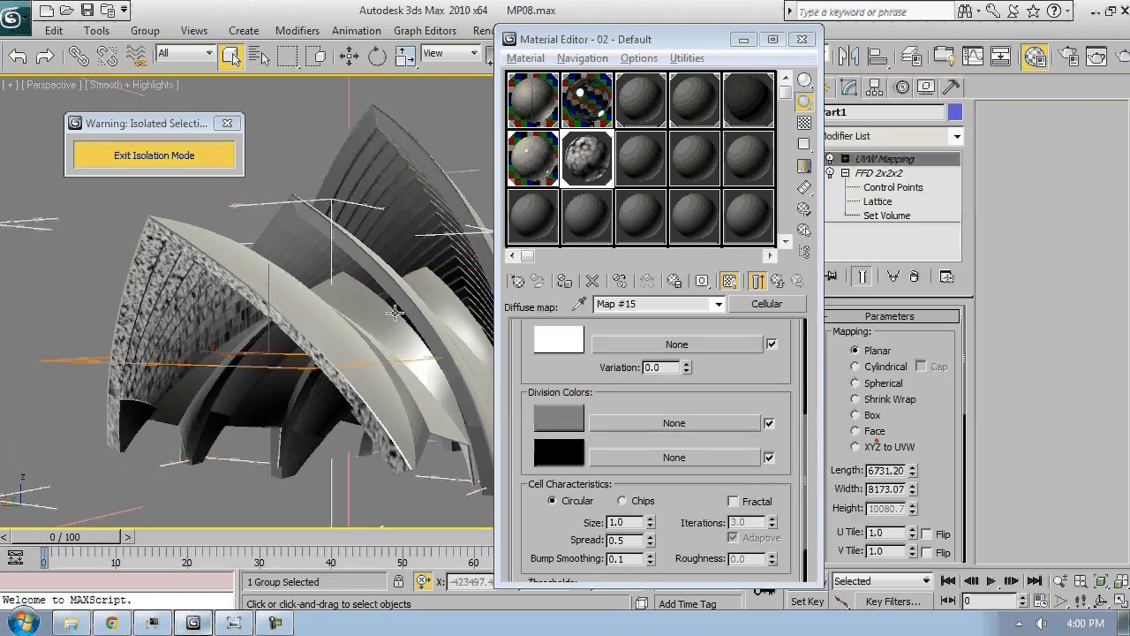
pyautogui.click(871, 432)
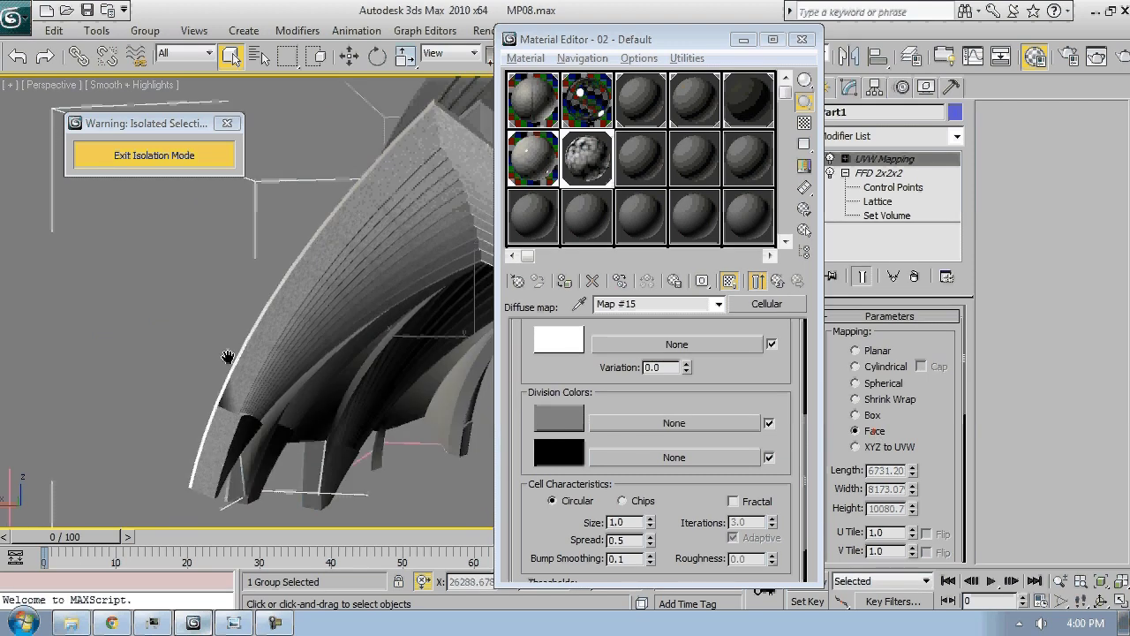
pyautogui.scroll(4, 217, 404)
pyautogui.keyDown('alt'); pyautogui.moveTo(217, 404); pyautogui.dragTo(351, 323, button='middle'); pyautogui.keyUp('alt')
pyautogui.scroll(-4, 339, 374)
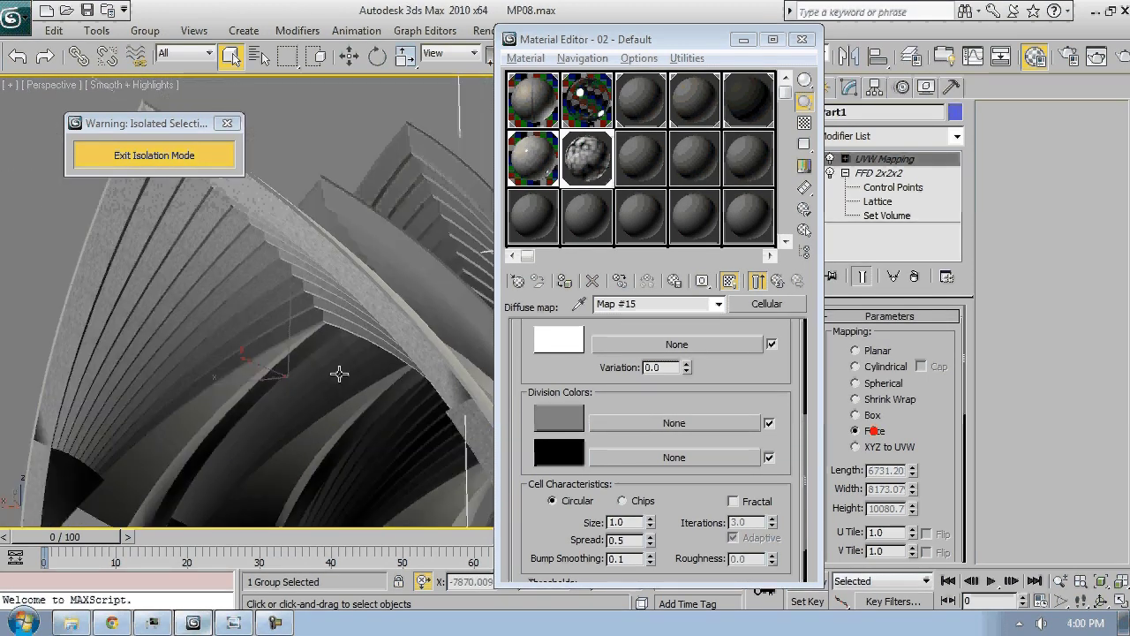
pyautogui.scroll(-5, 288, 386)
pyautogui.keyDown('alt'); pyautogui.moveTo(288, 387); pyautogui.dragTo(468, 344, button='middle'); pyautogui.keyUp('alt')
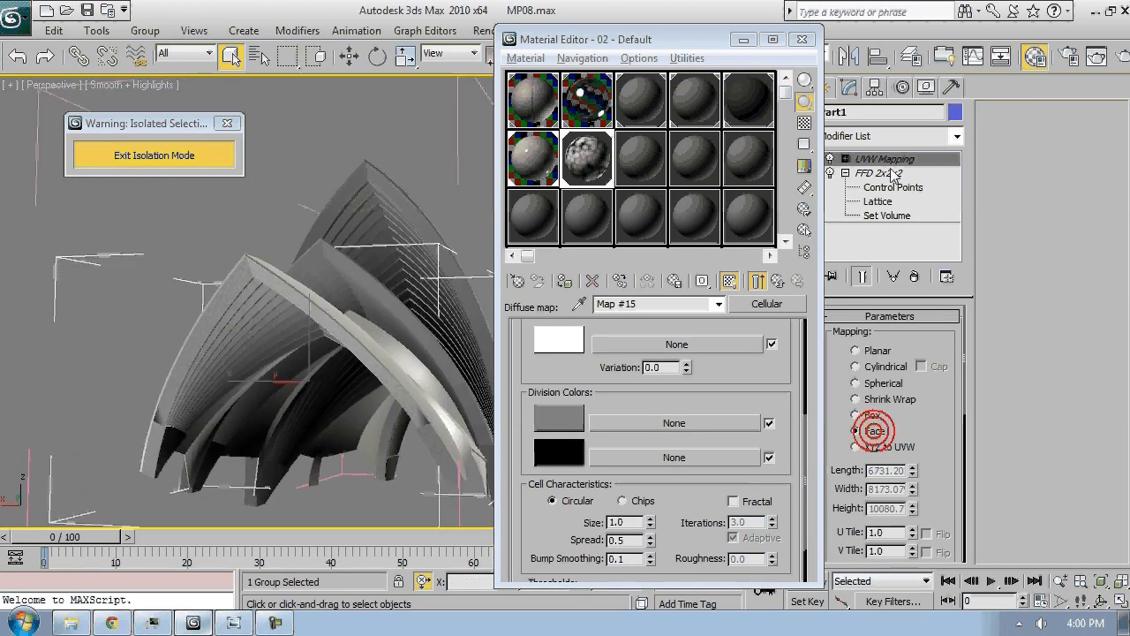
# Try to copy the front ribs' UVW Mapping modifier onto the middle shell's ribs
pyautogui.rightClick(889, 158)
pyautogui.click(933, 232)
pyautogui.keyDown('alt'); pyautogui.moveTo(415, 287); pyautogui.dragTo(317, 292, button='middle'); pyautogui.keyUp('alt')
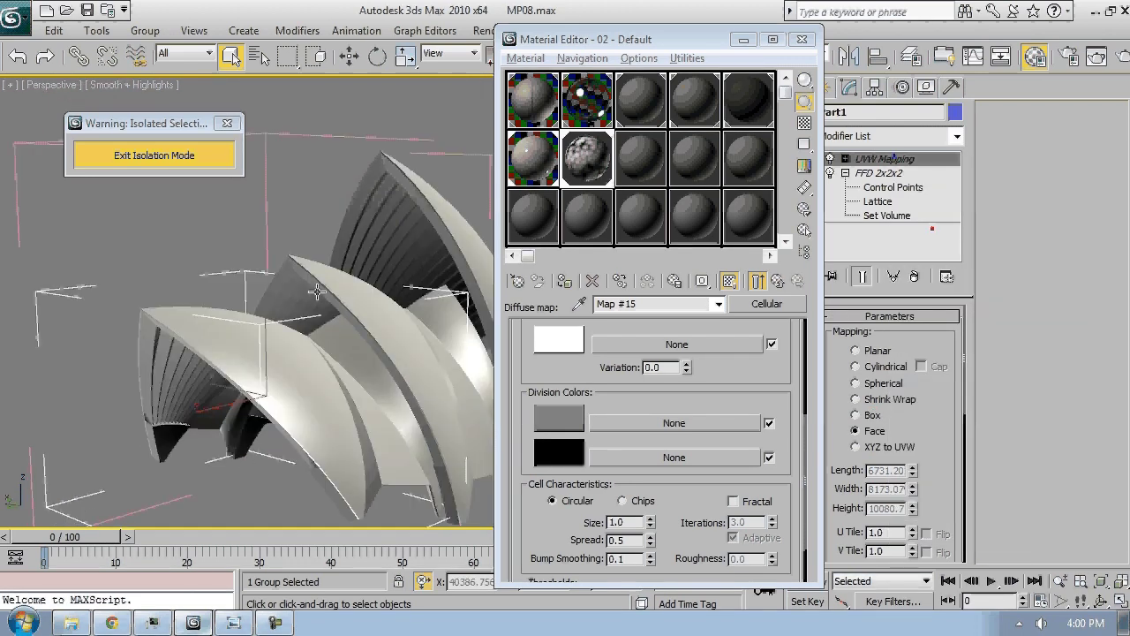
pyautogui.click(317, 291)
pyautogui.rightClick(882, 159)
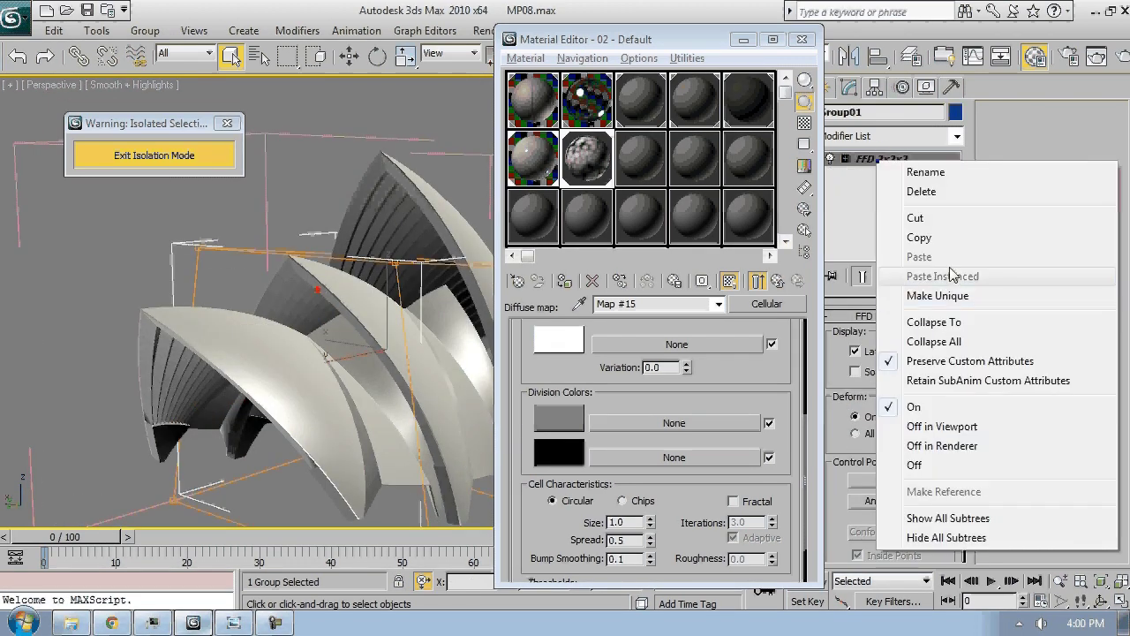
pyautogui.click(303, 206)
# Add a UVW Map modifier with Face mapping to the ribs of the middle shell in the open group
pyautogui.click(888, 136)
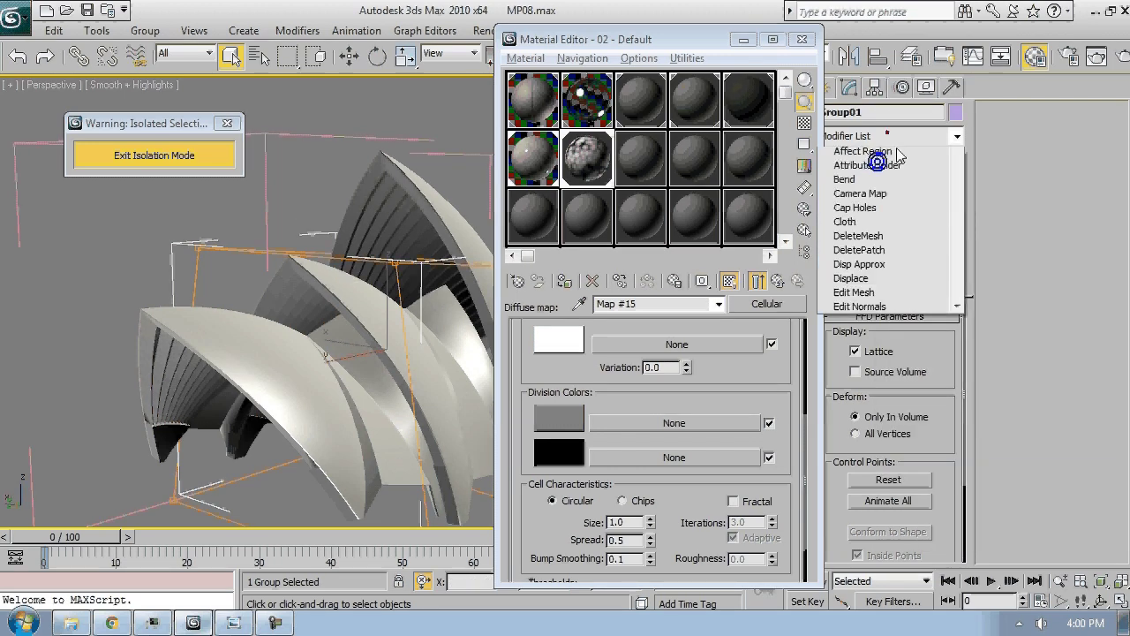
pyautogui.press('u')
pyautogui.click(854, 437)
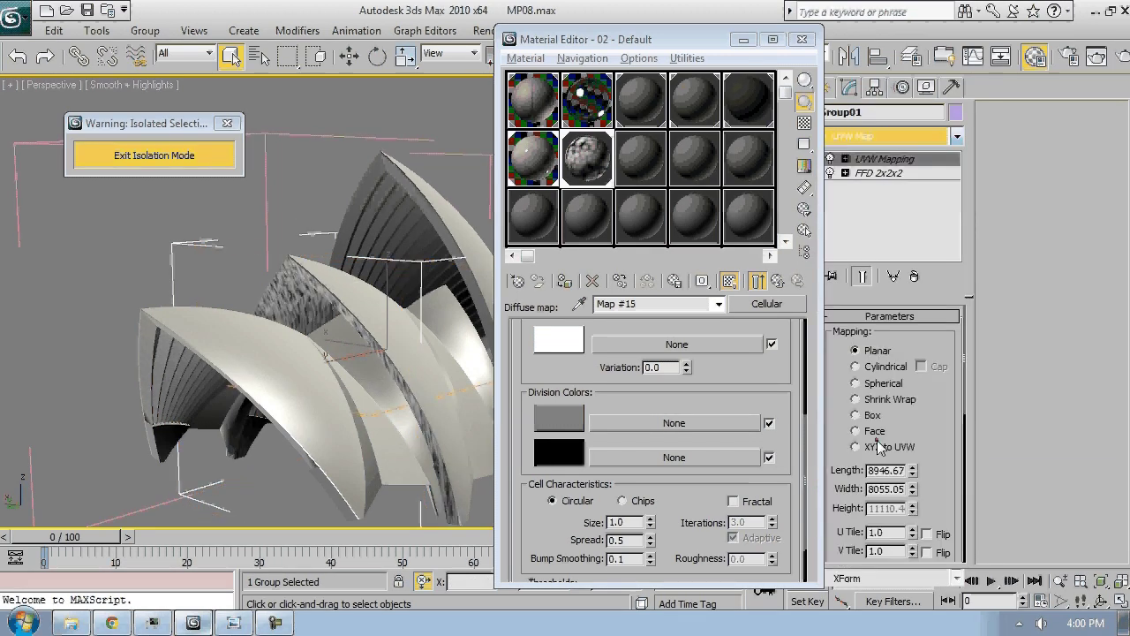
pyautogui.keyDown('alt'); pyautogui.moveTo(310, 263); pyautogui.dragTo(327, 246, button='middle'); pyautogui.keyUp('alt')
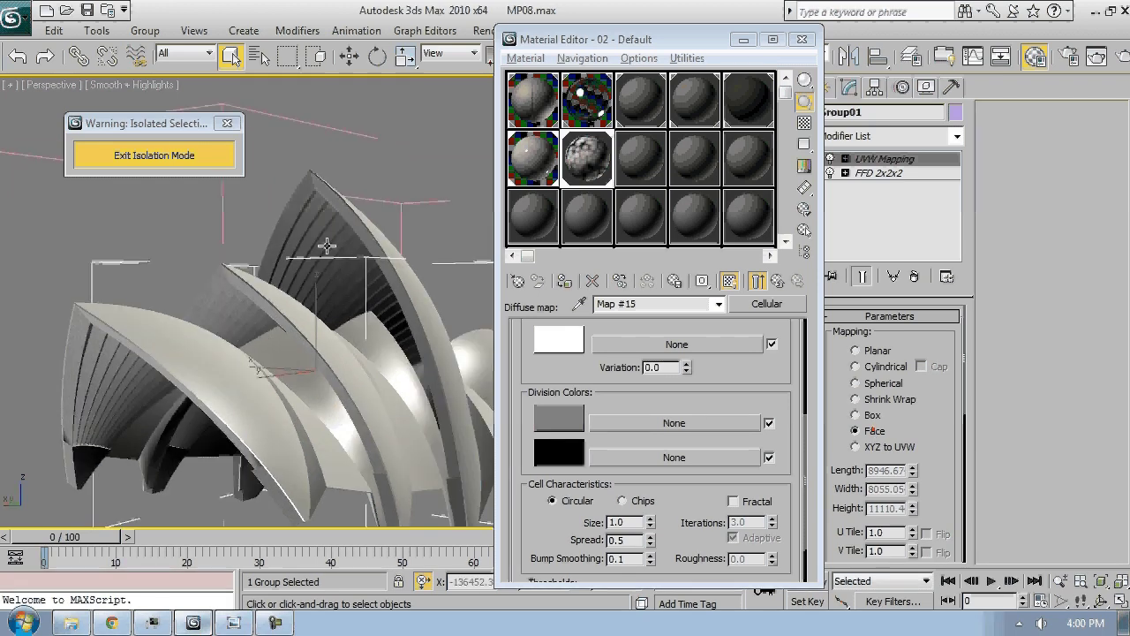
# Add a UVW Map modifier to the tallest shell's ribs and set its mapping to Face after trying Box
pyautogui.click(327, 247)
pyautogui.click(887, 136)
pyautogui.press('u')
pyautogui.click(888, 442)
pyautogui.click(871, 415)
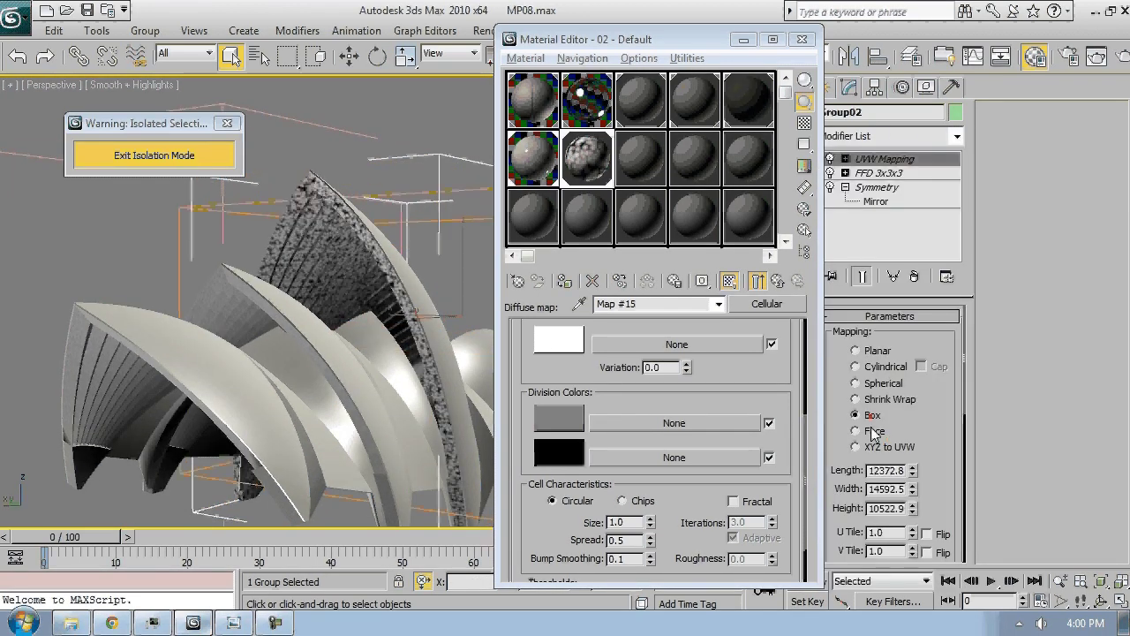
pyautogui.click(873, 431)
pyautogui.moveTo(252, 227)
pyautogui.keyDown('alt'); pyautogui.mouseDown(button='middle')
pyautogui.moveTo(375, 248)
pyautogui.moveTo(252, 219)
pyautogui.mouseUp(button='middle'); pyautogui.keyUp('alt')
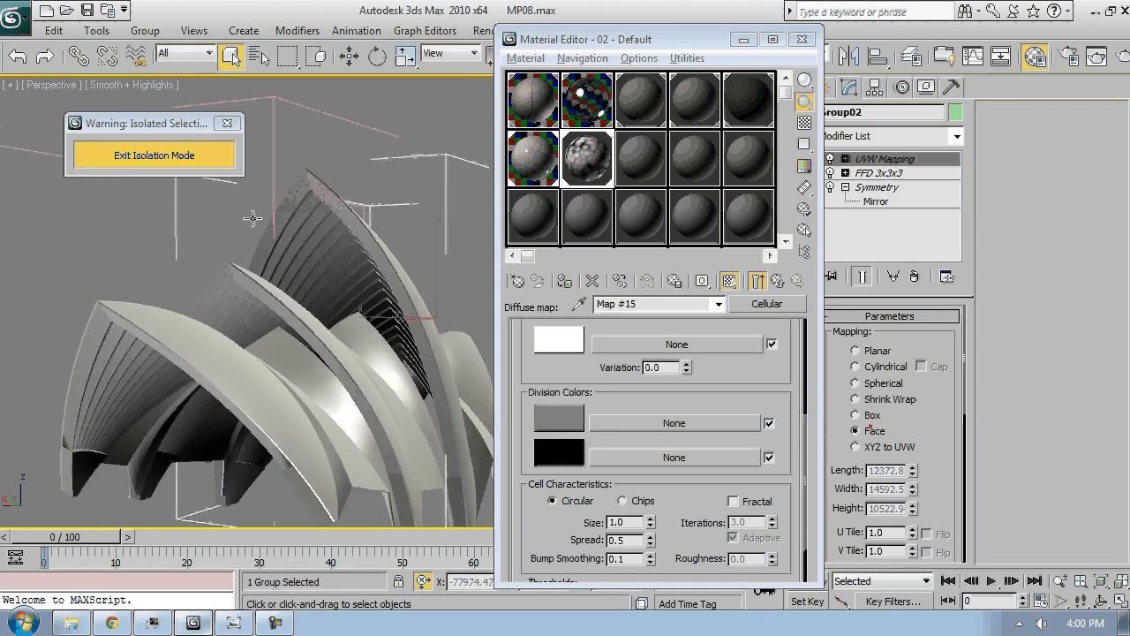
# Exit isolation mode and open the neighbouring hall's roof shell group for editing
pyautogui.click(157, 154)
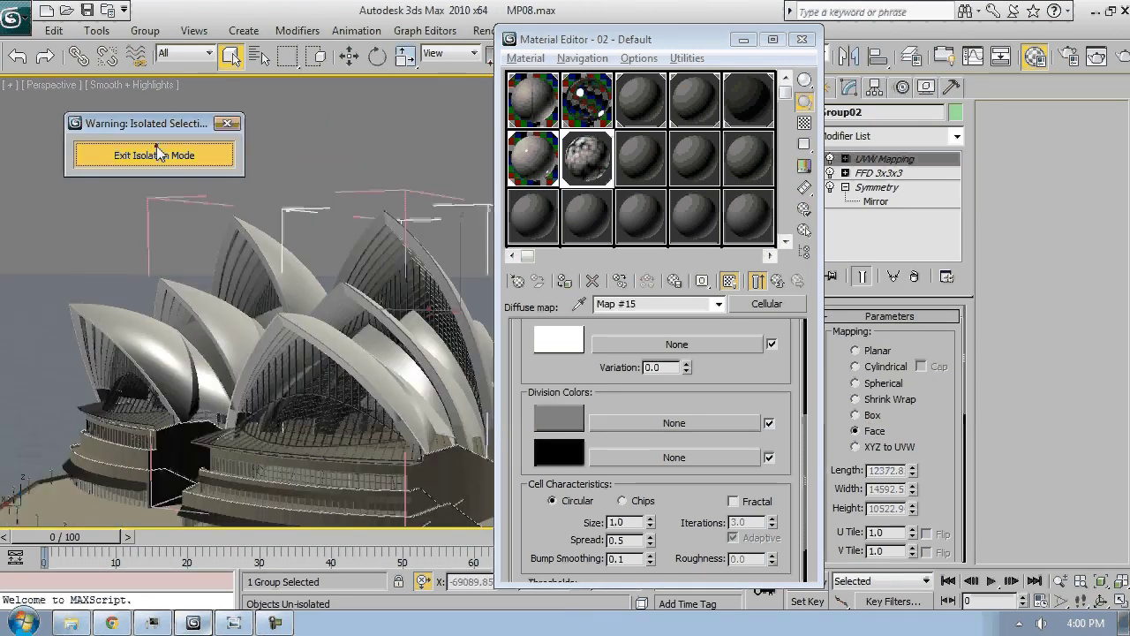
pyautogui.scroll(5, 350, 317)
pyautogui.scroll(-5, 350, 317)
pyautogui.click(133, 360)
pyautogui.keyDown('alt'); pyautogui.moveTo(133, 360); pyautogui.dragTo(283, 328, button='middle'); pyautogui.keyUp('alt')
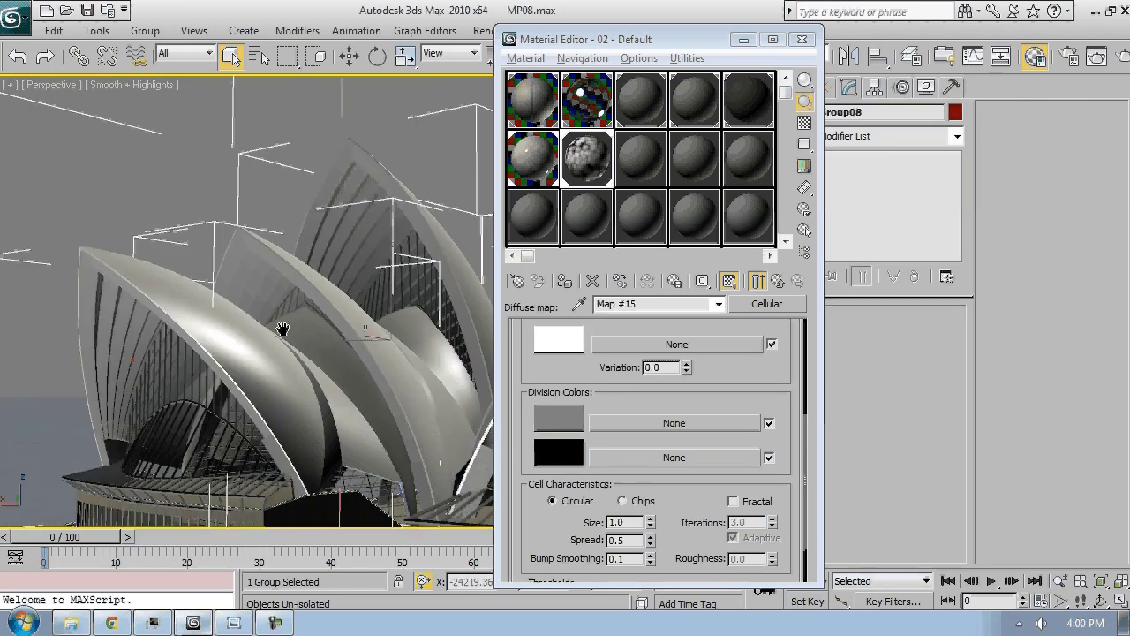
pyautogui.click(145, 31)
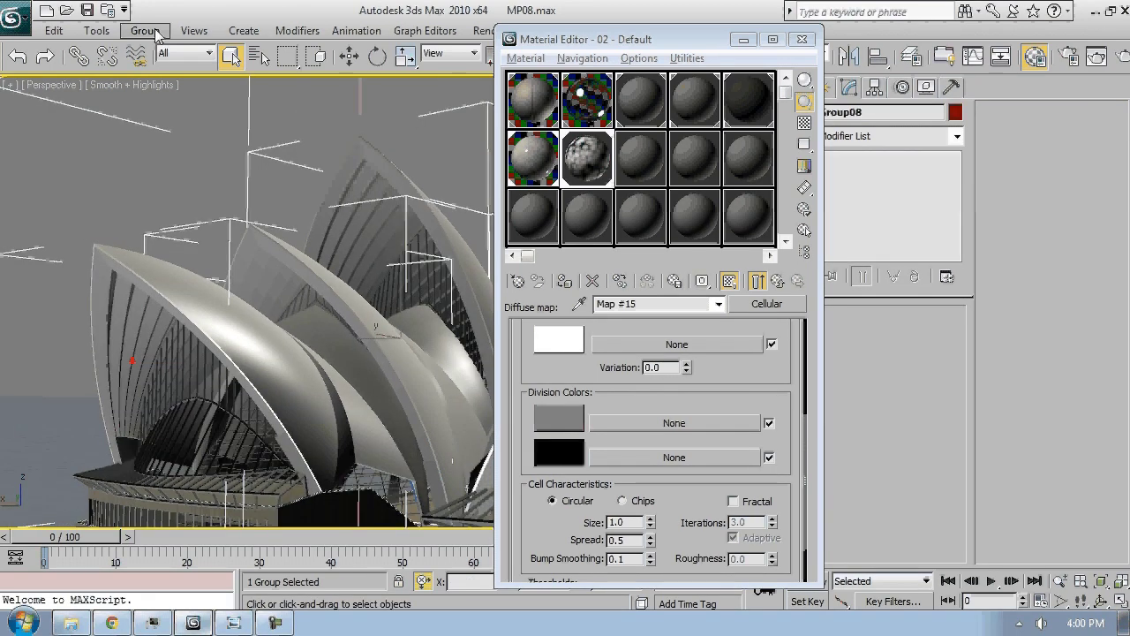
pyautogui.click(165, 97)
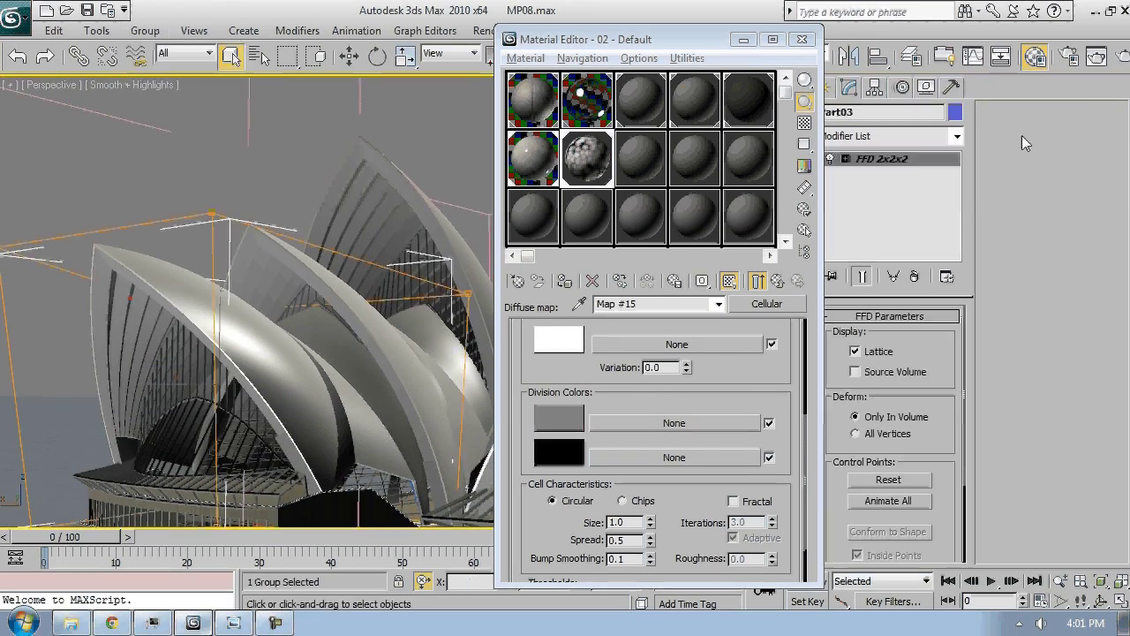
# Give the front shell's ribs in the second roof group a UVW Map modifier with Face mapping
pyautogui.click(957, 136)
pyautogui.scroll(-15, 883, 442)
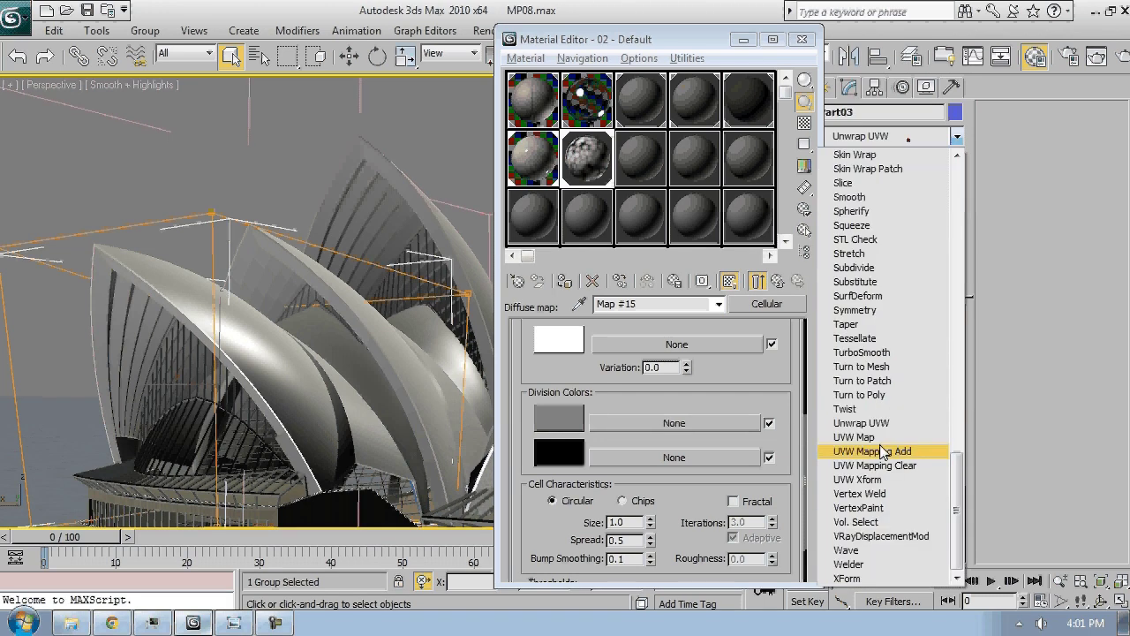
pyautogui.click(871, 378)
pyautogui.click(854, 431)
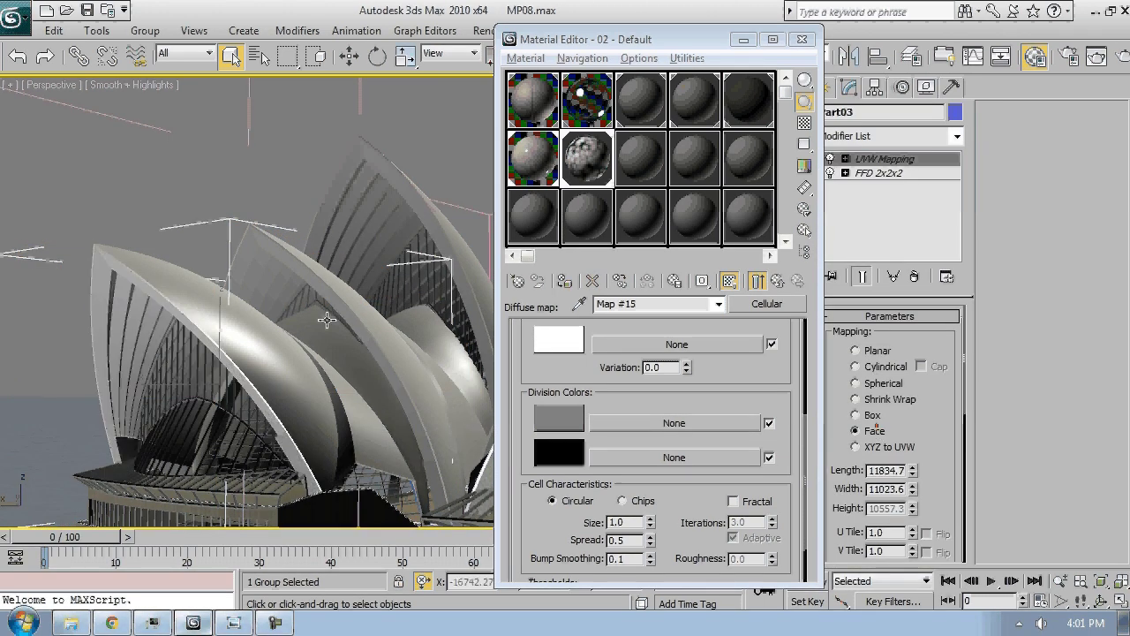
# Apply a UVW Map modifier with Face mapping to the second roof group's middle shell ribs
pyautogui.click(370, 327)
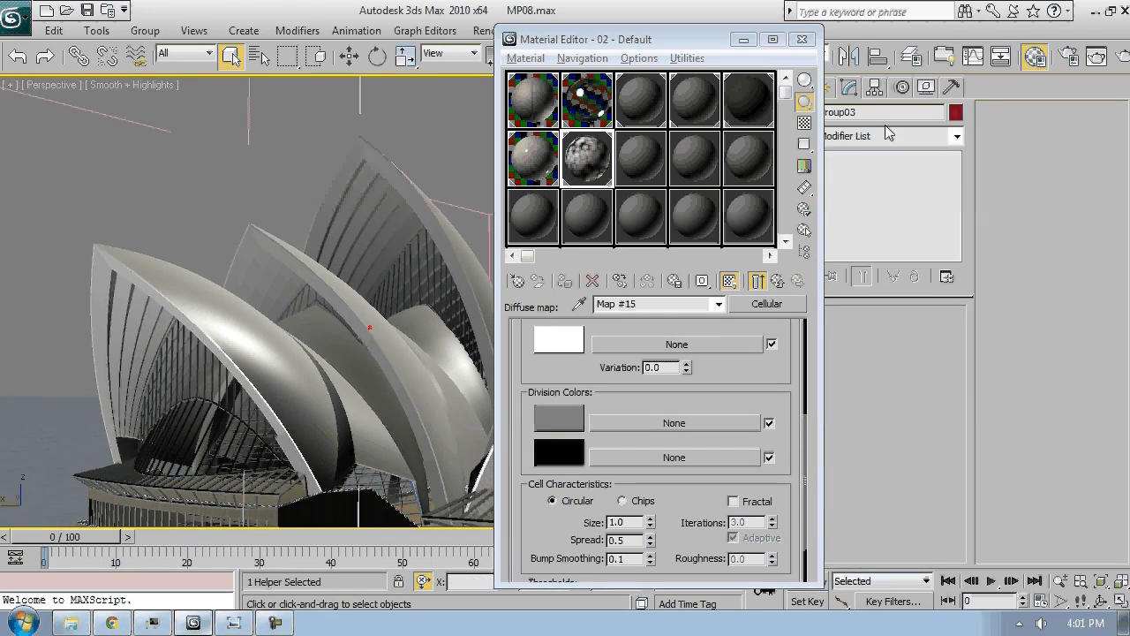
pyautogui.moveTo(268, 168); pyautogui.dragTo(224, 186, button='middle')
pyautogui.click(225, 186)
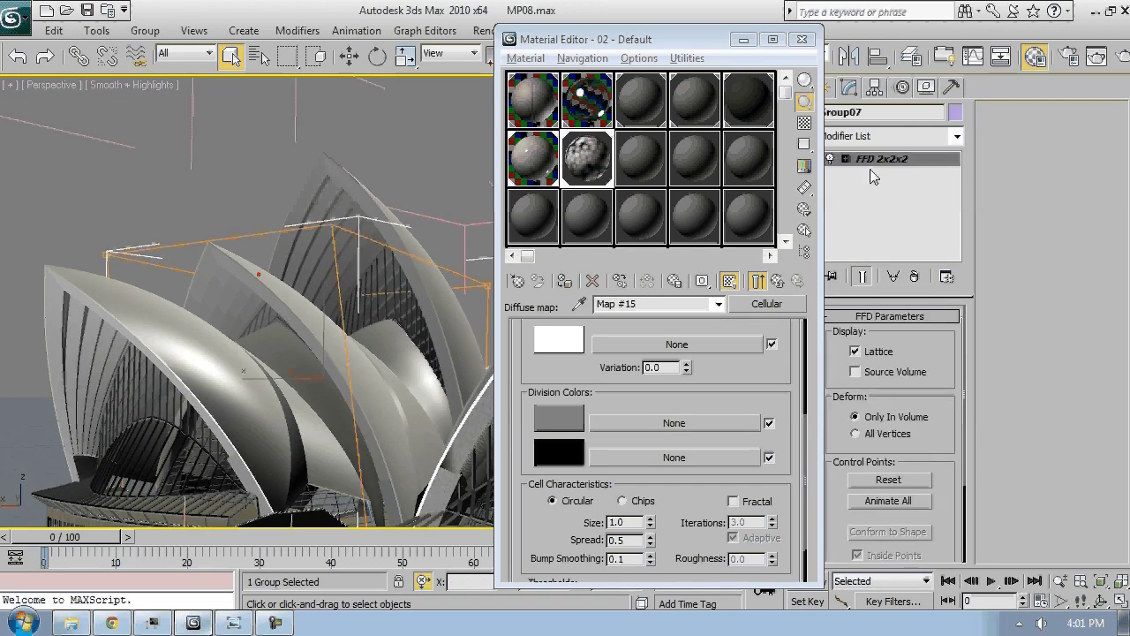
pyautogui.click(875, 136)
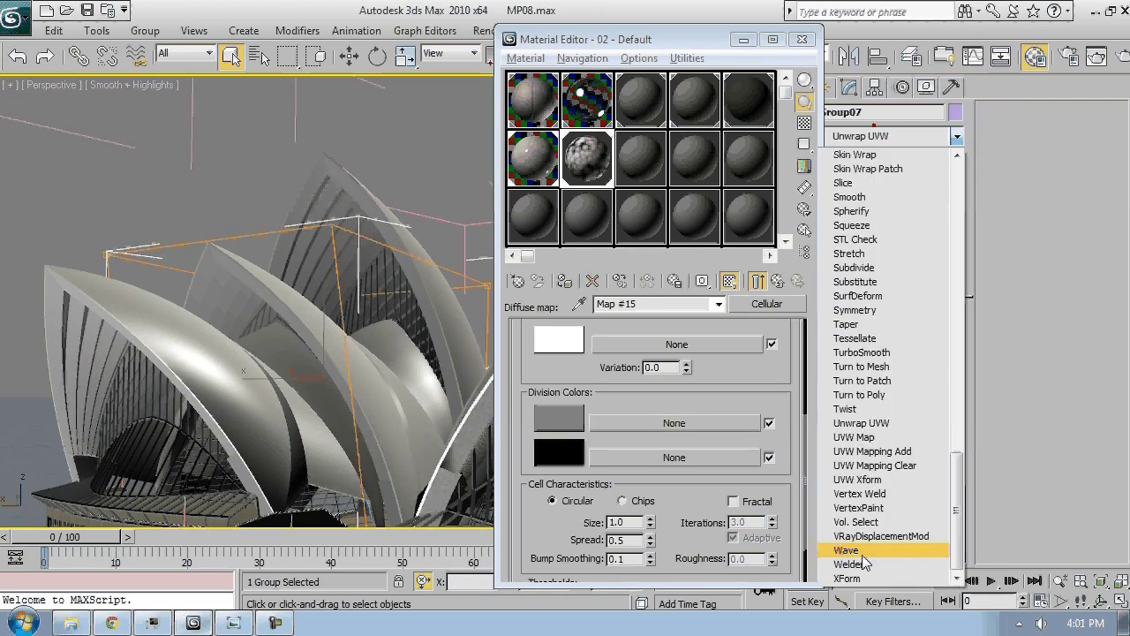
pyautogui.click(854, 437)
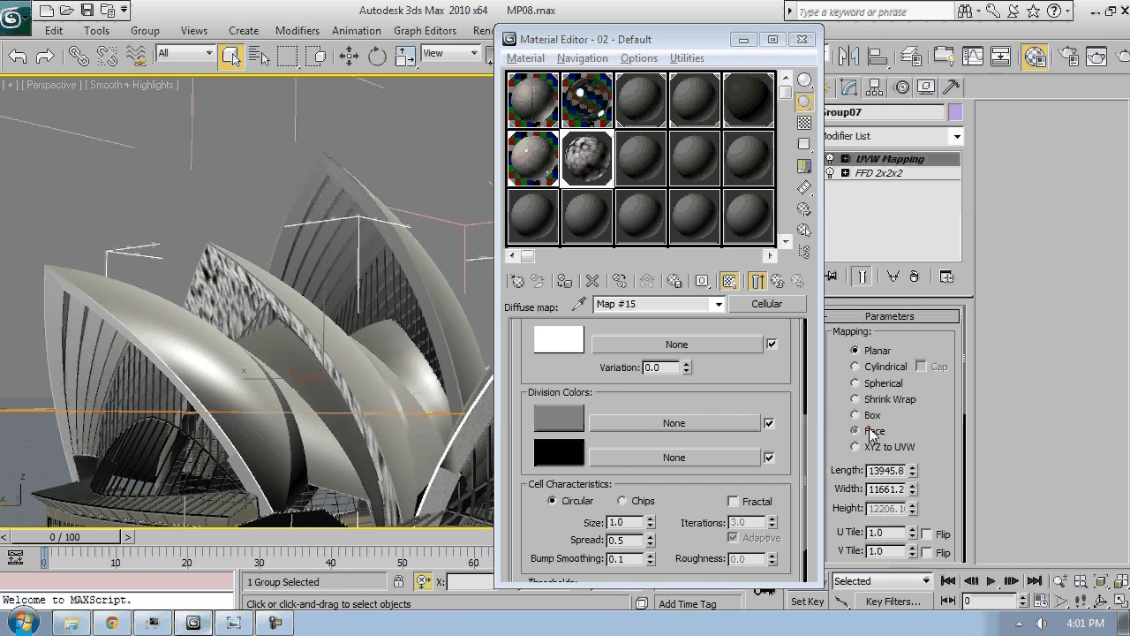
pyautogui.click(873, 431)
# Apply a UVW Map modifier with Face mapping to the second roof group's tallest shell ribs
pyautogui.click(406, 259)
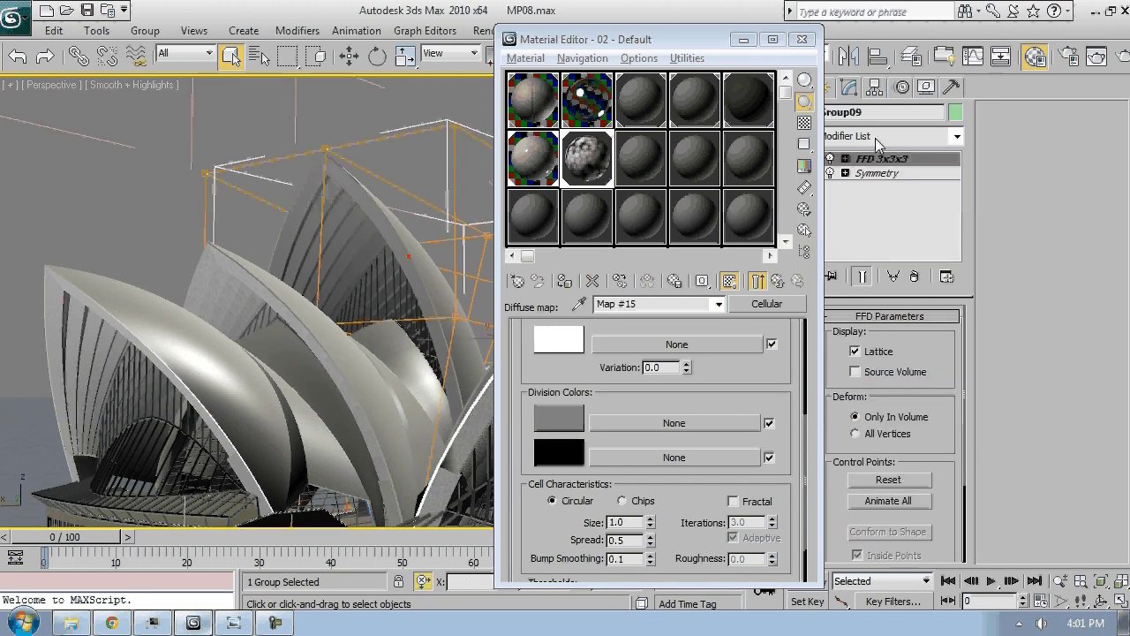
pyautogui.click(875, 137)
pyautogui.scroll(-10, 883, 441)
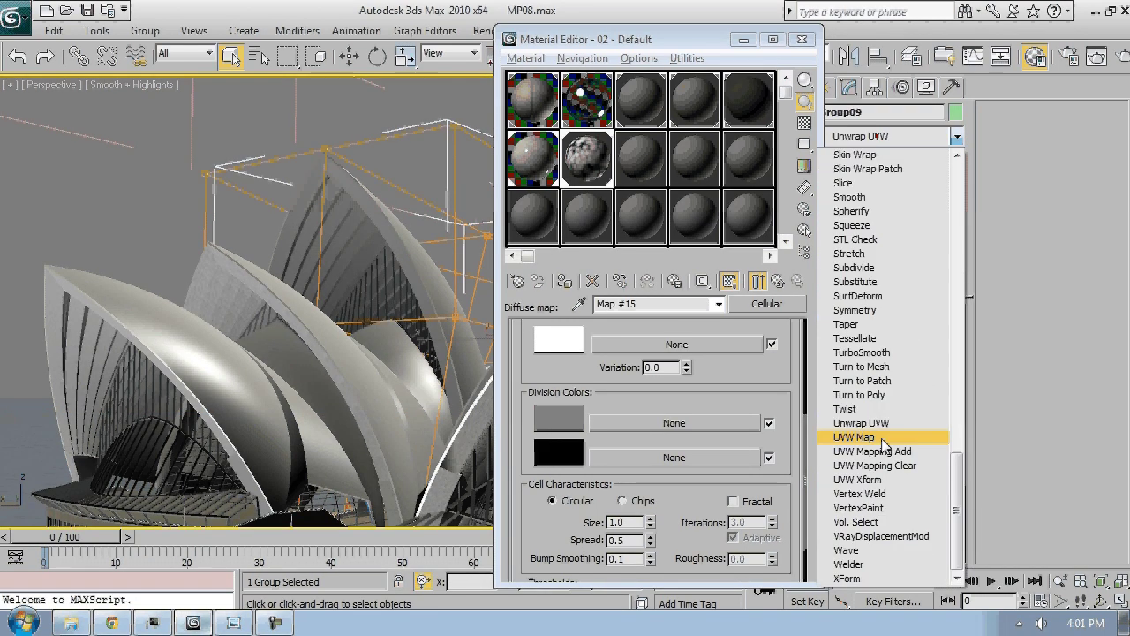
pyautogui.click(874, 437)
pyautogui.moveTo(333, 316); pyautogui.dragTo(424, 273, button='middle')
pyautogui.scroll(5, 424, 273)
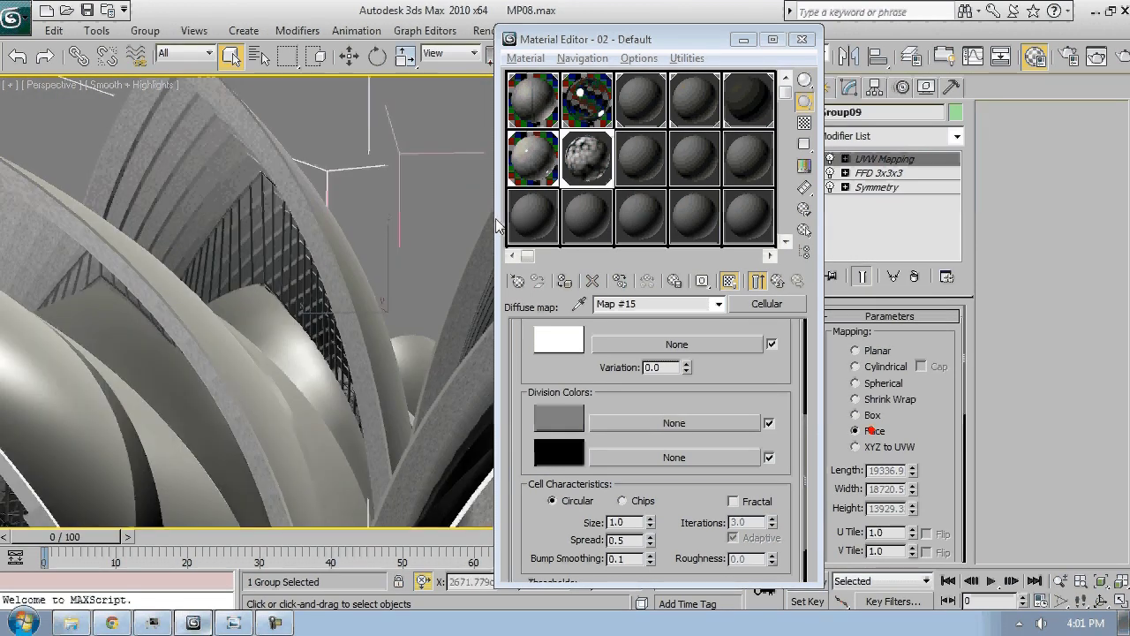
pyautogui.scroll(-3, 482, 265)
pyautogui.moveTo(374, 357); pyautogui.dragTo(475, 255, button='middle')
# Set the rib material's cellular map size to 0.5, and close the Material Editor to inspect the ribs up close
pyautogui.press('c')
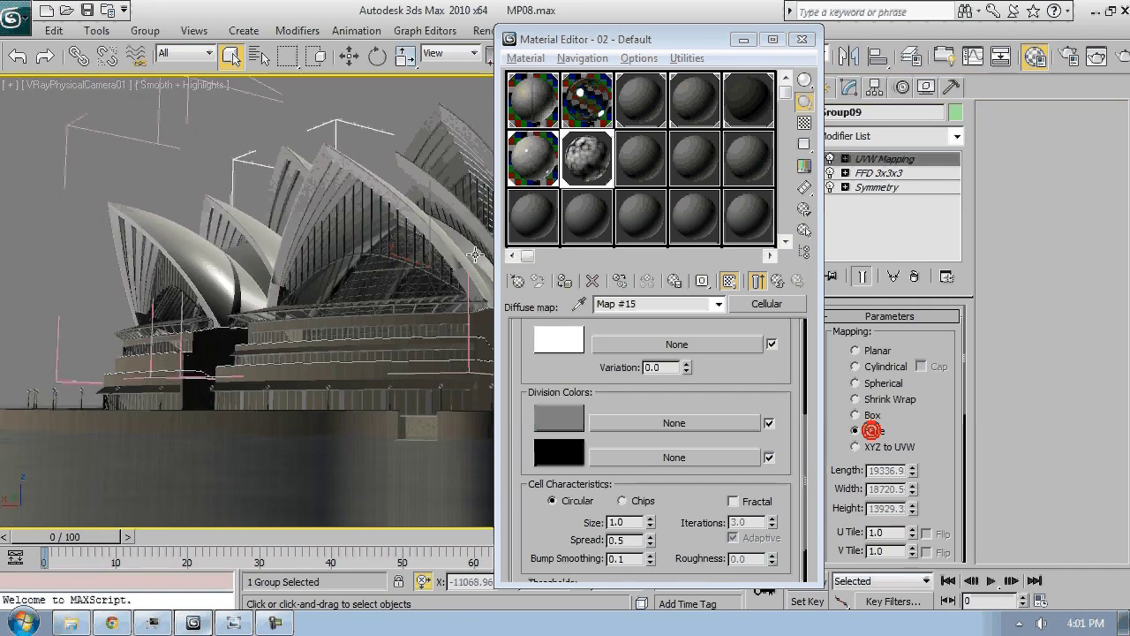
pyautogui.scroll(-2, 632, 442)
pyautogui.doubleClick(638, 492)
pyautogui.write('0.5')
pyautogui.press('Return')
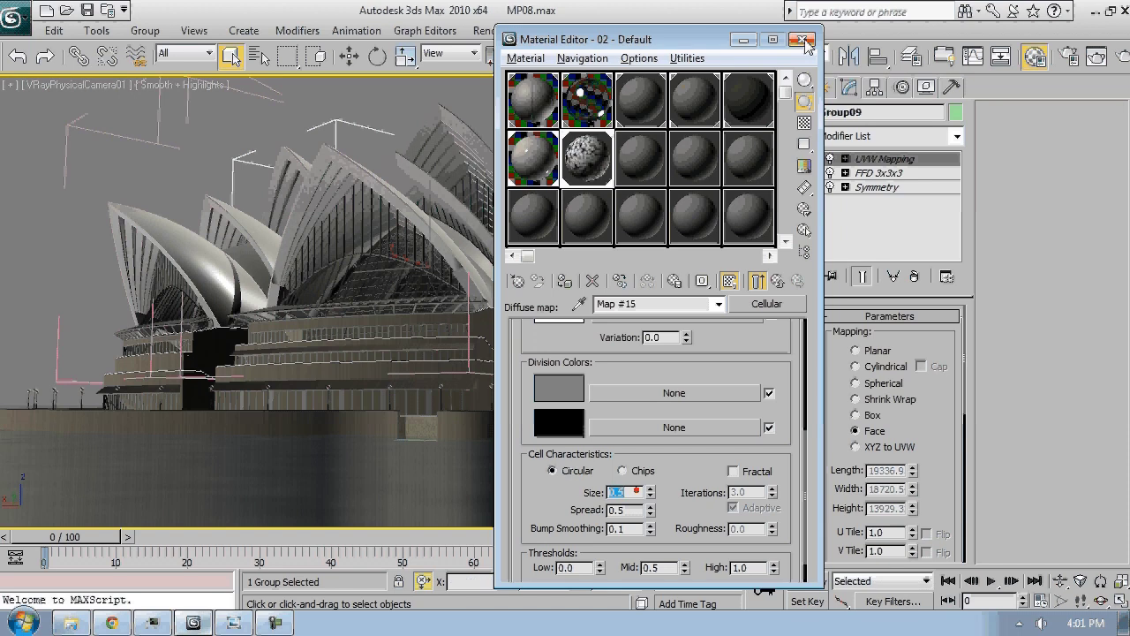
pyautogui.click(803, 40)
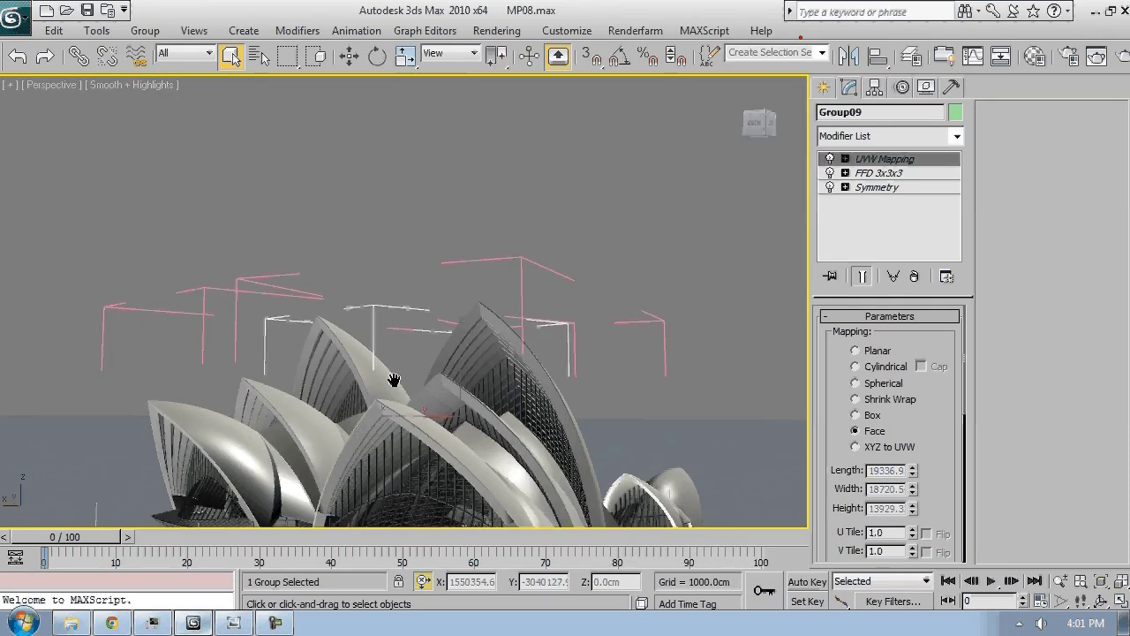
pyautogui.scroll(4, 430, 347)
pyautogui.scroll(3, 430, 347)
pyautogui.keyDown('alt'); pyautogui.moveTo(430, 347); pyautogui.dragTo(452, 281, button='middle'); pyautogui.keyUp('alt')
# Copy the rib material's Cellular diffuse map into its Bump slot as an independent copy
pyautogui.press('m')
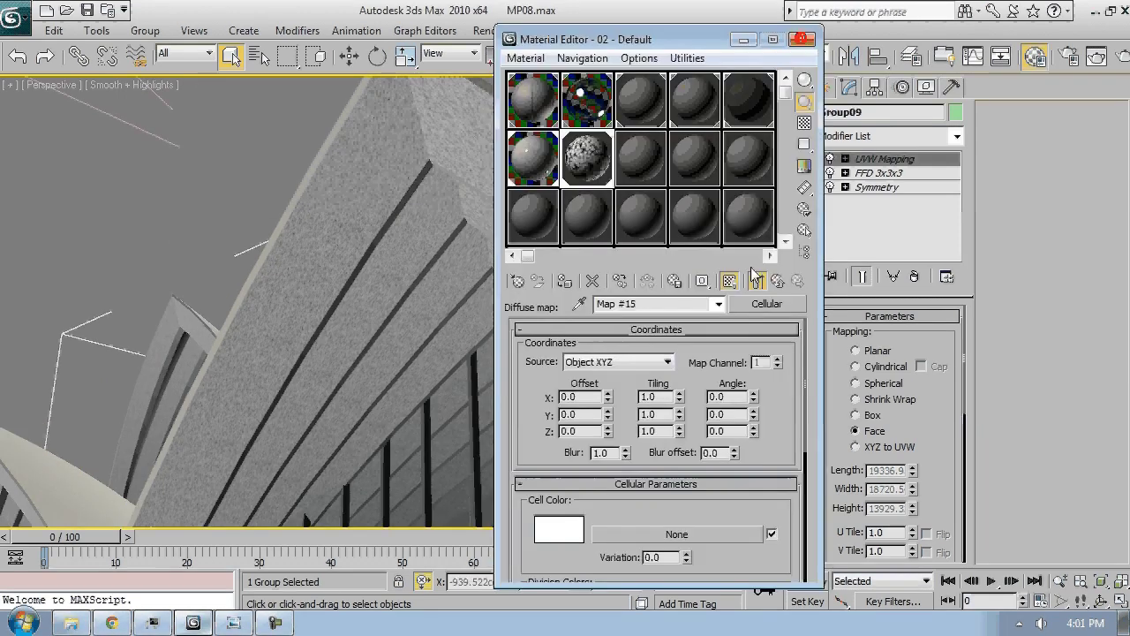
pyautogui.click(777, 281)
pyautogui.scroll(-5, 584, 437)
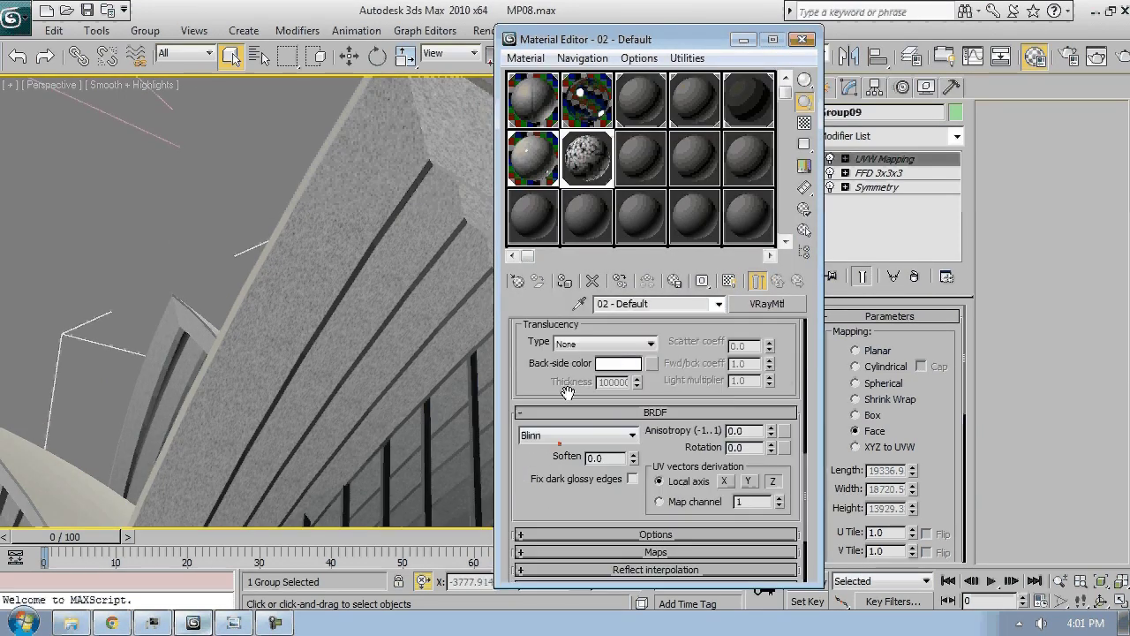
pyautogui.click(656, 552)
pyautogui.rightClick(648, 351)
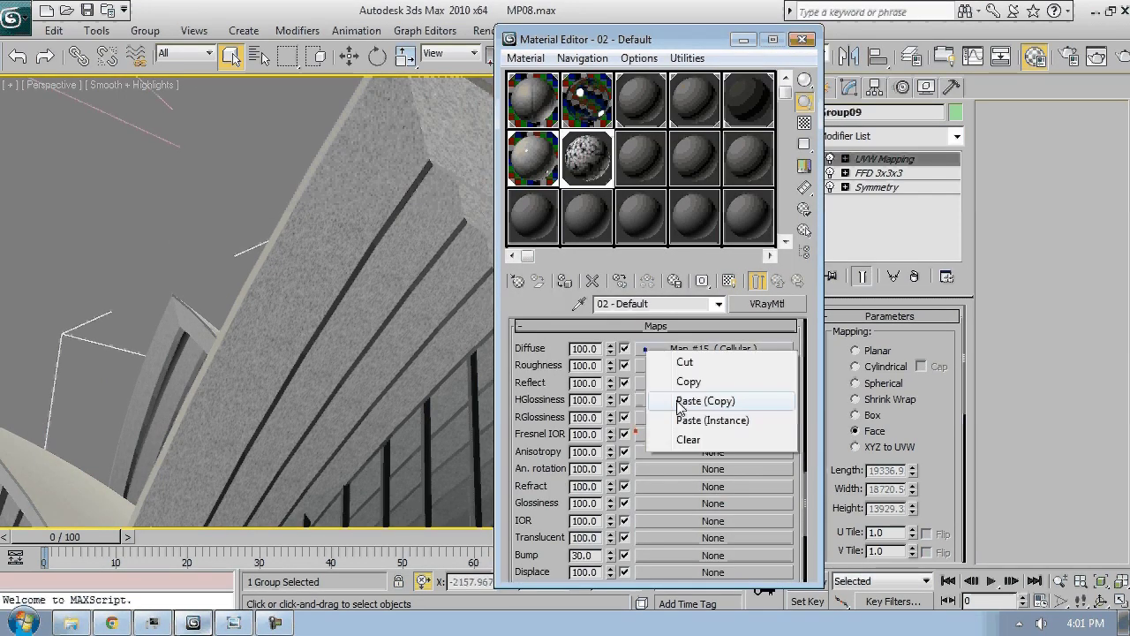
pyautogui.click(698, 401)
pyautogui.moveTo(698, 349); pyautogui.dragTo(669, 555)
pyautogui.click(630, 363)
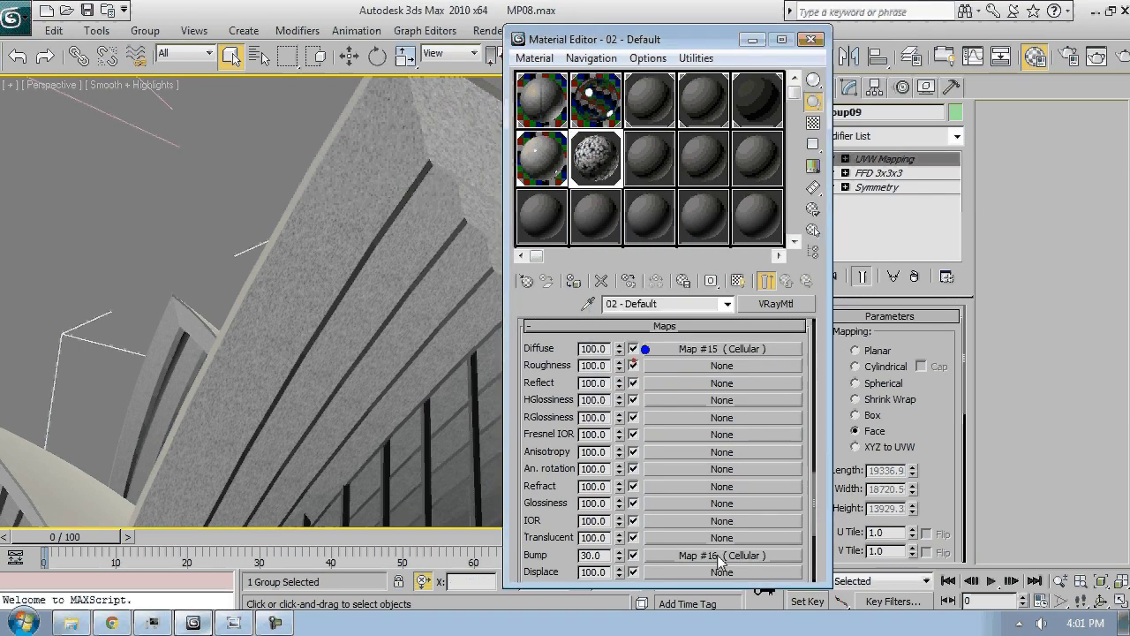
# Set the blur of the cellular bump map to 5 and return to the parent material
pyautogui.click(717, 557)
pyautogui.doubleClick(623, 454)
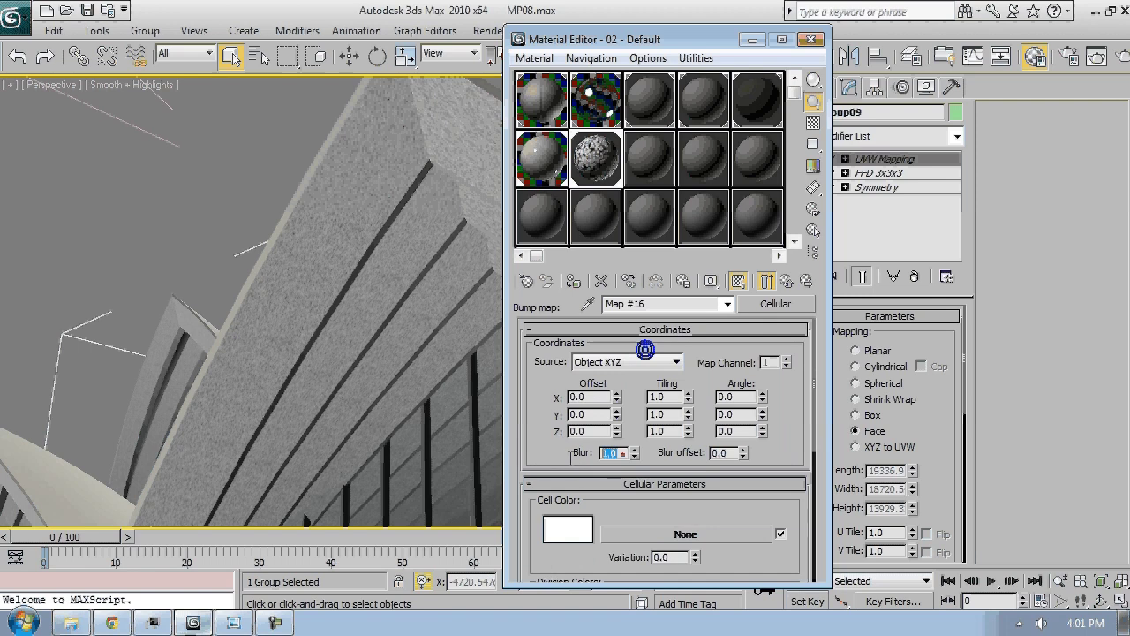
pyautogui.write('5')
pyautogui.press('Return')
pyautogui.click(785, 282)
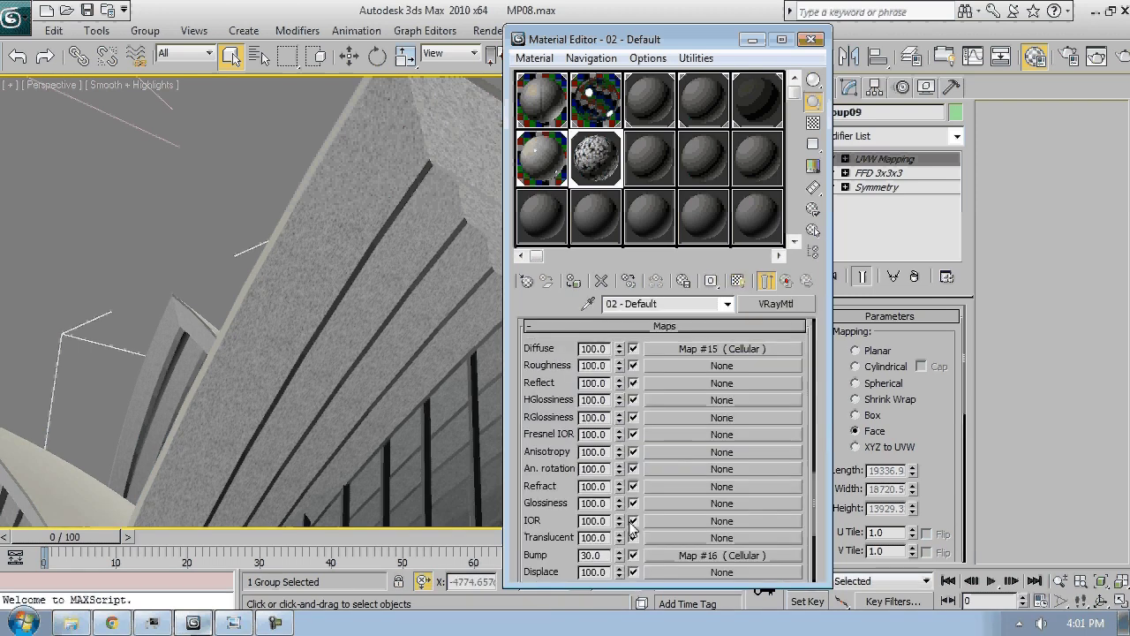
# Lower the rib material's bump amount to 1
pyautogui.doubleClick(592, 555)
pyautogui.write('2')
pyautogui.press('BackSpace')
pyautogui.write('1')
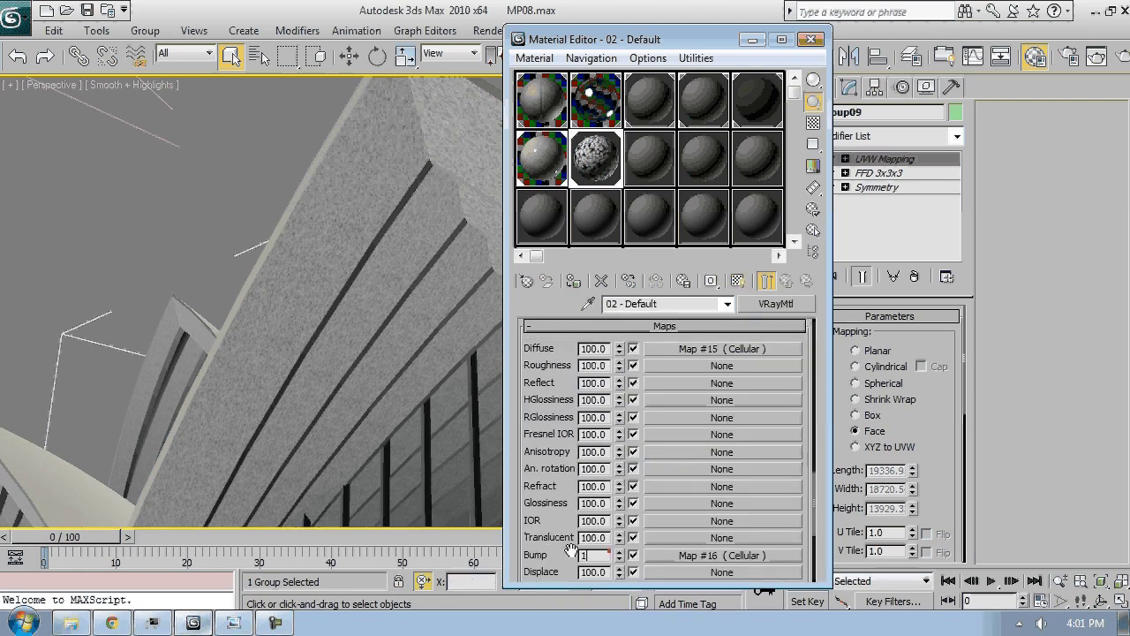
# Set the rib material's reflection colour to a dark grey with a value of about 81
pyautogui.scroll(2, 559, 446)
pyautogui.scroll(5, 559, 446)
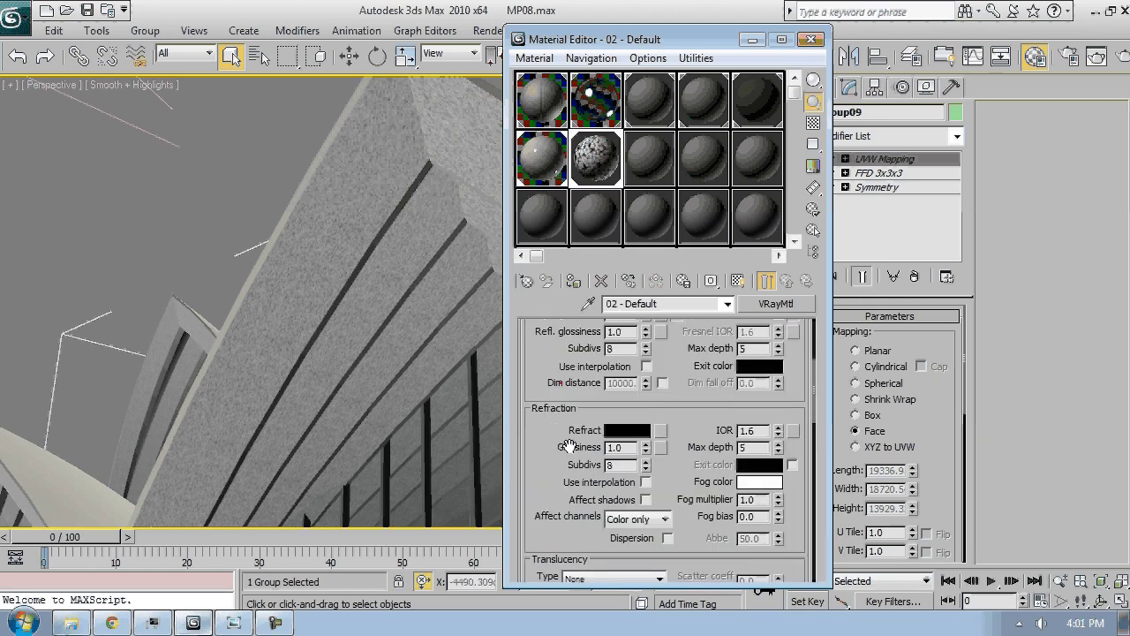
pyautogui.scroll(5, 569, 446)
pyautogui.click(627, 465)
pyautogui.moveTo(517, 113); pyautogui.dragTo(516, 156)
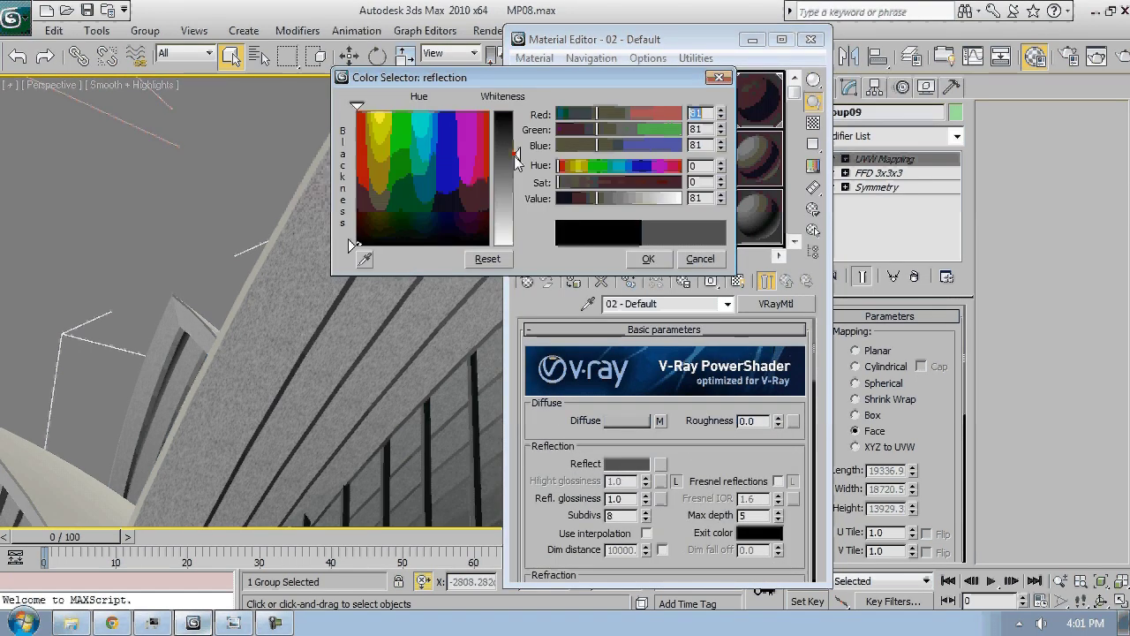
pyautogui.click(649, 259)
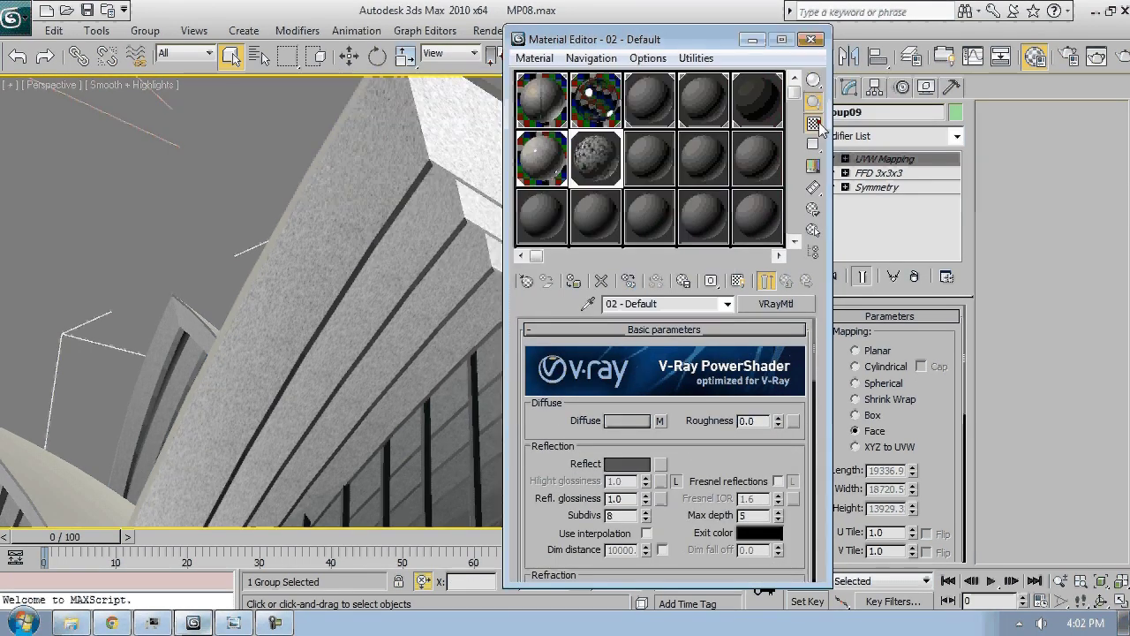
# Set the rib material's reflection glossiness to 0.5 and enable Fresnel reflections with an IOR of 2
pyautogui.doubleClick(626, 500)
pyautogui.write('0.5')
pyautogui.press('Return')
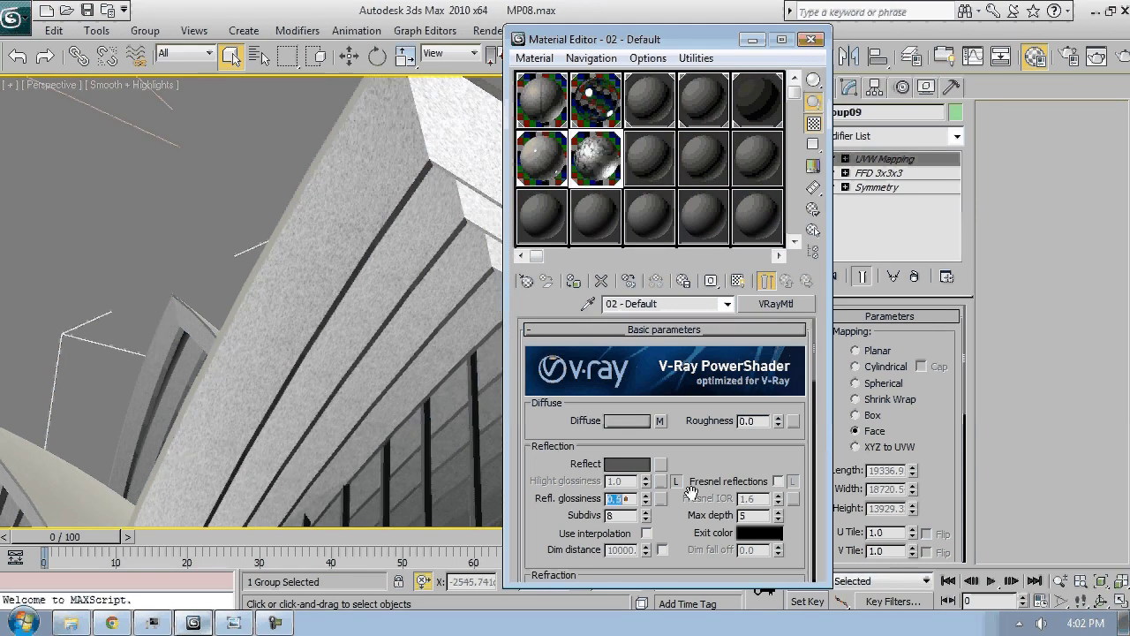
pyautogui.click(781, 480)
pyautogui.doubleClick(762, 499)
pyautogui.write('2')
pyautogui.press('Return')
# Sample the material of the glazed wall beneath the front shell from the scene into an unused material slot
pyautogui.moveTo(345, 413); pyautogui.dragTo(209, 395, button='middle')
pyautogui.scroll(-10, 329, 424)
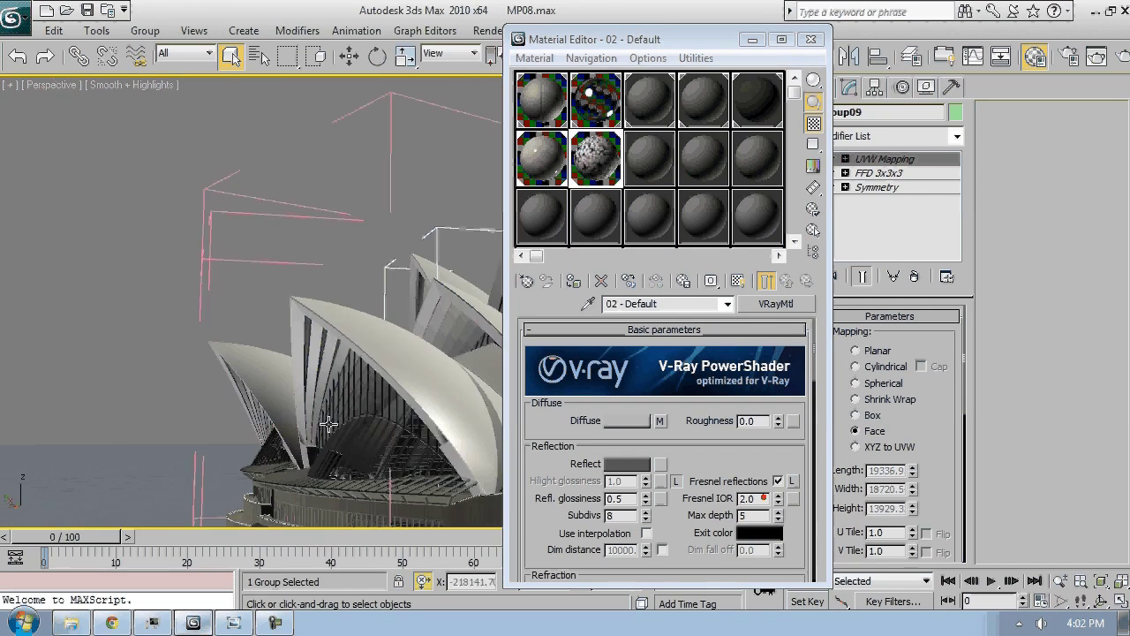
pyautogui.keyDown('alt'); pyautogui.moveTo(328, 424); pyautogui.dragTo(402, 433, button='middle'); pyautogui.keyUp('alt')
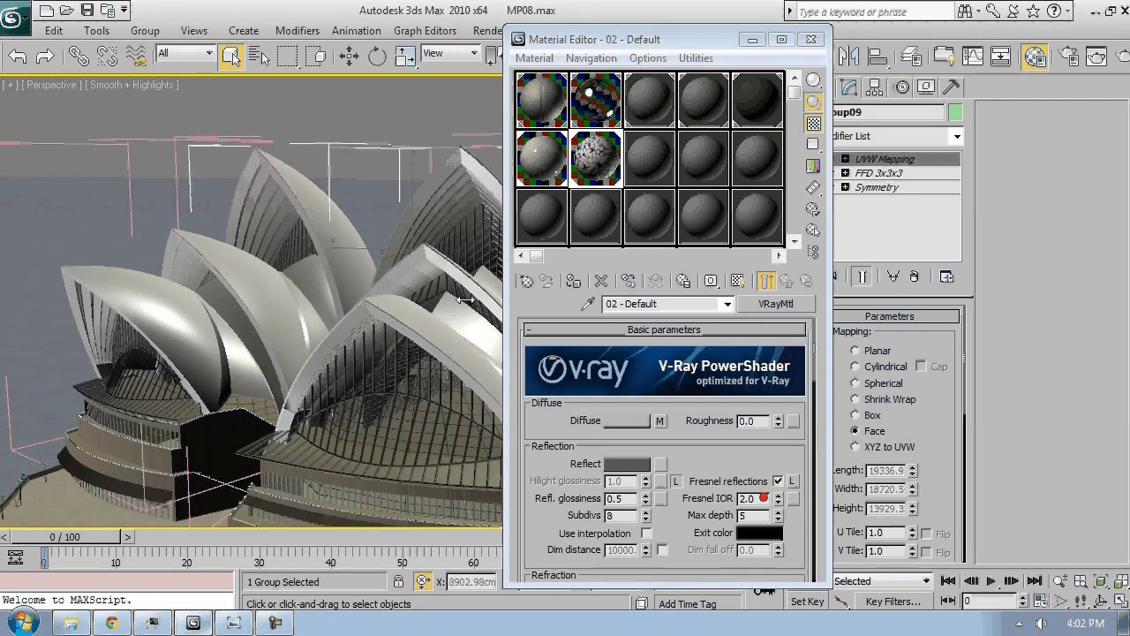
pyautogui.scroll(4, 402, 424)
pyautogui.moveTo(481, 389); pyautogui.dragTo(416, 253, button='middle')
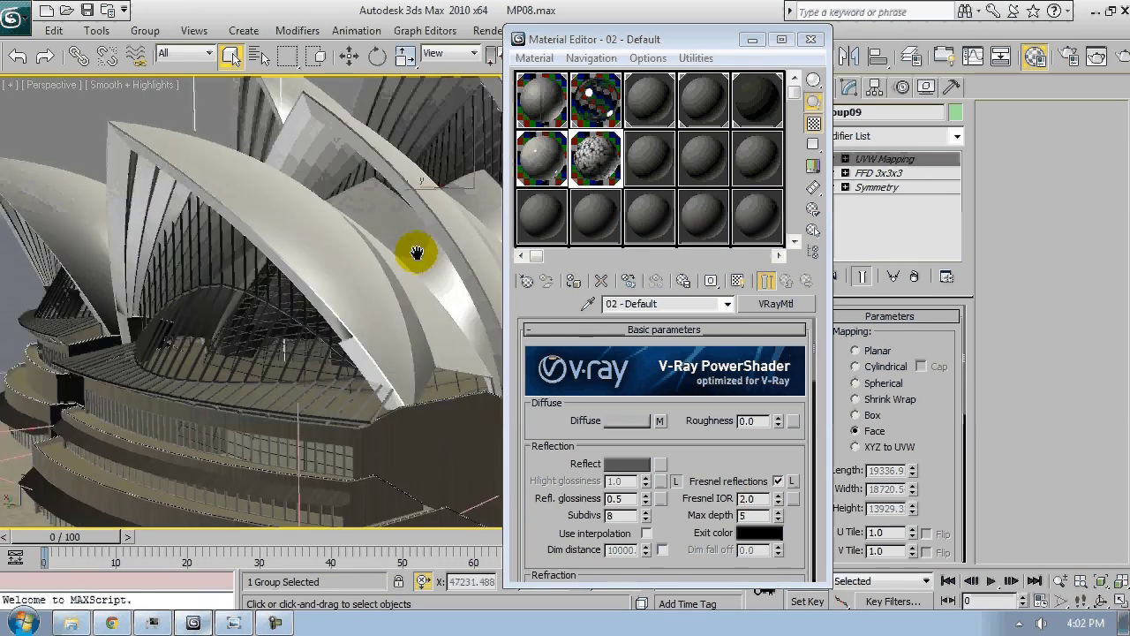
pyautogui.click(640, 163)
pyautogui.click(588, 303)
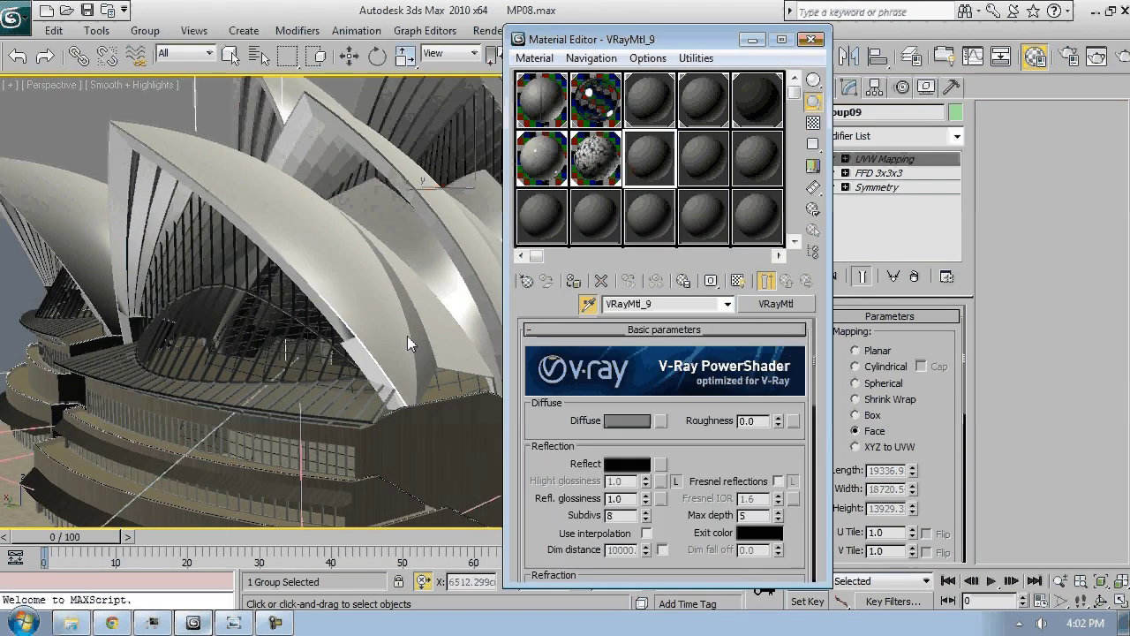
pyautogui.moveTo(111, 342); pyautogui.dragTo(292, 282, button='middle')
pyautogui.scroll(2, 422, 296)
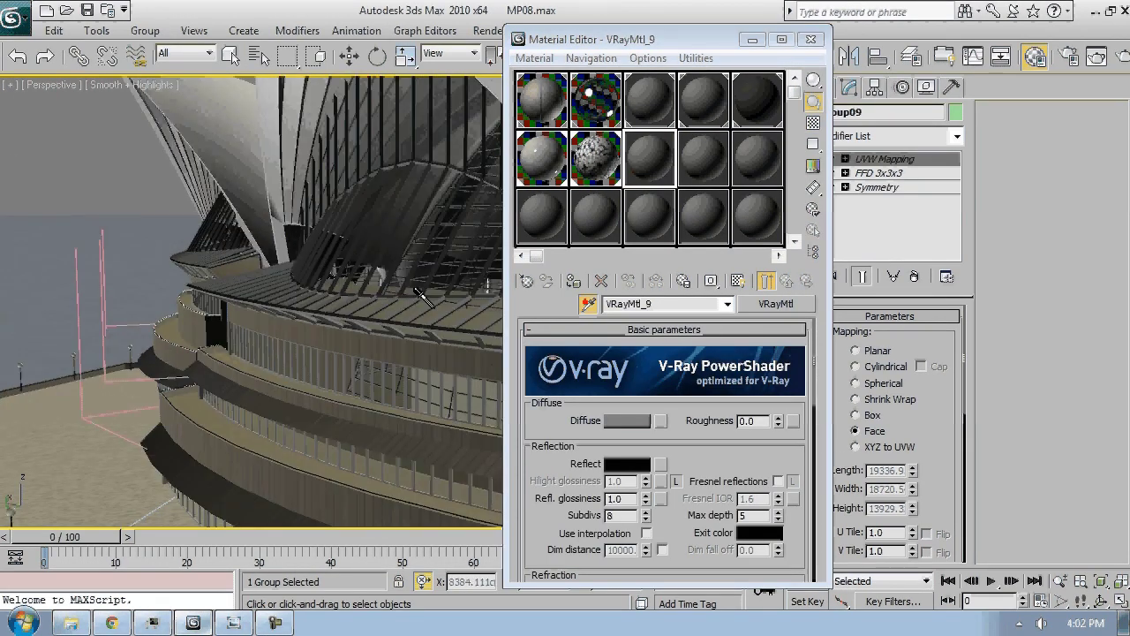
pyautogui.click(415, 118)
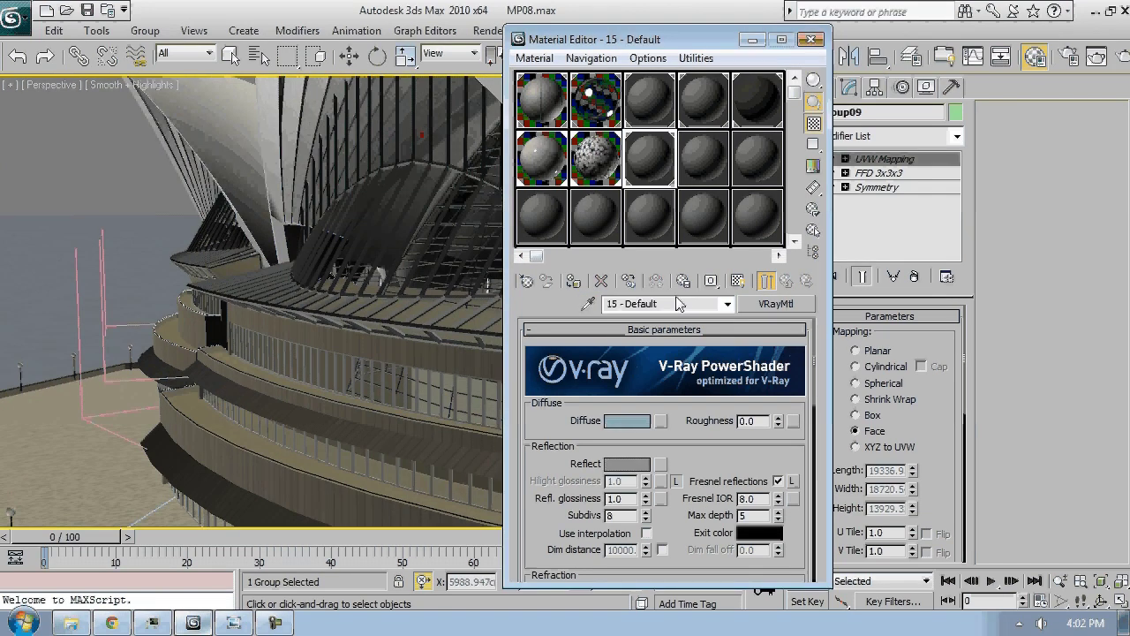
# Change the sampled glazing material's diffuse colour to white and rename the material Glass
pyautogui.click(627, 420)
pyautogui.moveTo(428, 195)
pyautogui.mouseDown()
pyautogui.moveTo(357, 244)
pyautogui.moveTo(356, 107)
pyautogui.mouseUp()
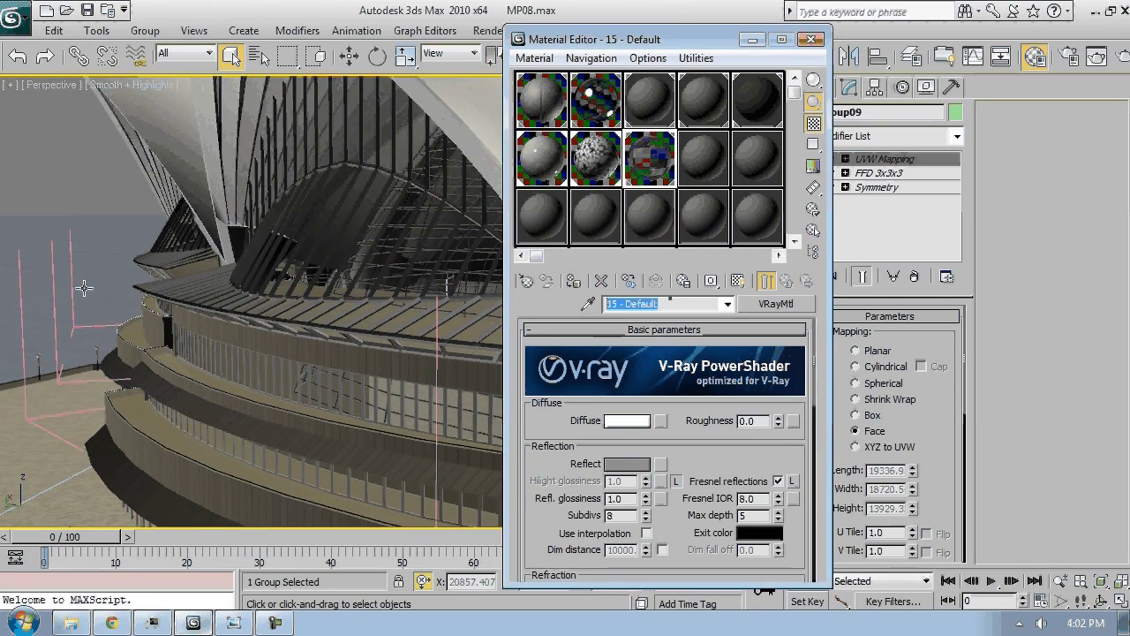
pyautogui.write('Glass')
pyautogui.press('Return')
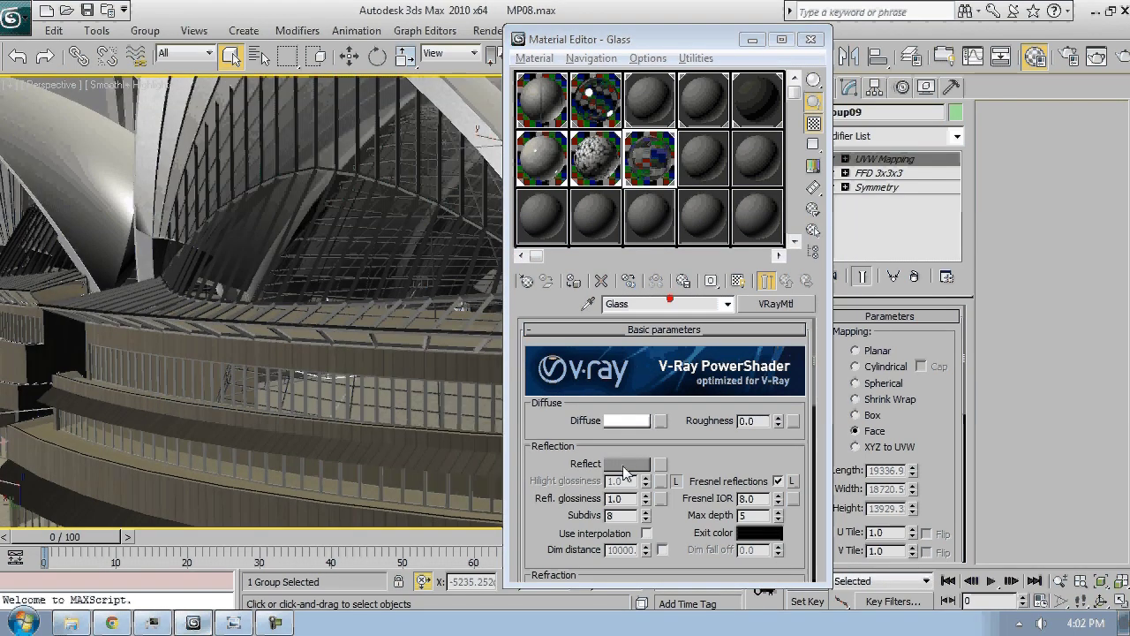
# Darken the Glass material's reflection colour to grey 126, keeping Fresnel reflections enabled
pyautogui.click(624, 465)
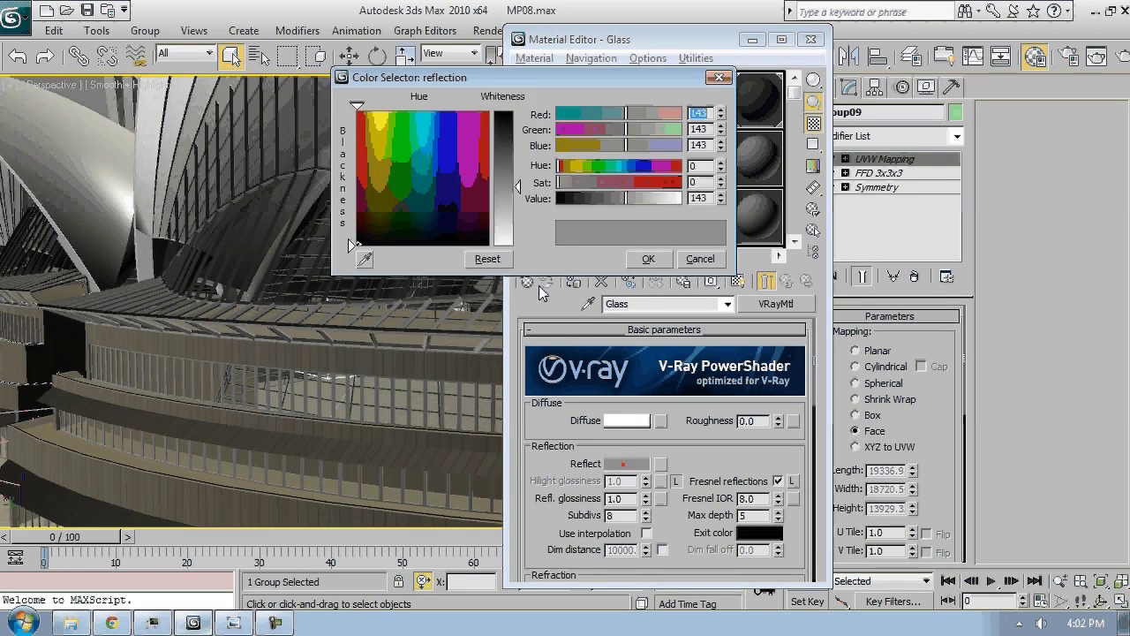
pyautogui.click(518, 179)
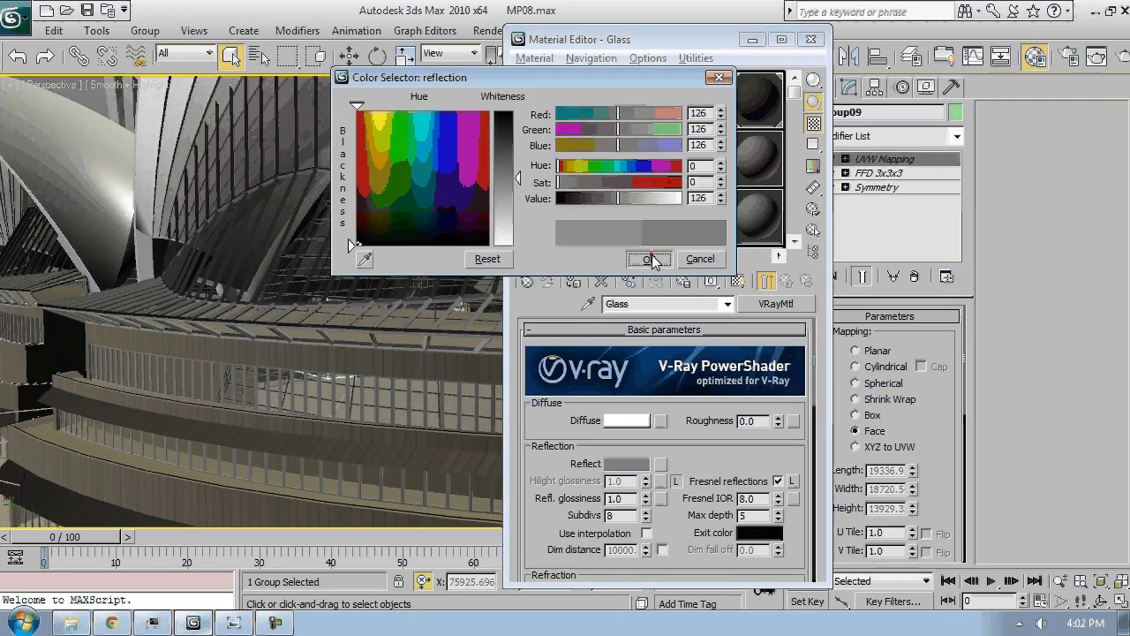
pyautogui.click(648, 258)
pyautogui.click(778, 480)
pyautogui.click(778, 481)
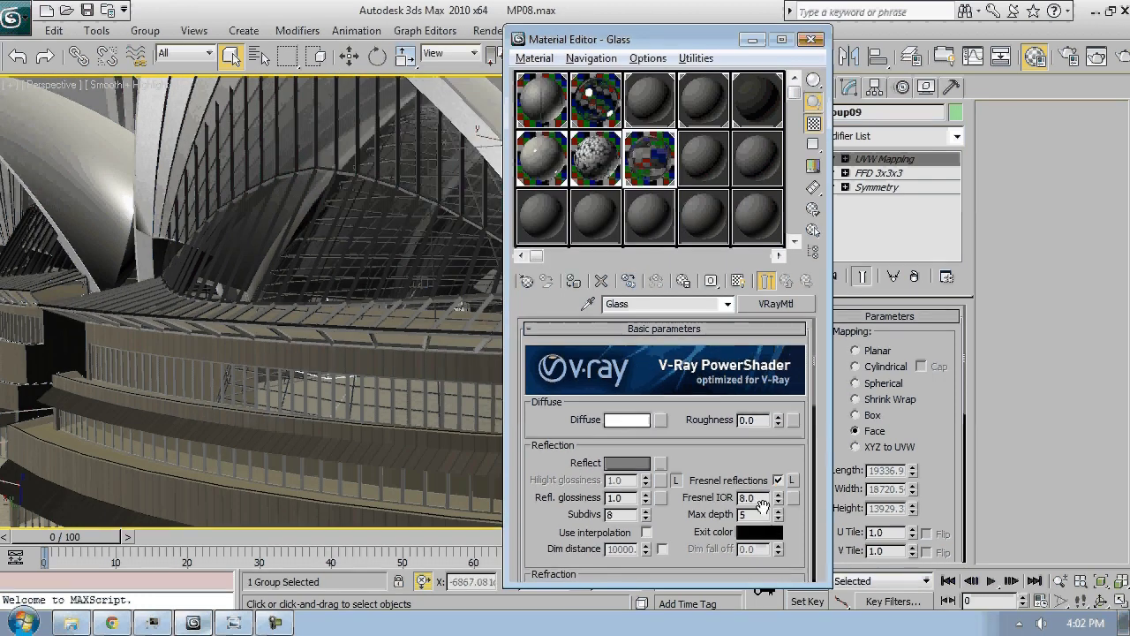
pyautogui.doubleClick(757, 499)
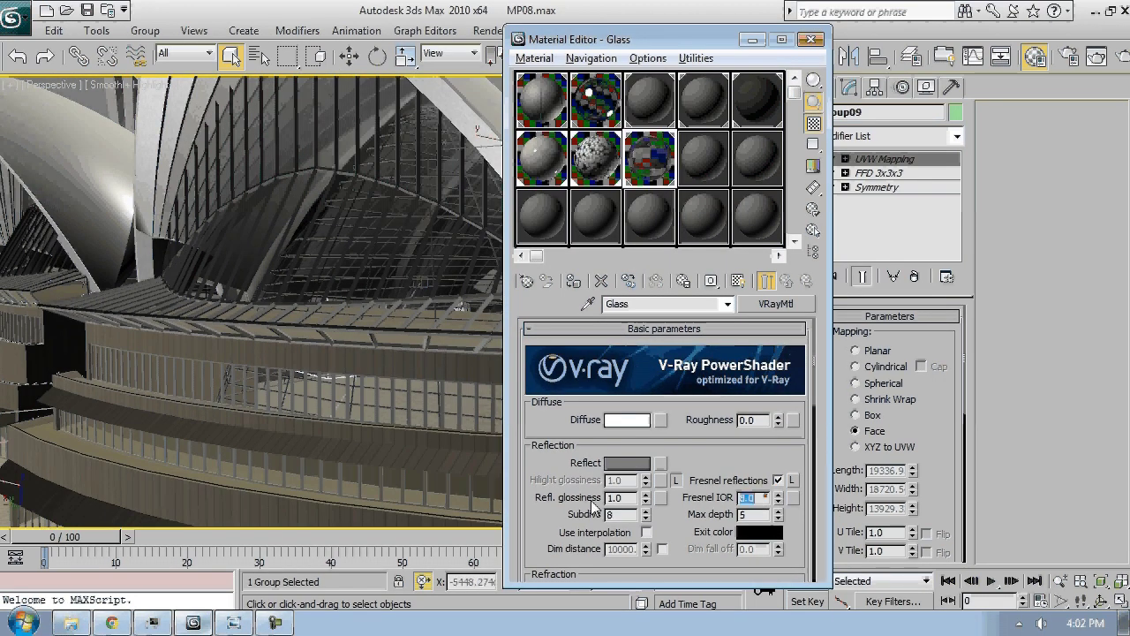
# Set the Glass material's refraction colour to a light grey of about 223 and enable Affect shadows
pyautogui.scroll(-5, 596, 508)
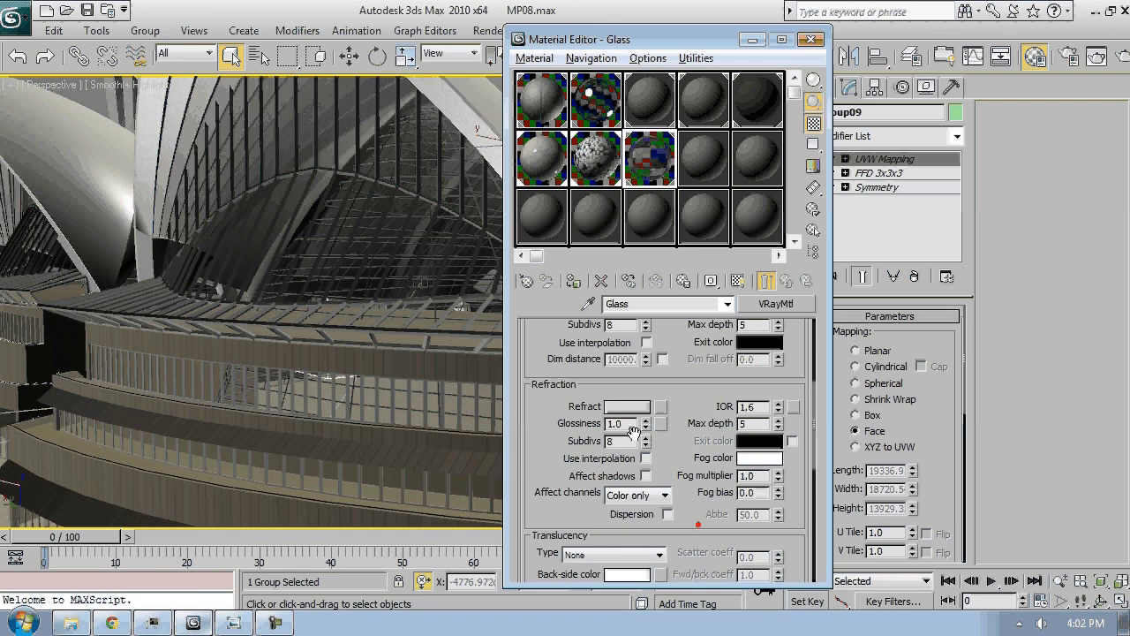
pyautogui.click(626, 406)
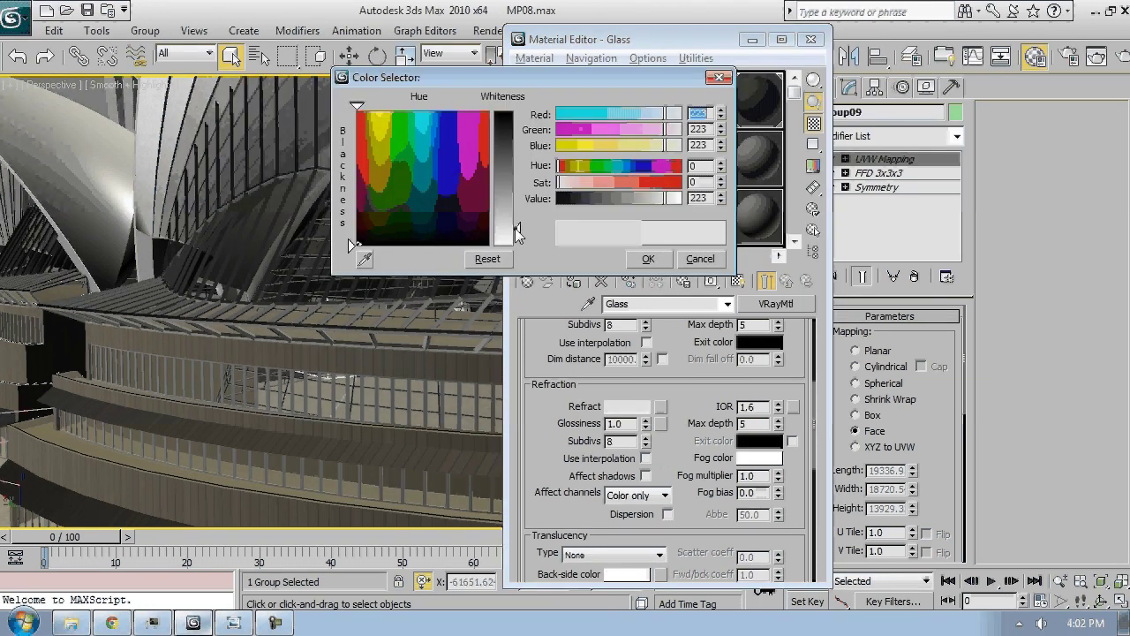
pyautogui.click(648, 258)
pyautogui.click(646, 475)
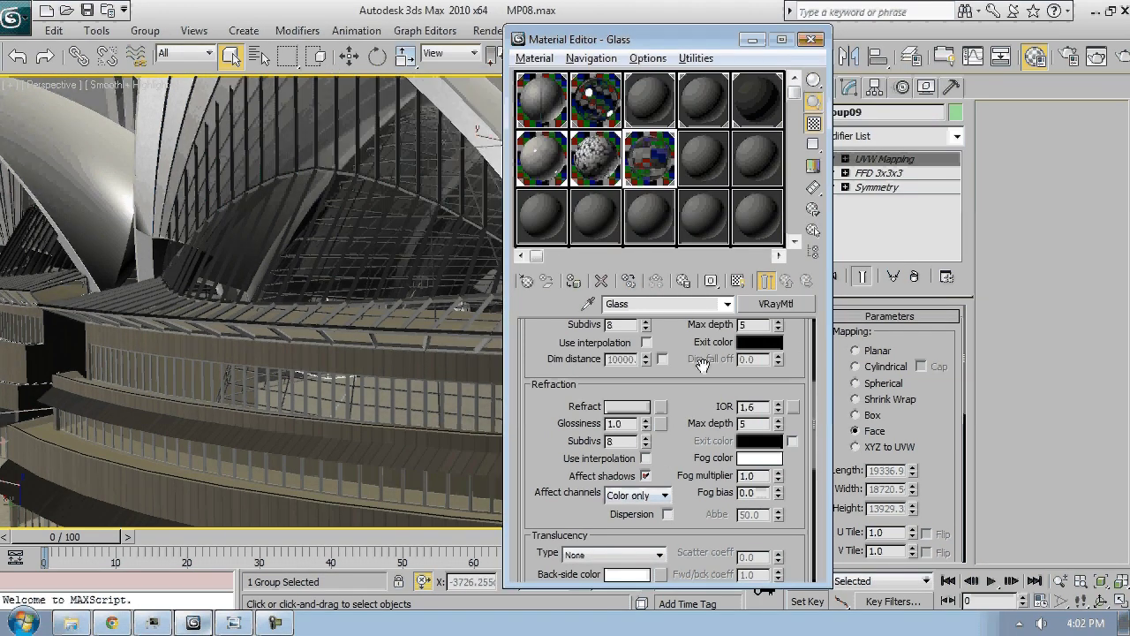
# Tint the Glass material's fog colour pale cyan by lowering red to about 234, and open the fog multiplier for editing
pyautogui.click(757, 458)
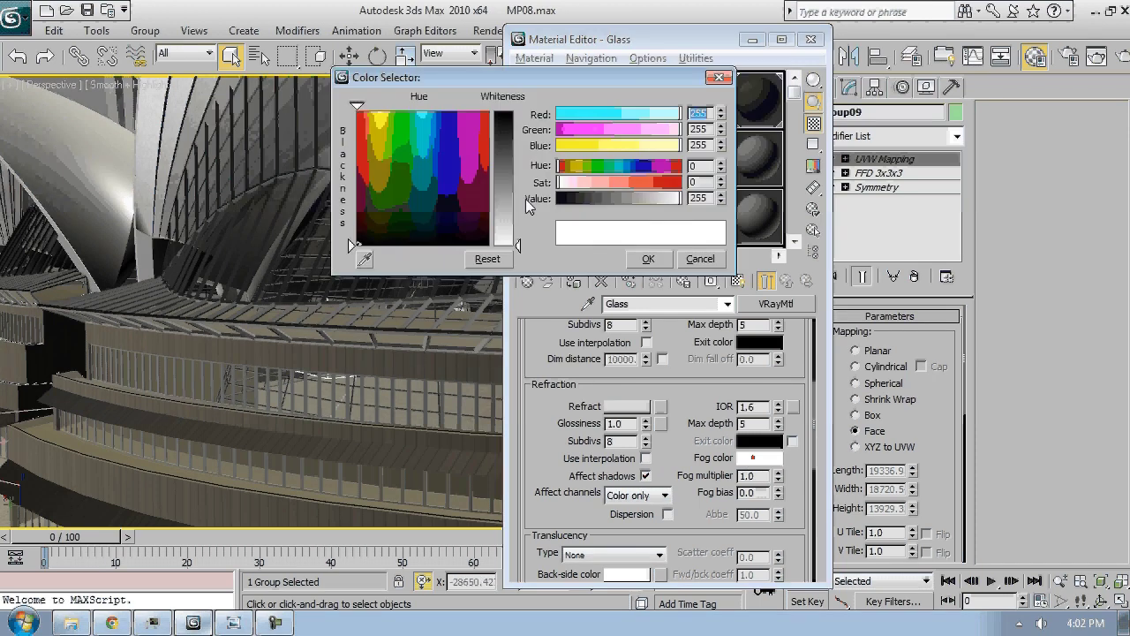
pyautogui.moveTo(679, 114); pyautogui.dragTo(669, 115)
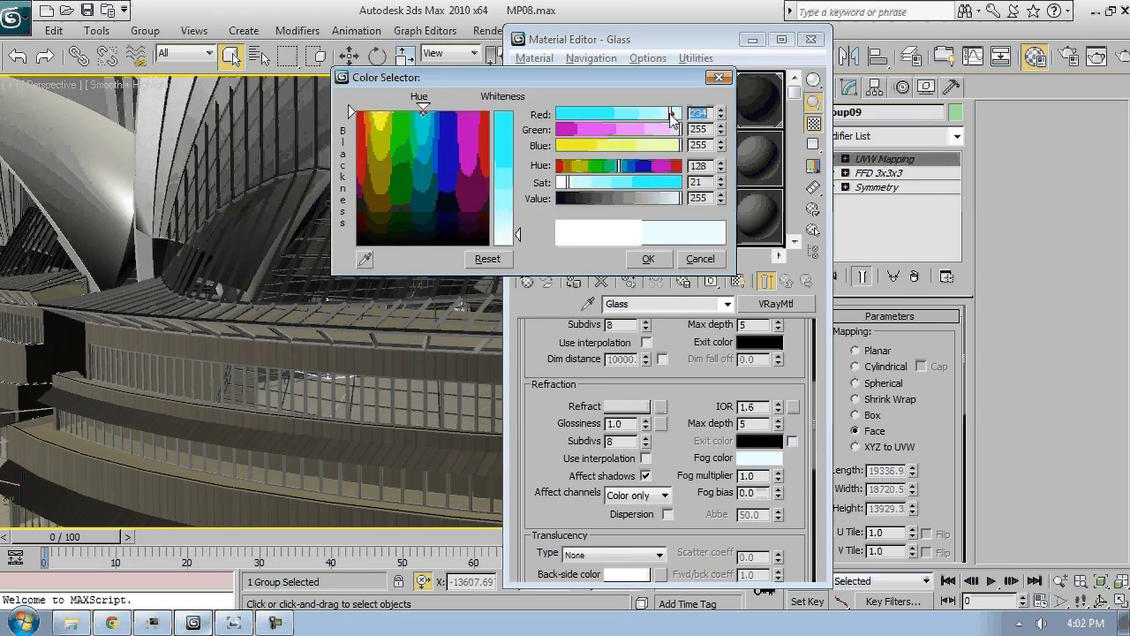
pyautogui.click(648, 259)
pyautogui.doubleClick(749, 476)
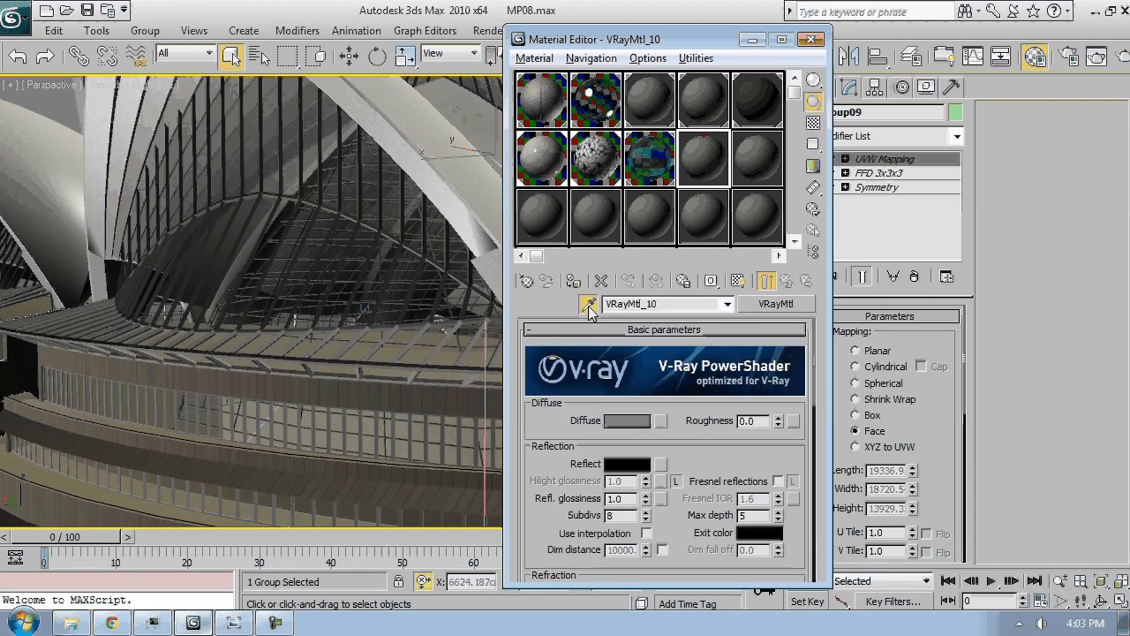
# Sample the material of the framing around the glass walls into the next unused slot, using wireframe display to reach it
pyautogui.click(588, 303)
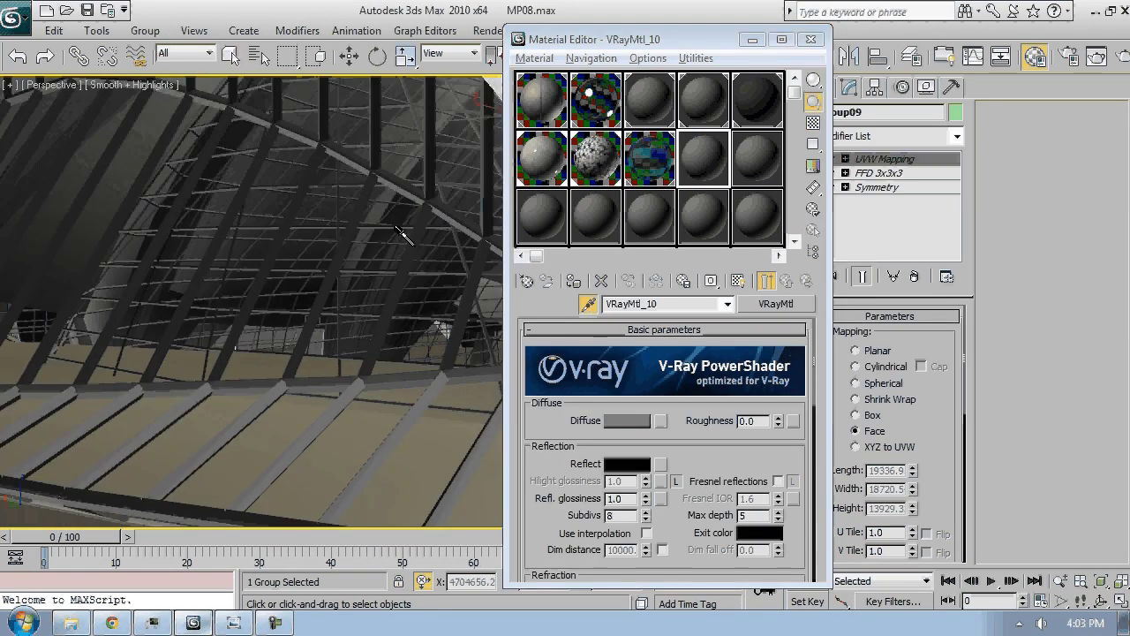
pyautogui.press('F3')
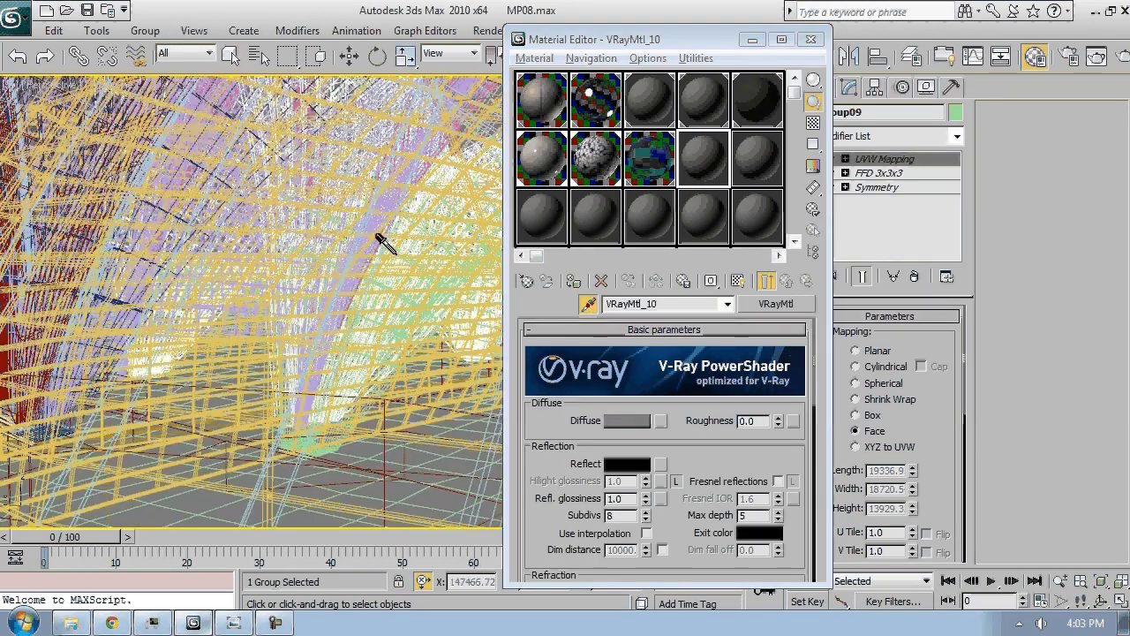
pyautogui.click(237, 488)
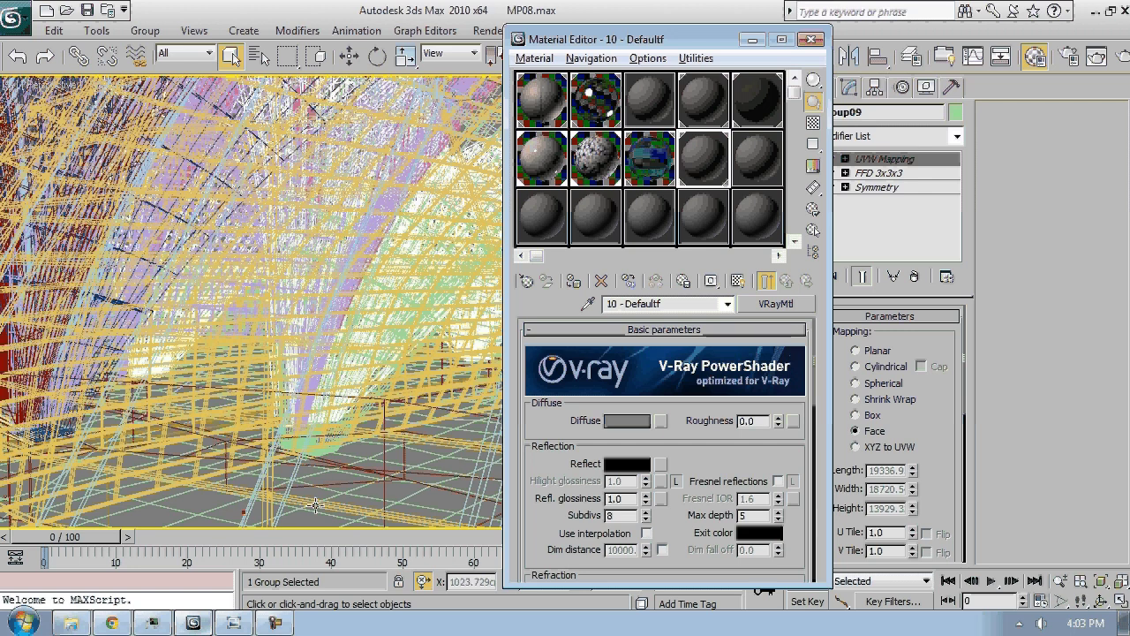
pyautogui.press('F3')
# Try green and magenta diffuse colours on the sampled framing material to identify which parts use it
pyautogui.click(623, 420)
pyautogui.click(391, 139)
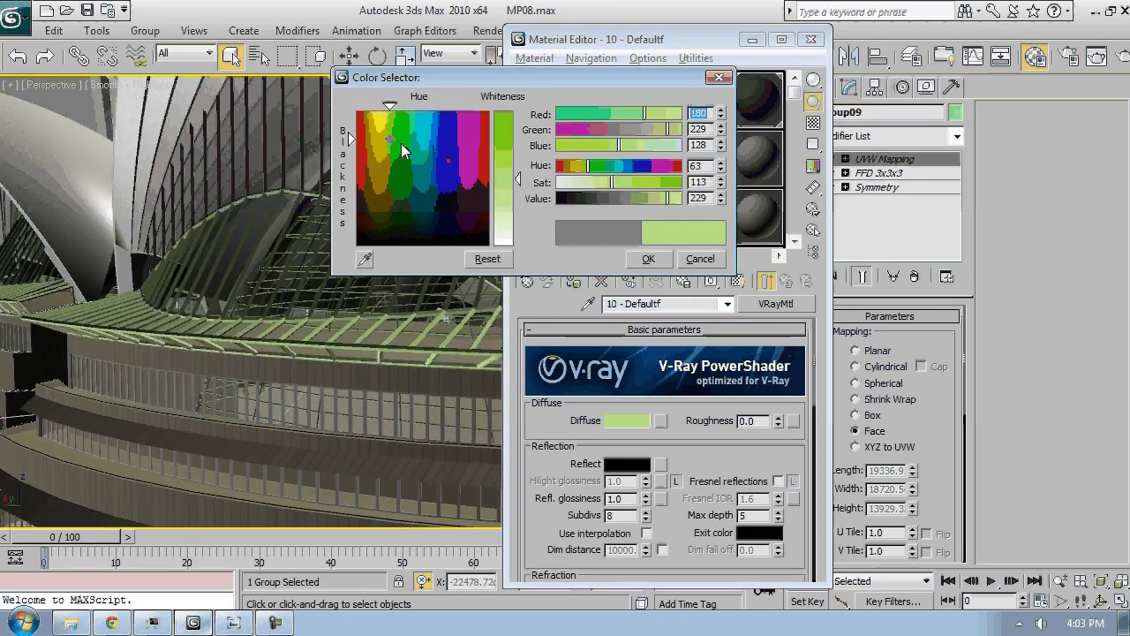
pyautogui.click(467, 172)
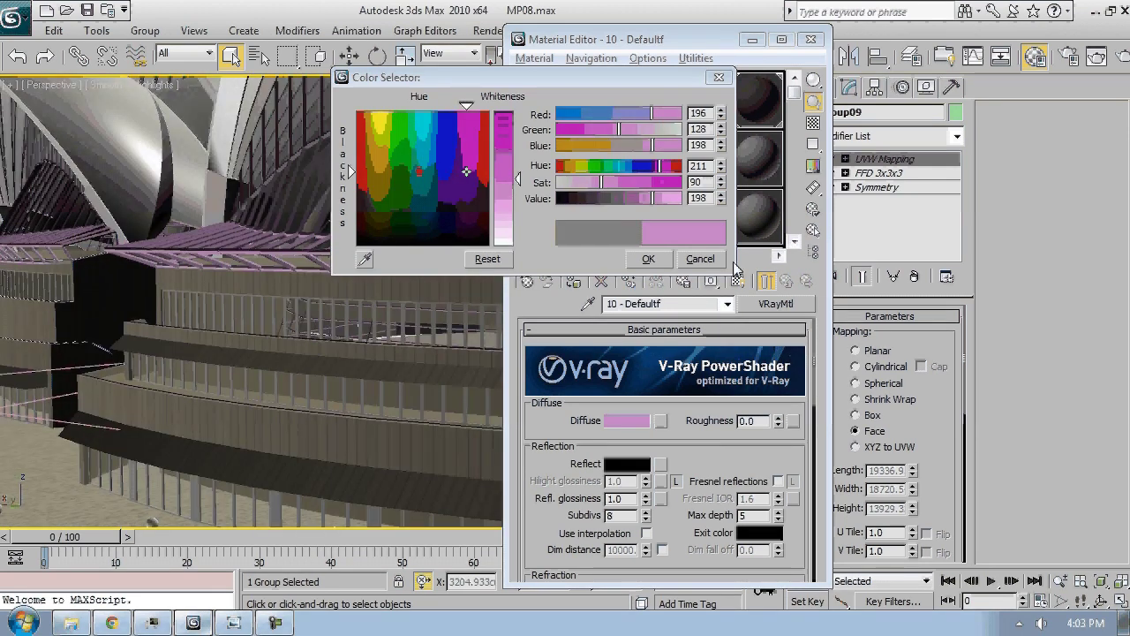
# Check the Sydney_Opera_House_Night photo in Windows Photo Viewer, and set the framing material's diffuse colour to a dark olive grey
pyautogui.click(234, 623)
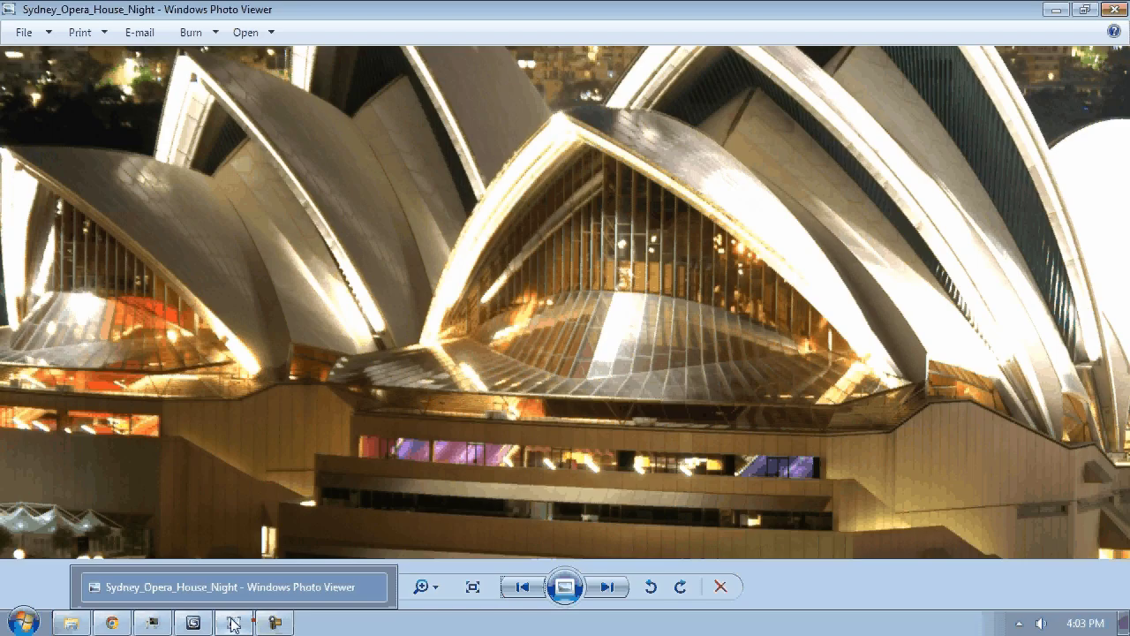
pyautogui.click(234, 623)
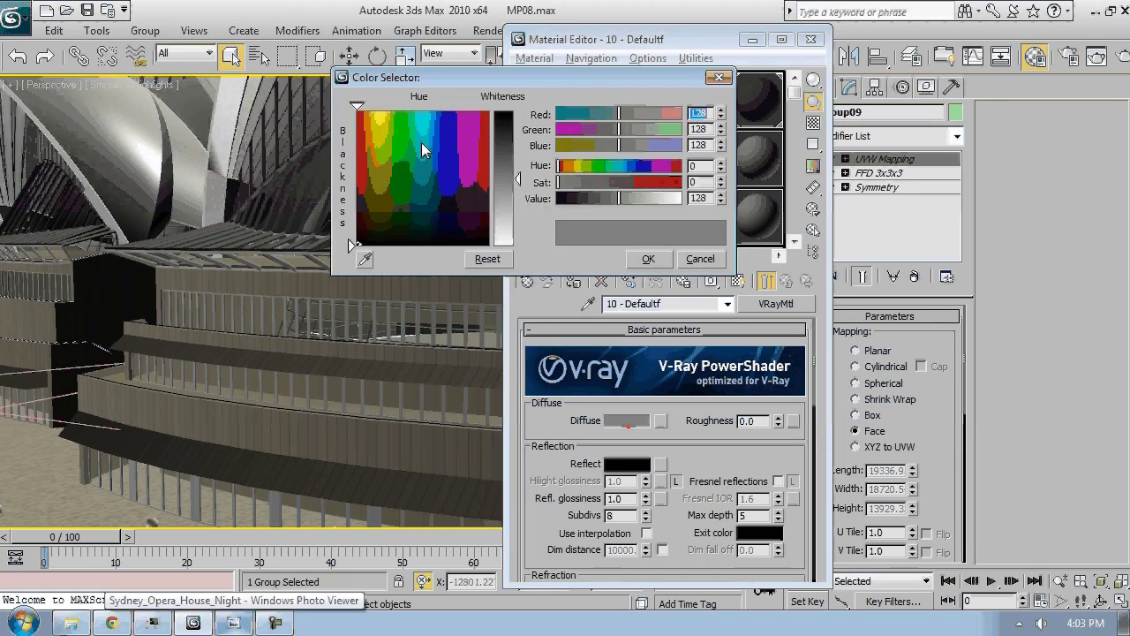
pyautogui.click(386, 222)
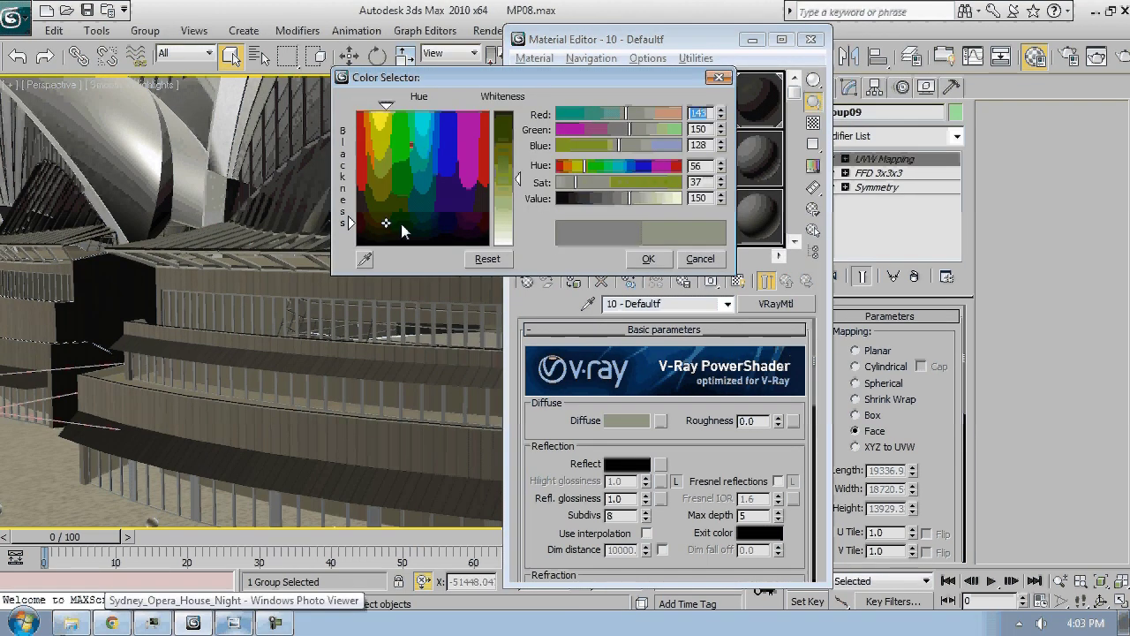
pyautogui.moveTo(609, 203); pyautogui.dragTo(601, 198)
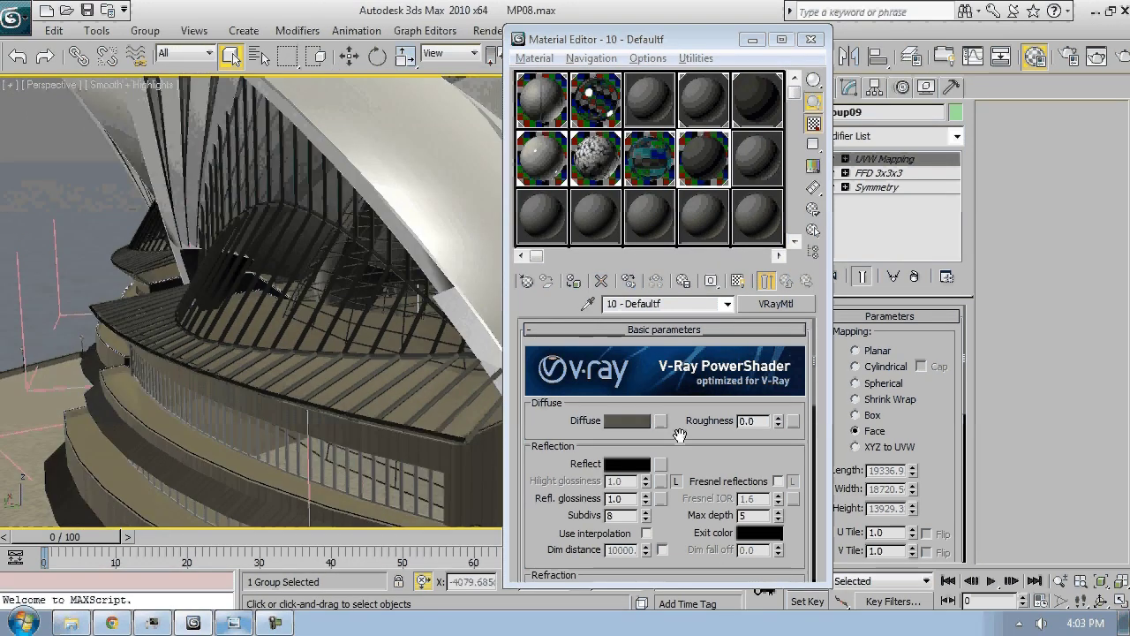
# Give the framing material a grey reflection colour, 0.9 reflection glossiness, and Fresnel reflections with an IOR of 10
pyautogui.click(627, 464)
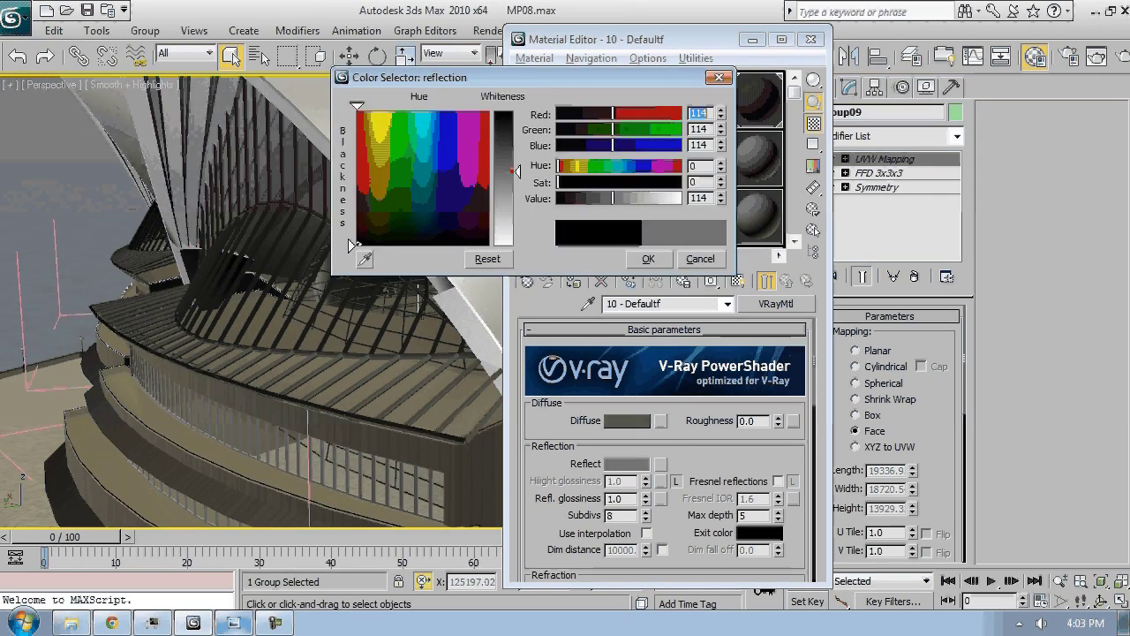
pyautogui.click(648, 258)
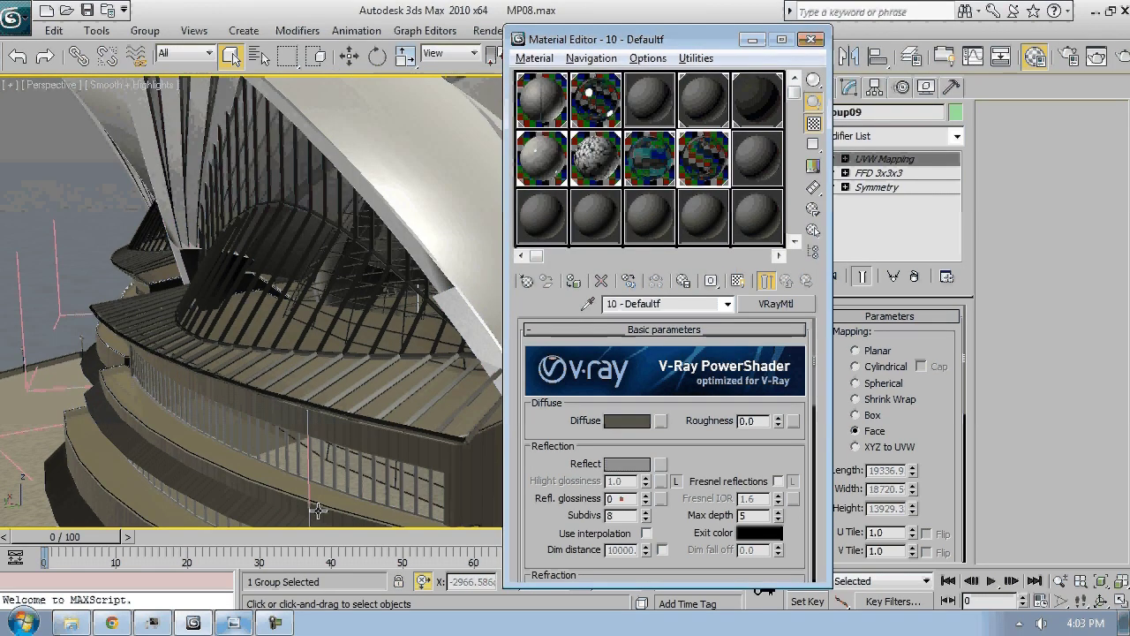
pyautogui.write('0.9')
pyautogui.click(778, 481)
pyautogui.click(793, 483)
pyautogui.moveTo(557, 557); pyautogui.dragTo(554, 415)
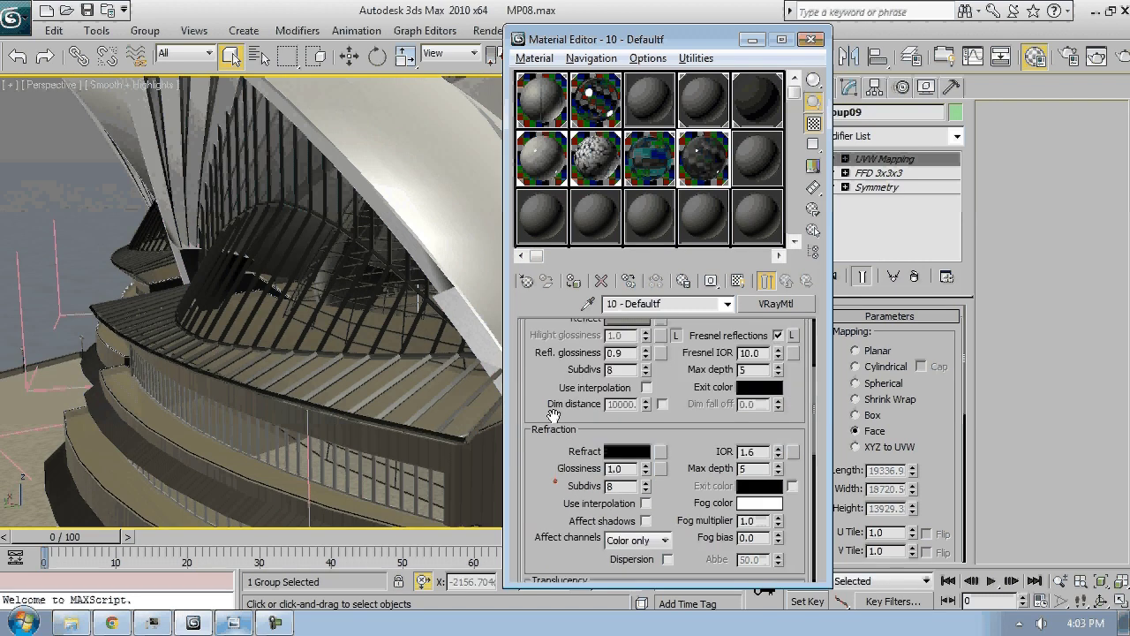
# Set the framing material's diffuse colour to RGB 52, 55, 47, and save the scene from the VRayPhysicalCamera01 view
pyautogui.scroll(3, 554, 415)
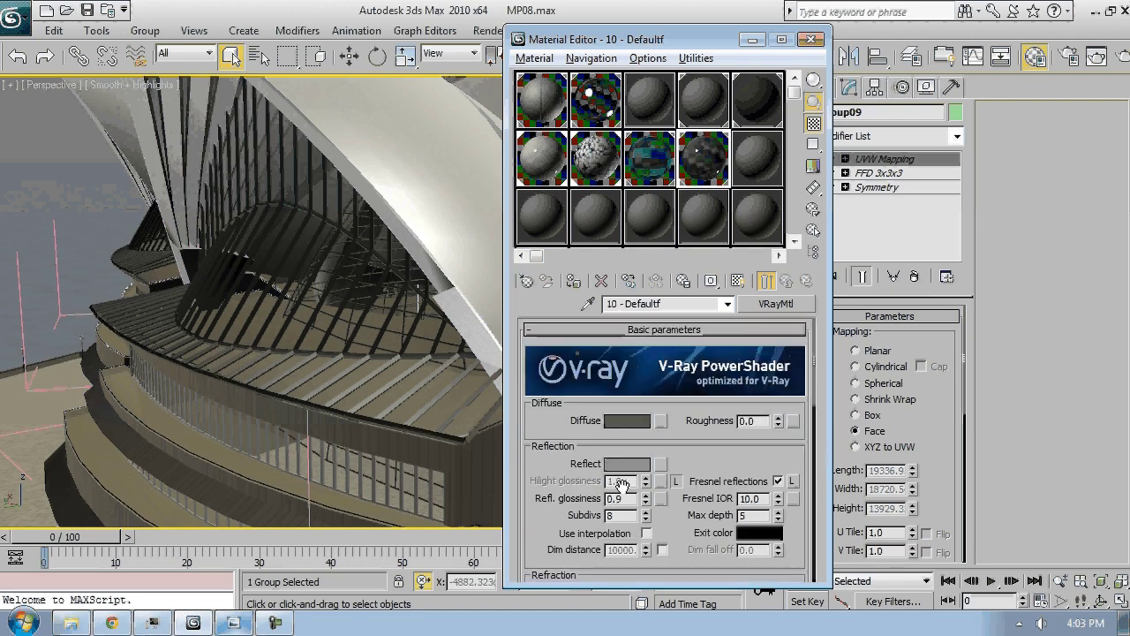
pyautogui.click(627, 420)
pyautogui.moveTo(598, 198); pyautogui.dragTo(582, 198)
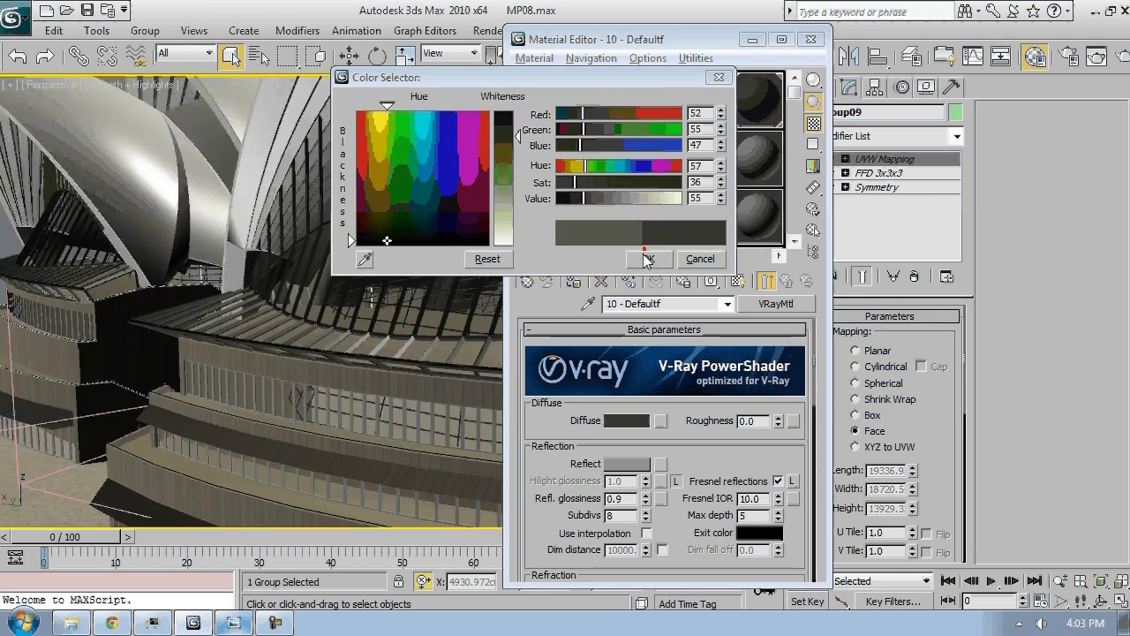
pyautogui.click(648, 257)
pyautogui.press('c')
pyautogui.hotkey('ctrl', 's')
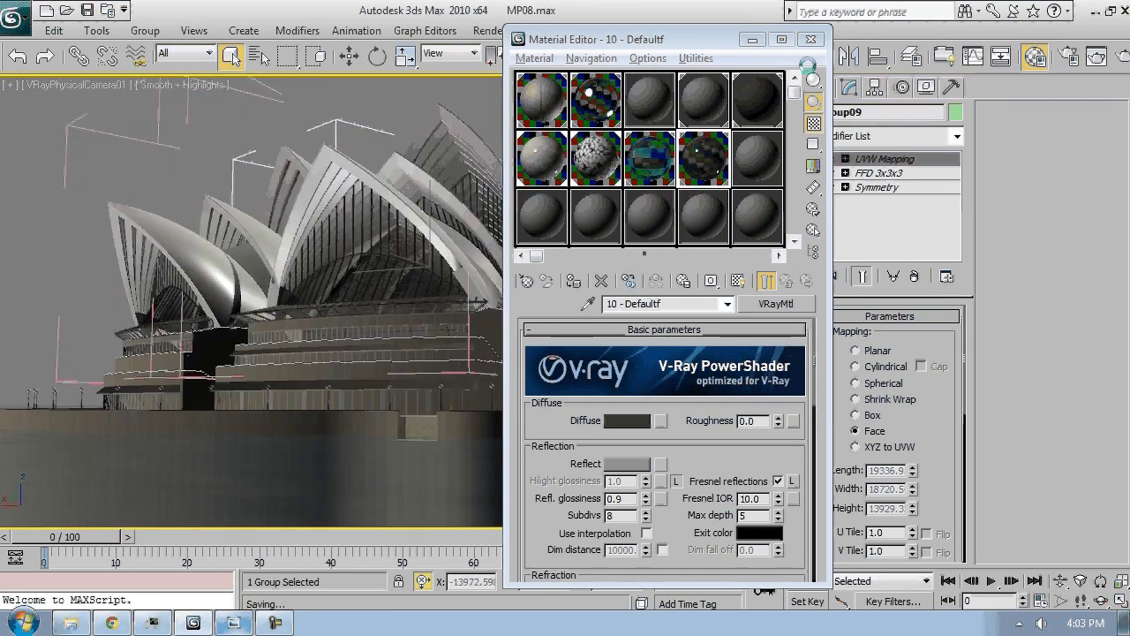
pyautogui.press('m')
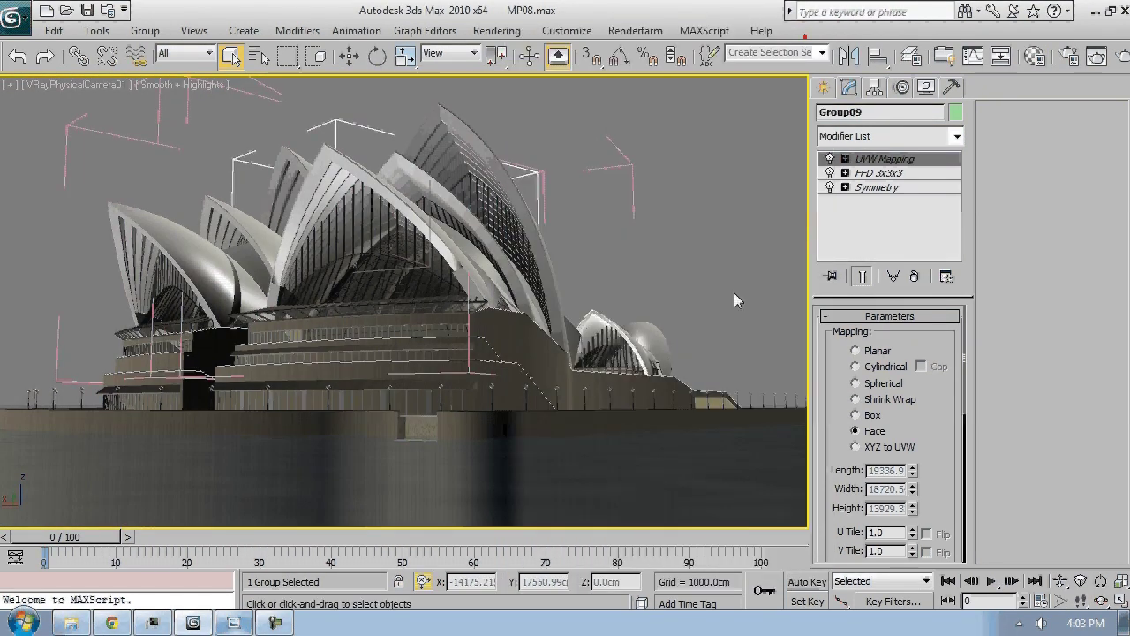
# Walk, dolly and pan the VRayPhysicalCamera01 view so the Opera House sits slightly larger and centred above the water
pyautogui.click(1079, 602)
pyautogui.moveTo(634, 388); pyautogui.dragTo(619, 387)
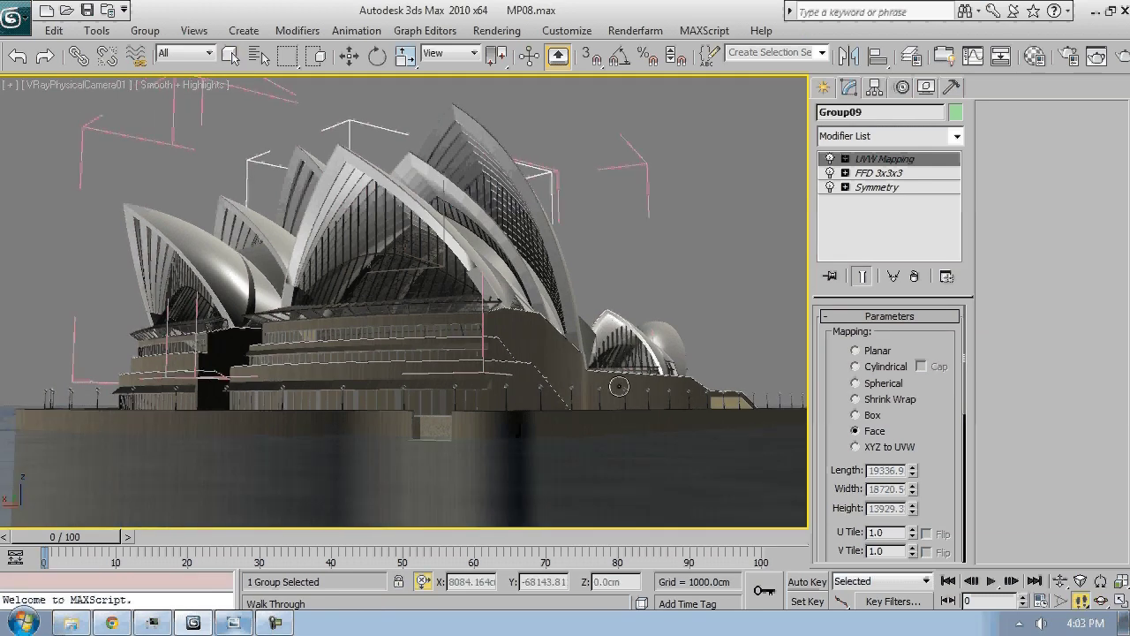
pyautogui.rightClick(619, 386)
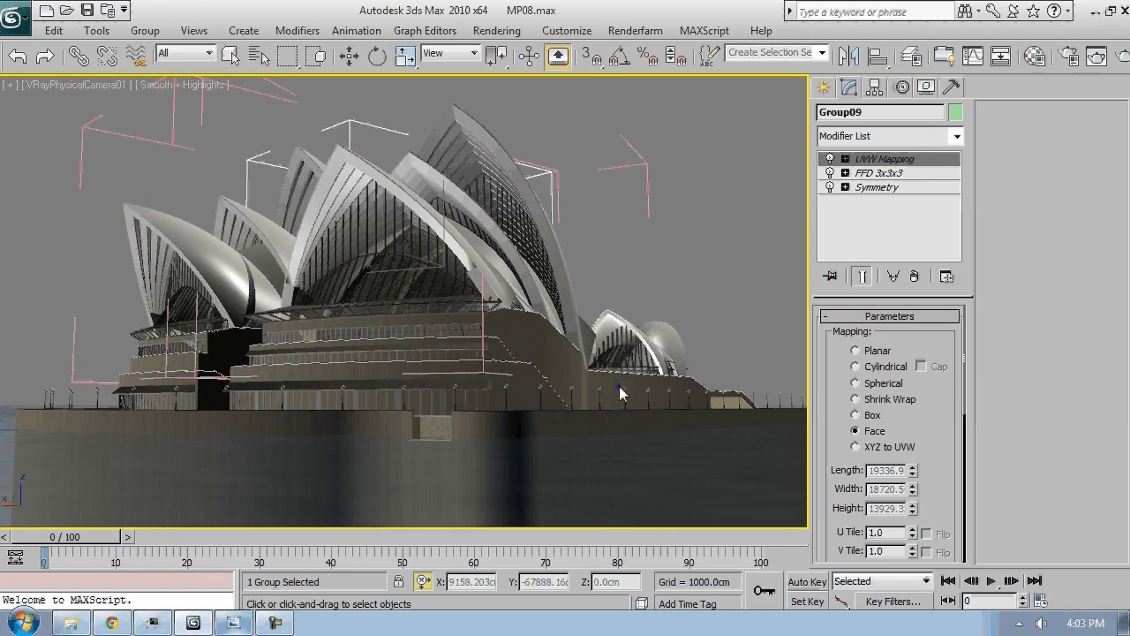
pyautogui.click(1060, 581)
pyautogui.moveTo(437, 451); pyautogui.dragTo(437, 431)
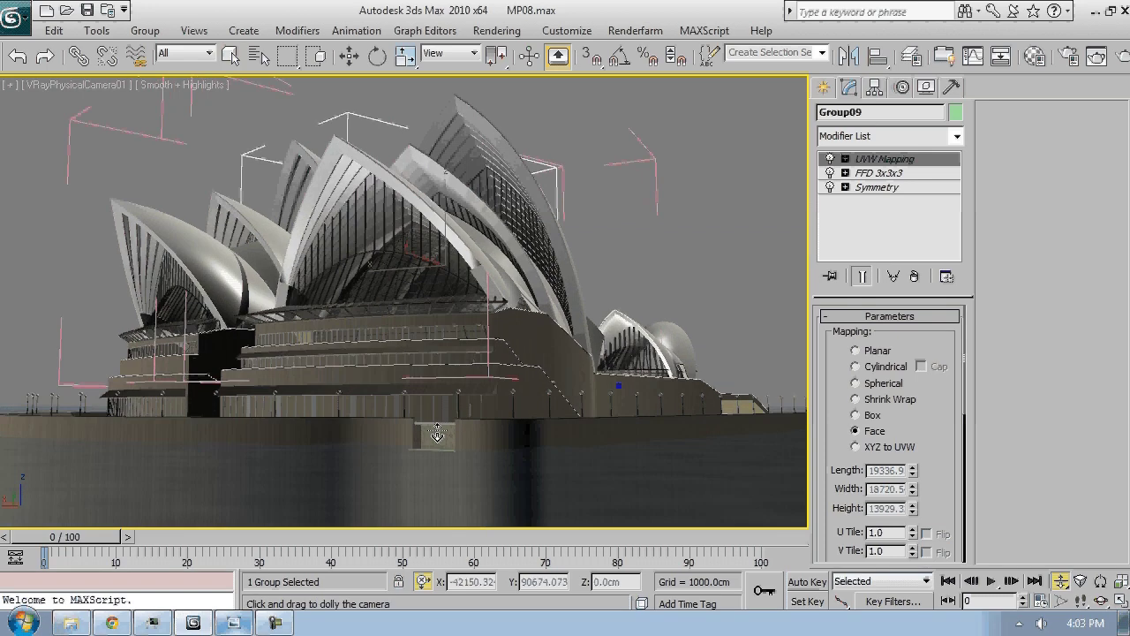
pyautogui.rightClick(437, 432)
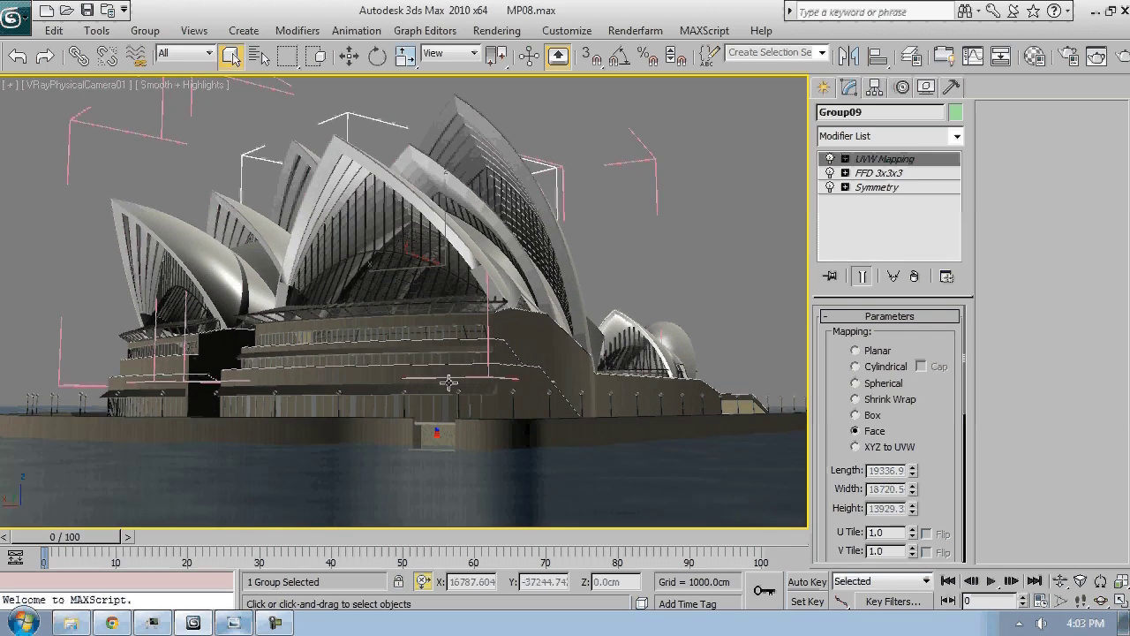
pyautogui.moveTo(449, 381); pyautogui.dragTo(460, 381, button='middle')
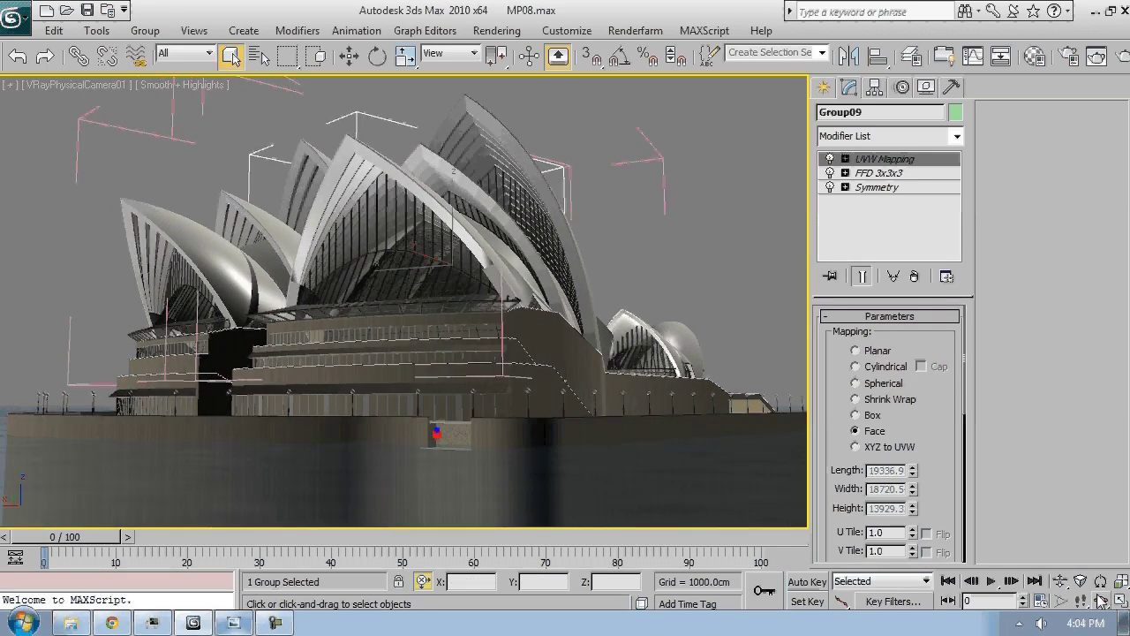
pyautogui.click(1060, 580)
pyautogui.moveTo(789, 477); pyautogui.dragTo(727, 478)
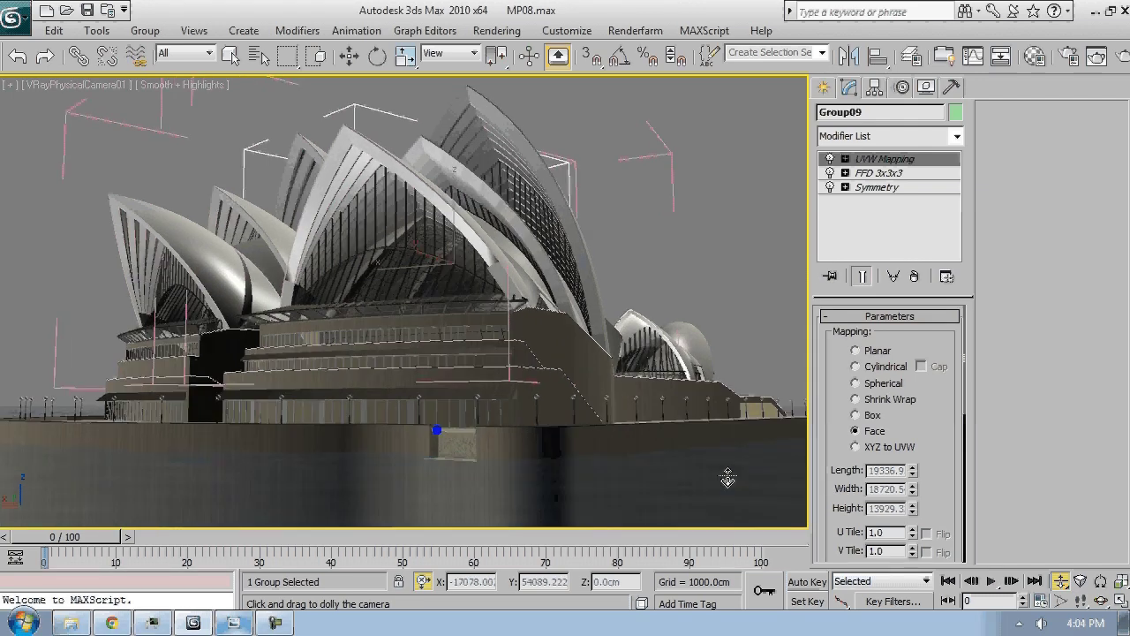
pyautogui.rightClick(727, 479)
pyautogui.moveTo(626, 409); pyautogui.dragTo(623, 417, button='middle')
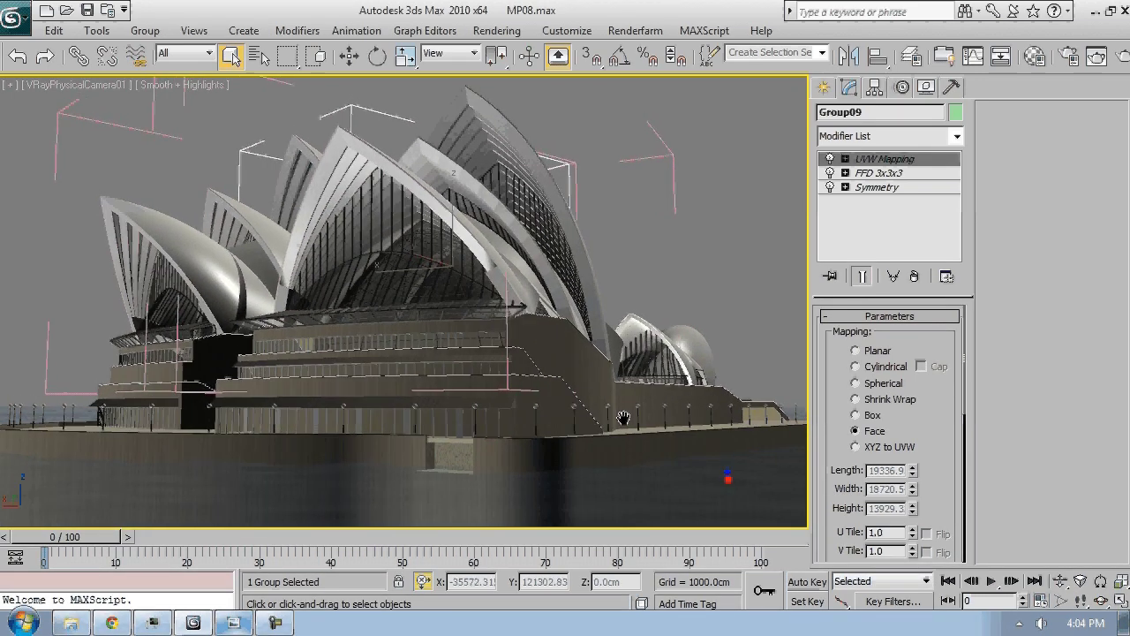
# Orbit the camera slightly around the building, dolly in a little more and pan to rebalance the framing
pyautogui.click(1102, 600)
pyautogui.moveTo(786, 507); pyautogui.dragTo(779, 506)
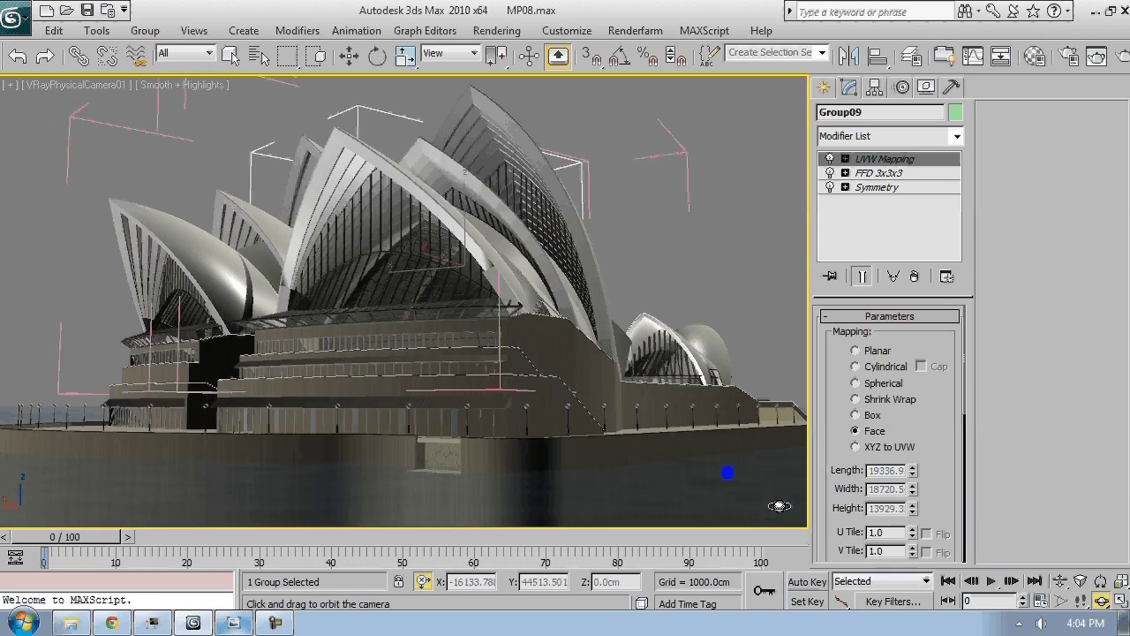
pyautogui.rightClick(781, 505)
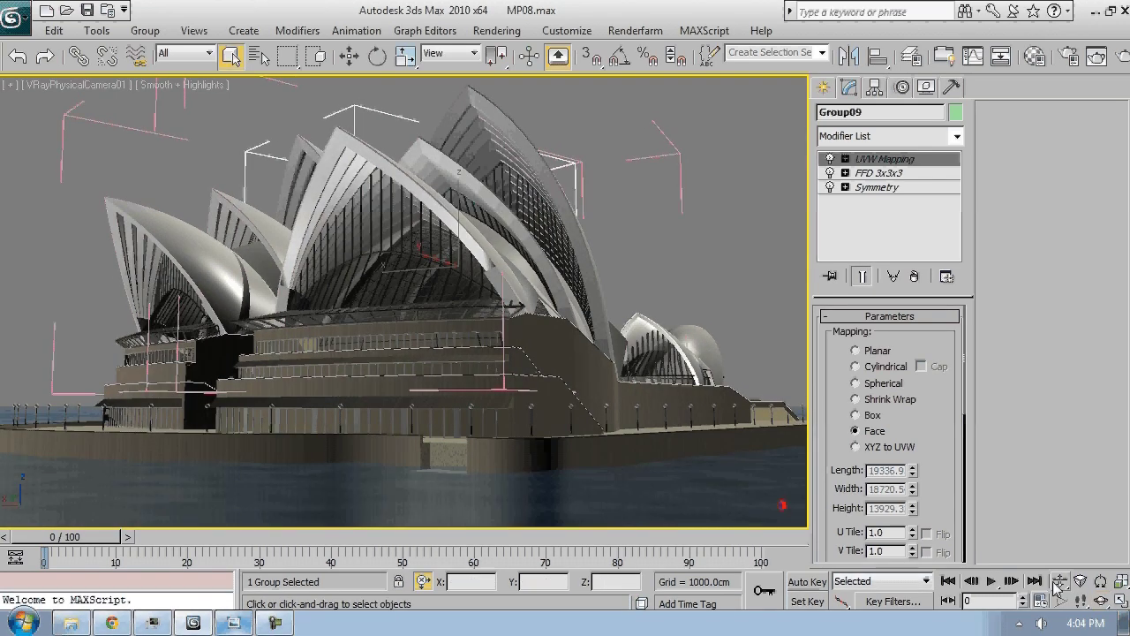
pyautogui.click(1060, 584)
pyautogui.moveTo(757, 491); pyautogui.dragTo(757, 482)
pyautogui.rightClick(757, 481)
pyautogui.moveTo(653, 414); pyautogui.dragTo(650, 418, button='middle')
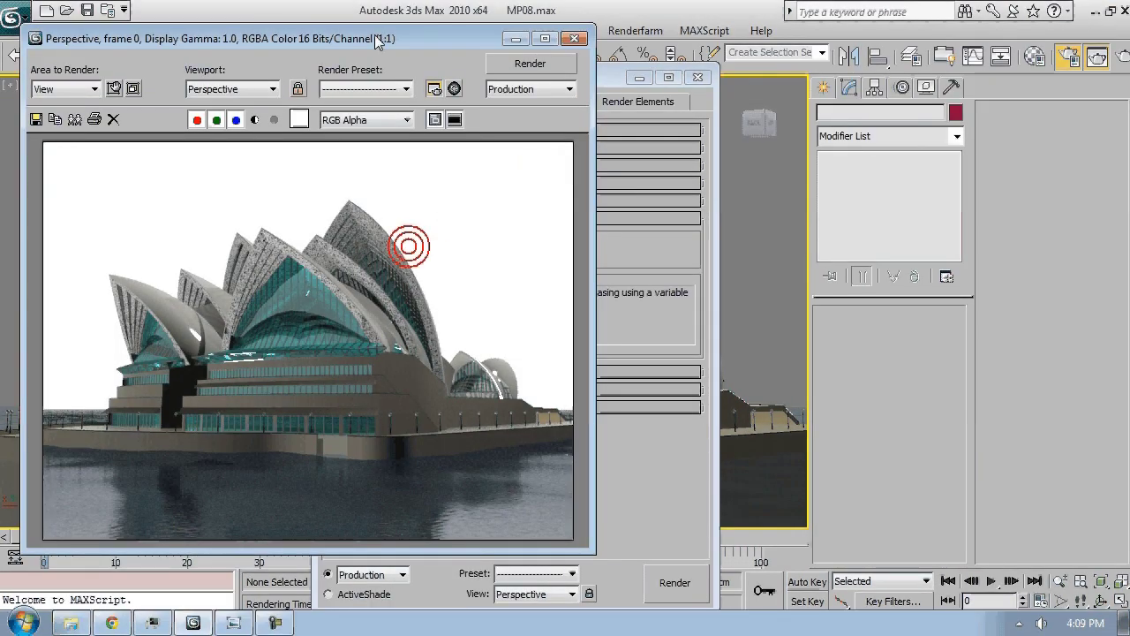
# Place the finished render beside the Material Editor and examine the Glass and Water materials against it
pyautogui.moveTo(375, 35); pyautogui.dragTo(400, 51)
pyautogui.click(699, 76)
pyautogui.click(1035, 55)
pyautogui.moveTo(647, 33); pyautogui.dragTo(843, 32)
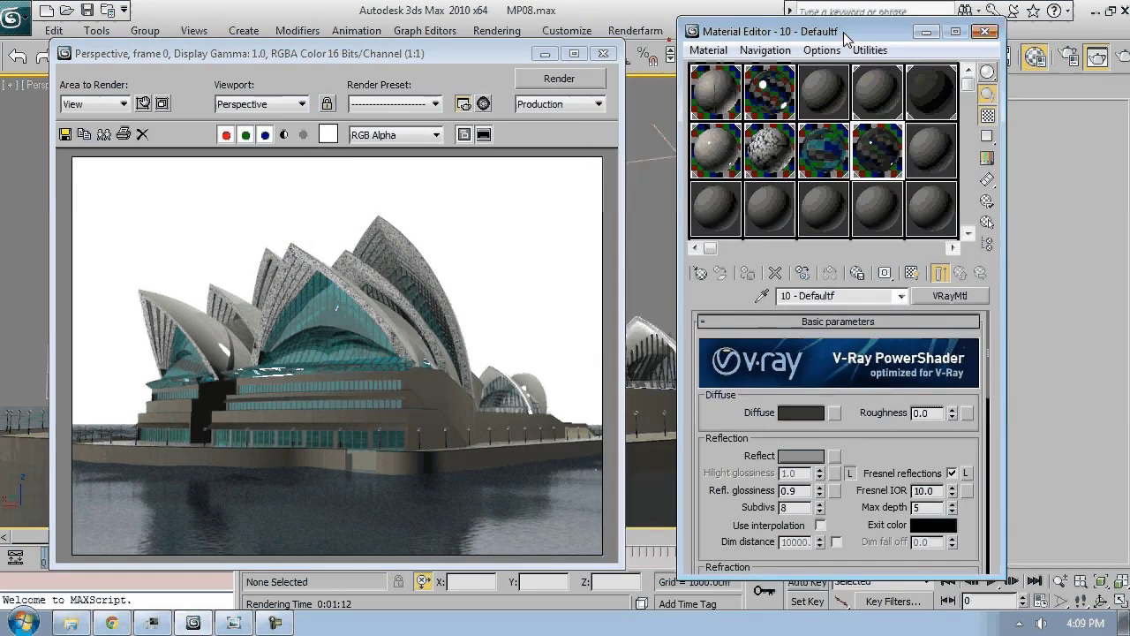
pyautogui.click(843, 152)
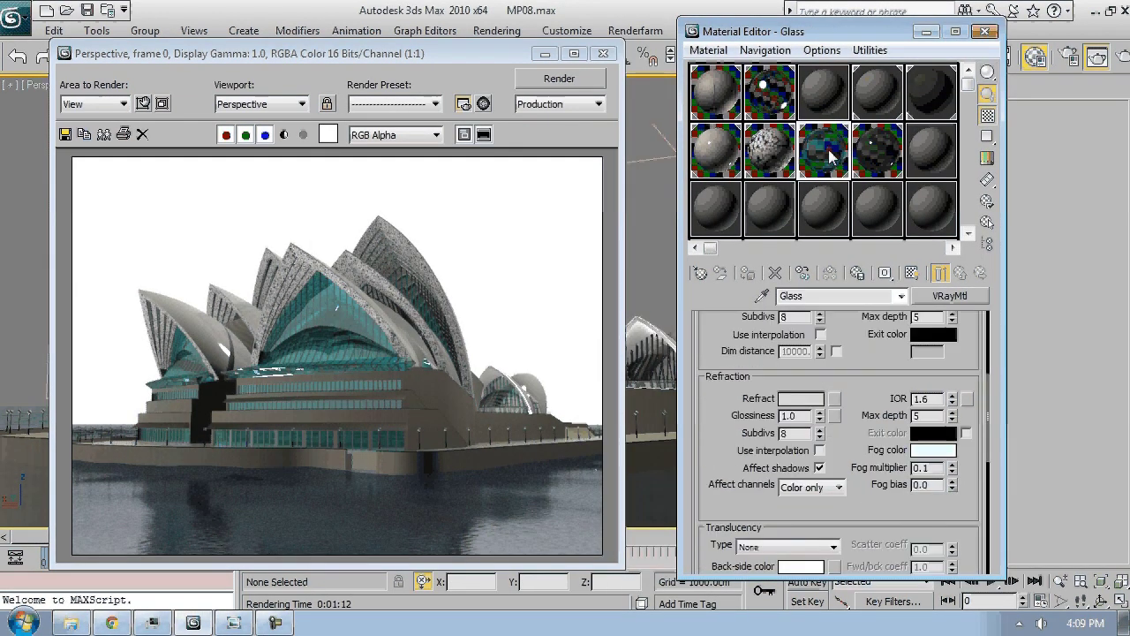
pyautogui.click(769, 92)
pyautogui.doubleClick(823, 296)
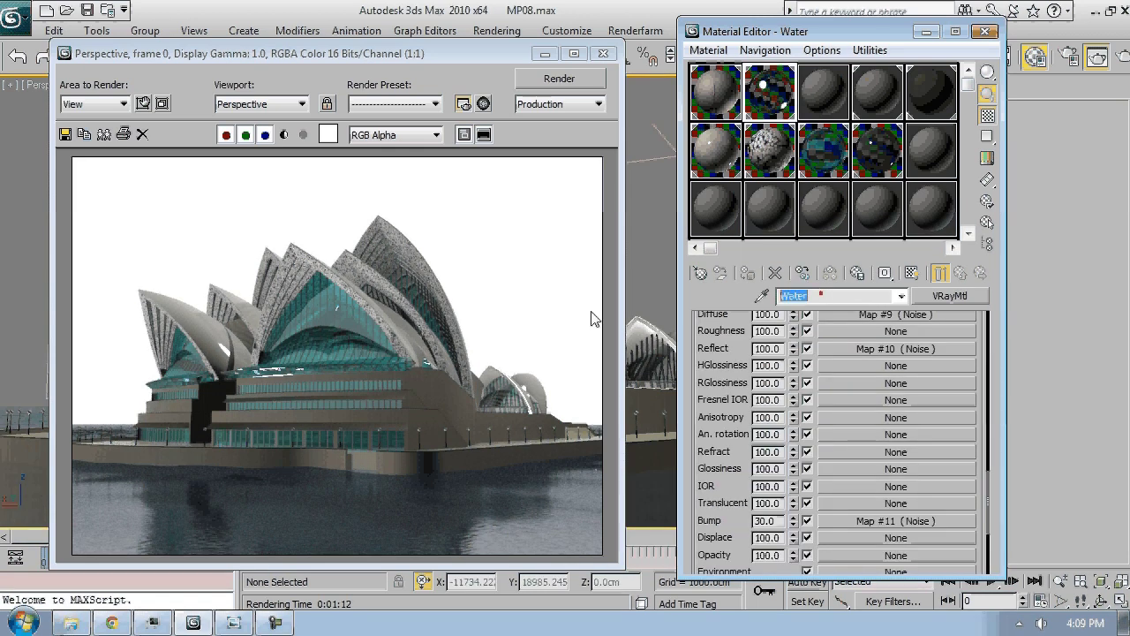
pyautogui.click(465, 495)
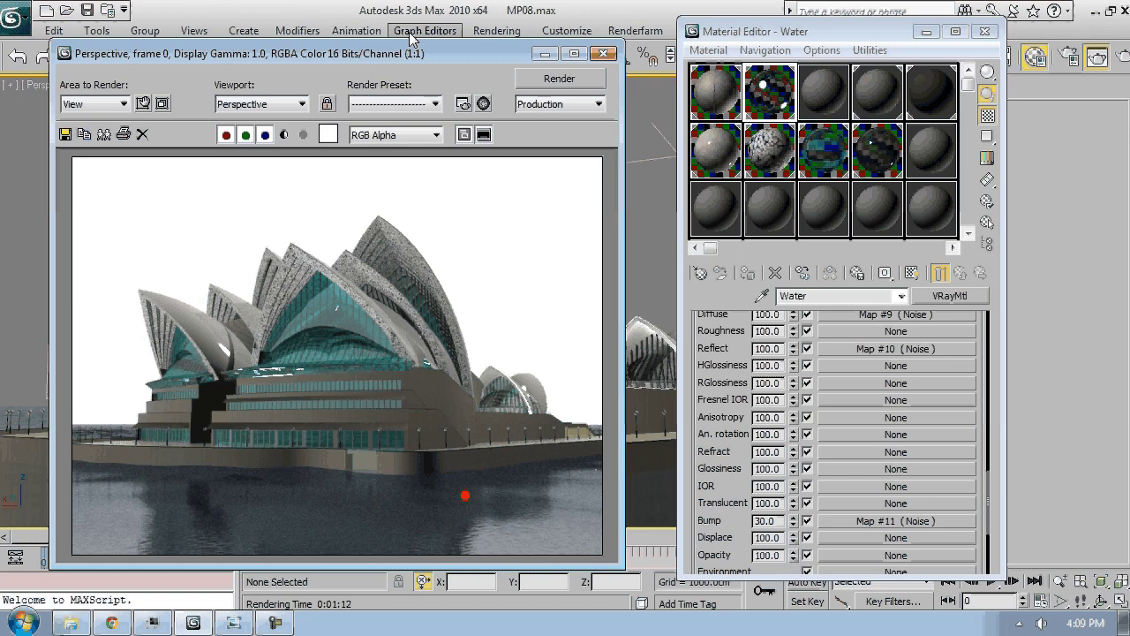
# Select the Water plane and scale its UVW Mapping gizmo to about 497% in X and Y
pyautogui.click(546, 53)
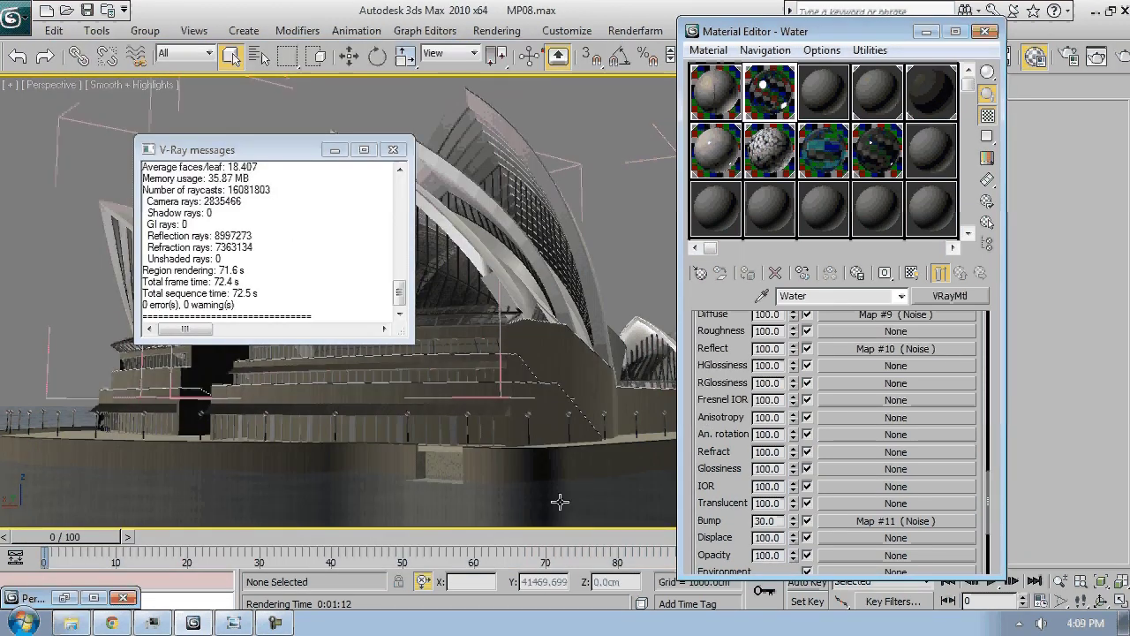
pyautogui.click(560, 502)
pyautogui.click(926, 31)
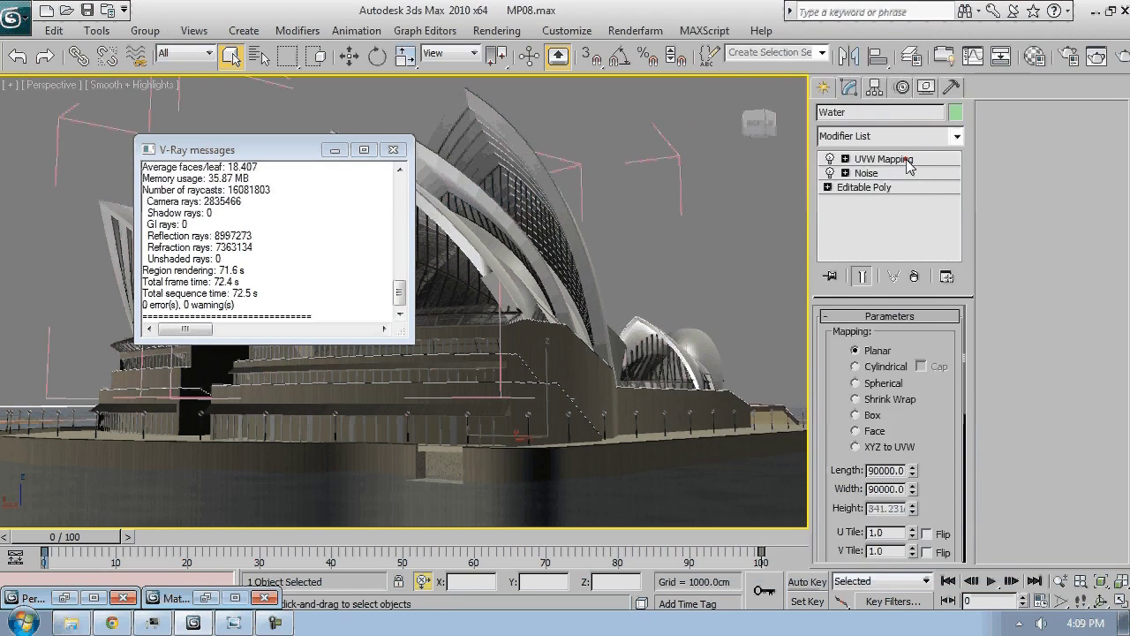
pyautogui.click(909, 164)
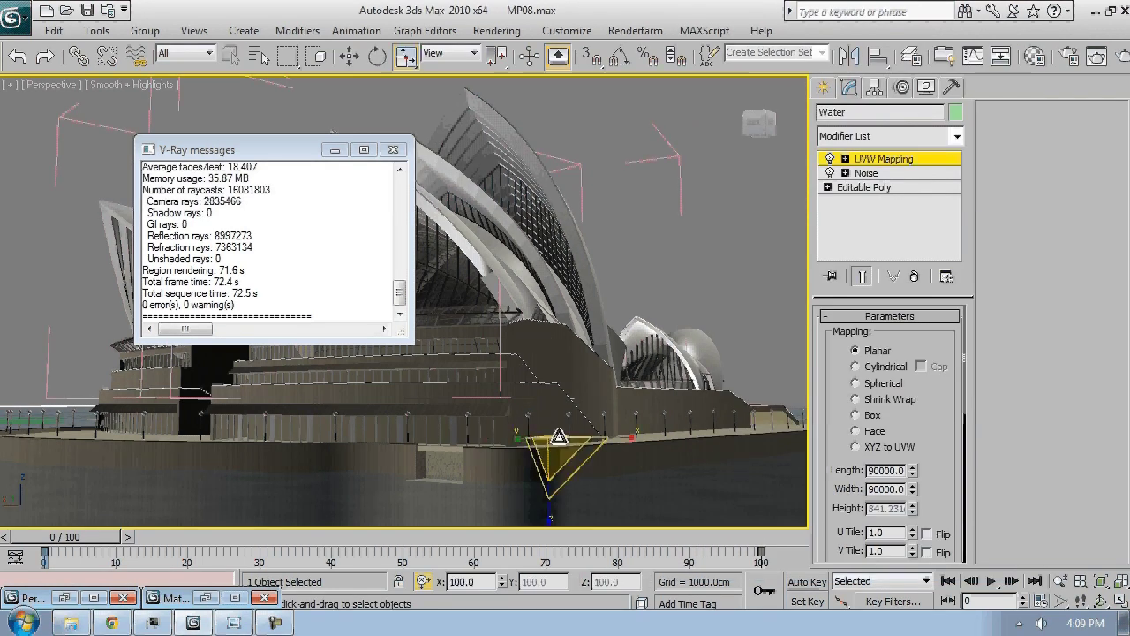
pyautogui.moveTo(559, 436); pyautogui.dragTo(556, 464)
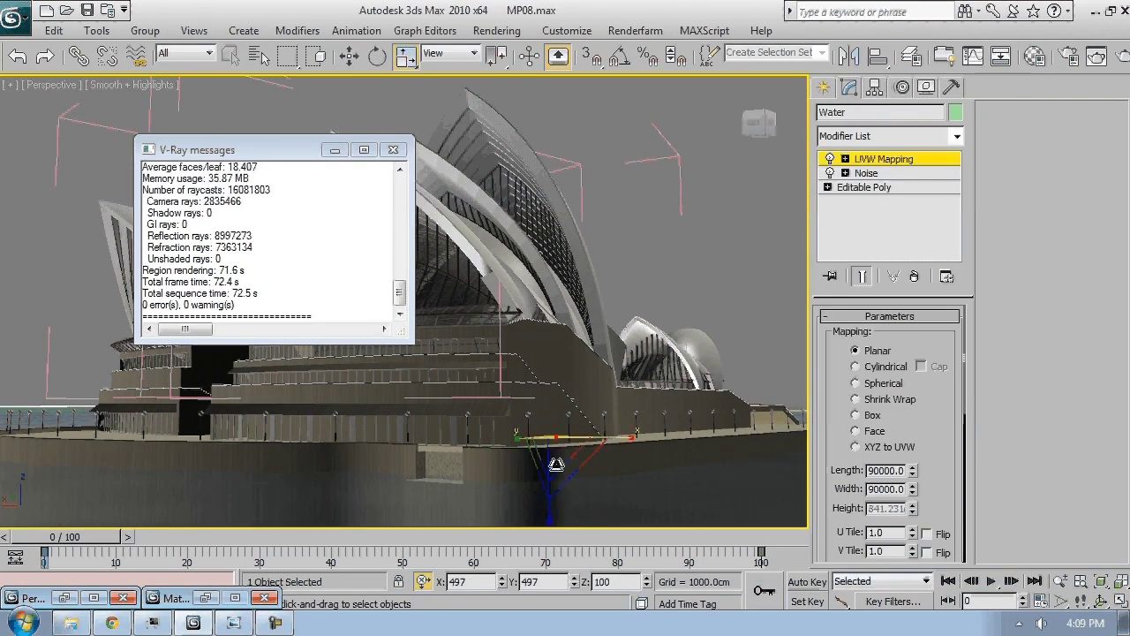
# Compare the water in the last render with the Water material's noise maps
pyautogui.click(206, 598)
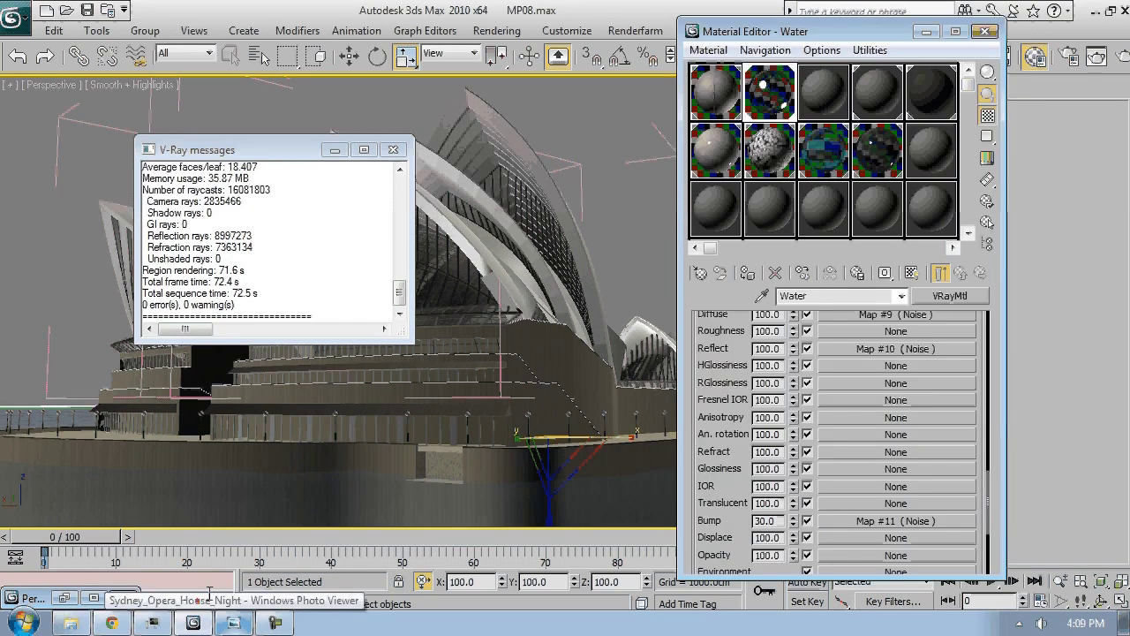
pyautogui.click(66, 599)
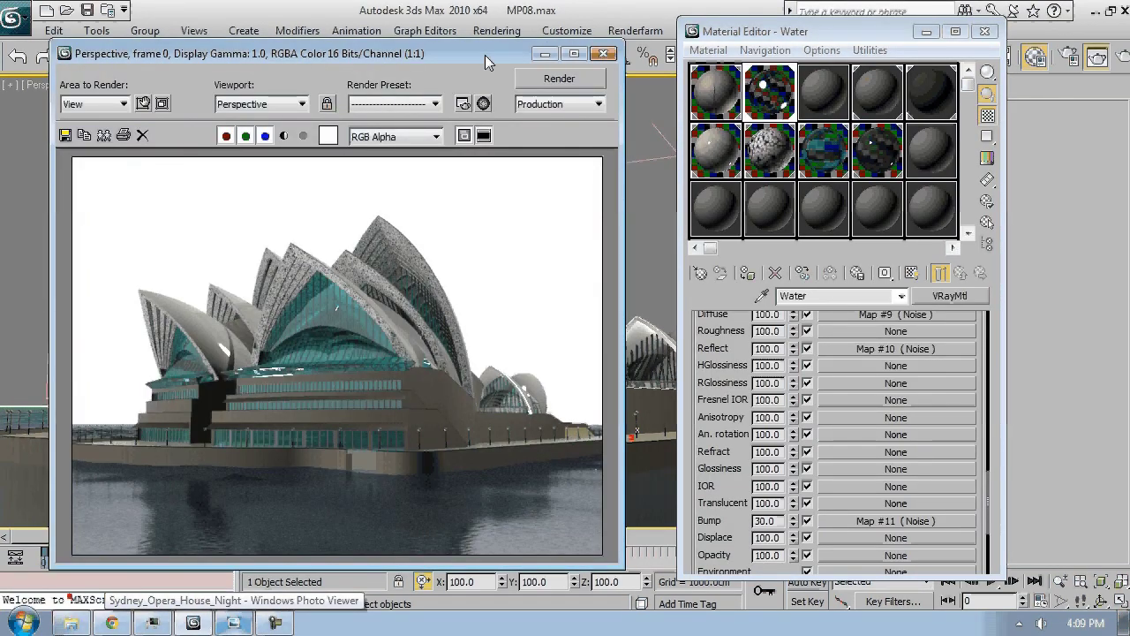
pyautogui.moveTo(485, 54); pyautogui.dragTo(299, 53)
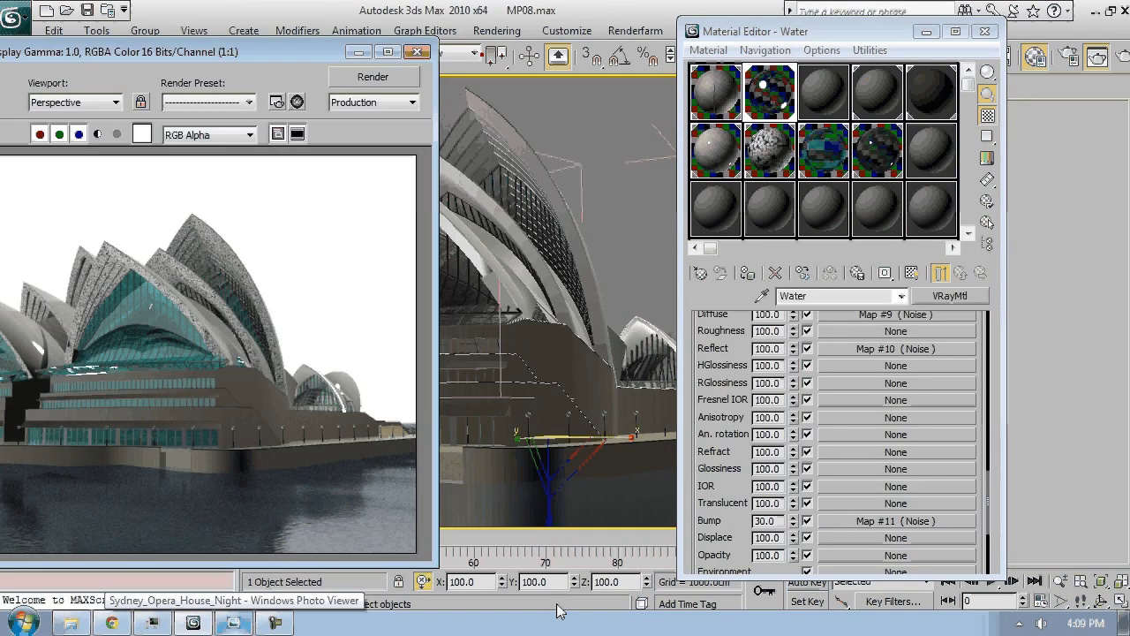
pyautogui.click(985, 31)
# Set the Z strength of the Water plane's Noise modifier to 500 cm
pyautogui.click(870, 173)
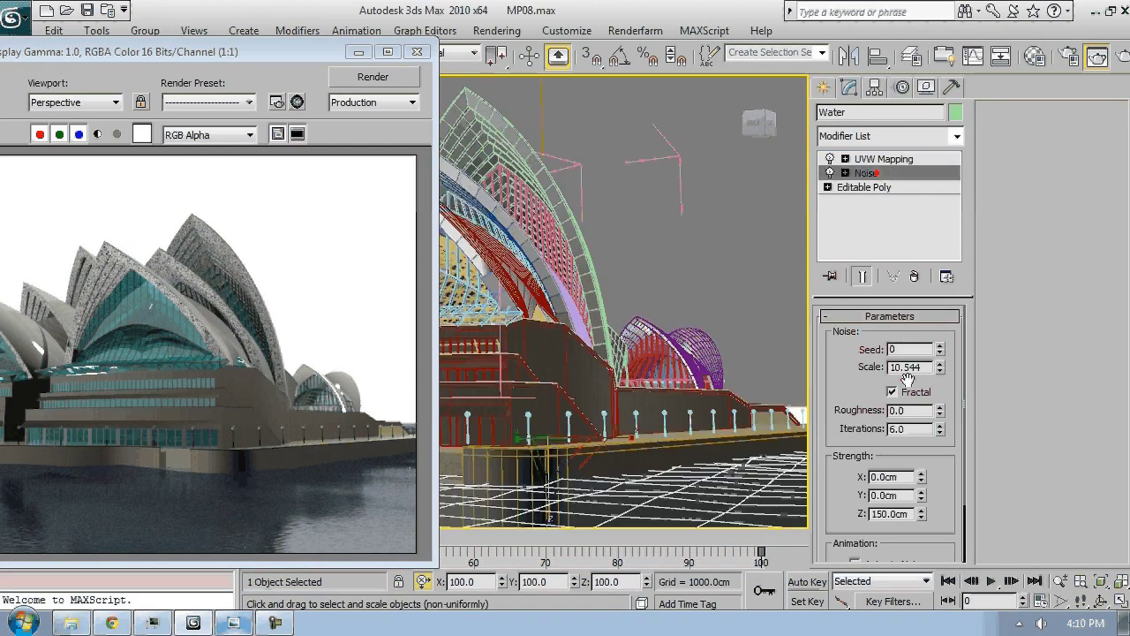
pyautogui.click(417, 52)
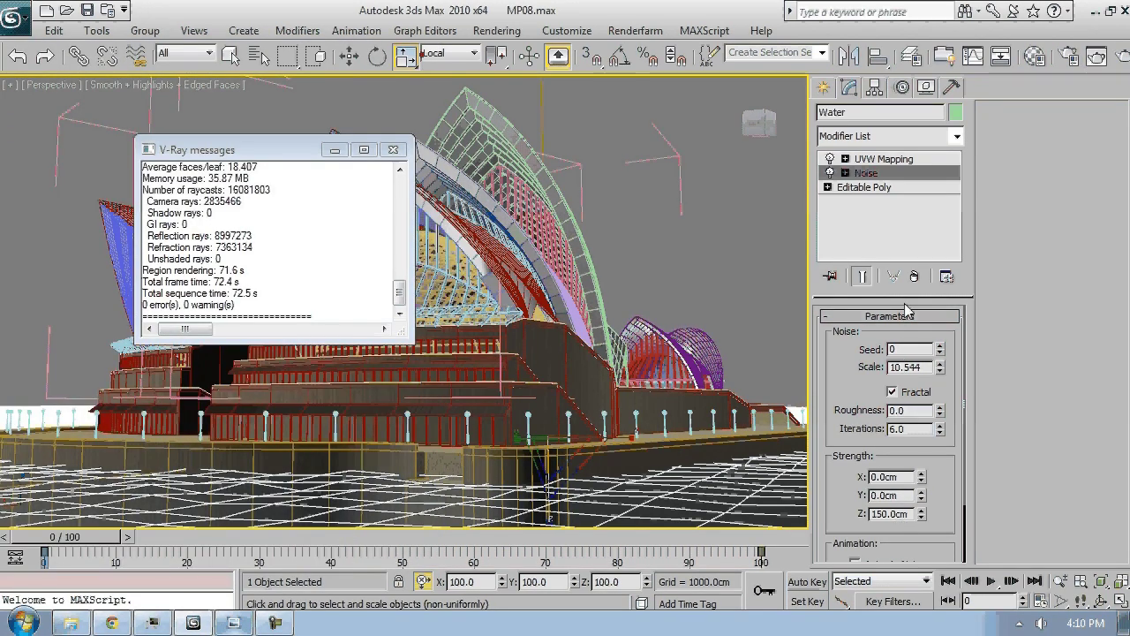
pyautogui.doubleClick(912, 515)
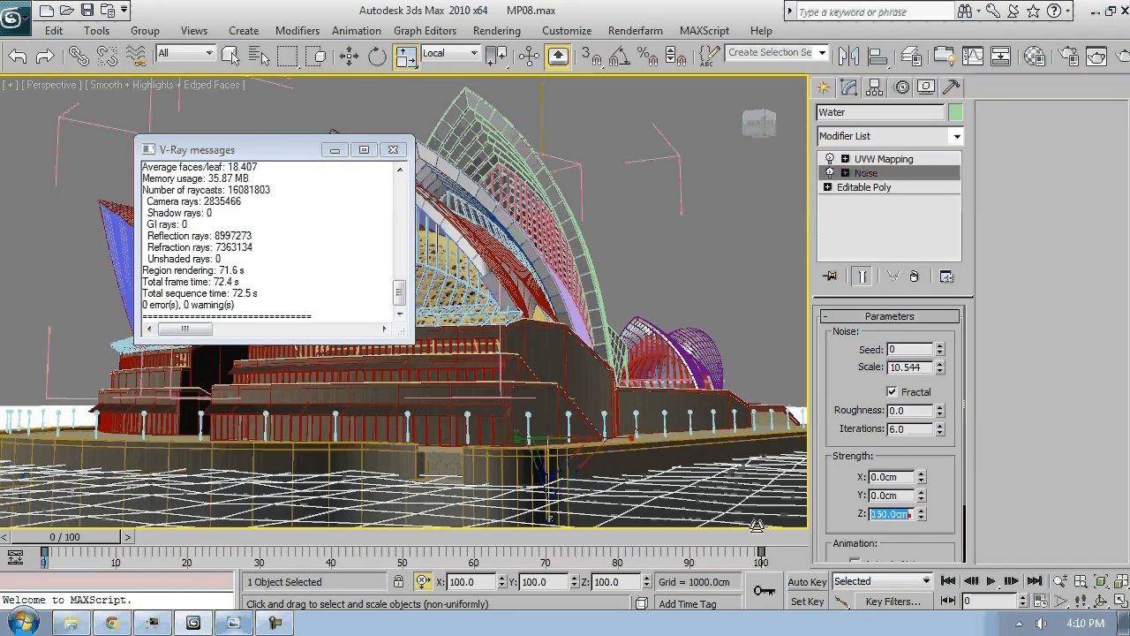
pyautogui.write('500')
pyautogui.press('Return')
# Add a Relax modifier above Noise on the Water plane, with a relax value of 1.0 and 5 iterations
pyautogui.click(893, 137)
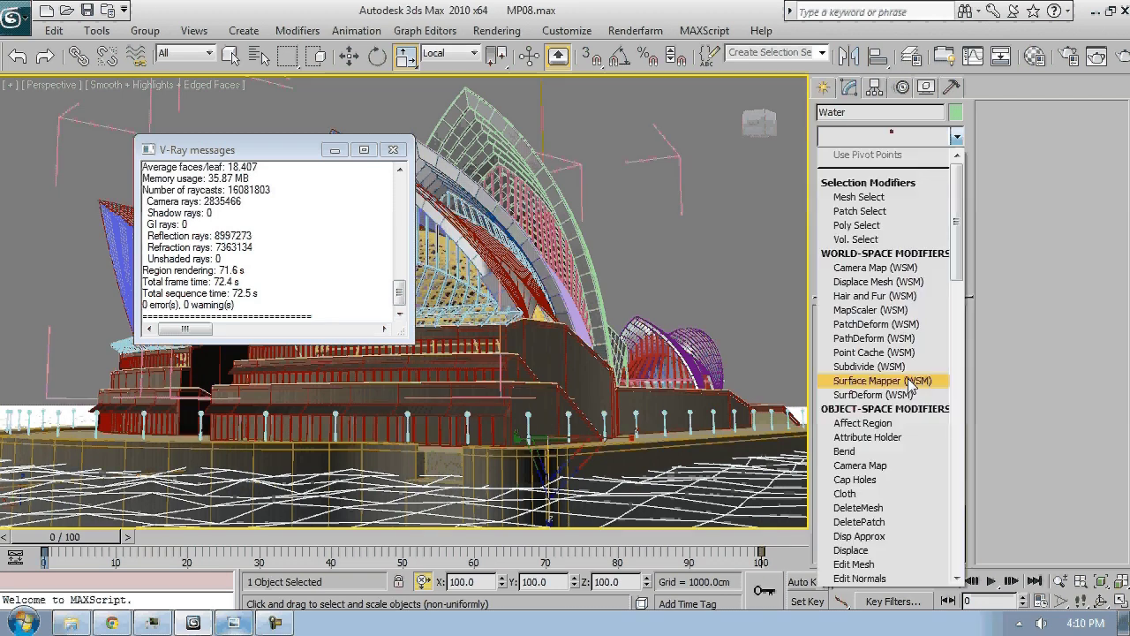
pyautogui.press('r')
pyautogui.click(869, 184)
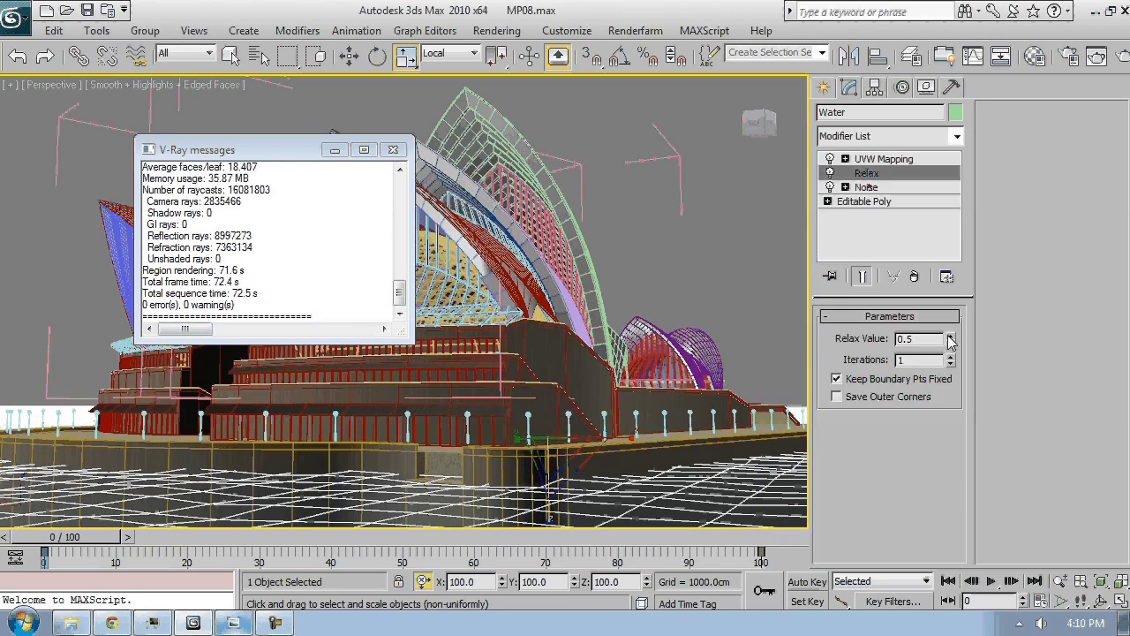
pyautogui.moveTo(950, 340); pyautogui.dragTo(950, 318)
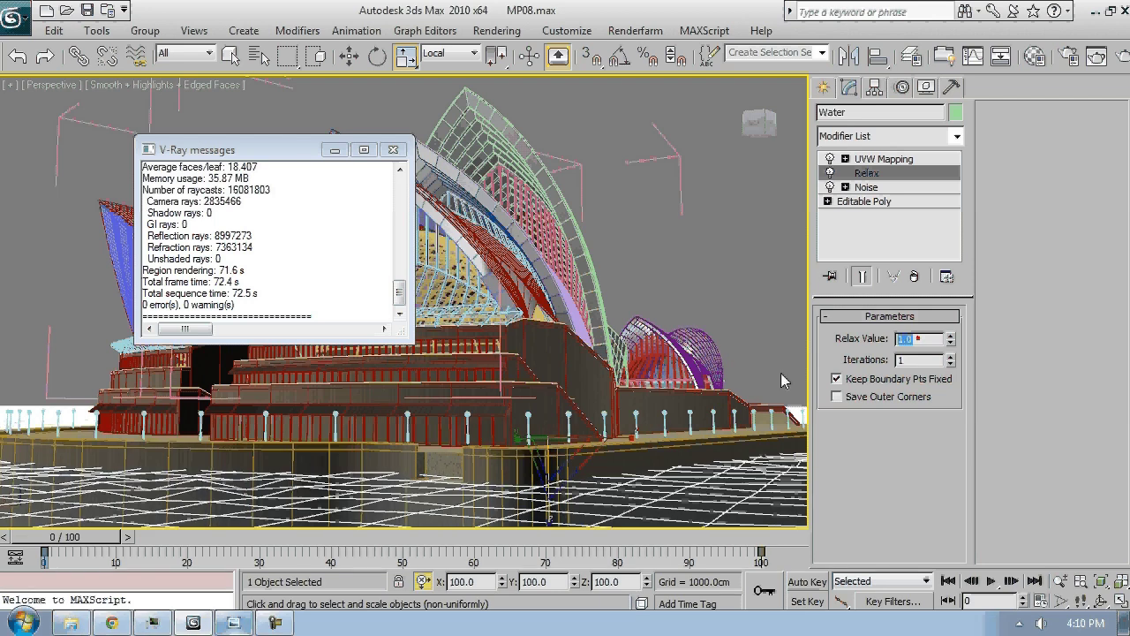
pyautogui.click(914, 360)
pyautogui.moveTo(914, 362); pyautogui.dragTo(809, 374)
pyautogui.write('5')
pyautogui.press('Return')
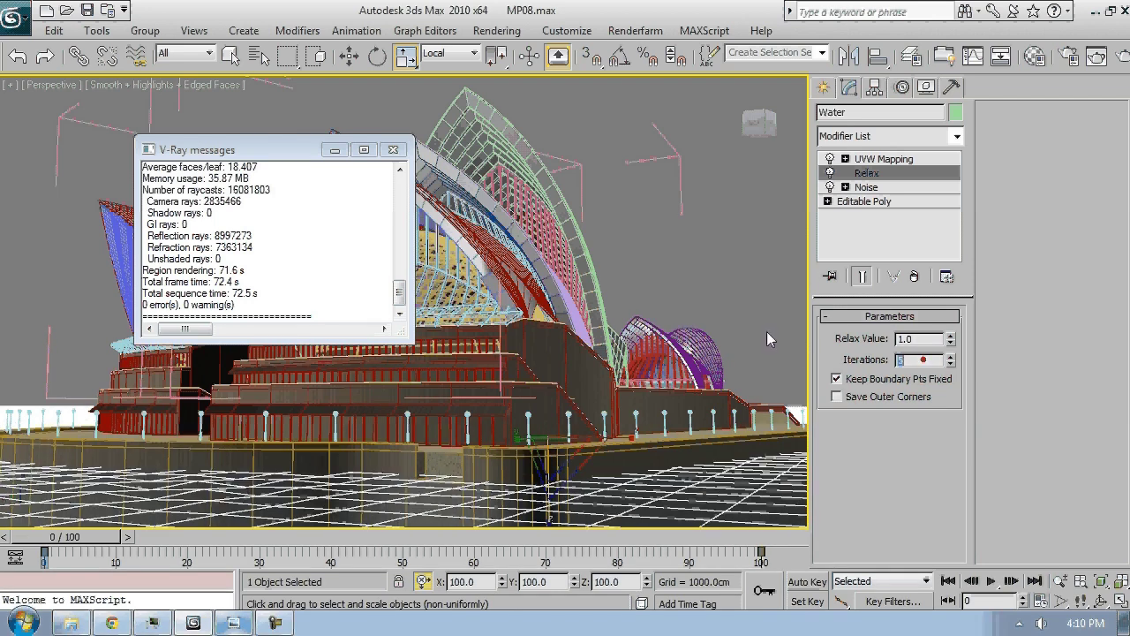
# Turn off edged faces in the viewport and set the Water plane's Relax iterations to 2
pyautogui.click(766, 331)
pyautogui.press('F4')
pyautogui.click(740, 484)
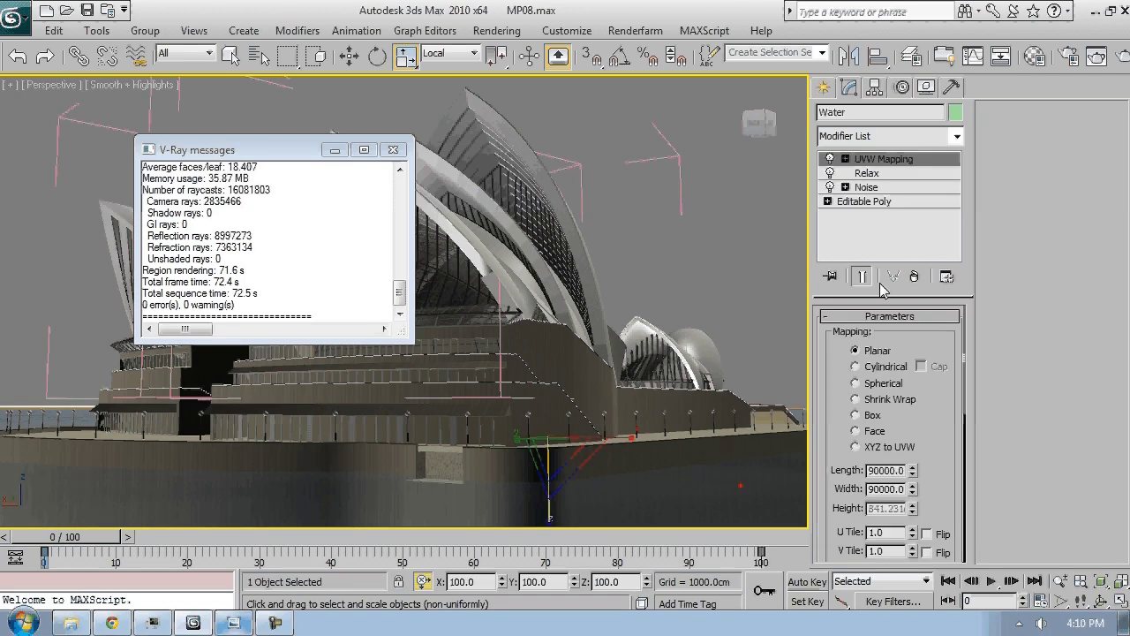
pyautogui.click(866, 173)
pyautogui.doubleClick(923, 360)
pyautogui.write('2')
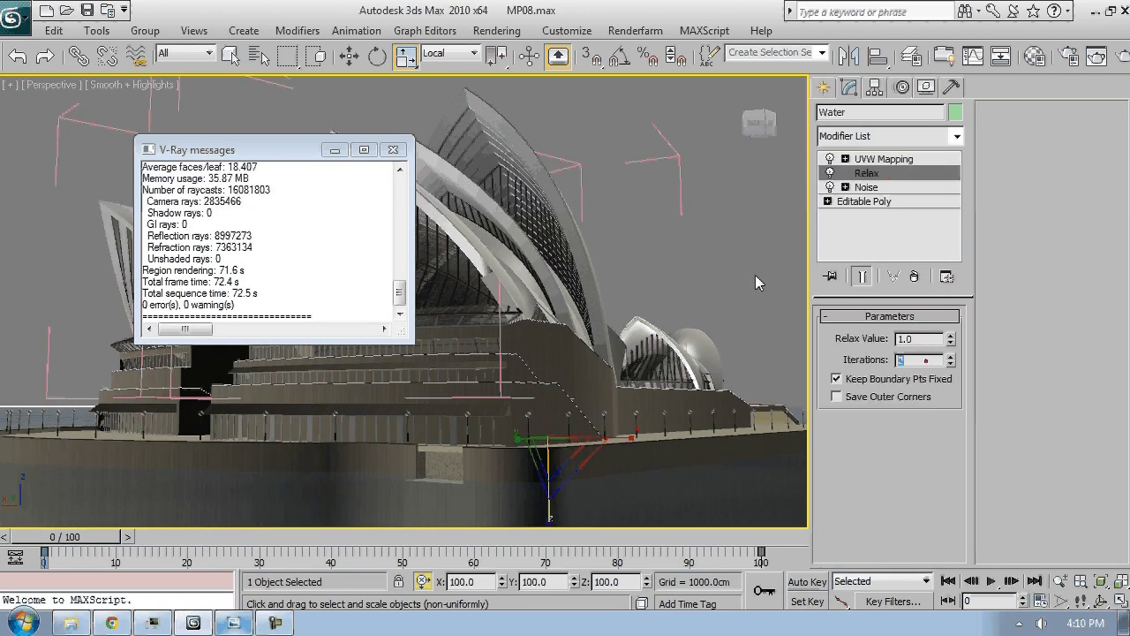
pyautogui.click(755, 274)
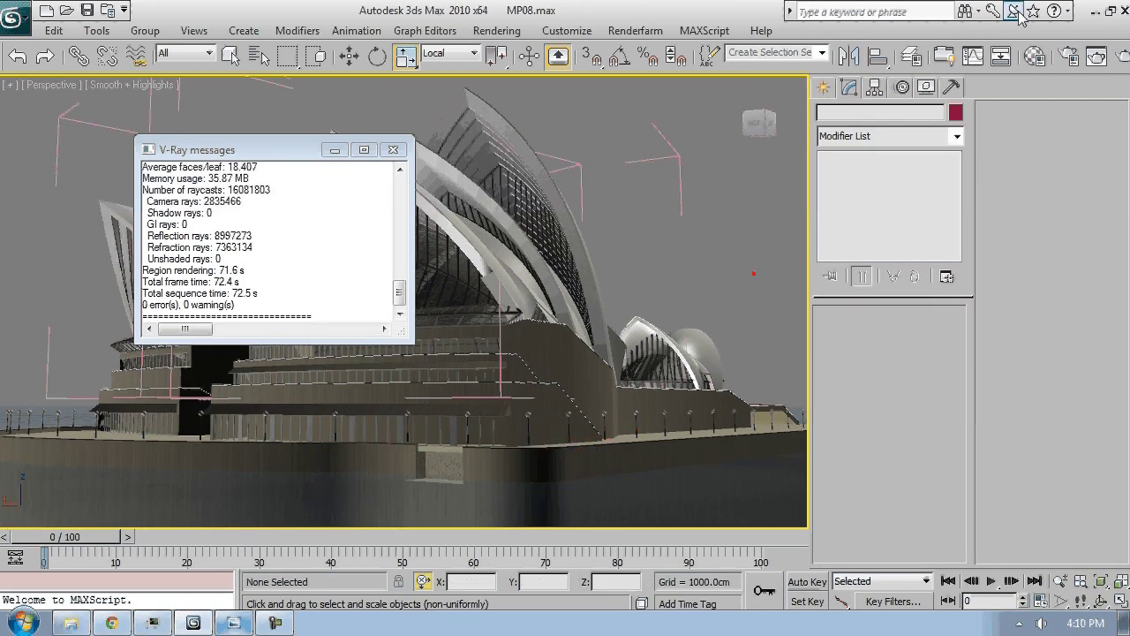
# Limit the Perspective render to a full-width region covering the water and the lower quay
pyautogui.click(1095, 57)
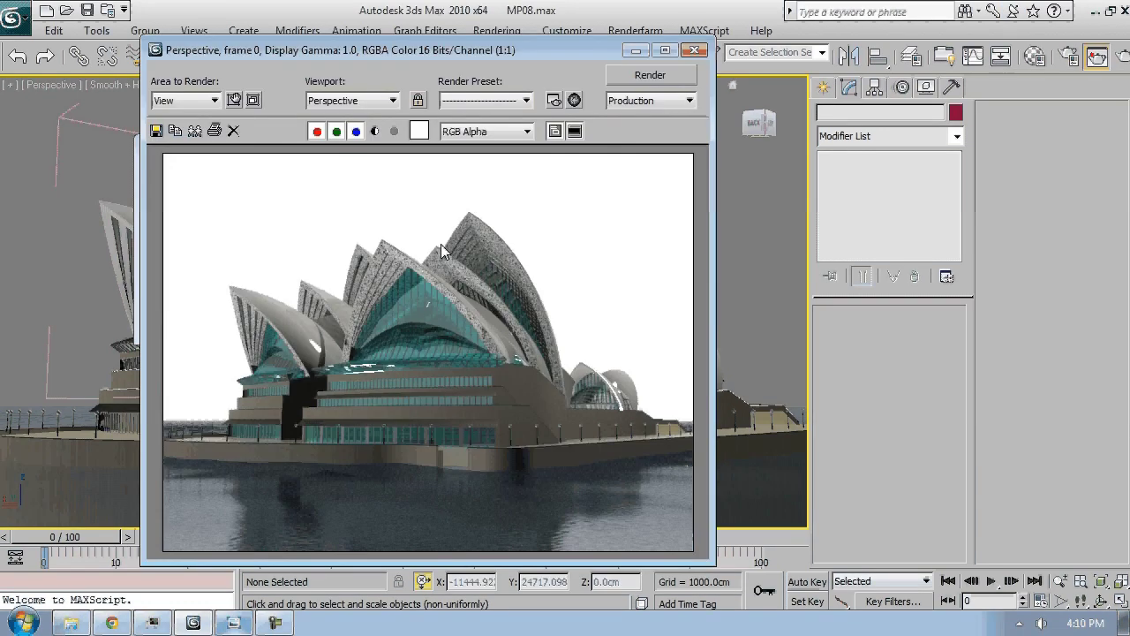
pyautogui.click(199, 100)
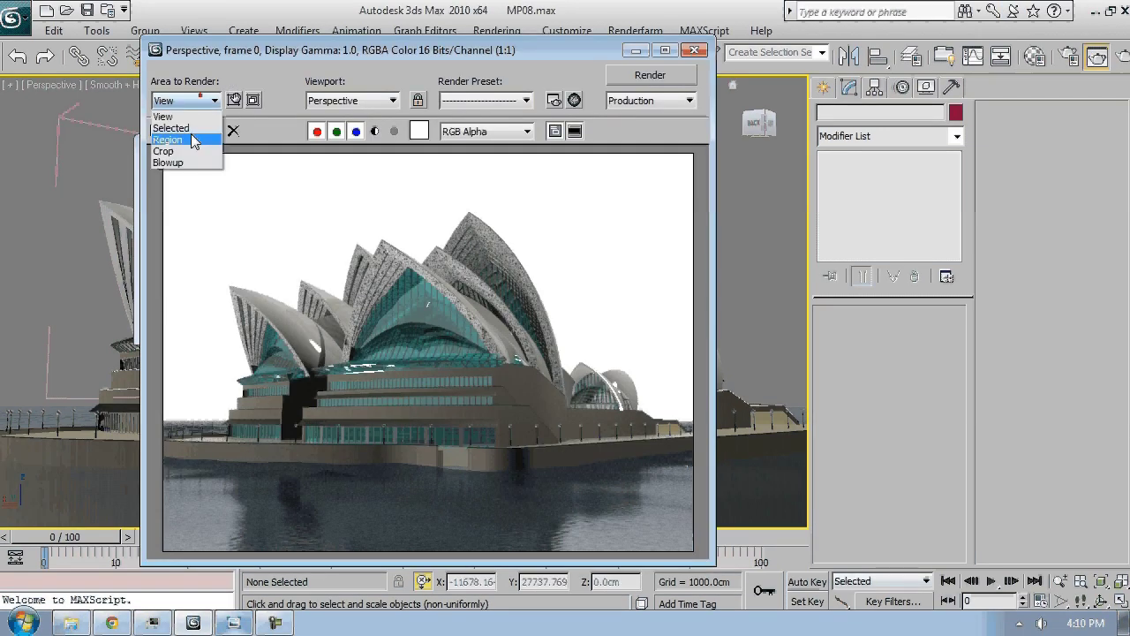
pyautogui.click(168, 139)
pyautogui.moveTo(318, 449); pyautogui.dragTo(264, 487)
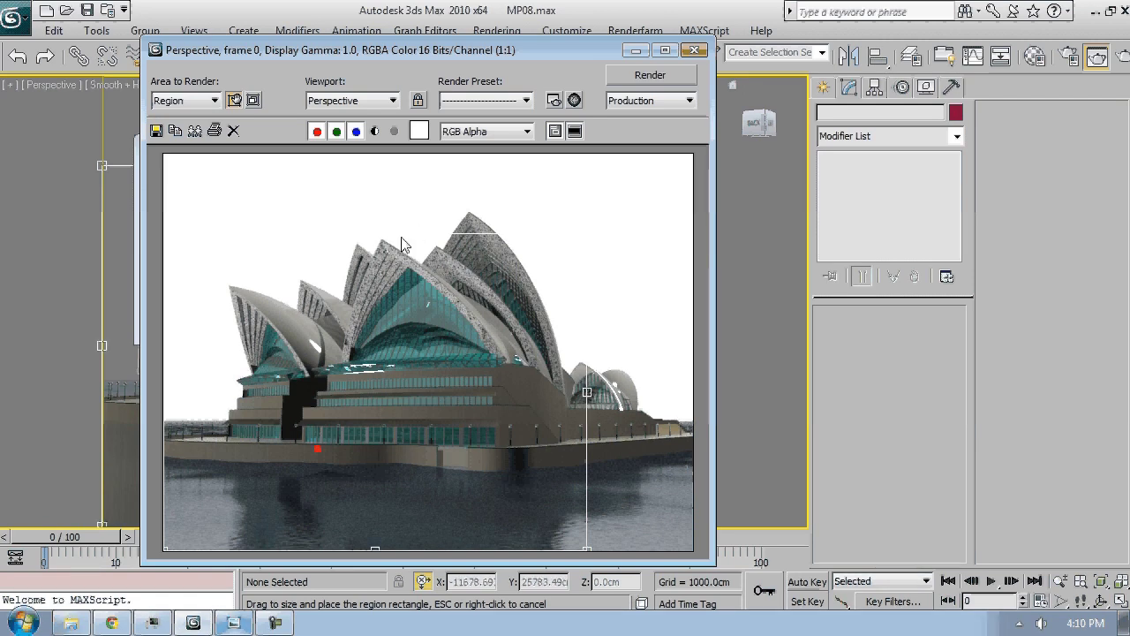
pyautogui.click(352, 239)
pyautogui.moveTo(212, 286); pyautogui.dragTo(383, 268)
pyautogui.moveTo(483, 222); pyautogui.dragTo(481, 453)
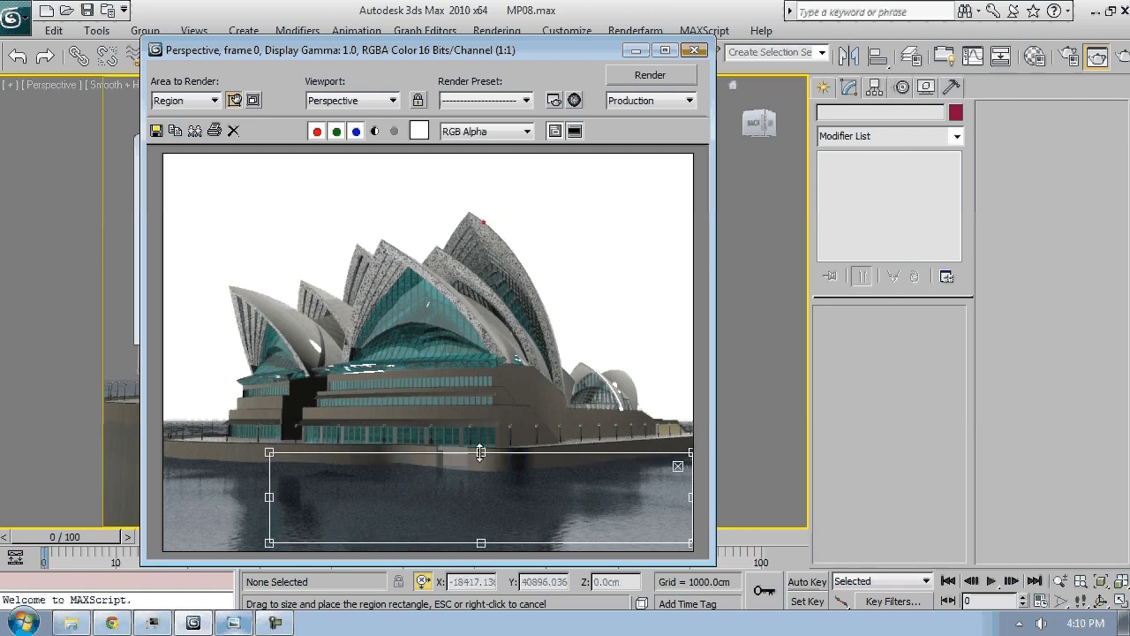
pyautogui.moveTo(503, 535); pyautogui.dragTo(398, 544)
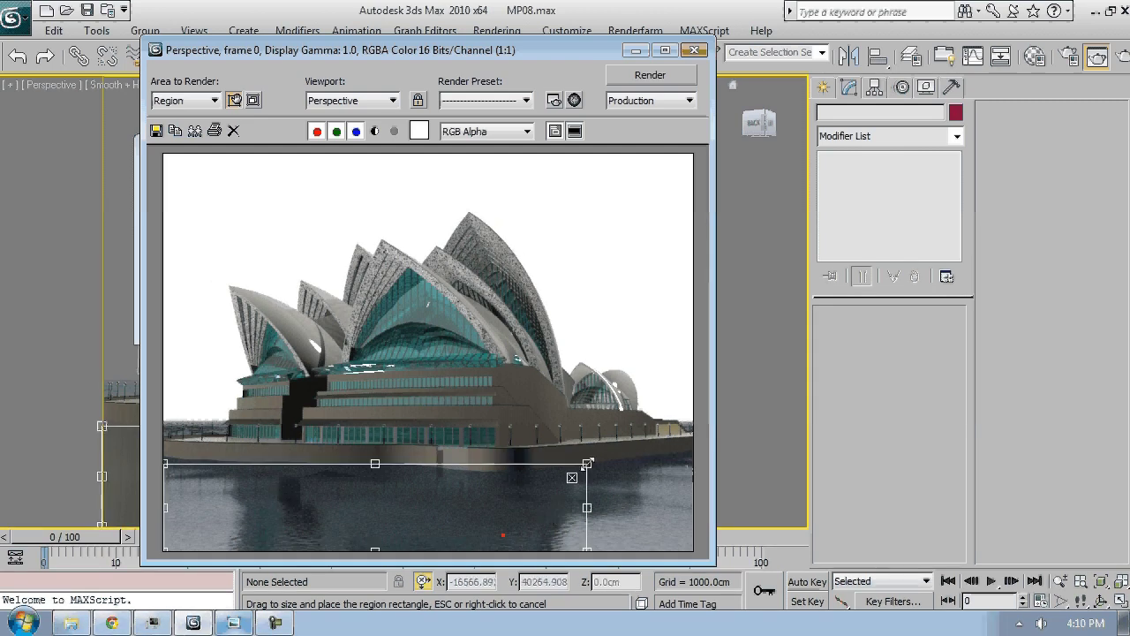
pyautogui.moveTo(588, 464); pyautogui.dragTo(694, 418)
pyautogui.click(679, 431)
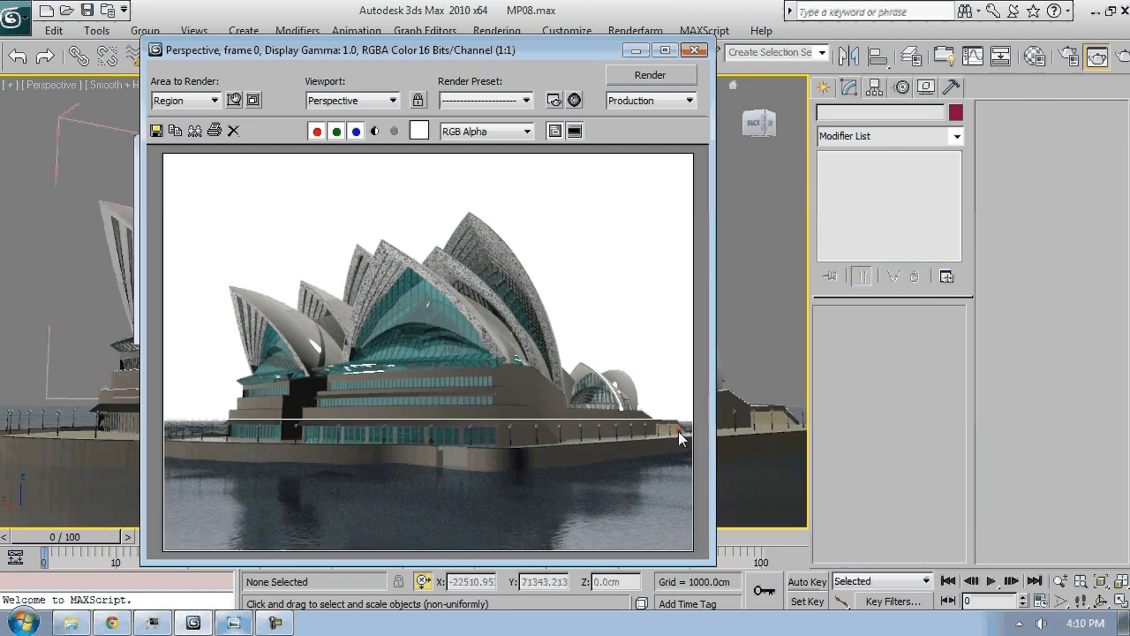
# Render the region and inspect the water surface in the result up close
pyautogui.click(649, 75)
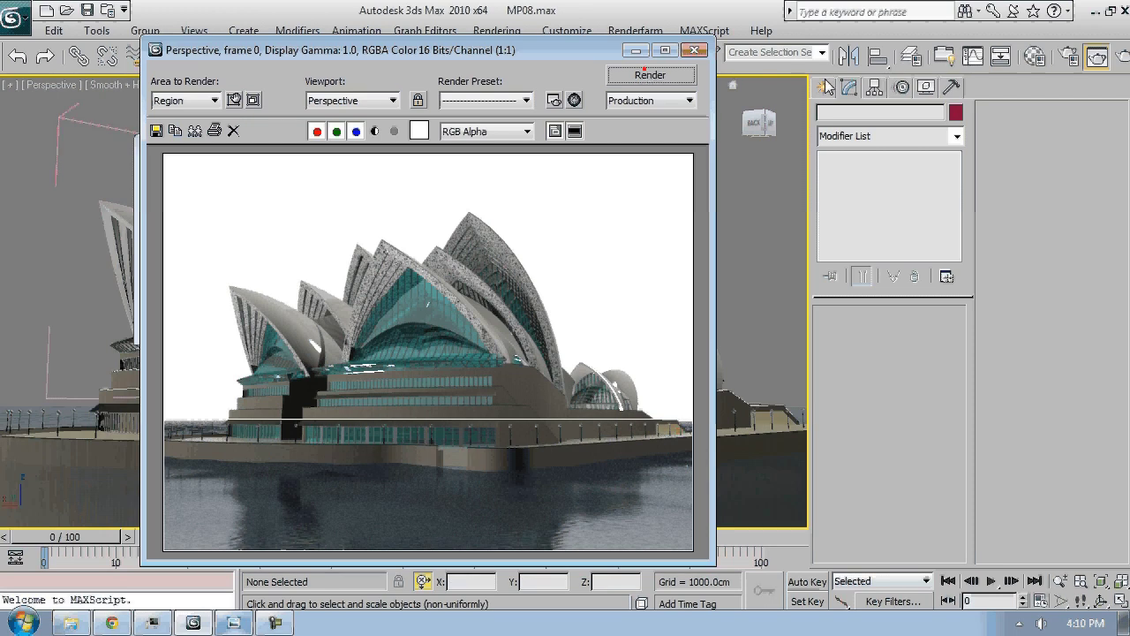
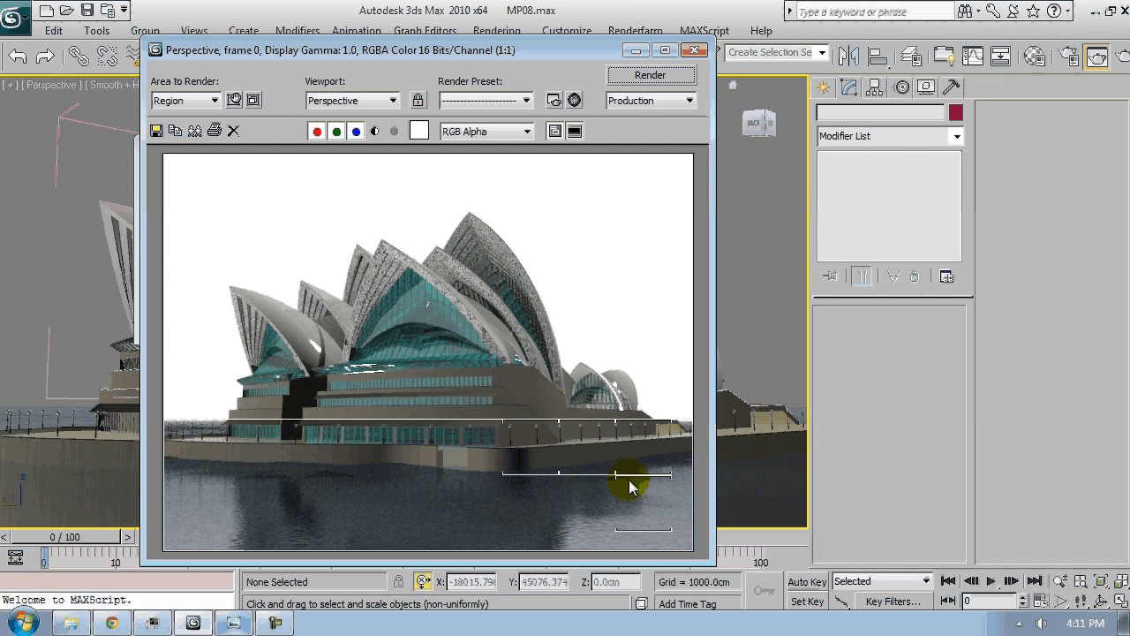
pyautogui.moveTo(629, 487); pyautogui.dragTo(556, 500)
pyautogui.scroll(1, 557, 494)
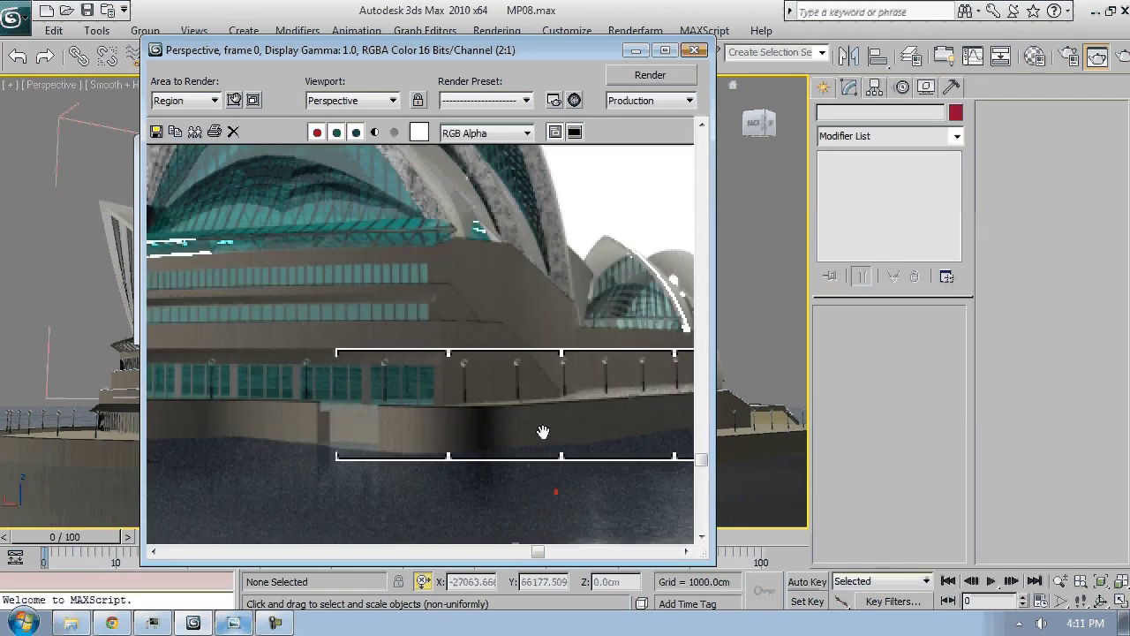
pyautogui.scroll(-1, 542, 431)
pyautogui.moveTo(591, 46); pyautogui.dragTo(539, 47)
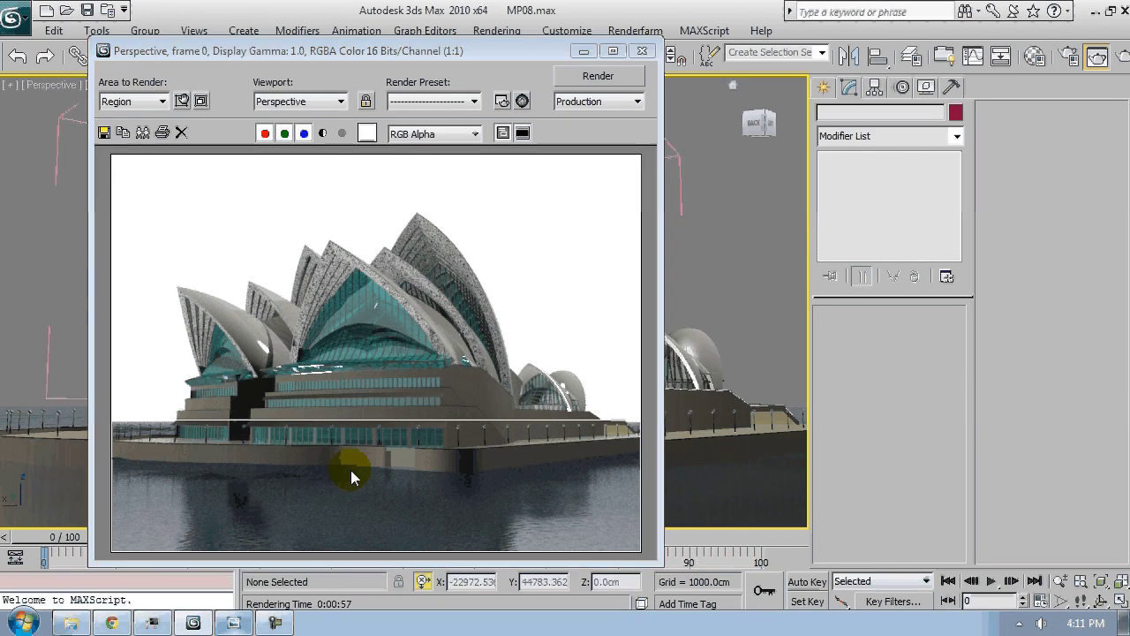
pyautogui.moveTo(403, 50); pyautogui.dragTo(789, 49)
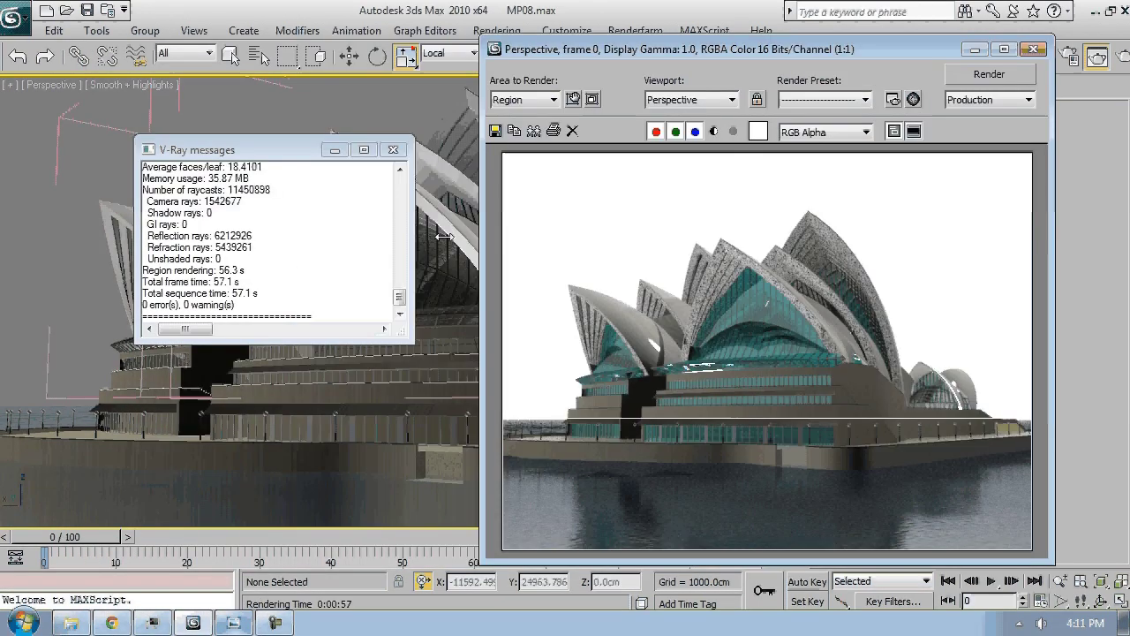
# Turn on edged faces and set the iterations of the Water plane's Relax modifier to 10
pyautogui.click(229, 530)
pyautogui.press('F4')
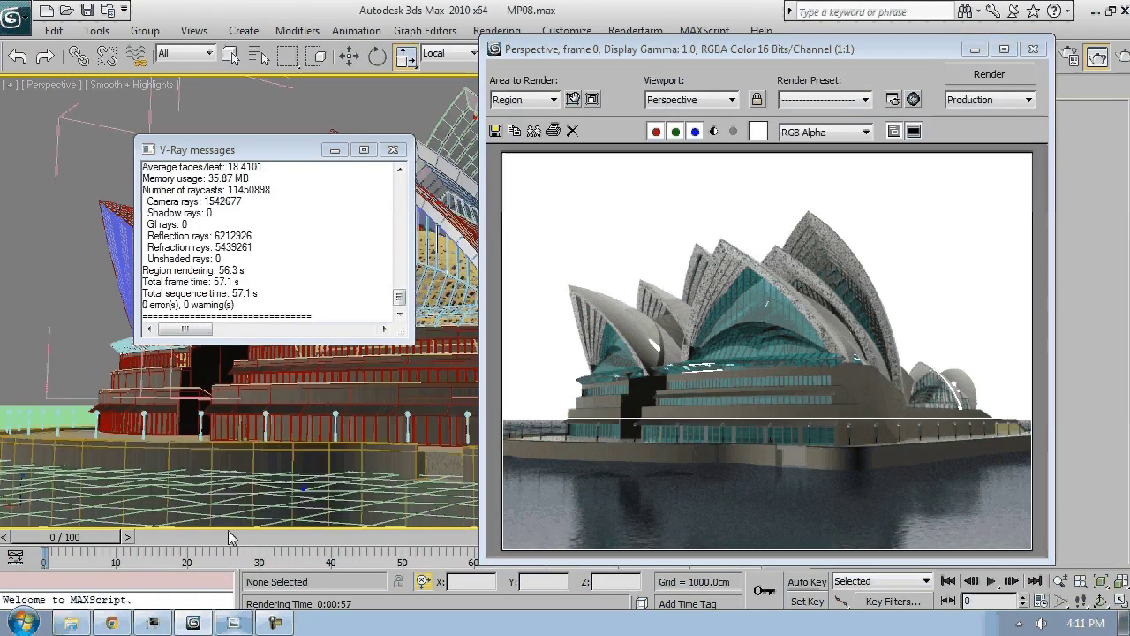
pyautogui.click(291, 494)
pyautogui.moveTo(736, 55); pyautogui.dragTo(476, 58)
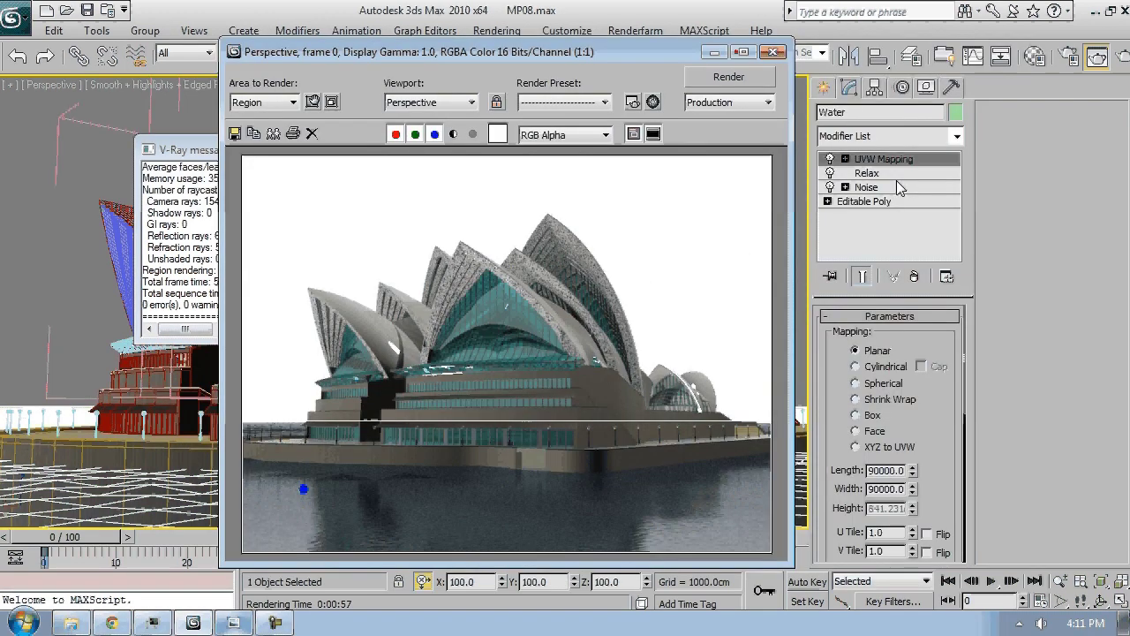
pyautogui.click(893, 176)
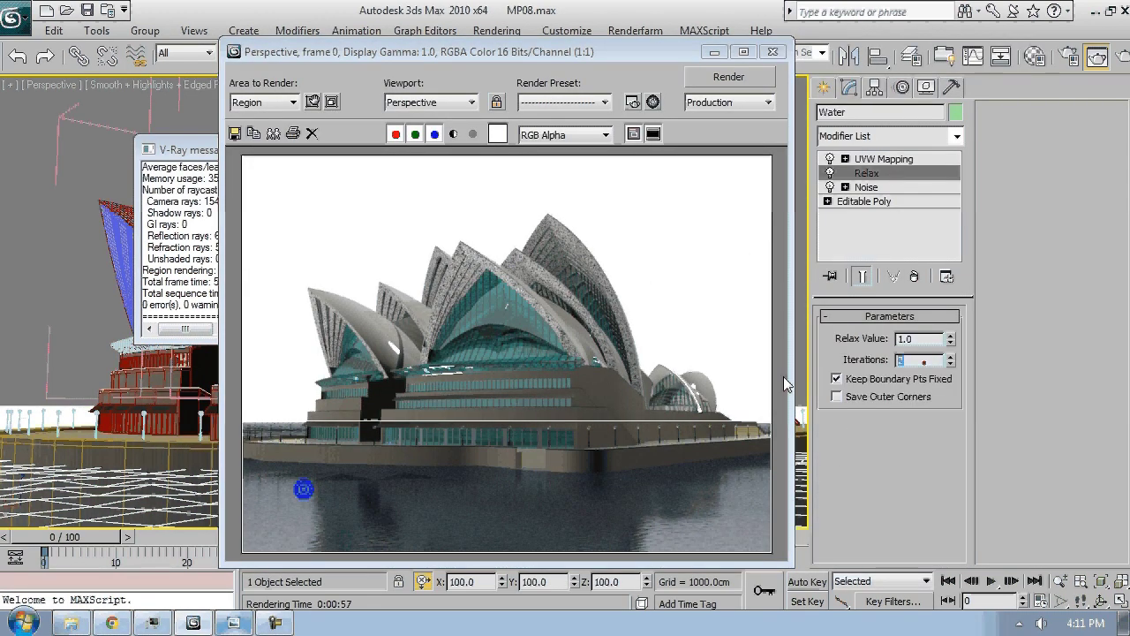
pyautogui.write('10')
pyautogui.press('Return')
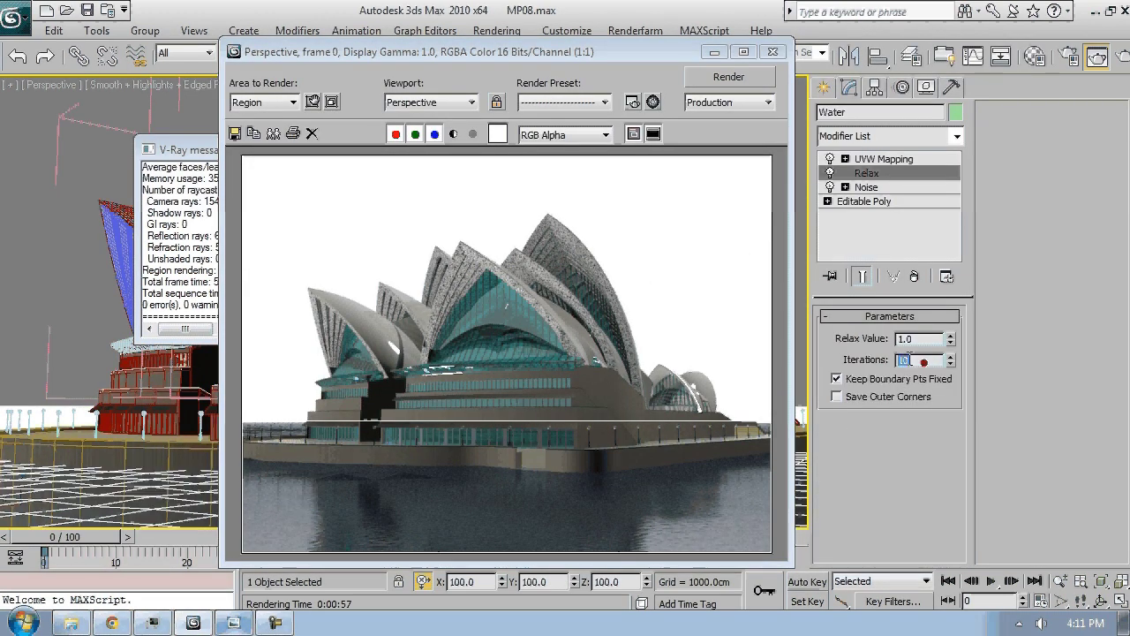
pyautogui.moveTo(537, 51); pyautogui.dragTo(726, 53)
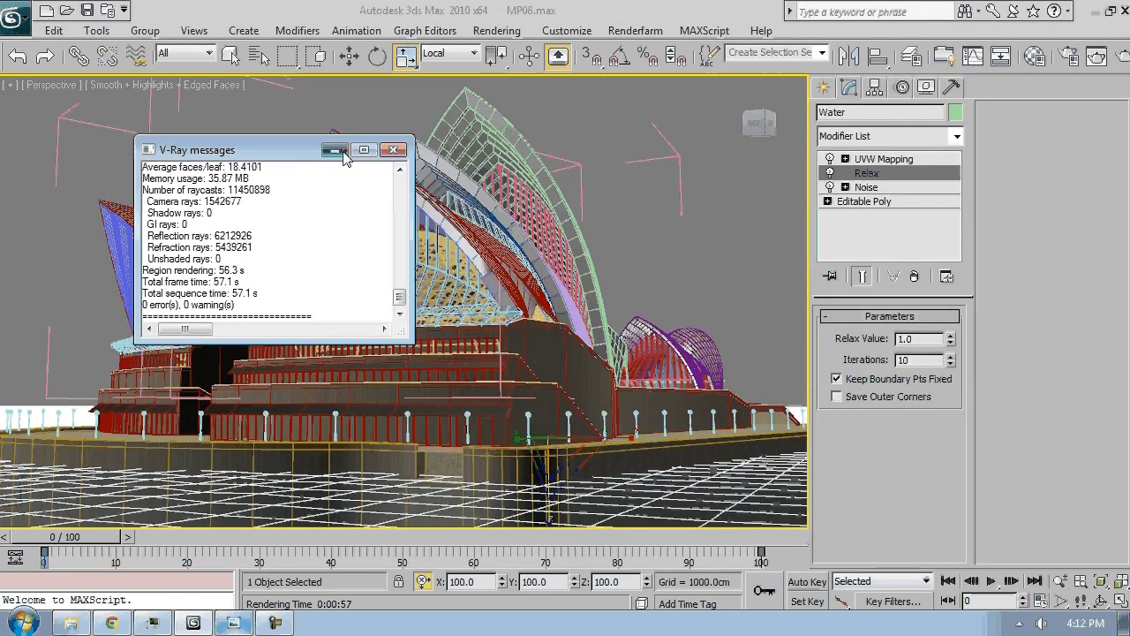
# Minimize the V-Ray messages window and turn off edged faces in the viewport
pyautogui.click(336, 150)
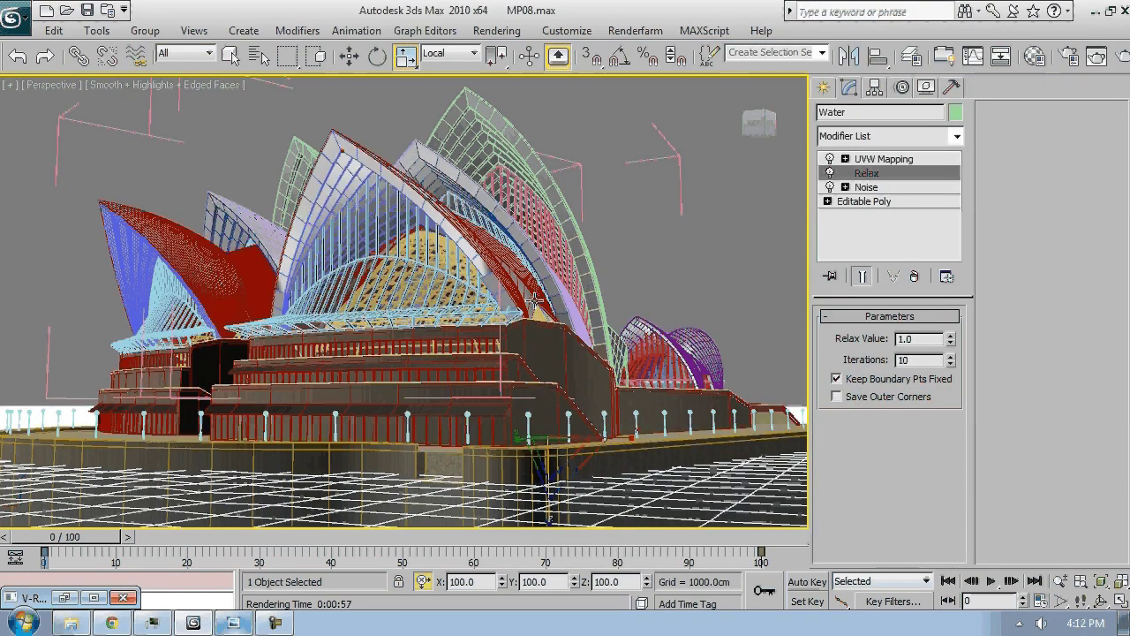
pyautogui.scroll(-5, 534, 300)
pyautogui.keyDown('alt'); pyautogui.moveTo(534, 301); pyautogui.dragTo(571, 338, button='middle'); pyautogui.keyUp('alt')
pyautogui.press('F4')
pyautogui.scroll(-5, 571, 338)
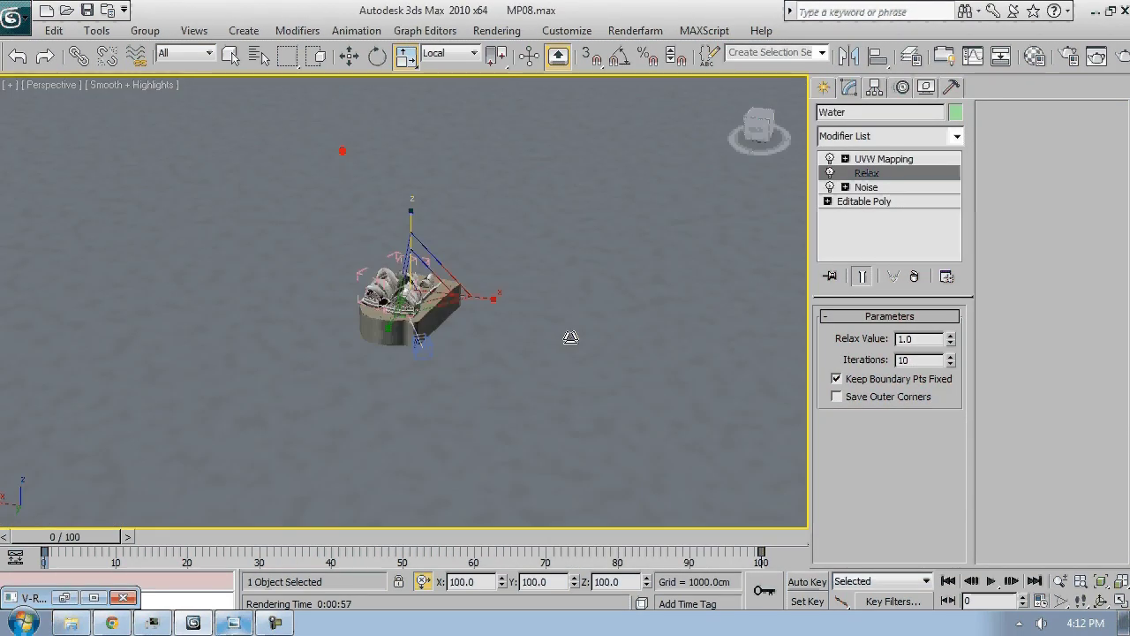
# Scale the Water plane's UVW Mapping gizmo to about 70% in X and Y, and switch to the VRayPhysicalCamera01 view
pyautogui.click(883, 159)
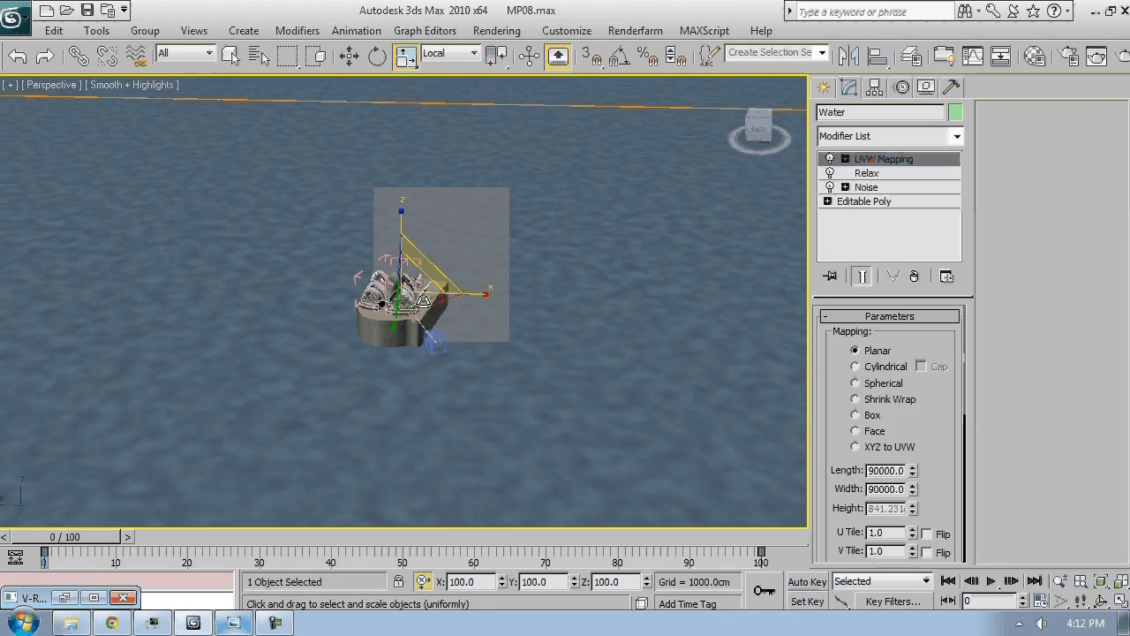
pyautogui.click(888, 159)
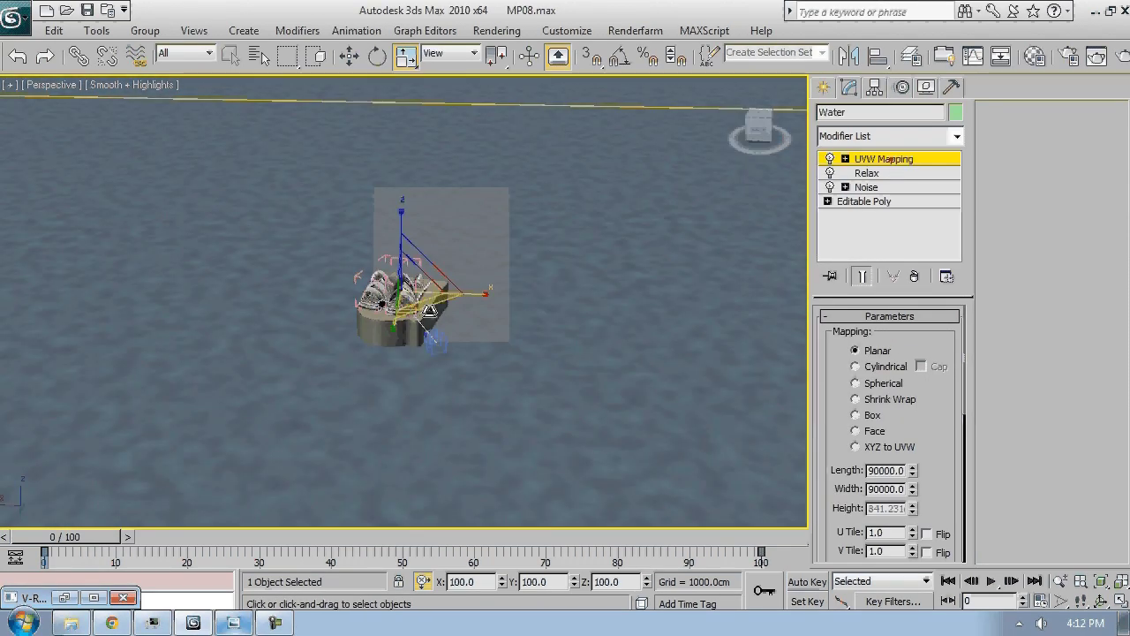
pyautogui.moveTo(429, 311); pyautogui.dragTo(407, 288)
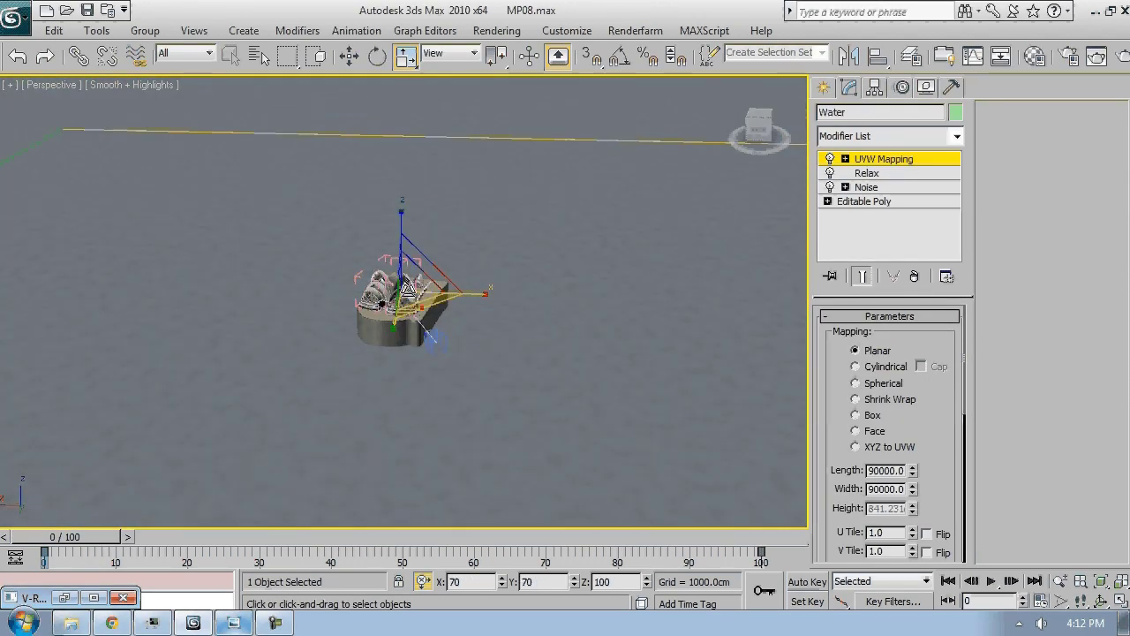
pyautogui.scroll(5, 422, 328)
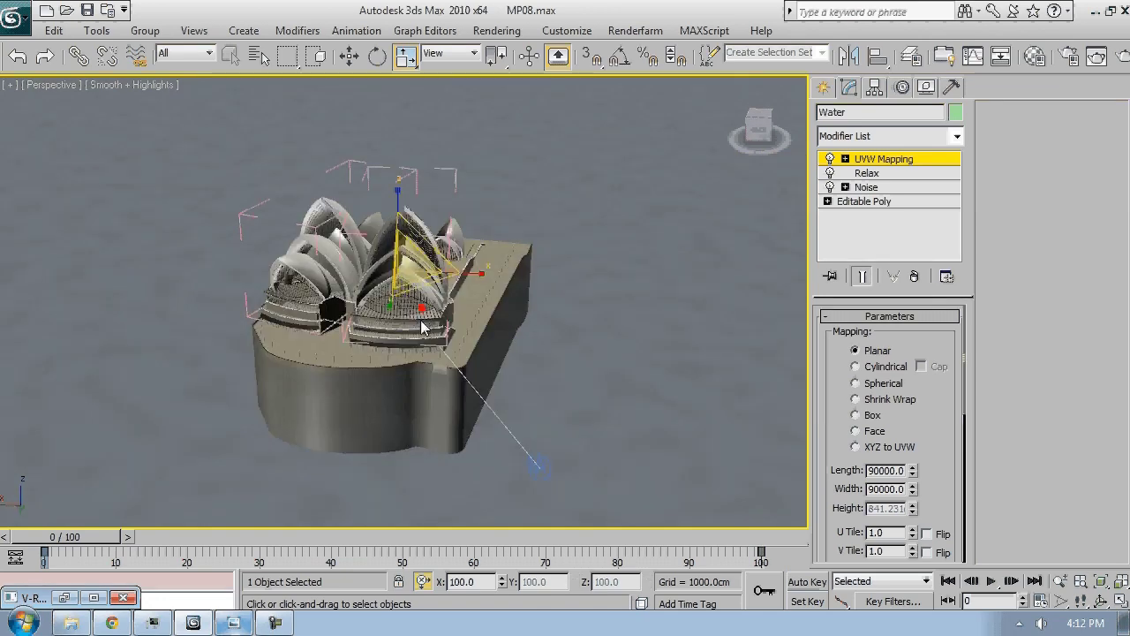
pyautogui.keyDown('alt'); pyautogui.moveTo(421, 328); pyautogui.dragTo(464, 296, button='middle'); pyautogui.keyUp('alt')
pyautogui.press('c')
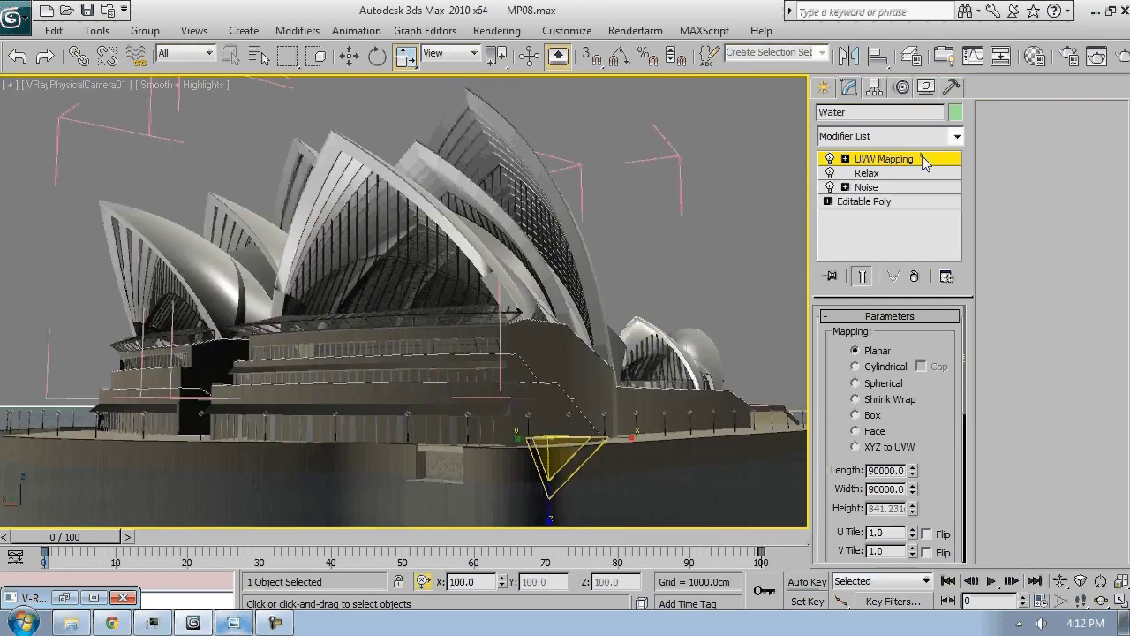
pyautogui.click(923, 163)
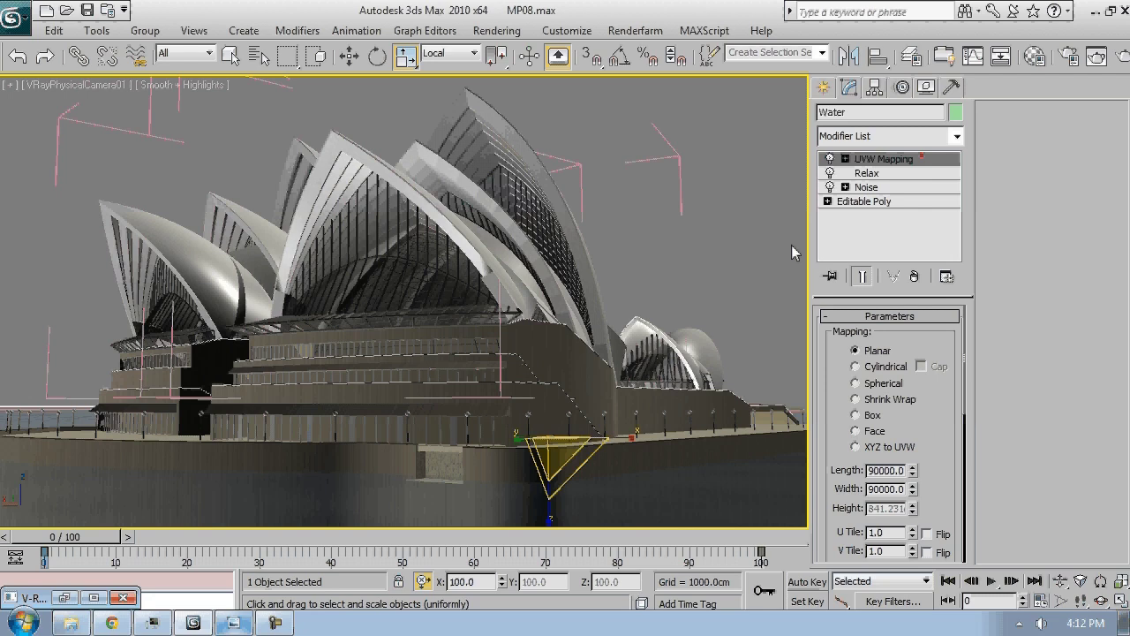
# Set the bump amount of the Water material to 50
pyautogui.press('m')
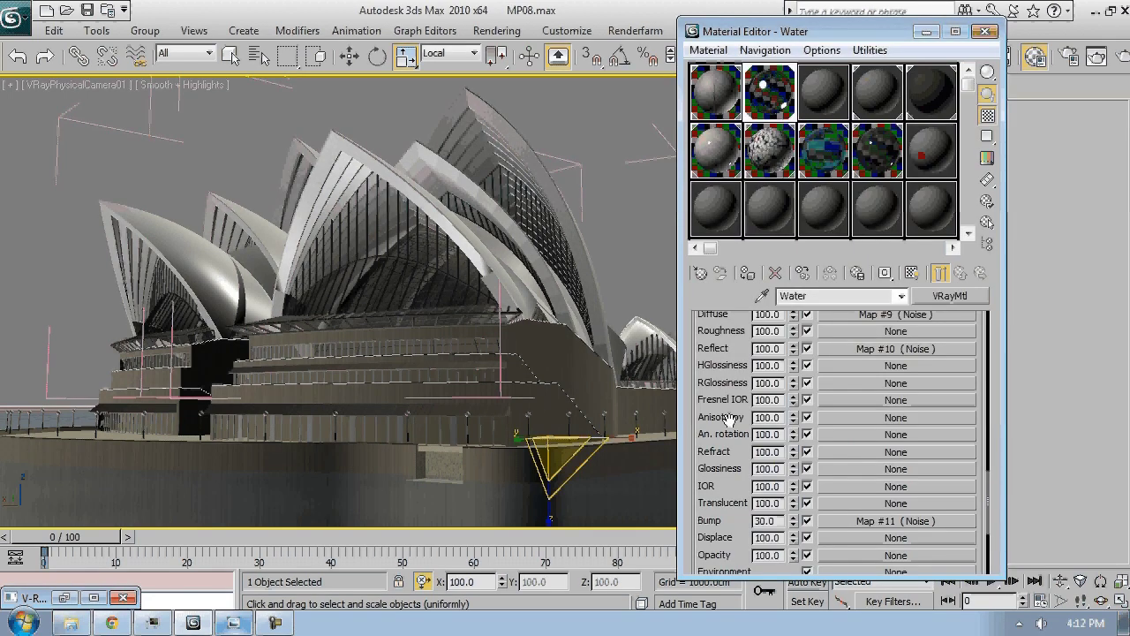
pyautogui.scroll(-5, 775, 355)
pyautogui.scroll(3, 774, 355)
pyautogui.doubleClick(765, 442)
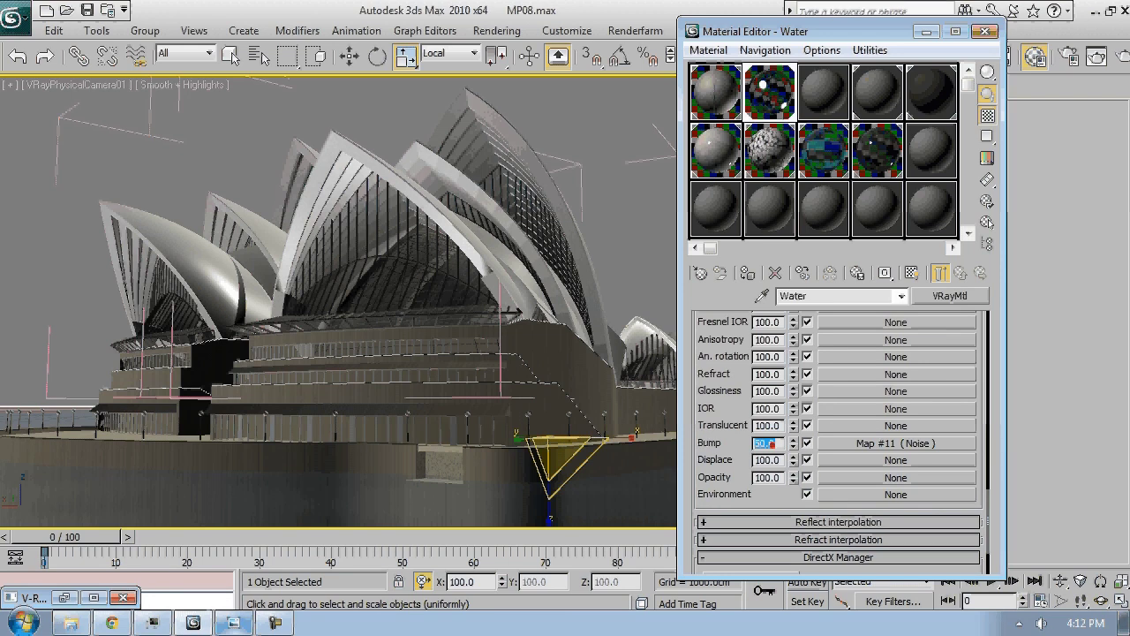
pyautogui.click(836, 497)
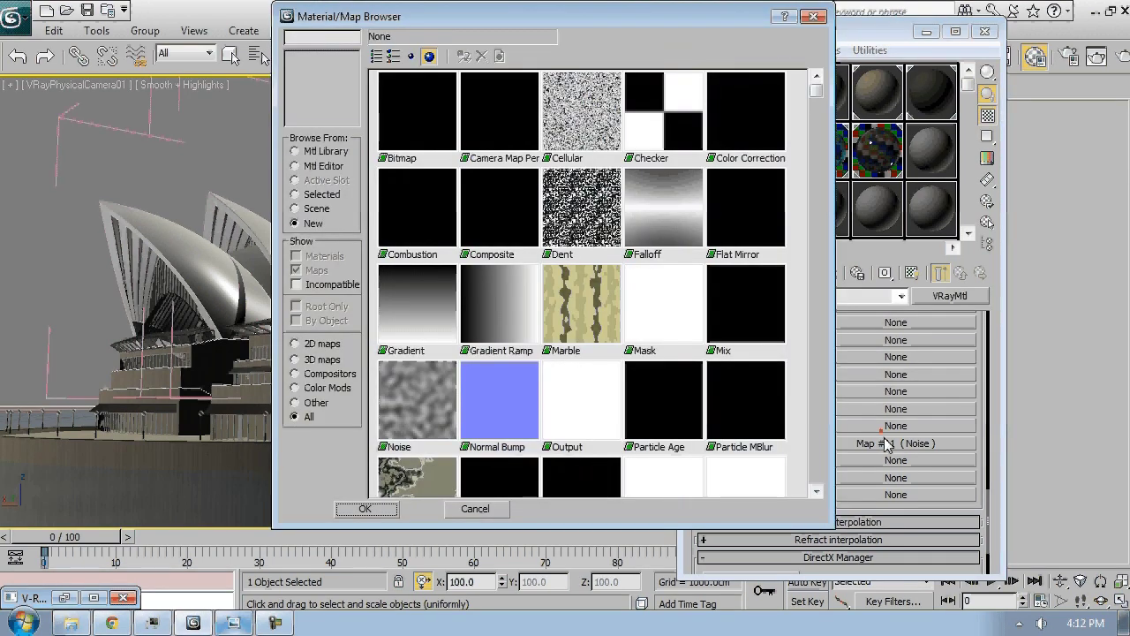
pyautogui.click(490, 510)
# Set the blur of the Water material's bump Noise map to 1.0 and close the Material Editor
pyautogui.click(913, 448)
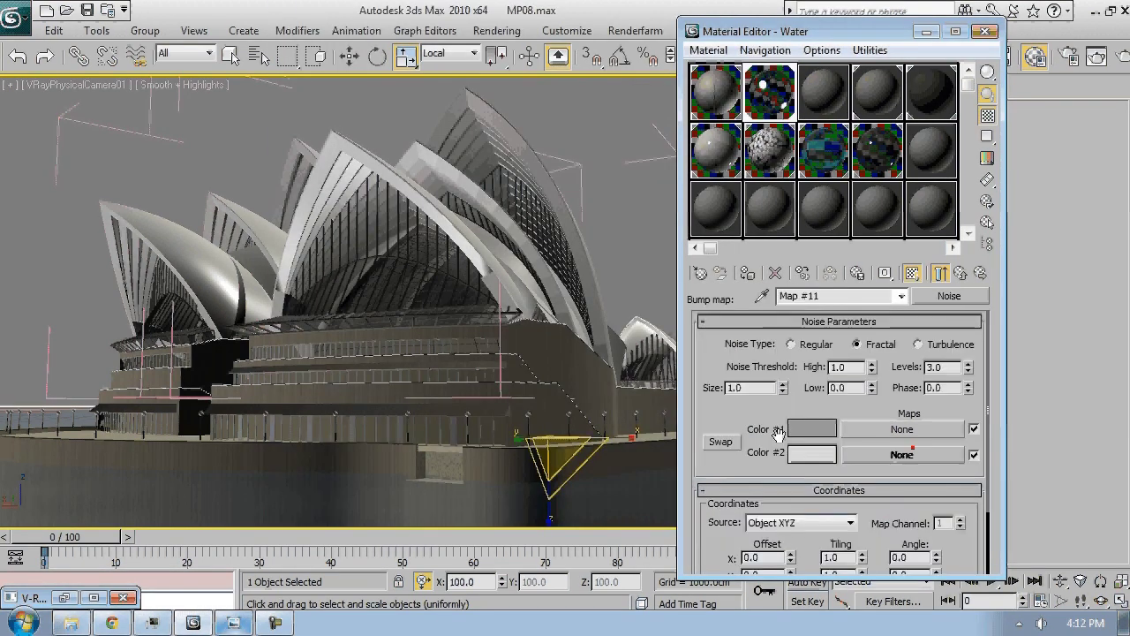
pyautogui.moveTo(739, 517); pyautogui.dragTo(718, 376)
pyautogui.click(789, 531)
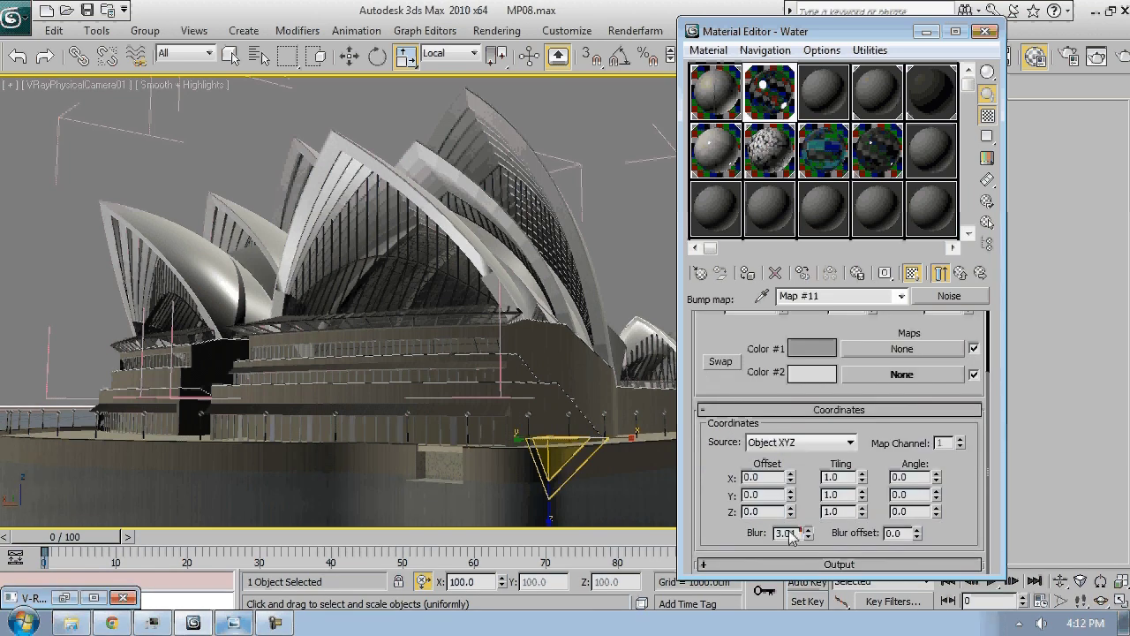
pyautogui.press('Return')
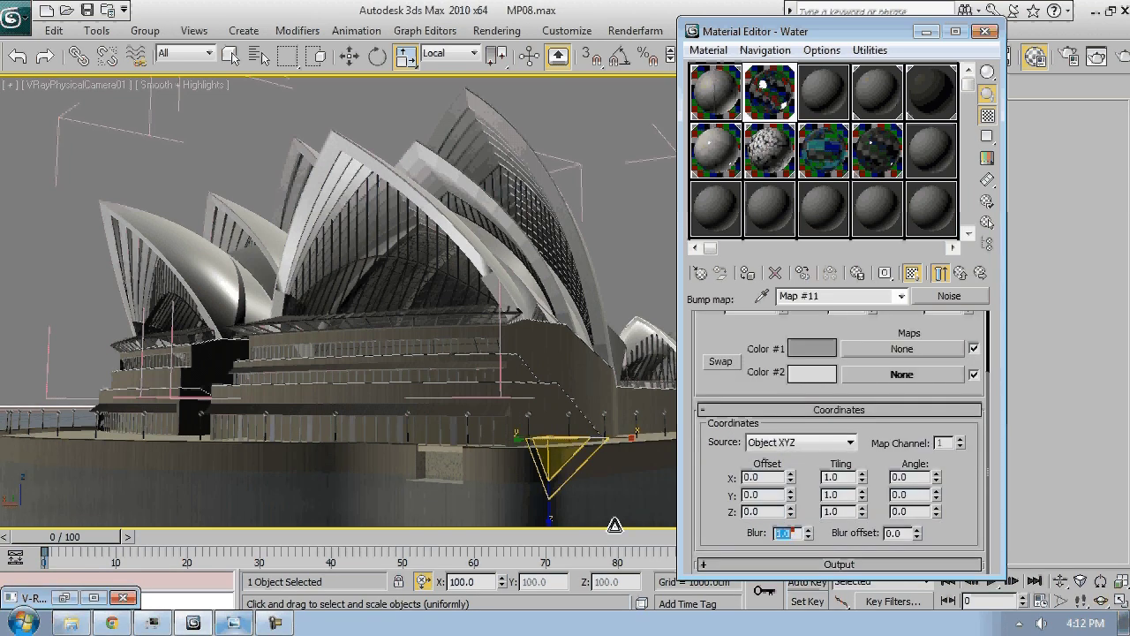
pyautogui.middleClick(496, 115)
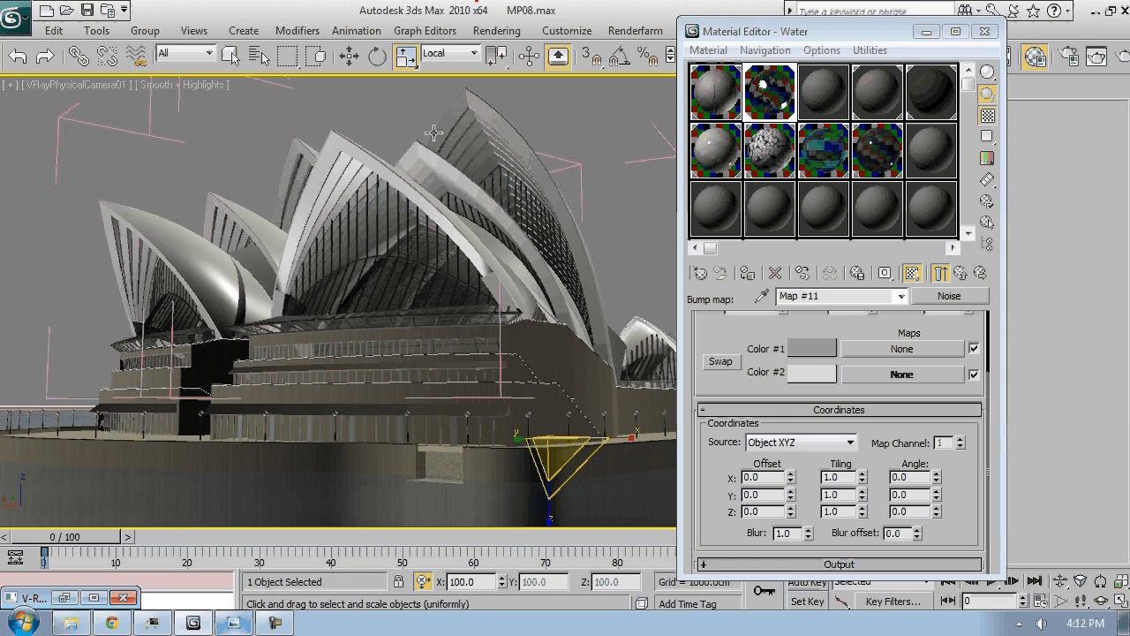
pyautogui.click(984, 32)
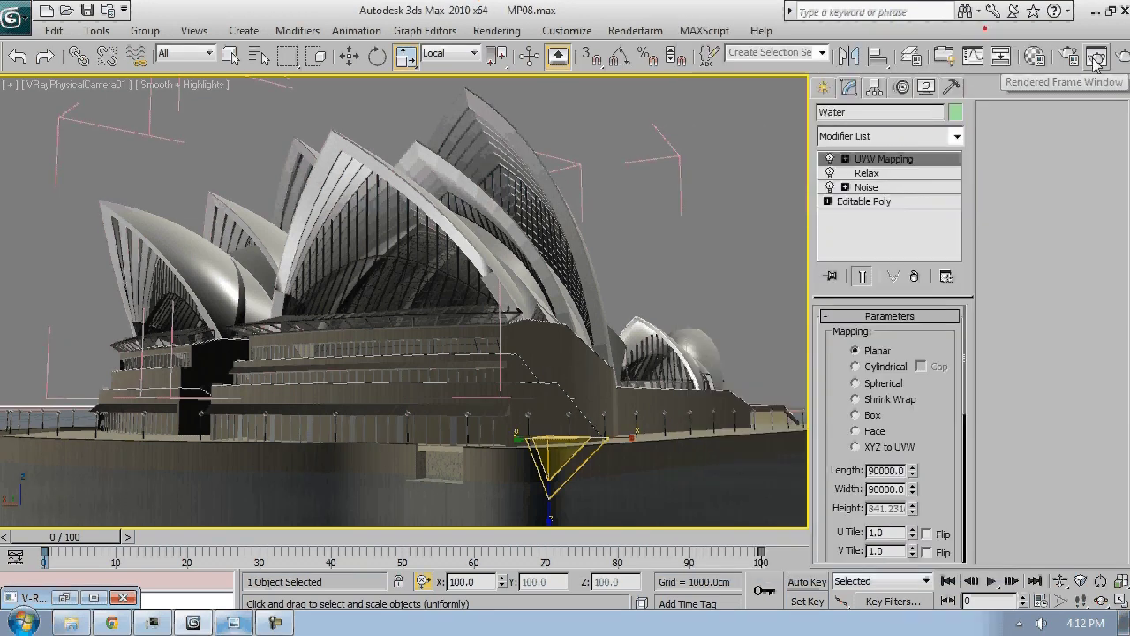
# Start a region render of the camera view, cancel it, and switch the viewport back to Perspective
pyautogui.click(1097, 57)
pyautogui.click(919, 78)
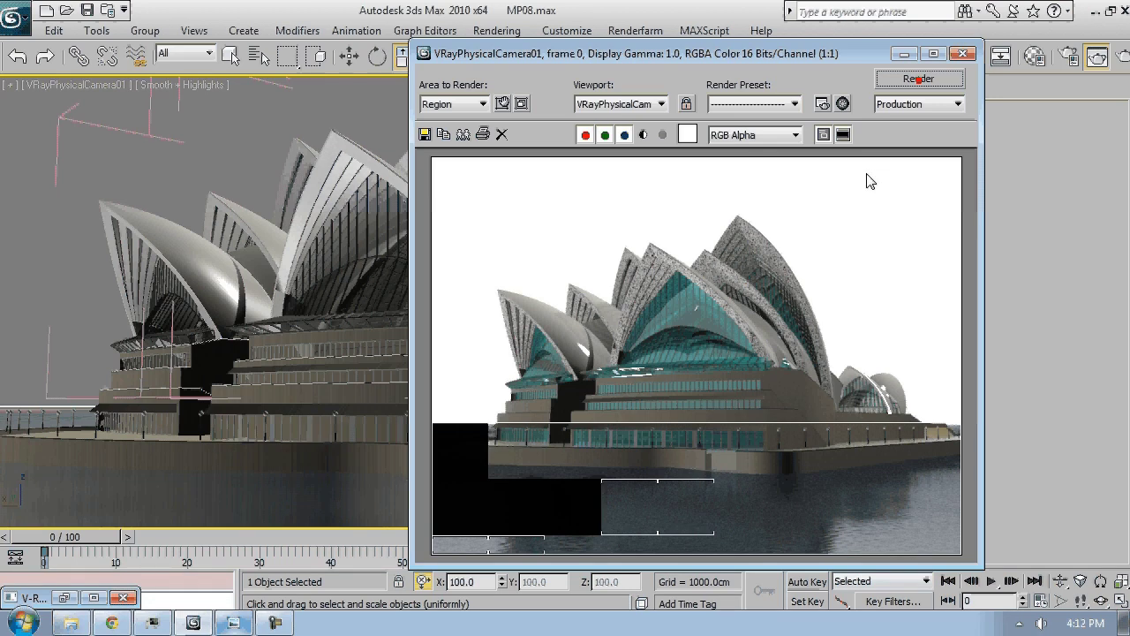
pyautogui.rightClick(192, 256)
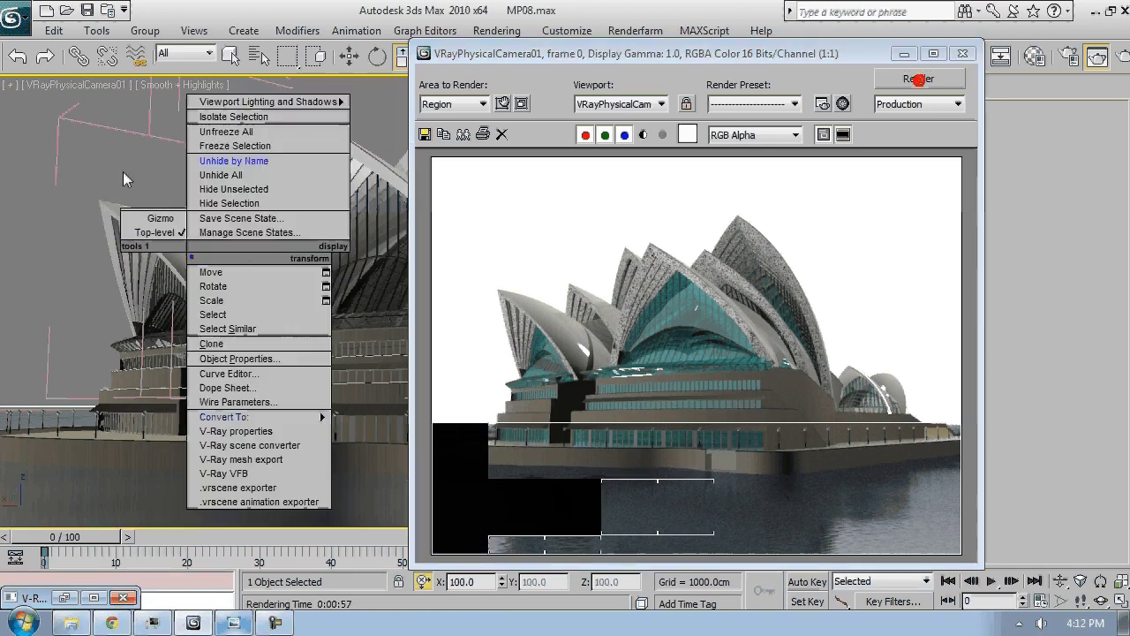
pyautogui.click(121, 164)
pyautogui.press('p')
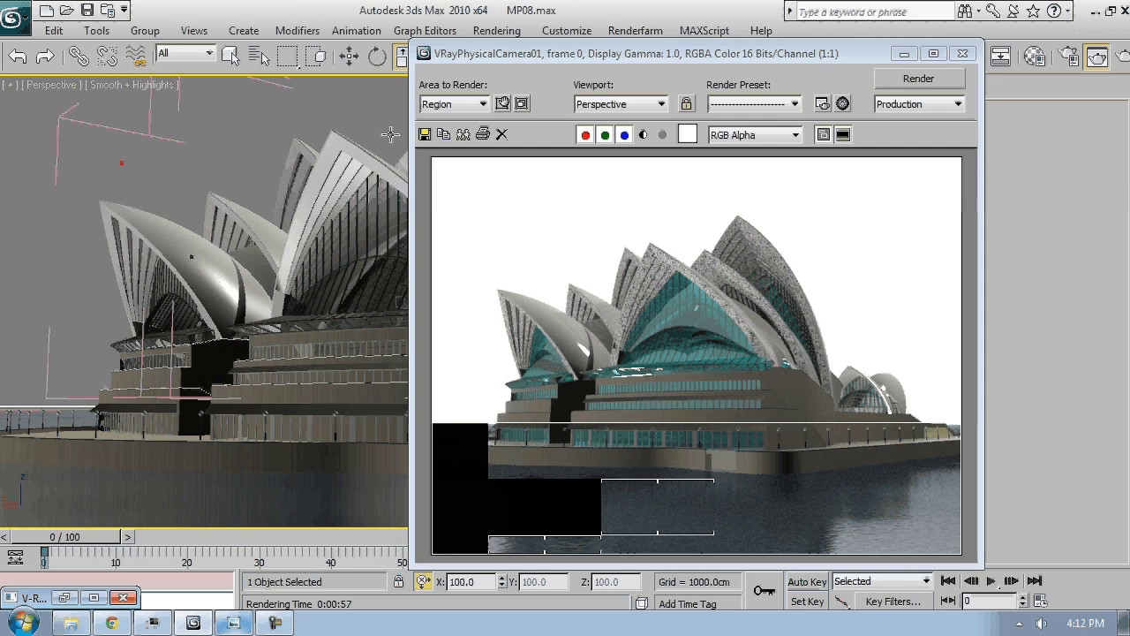
# Render the water region of the Perspective view and inspect the rendered water surface up close
pyautogui.click(922, 81)
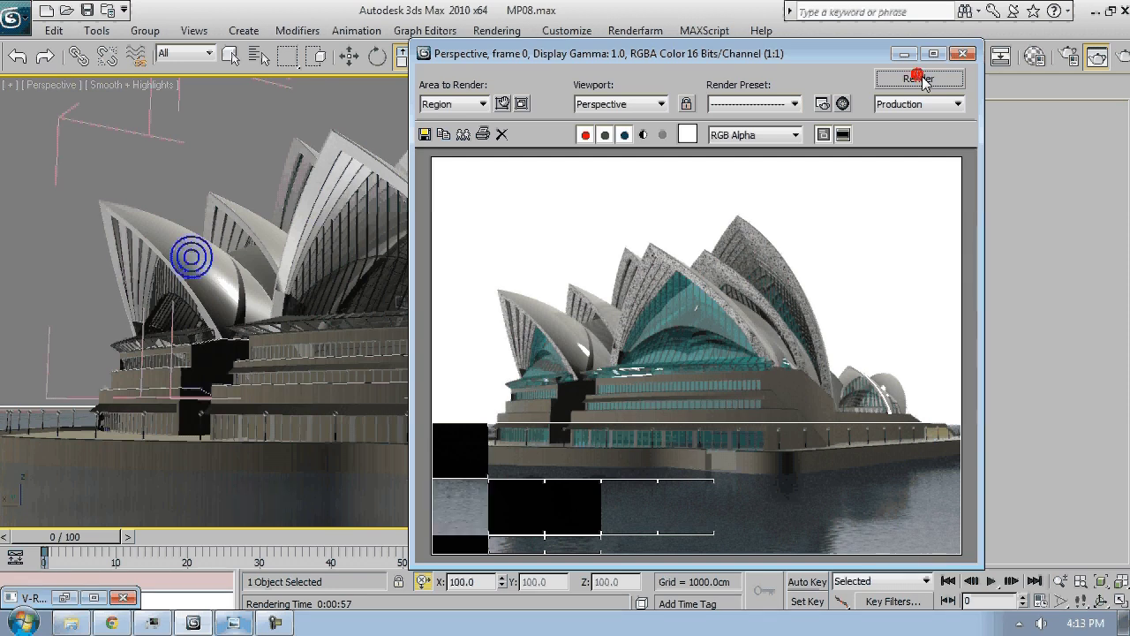
pyautogui.click(919, 78)
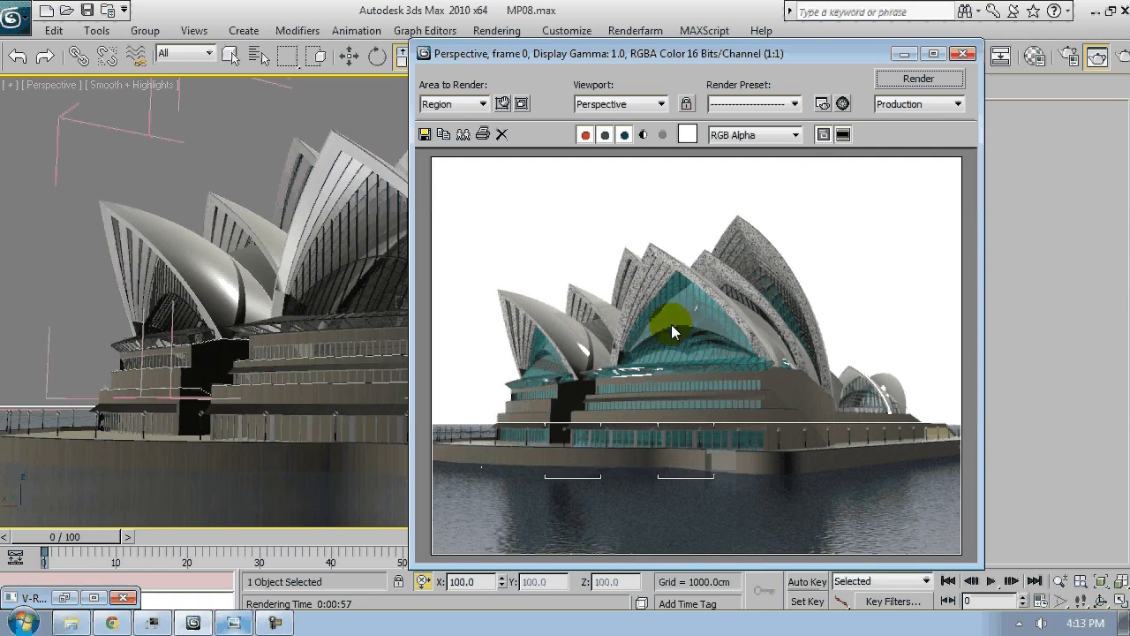
pyautogui.scroll(1, 675, 358)
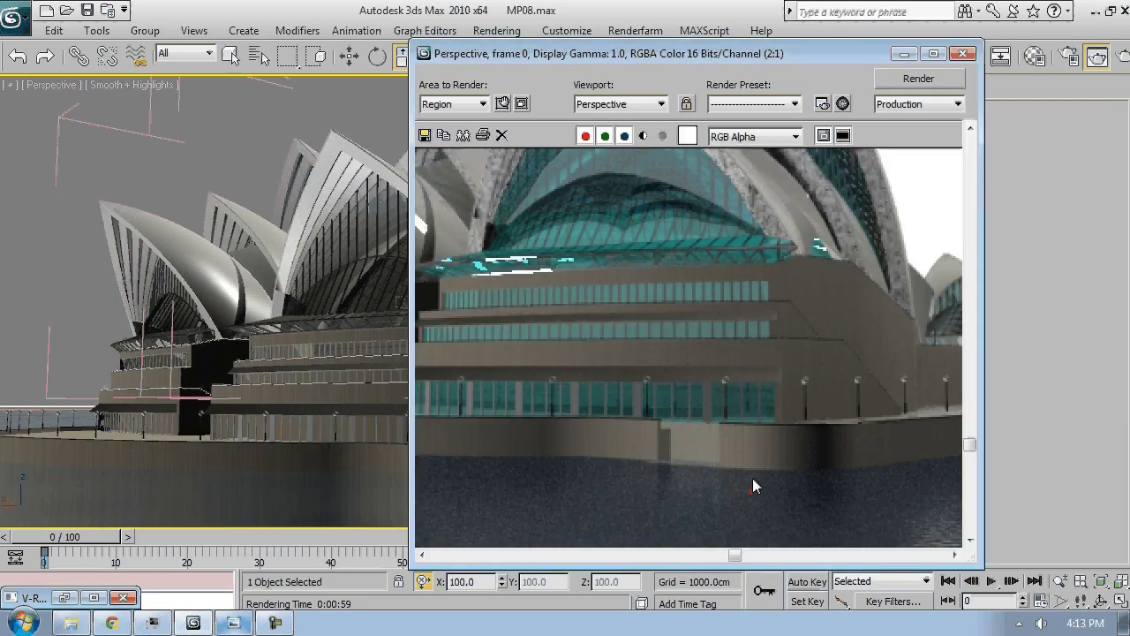
pyautogui.scroll(-1, 708, 438)
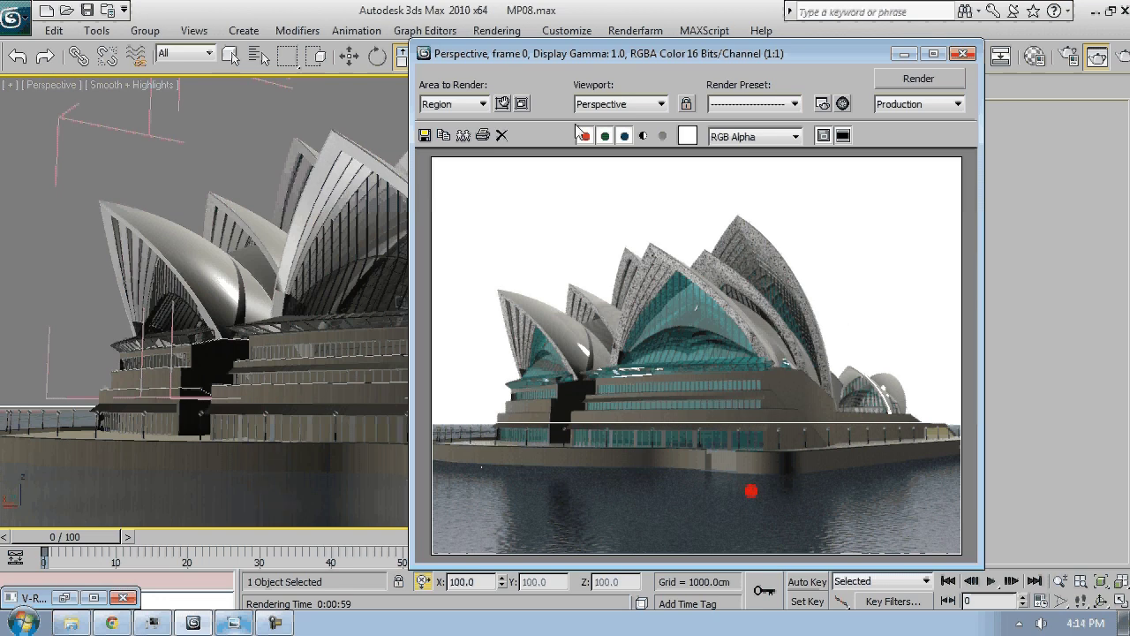
# Move and resize the render region to enclose the main shells and podium, and shift the render window clear of the modifier settings
pyautogui.click(503, 104)
pyautogui.moveTo(580, 518); pyautogui.dragTo(707, 427)
pyautogui.moveTo(960, 332); pyautogui.dragTo(830, 230)
pyautogui.moveTo(434, 465); pyautogui.dragTo(491, 459)
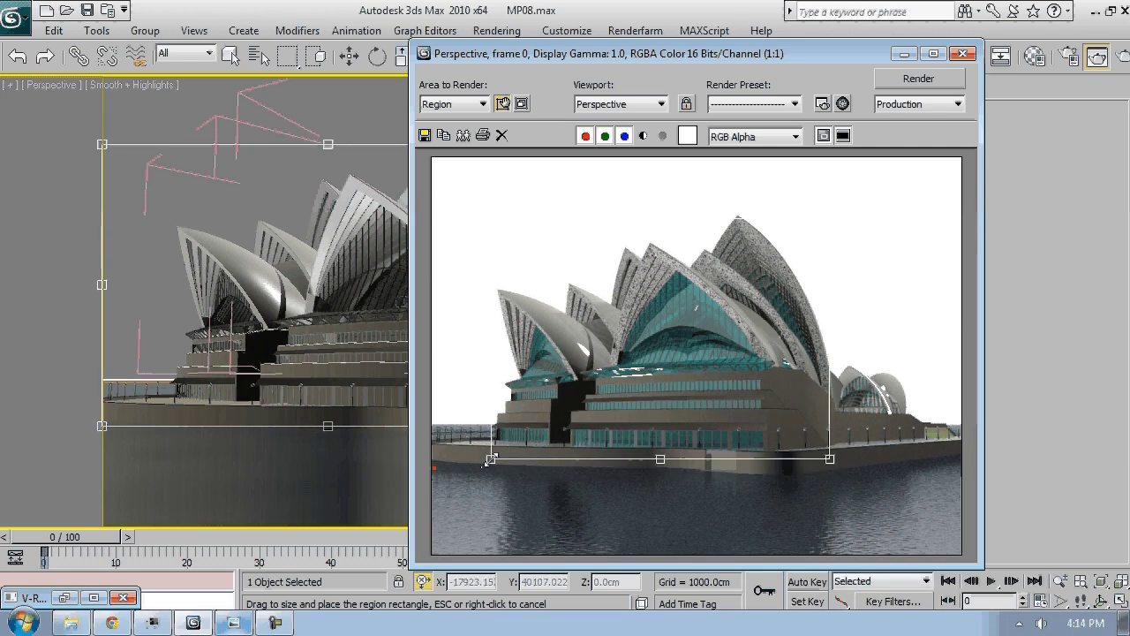
pyautogui.rightClick(811, 234)
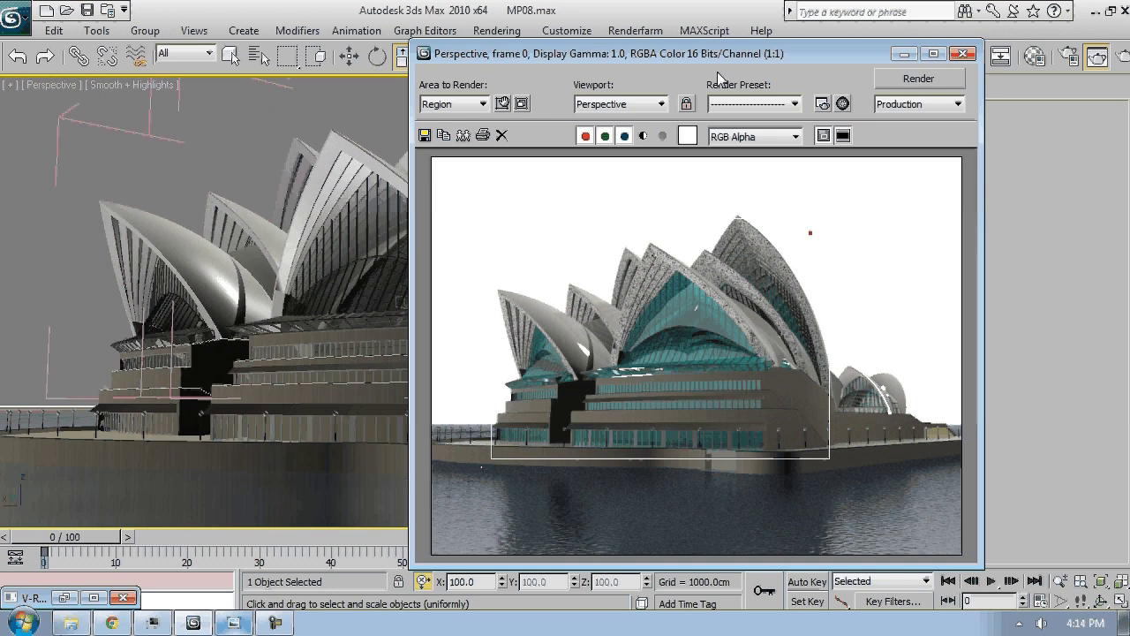
pyautogui.moveTo(778, 54); pyautogui.dragTo(363, 94)
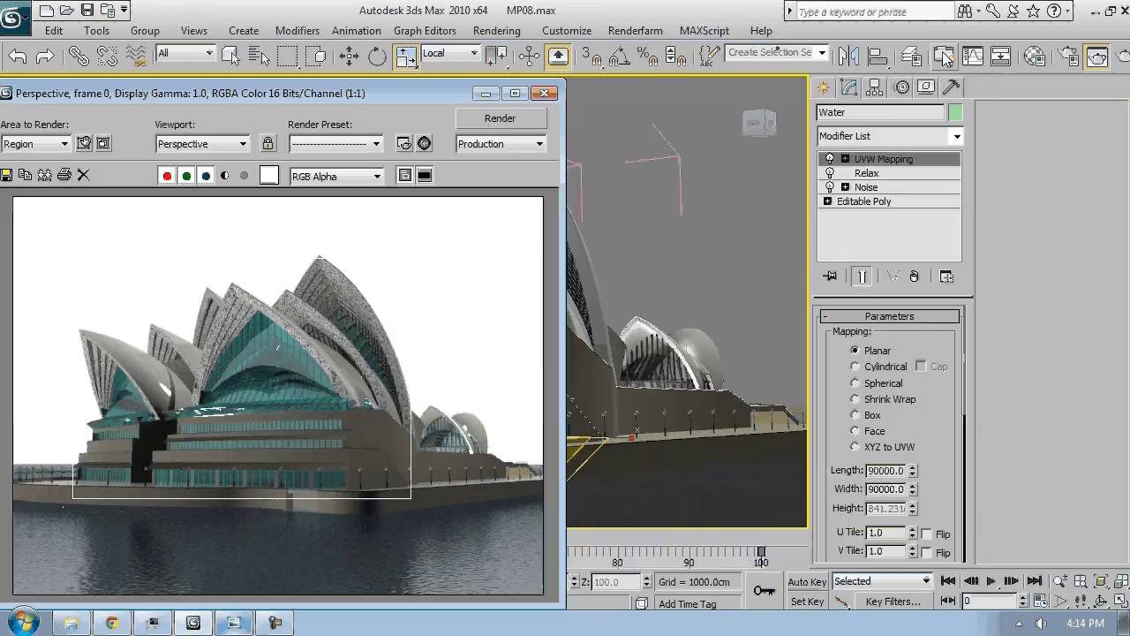
# Set the fog multiplier of the Glass material to 0.001
pyautogui.press('m')
pyautogui.click(824, 151)
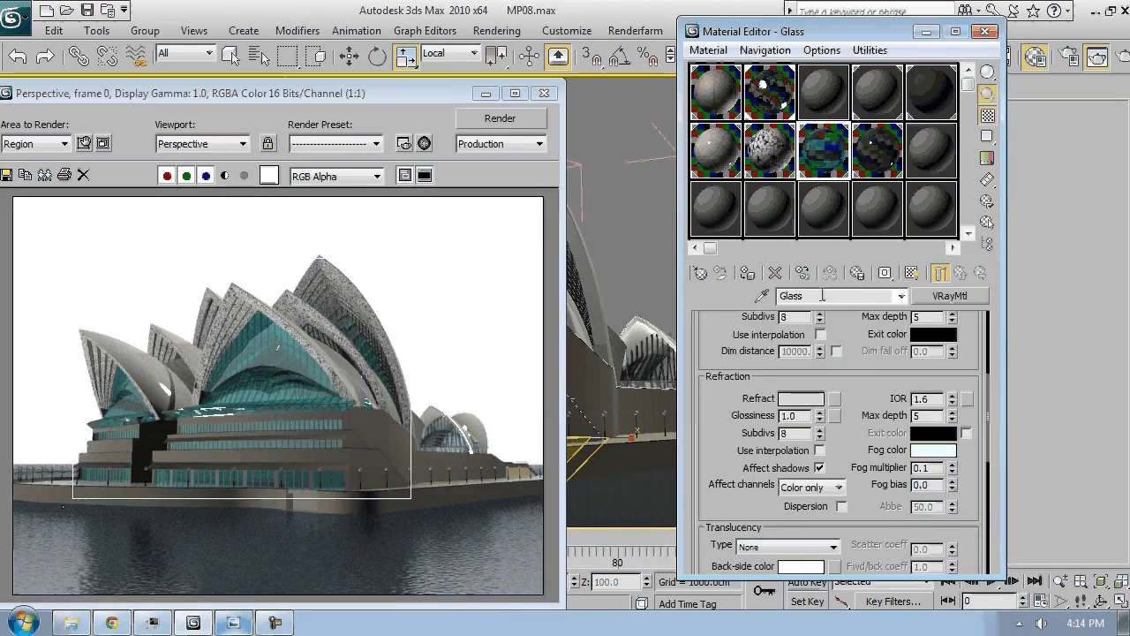
pyautogui.click(928, 469)
pyautogui.write('0')
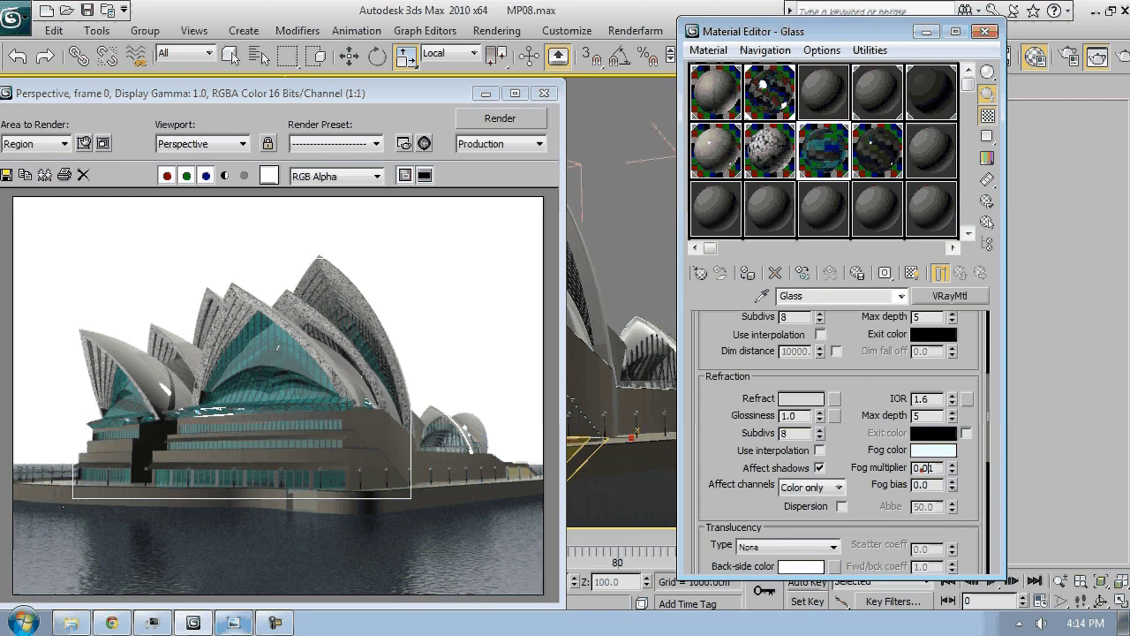
pyautogui.write('0')
pyautogui.press('Return')
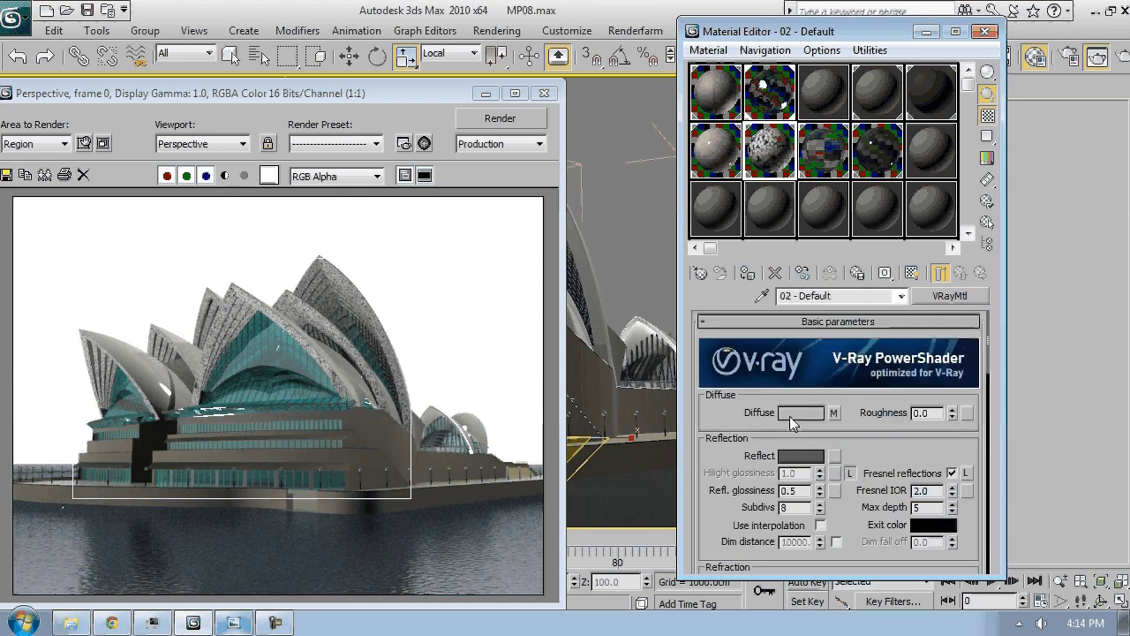
# Set the diffuse Cellular map amount of the 02 - Default material to 5 and start a region render
pyautogui.click(834, 413)
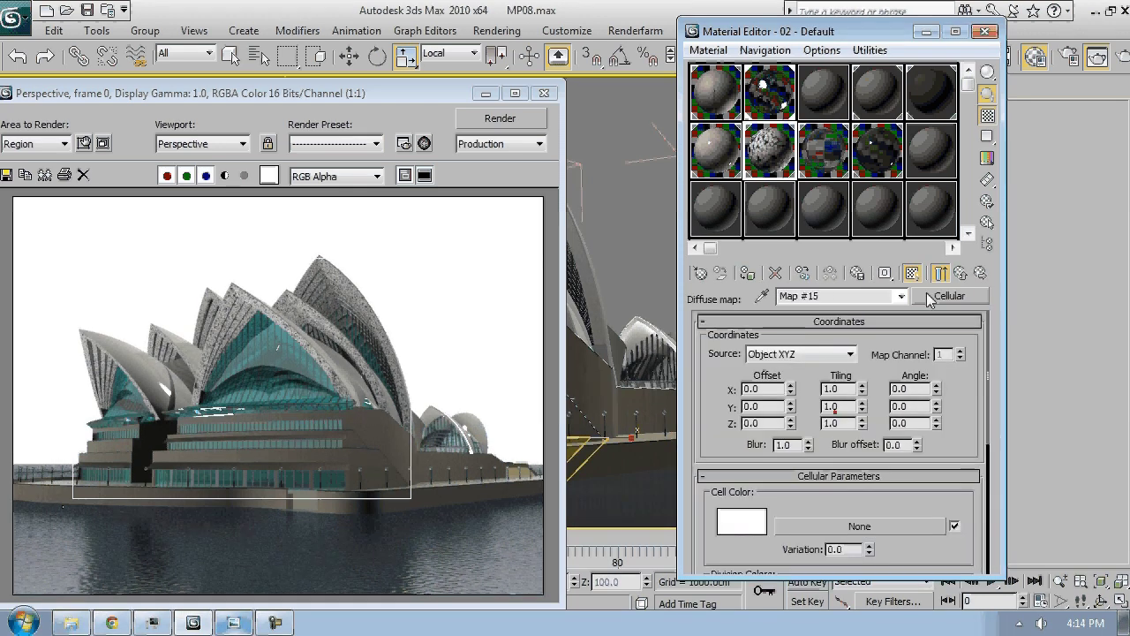
pyautogui.click(941, 273)
pyautogui.scroll(-10, 762, 480)
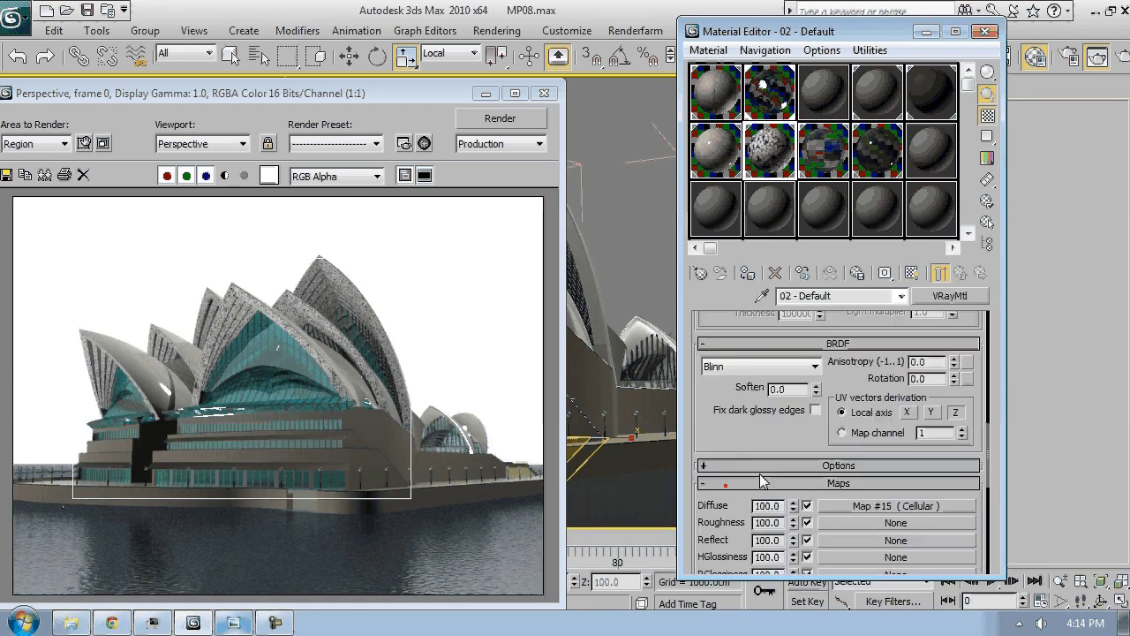
pyautogui.scroll(-5, 762, 479)
pyautogui.doubleClick(782, 374)
pyautogui.write('5')
pyautogui.press('Return')
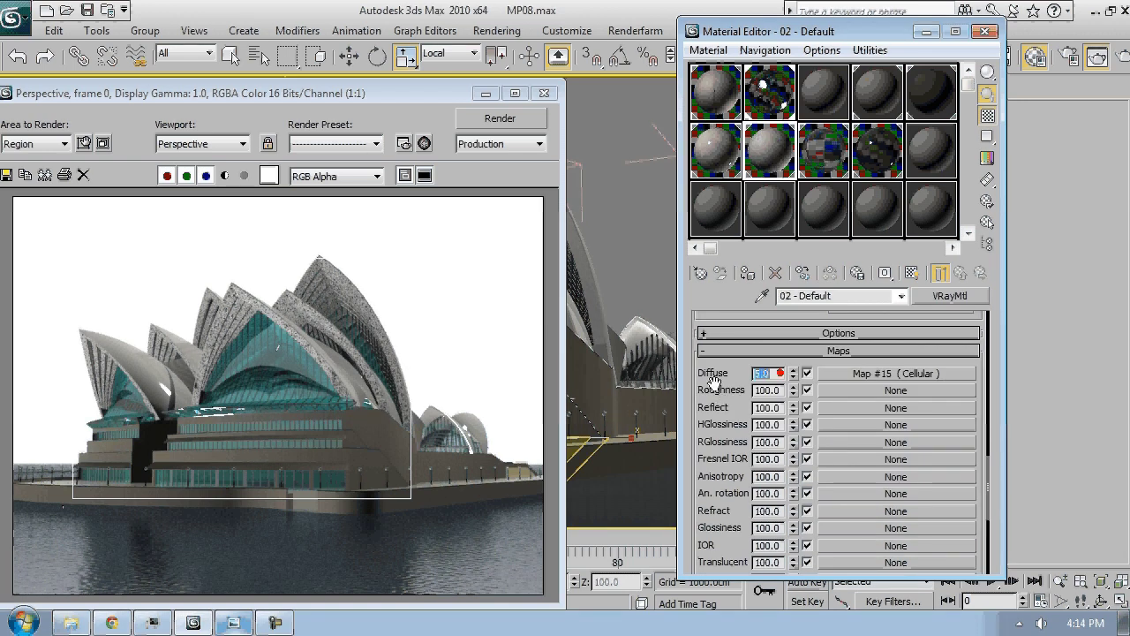
pyautogui.scroll(5, 713, 380)
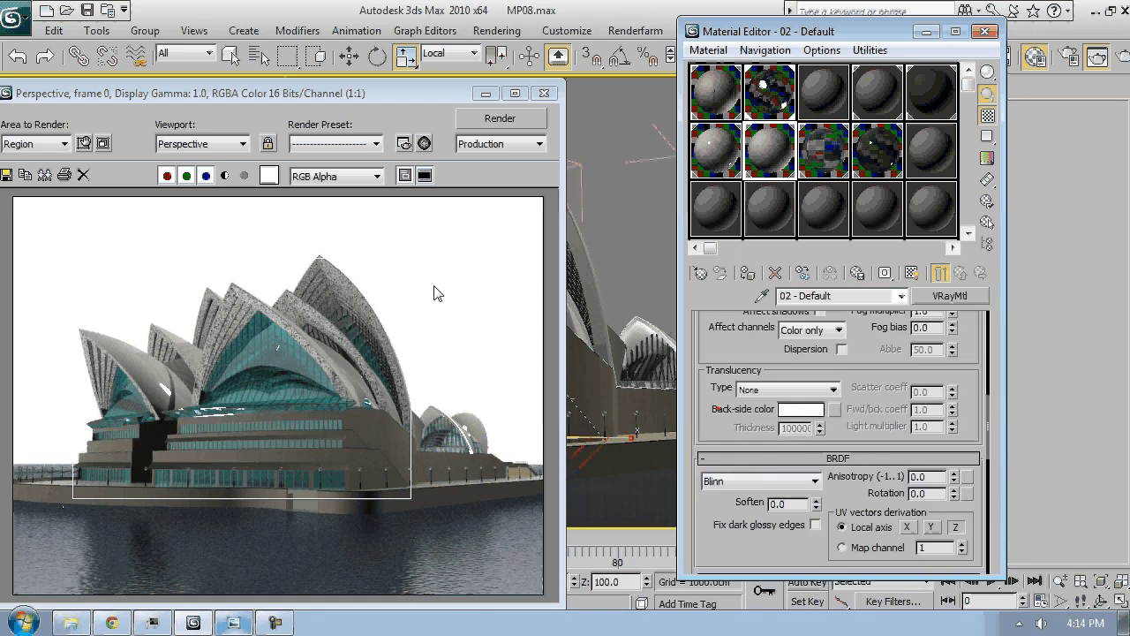
pyautogui.click(495, 118)
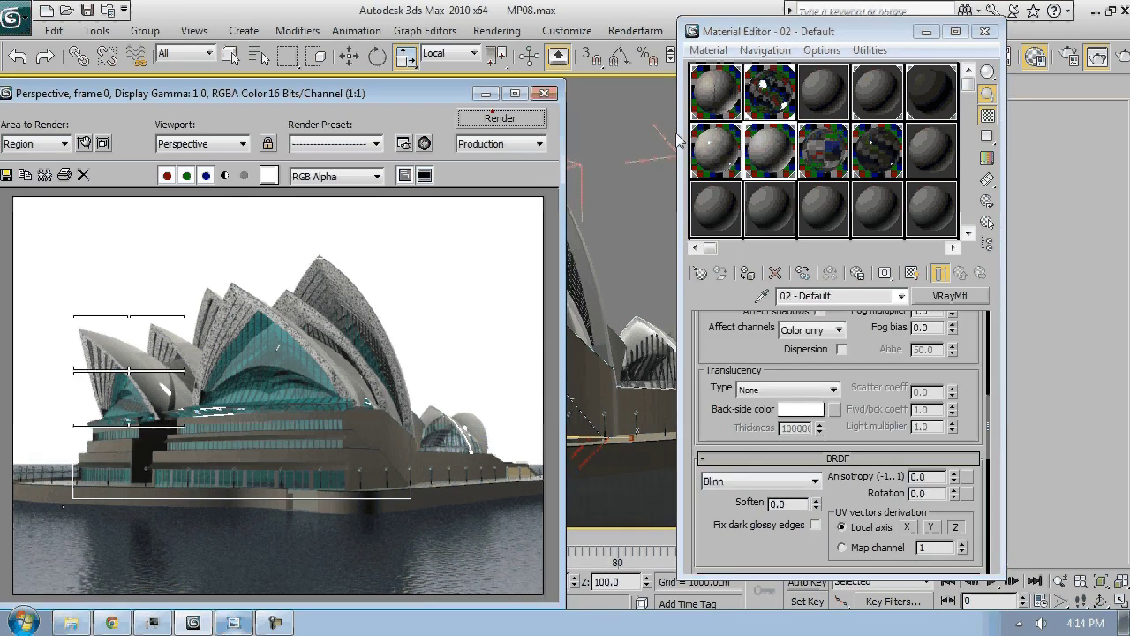
pyautogui.moveTo(346, 96); pyautogui.dragTo(374, 91)
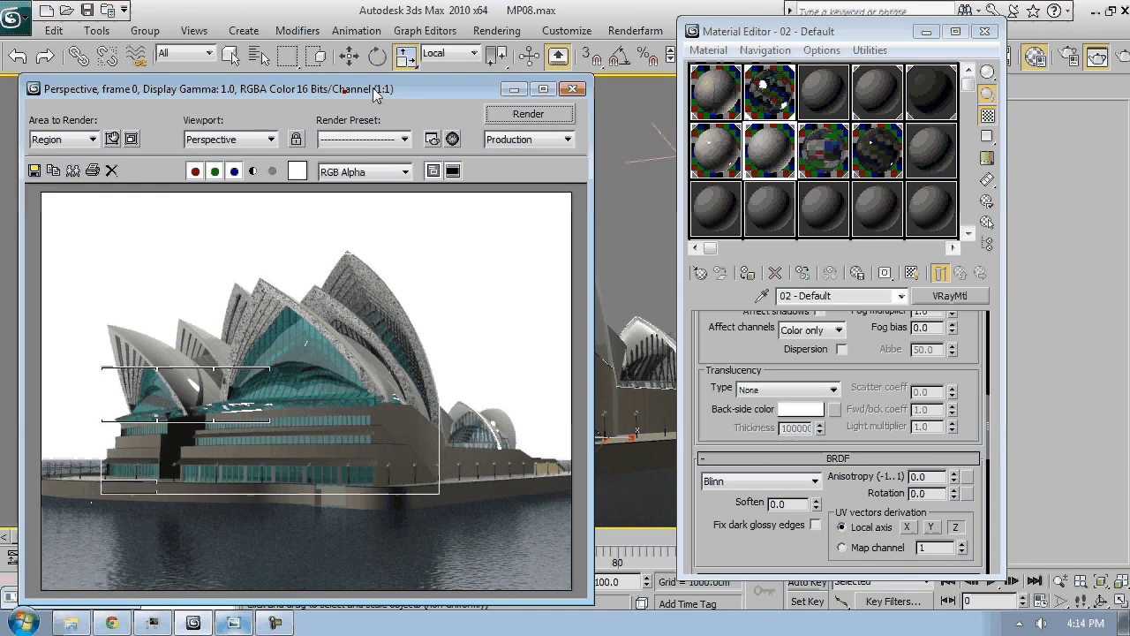
# Set the reflection glossiness of the 01 - Default material to 0.666 and render the region again
pyautogui.click(707, 155)
pyautogui.scroll(-10, 759, 466)
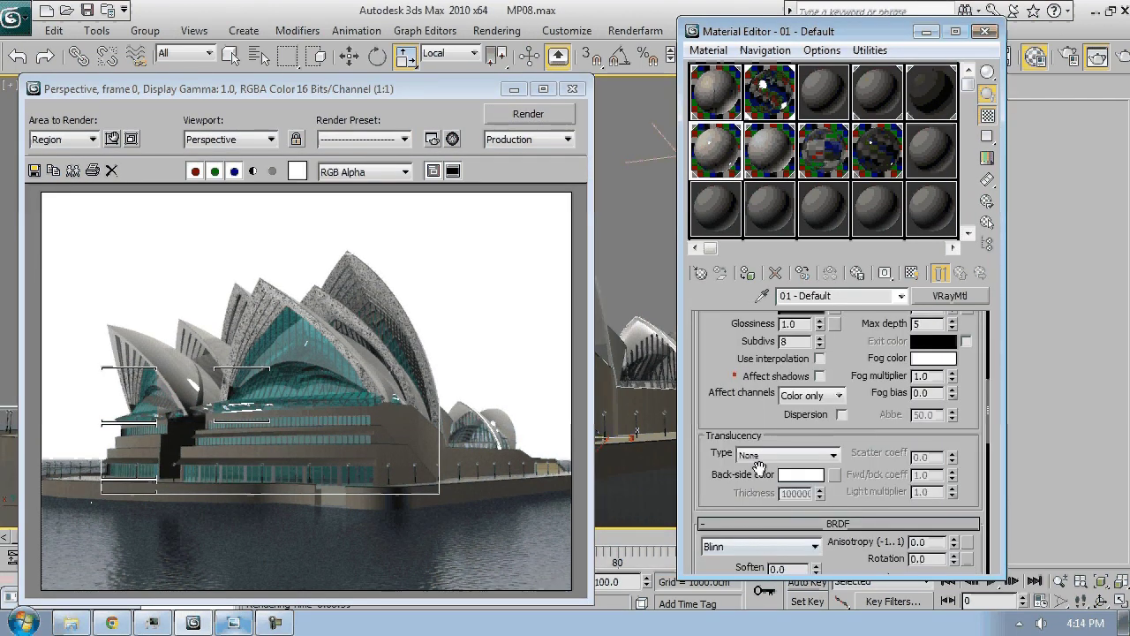
pyautogui.scroll(5, 759, 467)
pyautogui.write('7')
pyautogui.press('Return')
pyautogui.write('0.')
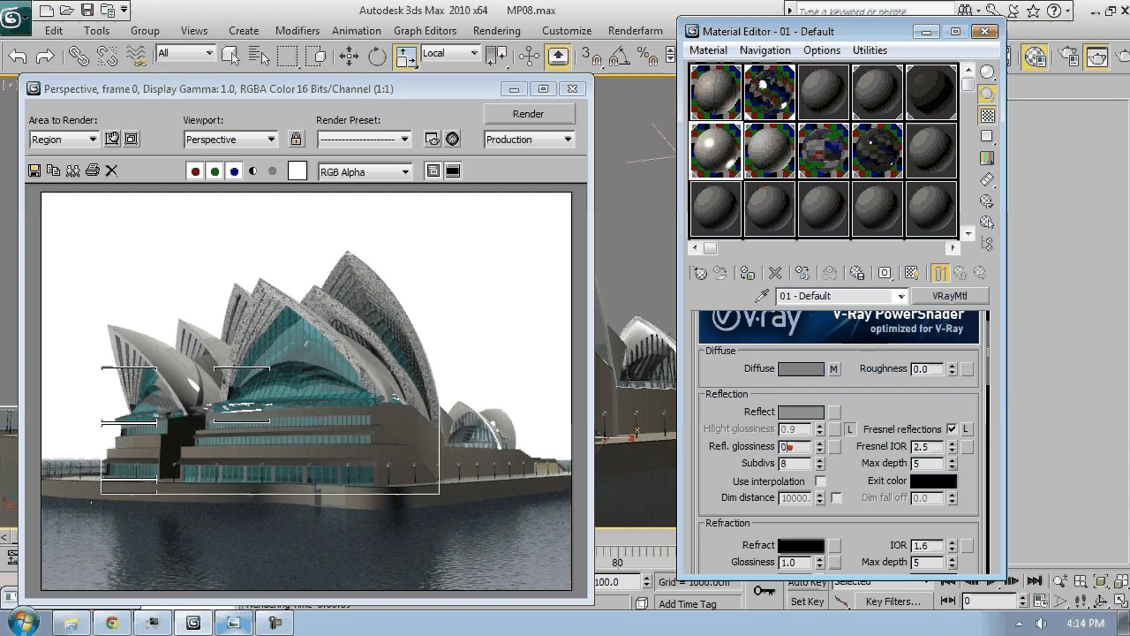
pyautogui.write('66')
pyautogui.press('Return')
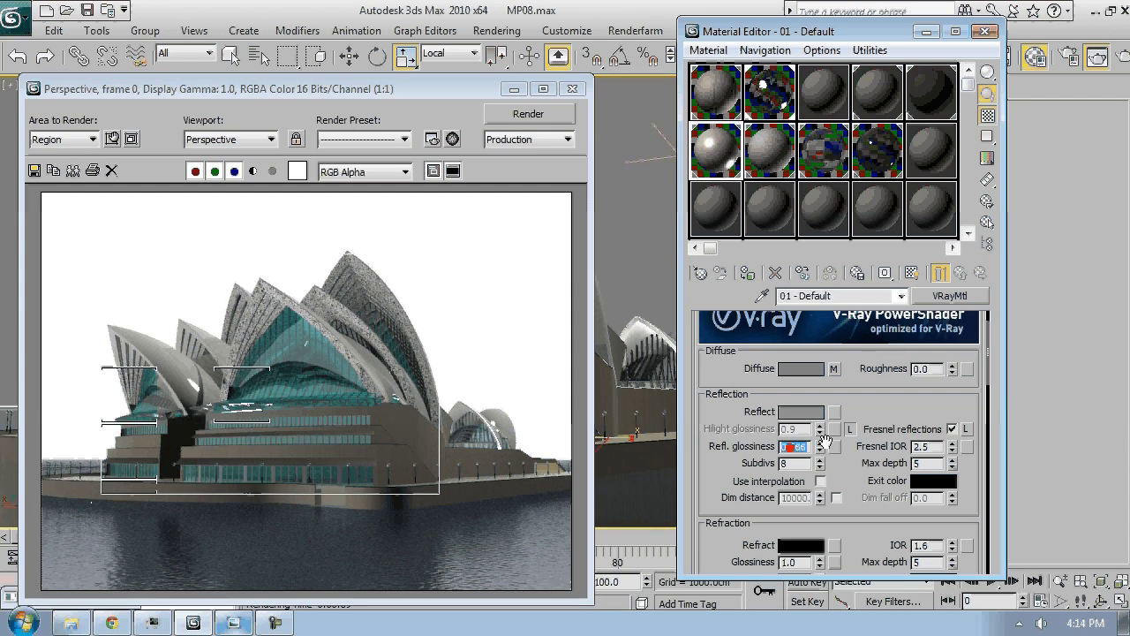
pyautogui.click(556, 112)
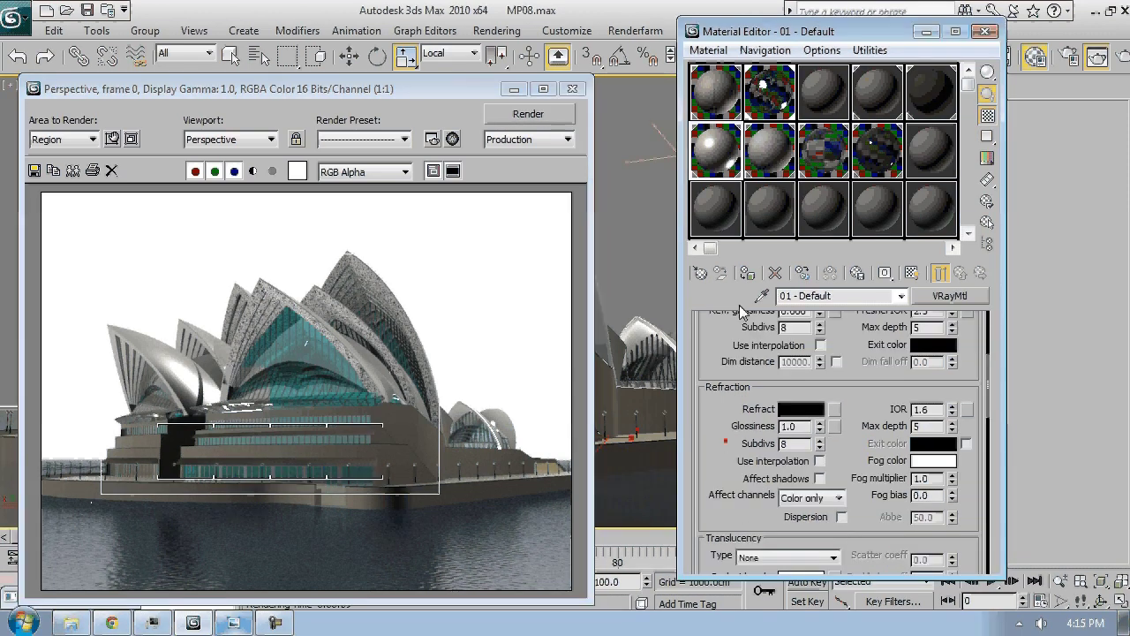
# Review the map slots, basic parameters and diffuse Noise map of the 01 - Default material
pyautogui.scroll(-5, 742, 318)
pyautogui.scroll(-5, 740, 388)
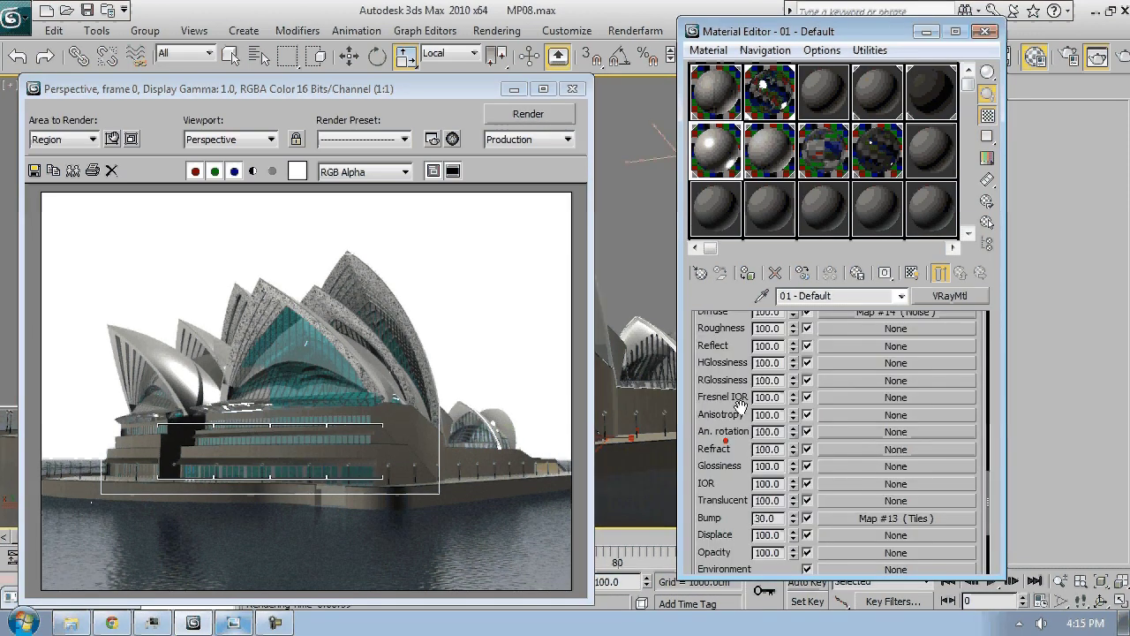
pyautogui.scroll(-1, 740, 404)
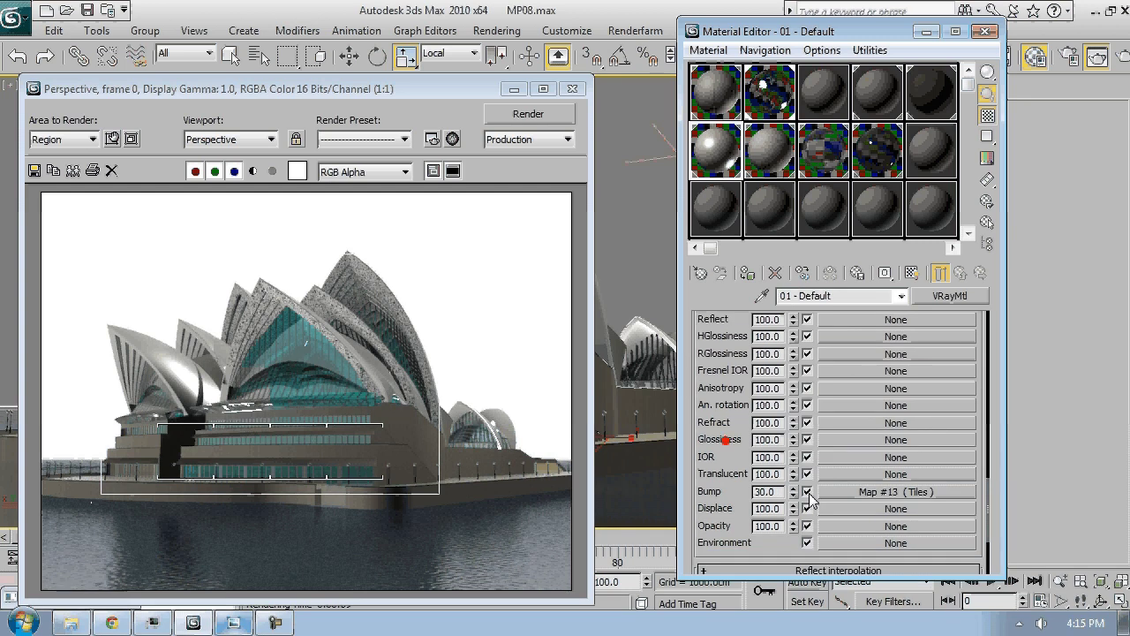
pyautogui.moveTo(712, 315); pyautogui.dragTo(721, 558)
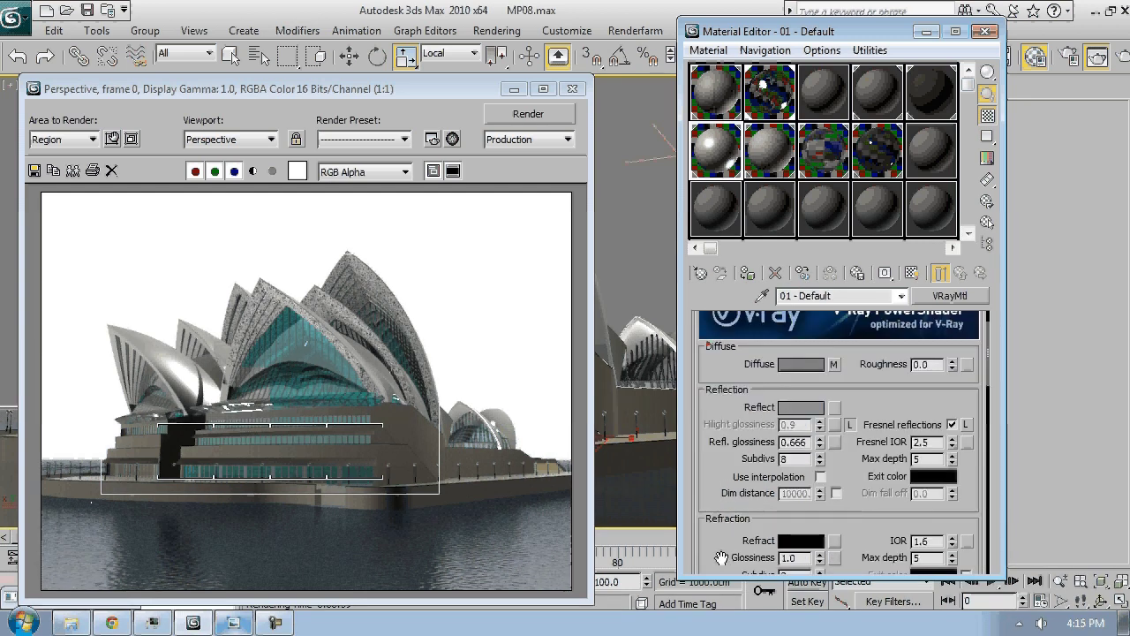
pyautogui.moveTo(789, 432); pyautogui.dragTo(794, 481)
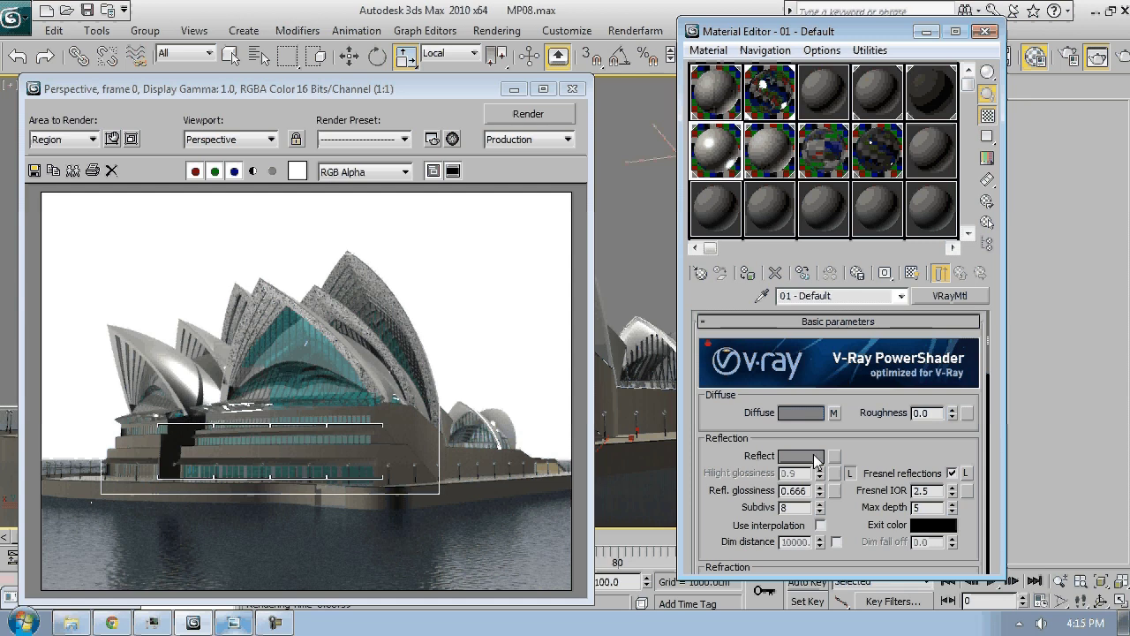
pyautogui.click(834, 414)
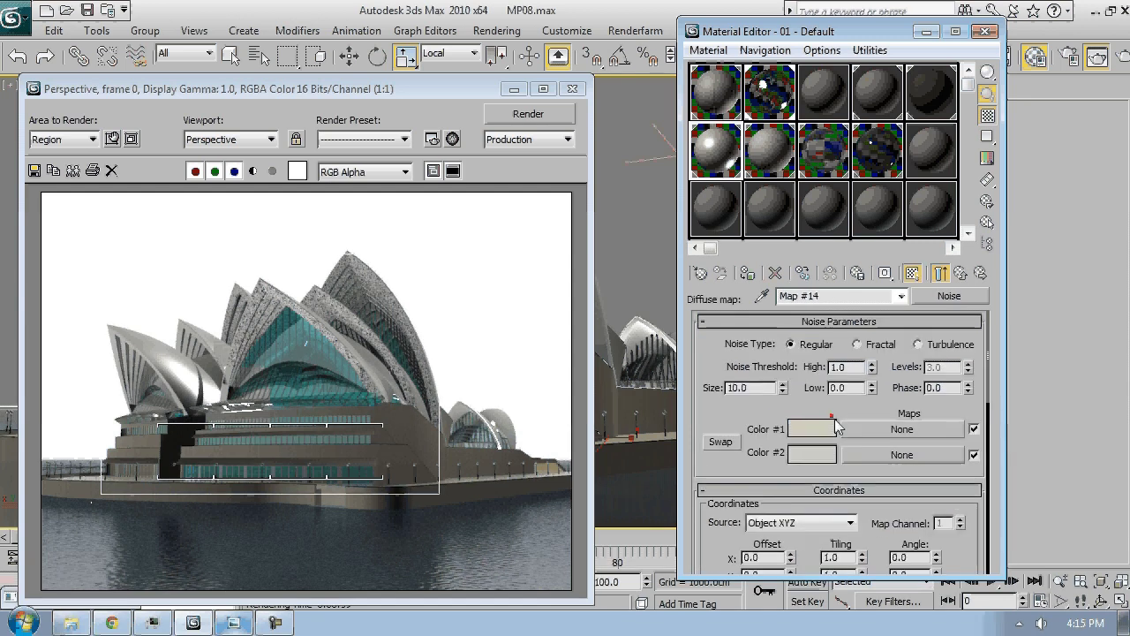
pyautogui.click(941, 273)
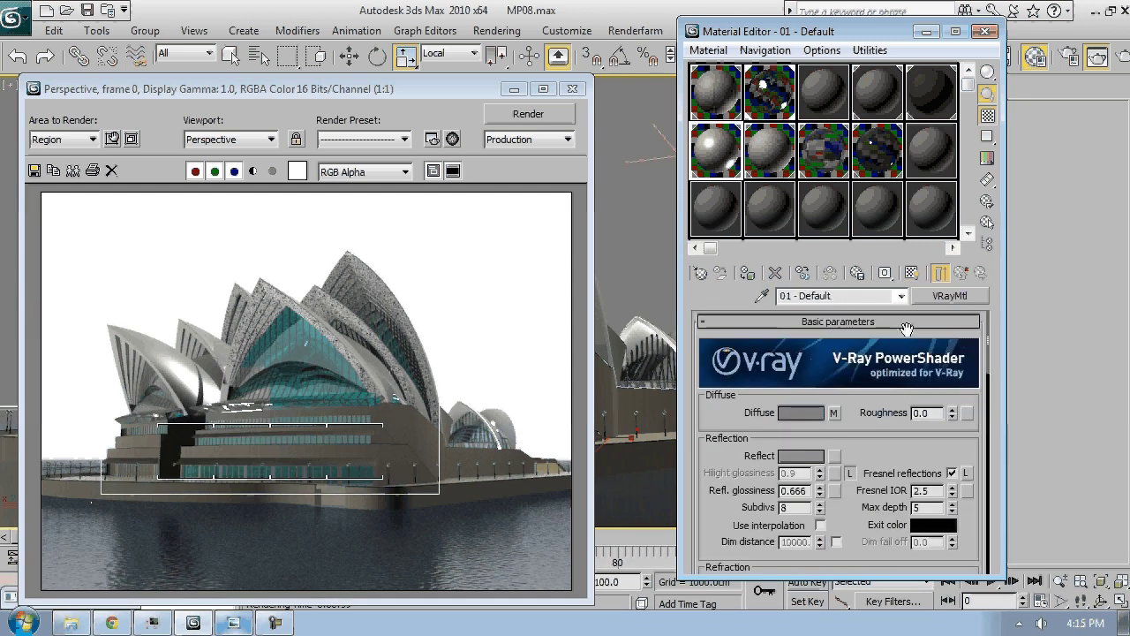
# Darken the reflection color of the 01 - Default material to a neutral grey with value 40
pyautogui.click(812, 457)
pyautogui.moveTo(501, 150); pyautogui.dragTo(504, 133)
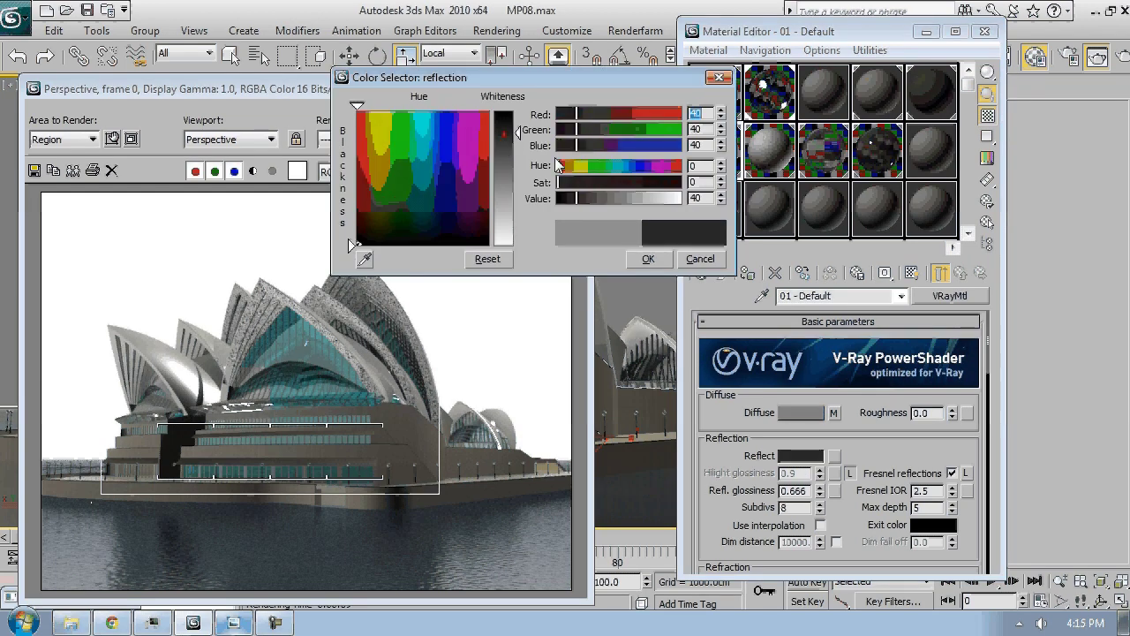
pyautogui.click(648, 259)
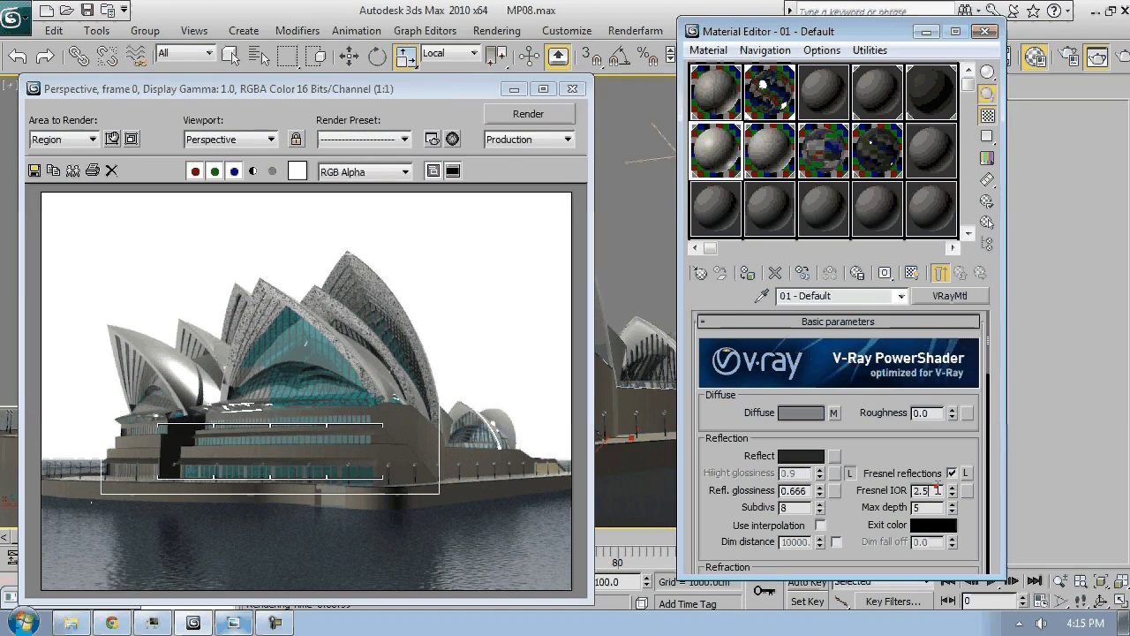
# Set the Fresnel IOR of 01 - Default to 1.6 with highlight glossiness unlocked, and re-render the building region
pyautogui.moveTo(938, 490); pyautogui.dragTo(837, 509)
pyautogui.write('1.6')
pyautogui.press('Return')
pyautogui.click(851, 473)
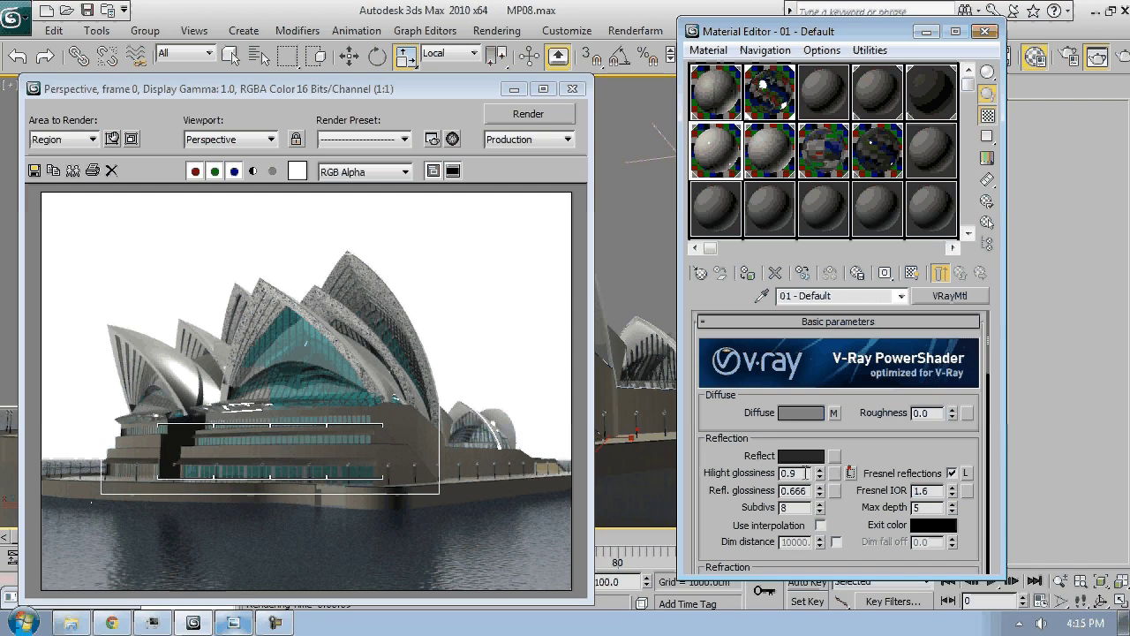
pyautogui.click(554, 116)
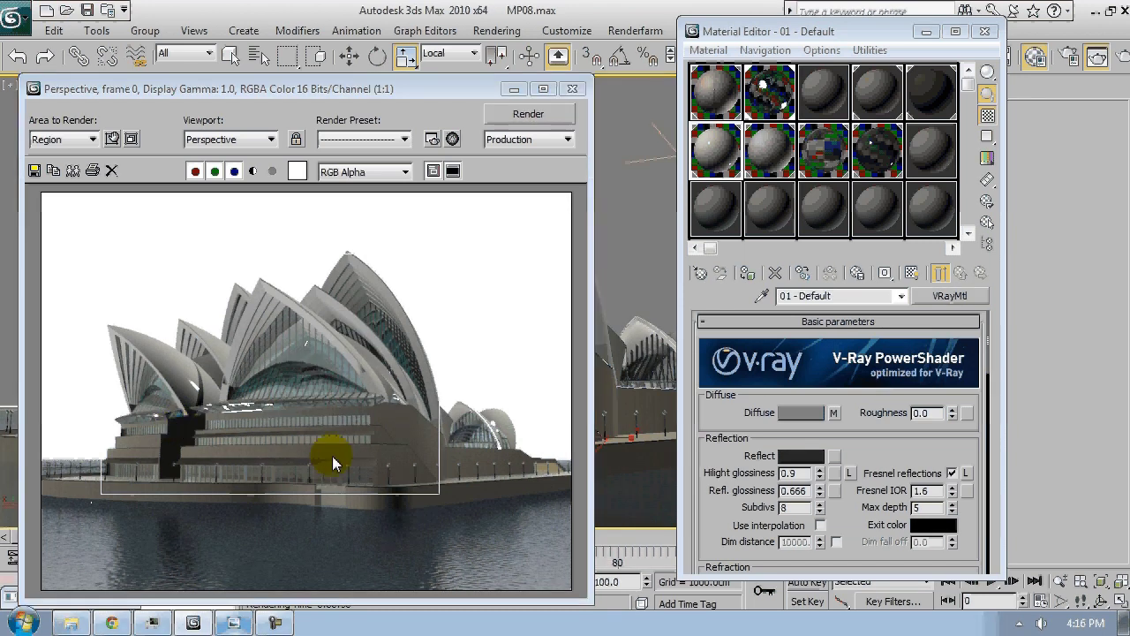
# Set the refraction glossiness of the Glass material to 0.92
pyautogui.click(845, 153)
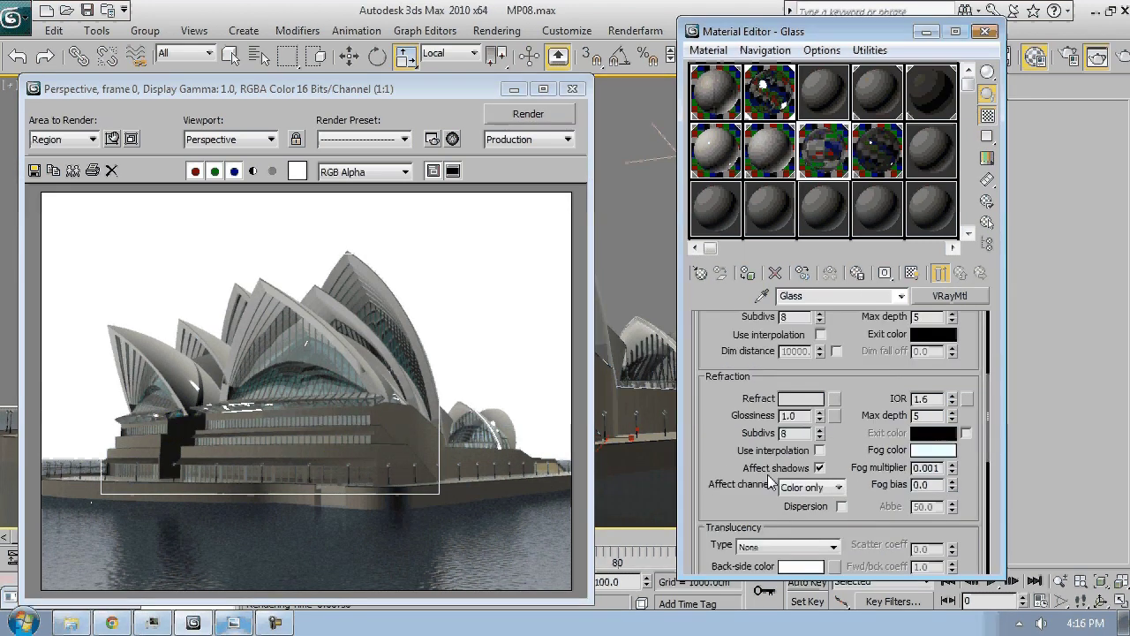
pyautogui.doubleClick(807, 415)
pyautogui.write('0.89')
pyautogui.press('BackSpace')
pyautogui.press('BackSpace')
pyautogui.write('92')
pyautogui.press('Return')
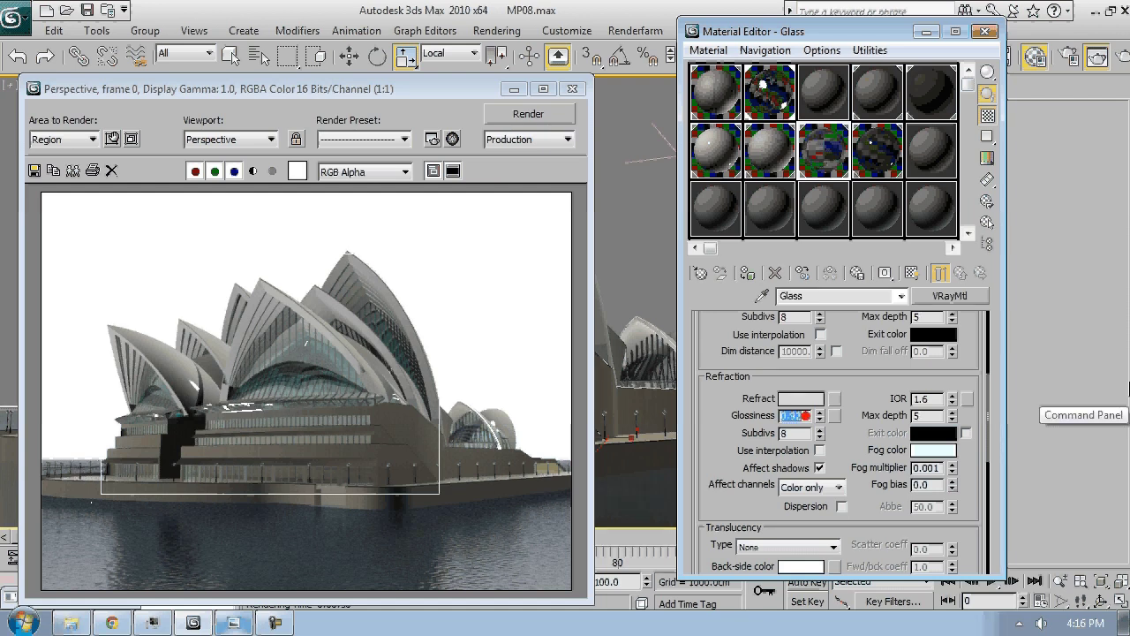
# Set the highlight glossiness of the 01 - Default material to 0.999 and start another region render
pyautogui.click(720, 197)
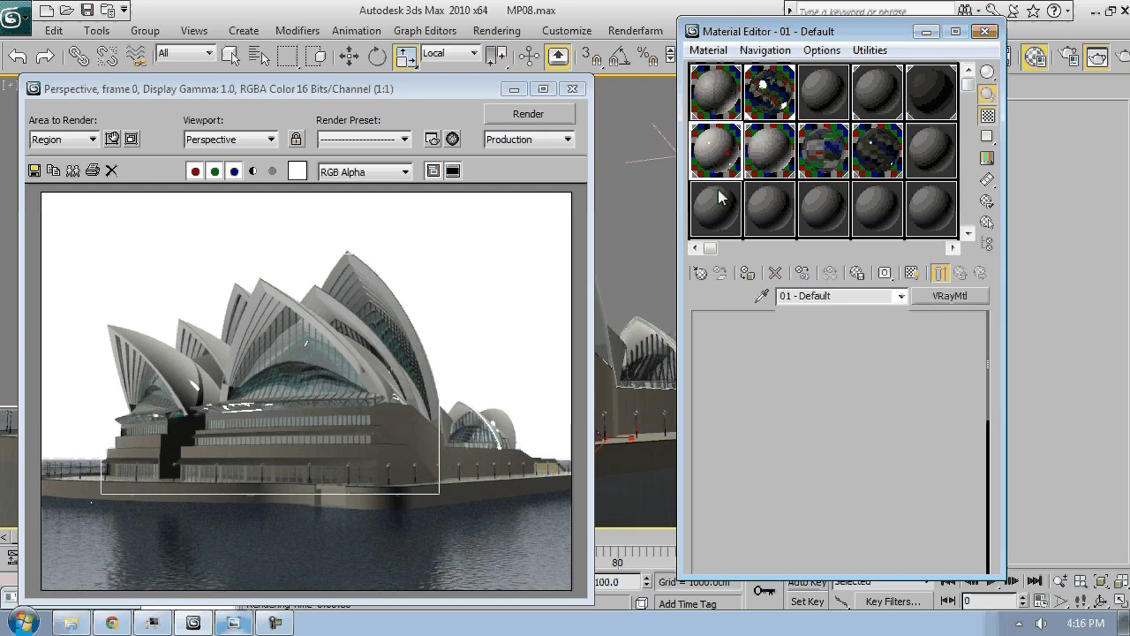
pyautogui.write('0.999')
pyautogui.press('Return')
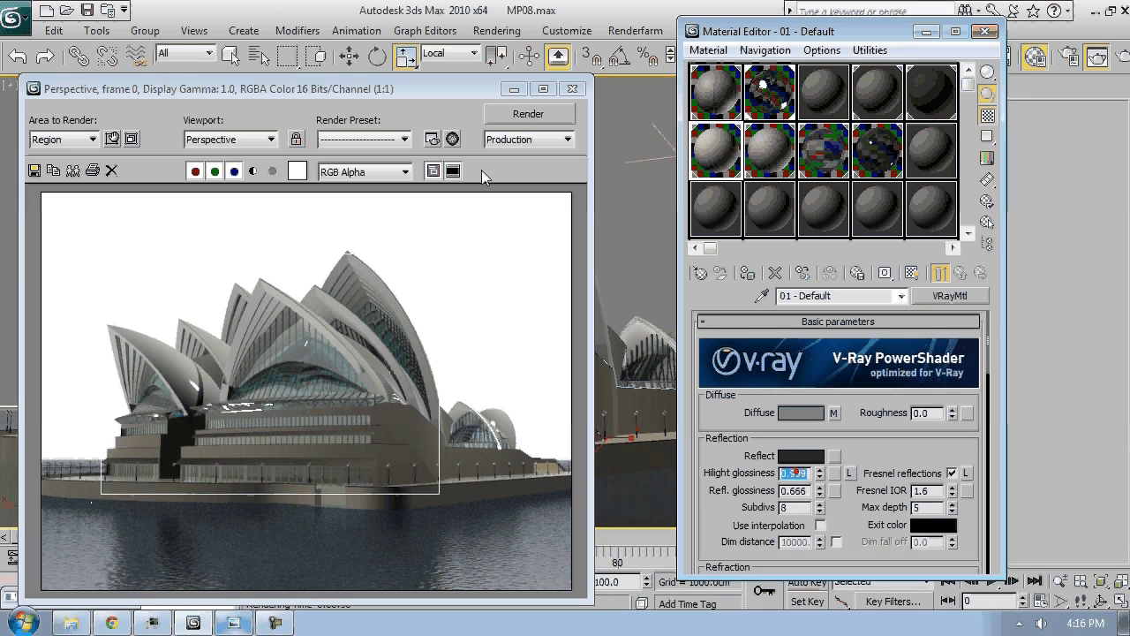
pyautogui.click(529, 115)
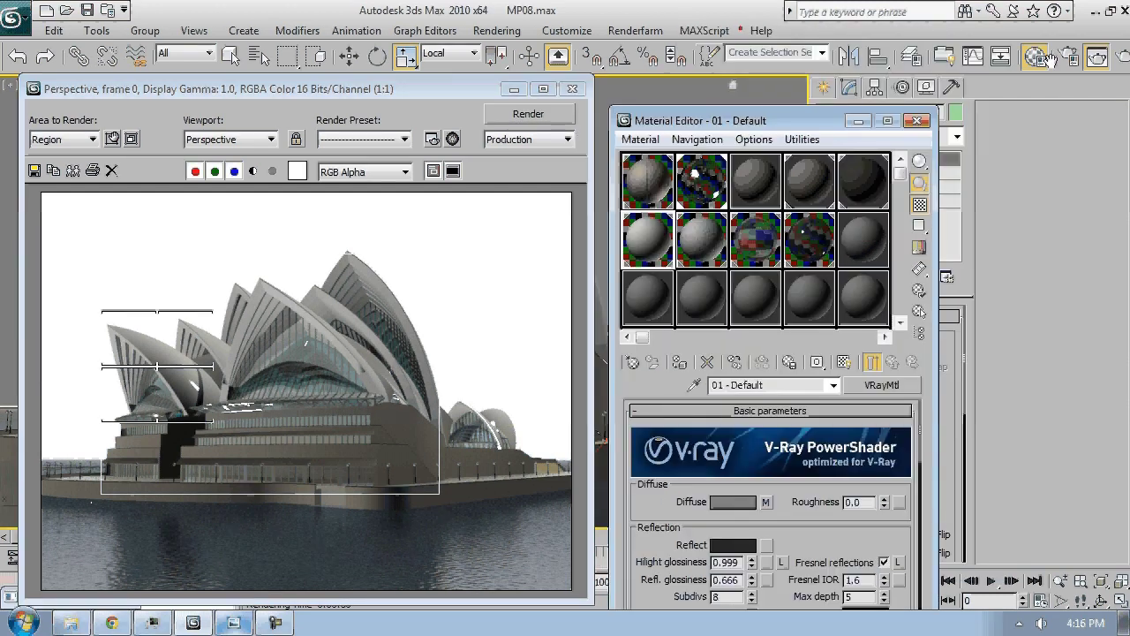
# Review the V-Ray color mapping settings in the render setup and render the building region again
pyautogui.click(1070, 62)
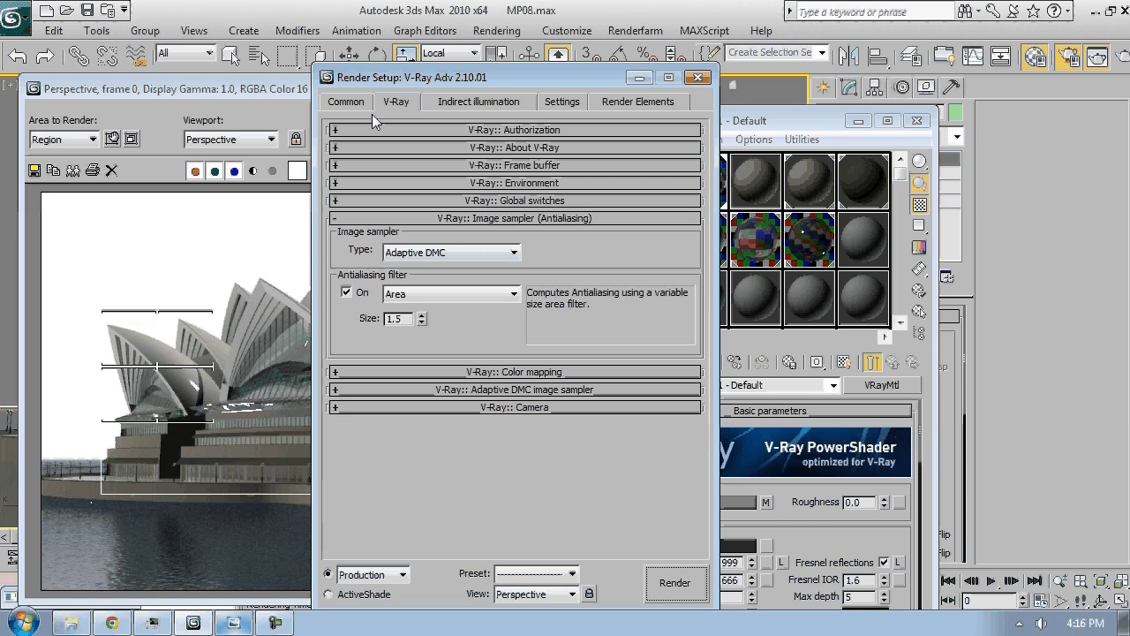
pyautogui.click(536, 371)
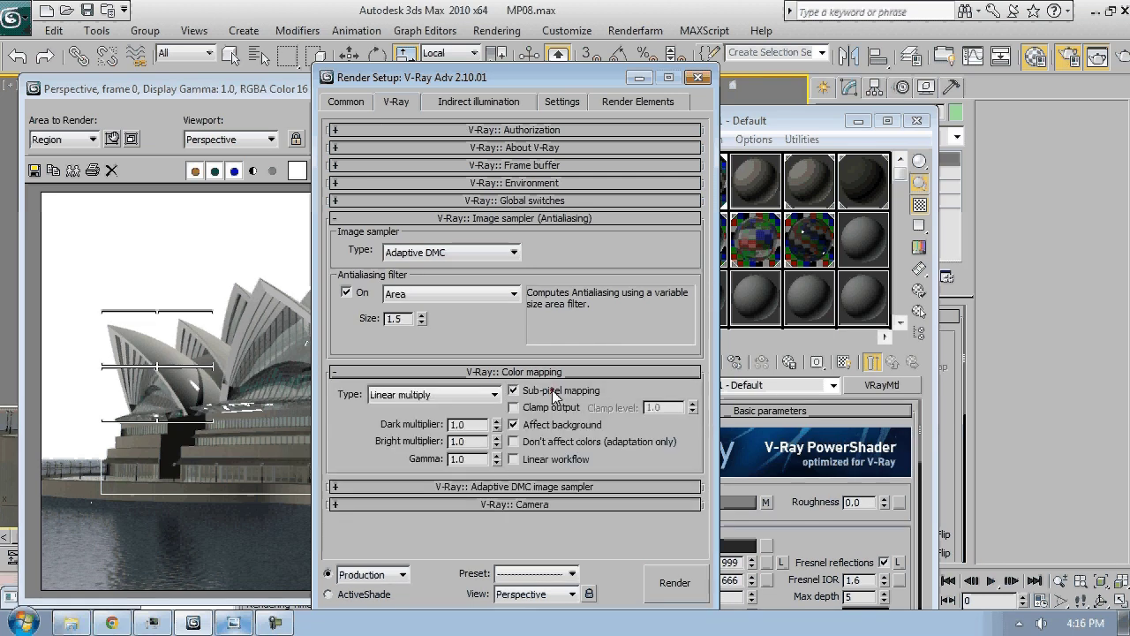
pyautogui.click(668, 581)
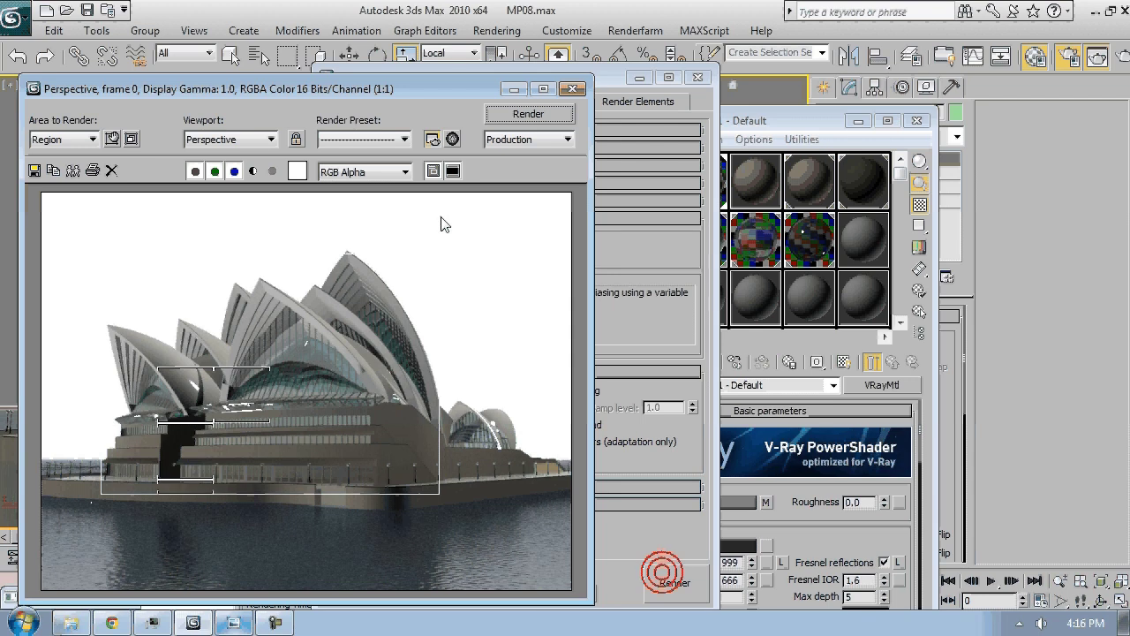
pyautogui.click(443, 222)
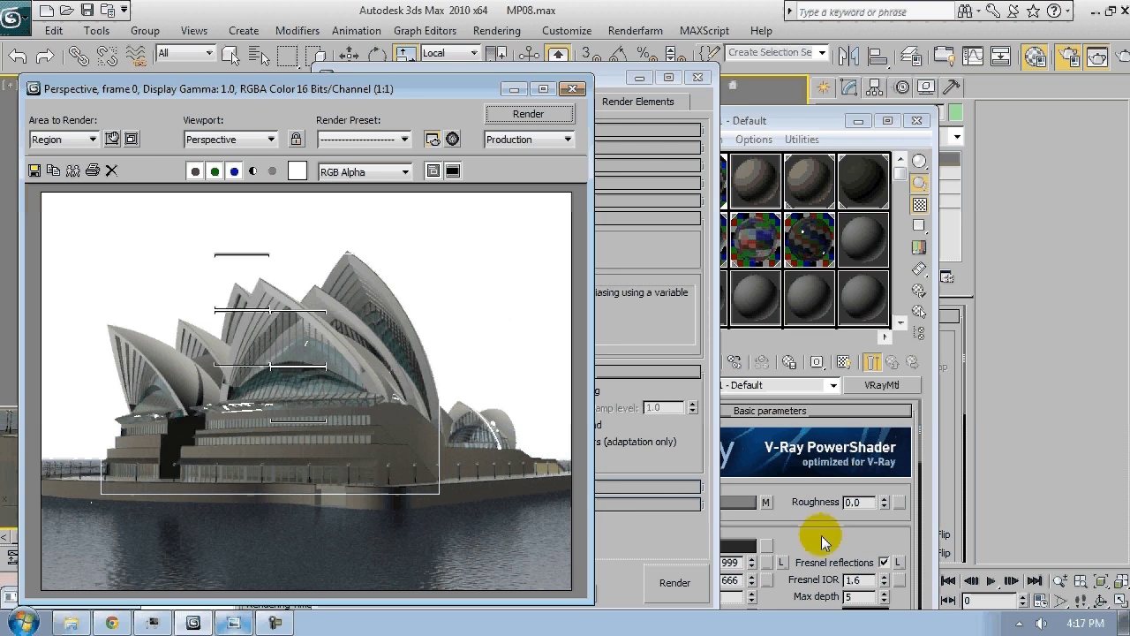
# Shrink the render region to cover only the small shells and the podium end below them, and close the render setup
pyautogui.click(112, 139)
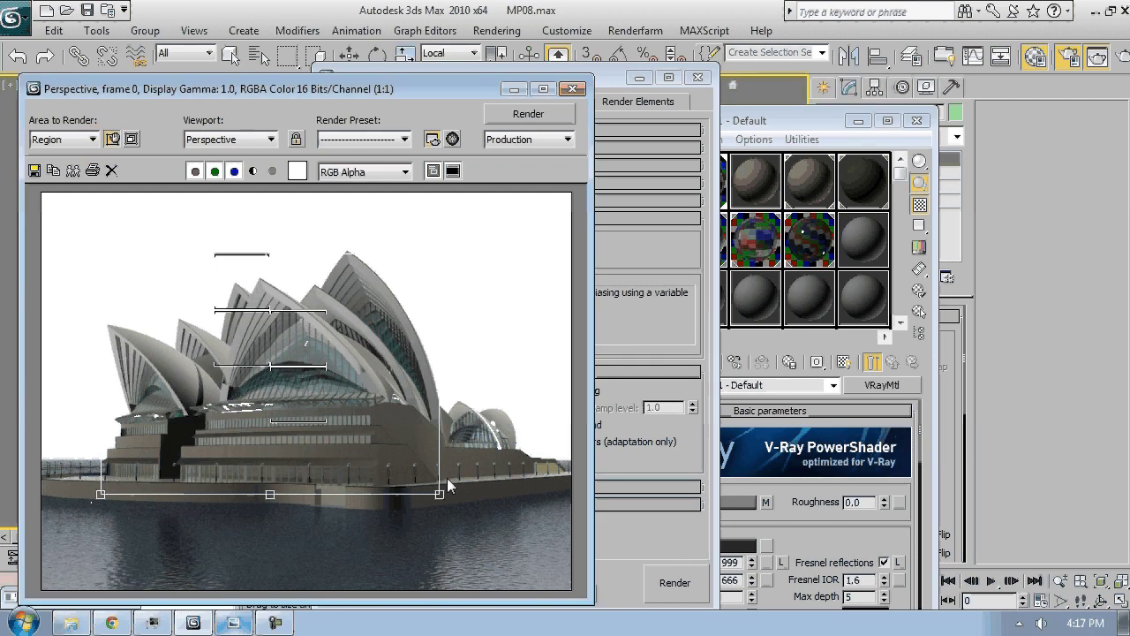
pyautogui.moveTo(447, 478); pyautogui.dragTo(229, 475)
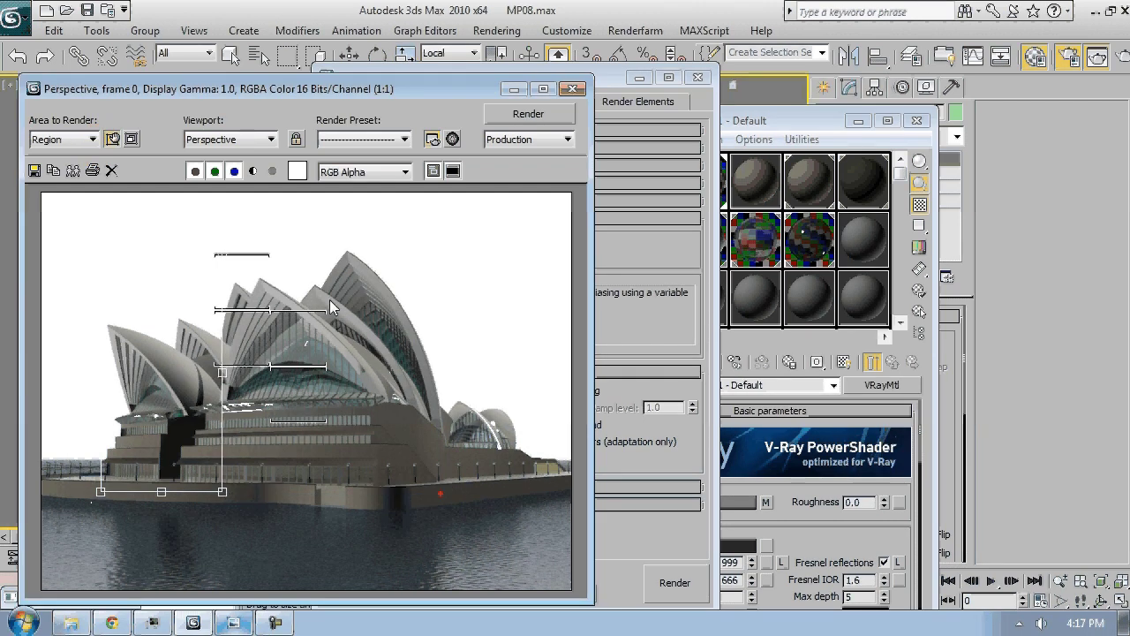
pyautogui.click(649, 369)
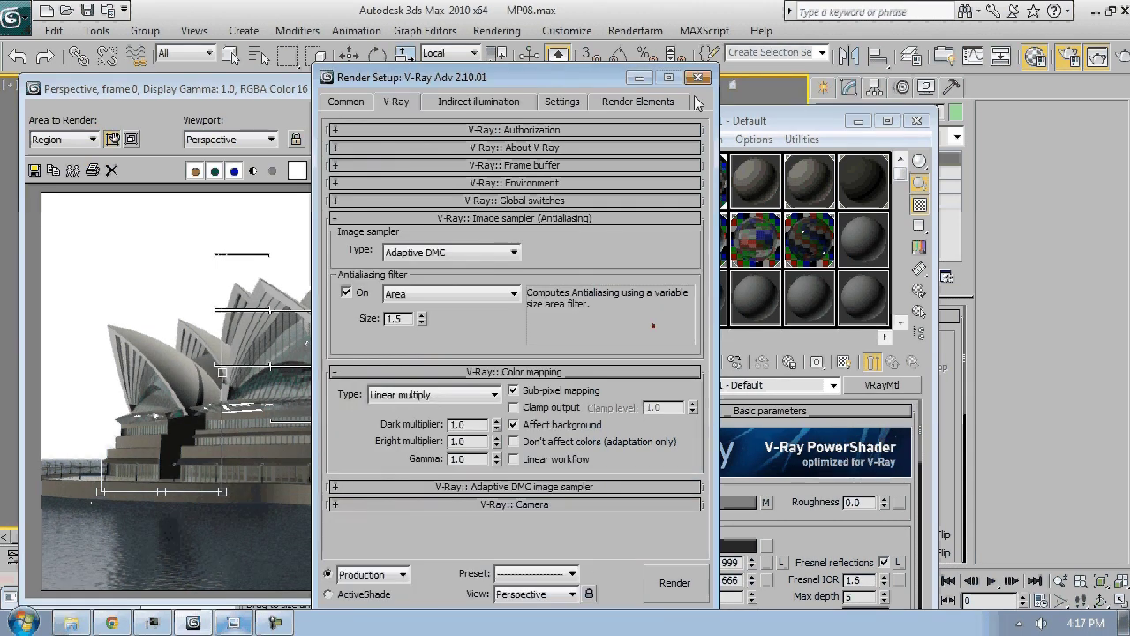
pyautogui.click(697, 77)
# Set the Fresnel IOR of 01 - Default to 10 and its reflection glossiness to 0.8, and re-render the region
pyautogui.doubleClick(854, 579)
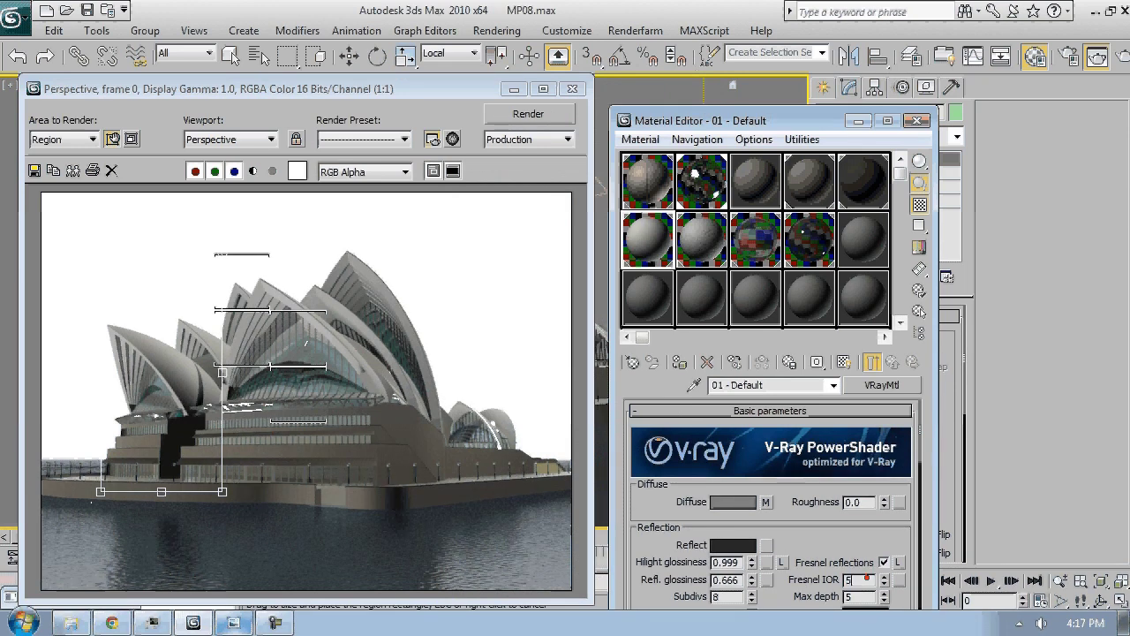
pyautogui.write('10')
pyautogui.press('Return')
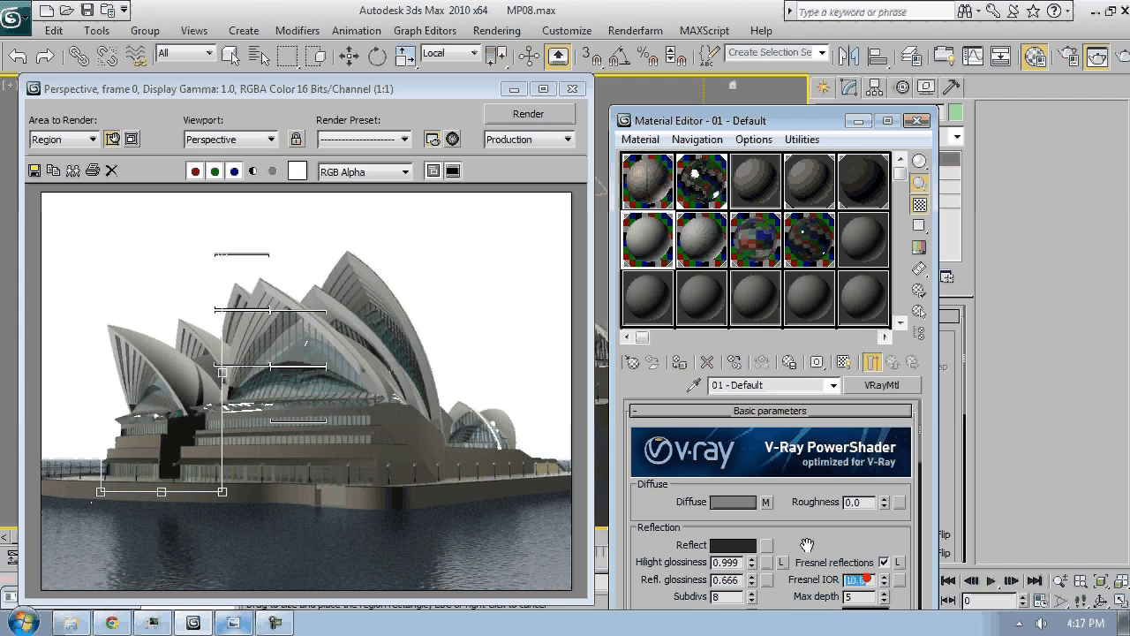
pyautogui.doubleClick(723, 580)
pyautogui.write('7')
pyautogui.press('Return')
pyautogui.write('0.8')
pyautogui.press('Return')
pyautogui.click(491, 113)
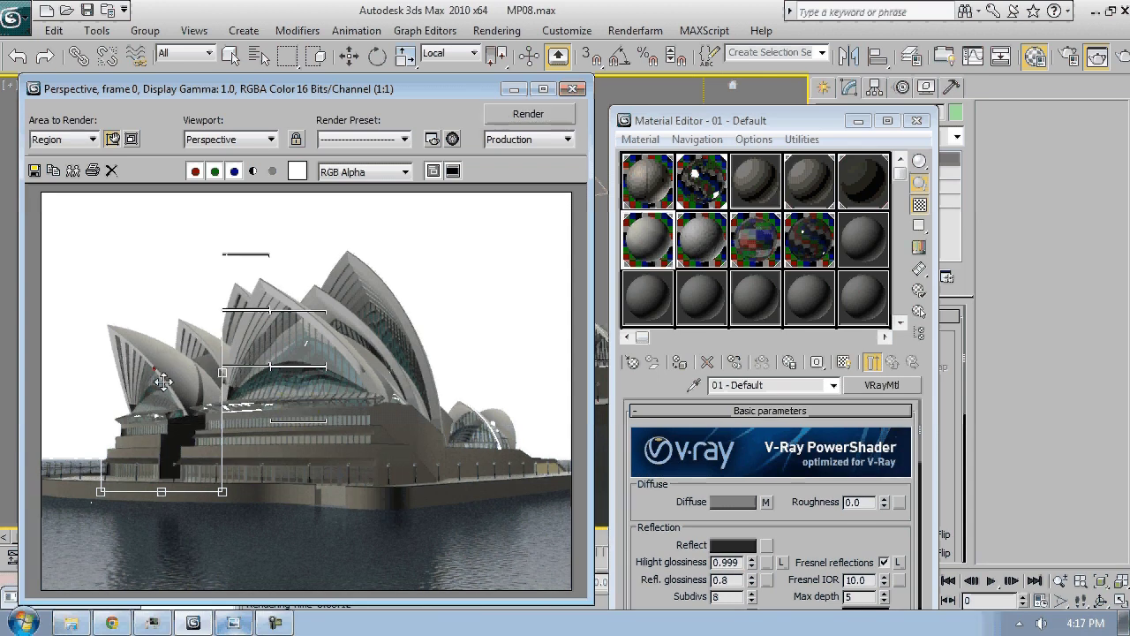
# Switch the render area to Blowup, frame it tightly around the two smaller shells, and render that close-up
pyautogui.moveTo(207, 281); pyautogui.dragTo(209, 280)
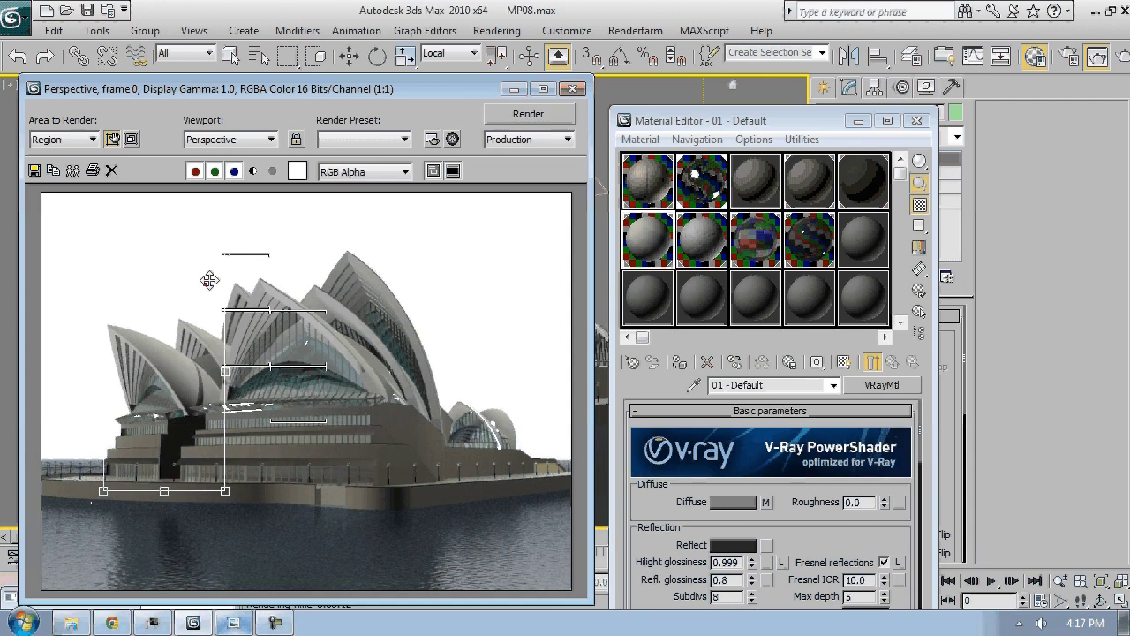
pyautogui.scroll(1, 166, 386)
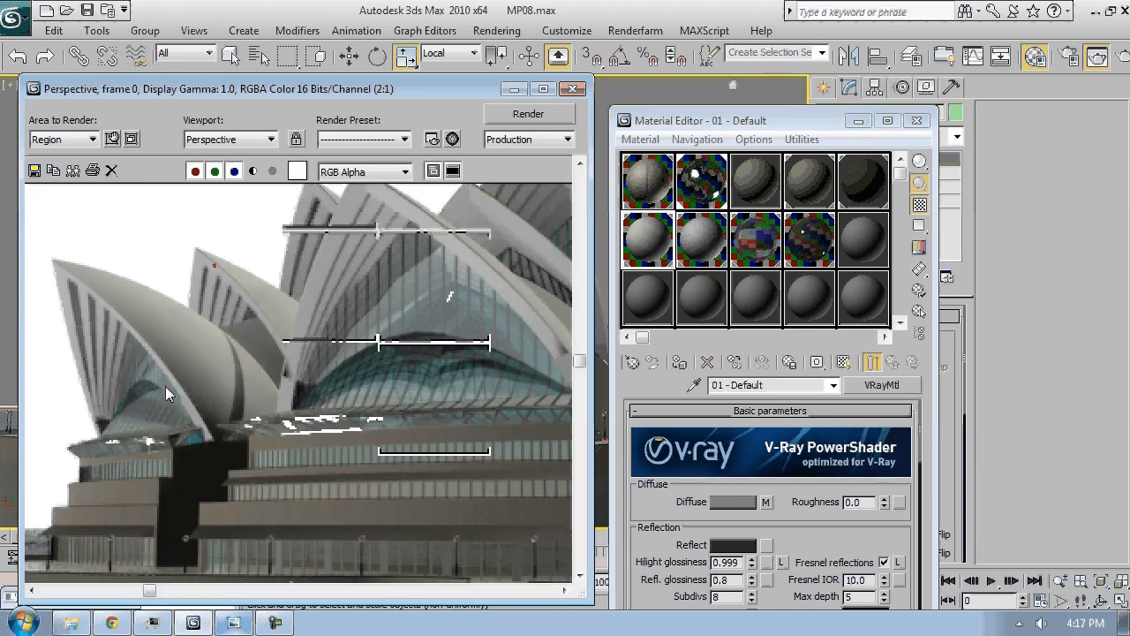
pyautogui.moveTo(165, 385); pyautogui.dragTo(262, 304, button='middle')
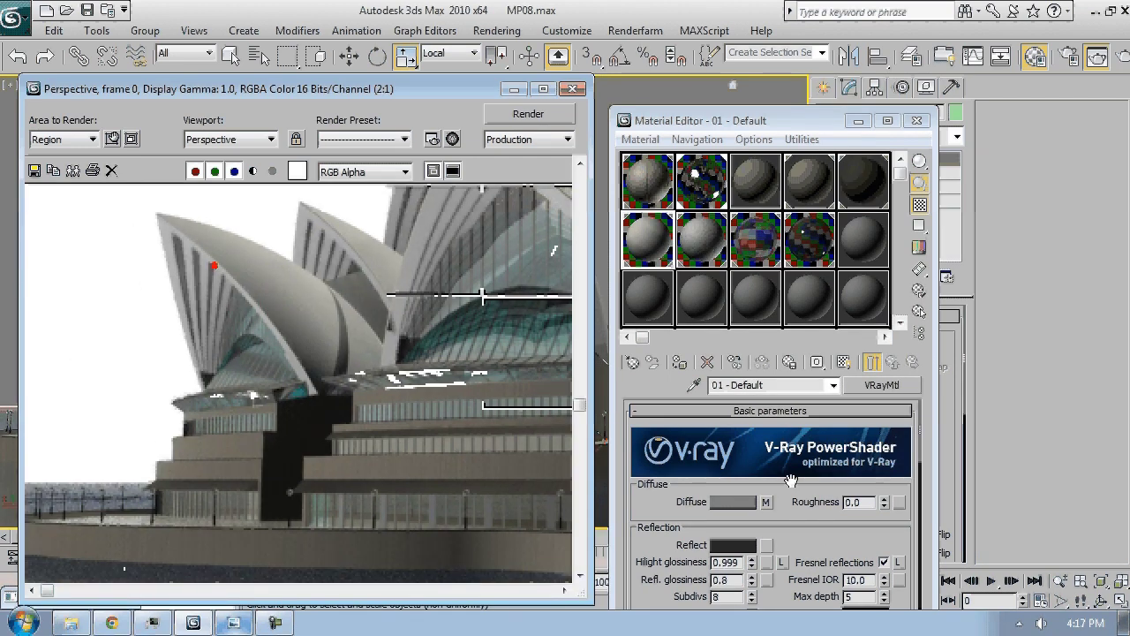
pyautogui.click(64, 139)
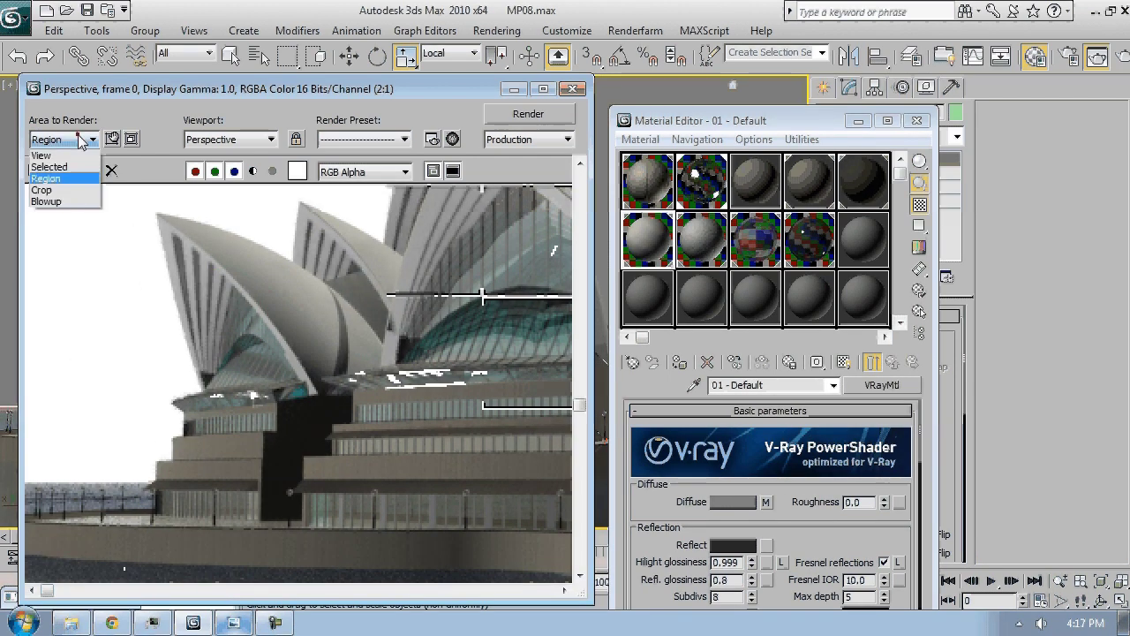
pyautogui.click(44, 202)
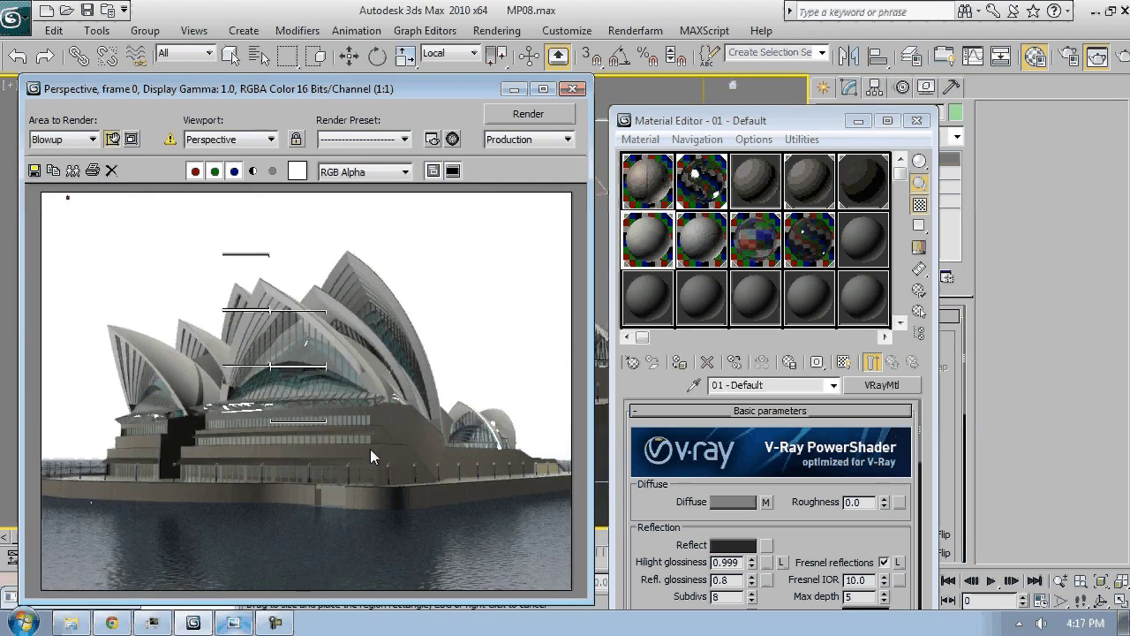
pyautogui.moveTo(472, 98); pyautogui.dragTo(1020, 27)
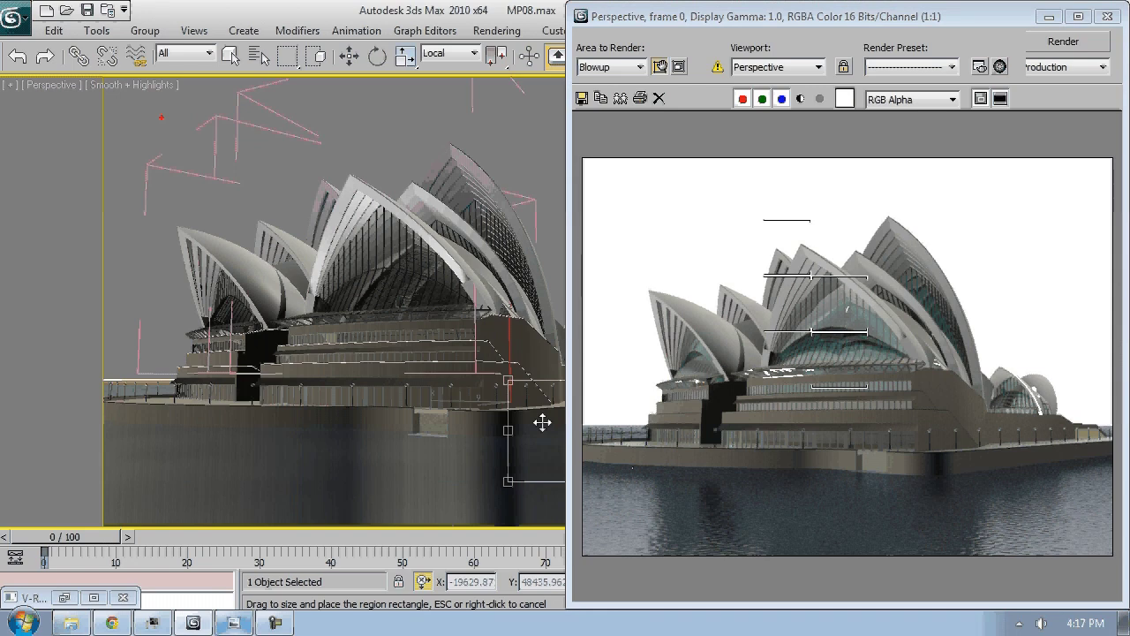
pyautogui.moveTo(542, 423); pyautogui.dragTo(202, 266)
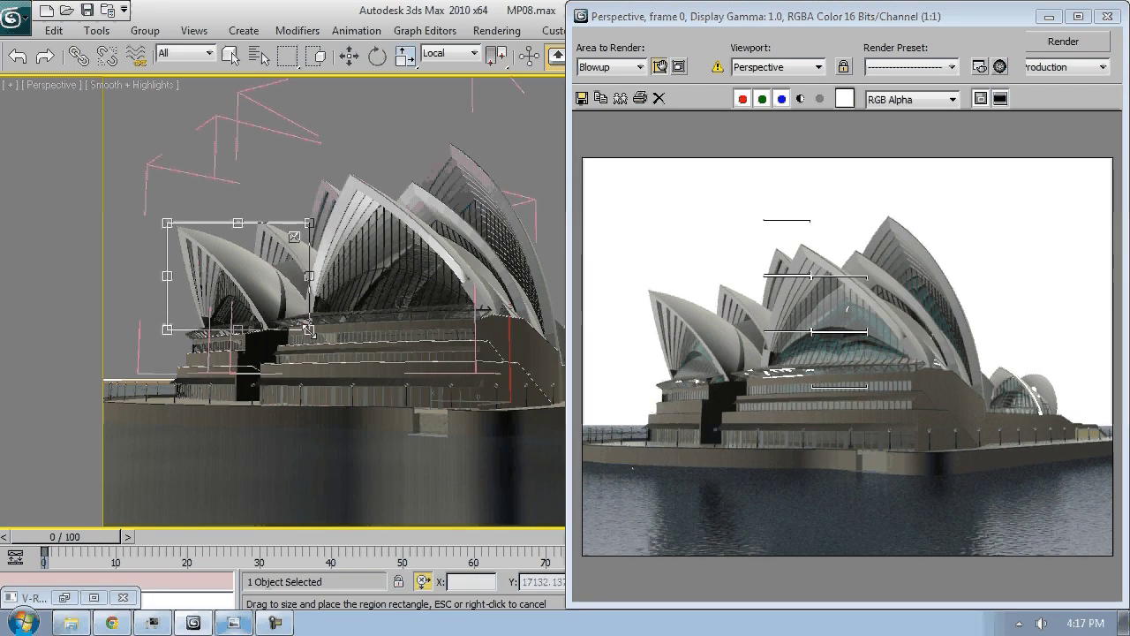
pyautogui.moveTo(309, 330); pyautogui.dragTo(334, 349)
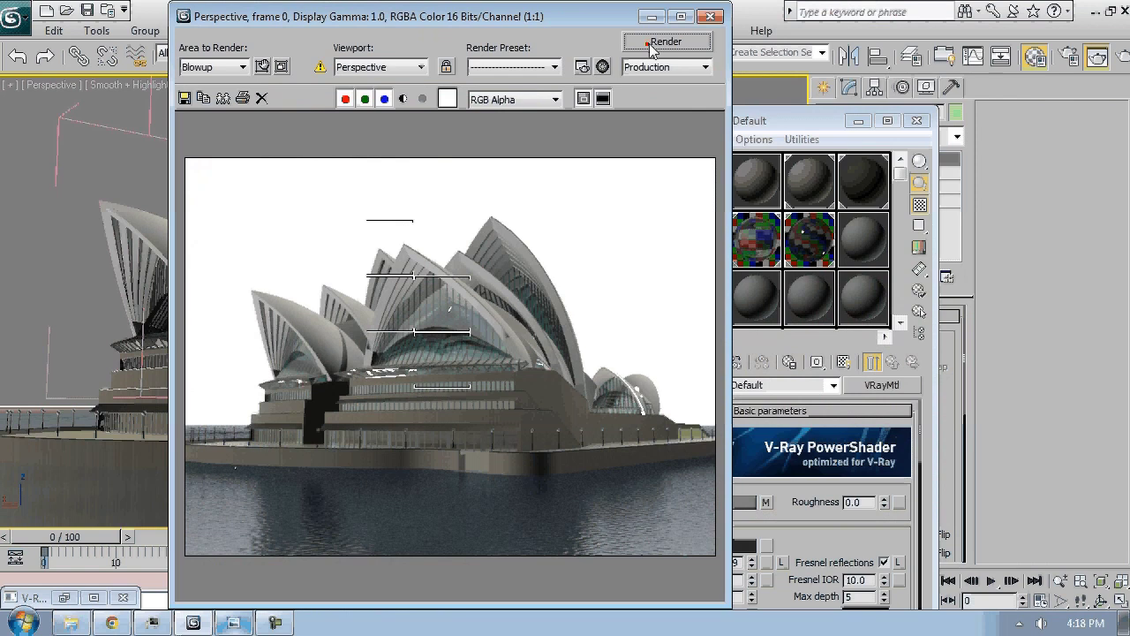
pyautogui.click(659, 42)
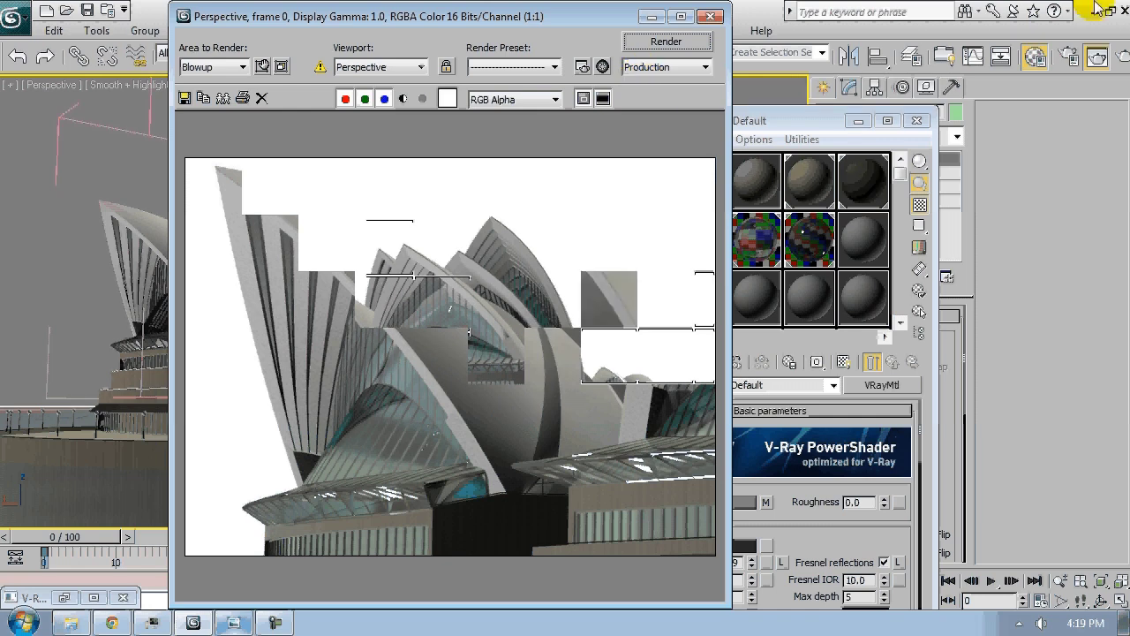
# Close the rendered frame and display the bump Tiles map of the VRayMtl_1 material in the viewport
pyautogui.click(709, 18)
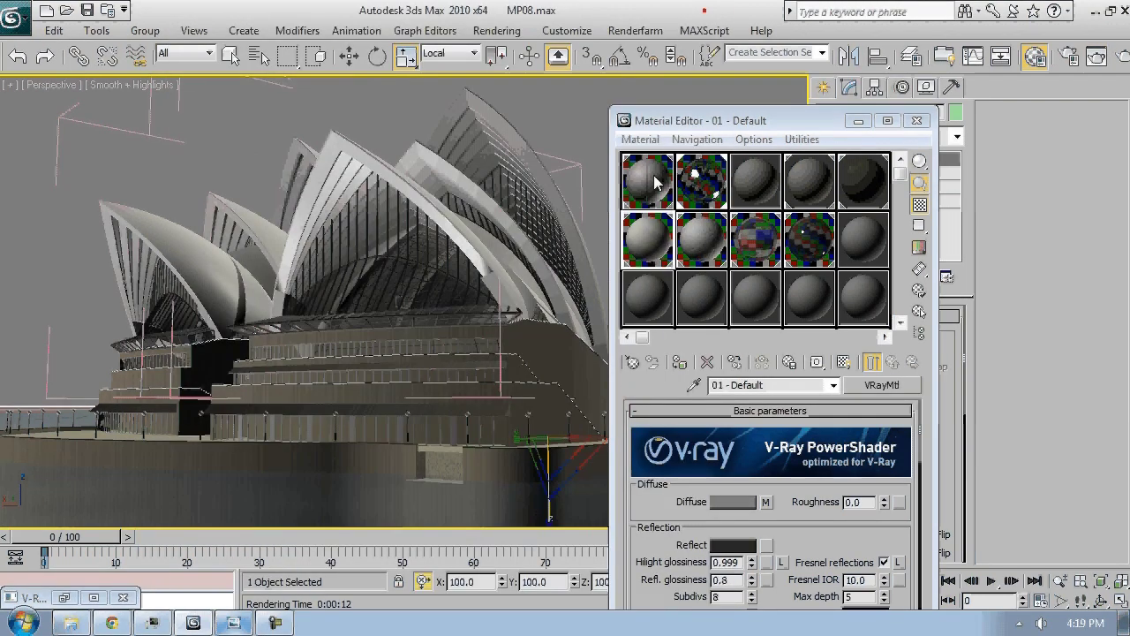
pyautogui.click(701, 184)
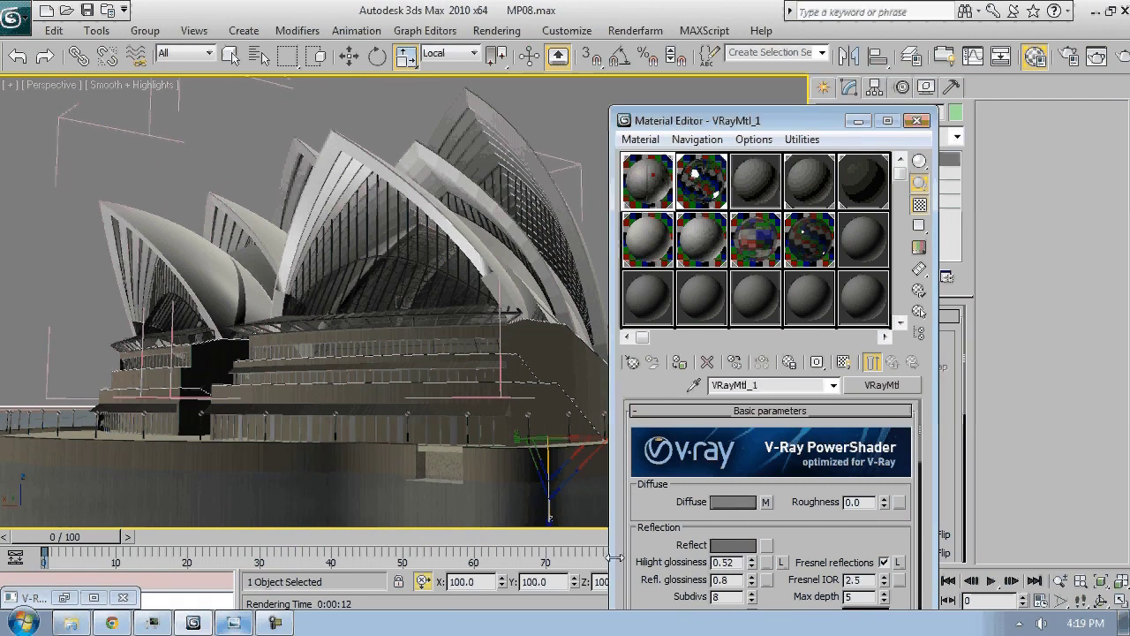
pyautogui.scroll(-10, 721, 519)
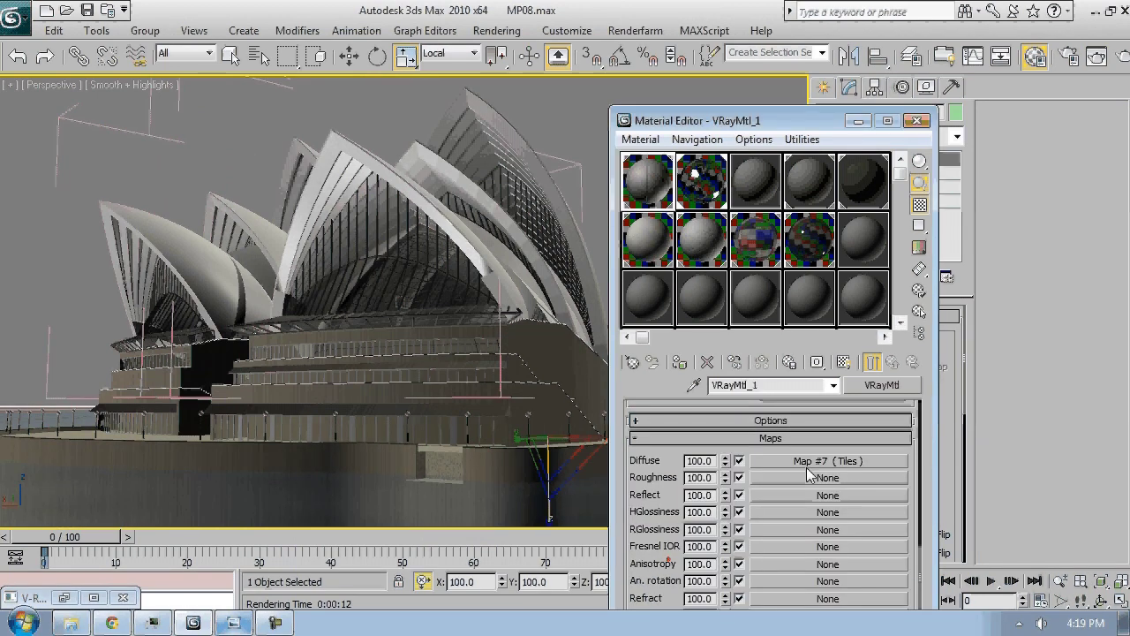
pyautogui.scroll(-3, 817, 461)
pyautogui.click(828, 456)
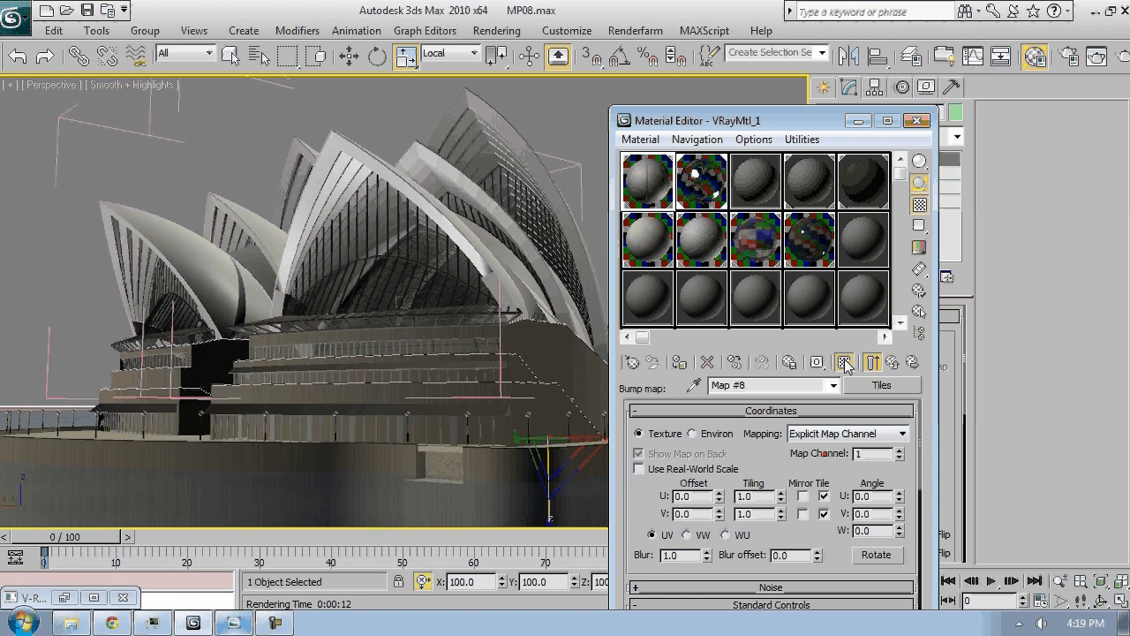
pyautogui.click(844, 363)
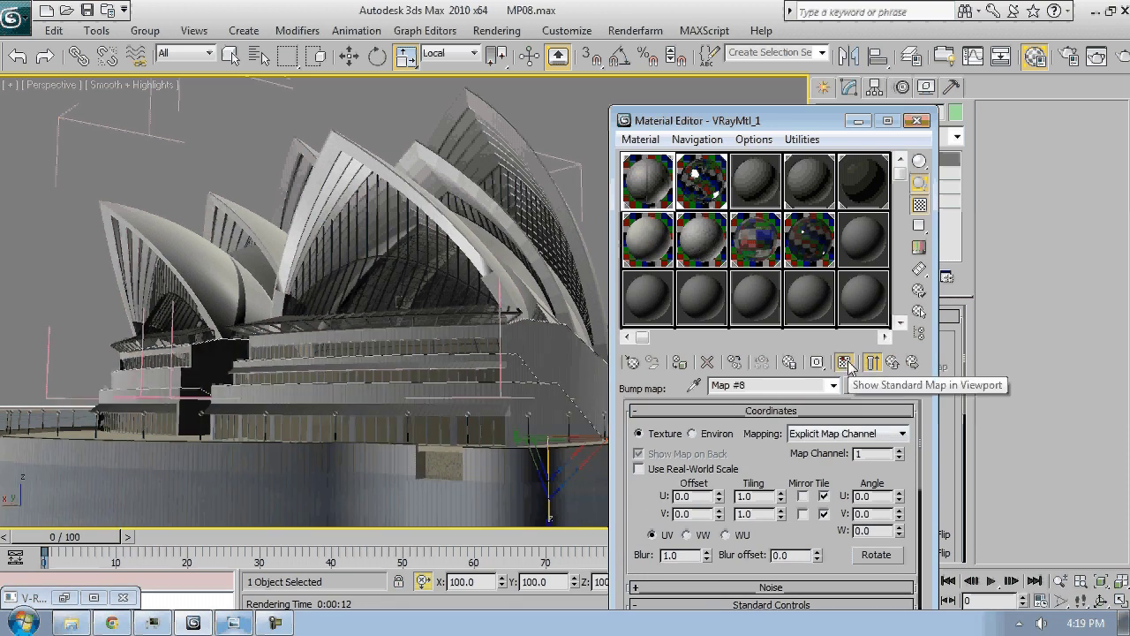
pyautogui.click(845, 363)
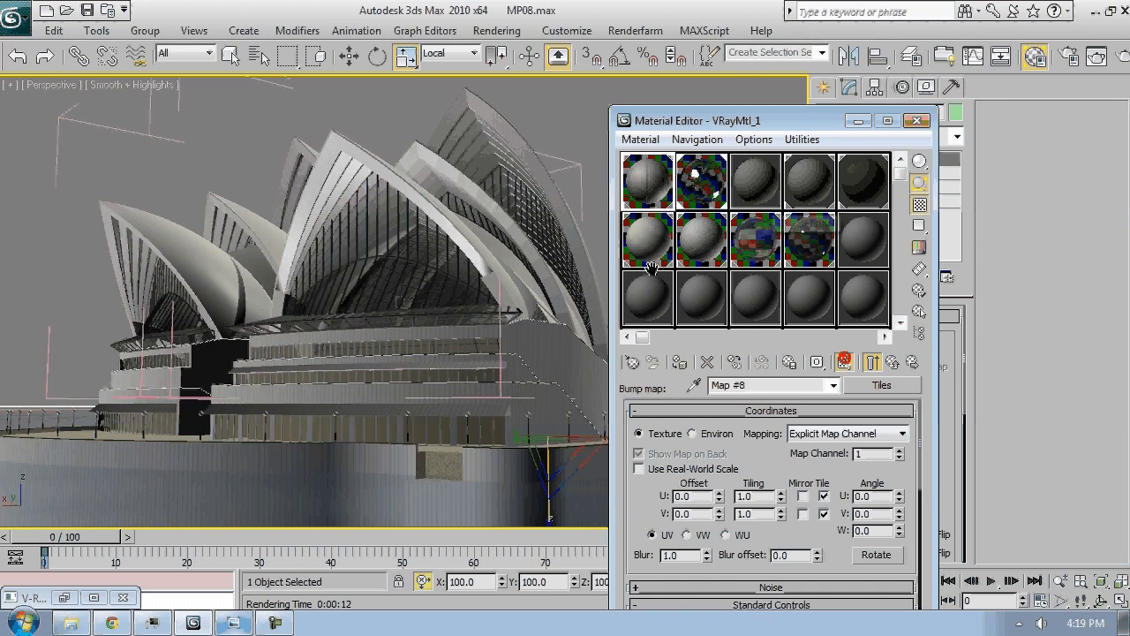
# Load the shells' 01 - Default material into an unused sample slot and display its bump Tiles map in the viewport
pyautogui.click(861, 242)
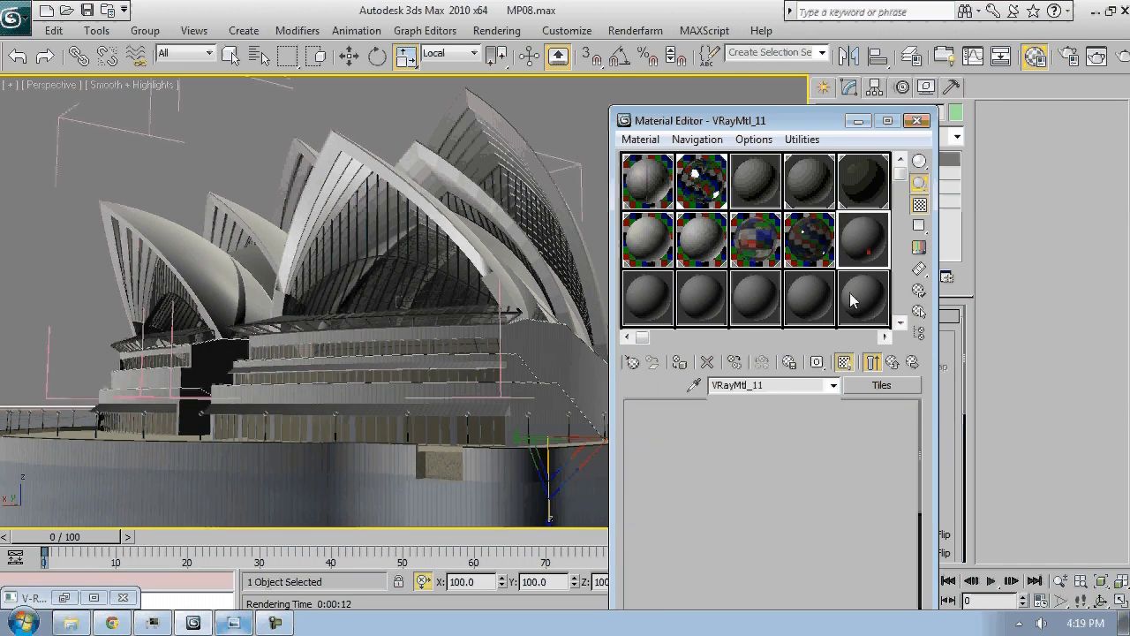
pyautogui.click(181, 253)
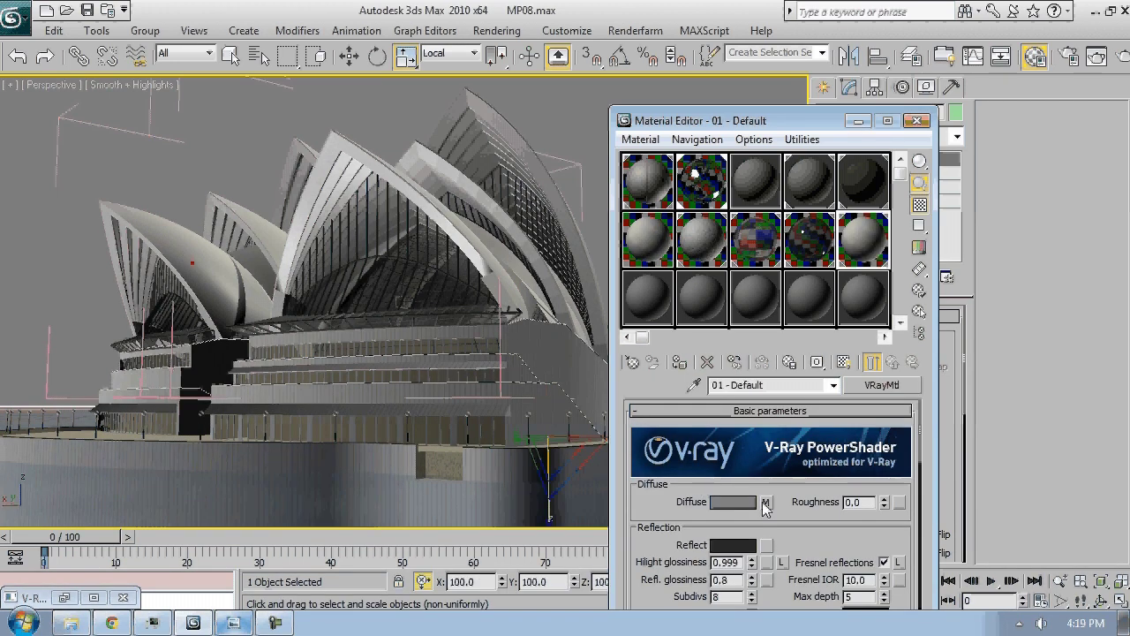
pyautogui.scroll(-2, 795, 482)
pyautogui.scroll(-10, 796, 482)
pyautogui.click(827, 490)
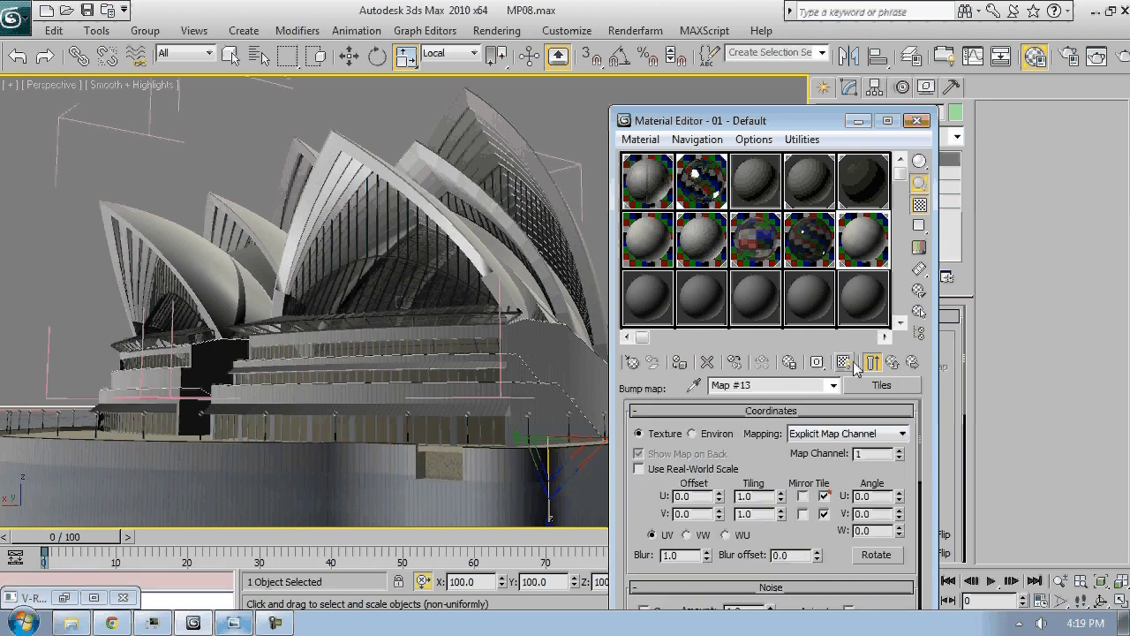
pyautogui.click(848, 363)
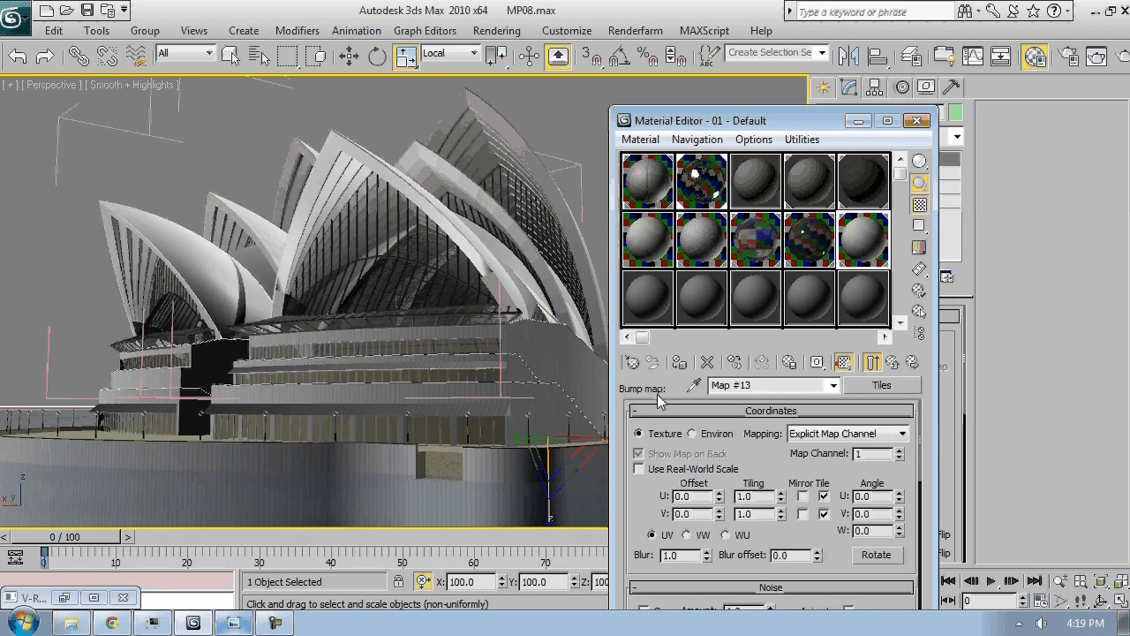
# Check the tile mapping on the shells in the perspective view and select the Line12 shell from the Part03 group
pyautogui.press('p')
pyautogui.press('Escape')
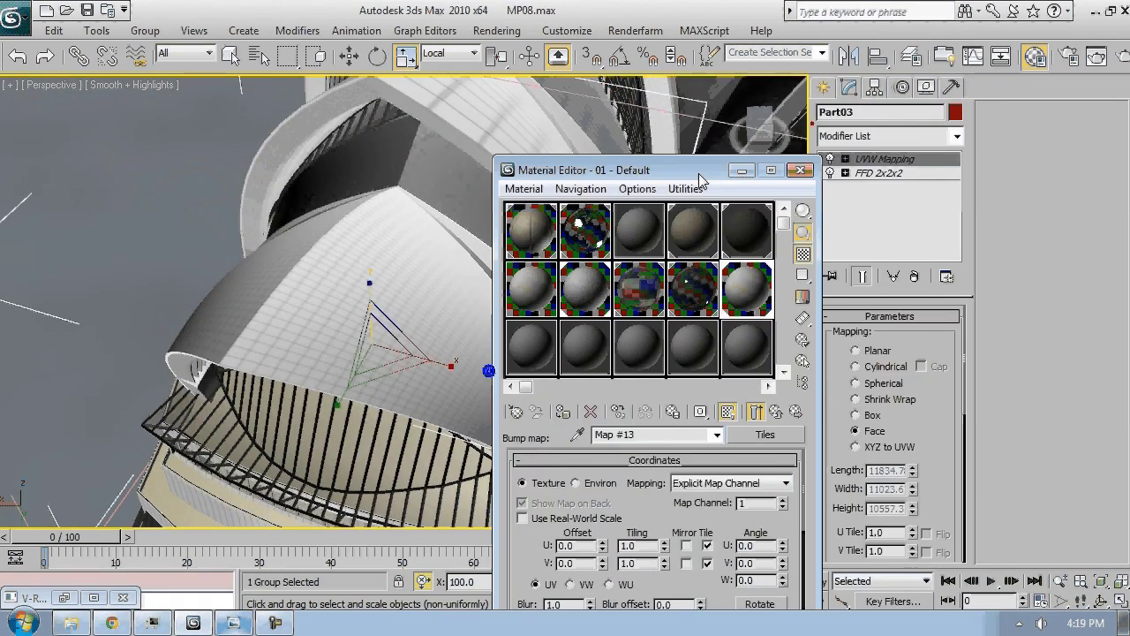
pyautogui.moveTo(699, 173); pyautogui.dragTo(731, 166)
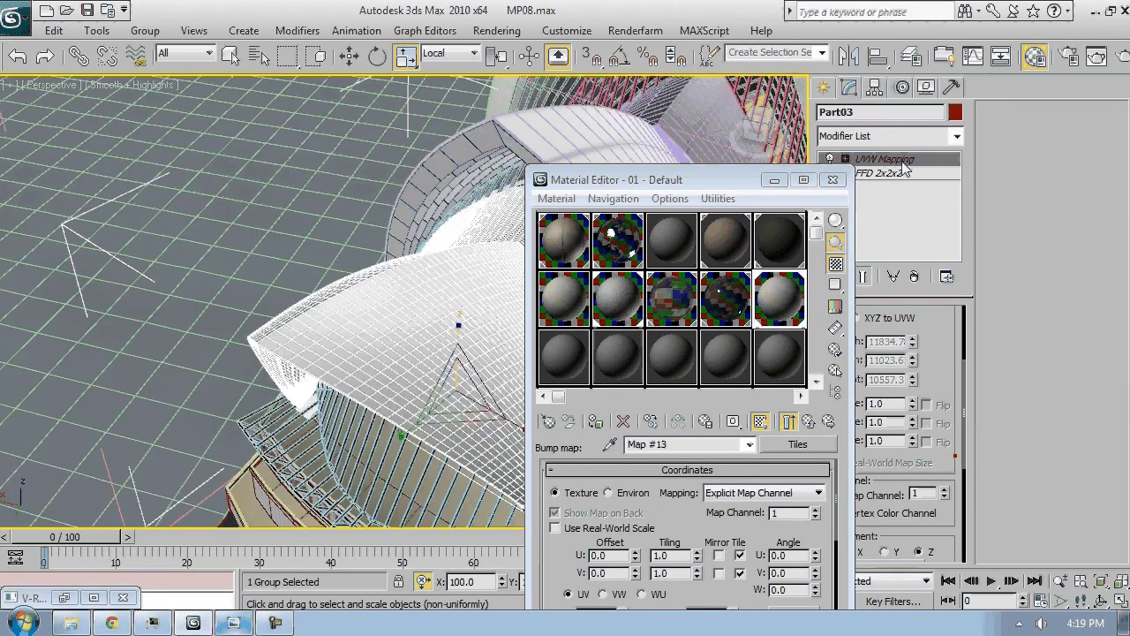
pyautogui.click(145, 30)
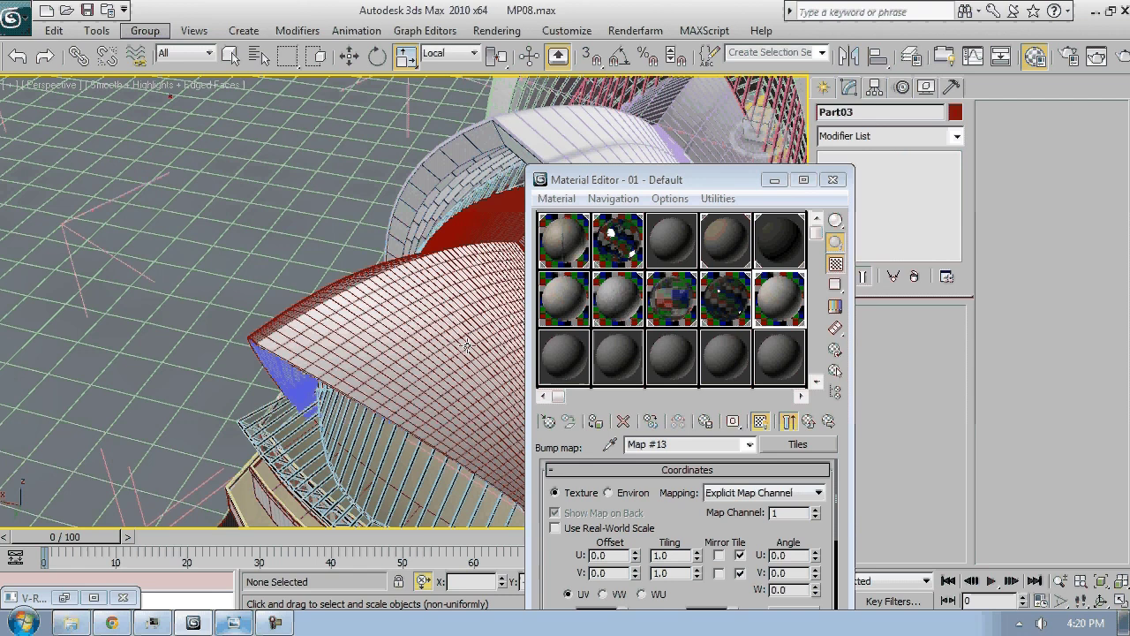
pyautogui.click(467, 345)
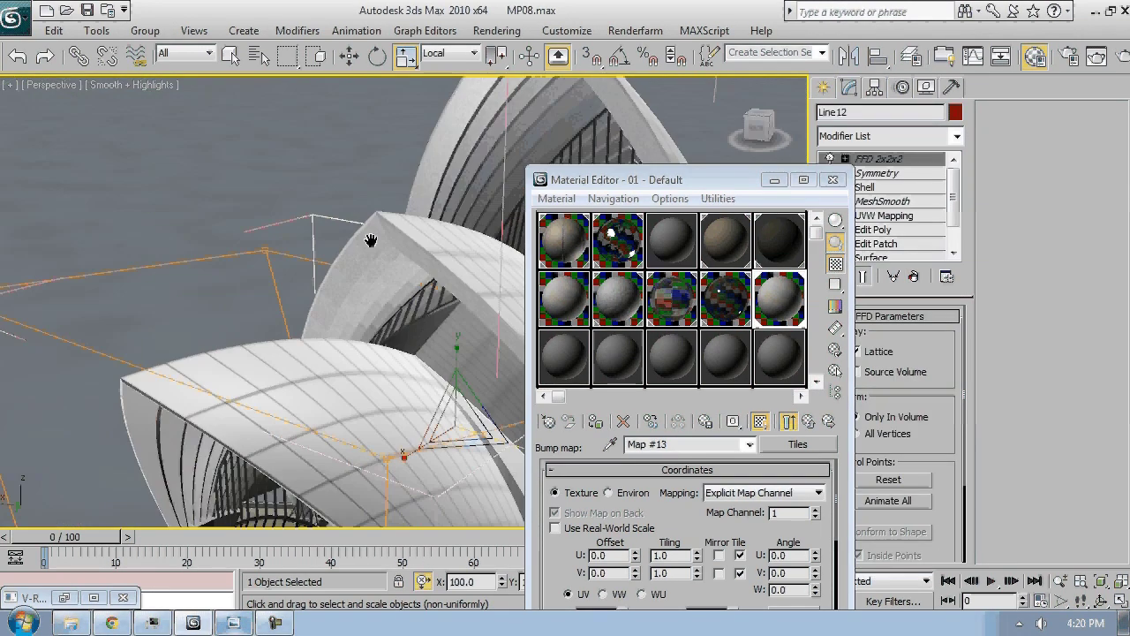
# Return to the VRayPhysicalCamera01 view, close the material editor, and start a blowup render from the camera
pyautogui.press('c')
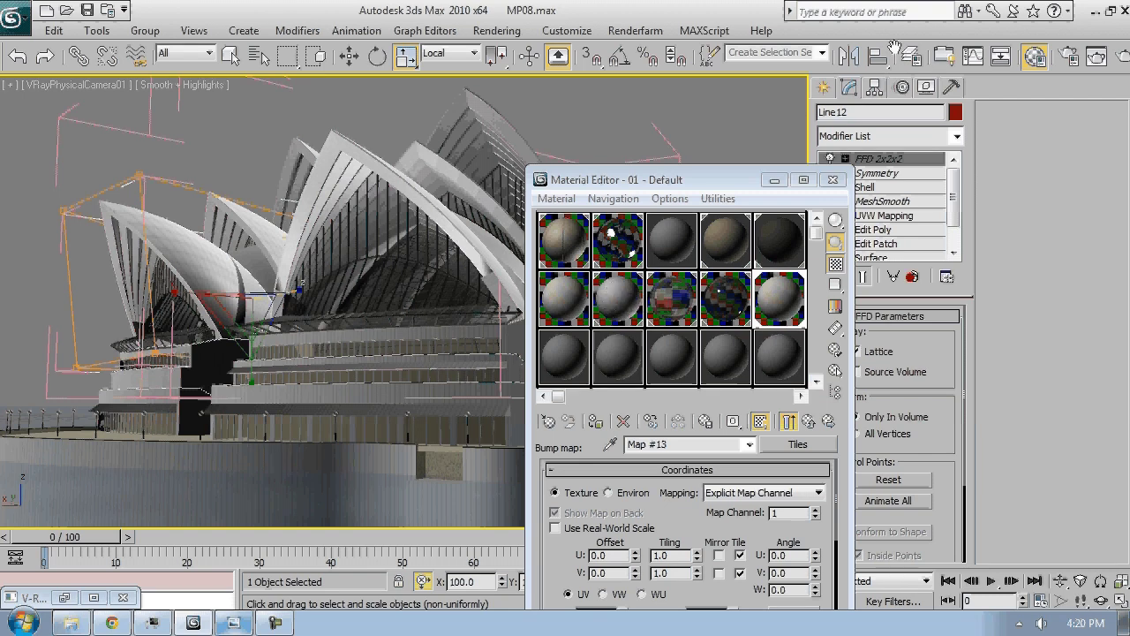
pyautogui.click(831, 180)
pyautogui.hotkey('shift', 'q')
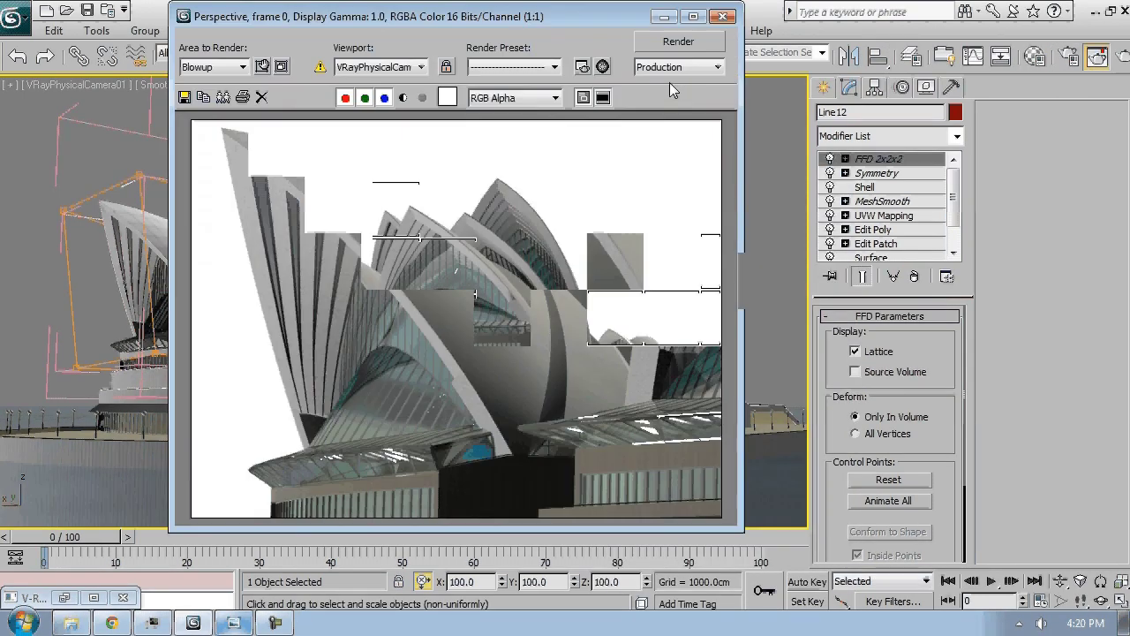
# In the render setup, set the image sampler type to Adaptive subdivision with a max rate of 1
pyautogui.moveTo(608, 13); pyautogui.dragTo(561, 116)
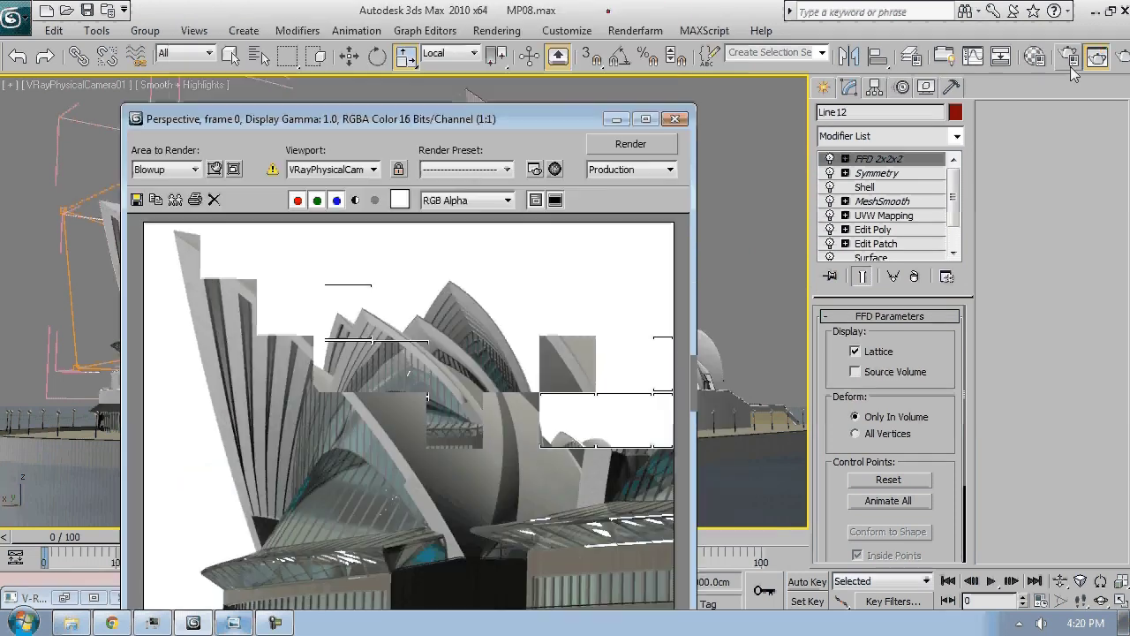
pyautogui.press('F10')
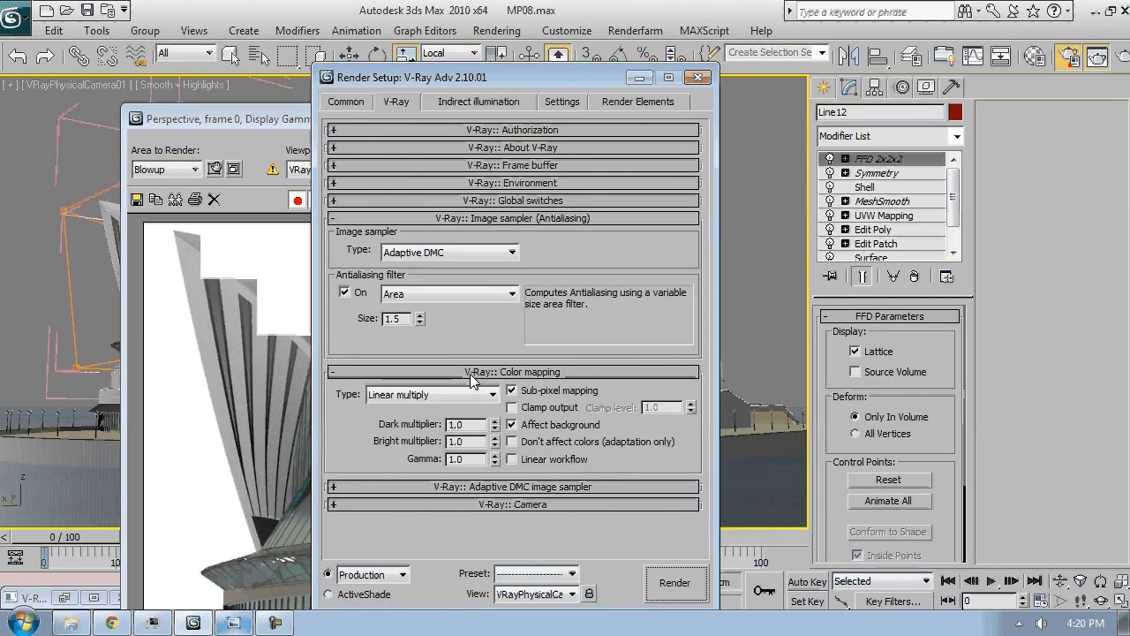
pyautogui.click(433, 252)
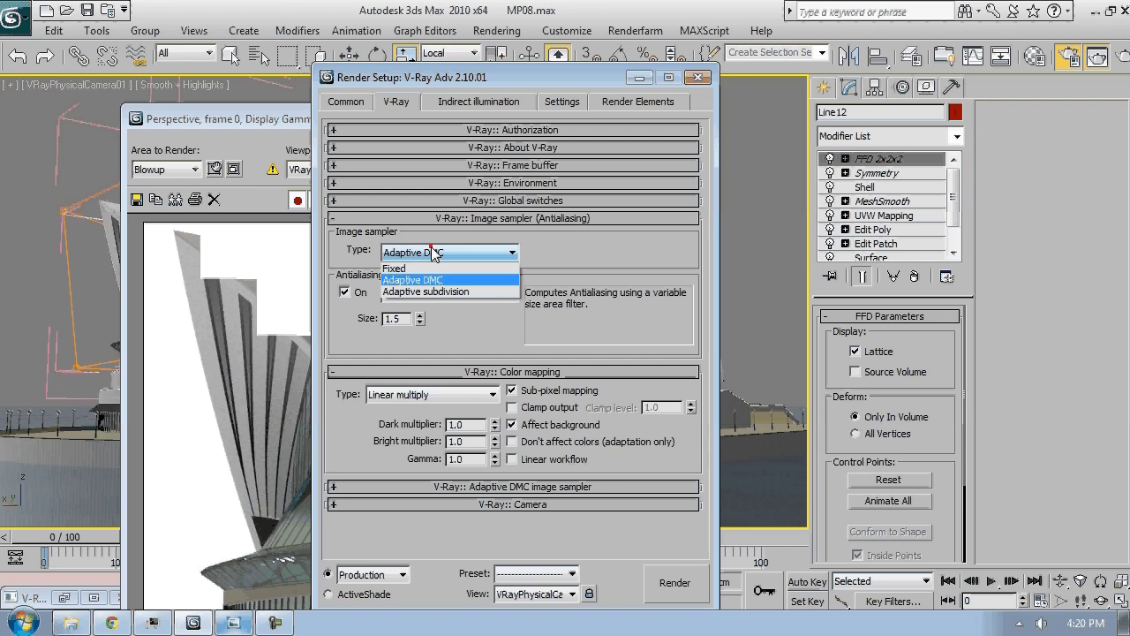
pyautogui.click(438, 290)
pyautogui.click(445, 530)
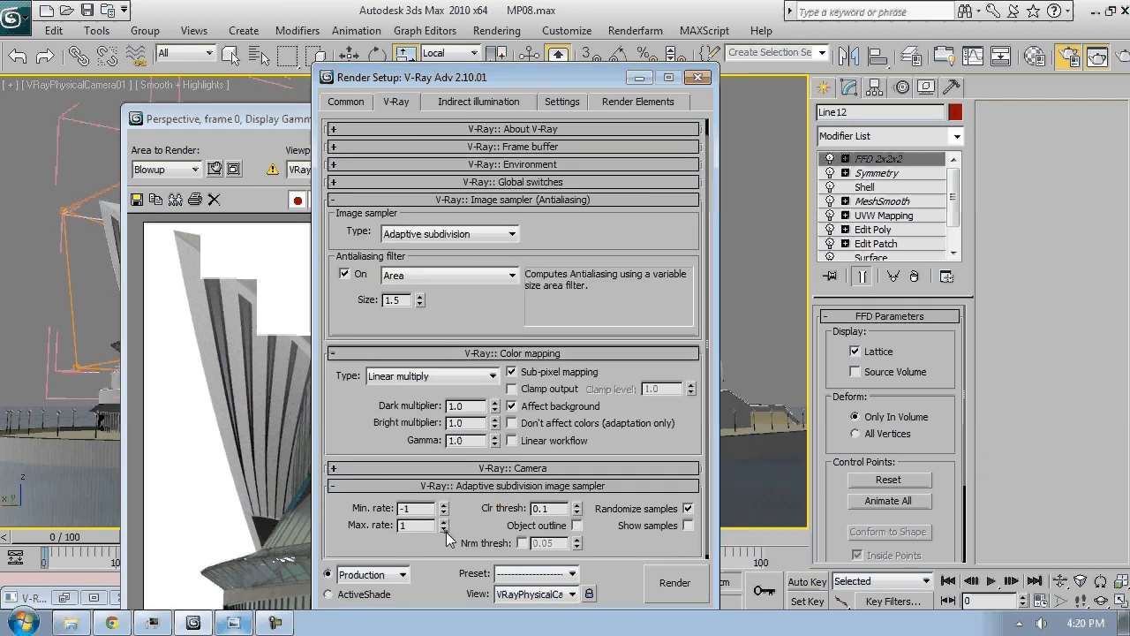
# Set the DMC sampler's global subdivs multiplier to 0.5 and start a blowup render from the camera
pyautogui.click(543, 183)
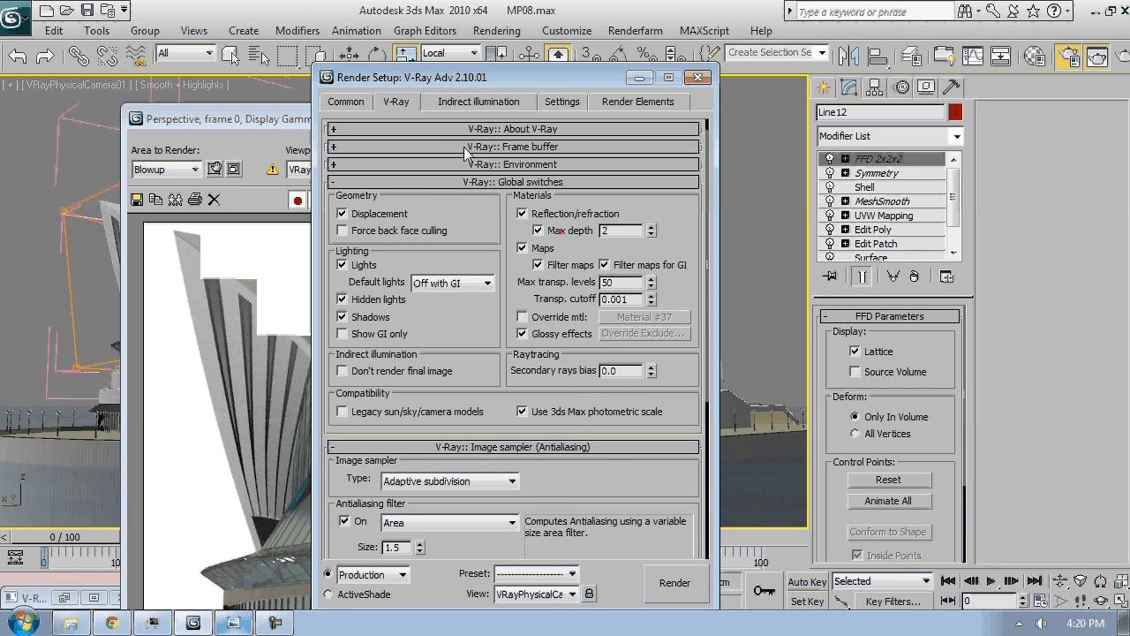
pyautogui.click(563, 102)
pyautogui.moveTo(660, 167); pyautogui.dragTo(585, 169)
pyautogui.write('0.5')
pyautogui.press('Return')
pyautogui.click(669, 581)
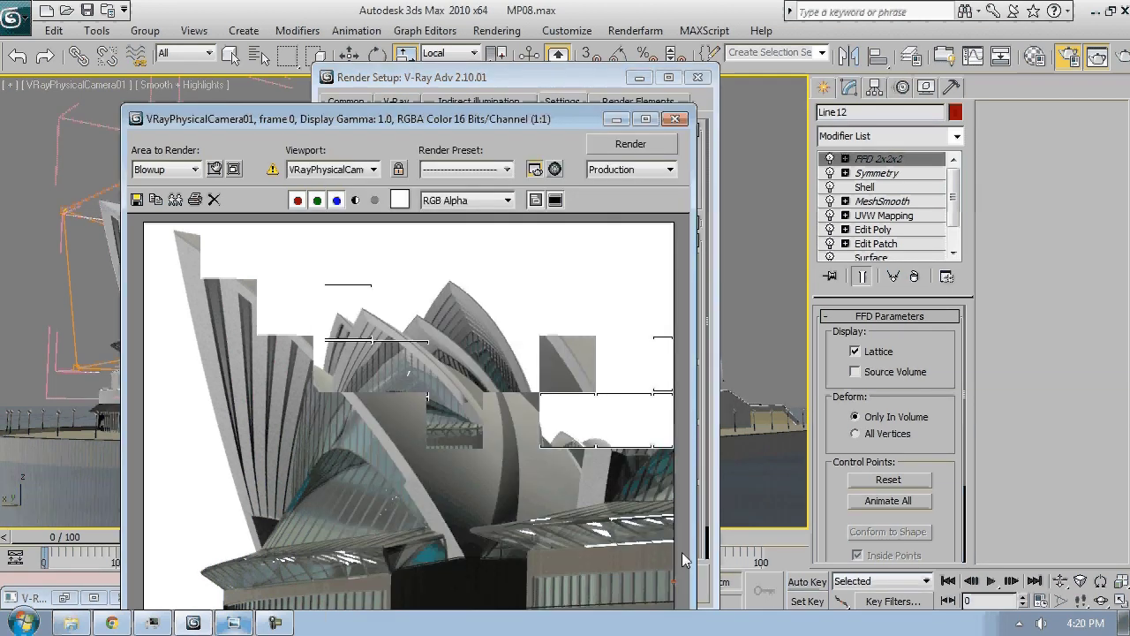
# Clear the selection, switch the camera view to Perspective, and render the blowup from that view
pyautogui.click(9, 86)
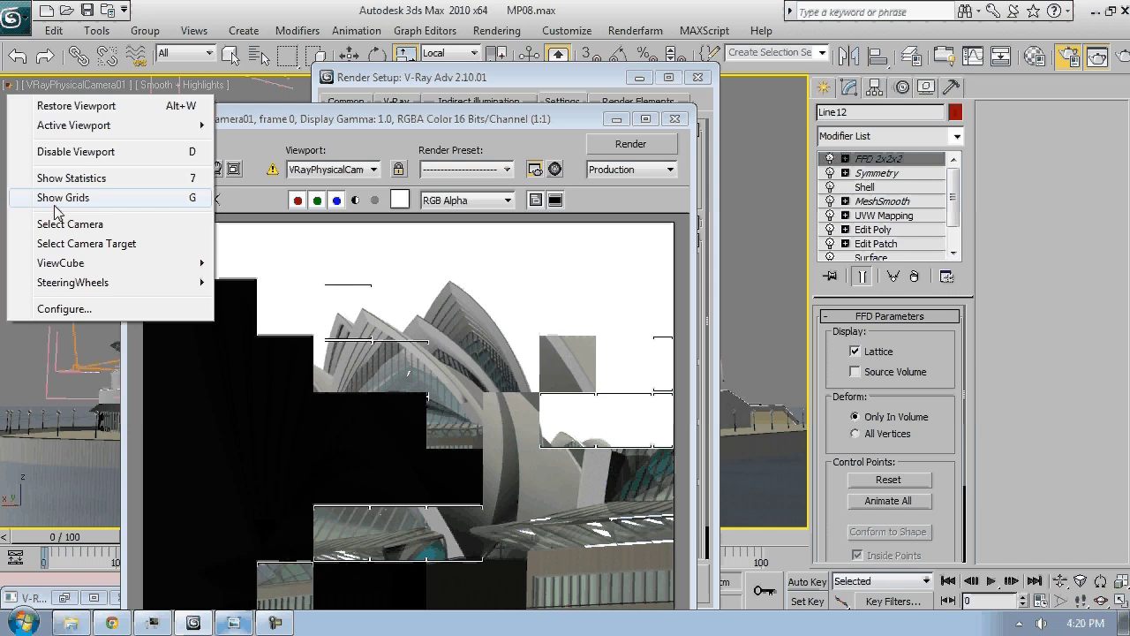
pyautogui.click(71, 340)
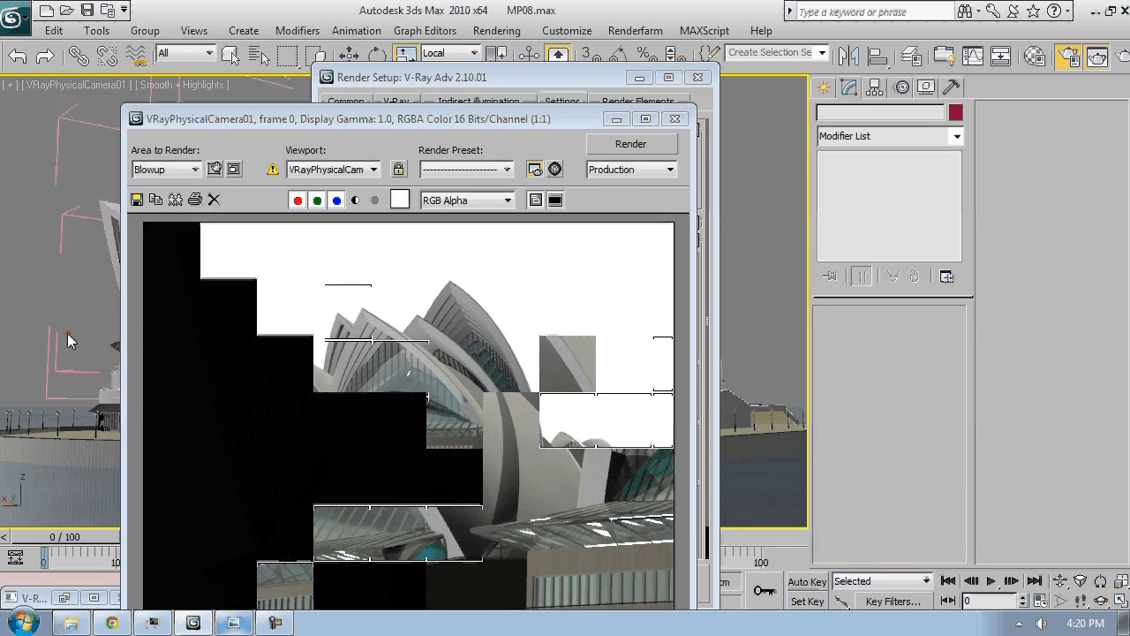
pyautogui.press('p')
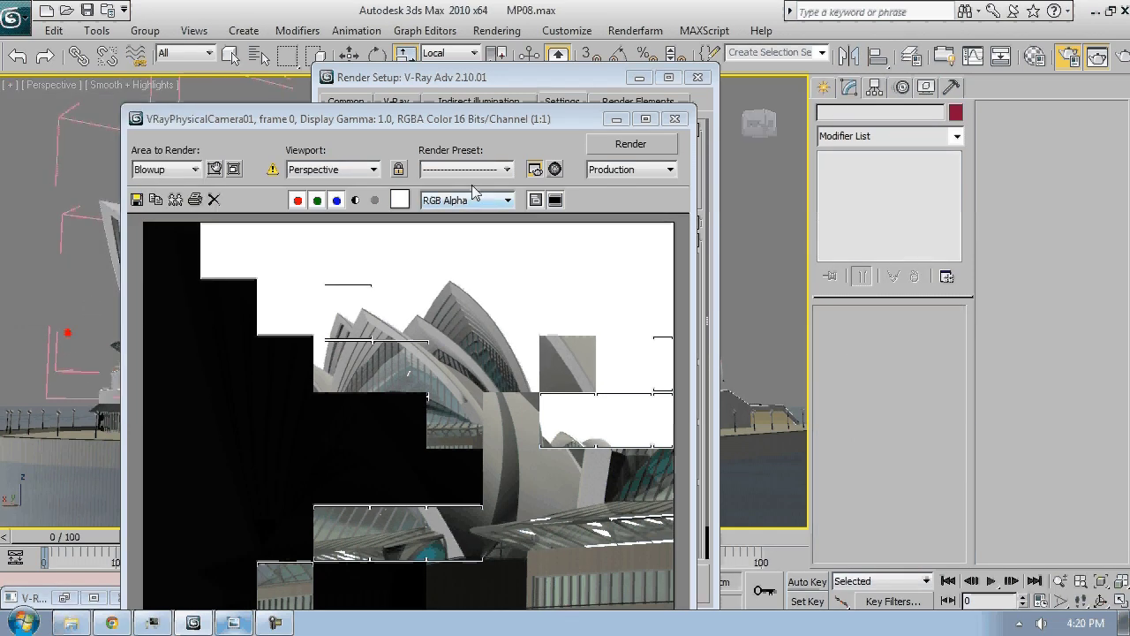
pyautogui.click(638, 144)
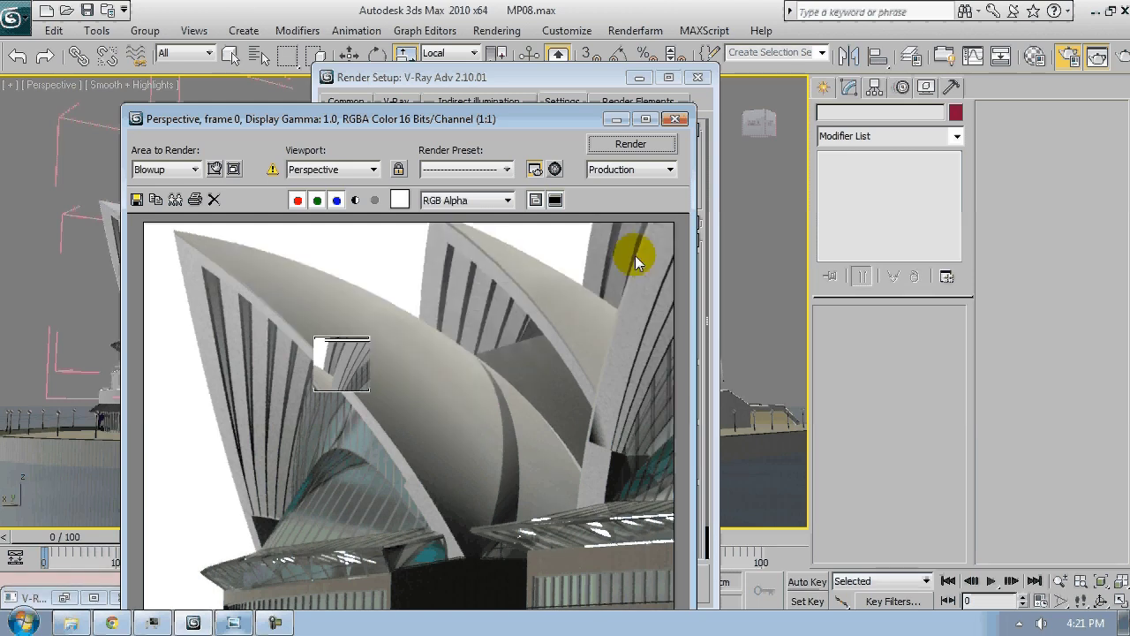
# Open the bump Tiles map of the 01 - Default material, turn off the end result display, and open its enlarged sample preview
pyautogui.click(973, 58)
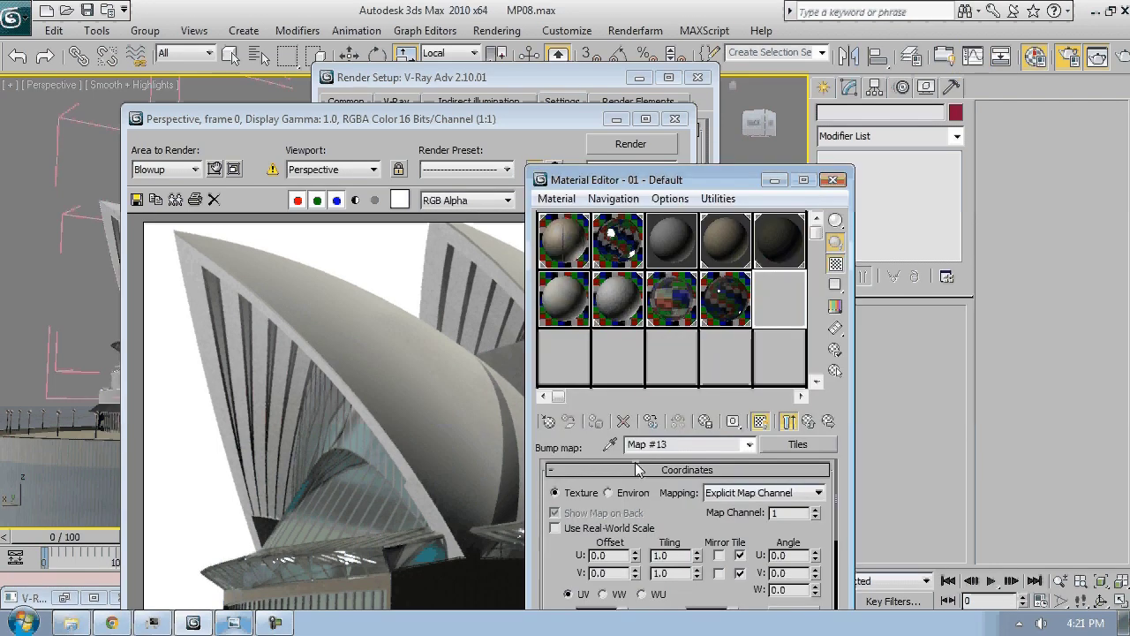
pyautogui.moveTo(719, 182); pyautogui.dragTo(811, 23)
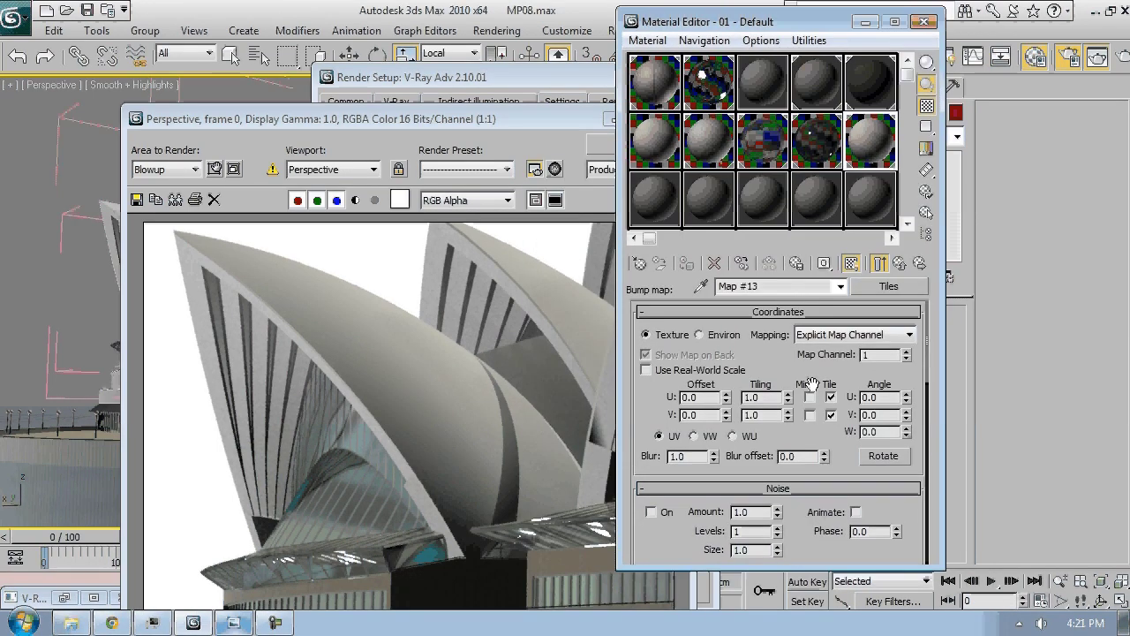
pyautogui.scroll(-3, 745, 433)
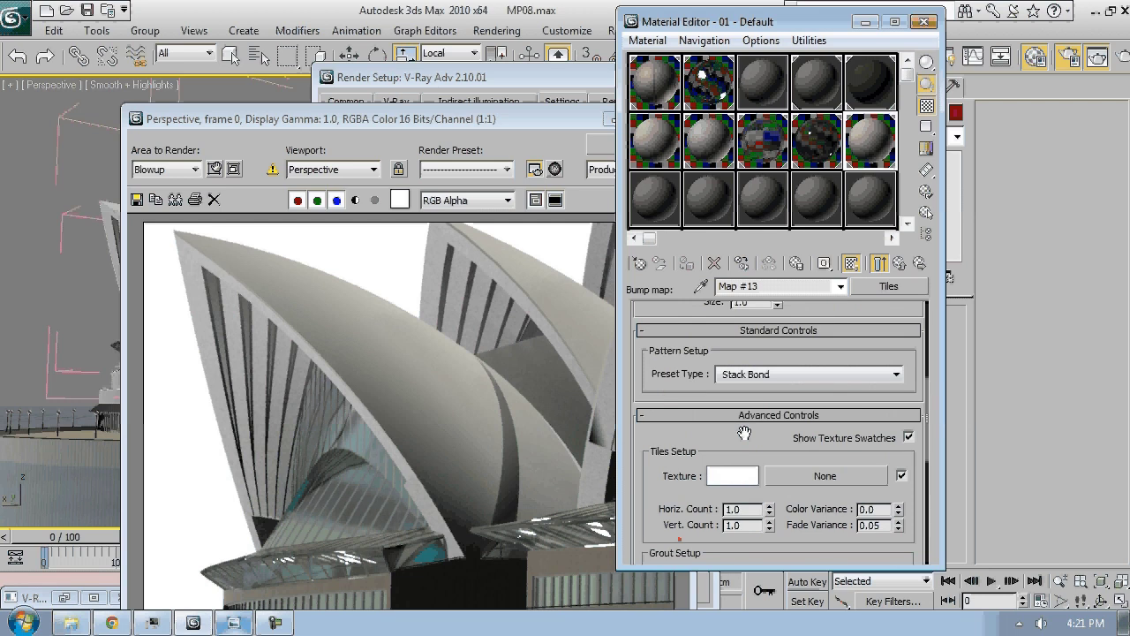
pyautogui.scroll(-2, 742, 431)
pyautogui.scroll(2, 740, 427)
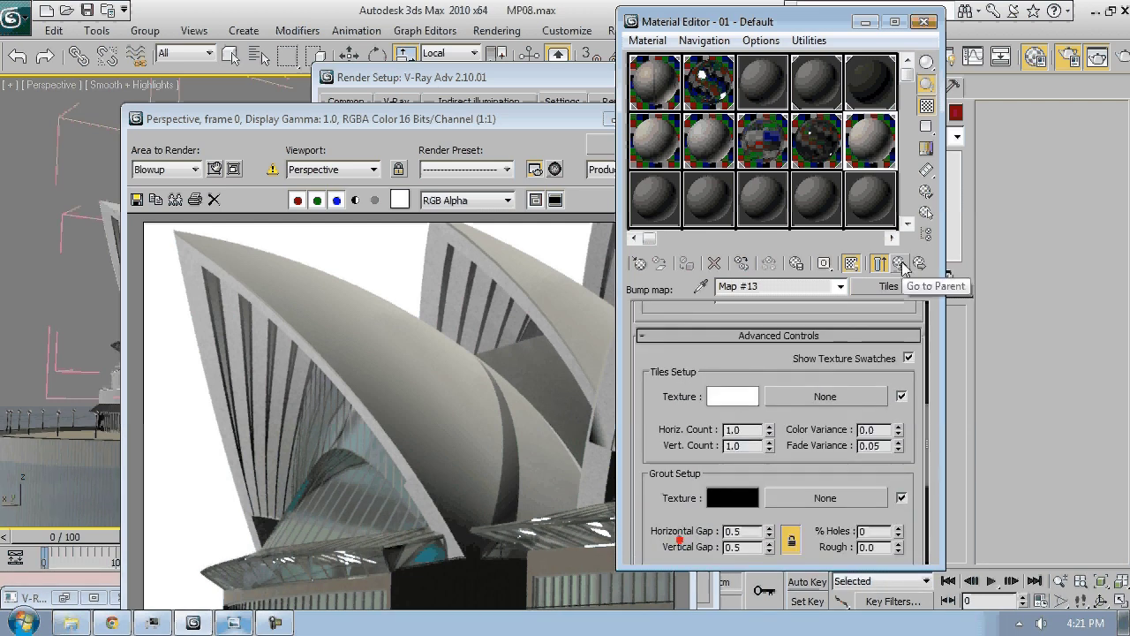
pyautogui.click(902, 265)
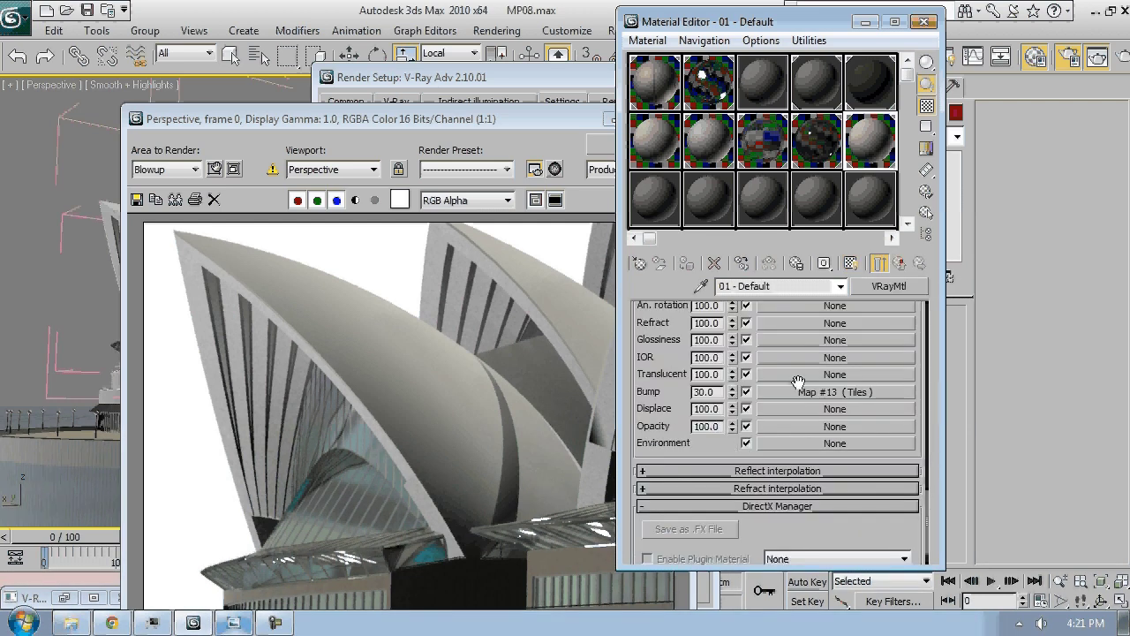
pyautogui.click(800, 315)
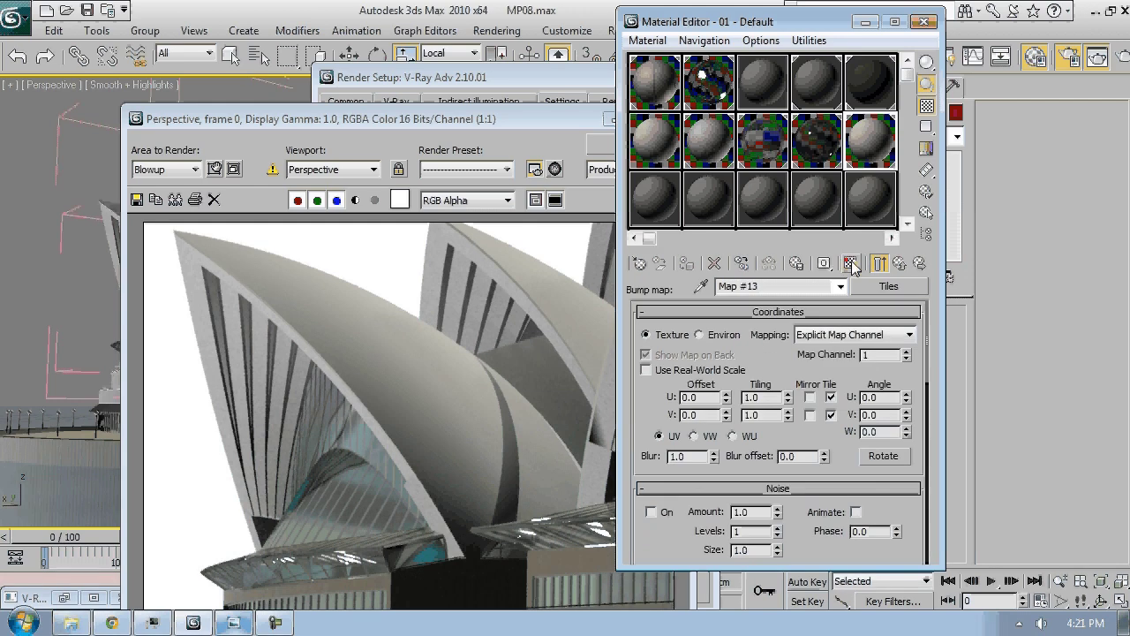
pyautogui.click(879, 263)
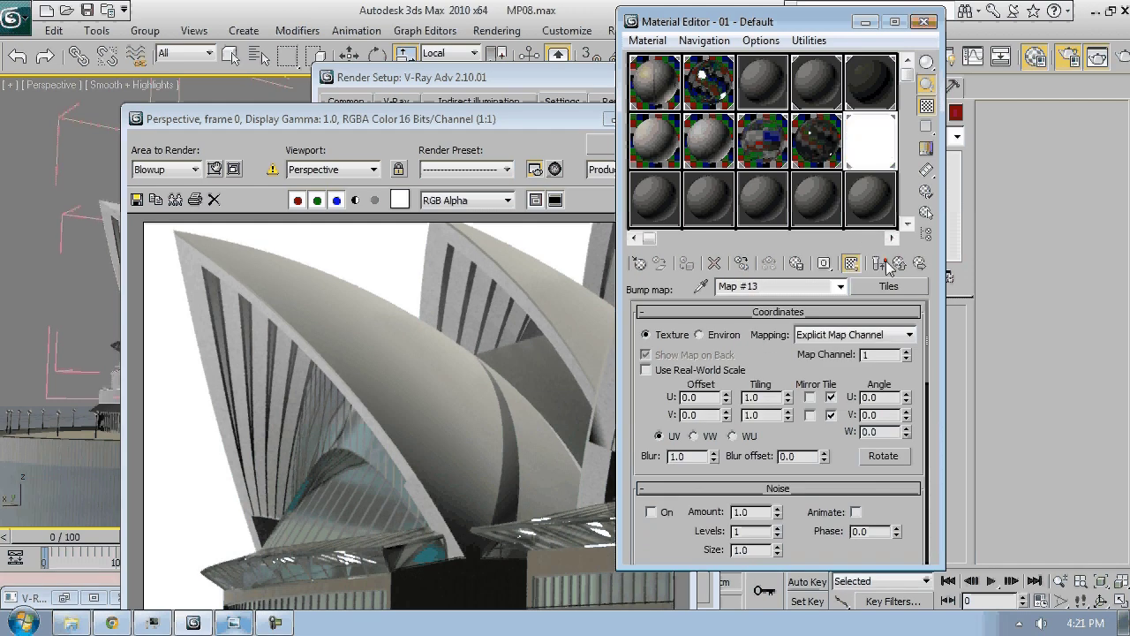
pyautogui.doubleClick(878, 142)
# Turn on automatic updating of the enlarged preview and set the Tiles map's horizontal and vertical grout gaps to 2.0
pyautogui.moveTo(712, 541); pyautogui.dragTo(713, 305)
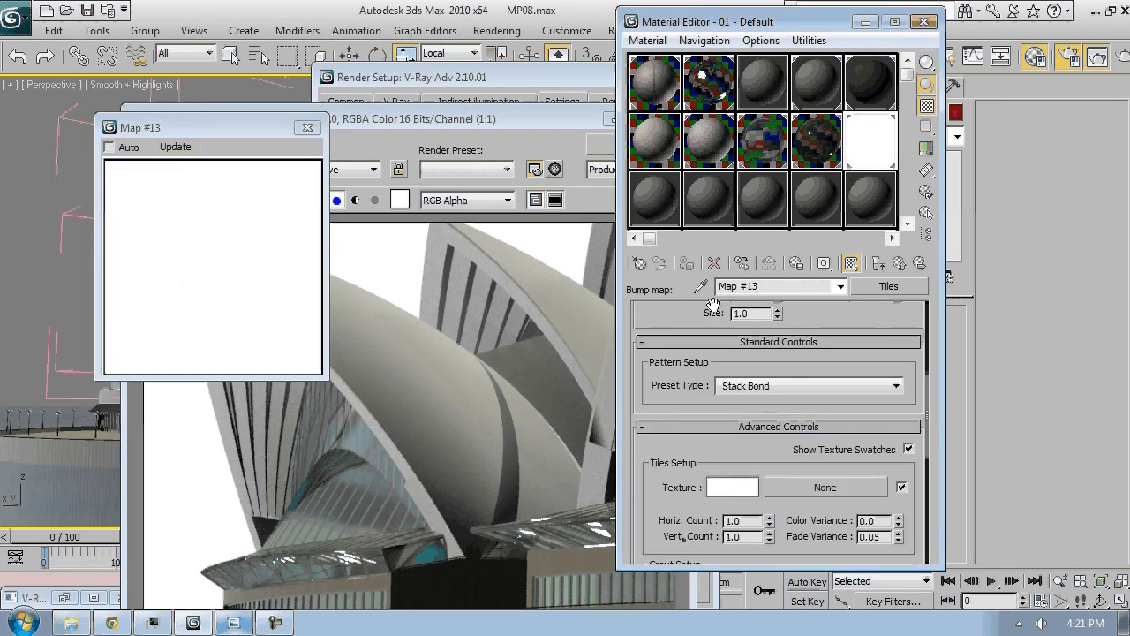
pyautogui.scroll(-3, 757, 514)
pyautogui.click(770, 513)
pyautogui.click(770, 512)
pyautogui.click(770, 512)
pyautogui.click(770, 513)
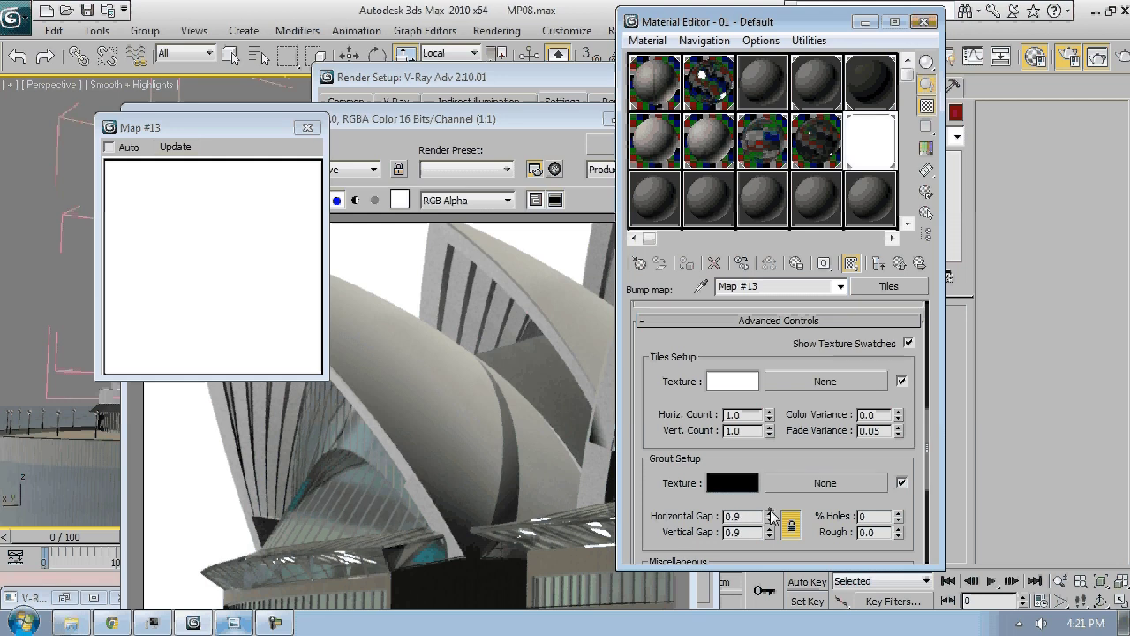
pyautogui.moveTo(197, 133); pyautogui.dragTo(445, 204)
pyautogui.click(357, 221)
pyautogui.click(804, 539)
pyautogui.moveTo(770, 516); pyautogui.dragTo(773, 521)
pyautogui.click(771, 516)
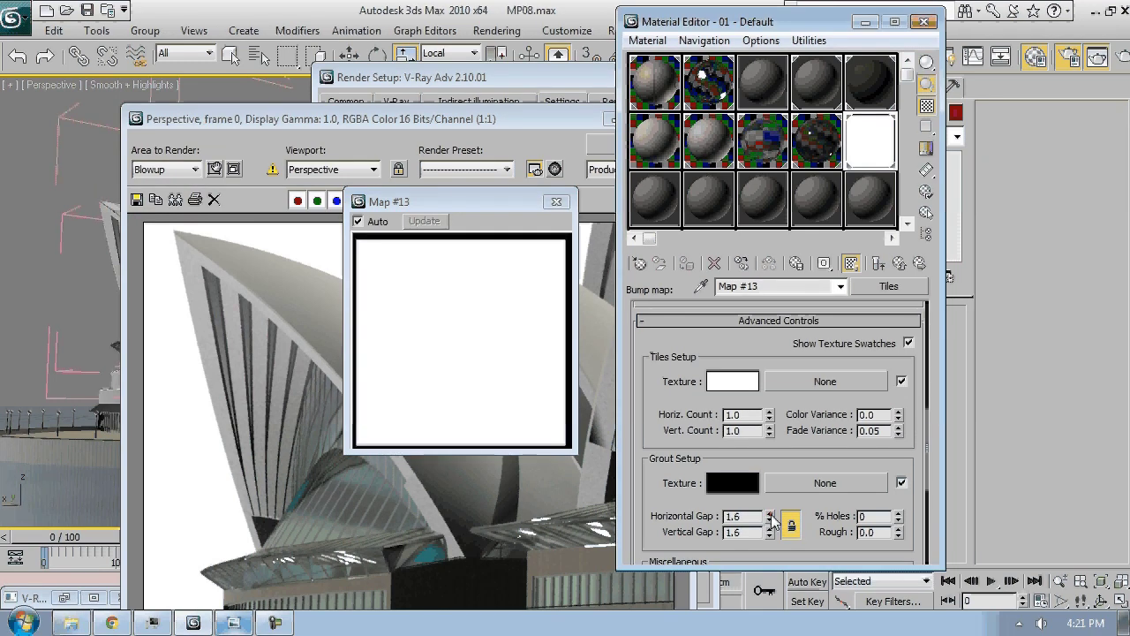
pyautogui.click(770, 515)
pyautogui.click(771, 515)
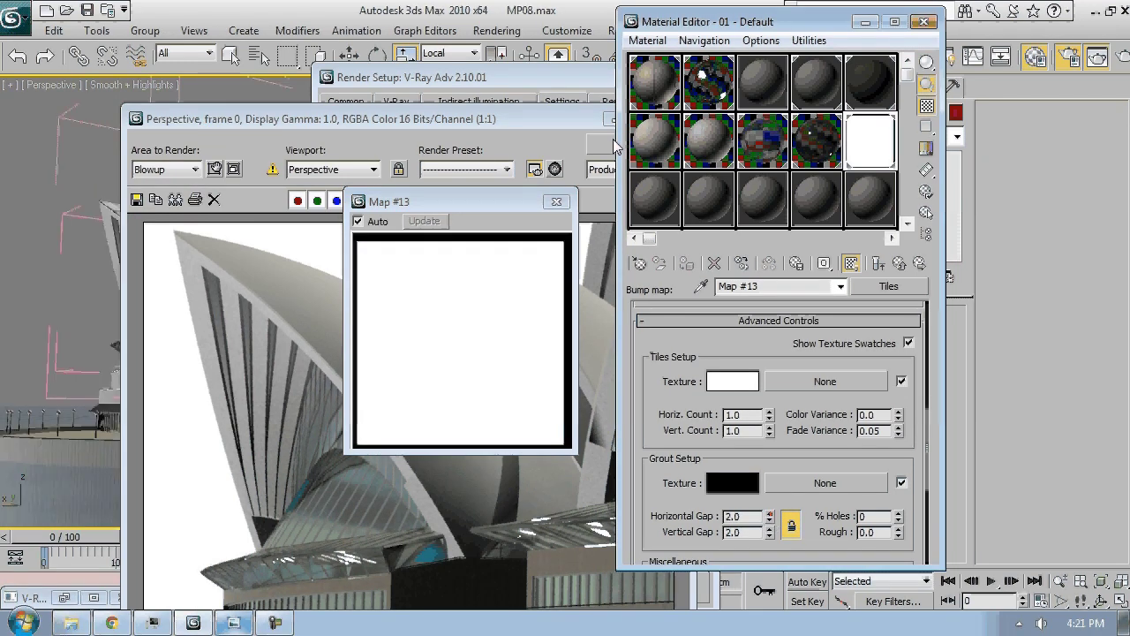
# Render the blowup, then close the rendered frame, enlarged map preview, render setup and material editor
pyautogui.click(601, 146)
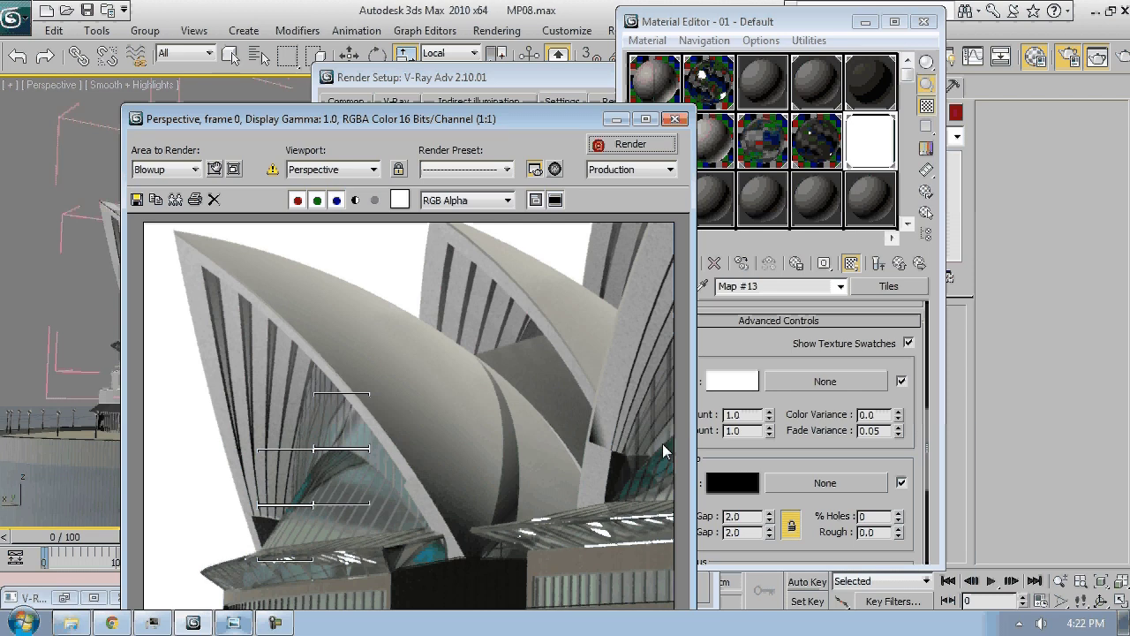
pyautogui.click(675, 119)
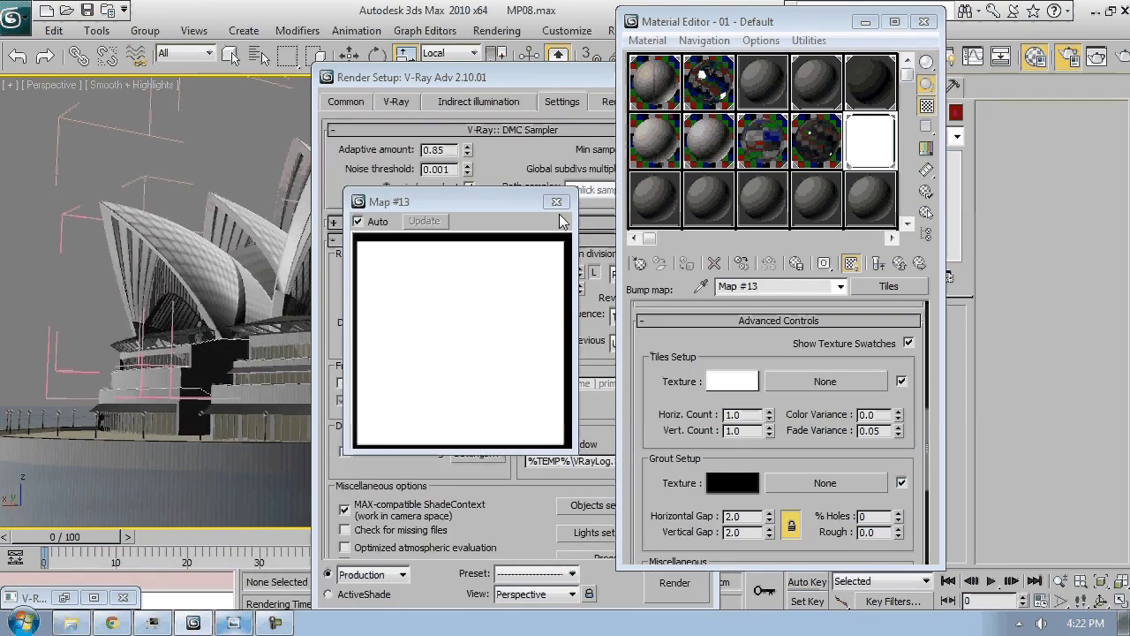
pyautogui.click(556, 201)
pyautogui.click(590, 76)
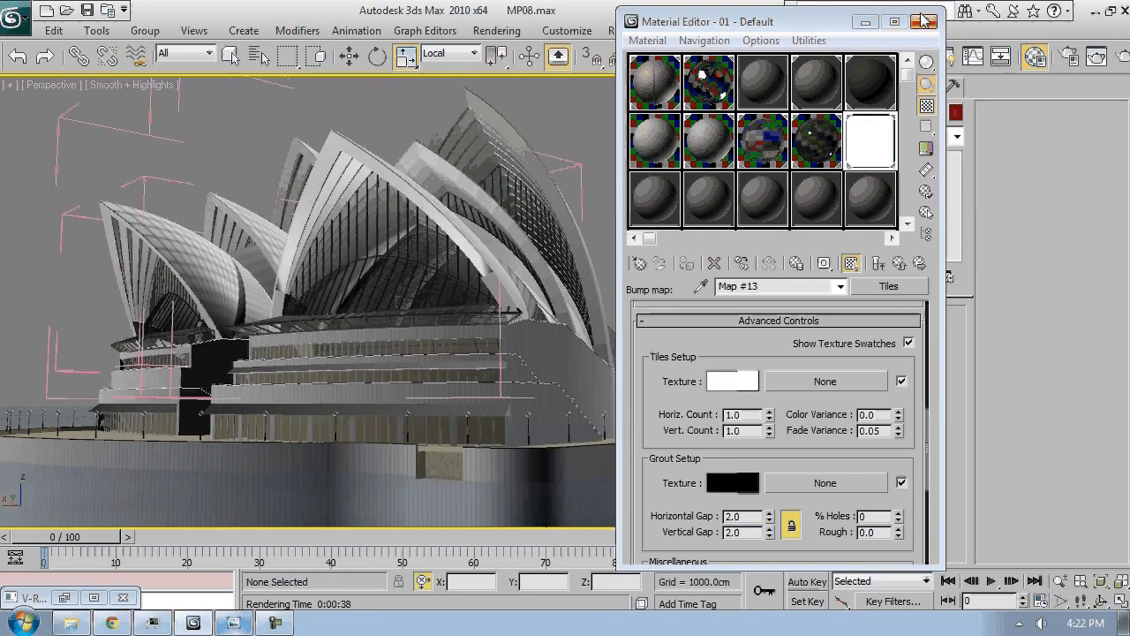
pyautogui.click(925, 20)
# Redefine a smaller blowup region around the tip of the leftmost shell and render it
pyautogui.click(1095, 55)
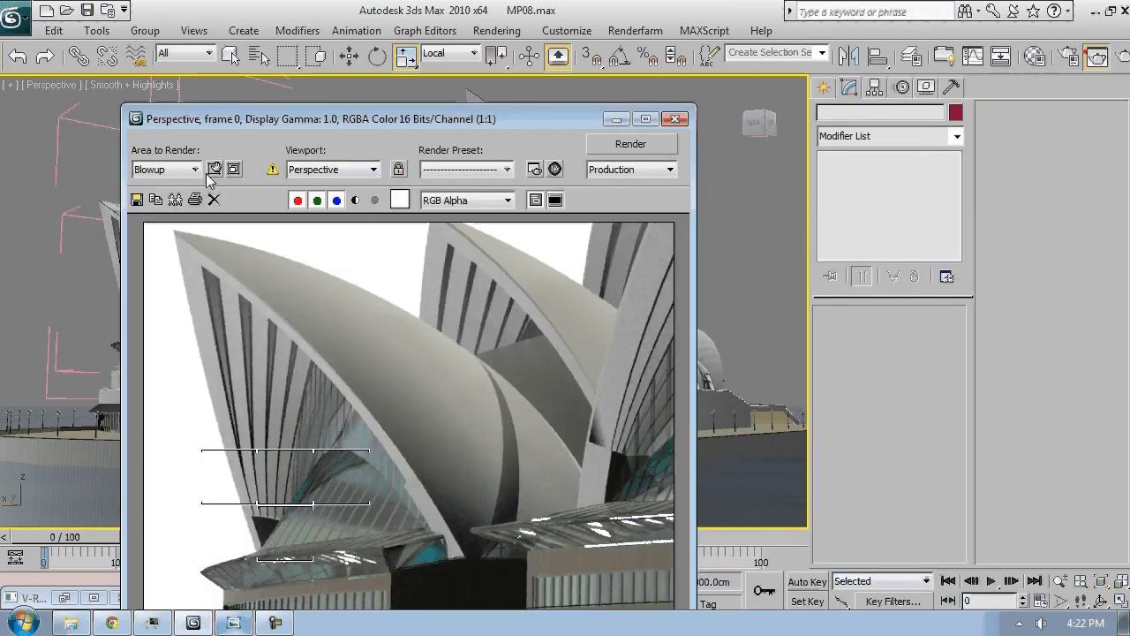
pyautogui.click(195, 169)
pyautogui.click(157, 232)
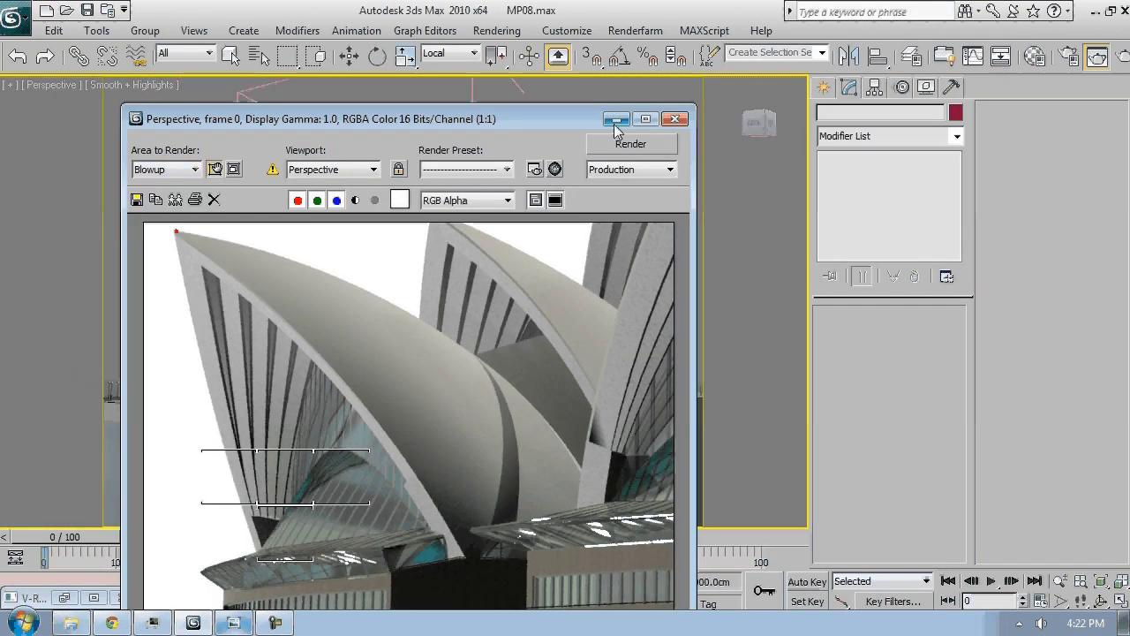
pyautogui.click(616, 121)
pyautogui.moveTo(332, 349); pyautogui.dragTo(217, 257)
pyautogui.click(225, 236)
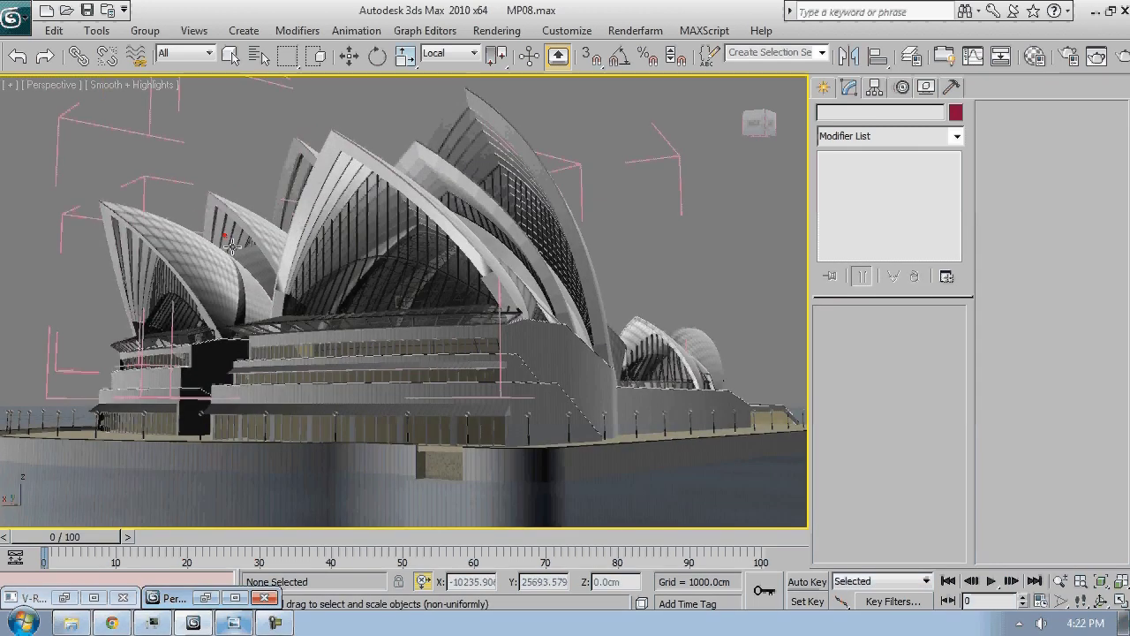
pyautogui.click(1096, 56)
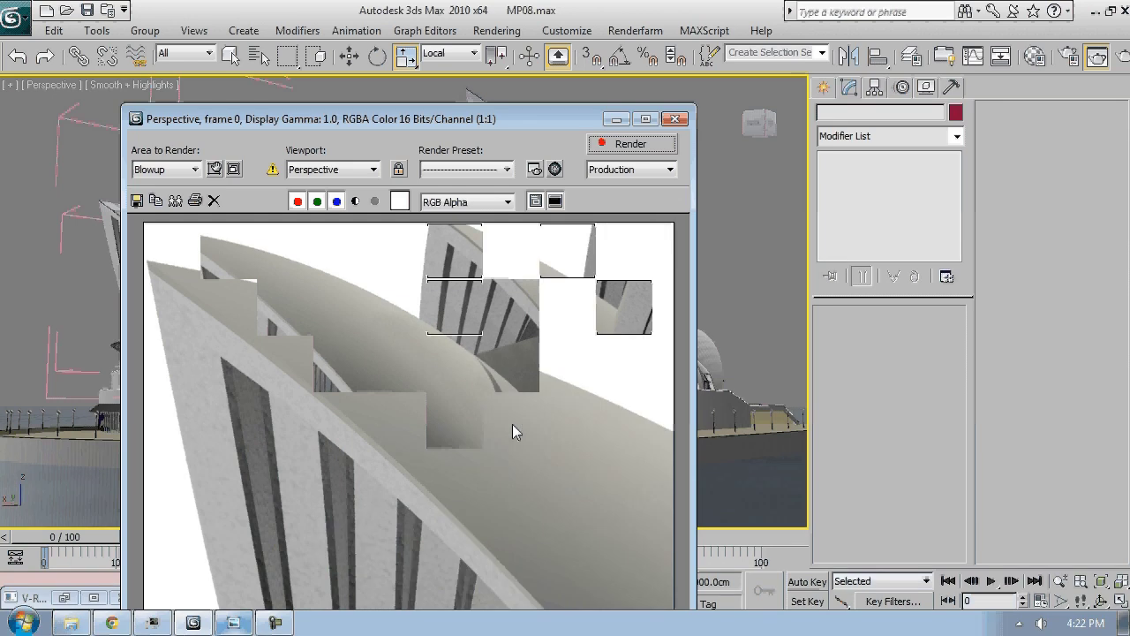
# Set the 01 - Default material's bump amount to 100 and render the shell close-up again
pyautogui.click(1034, 56)
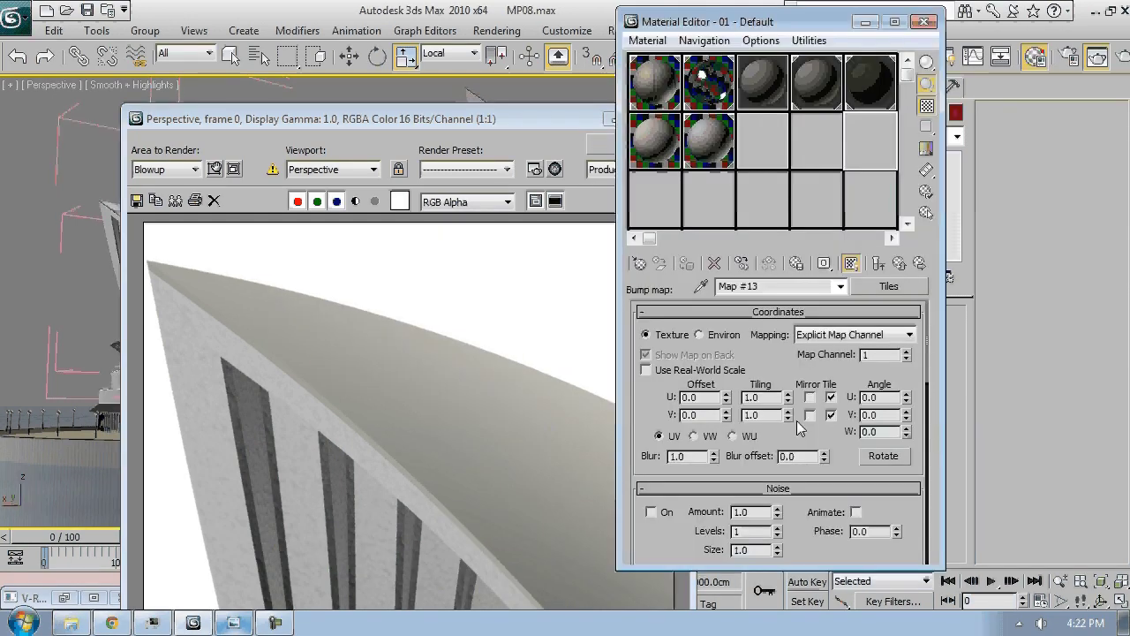
pyautogui.click(900, 262)
pyautogui.click(720, 391)
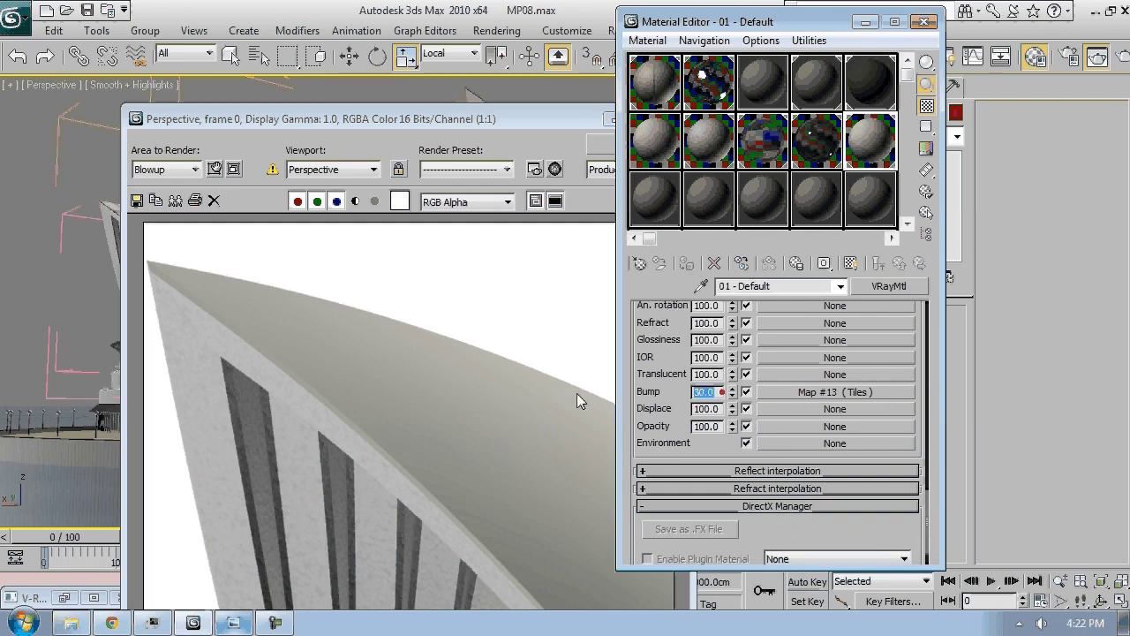
pyautogui.write('100')
pyautogui.press('Return')
pyautogui.click(583, 393)
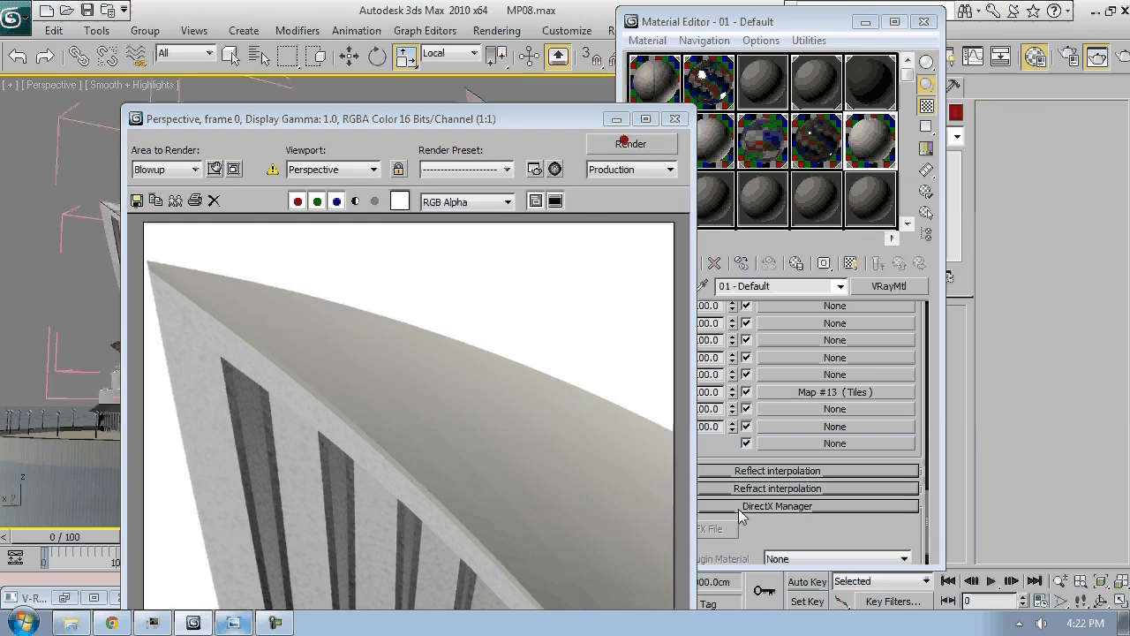
# Swap the 01 - Default material's bump Tiles map with its diffuse Noise map and render the shell close-up
pyautogui.click(721, 452)
pyautogui.doubleClick(711, 391)
pyautogui.rightClick(764, 400)
pyautogui.click(807, 422)
pyautogui.scroll(5, 731, 487)
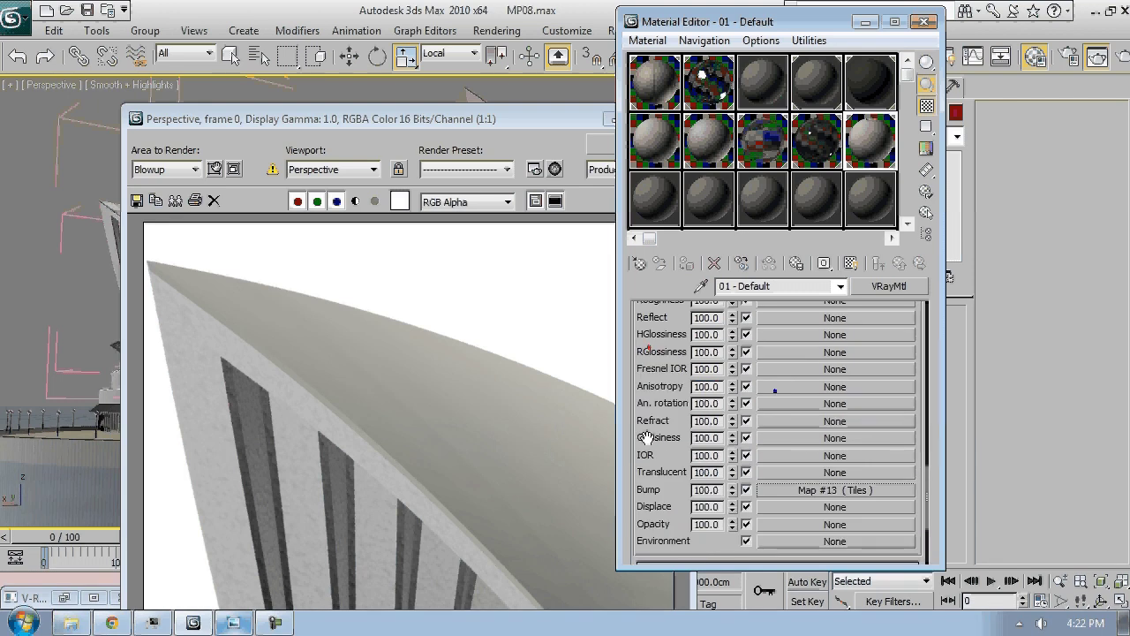
pyautogui.scroll(-1, 826, 515)
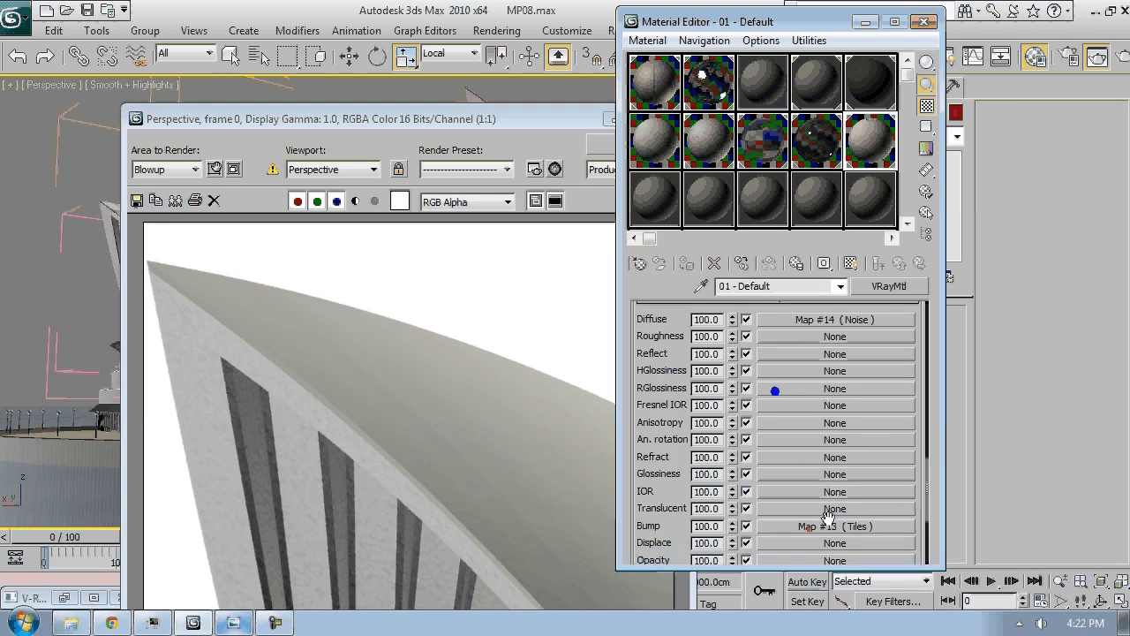
pyautogui.moveTo(828, 517); pyautogui.dragTo(853, 320)
pyautogui.click(730, 297)
pyautogui.click(739, 339)
pyautogui.click(635, 161)
pyautogui.click(634, 153)
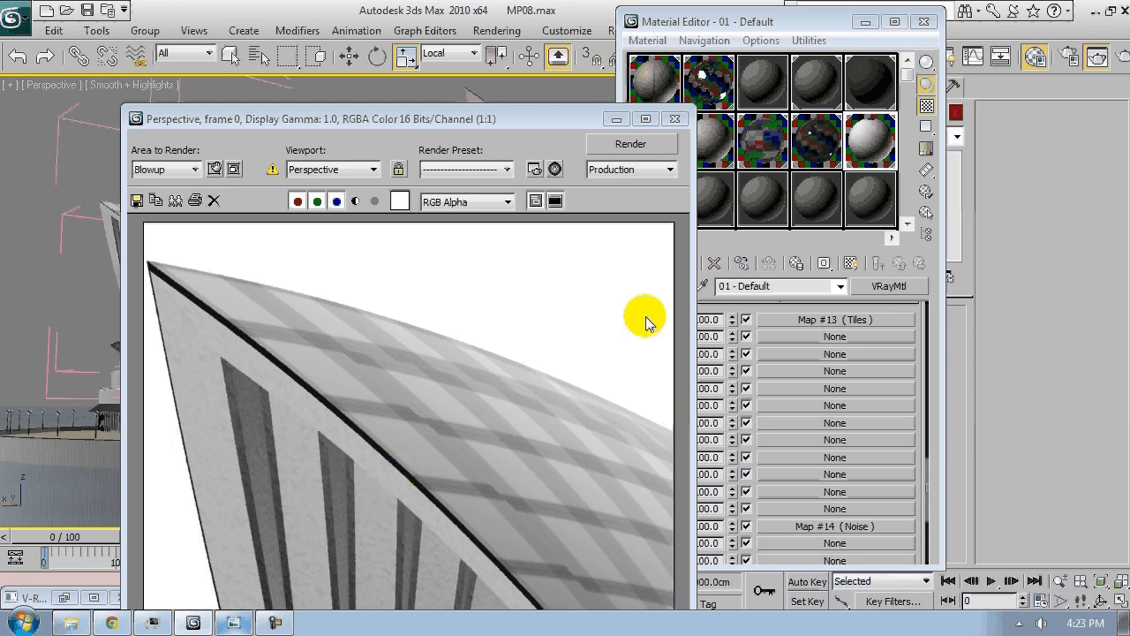
# Swap the 01 - Default material's maps back to diffuse Noise and bump Tiles, and open the bump Tiles map
pyautogui.click(804, 525)
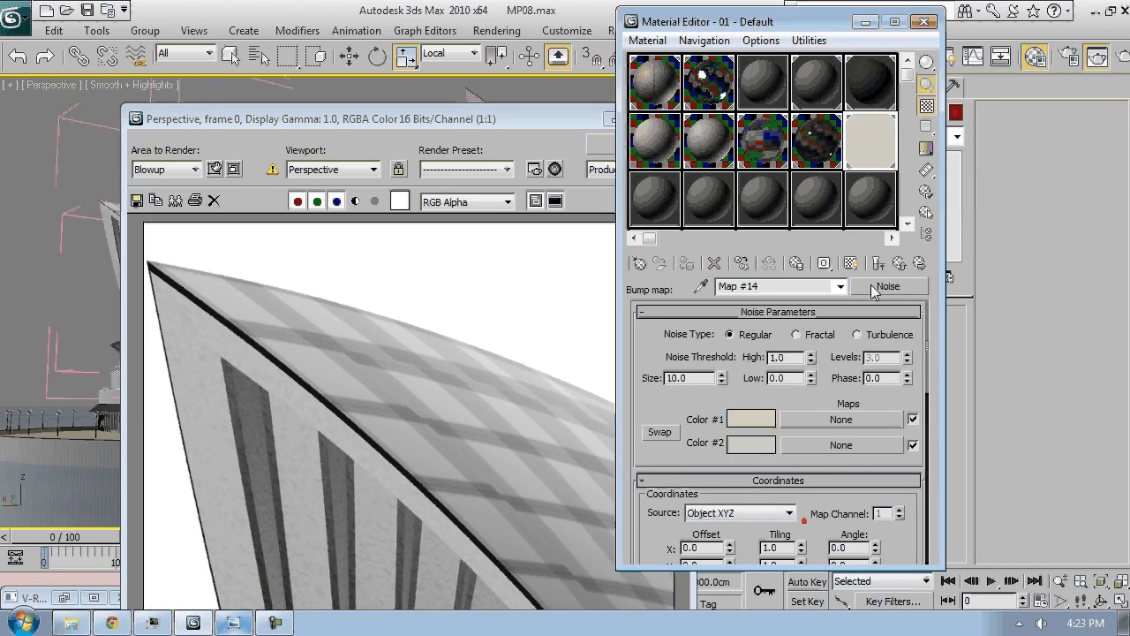
pyautogui.click(878, 264)
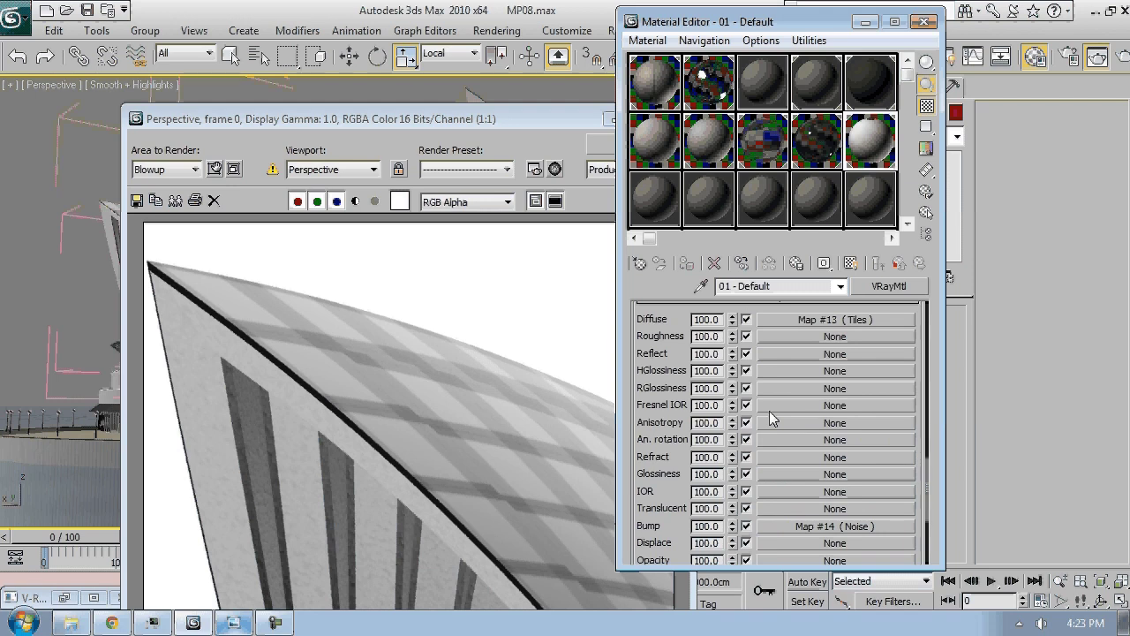
pyautogui.click(829, 521)
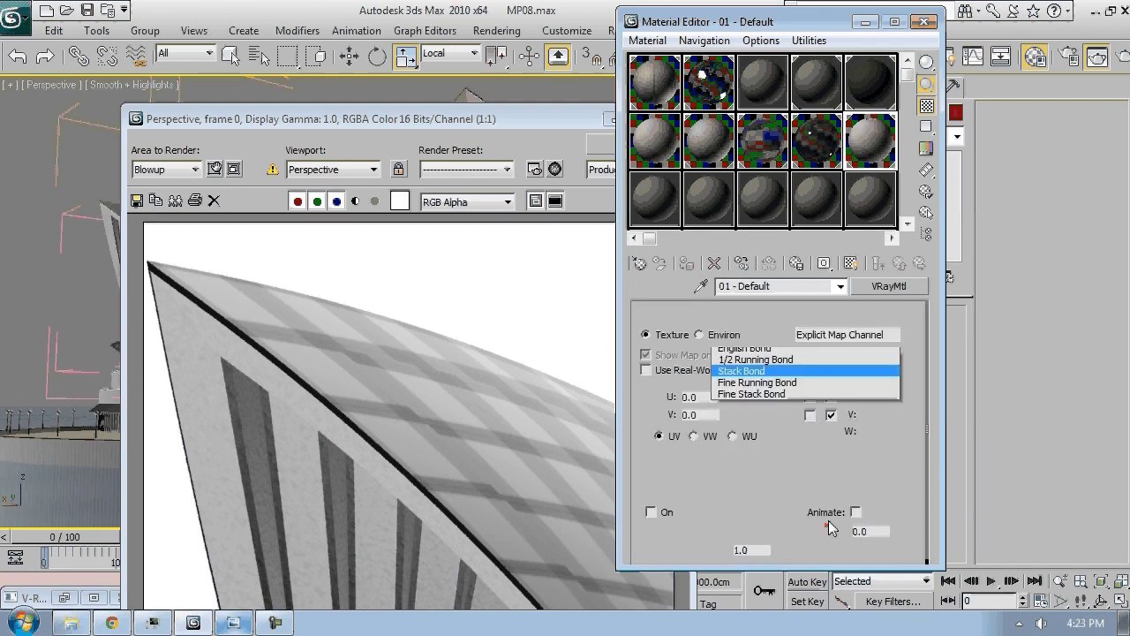
pyautogui.click(888, 286)
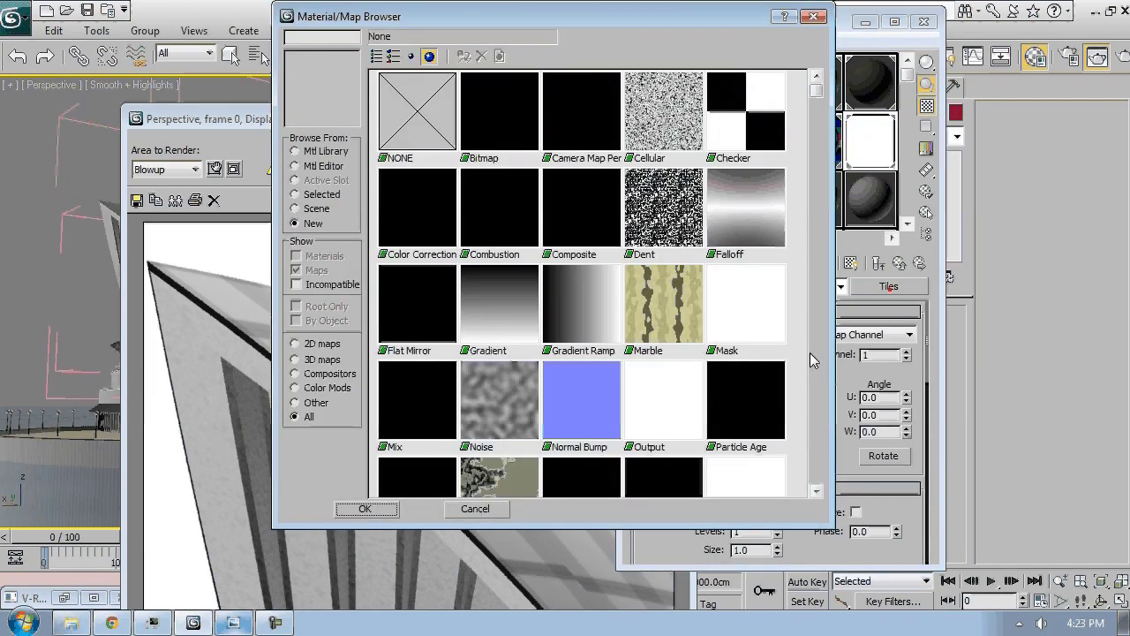
pyautogui.click(501, 510)
# Set the Tiles map's horizontal and vertical grout gaps to 1.0 and show the map in an enlarged preview
pyautogui.scroll(-10, 707, 530)
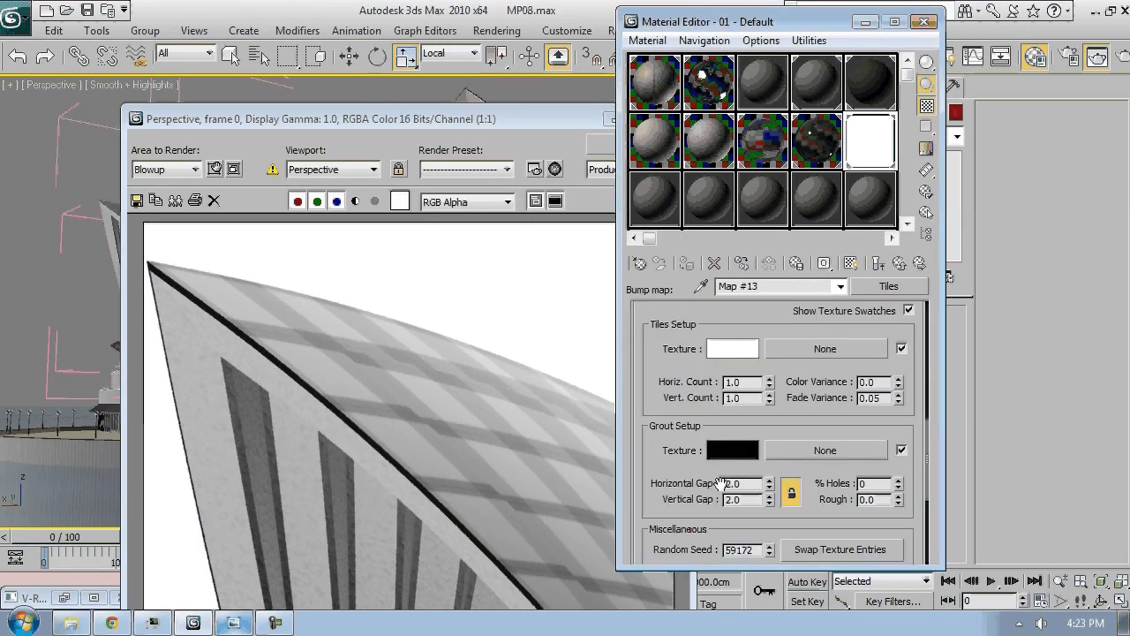
pyautogui.doubleClick(753, 483)
pyautogui.write('1')
pyautogui.press('Return')
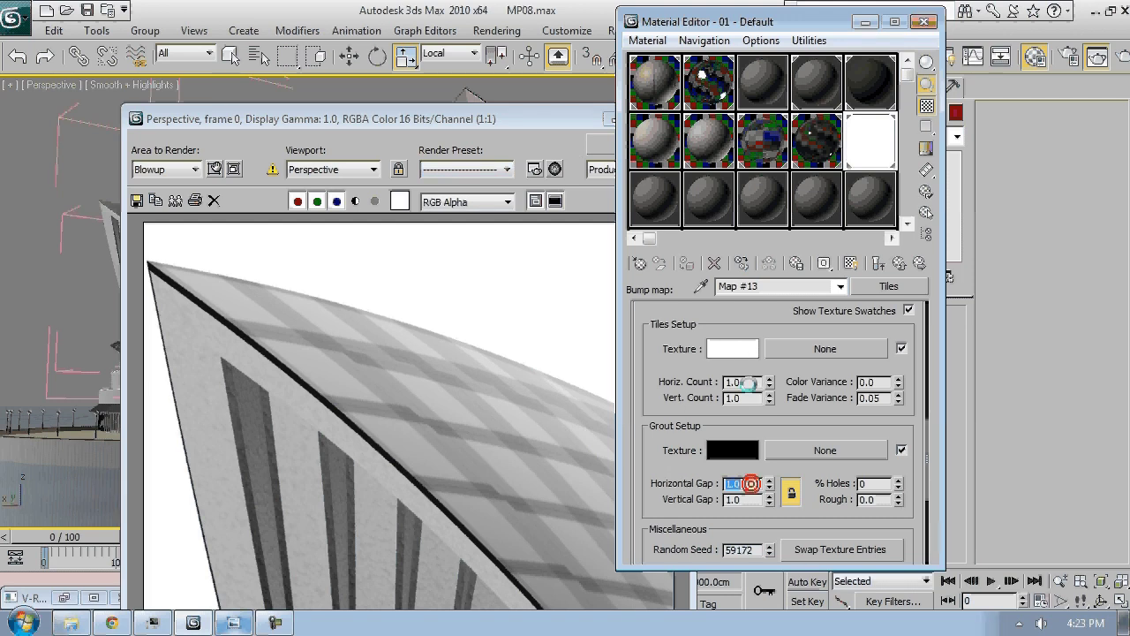
pyautogui.moveTo(743, 382); pyautogui.dragTo(736, 382)
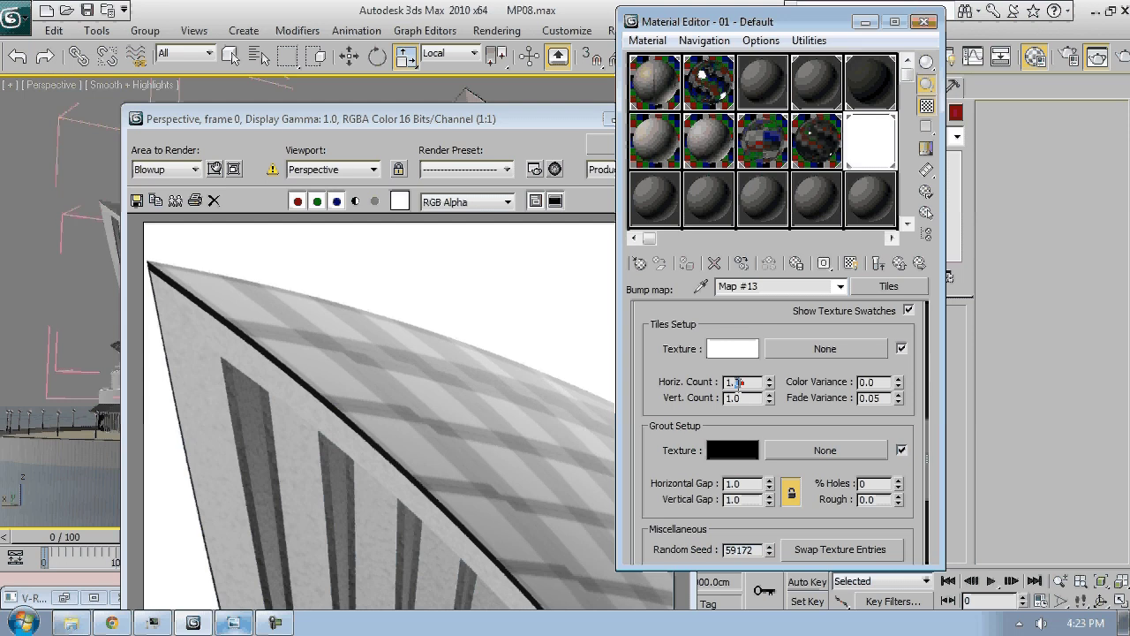
pyautogui.doubleClick(872, 135)
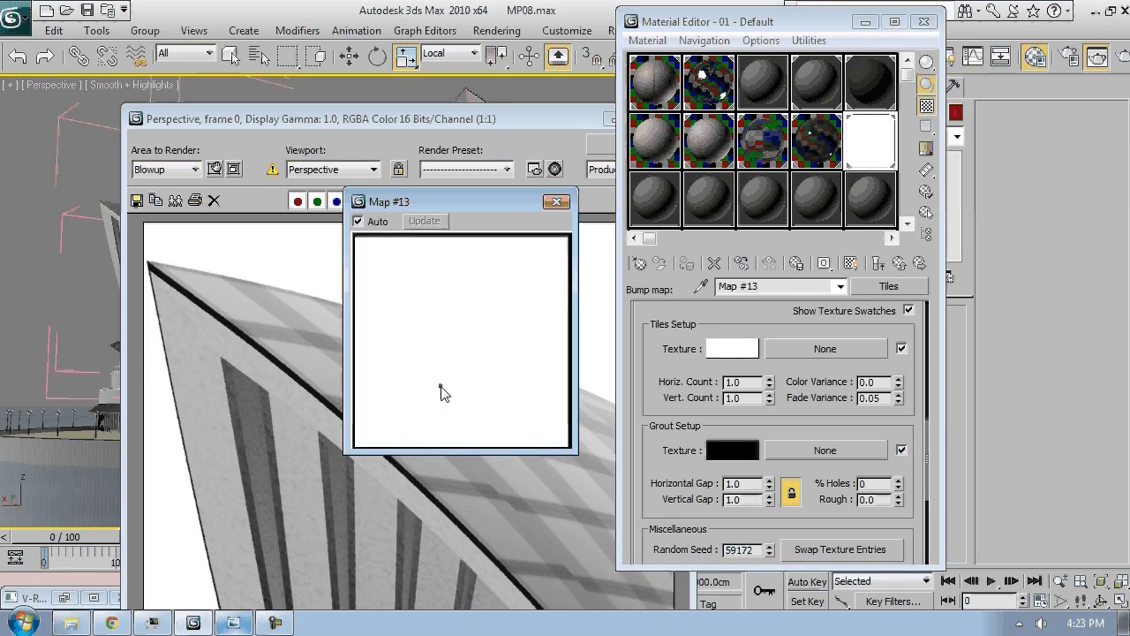
pyautogui.moveTo(575, 452); pyautogui.dragTo(719, 601)
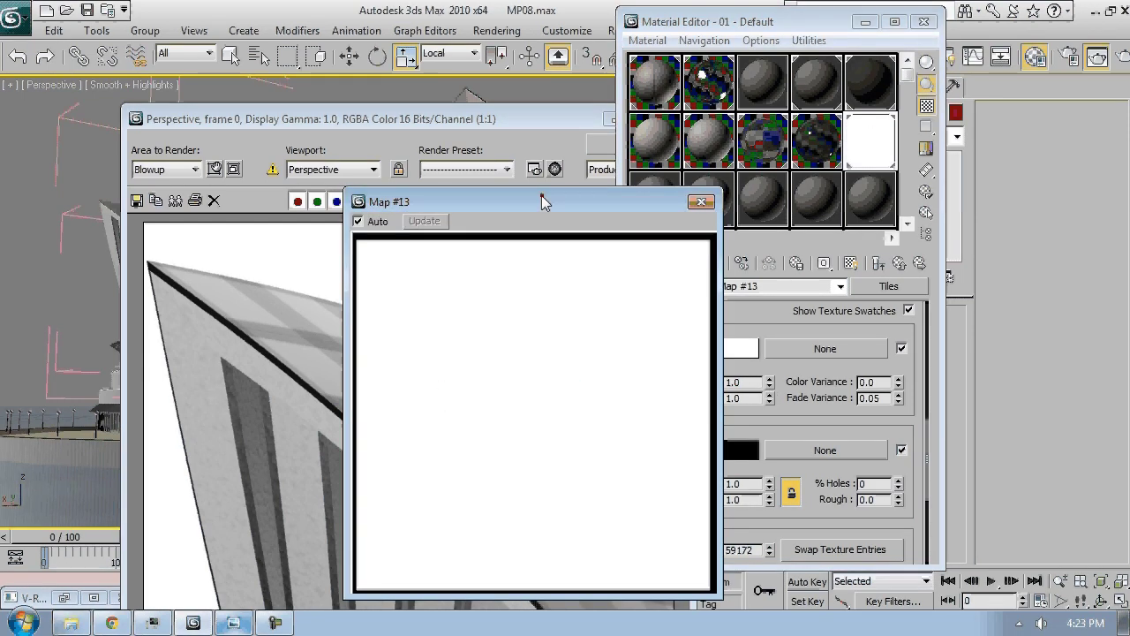
pyautogui.moveTo(542, 195); pyautogui.dragTo(383, 106)
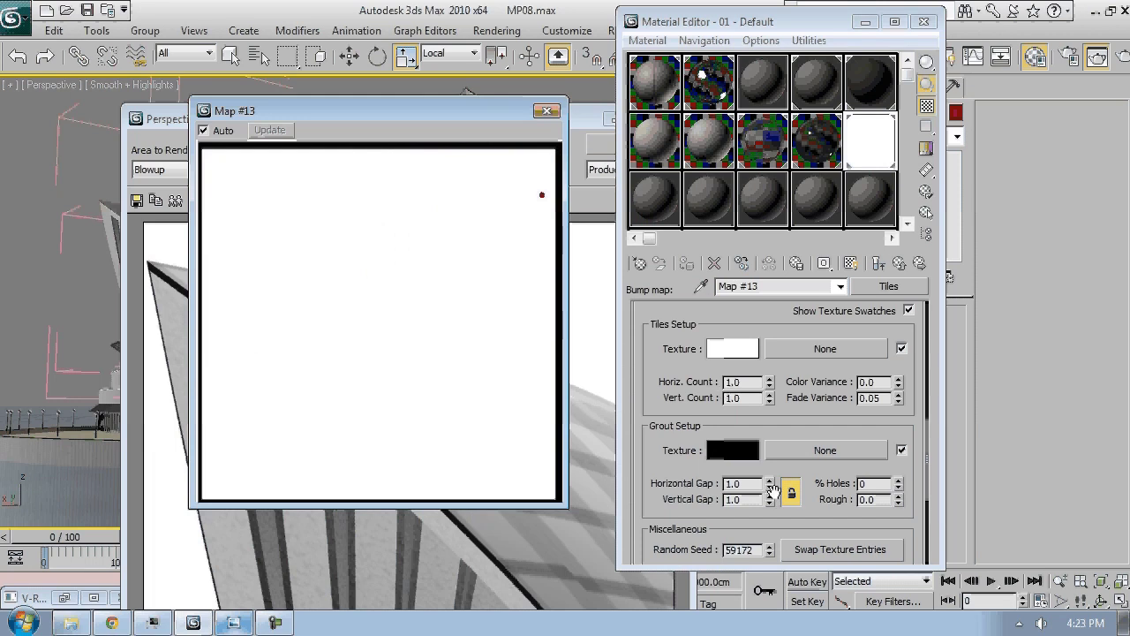
# Swap the Tiles map's texture entries to black tiles with white grout and render the shell close-up
pyautogui.click(806, 550)
pyautogui.click(806, 550)
pyautogui.click(806, 550)
pyautogui.click(806, 550)
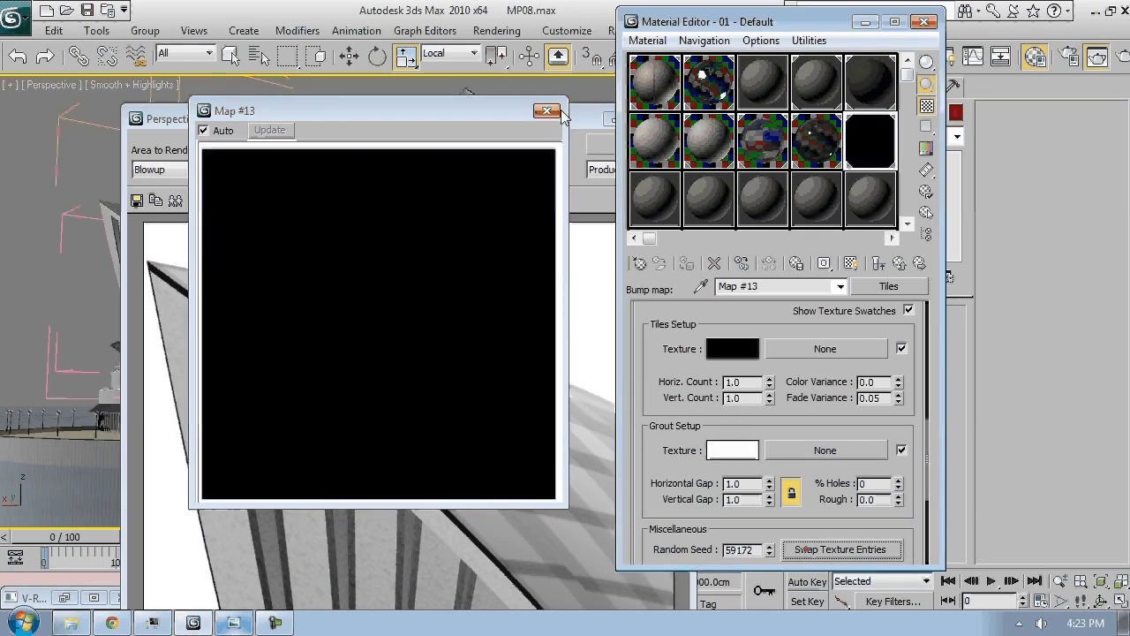
pyautogui.click(593, 152)
pyautogui.click(593, 149)
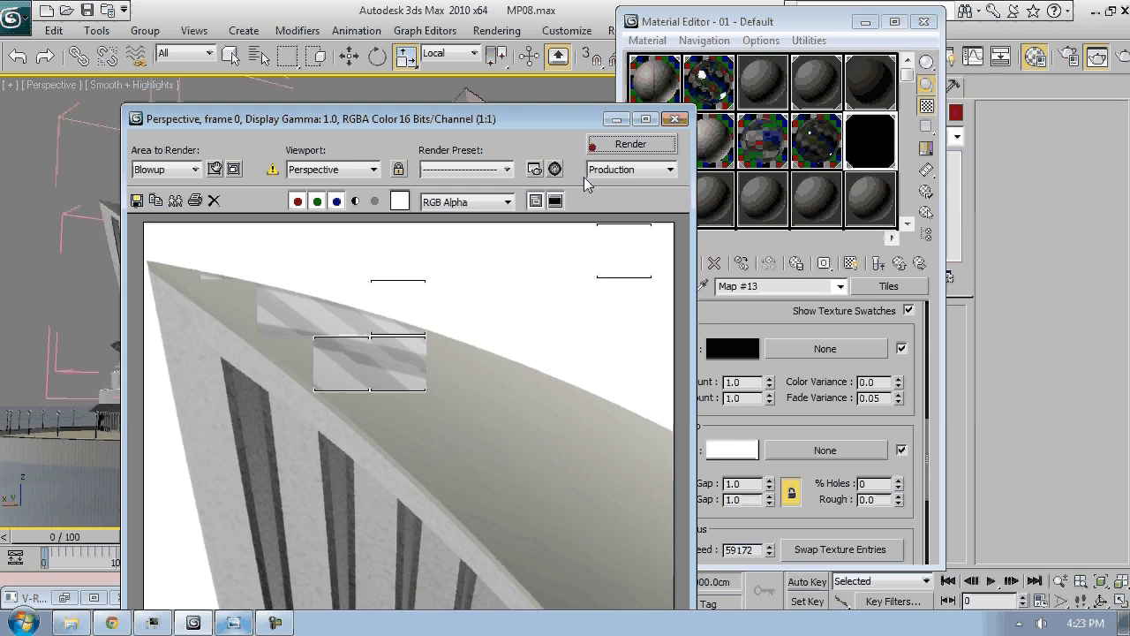
pyautogui.click(775, 354)
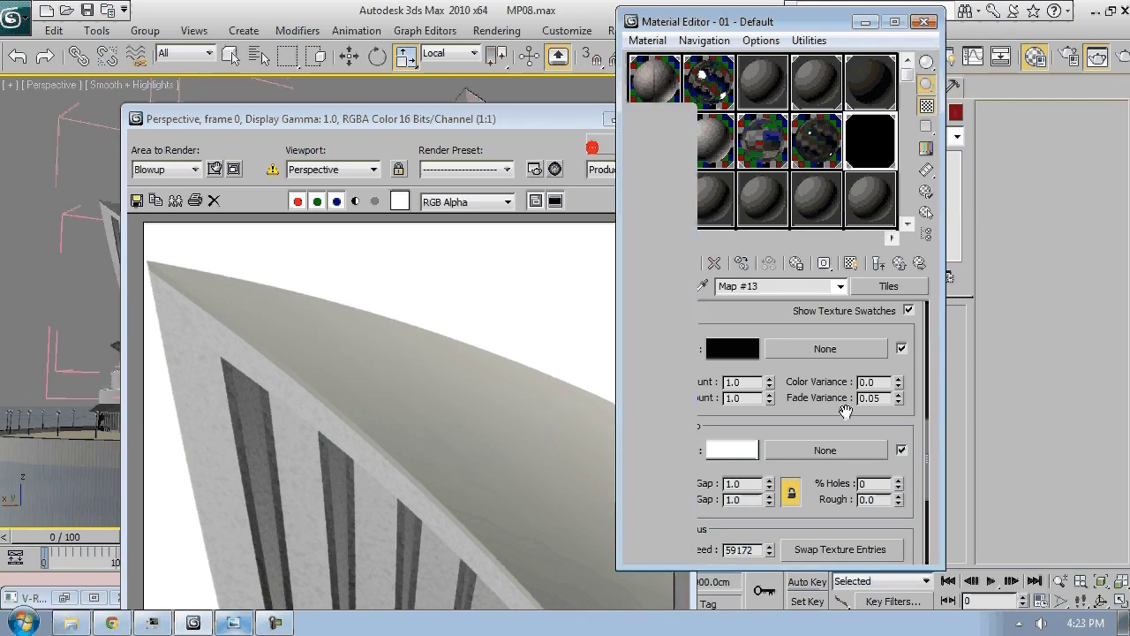
# Swap the Tiles map's texture entries back to white tiles with black grout and render the shell close-up again
pyautogui.click(840, 549)
pyautogui.click(480, 124)
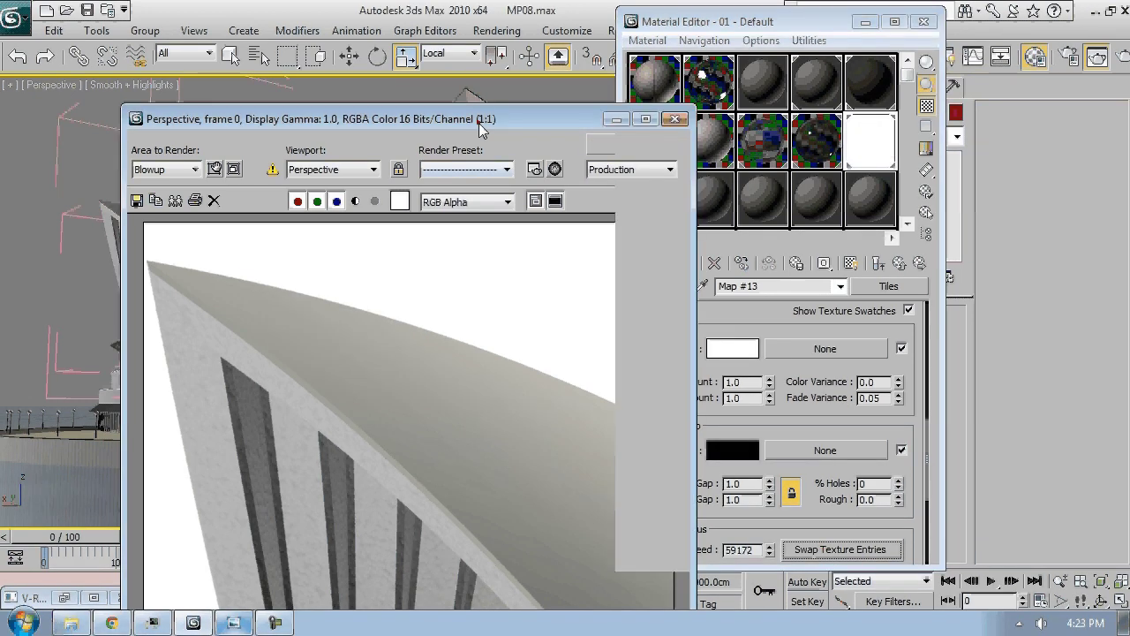
pyautogui.click(631, 144)
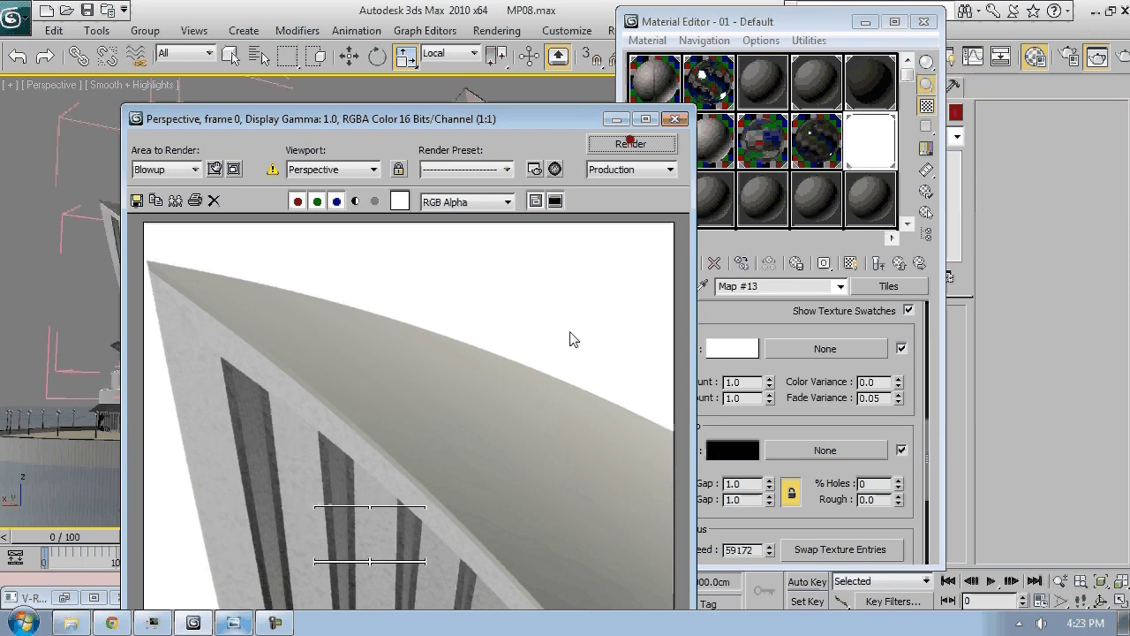
# Examine the settings of the bump Tiles map and the diffuse Noise map, and close the rendered frame
pyautogui.click(721, 305)
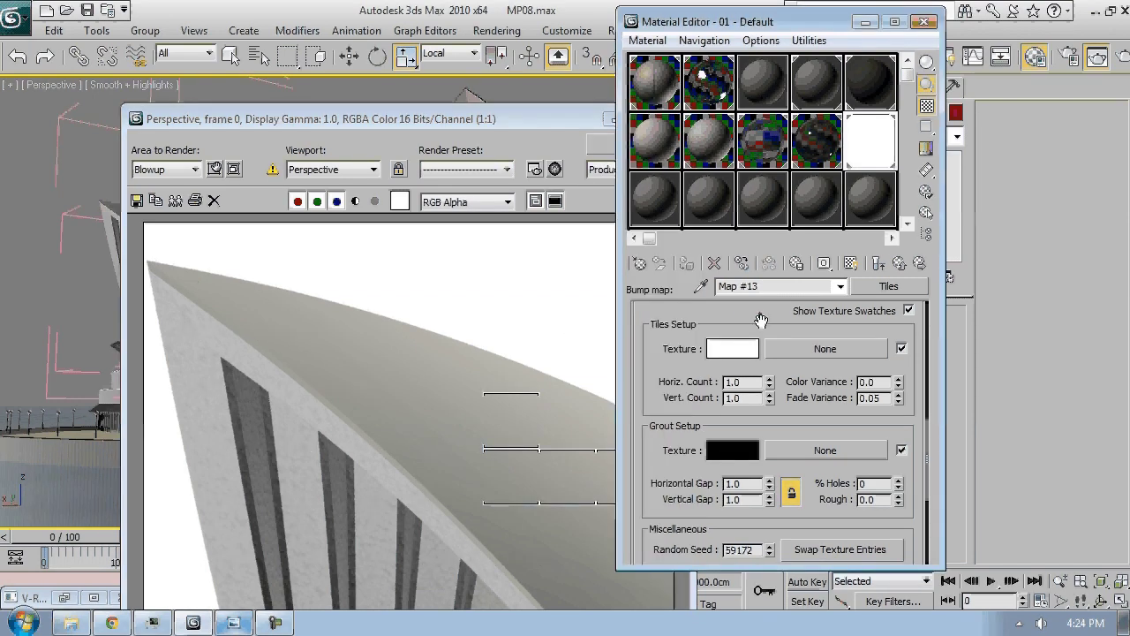
pyautogui.scroll(4, 771, 418)
pyautogui.scroll(3, 757, 398)
pyautogui.scroll(-5, 757, 399)
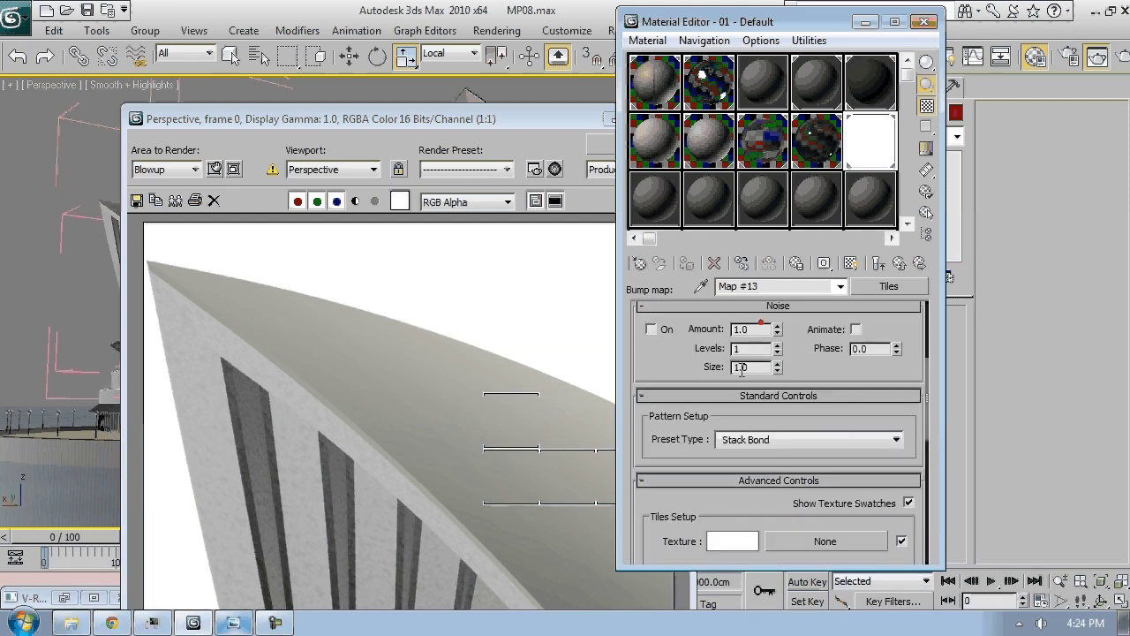
pyautogui.click(899, 263)
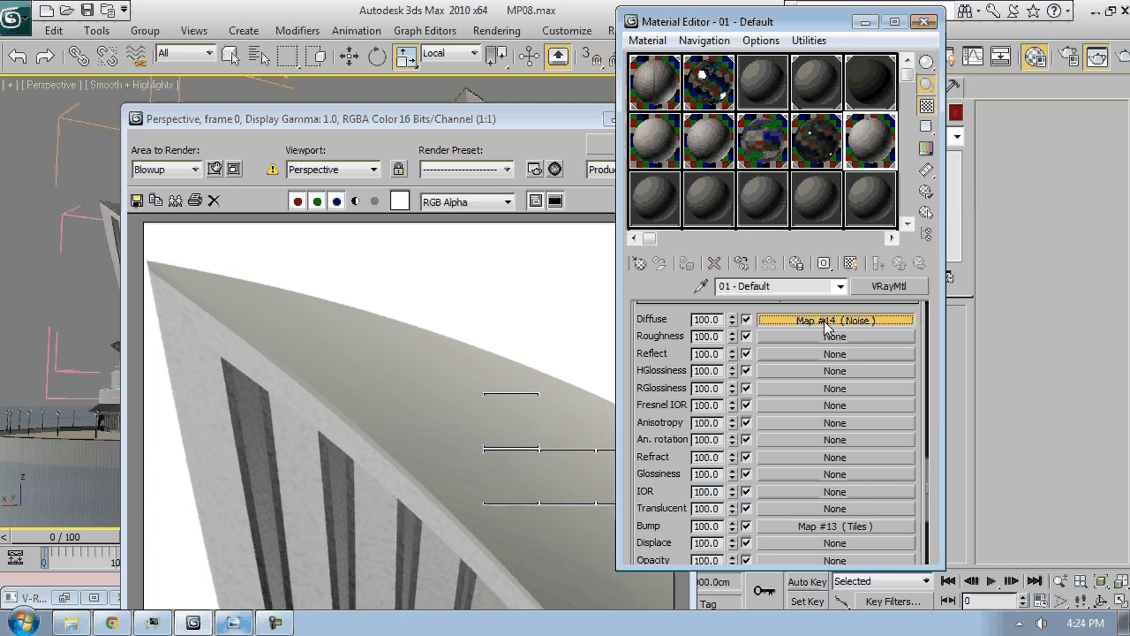
pyautogui.click(828, 323)
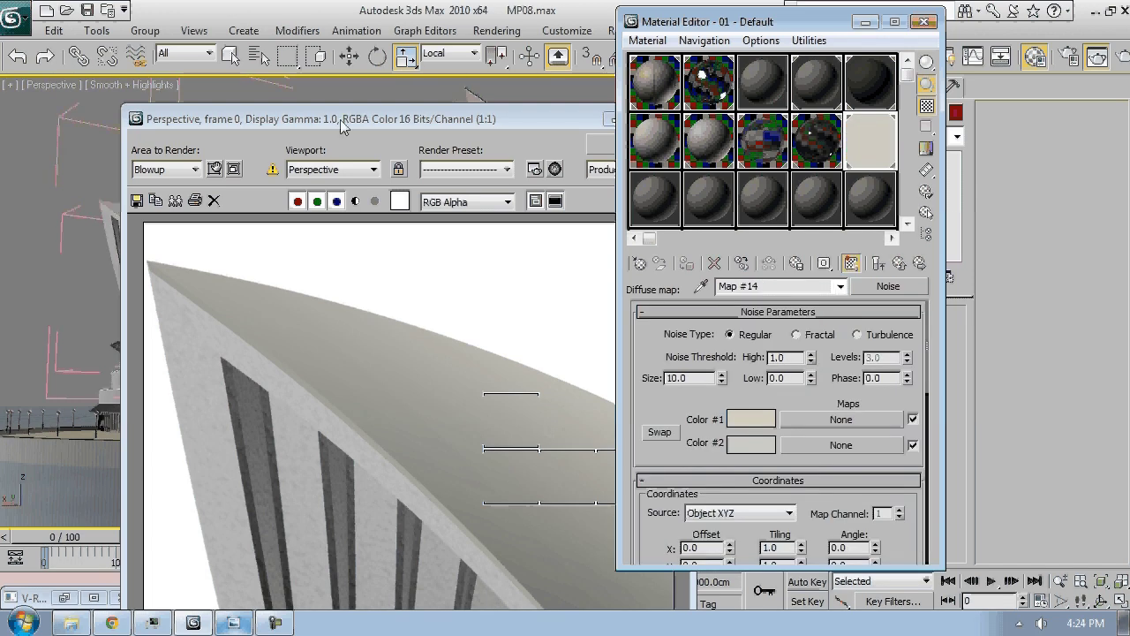
pyautogui.moveTo(340, 120); pyautogui.dragTo(294, 81)
pyautogui.click(901, 263)
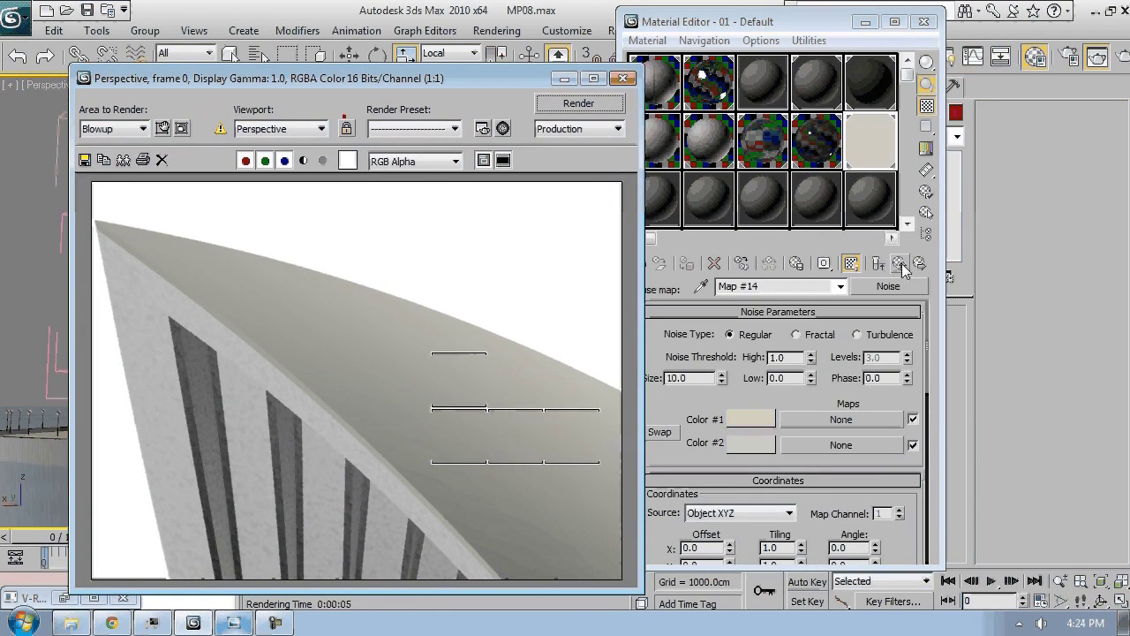
pyautogui.scroll(-5, 693, 398)
pyautogui.scroll(5, 694, 398)
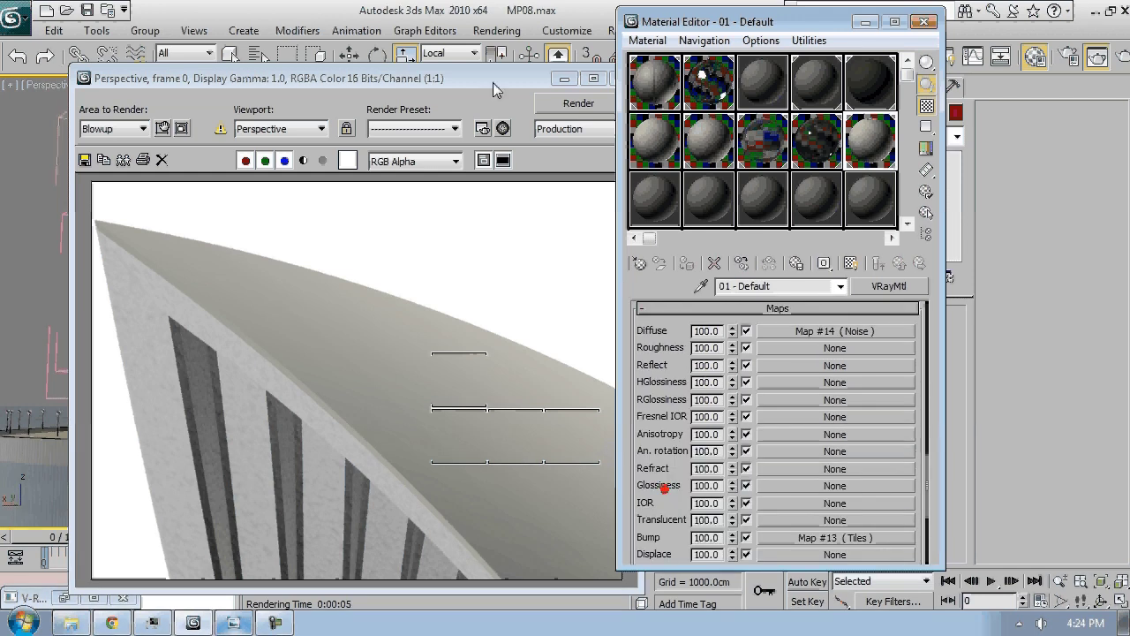
pyautogui.click(793, 333)
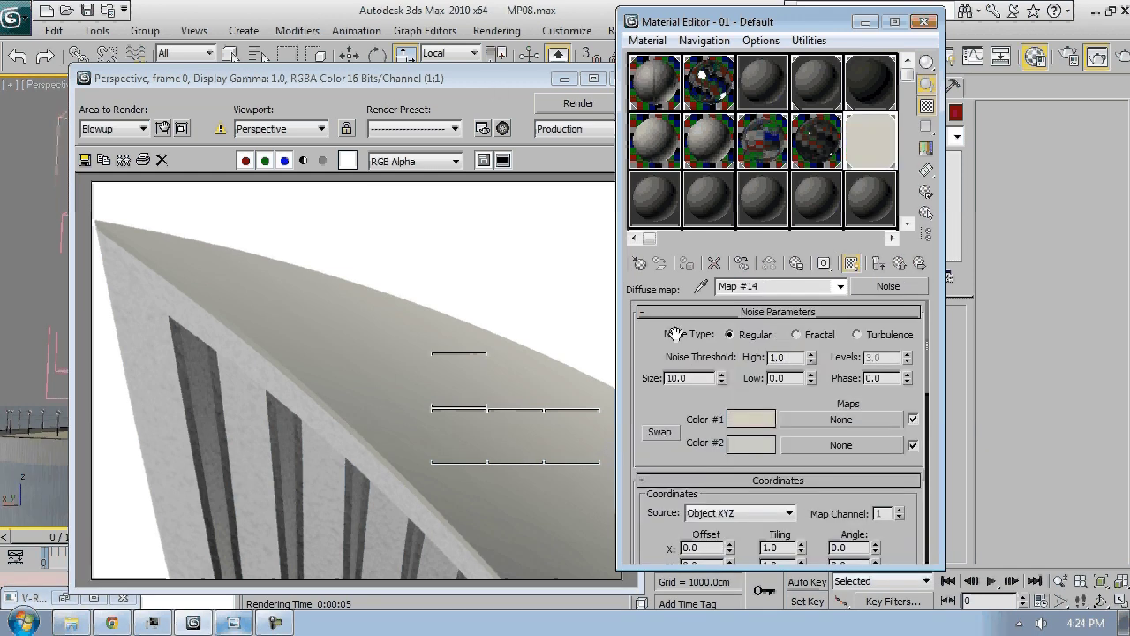
pyautogui.scroll(-3, 675, 333)
pyautogui.moveTo(664, 275); pyautogui.dragTo(807, 628)
pyautogui.moveTo(367, 82); pyautogui.dragTo(443, 87)
pyautogui.click(697, 83)
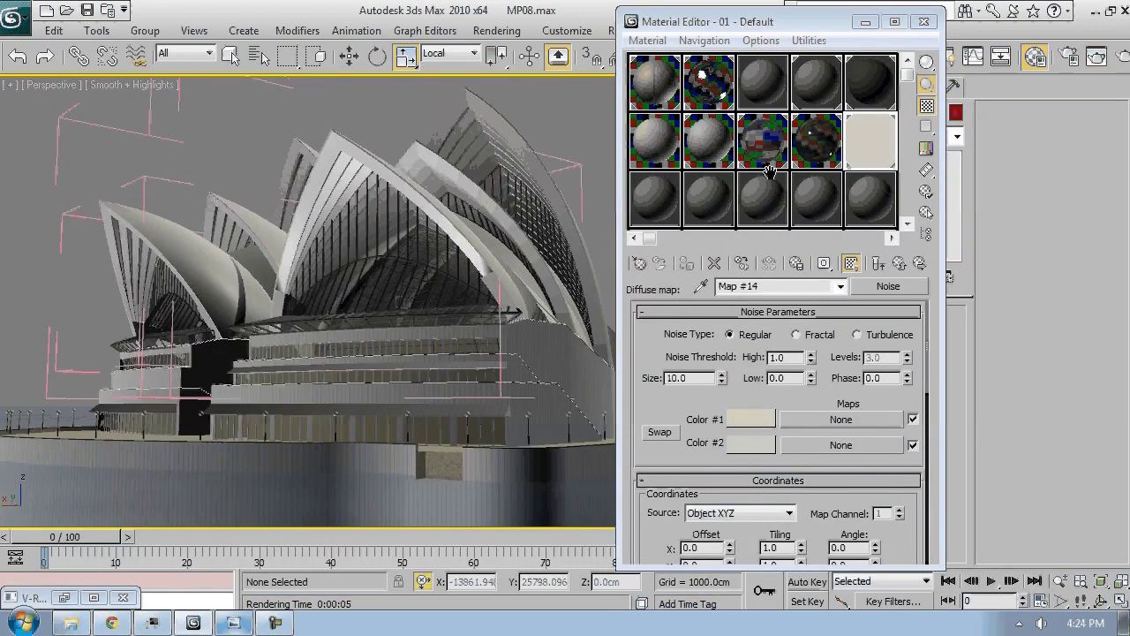
# Open the 01 - Default material's bump Tiles map and display it on the shells in the viewport
pyautogui.click(898, 264)
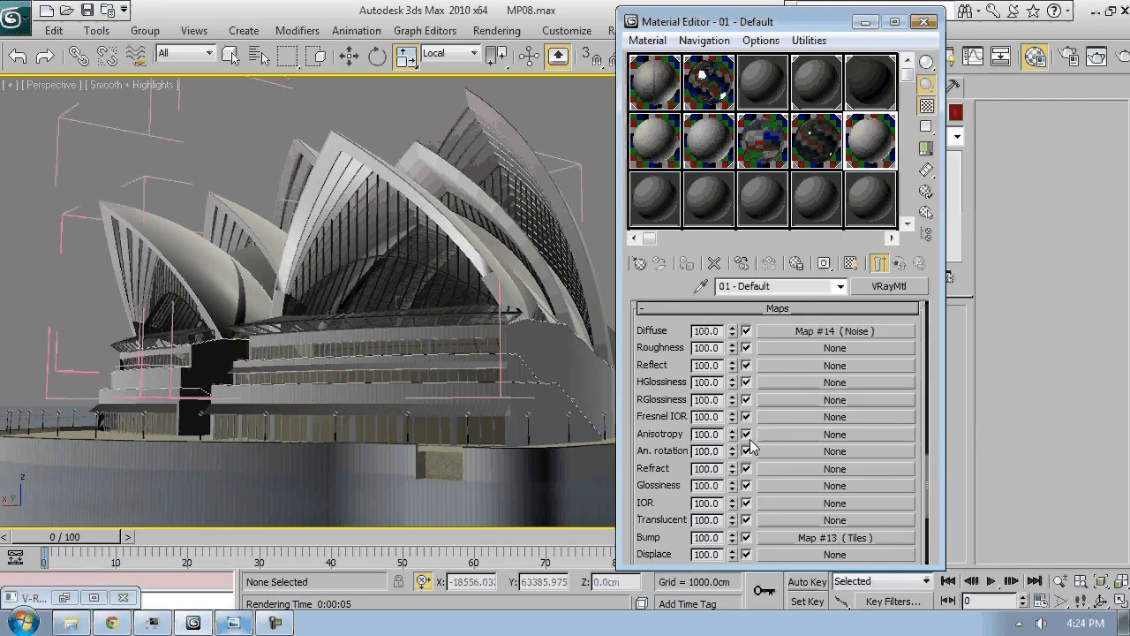
pyautogui.click(826, 537)
pyautogui.click(851, 264)
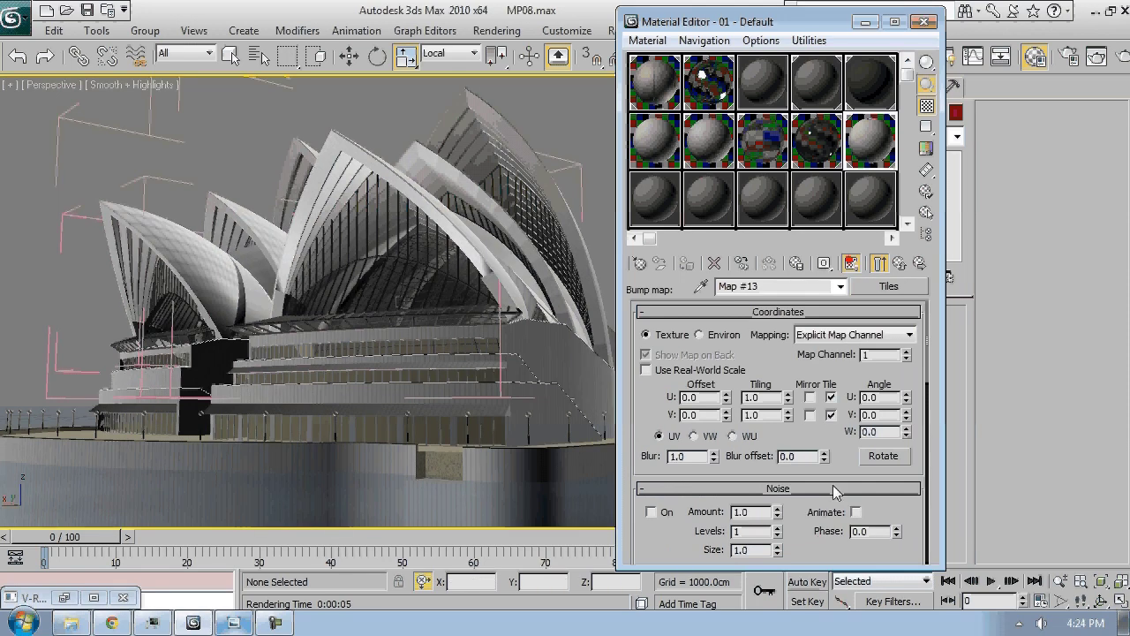
# Set the Tiles map's horizontal and vertical grout gaps to 0.5 and test-render the shell close-up
pyautogui.scroll(-10, 750, 413)
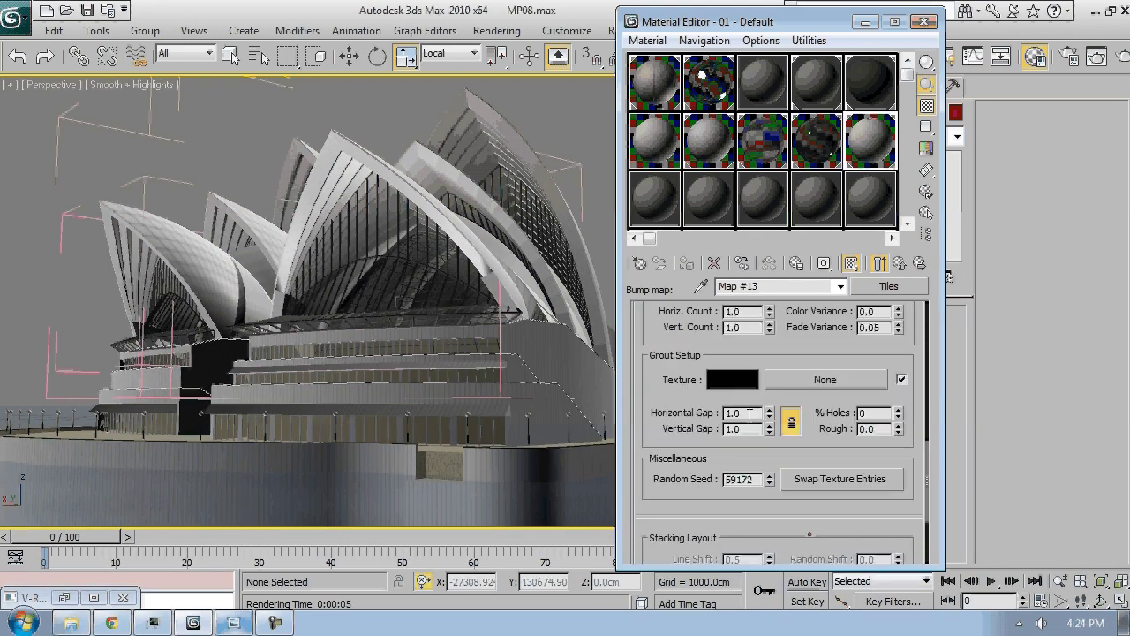
pyautogui.doubleClick(750, 413)
pyautogui.write('0.5')
pyautogui.press('Return')
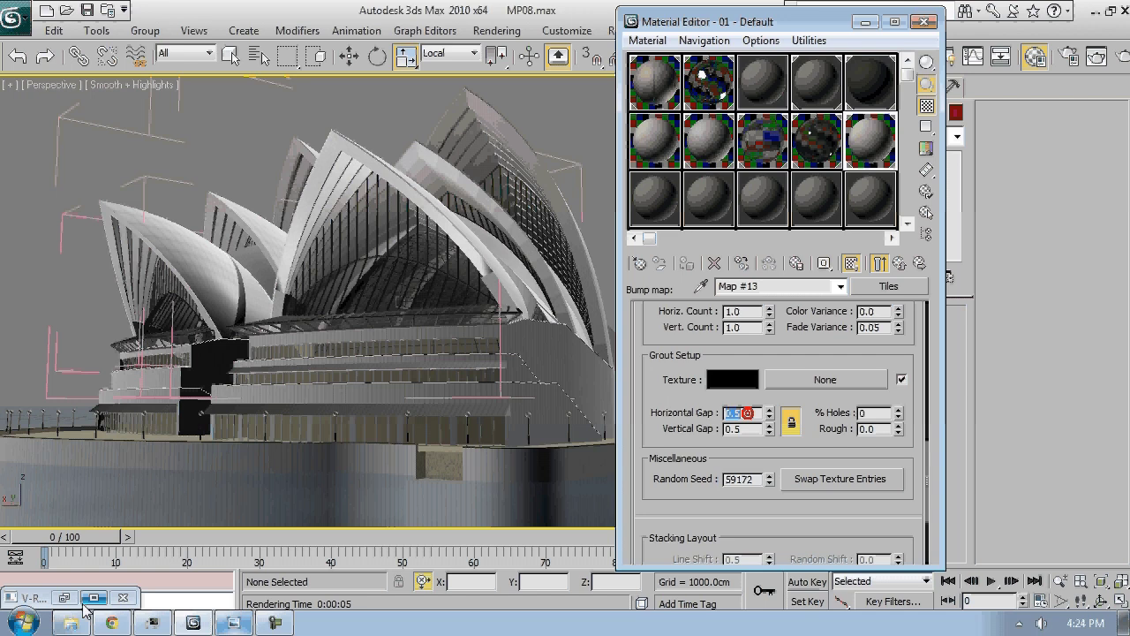
pyautogui.click(1097, 57)
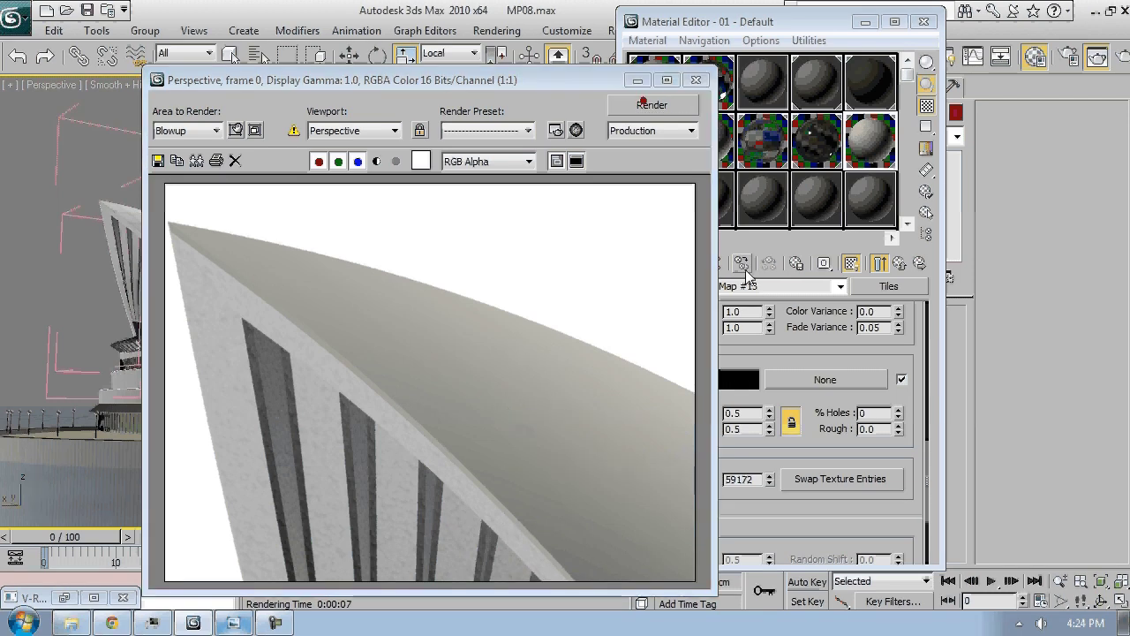
pyautogui.click(697, 81)
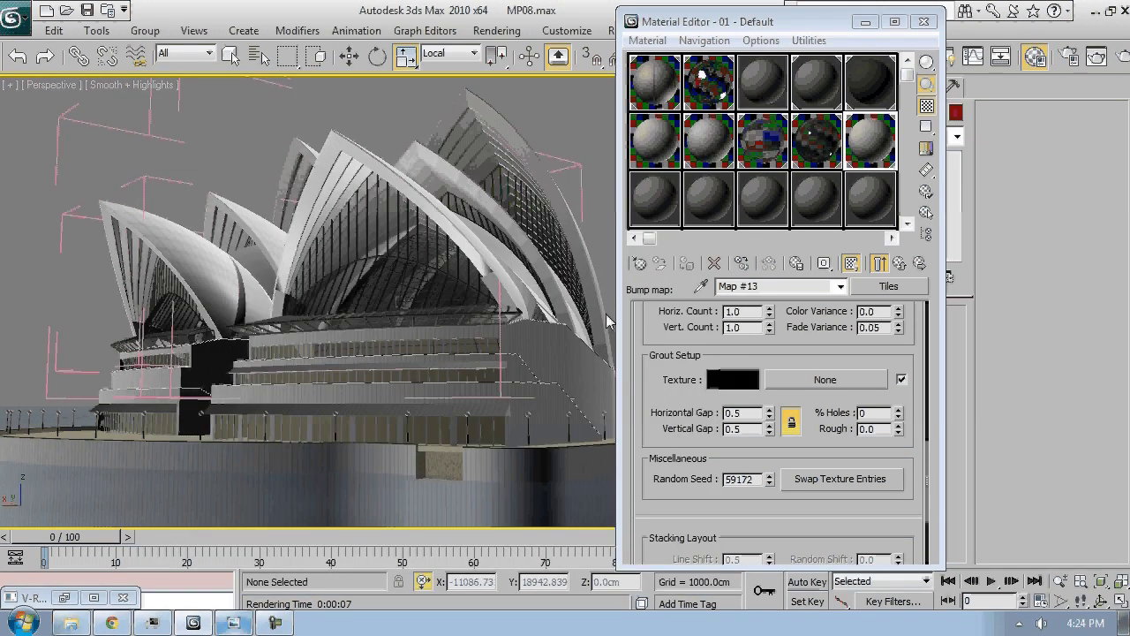
# Swap the Tiles map's texture entries to black tiles with white grout and re-render the shell close-up, closing the render setup
pyautogui.moveTo(668, 365); pyautogui.dragTo(645, 398)
pyautogui.click(839, 514)
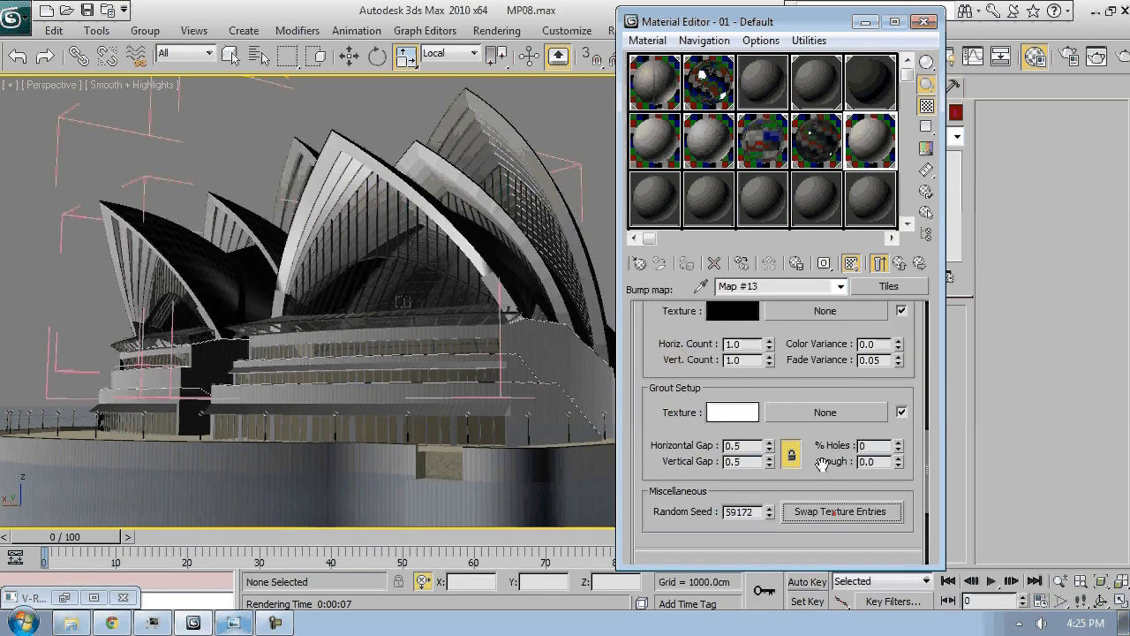
pyautogui.moveTo(724, 21); pyautogui.dragTo(695, 136)
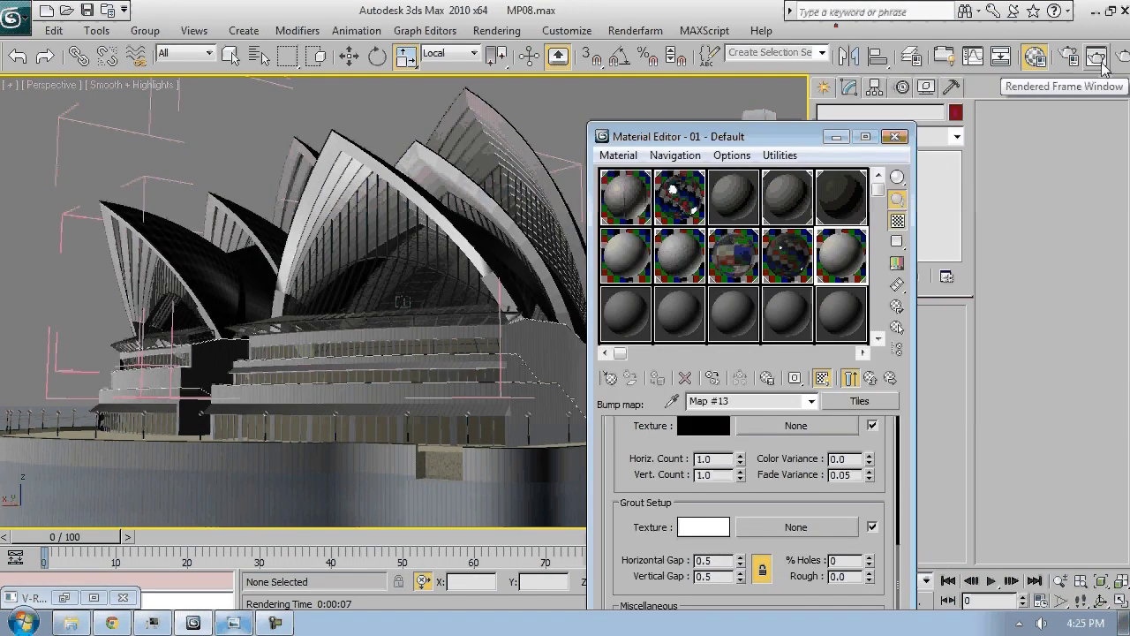
pyautogui.click(1071, 69)
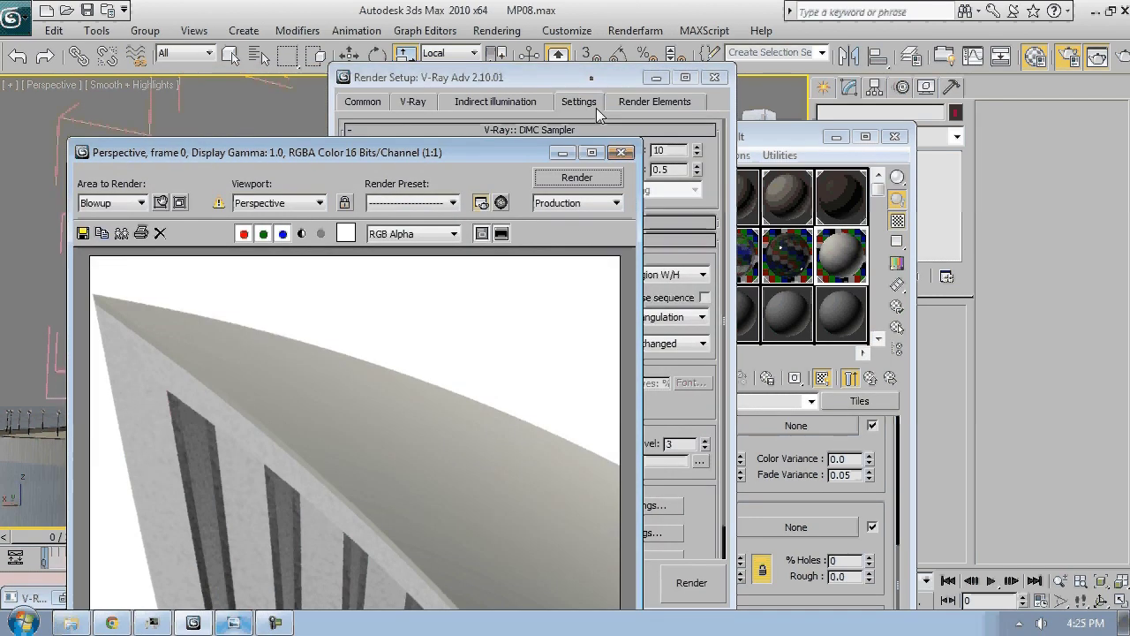
pyautogui.click(714, 78)
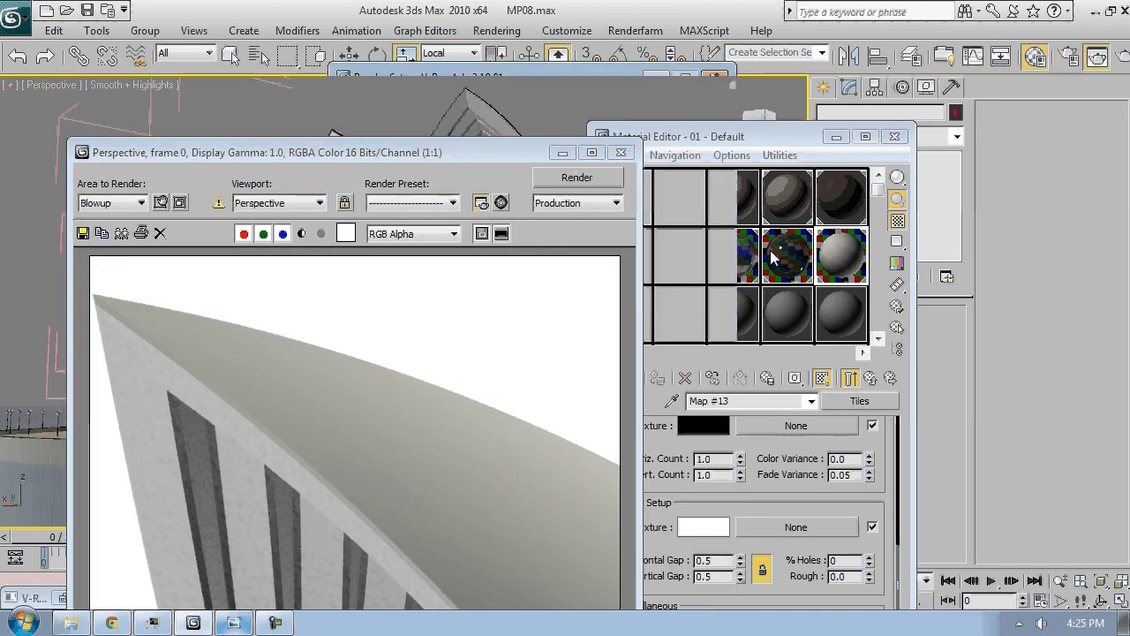
# Review the bump Tiles map's settings and the 01 - Default material's map slots and reflection parameters
pyautogui.click(661, 466)
pyautogui.scroll(5, 662, 465)
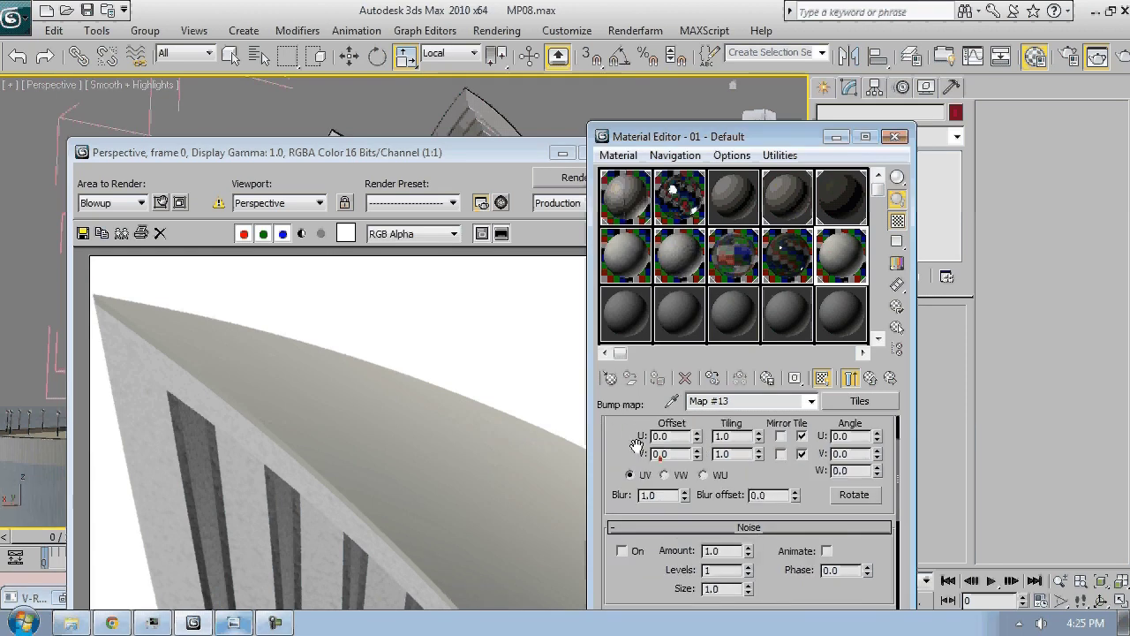
pyautogui.scroll(3, 698, 435)
pyautogui.scroll(-6, 698, 436)
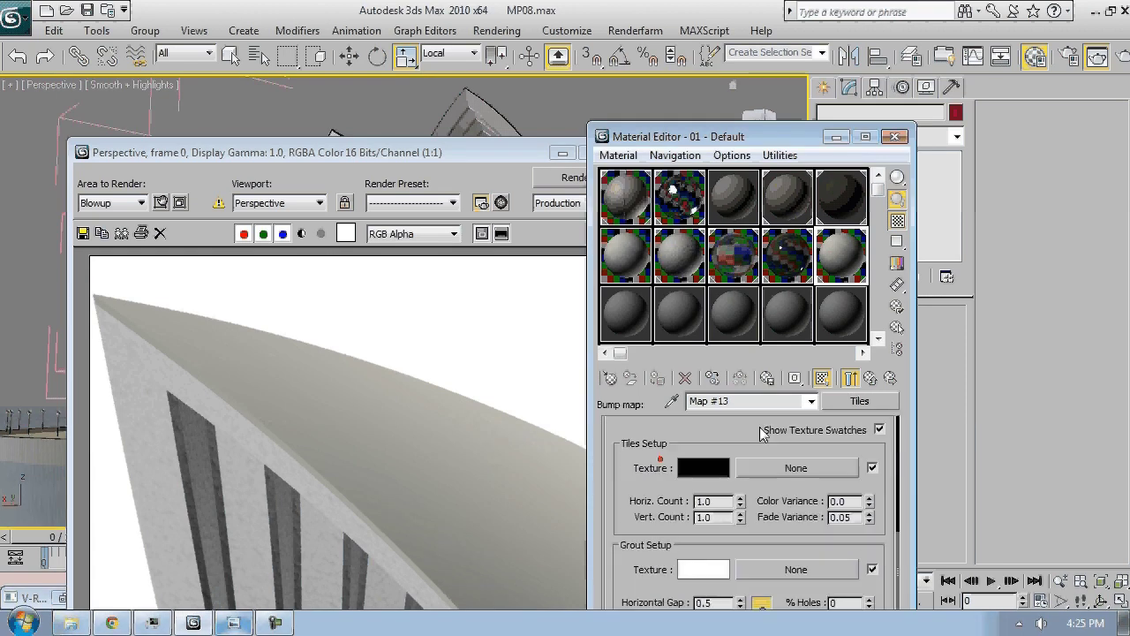
pyautogui.scroll(-3, 845, 403)
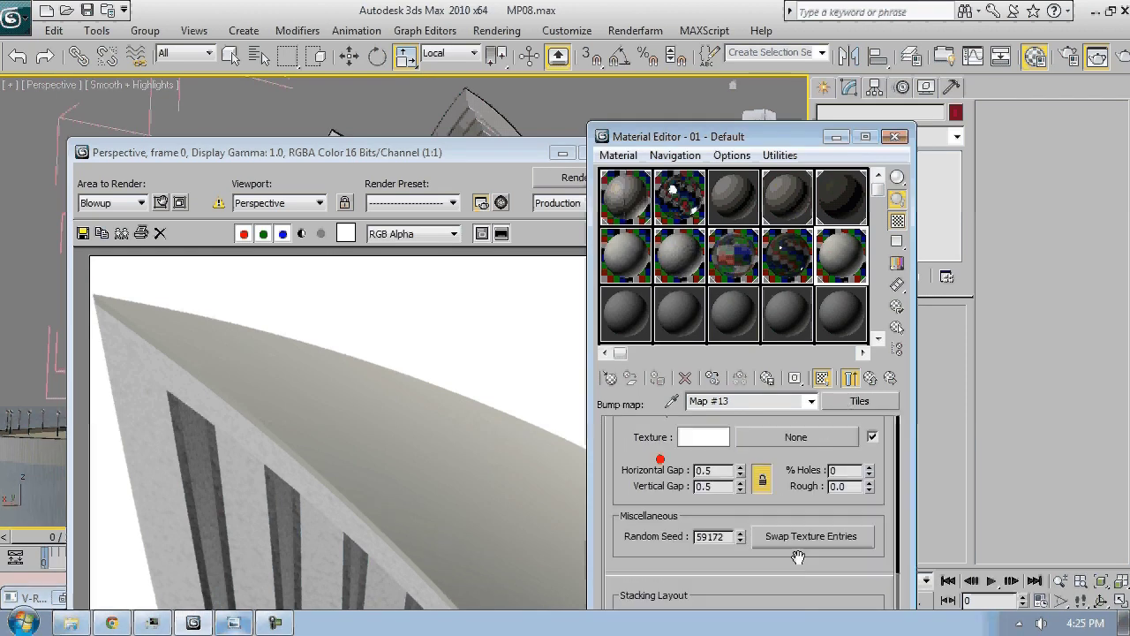
pyautogui.click(850, 380)
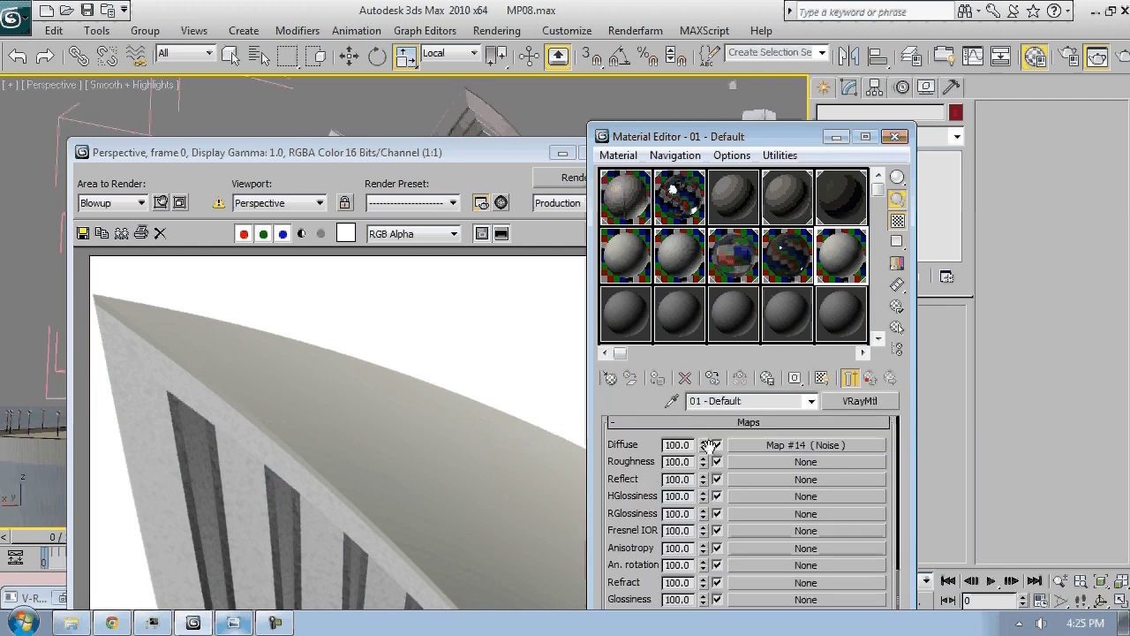
pyautogui.scroll(5, 682, 511)
pyautogui.scroll(5, 683, 510)
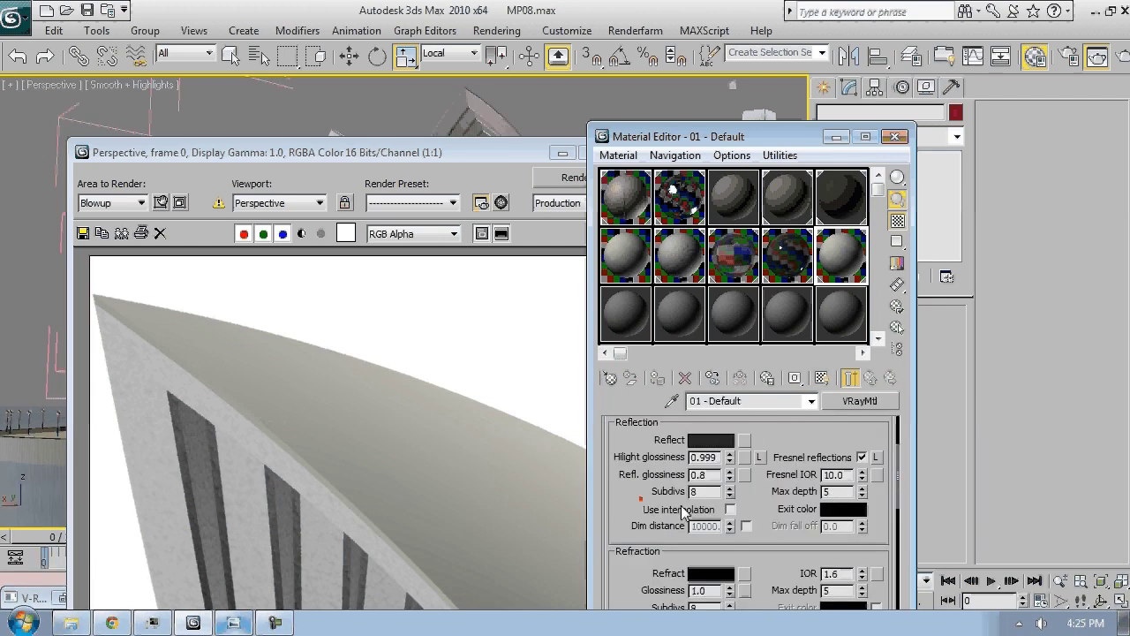
pyautogui.moveTo(726, 138); pyautogui.dragTo(830, 40)
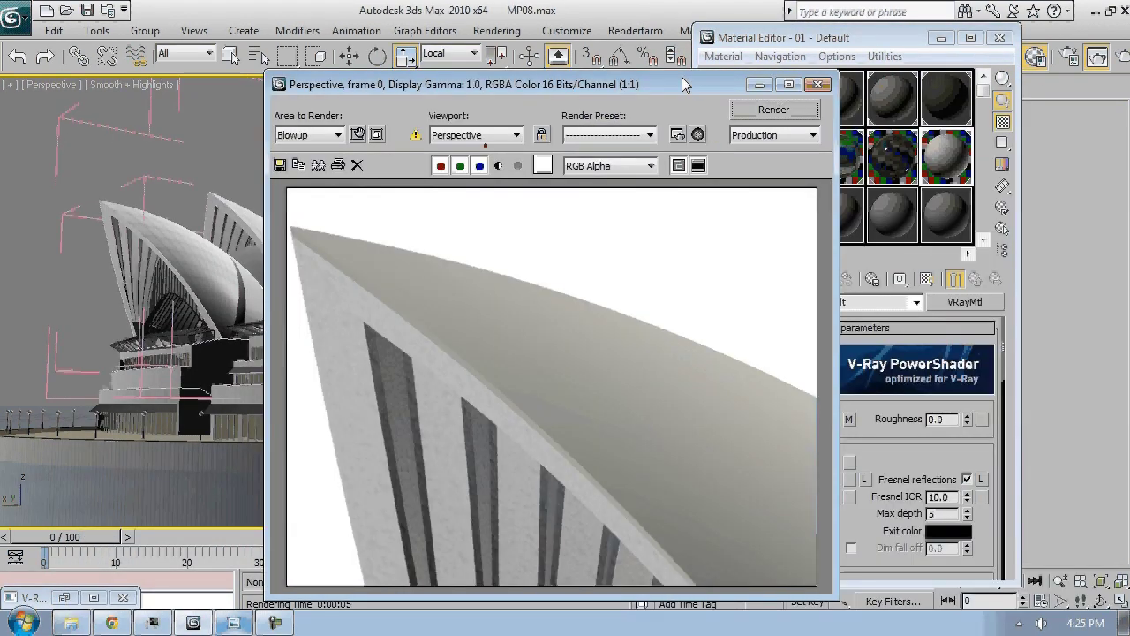